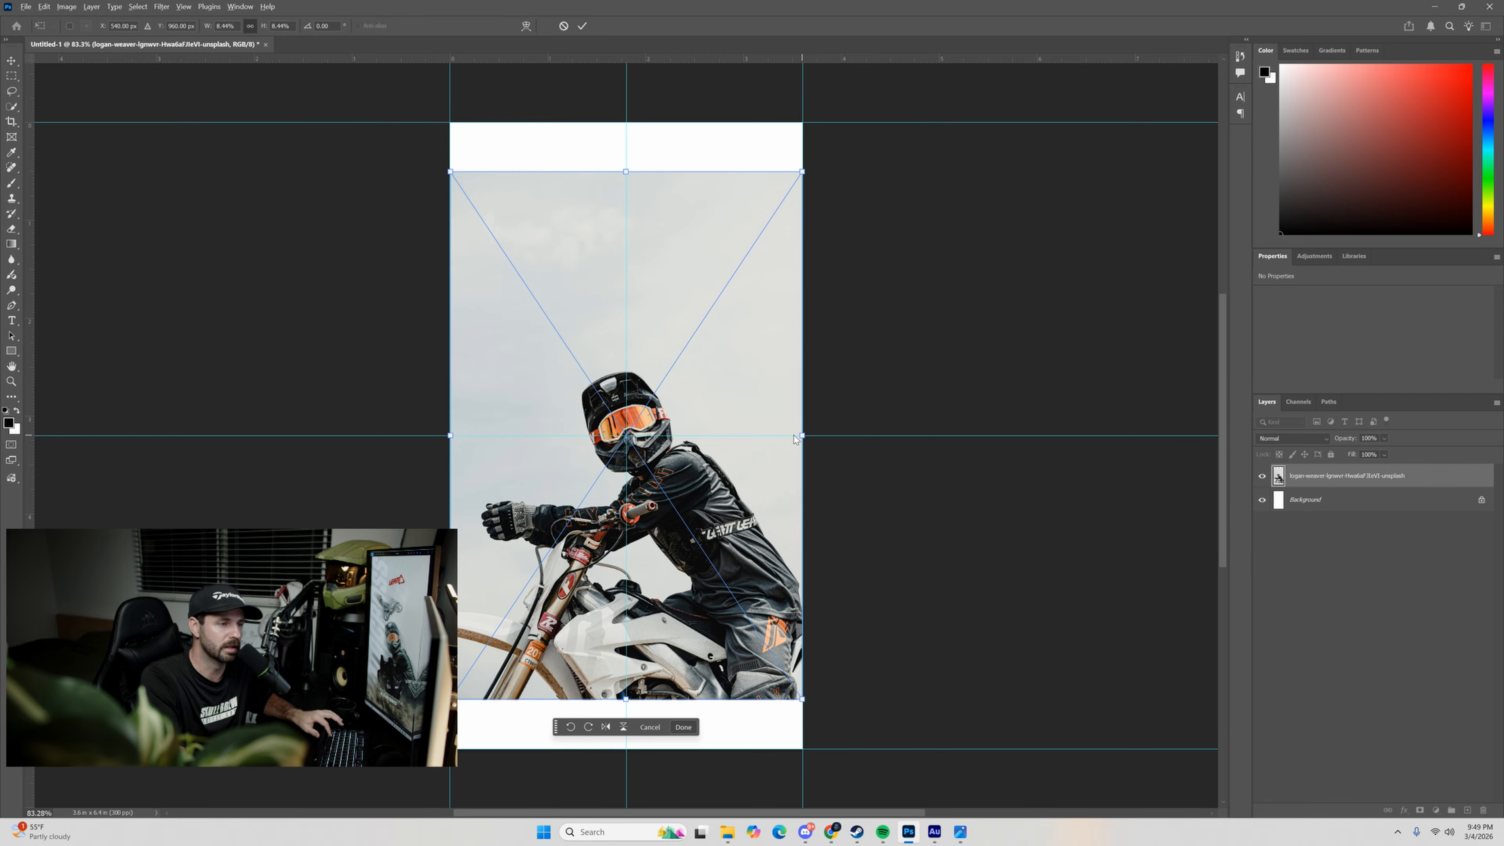
# Scale the motocross rider photo to about 10.3% so it covers the whole canvas, and position the rider near the centre.
pyautogui.moveTo(794, 438); pyautogui.dragTo(900, 445)
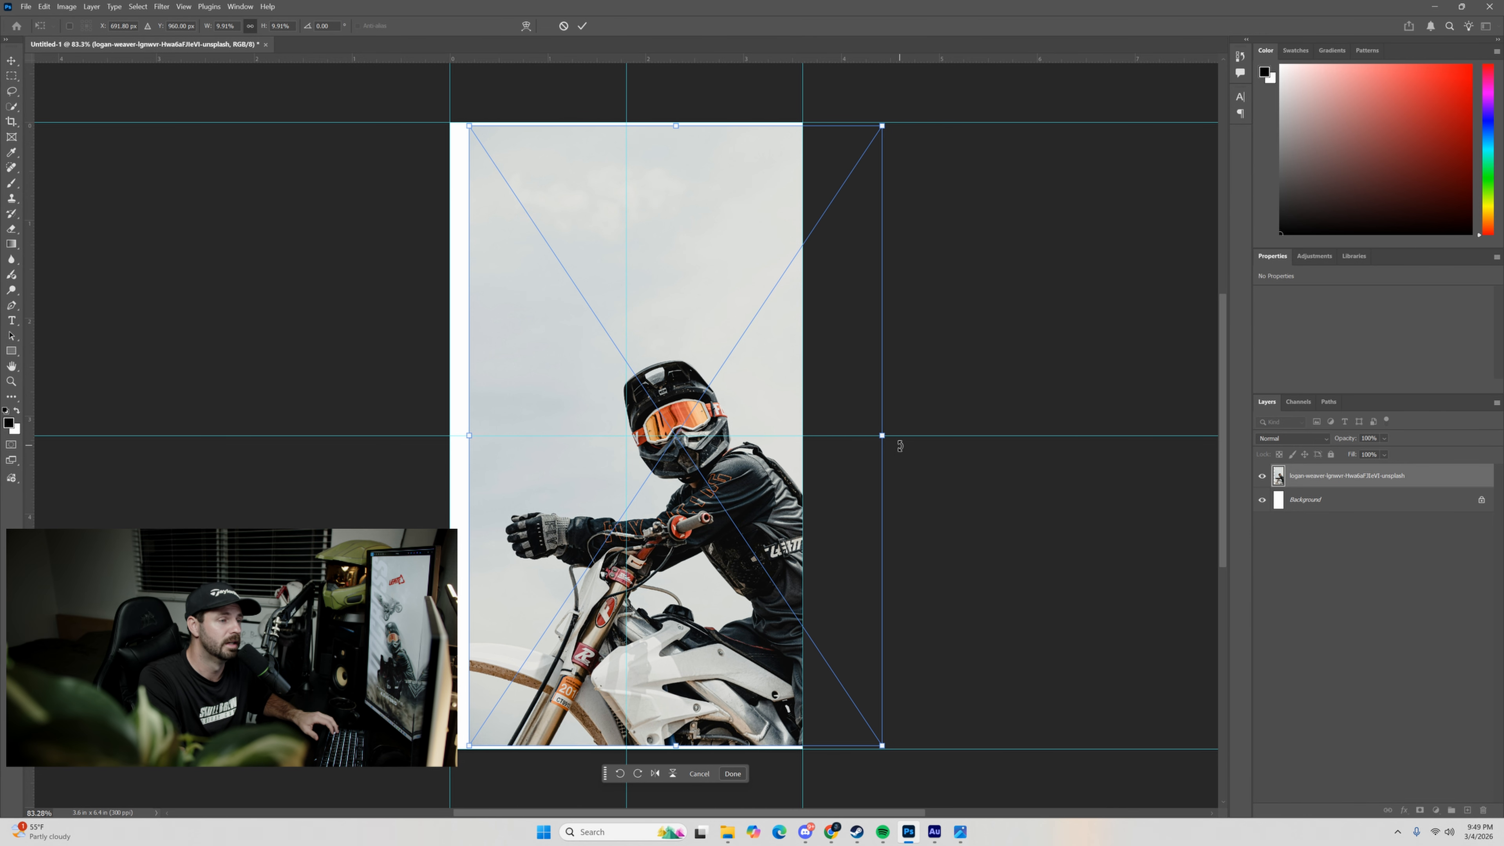
pyautogui.moveTo(597, 432); pyautogui.dragTo(536, 434)
pyautogui.moveTo(822, 436); pyautogui.dragTo(852, 440)
pyautogui.moveTo(737, 478); pyautogui.dragTo(758, 476)
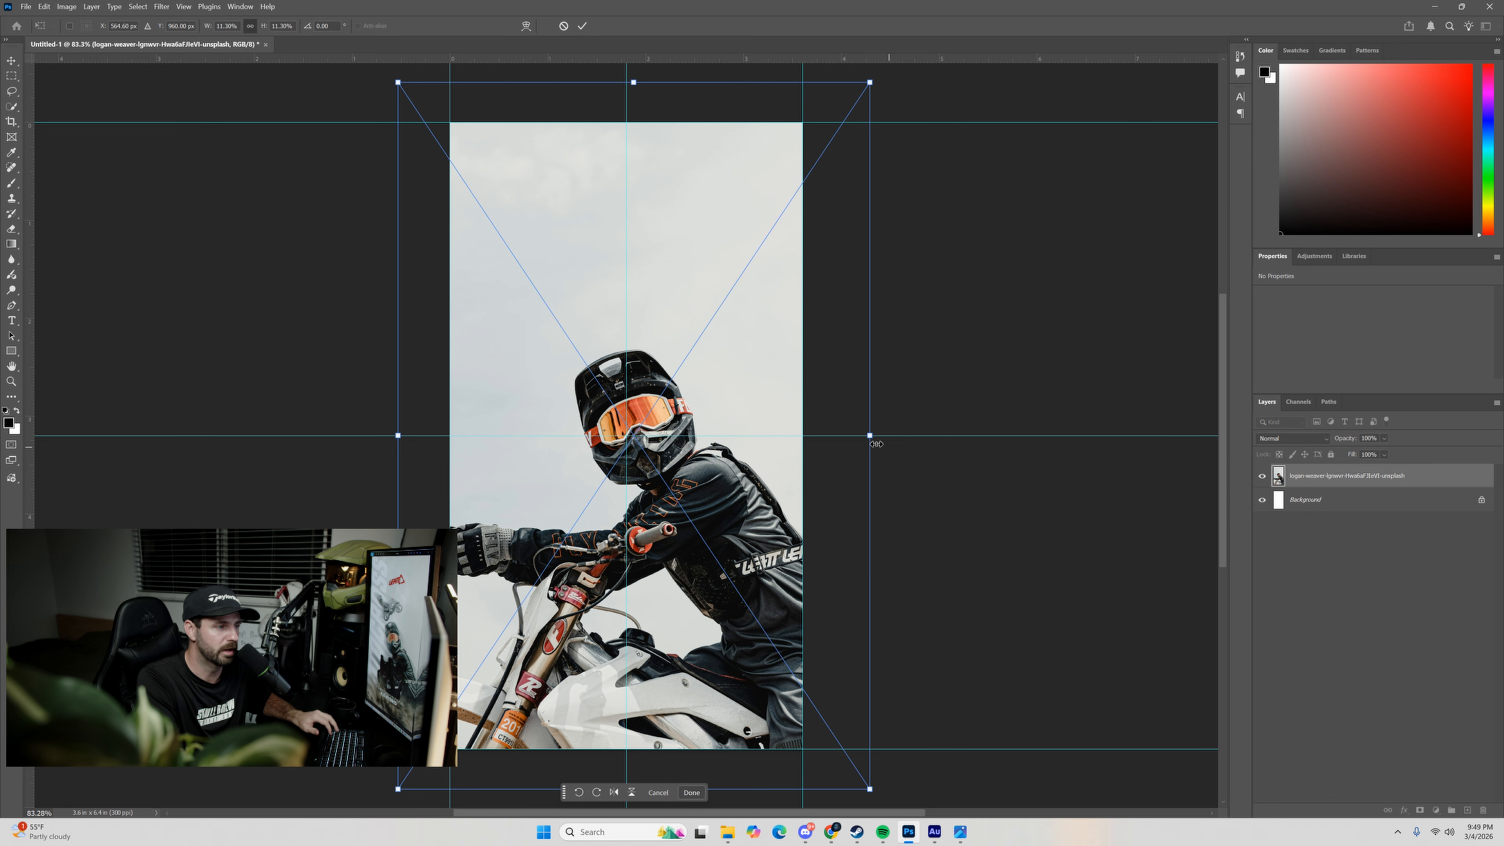
pyautogui.moveTo(872, 439); pyautogui.dragTo(851, 439)
pyautogui.moveTo(755, 455); pyautogui.dragTo(761, 468)
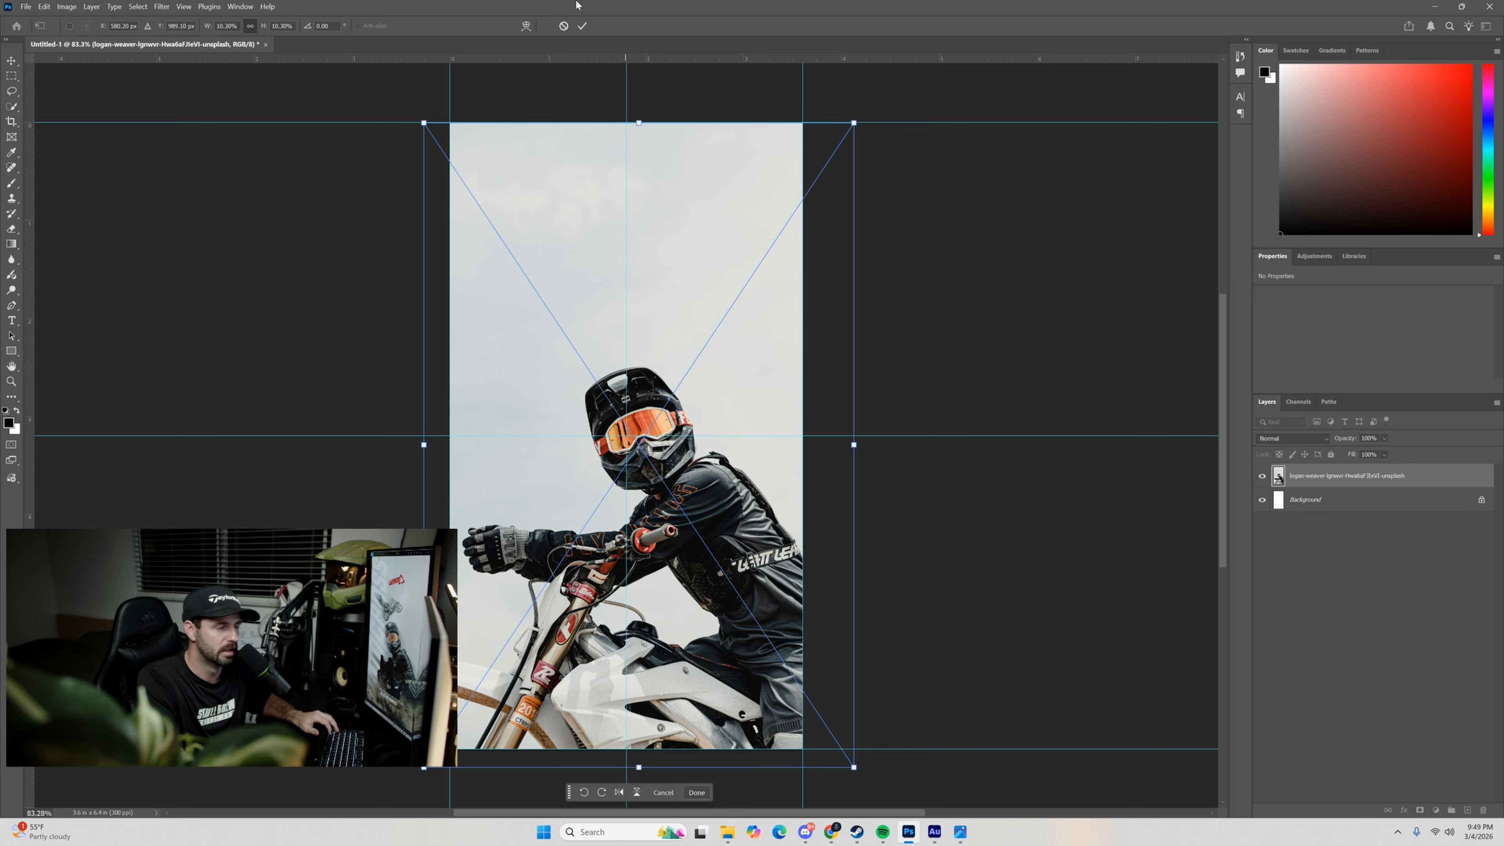
pyautogui.click(582, 27)
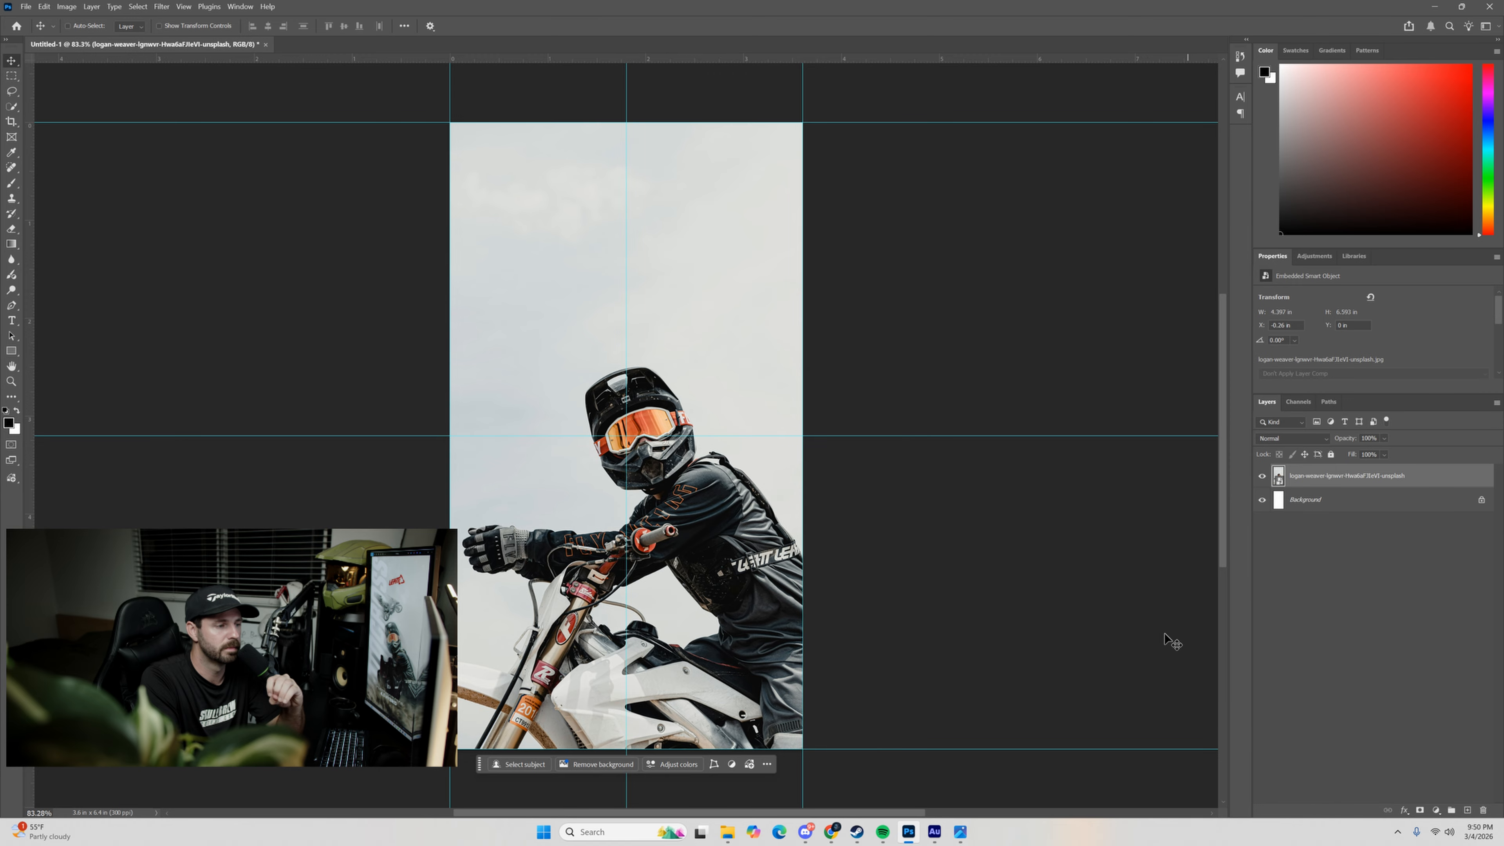
# Place the web-donut photo of the airborne motocross rider and move it so its lower edge meets the horizontal centre guide.
pyautogui.click(727, 831)
pyautogui.moveTo(811, 270); pyautogui.dragTo(681, 336)
pyautogui.click(583, 26)
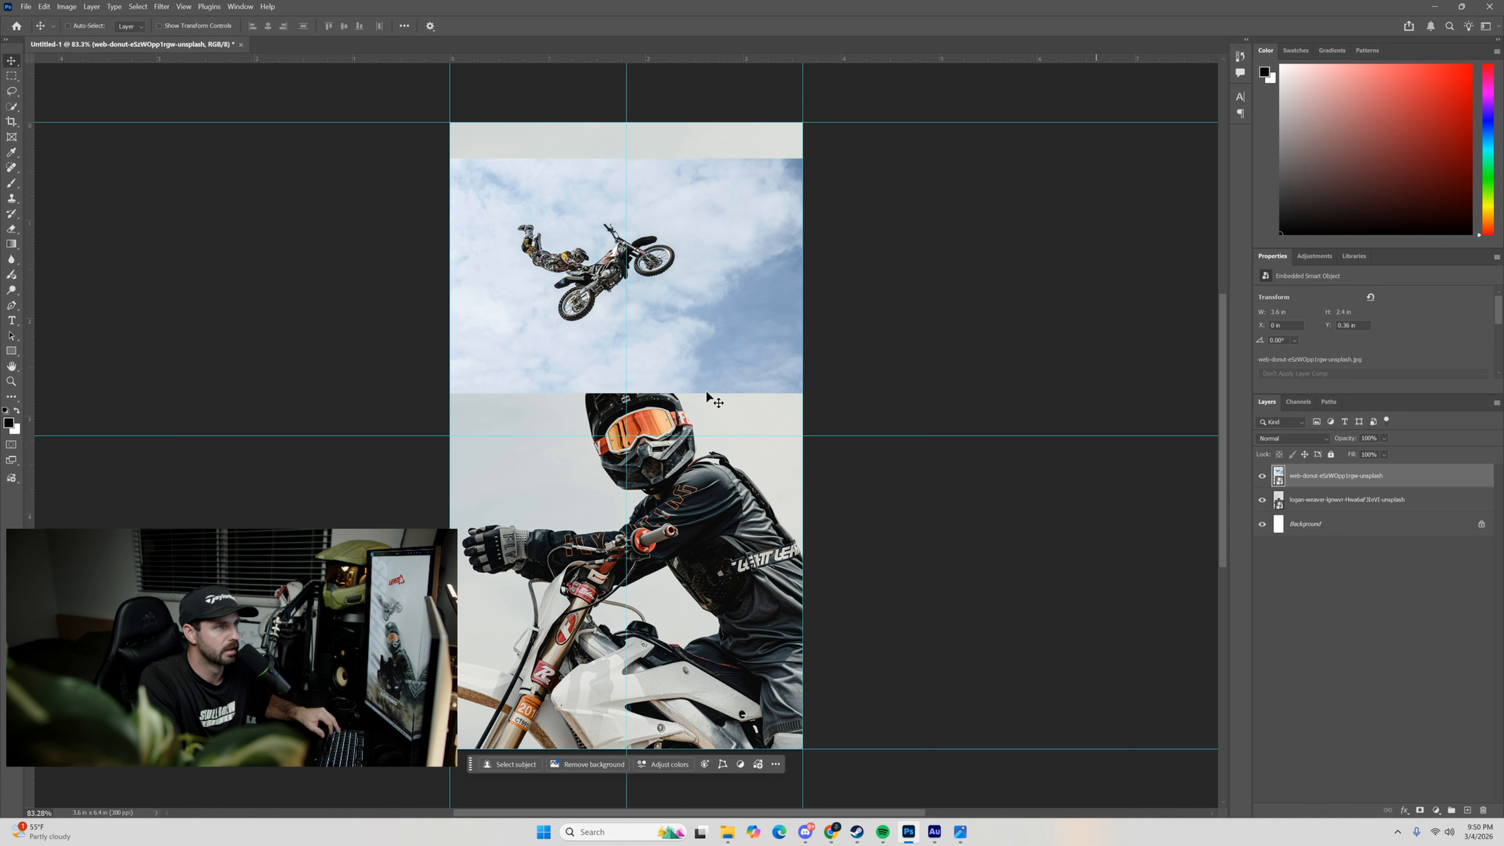
pyautogui.moveTo(762, 314); pyautogui.dragTo(755, 352)
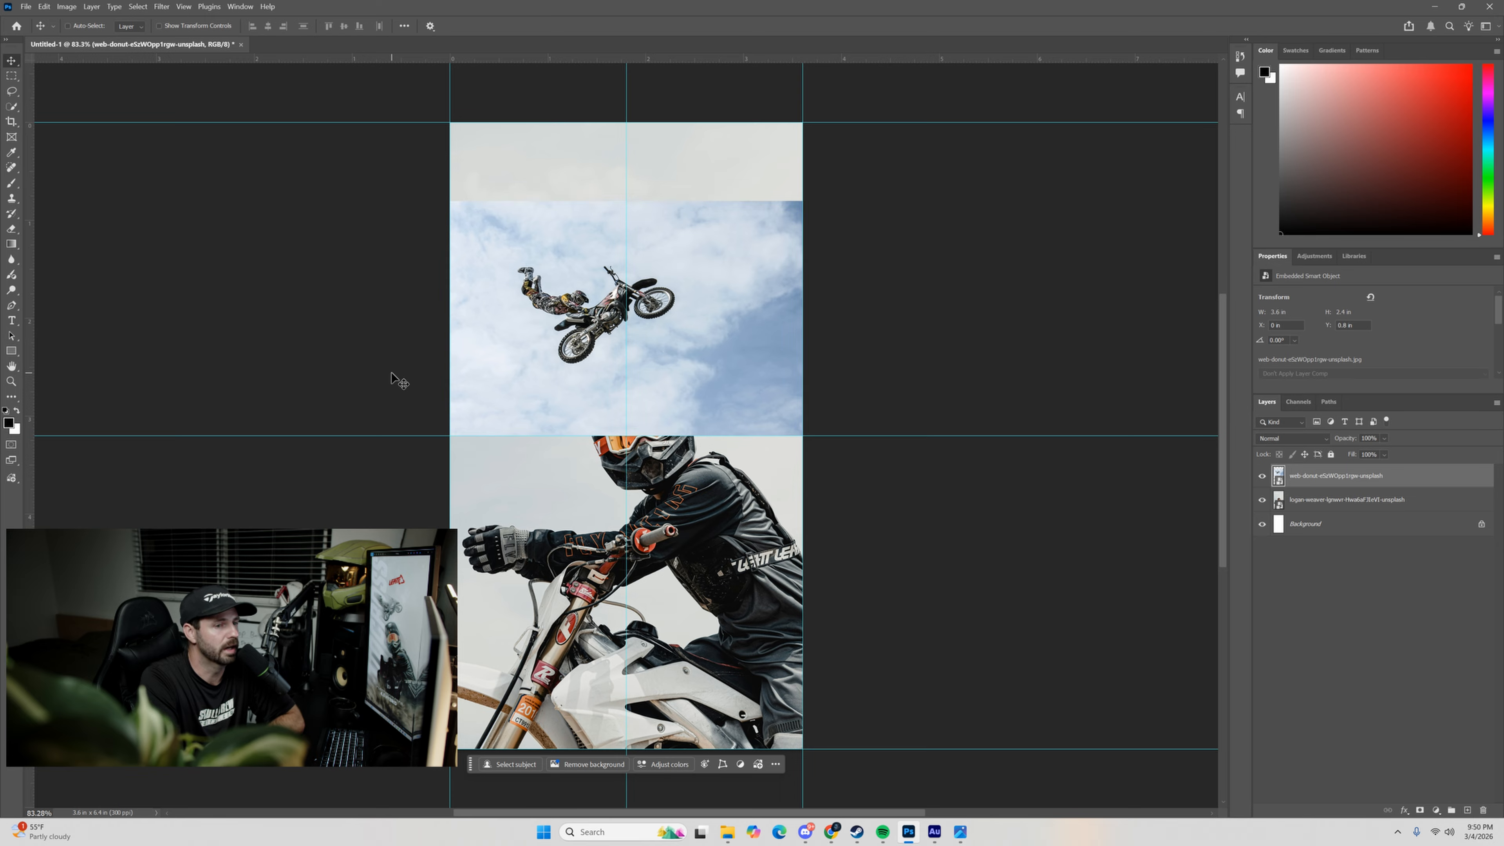
# Select the airborne rider and bike with Select Subject and open the selection in Select and Mask.
pyautogui.click(11, 110)
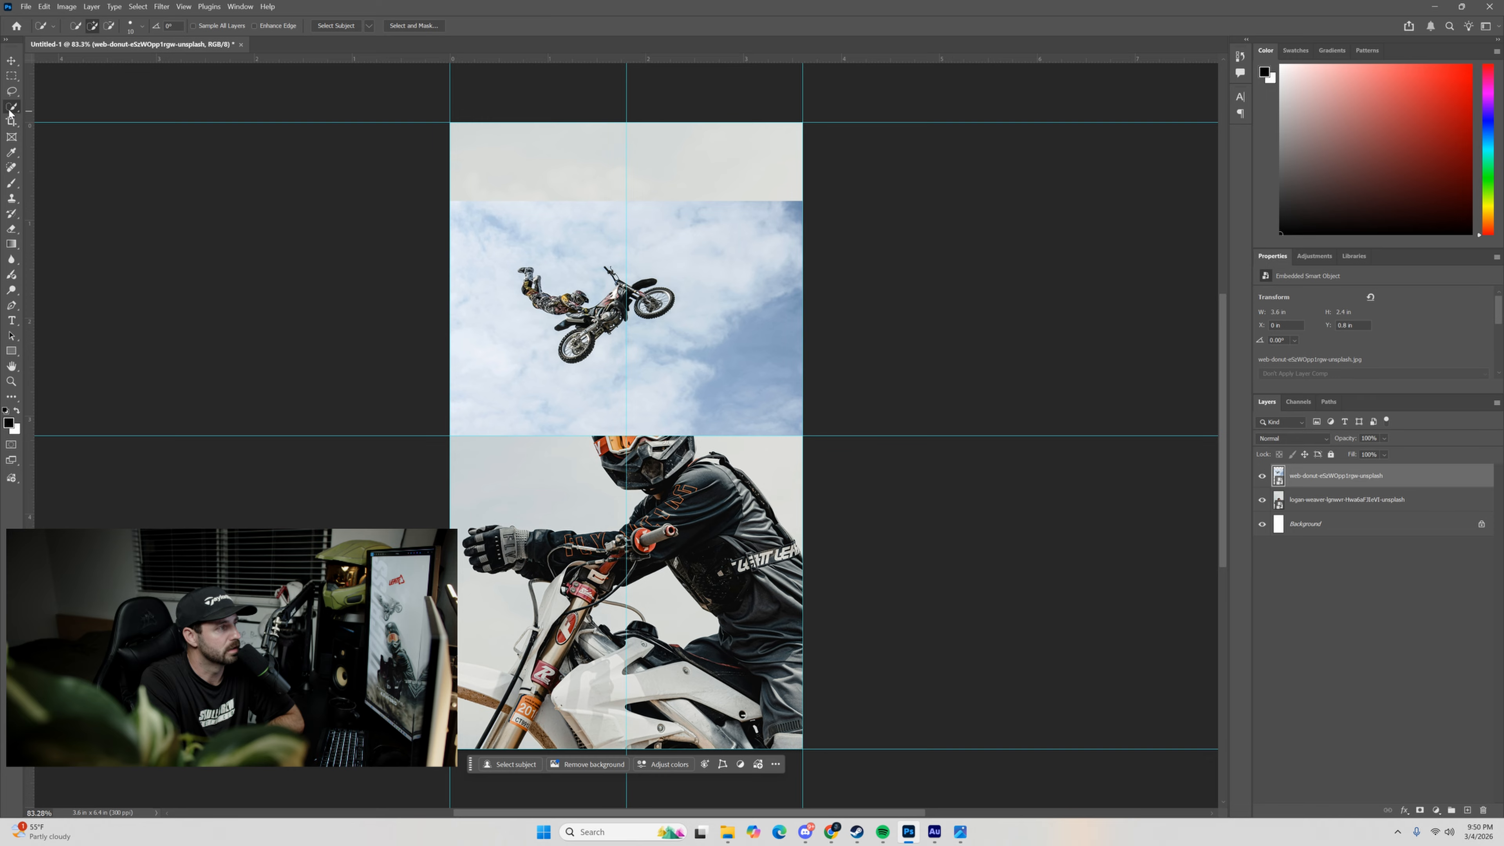
pyautogui.click(343, 26)
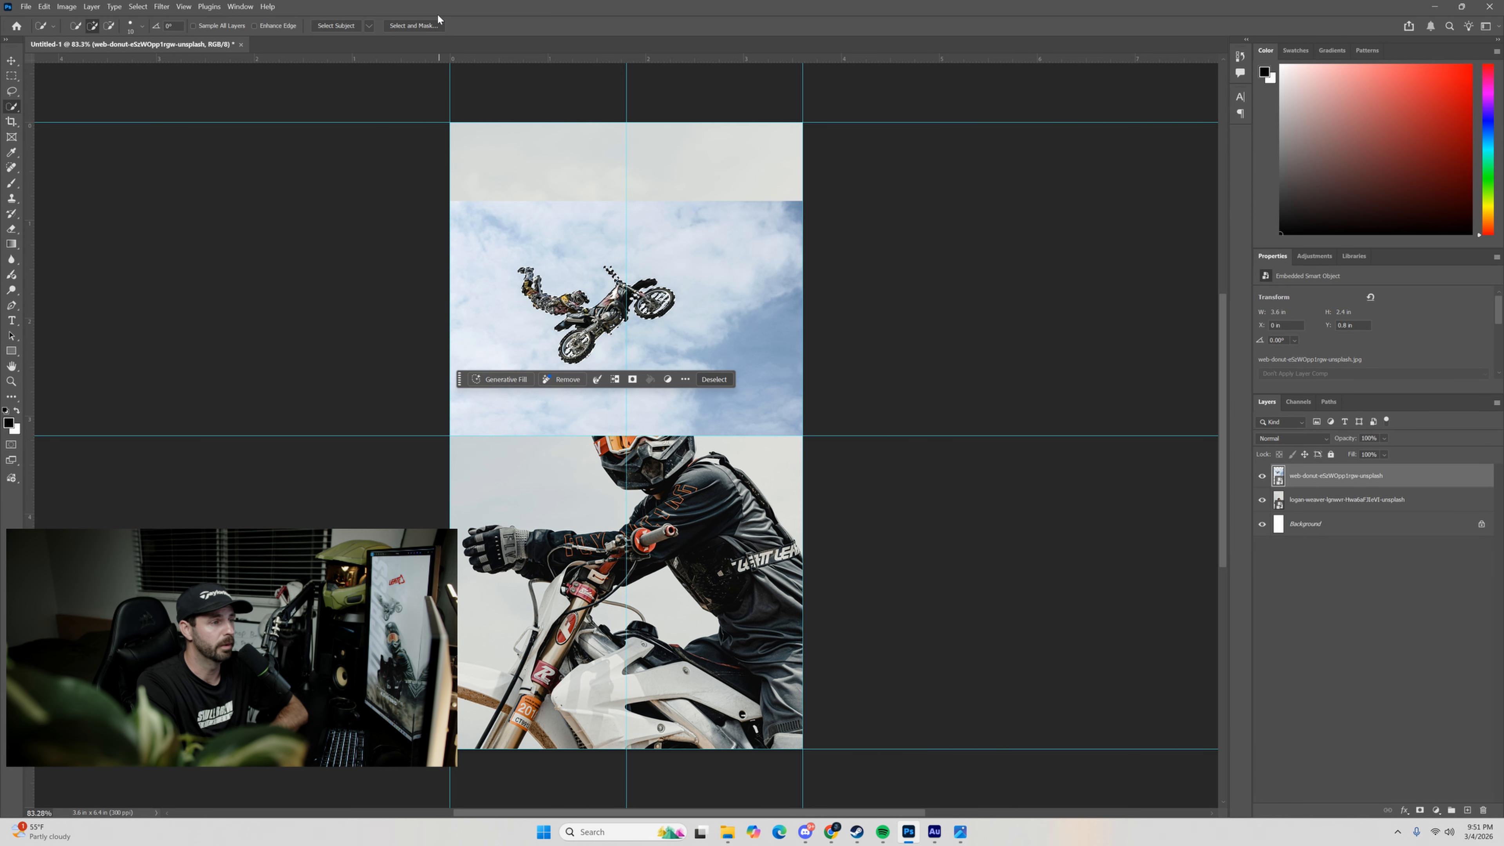
pyautogui.click(418, 26)
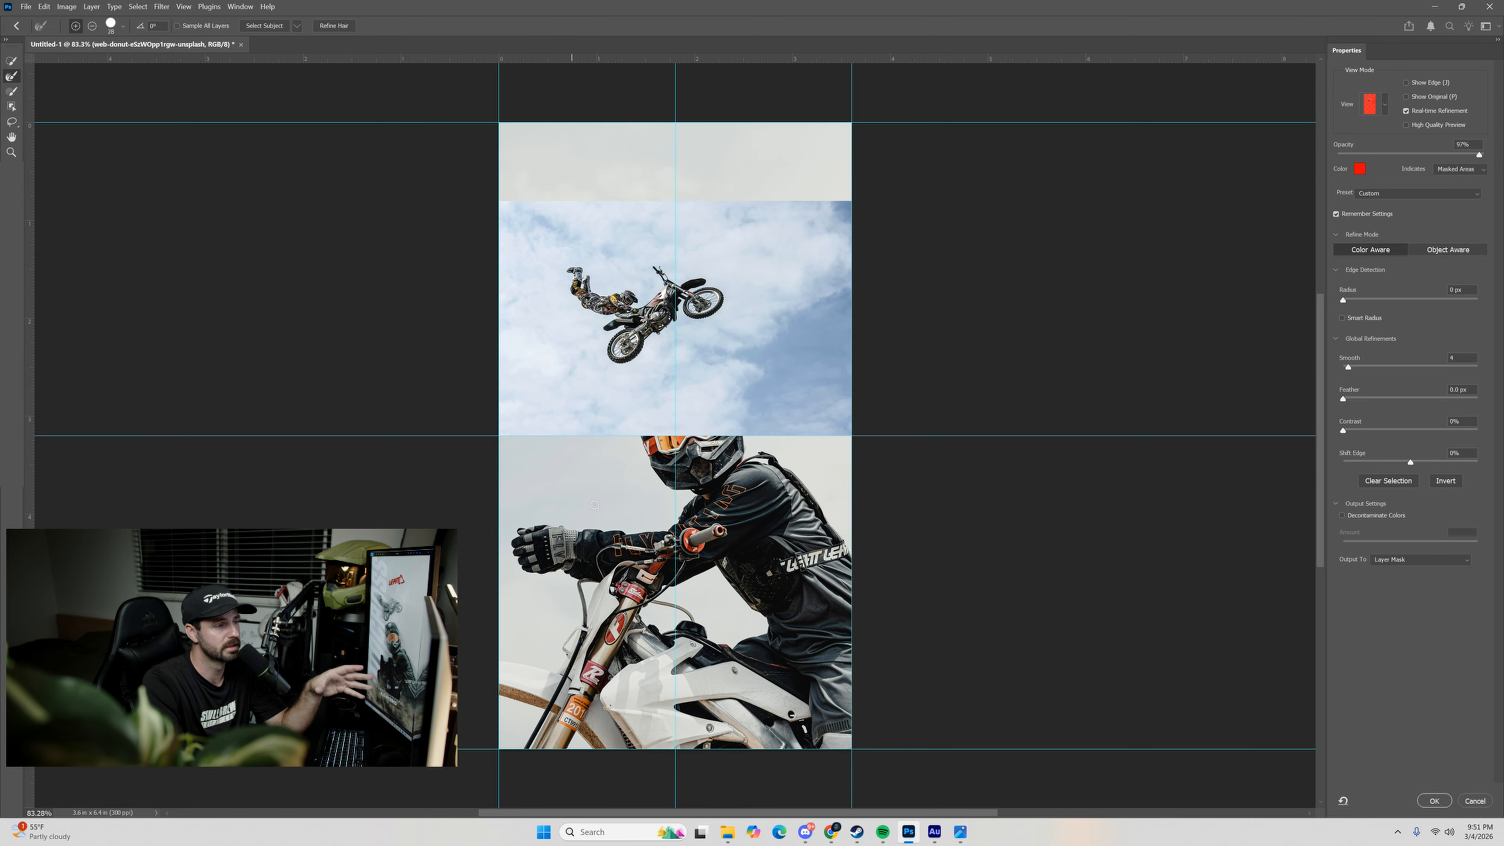
# Set the selection's Smooth value to 3 and output it as a Layer Mask on the airborne rider layer.
pyautogui.click(1384, 105)
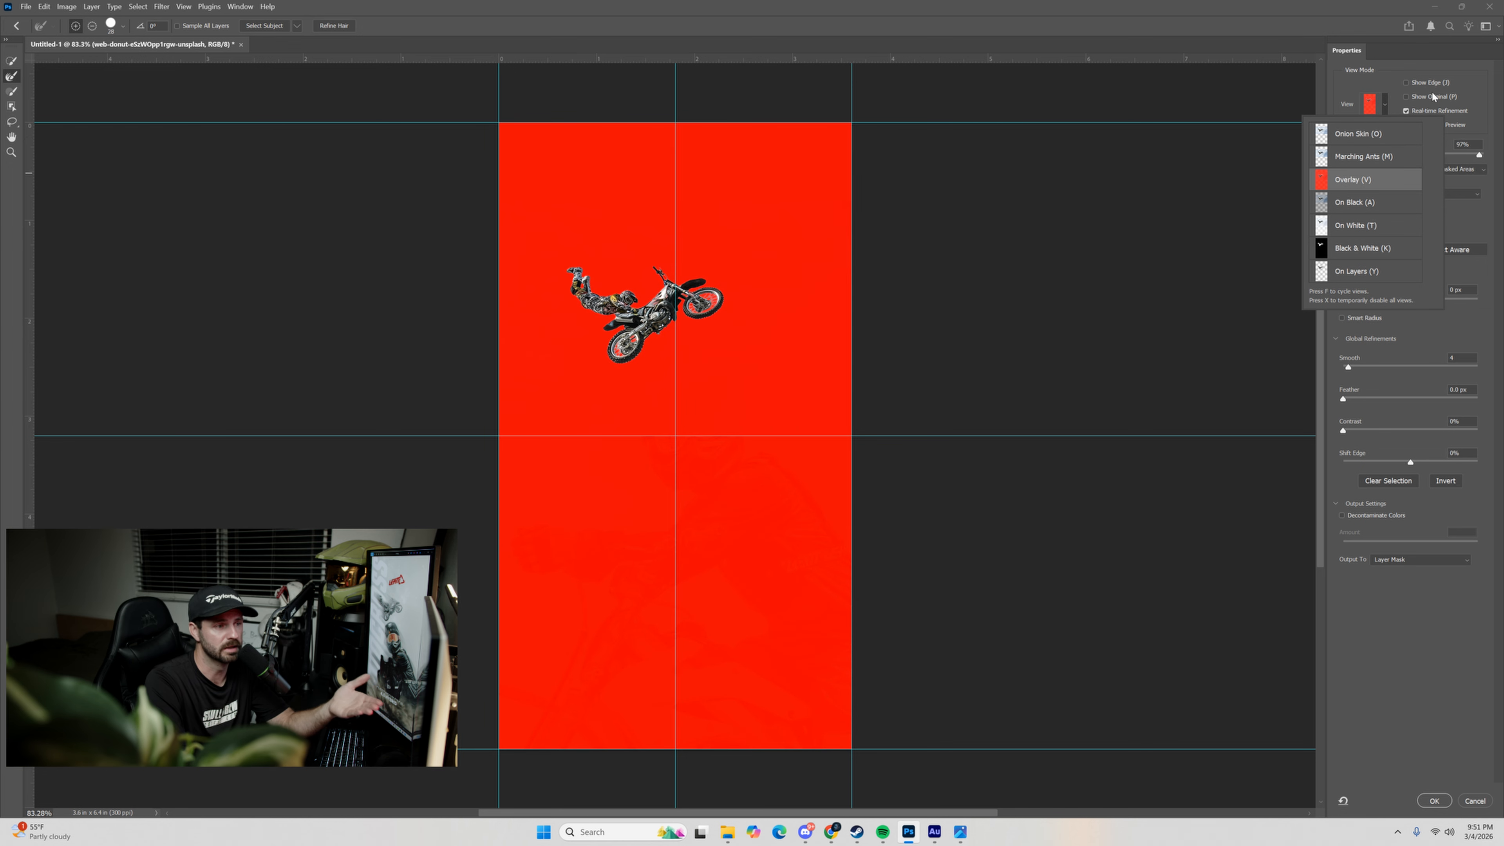
pyautogui.click(1461, 67)
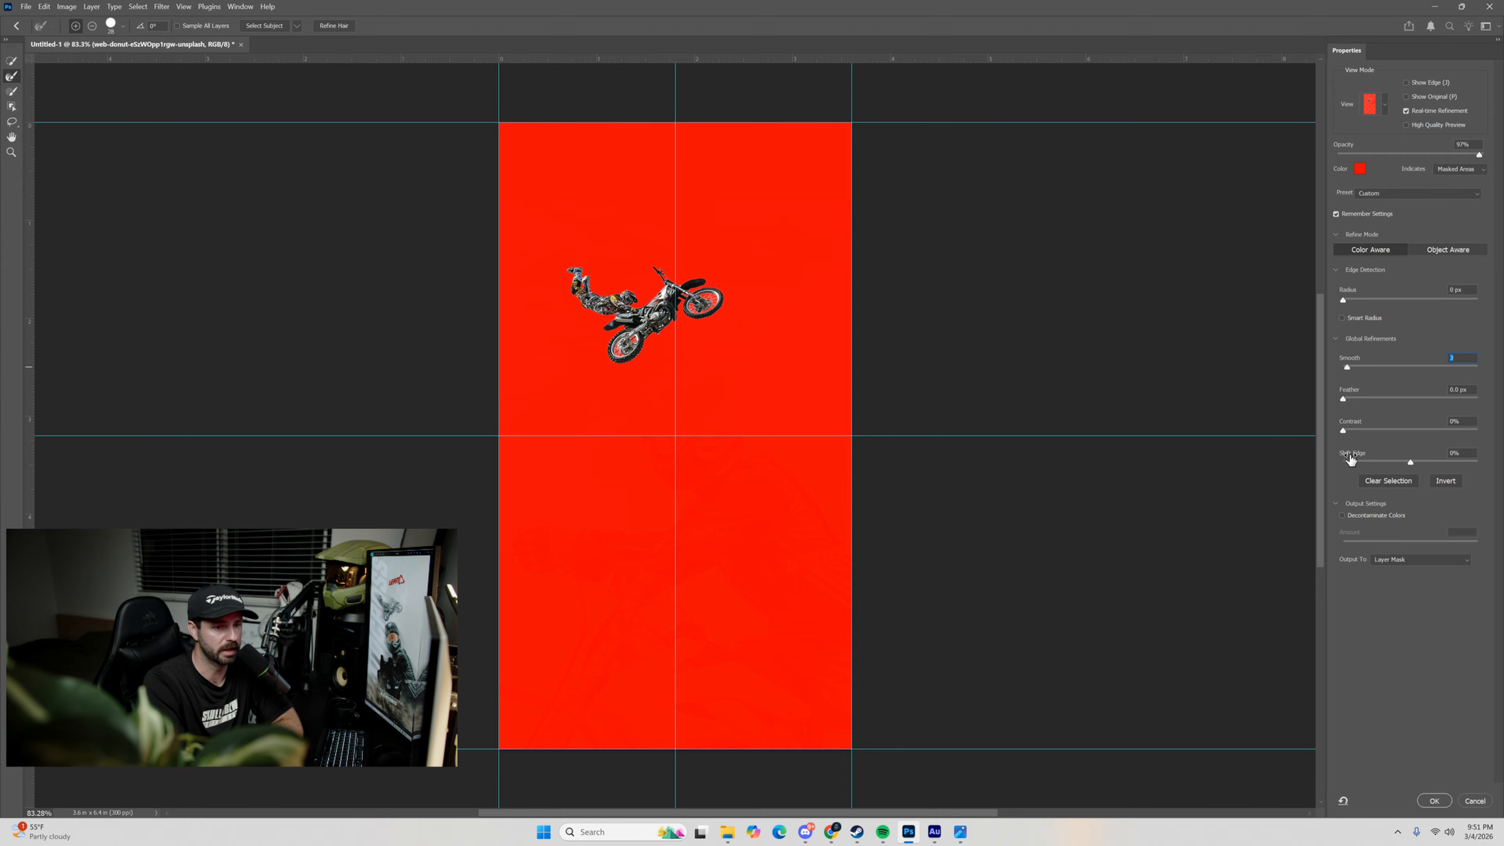
pyautogui.click(1393, 561)
pyautogui.click(1388, 568)
pyautogui.click(1336, 503)
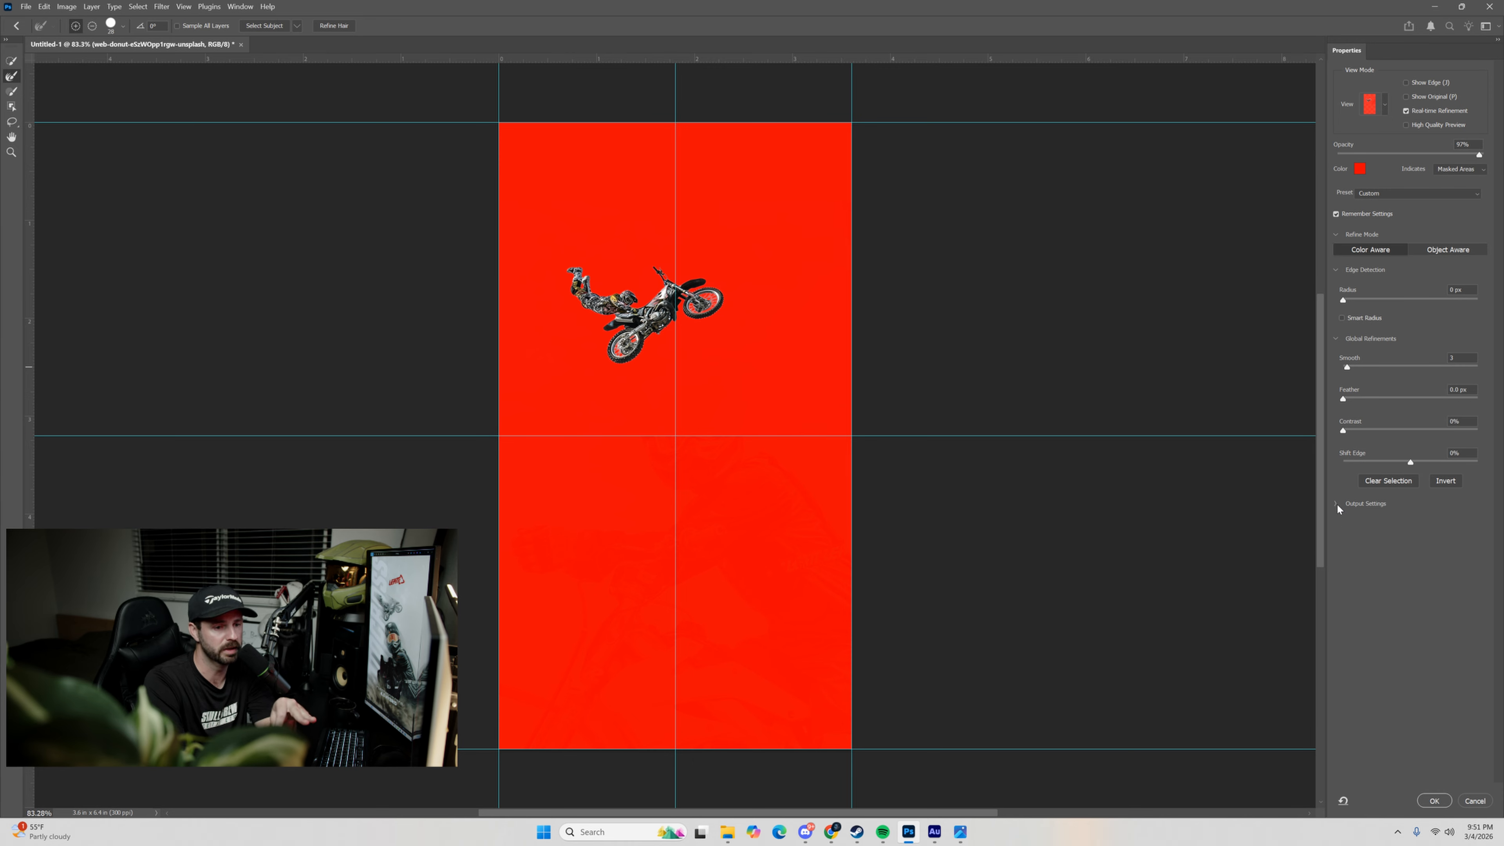
pyautogui.click(1334, 503)
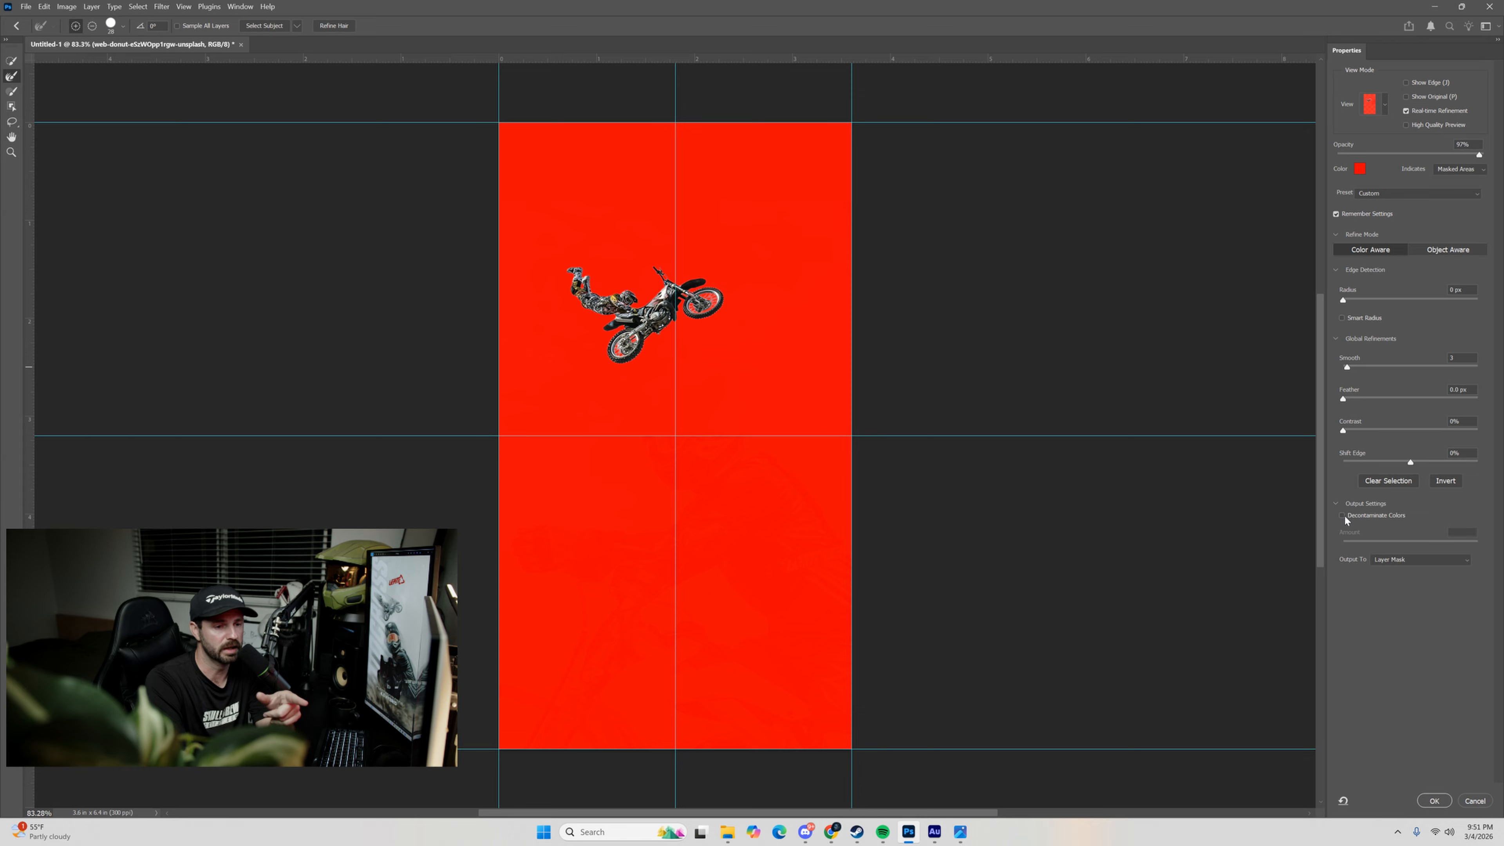
pyautogui.click(1395, 562)
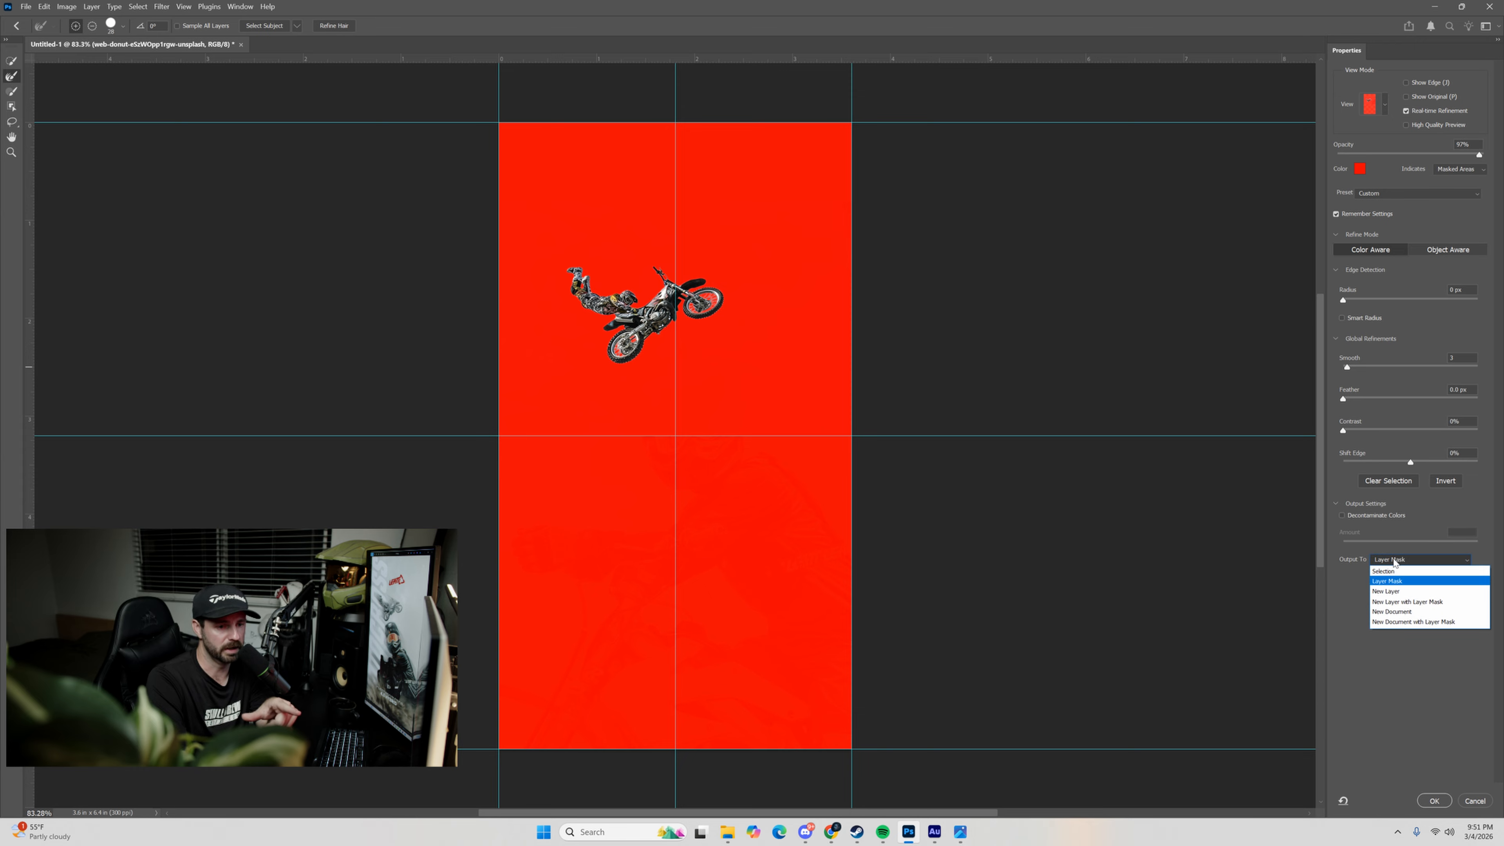
pyautogui.click(1395, 580)
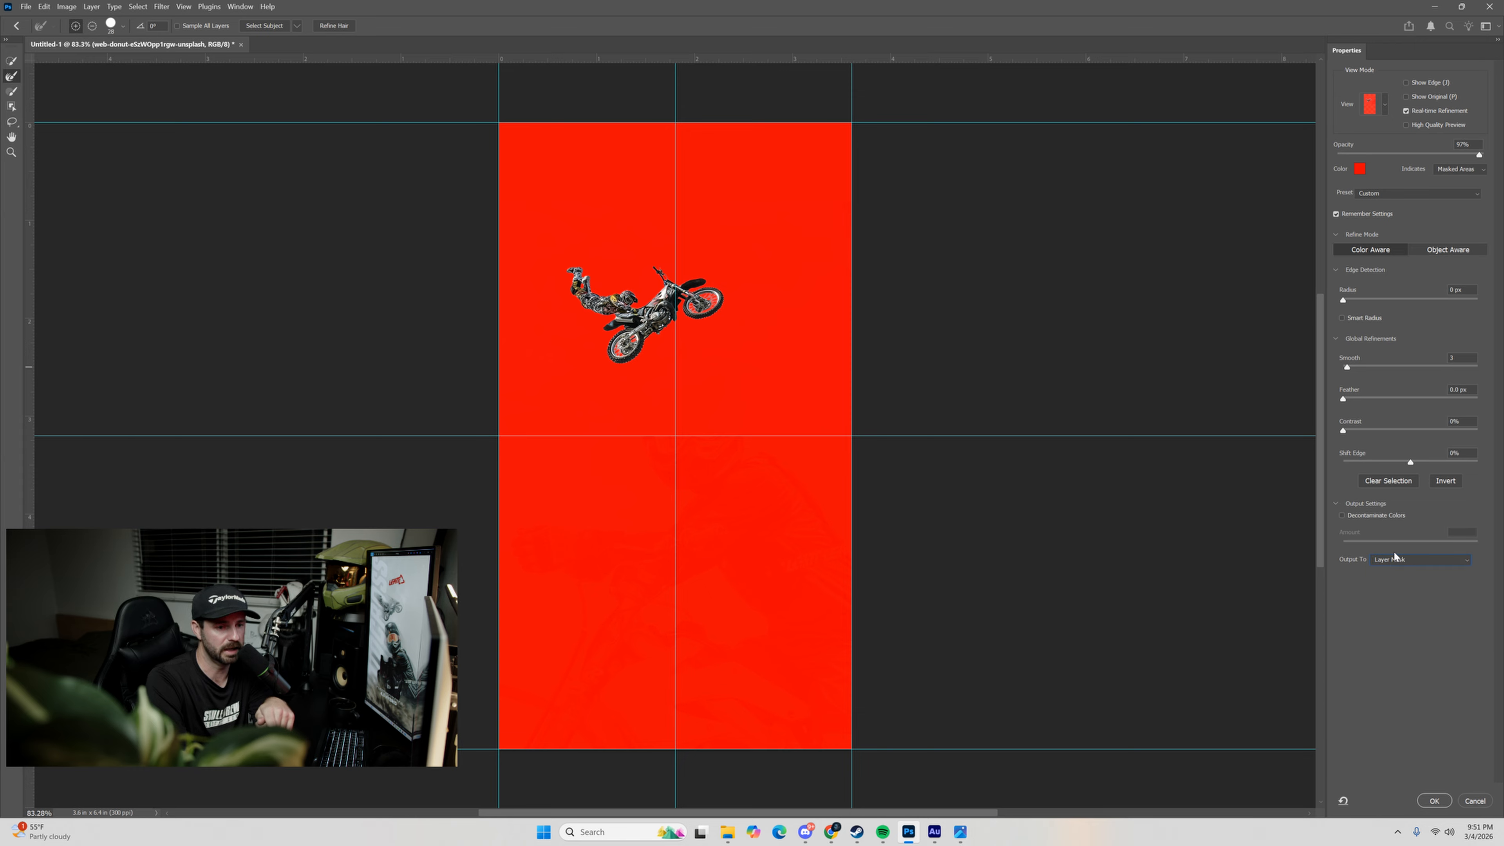
pyautogui.click(1432, 801)
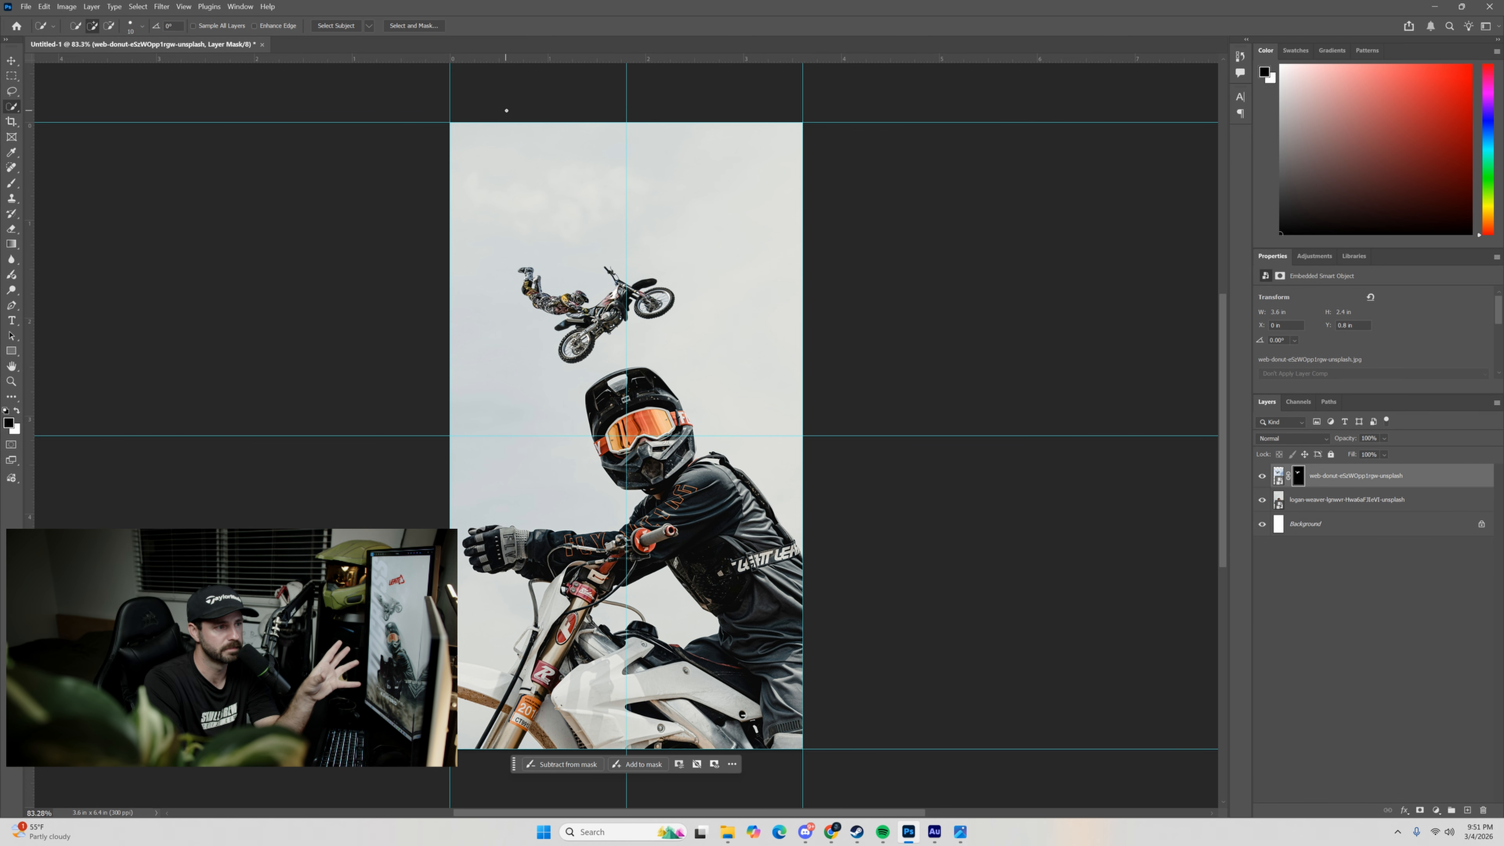
# Draw a black rectangle about 632 × 444 px around the airborne rider and place its layer directly below the rider's.
pyautogui.press('v')
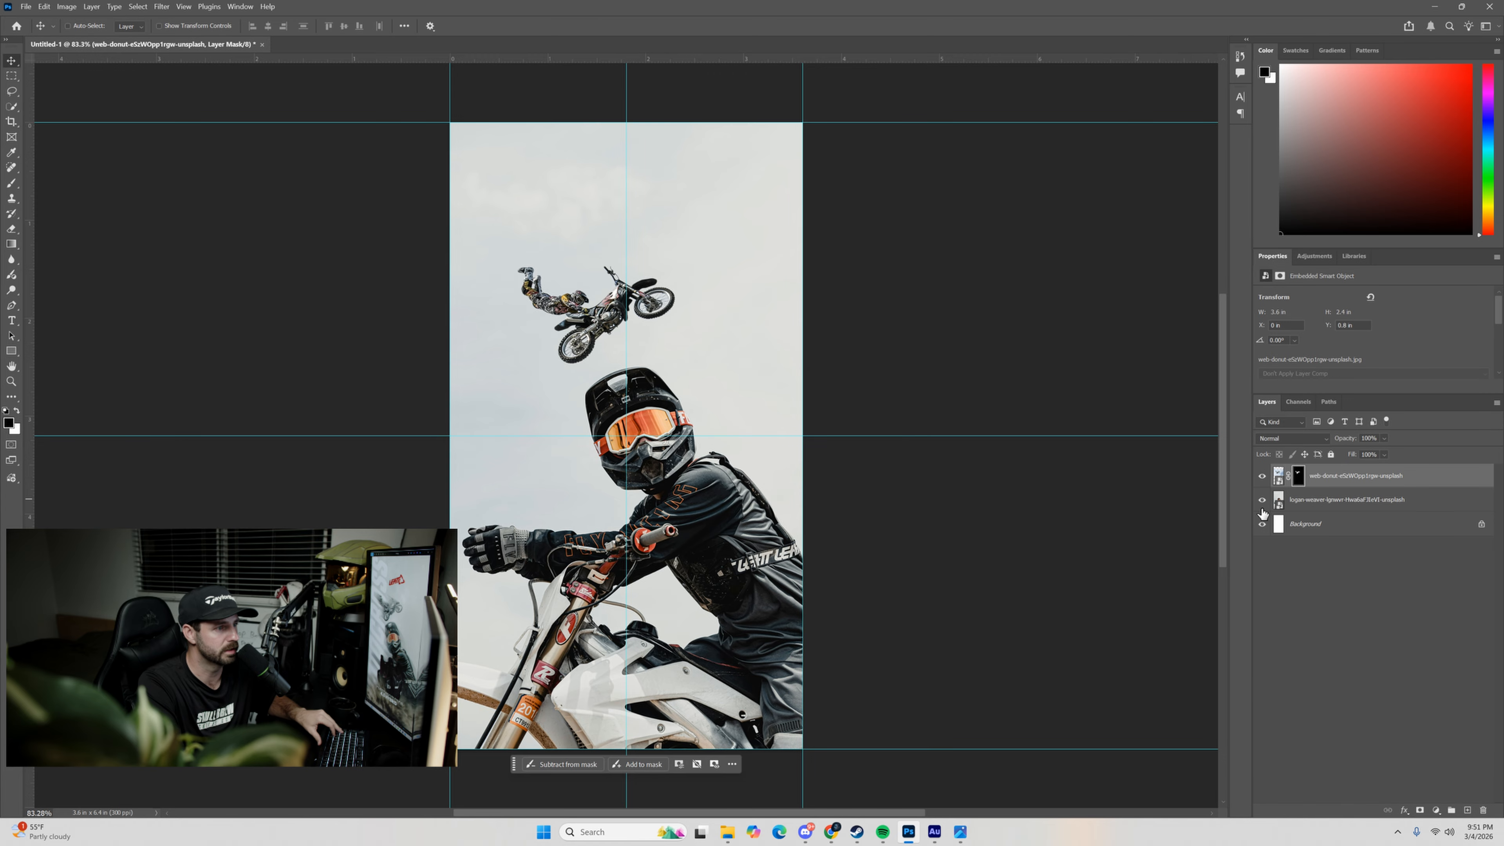
pyautogui.click(1297, 477)
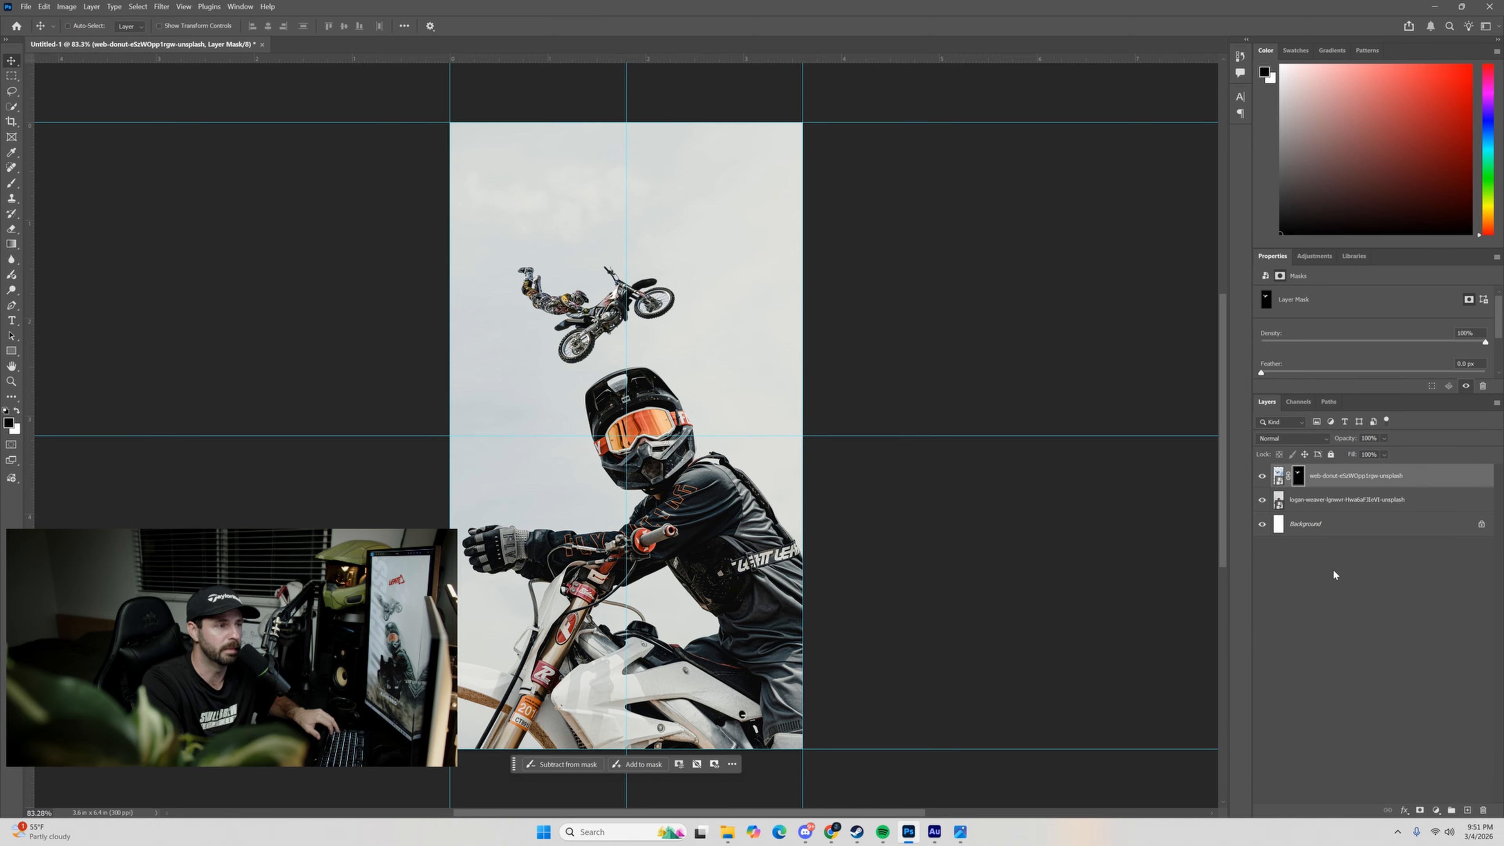
pyautogui.click(12, 351)
pyautogui.moveTo(490, 241); pyautogui.dragTo(697, 384)
pyautogui.moveTo(1278, 478); pyautogui.dragTo(1280, 507)
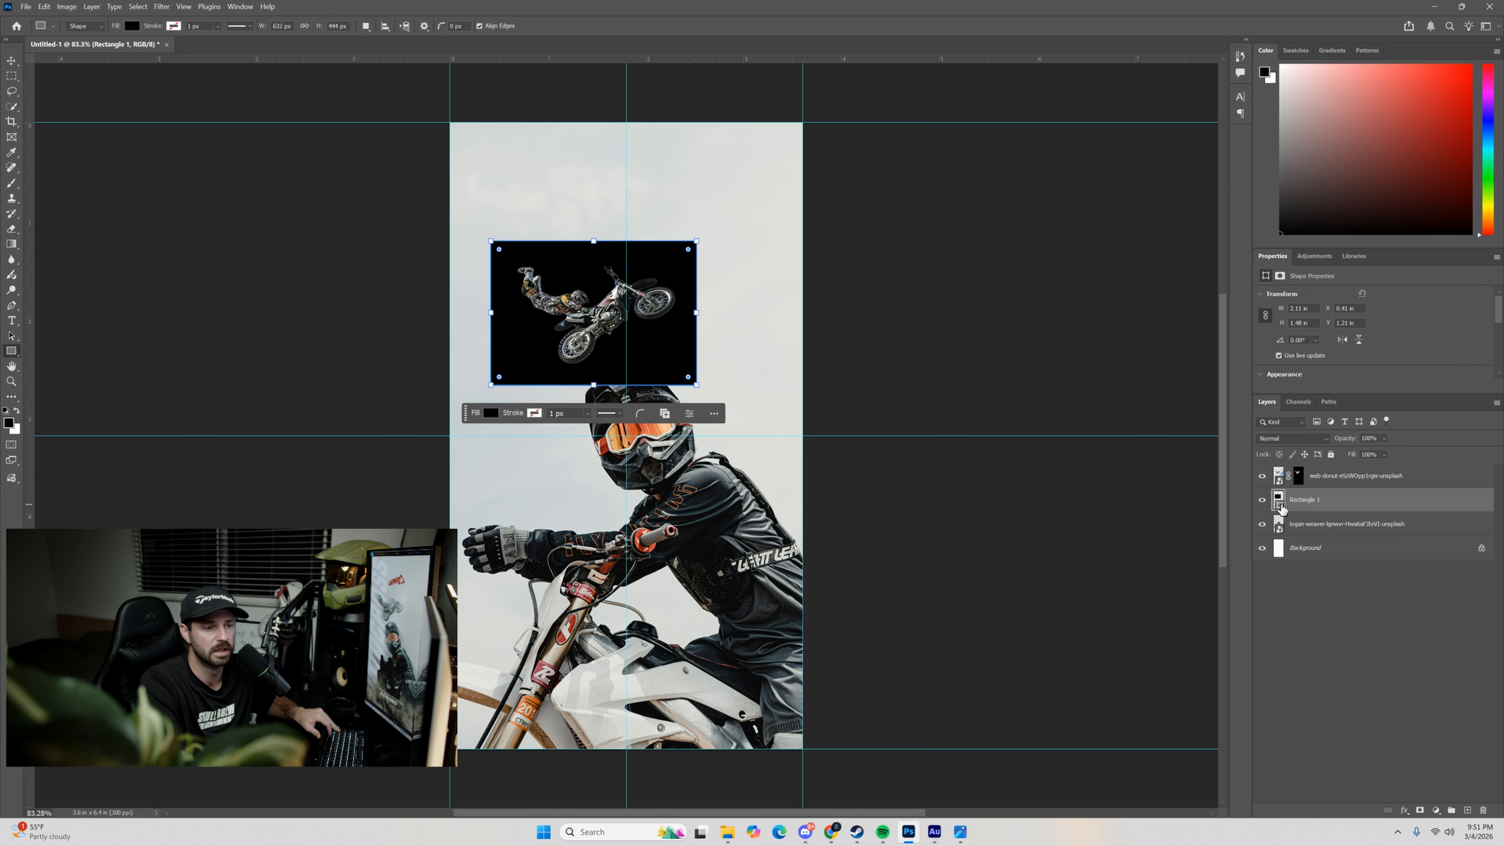
# Start the Minimum filter on the airborne rider's layer mask, preserving Roundness with a radius of 0.7 pixels.
pyautogui.scroll(3, 615, 326)
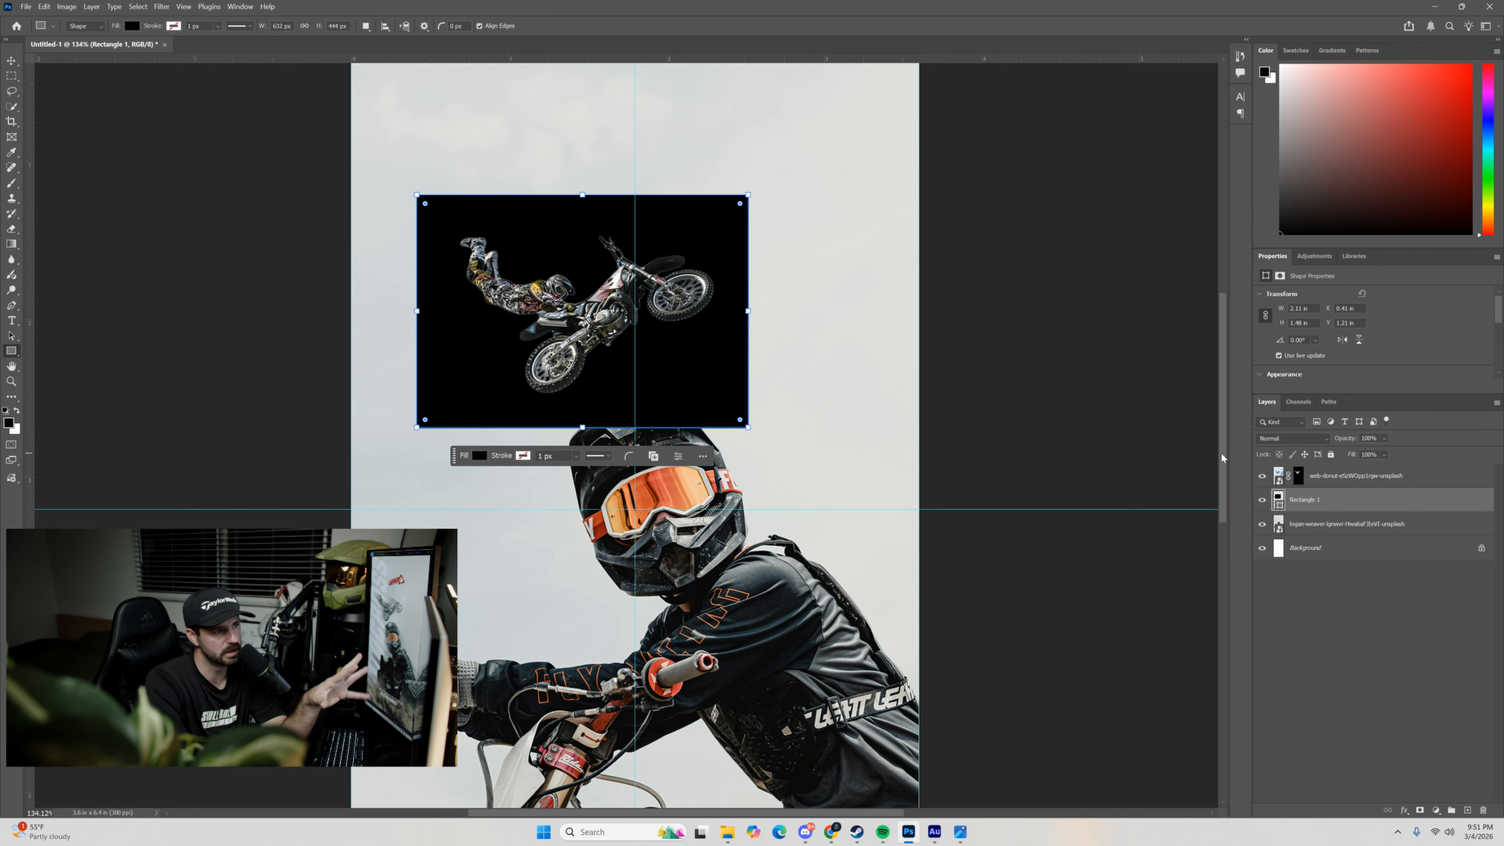
pyautogui.click(1298, 478)
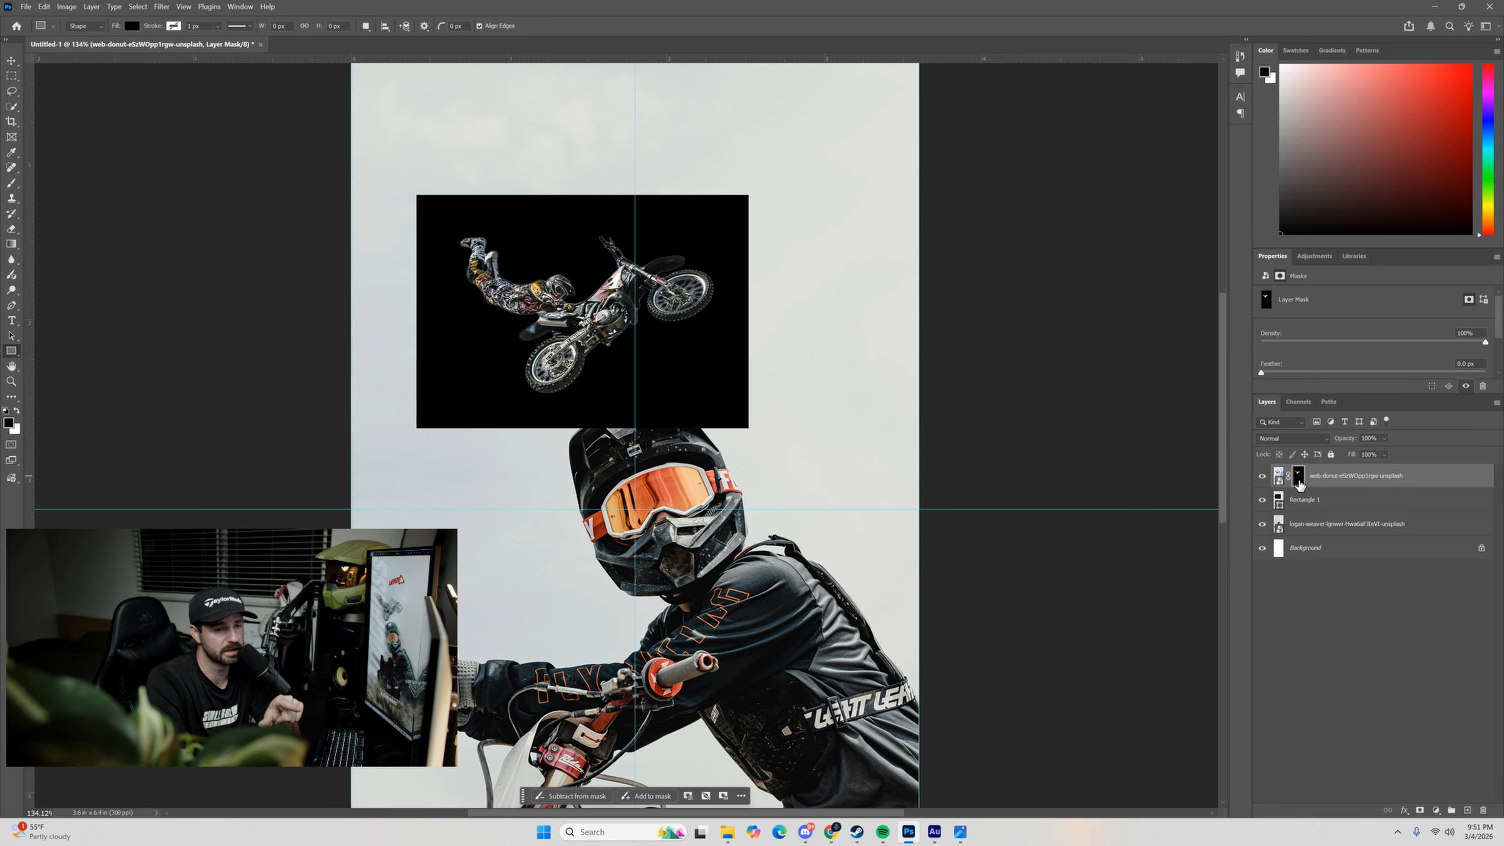
pyautogui.click(1277, 477)
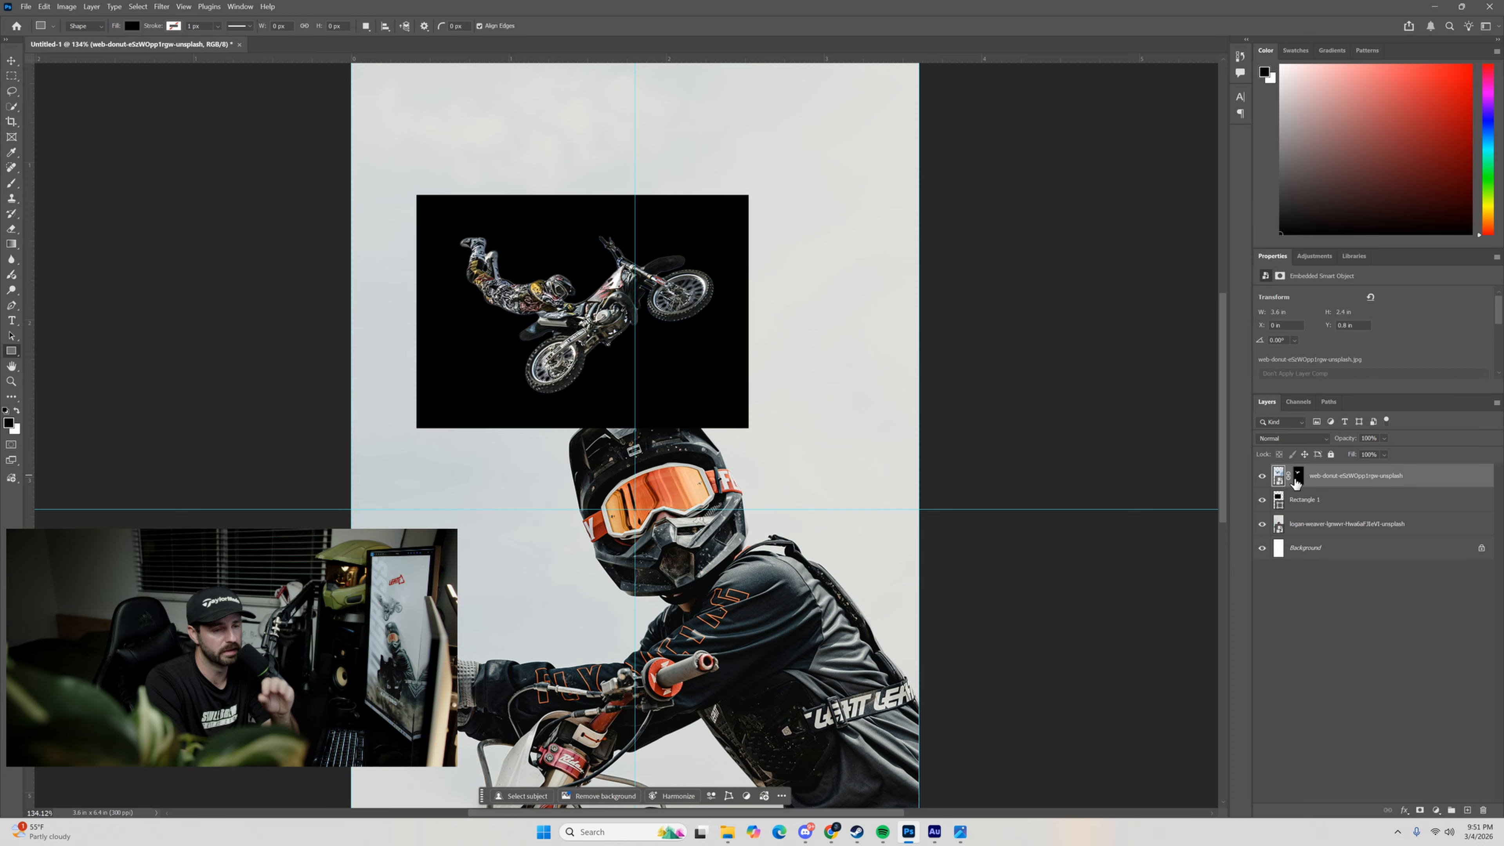
pyautogui.click(1298, 478)
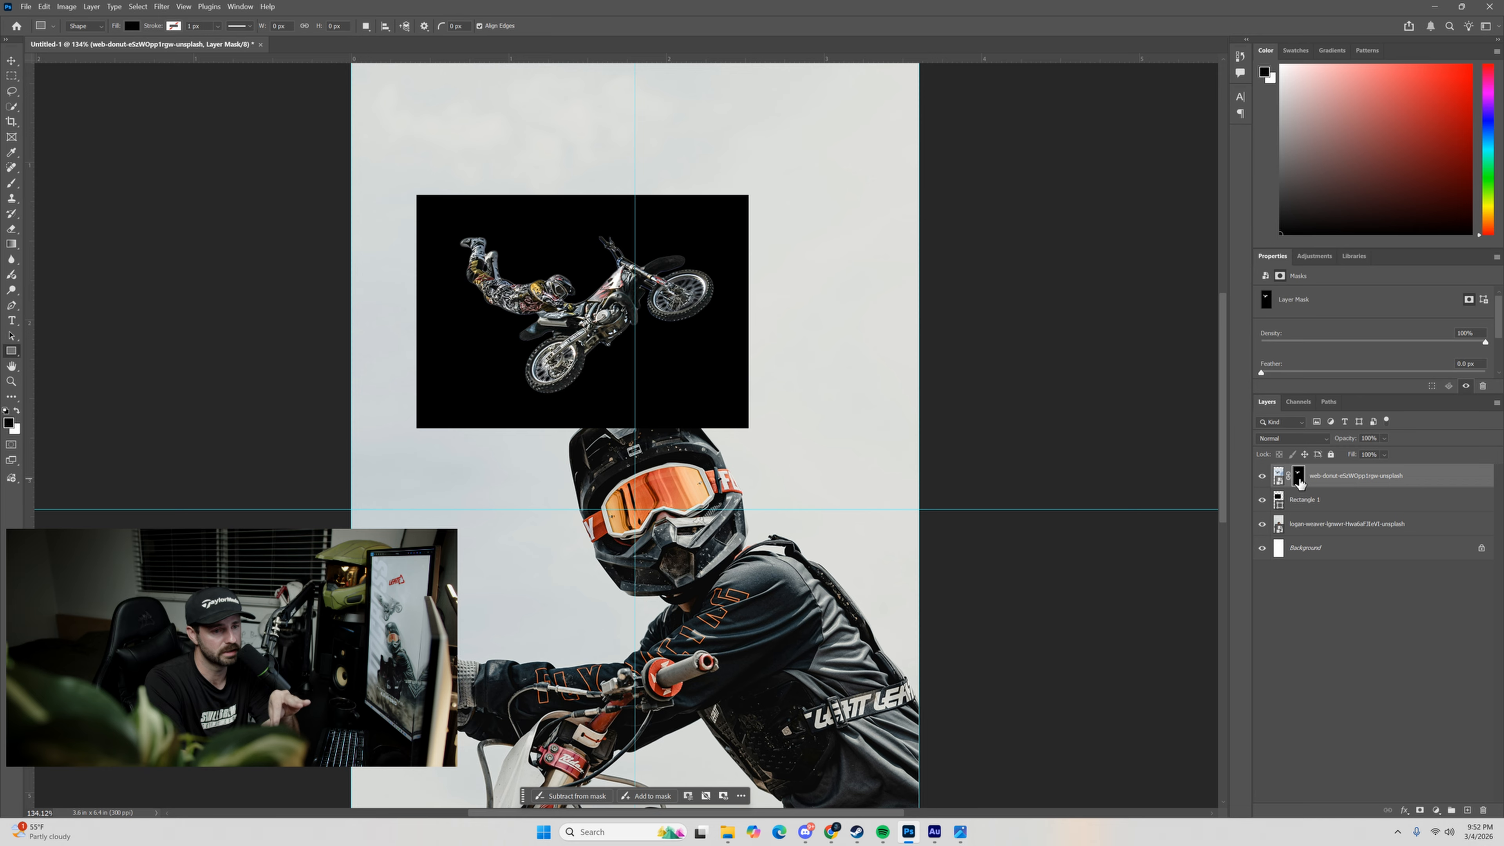
pyautogui.click(161, 6)
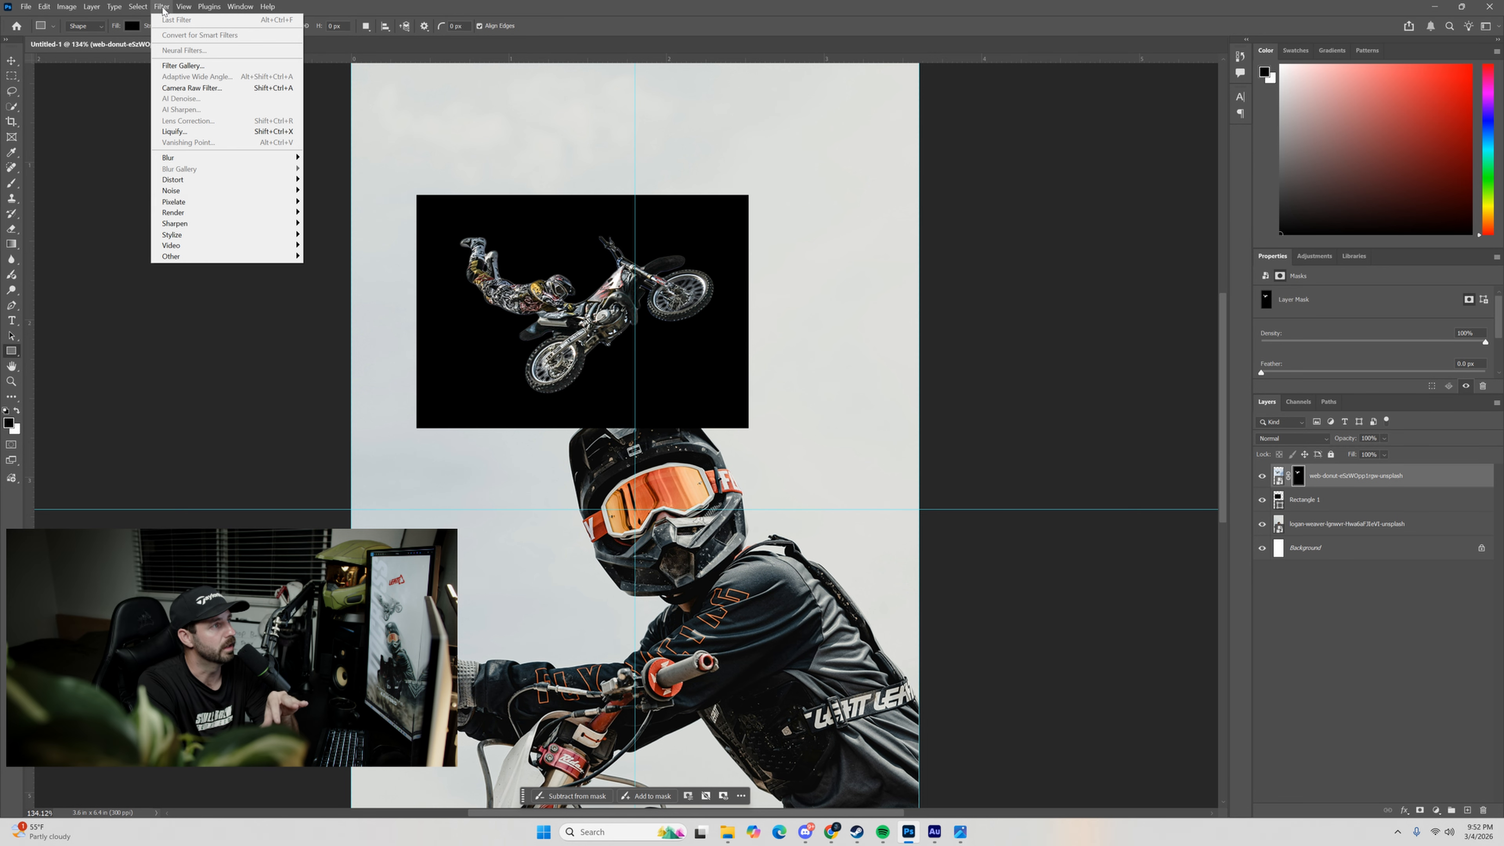
pyautogui.moveTo(180, 257)
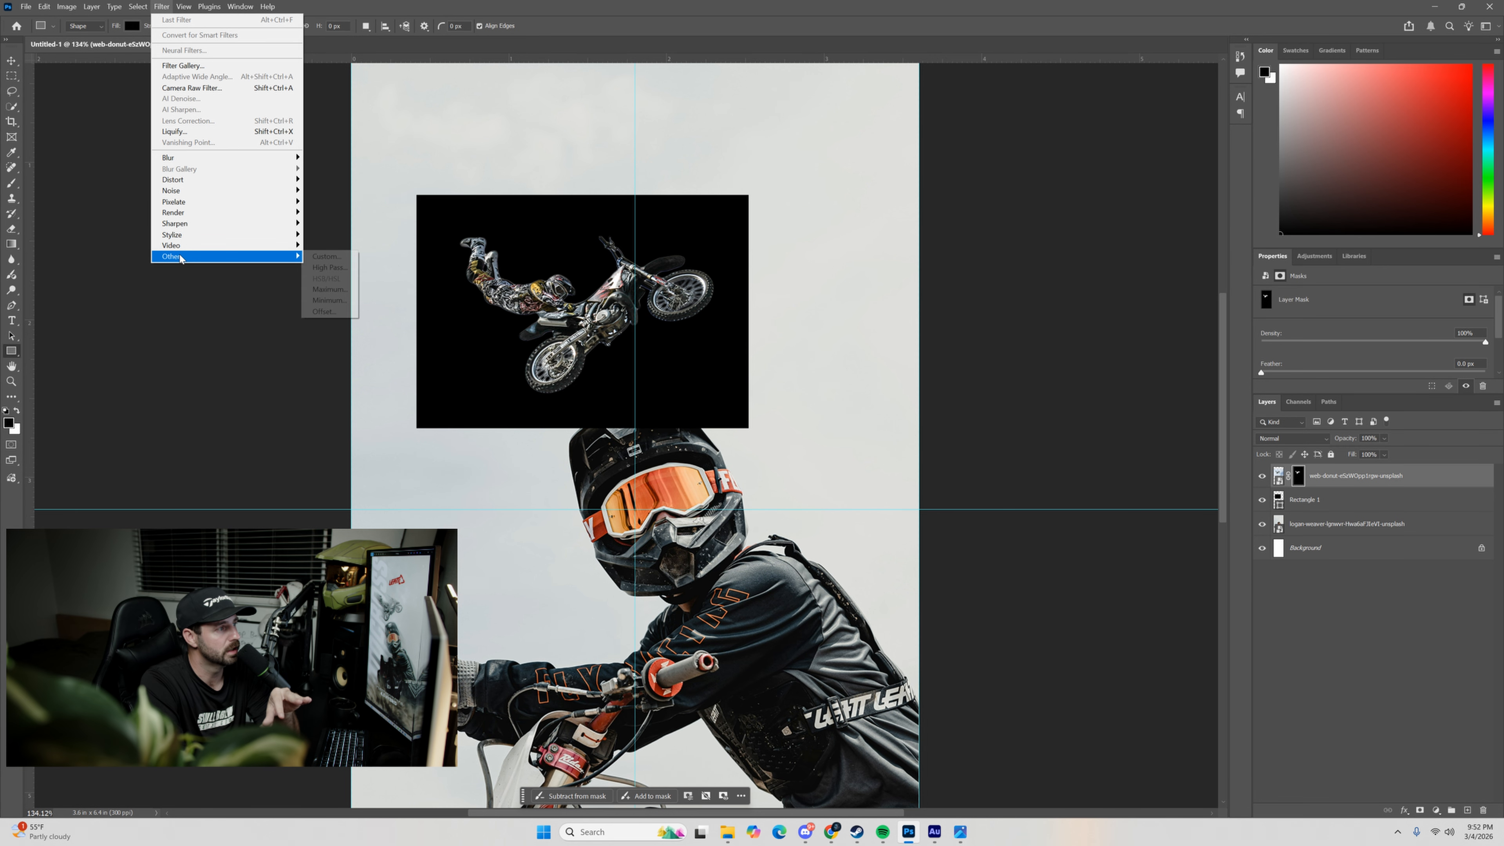
pyautogui.click(328, 300)
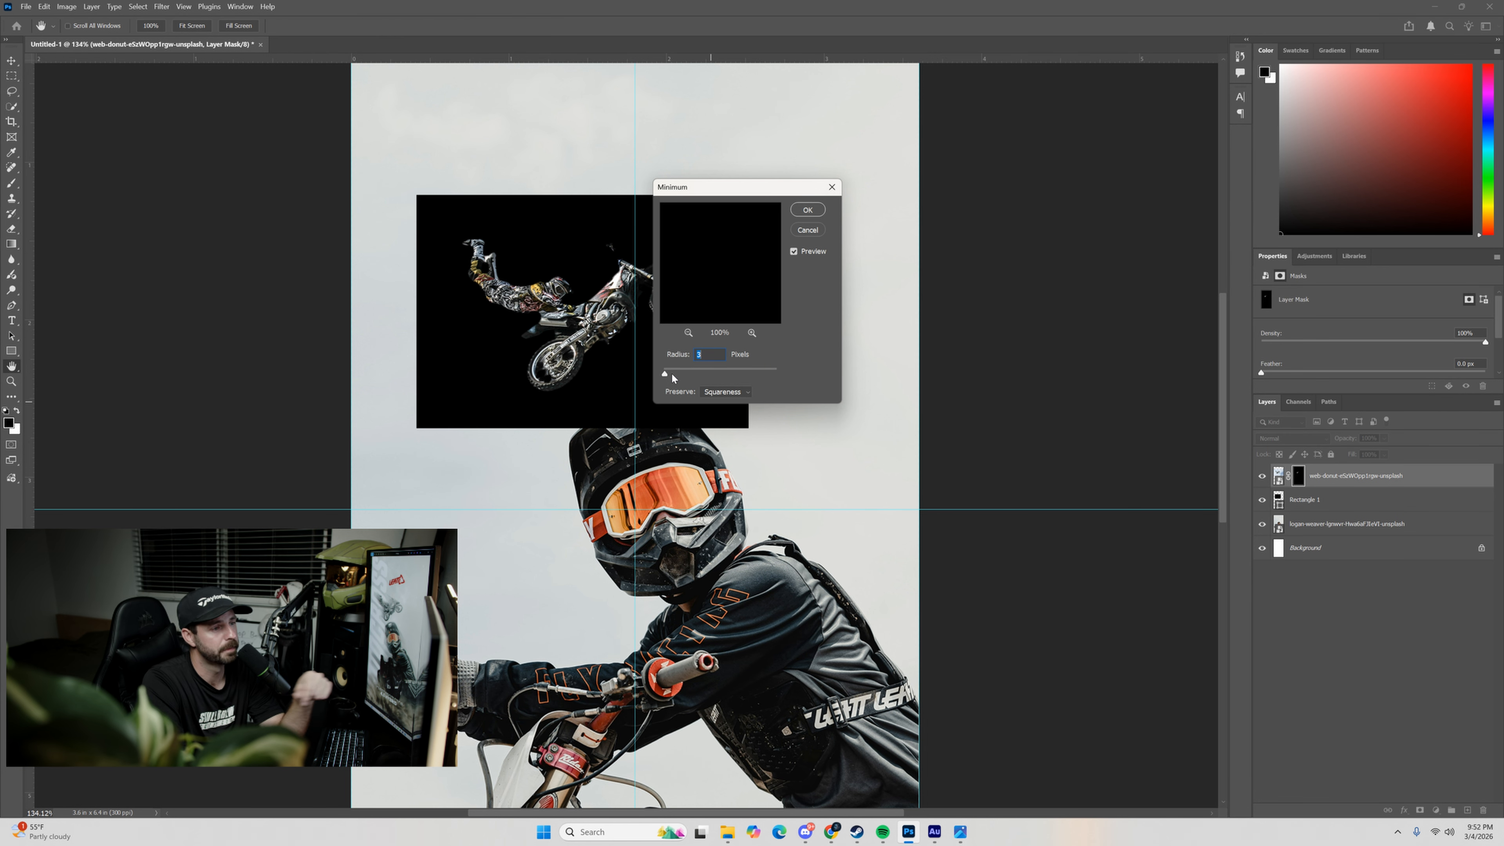
pyautogui.click(714, 413)
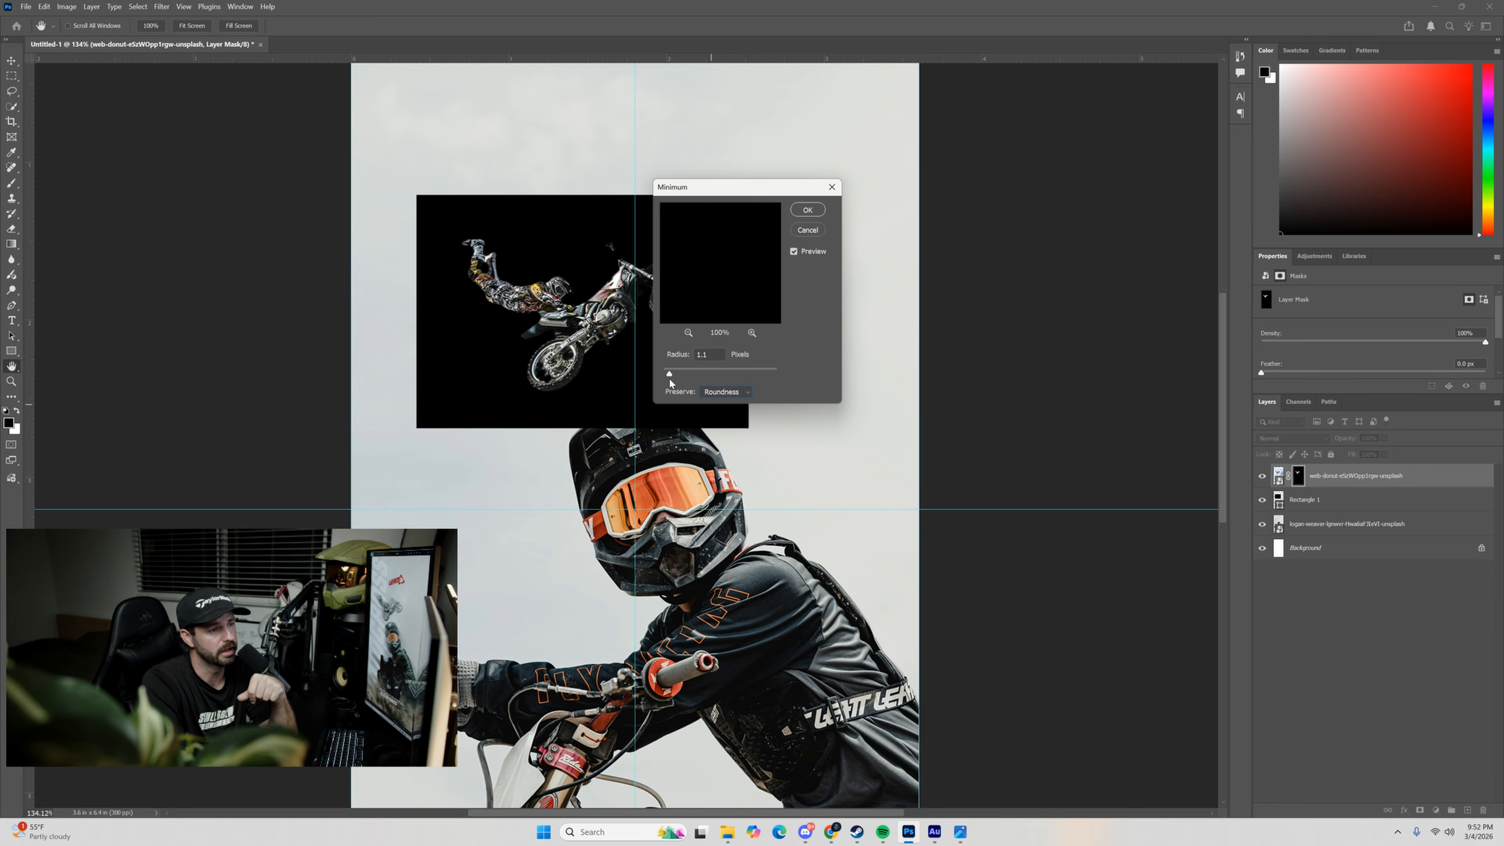
pyautogui.moveTo(669, 379); pyautogui.dragTo(668, 378)
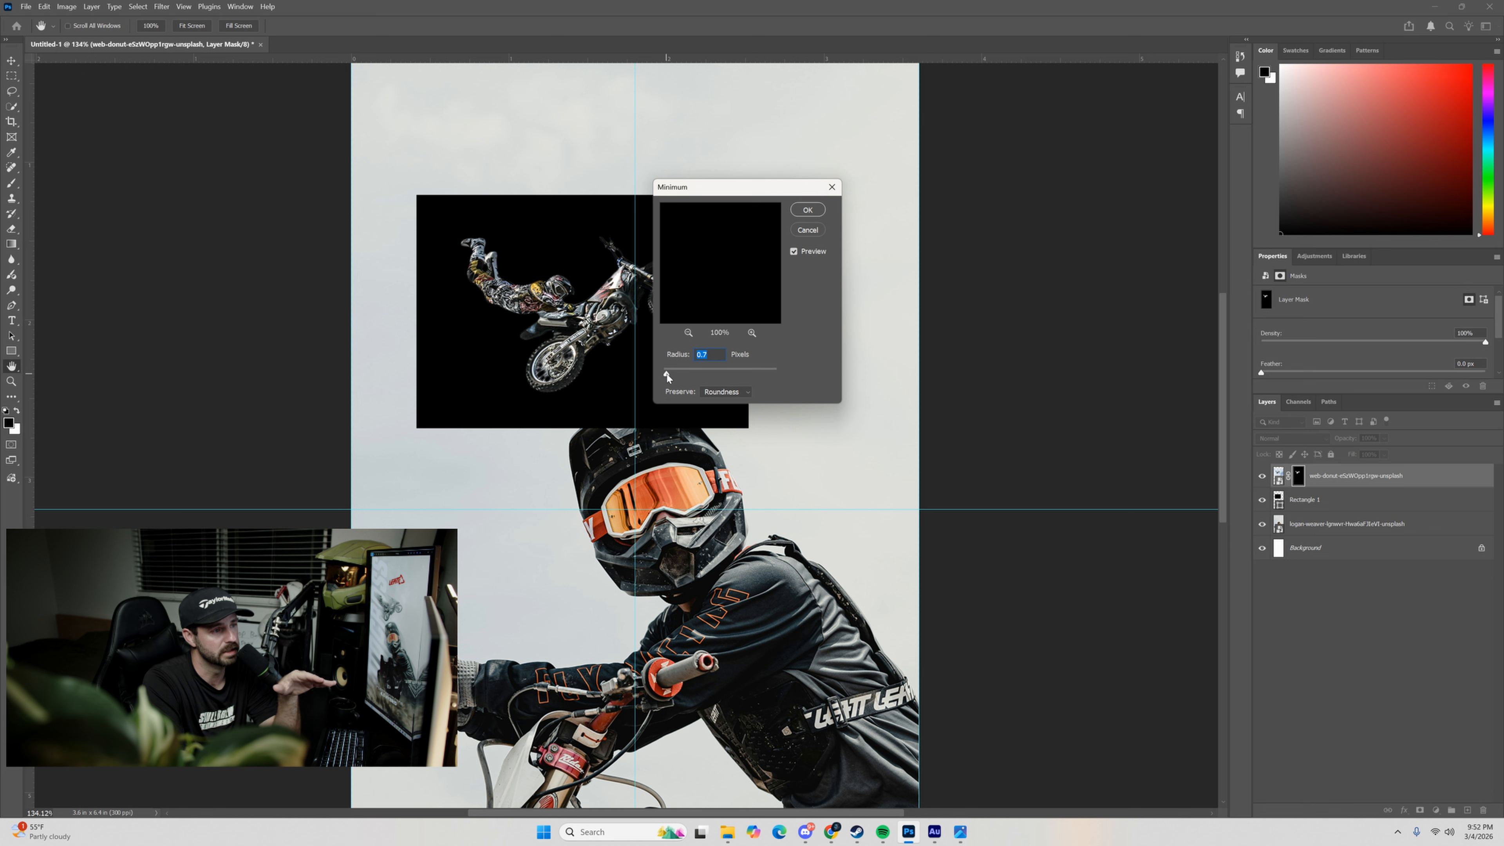
pyautogui.moveTo(664, 376); pyautogui.dragTo(665, 376)
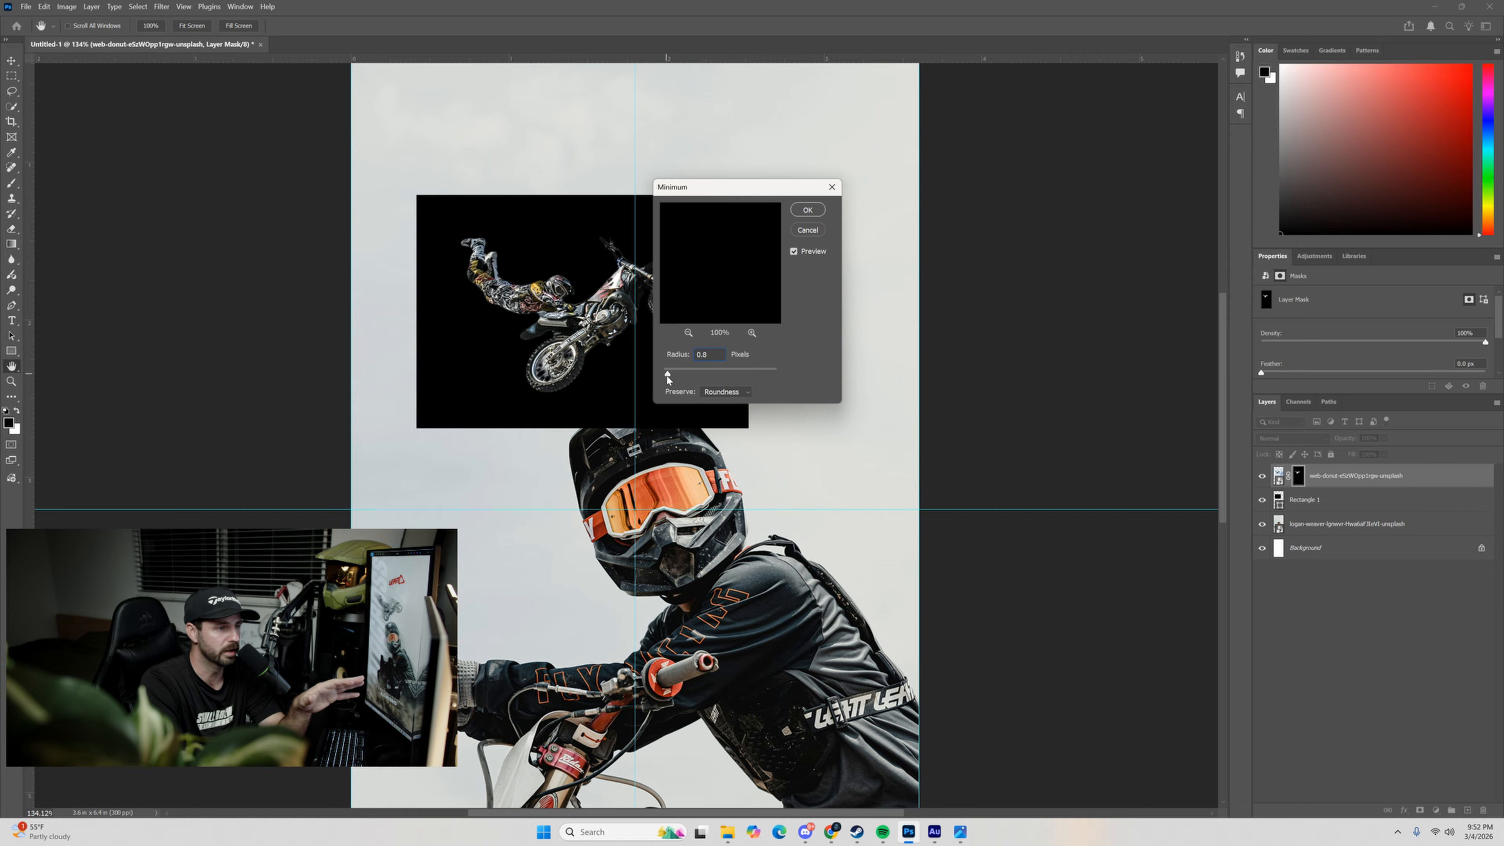
pyautogui.click(666, 376)
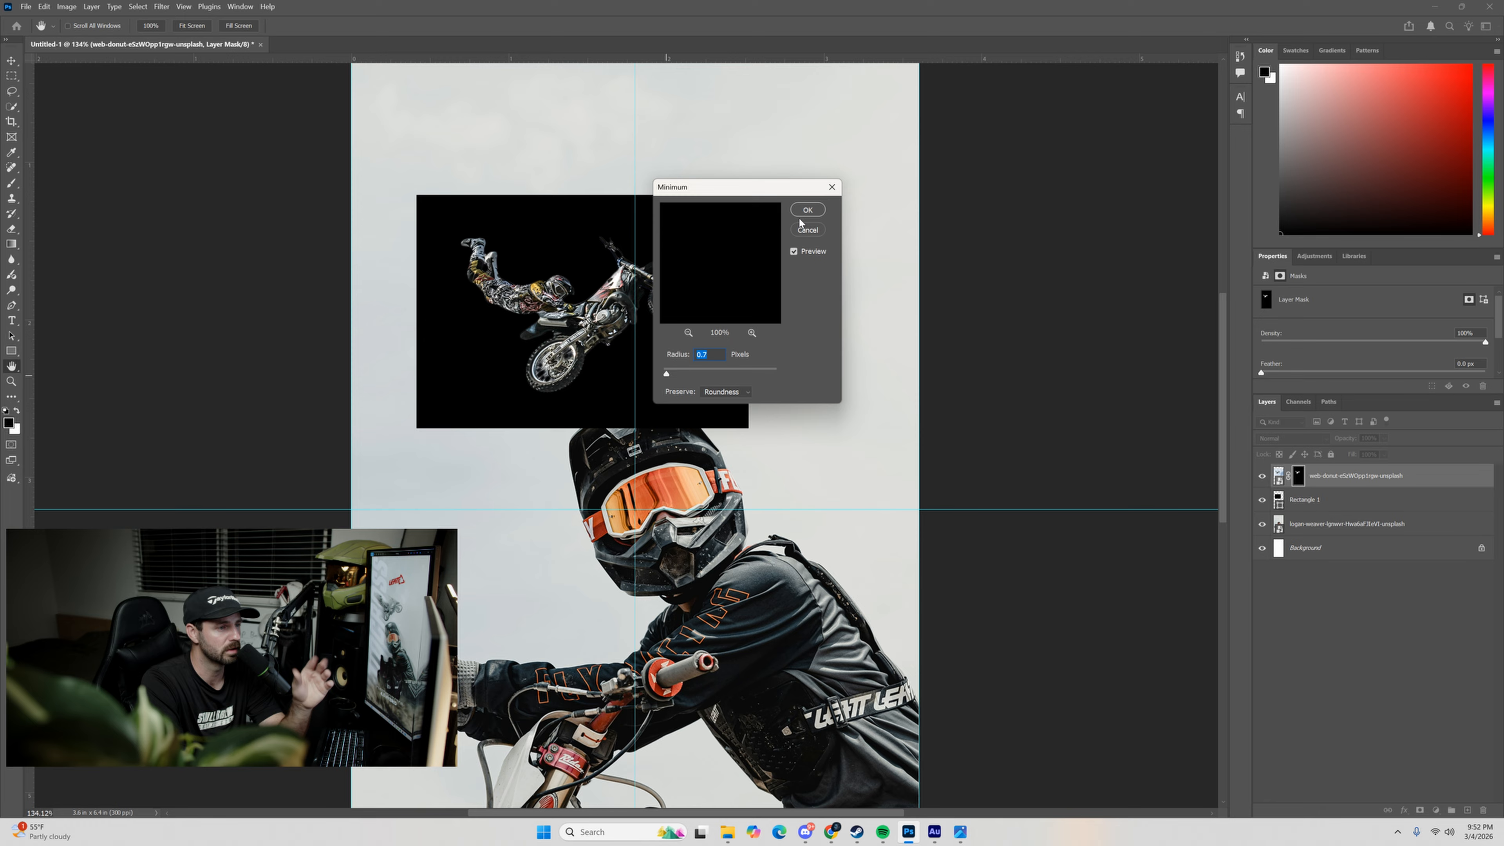
# Compare the cutout's edges with the filter preview off and on, and apply the Minimum filter to the mask.
pyautogui.click(793, 252)
pyautogui.click(794, 251)
pyautogui.click(793, 252)
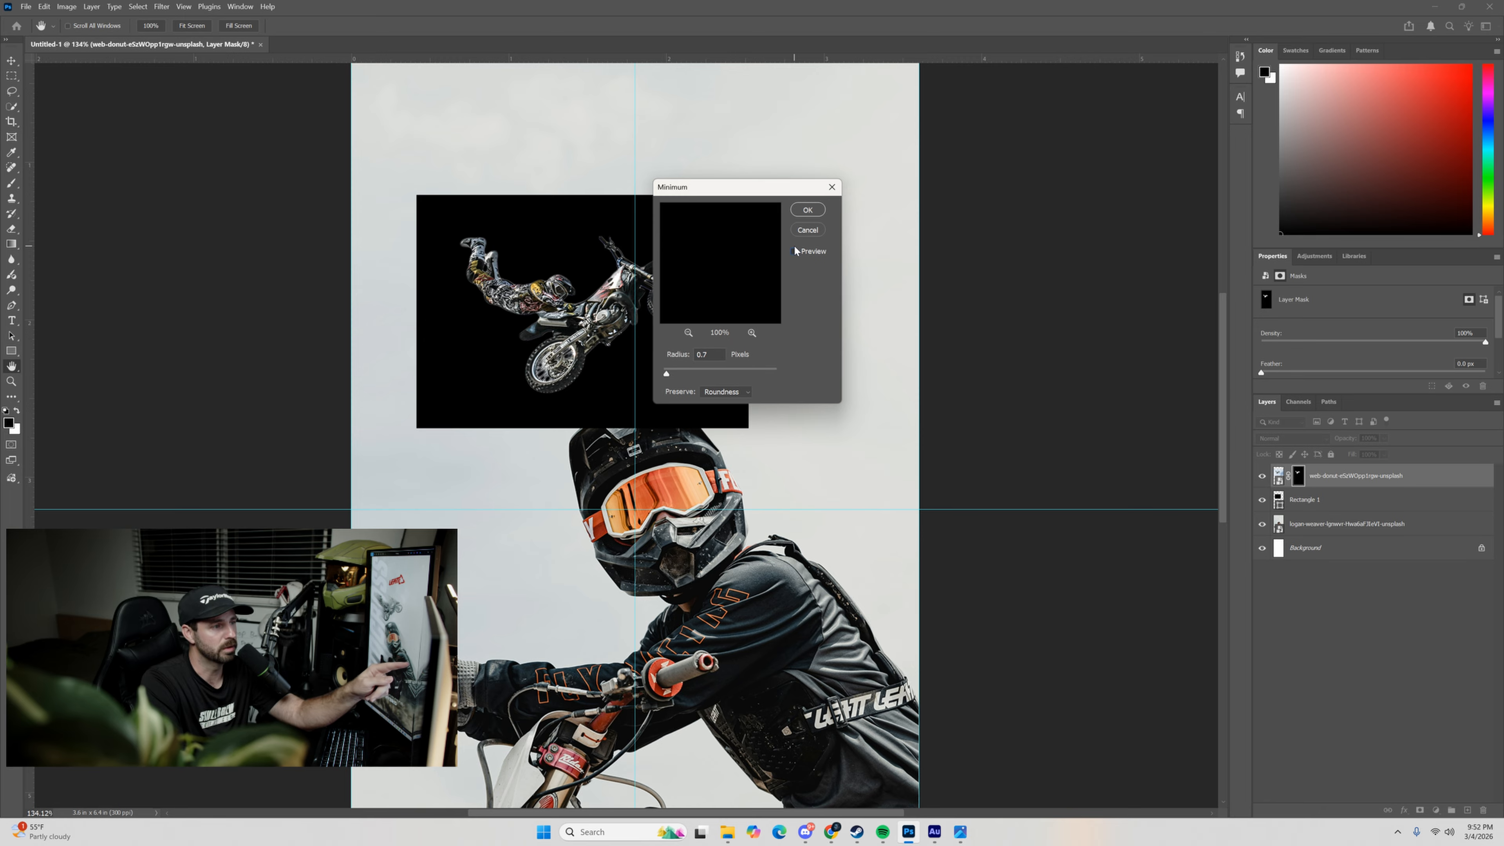
pyautogui.click(794, 251)
pyautogui.click(794, 251)
pyautogui.click(794, 251)
pyautogui.click(794, 251)
pyautogui.click(795, 252)
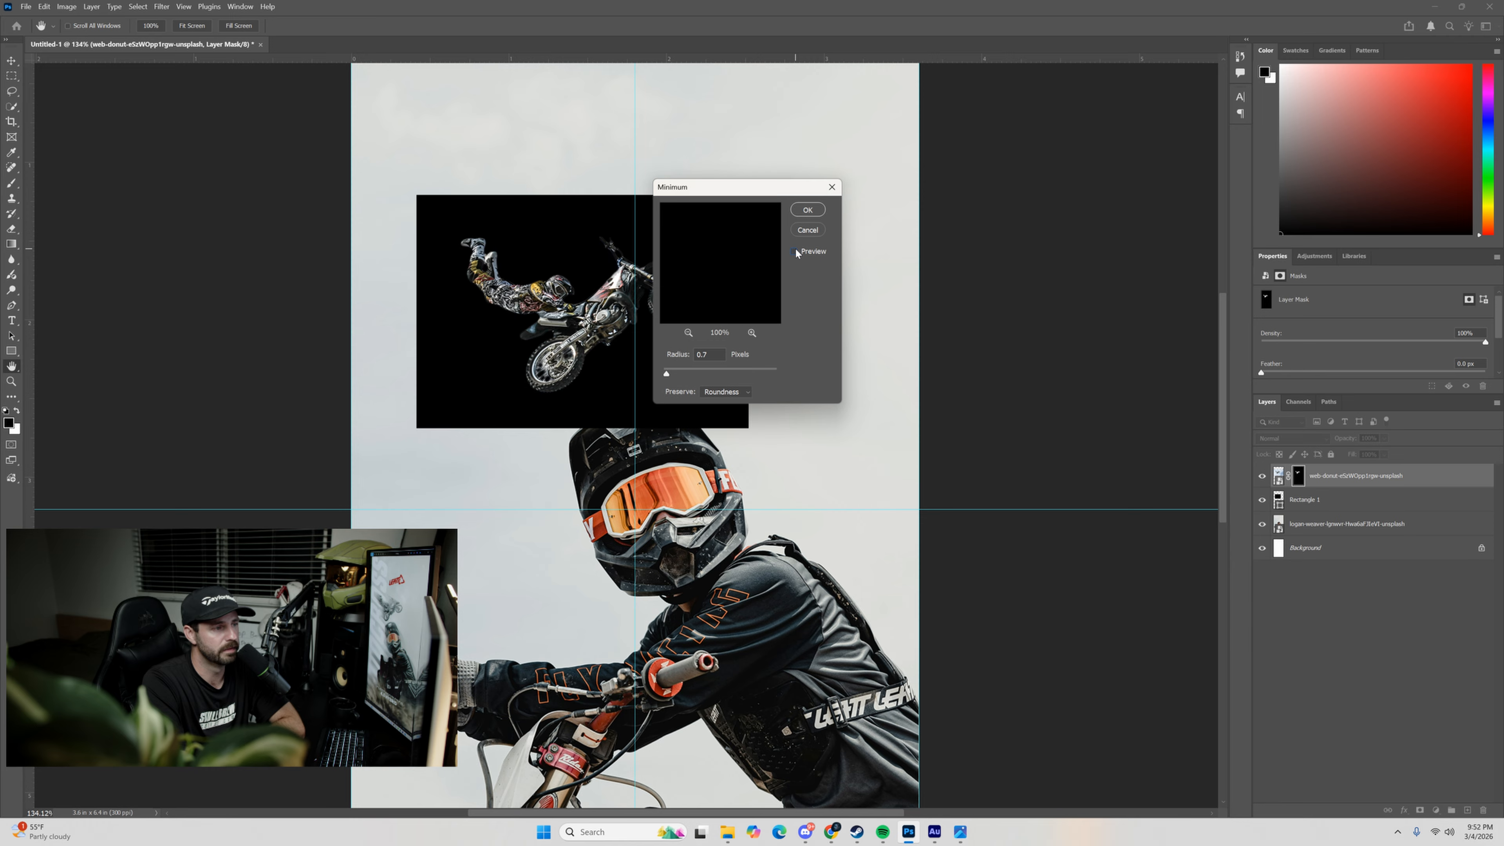
pyautogui.click(794, 249)
pyautogui.click(794, 251)
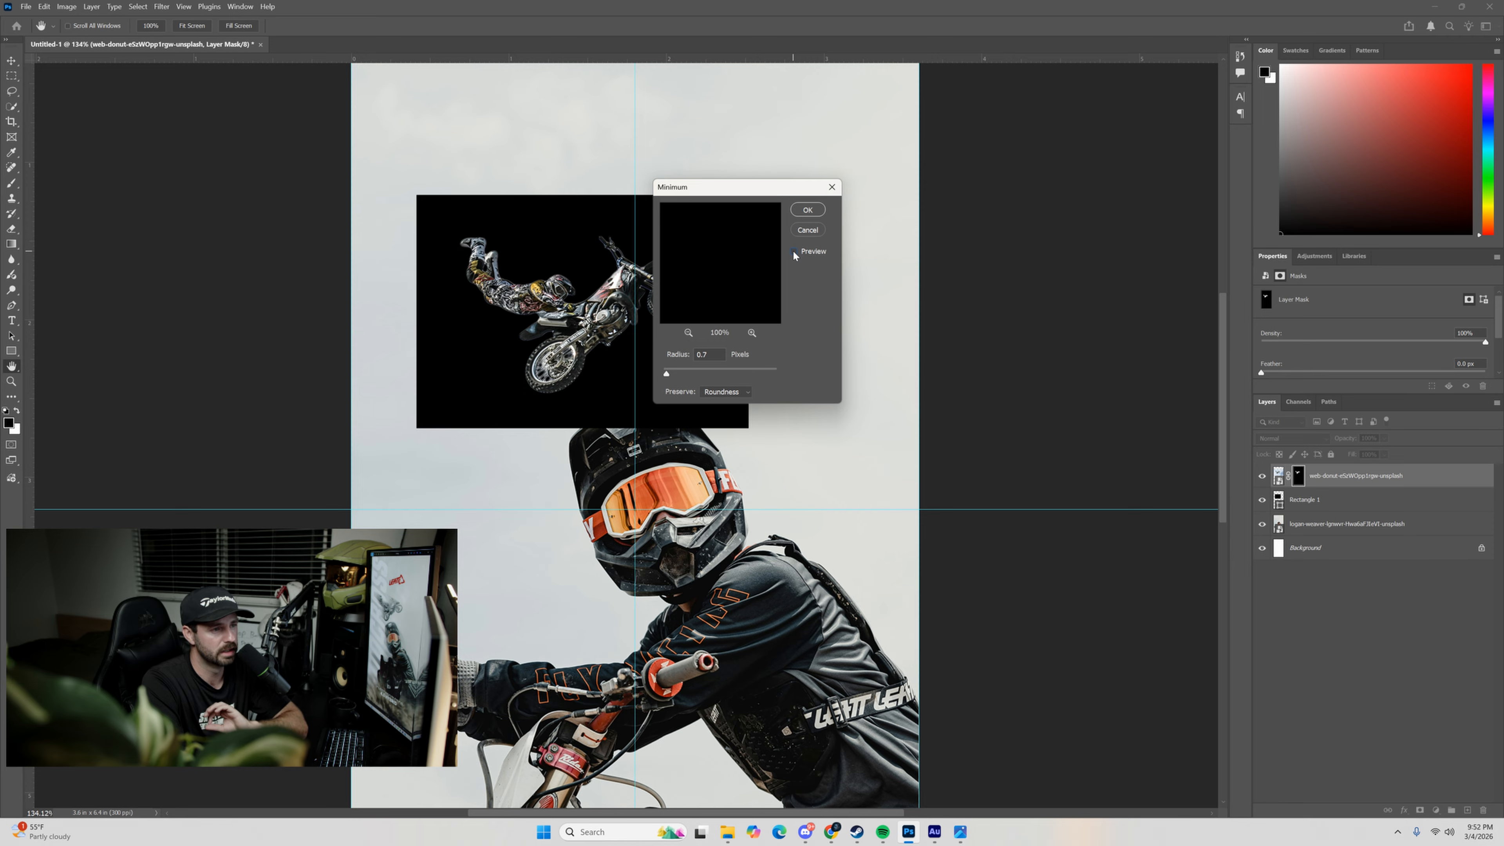
pyautogui.click(794, 251)
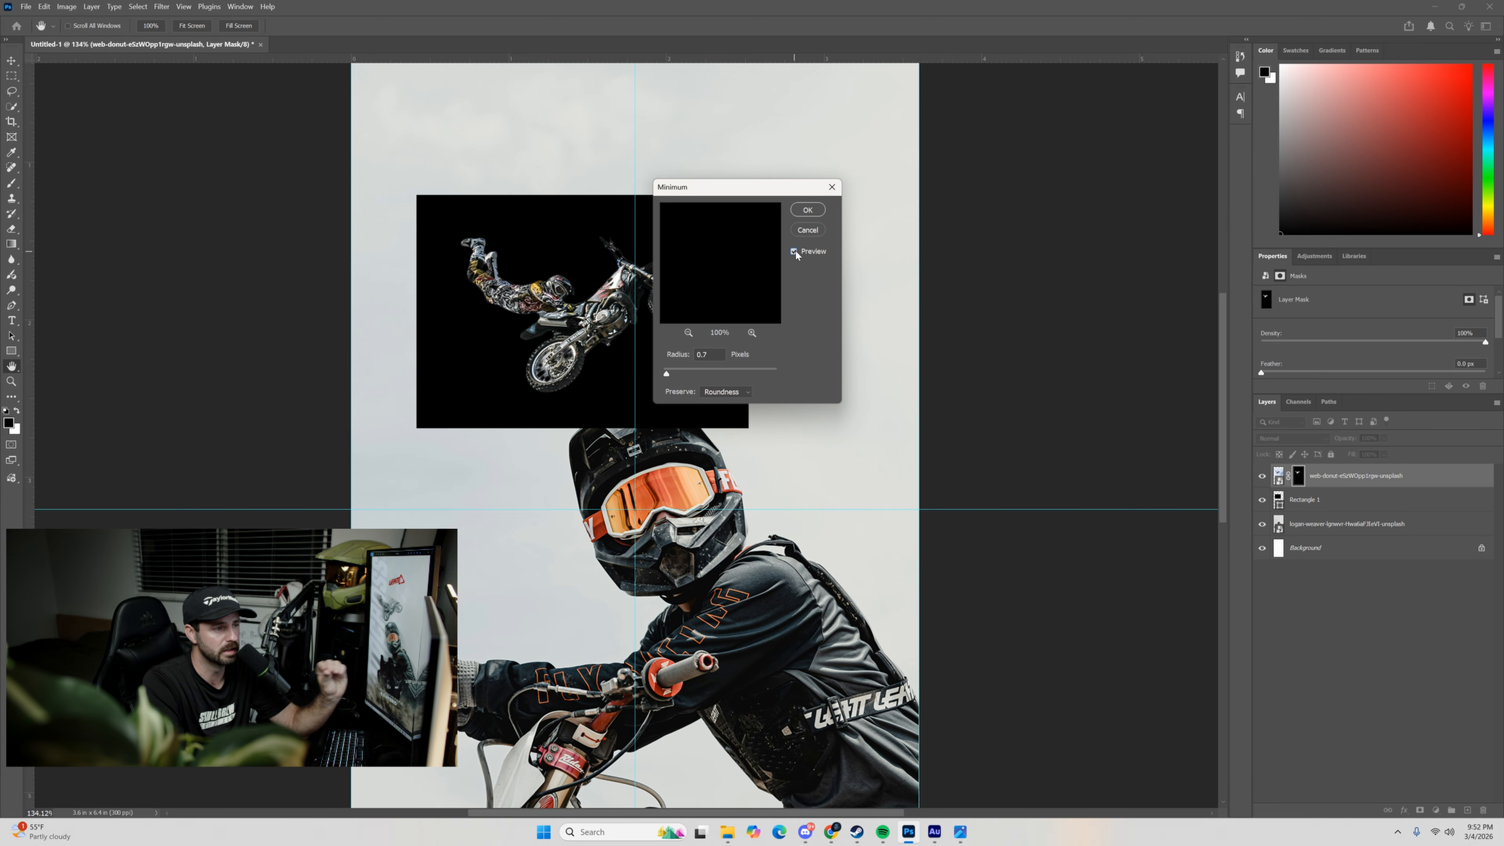
pyautogui.click(805, 211)
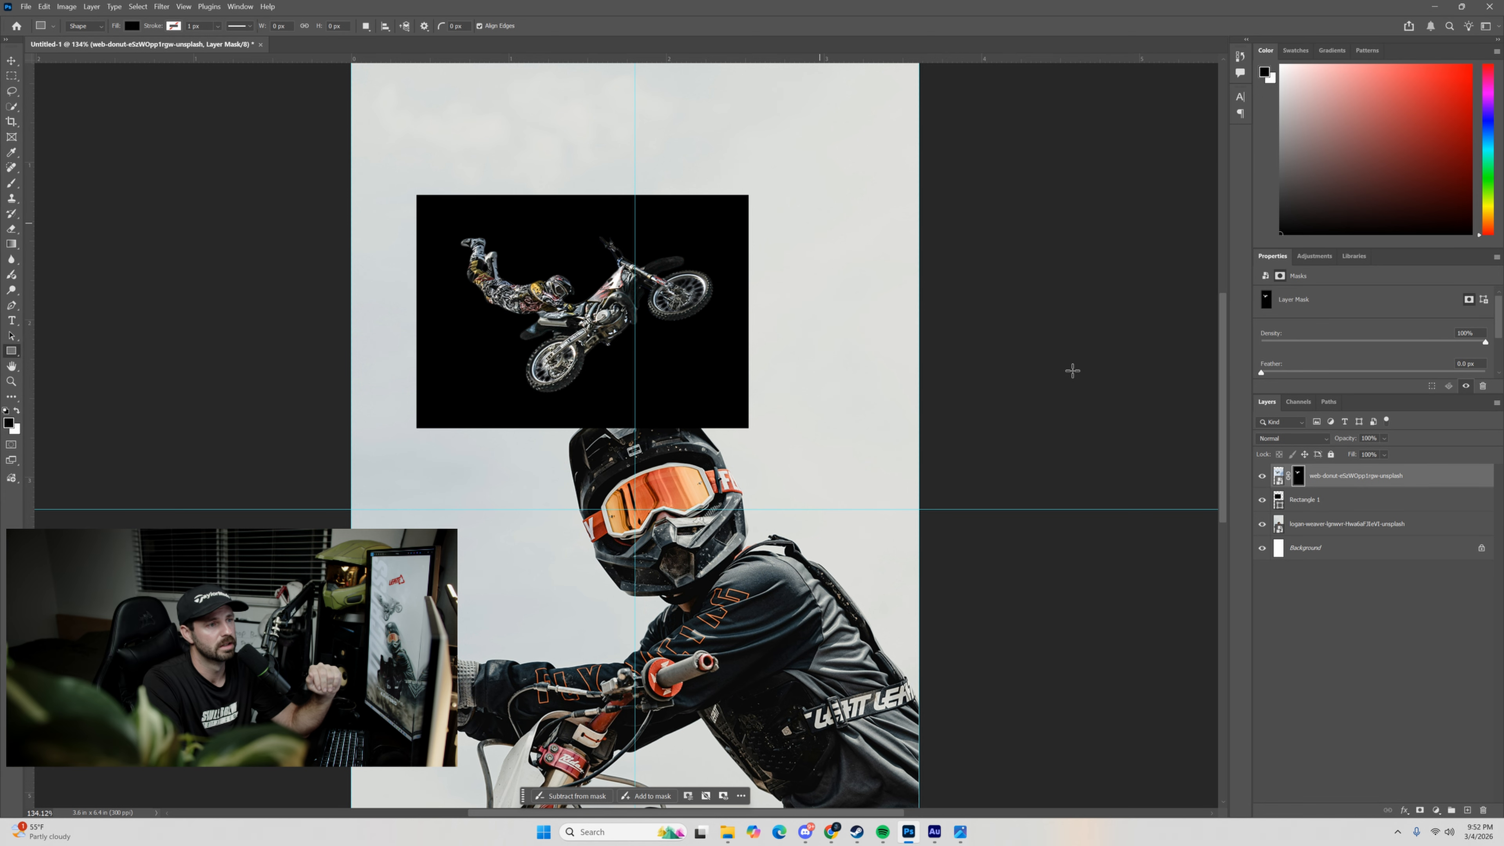
# Delete the black rectangle layer behind the airborne rider.
pyautogui.moveTo(1290, 503); pyautogui.dragTo(1483, 810)
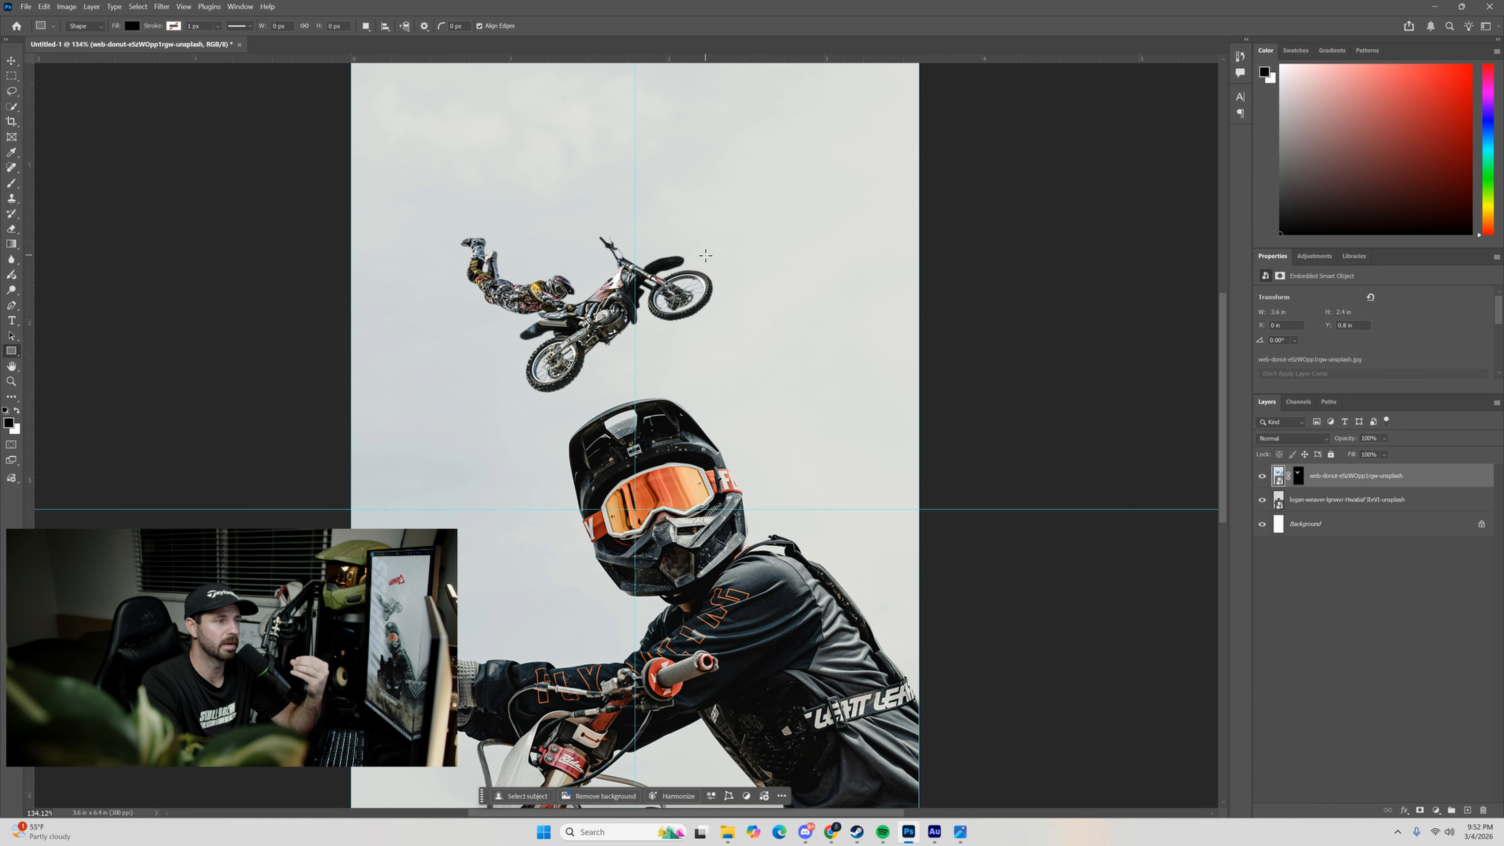
pyautogui.scroll(-3, 701, 232)
pyautogui.scroll(-1, 701, 232)
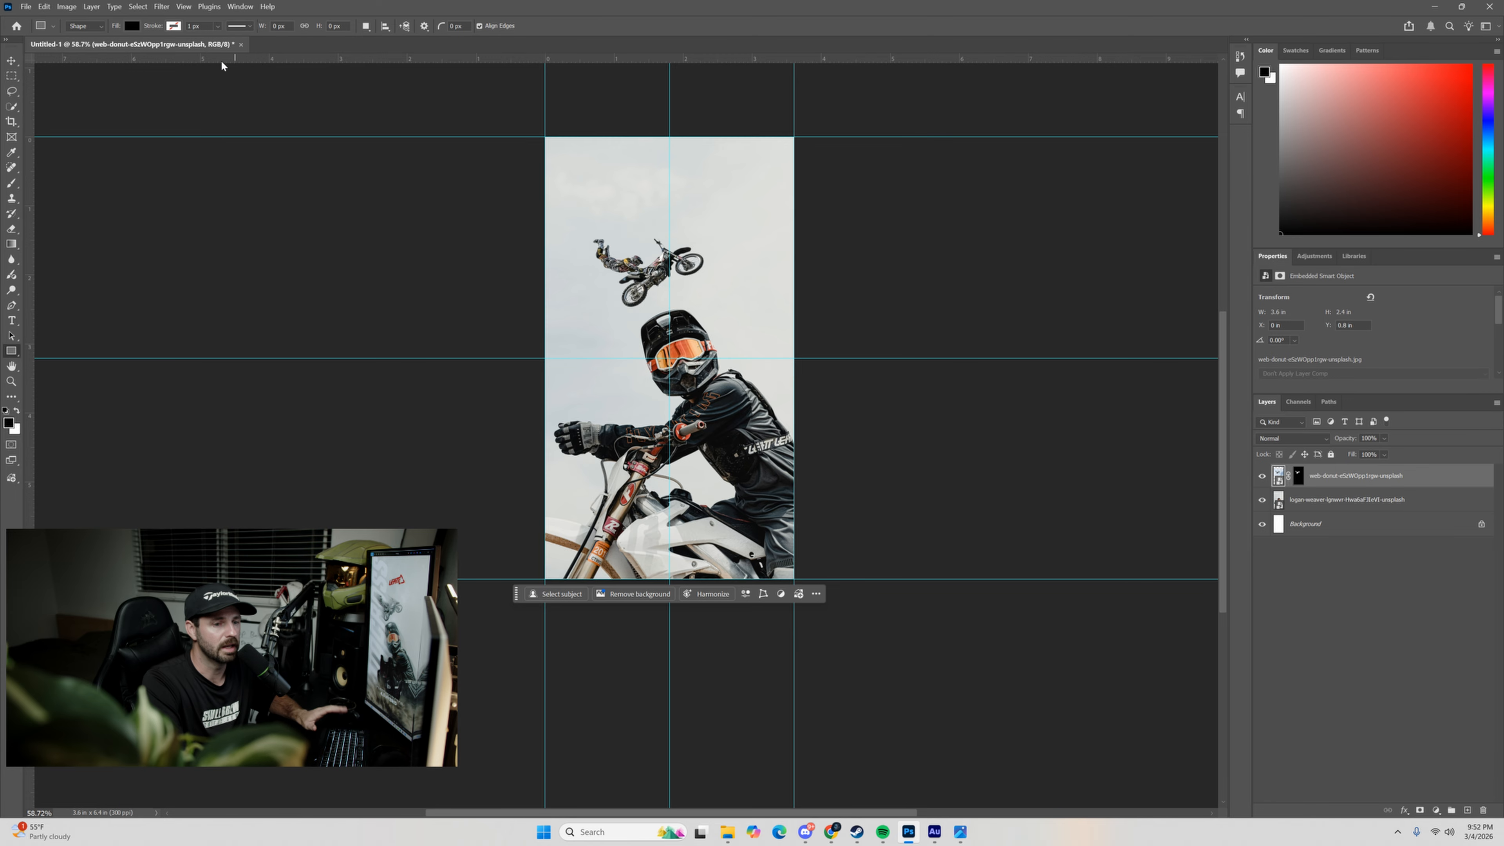
# Enlarge the airborne rider's image to about 4.17 × 2.78 in and move it down over the large rider's helmet.
pyautogui.press('v')
pyautogui.moveTo(638, 277); pyautogui.dragTo(634, 290)
pyautogui.hotkey('ctrl', 't')
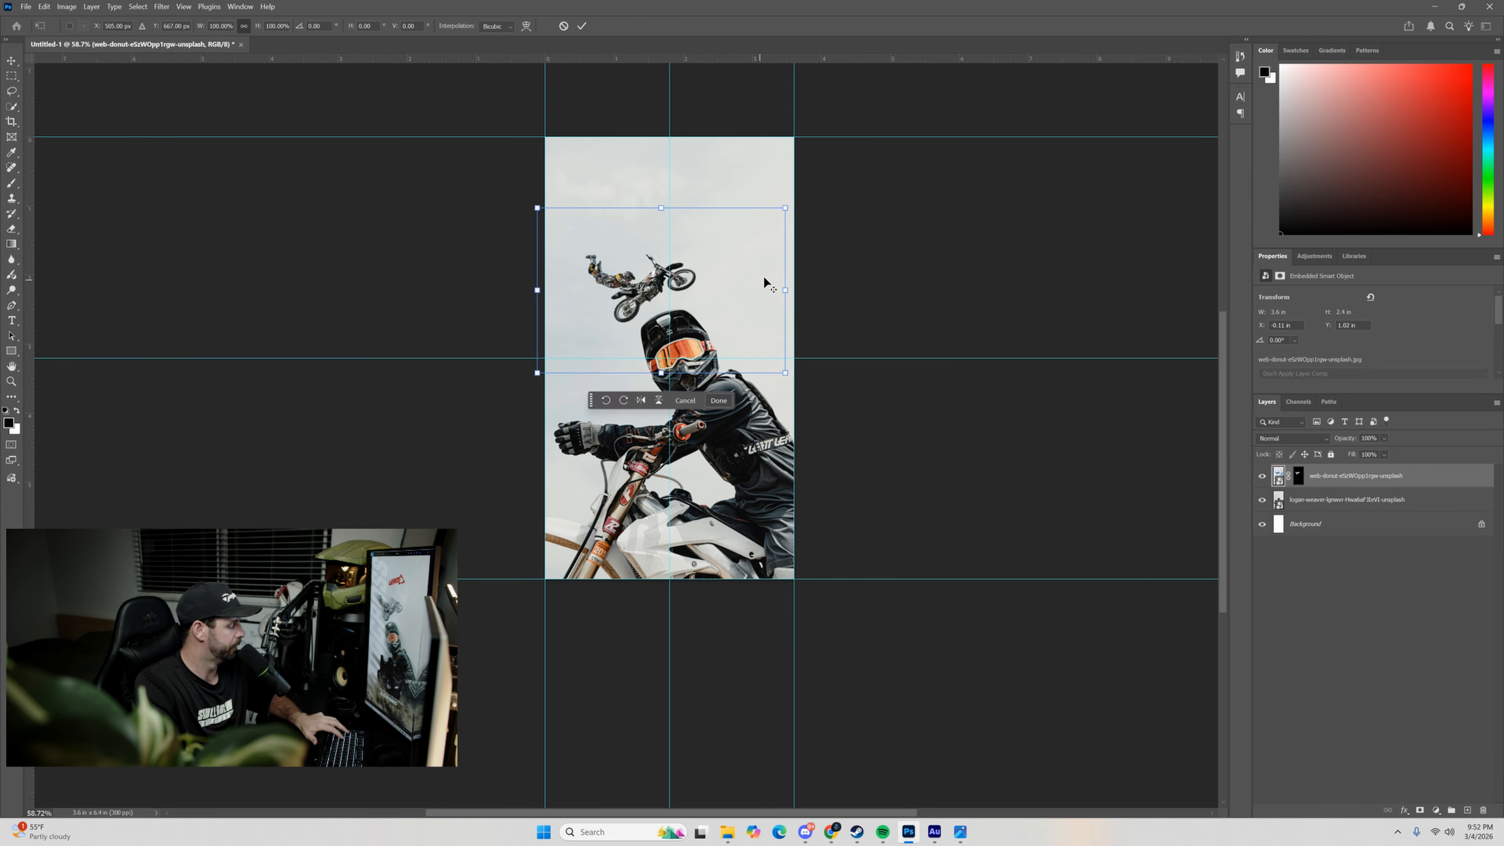
pyautogui.moveTo(786, 291); pyautogui.dragTo(805, 288)
pyautogui.moveTo(654, 274)
pyautogui.mouseDown()
pyautogui.moveTo(632, 315)
pyautogui.moveTo(648, 301)
pyautogui.mouseUp()
pyautogui.click(582, 27)
pyautogui.keyDown('ctrl'); pyautogui.click(644, 327); pyautogui.keyUp('ctrl')
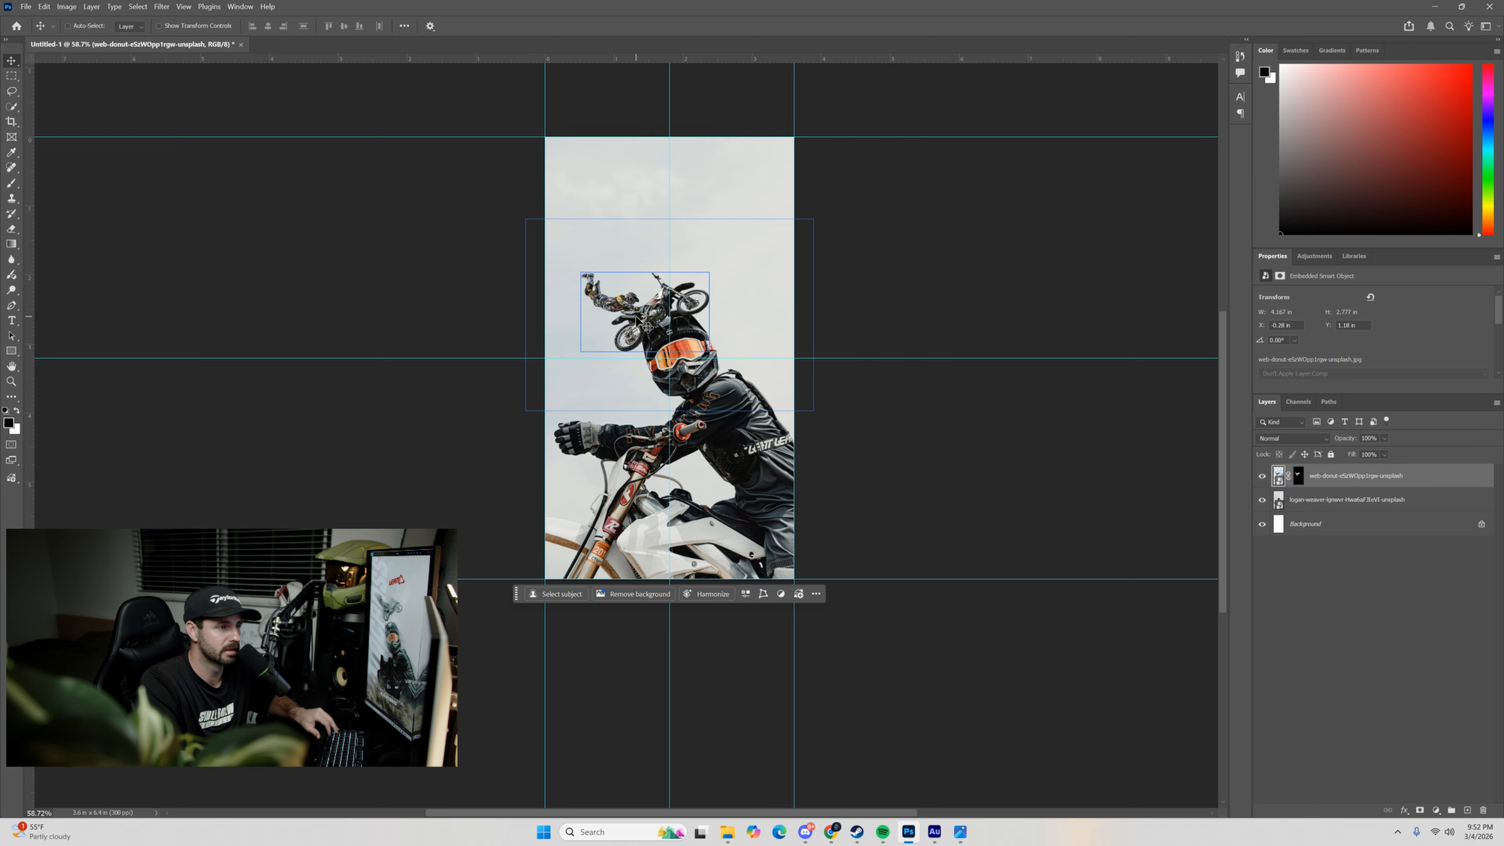
# Raise the airborne rider just above the large rider's helmet, with Y at about 0.75 in.
pyautogui.hotkey('ctrl', 't')
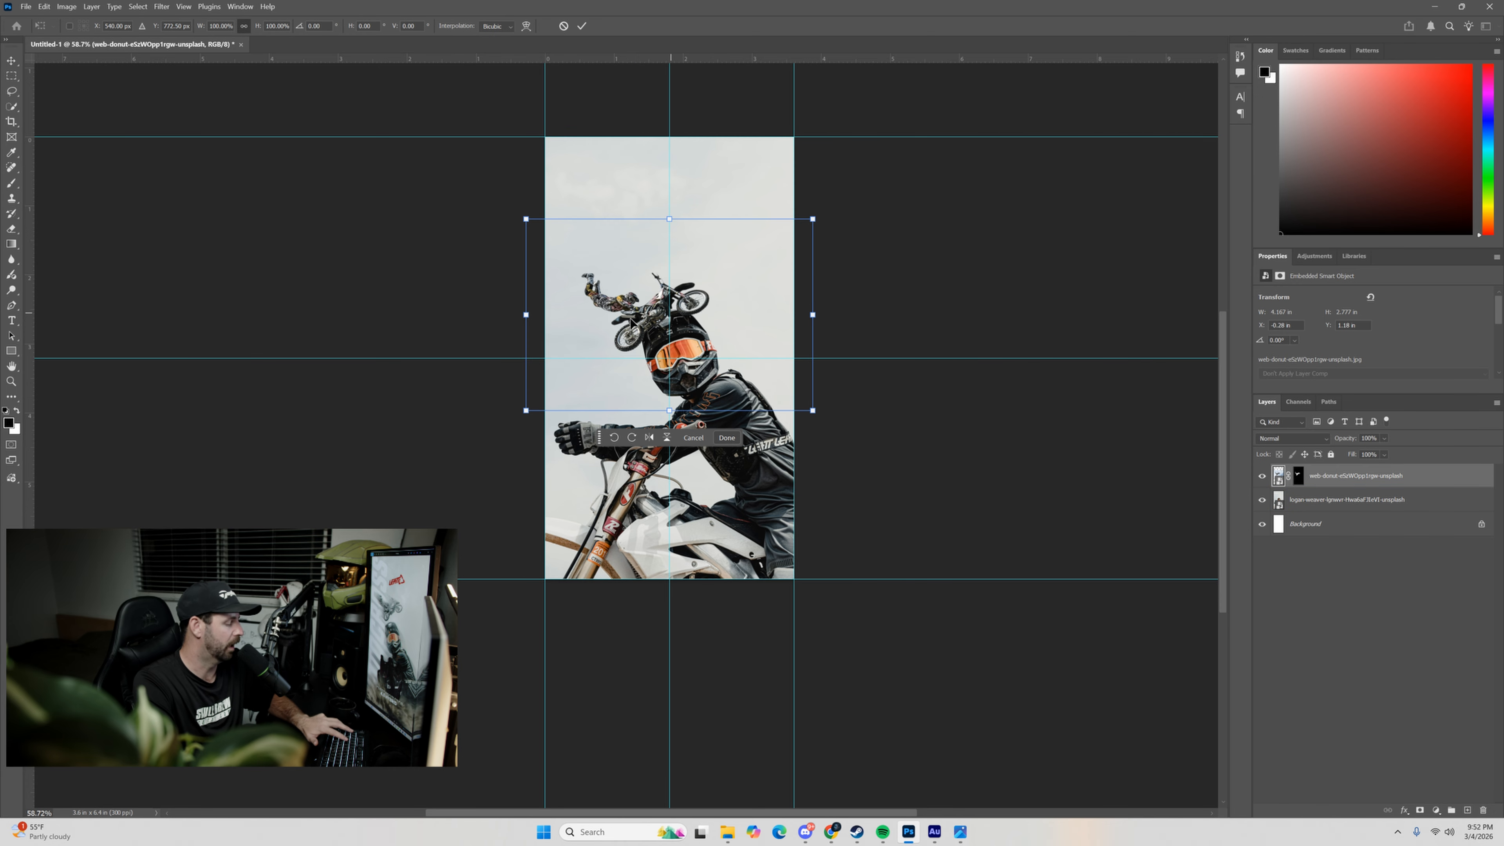
pyautogui.moveTo(640, 328); pyautogui.dragTo(652, 301)
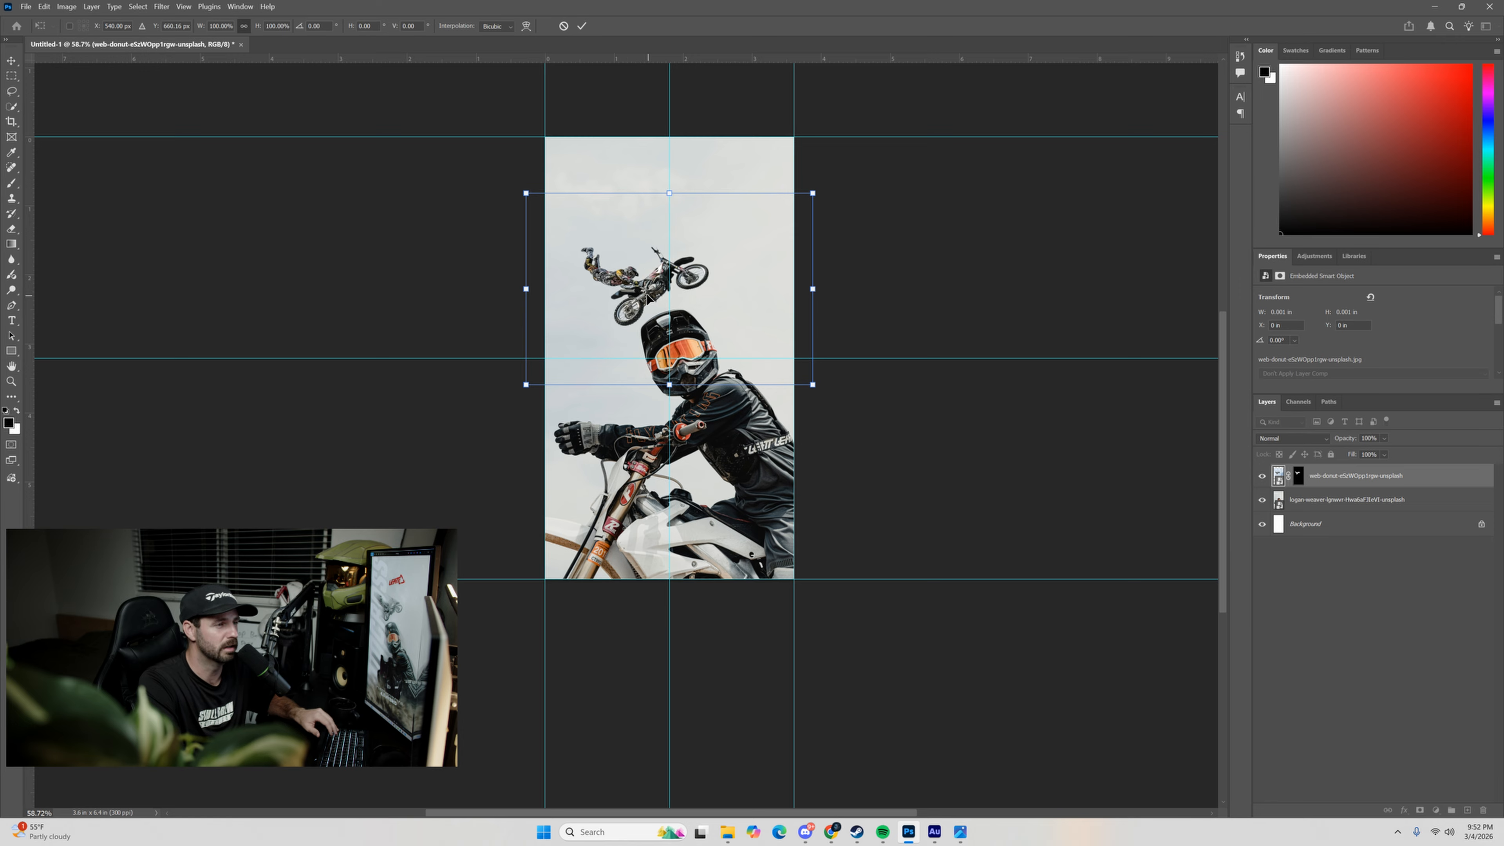
pyautogui.click(581, 26)
pyautogui.hotkey('ctrl', '0')
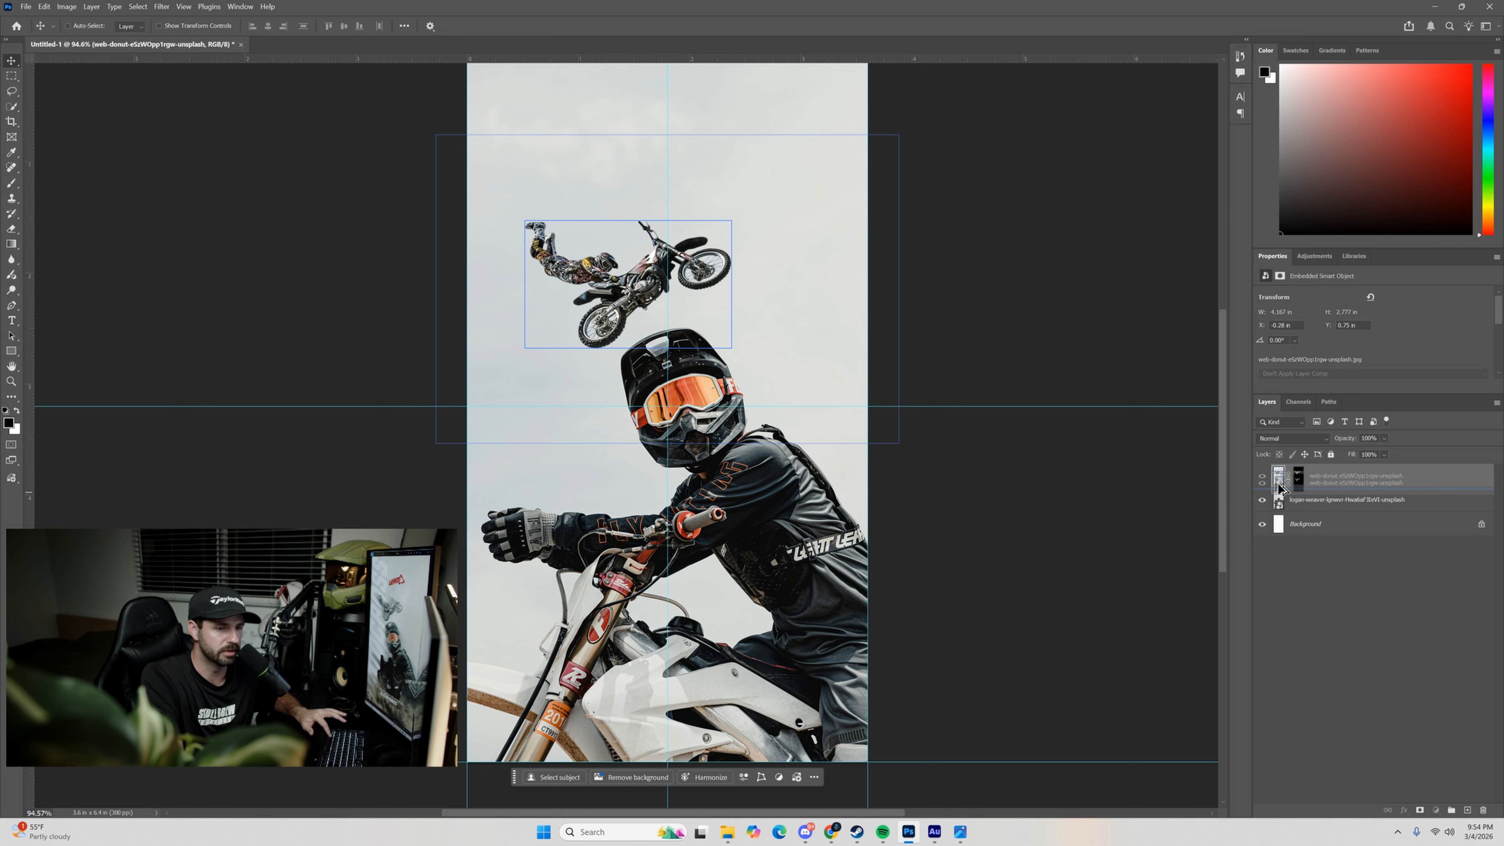
pyautogui.hotkey('ctrl', 'j')
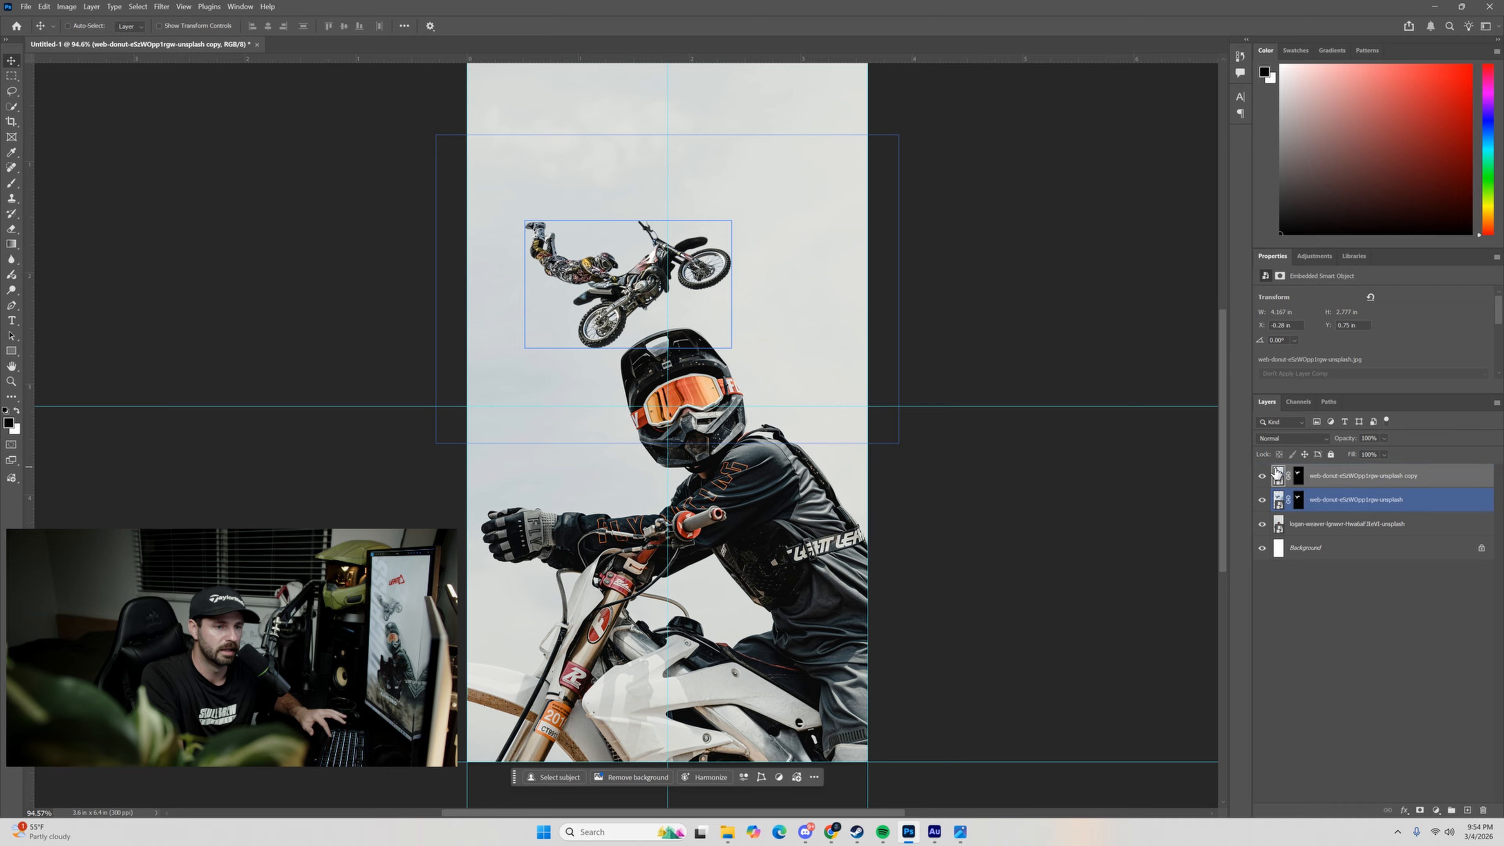
pyautogui.hotkey('ctrl', 'z')
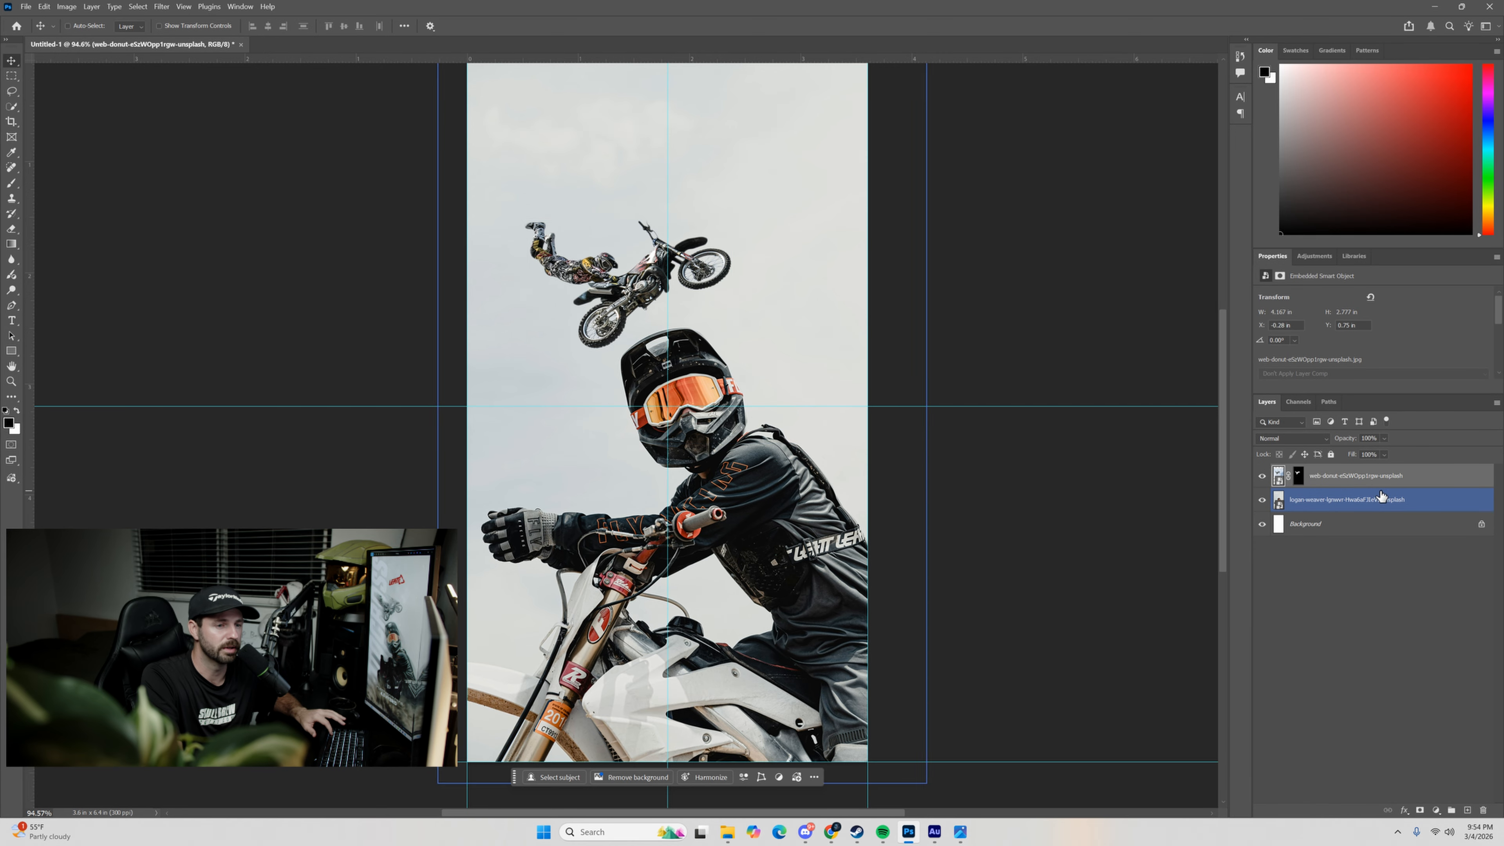
pyautogui.moveTo(1339, 487); pyautogui.dragTo(1471, 813)
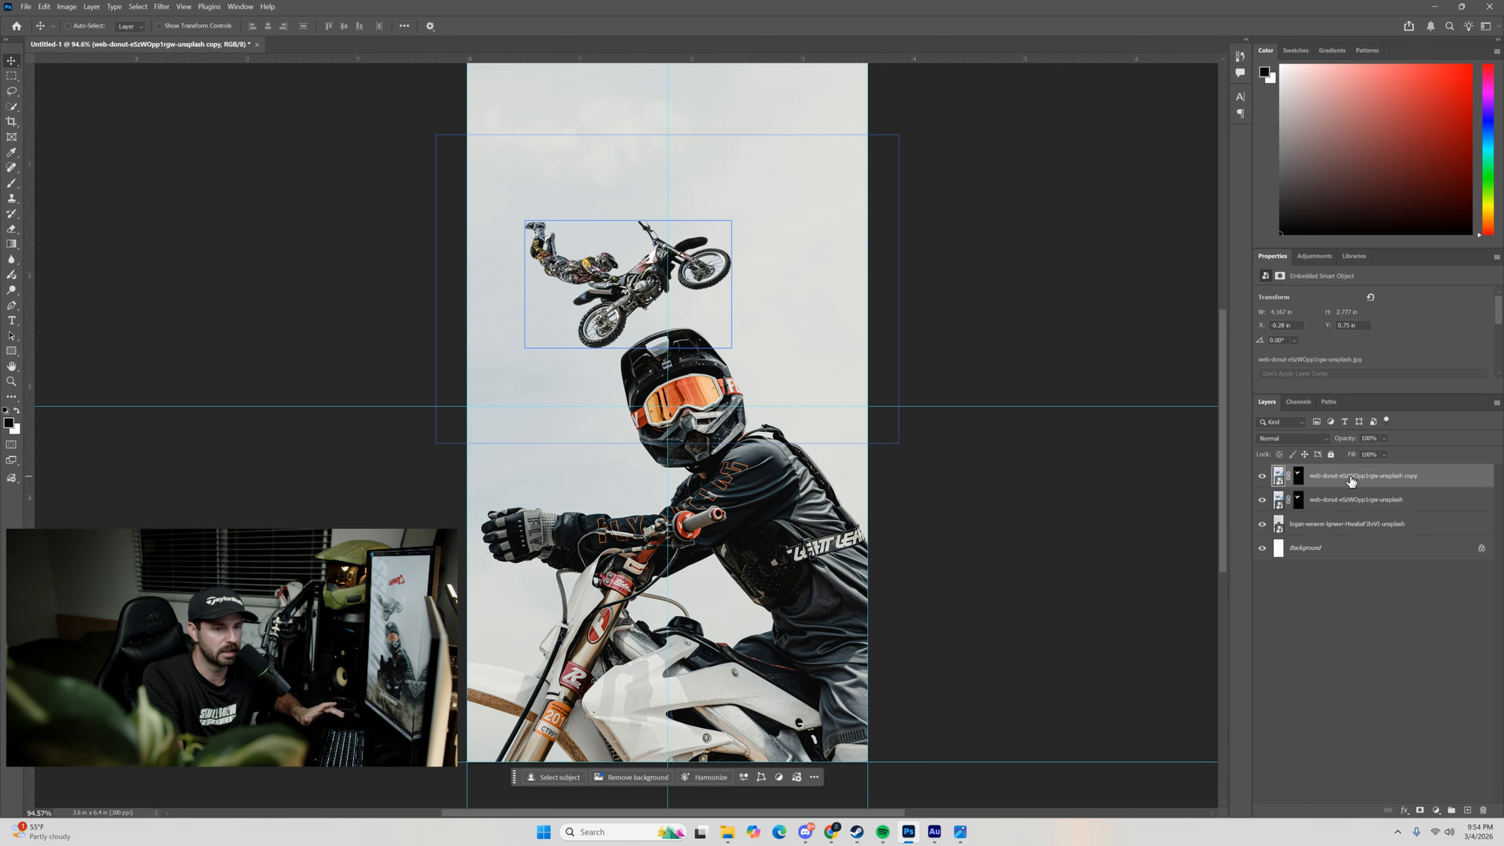
pyautogui.press('Delete')
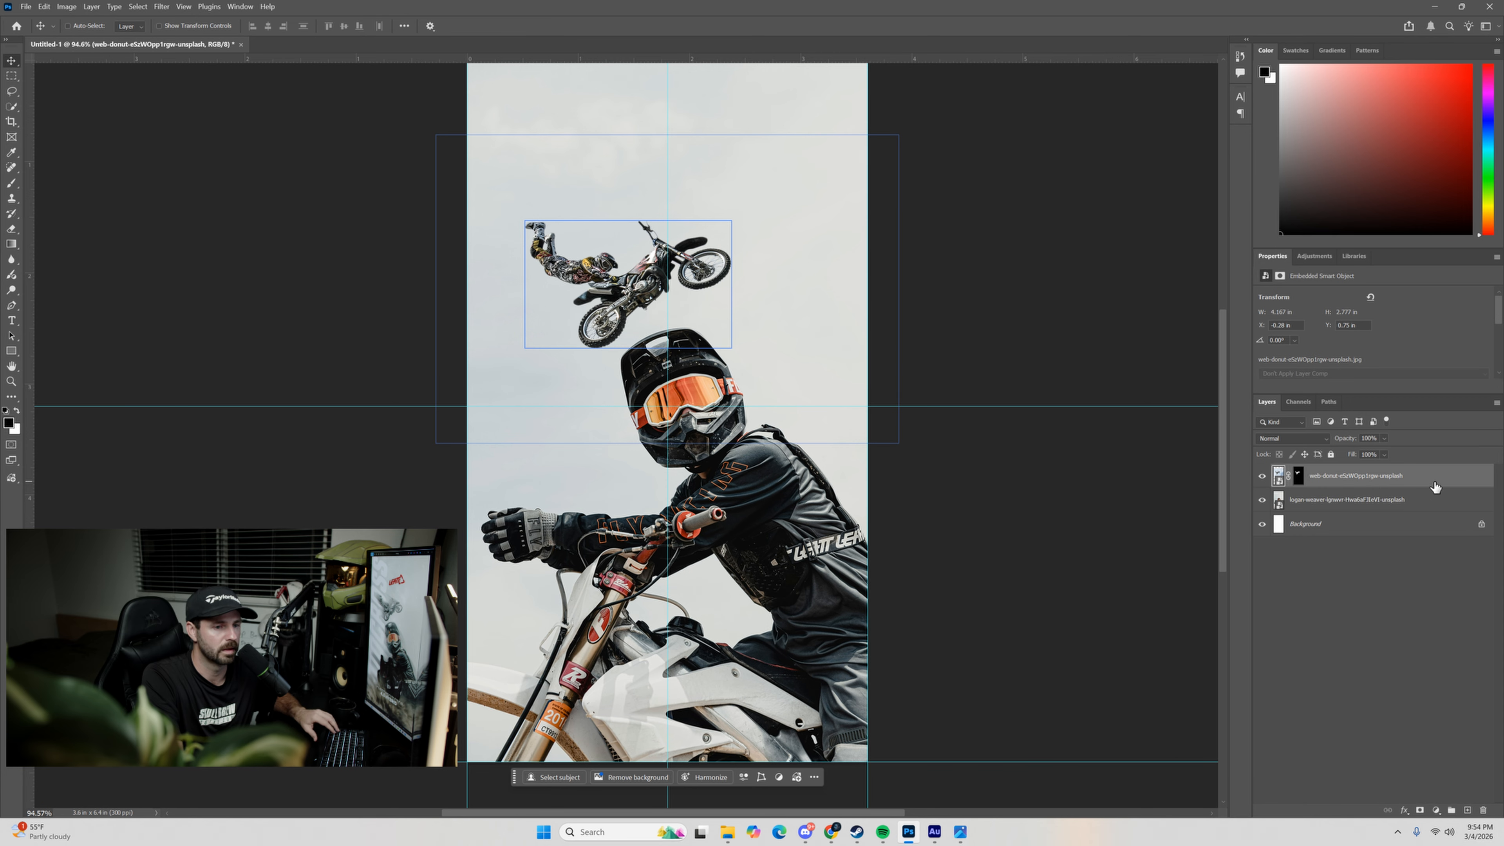
pyautogui.rightClick(1432, 481)
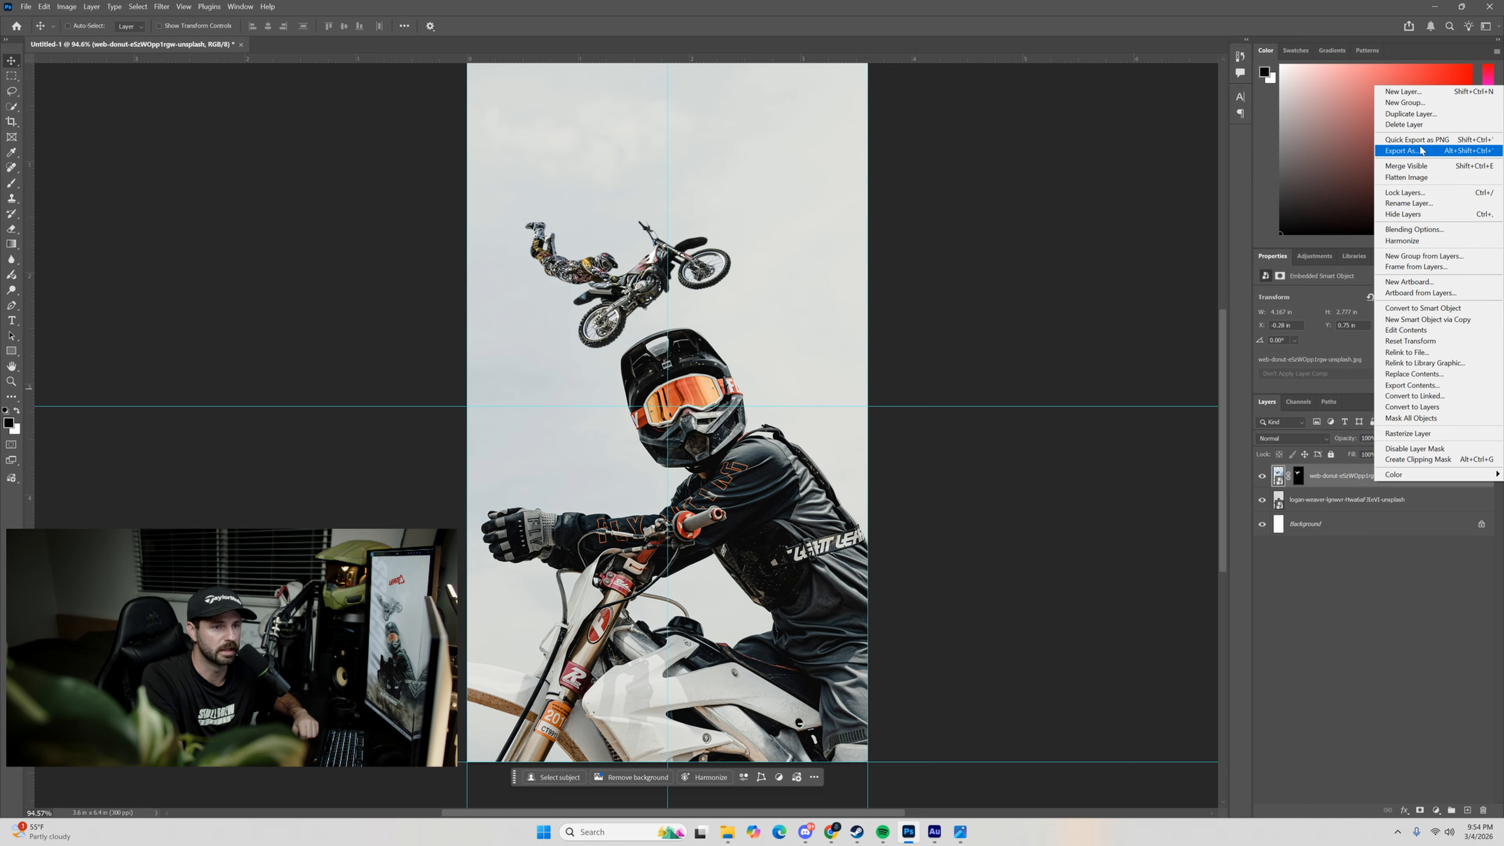
pyautogui.click(1419, 119)
pyautogui.press('Return')
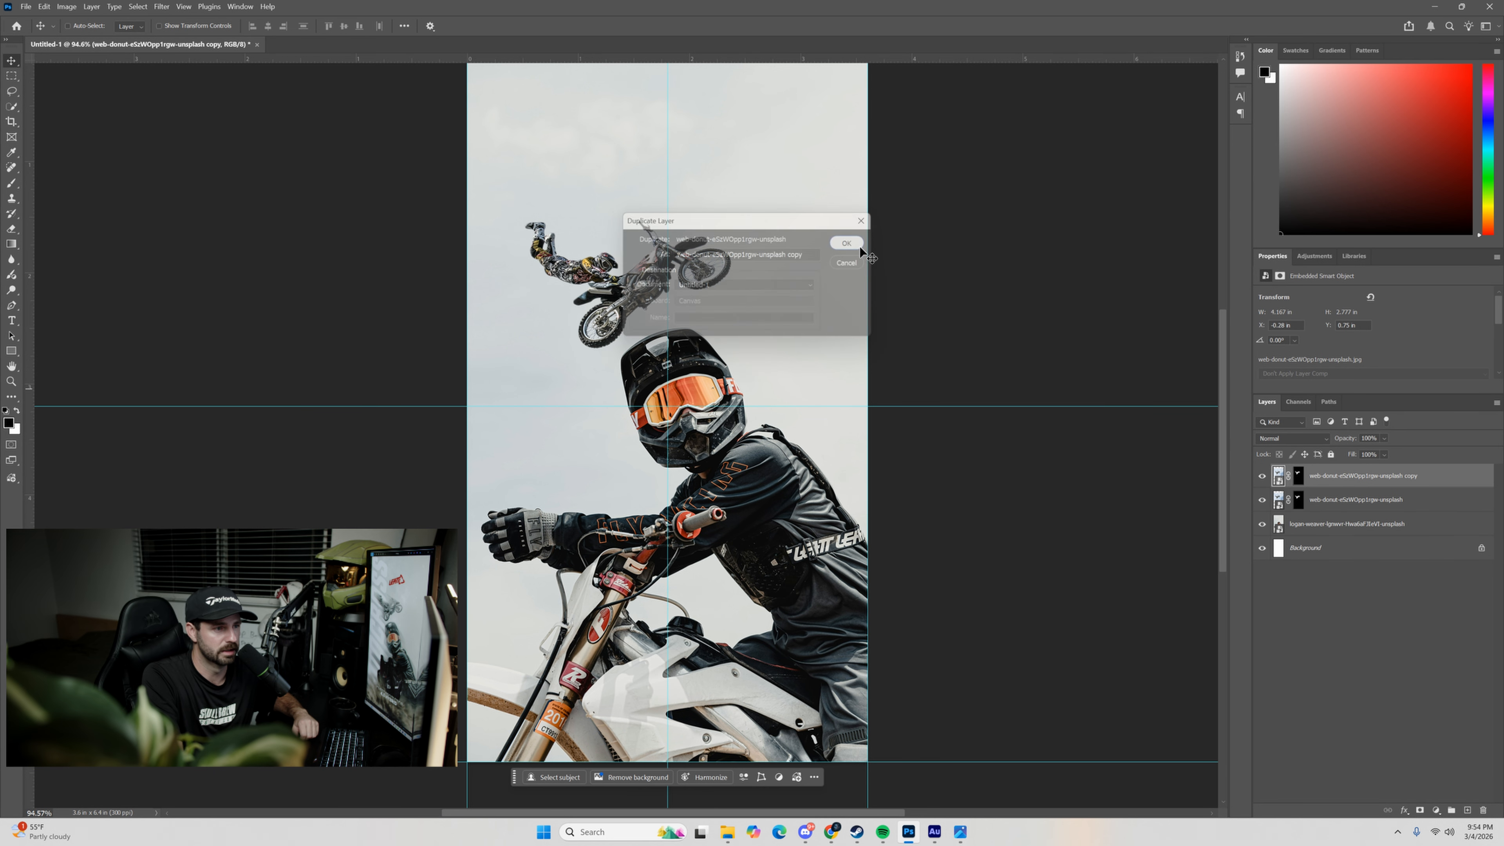
pyautogui.press('Delete')
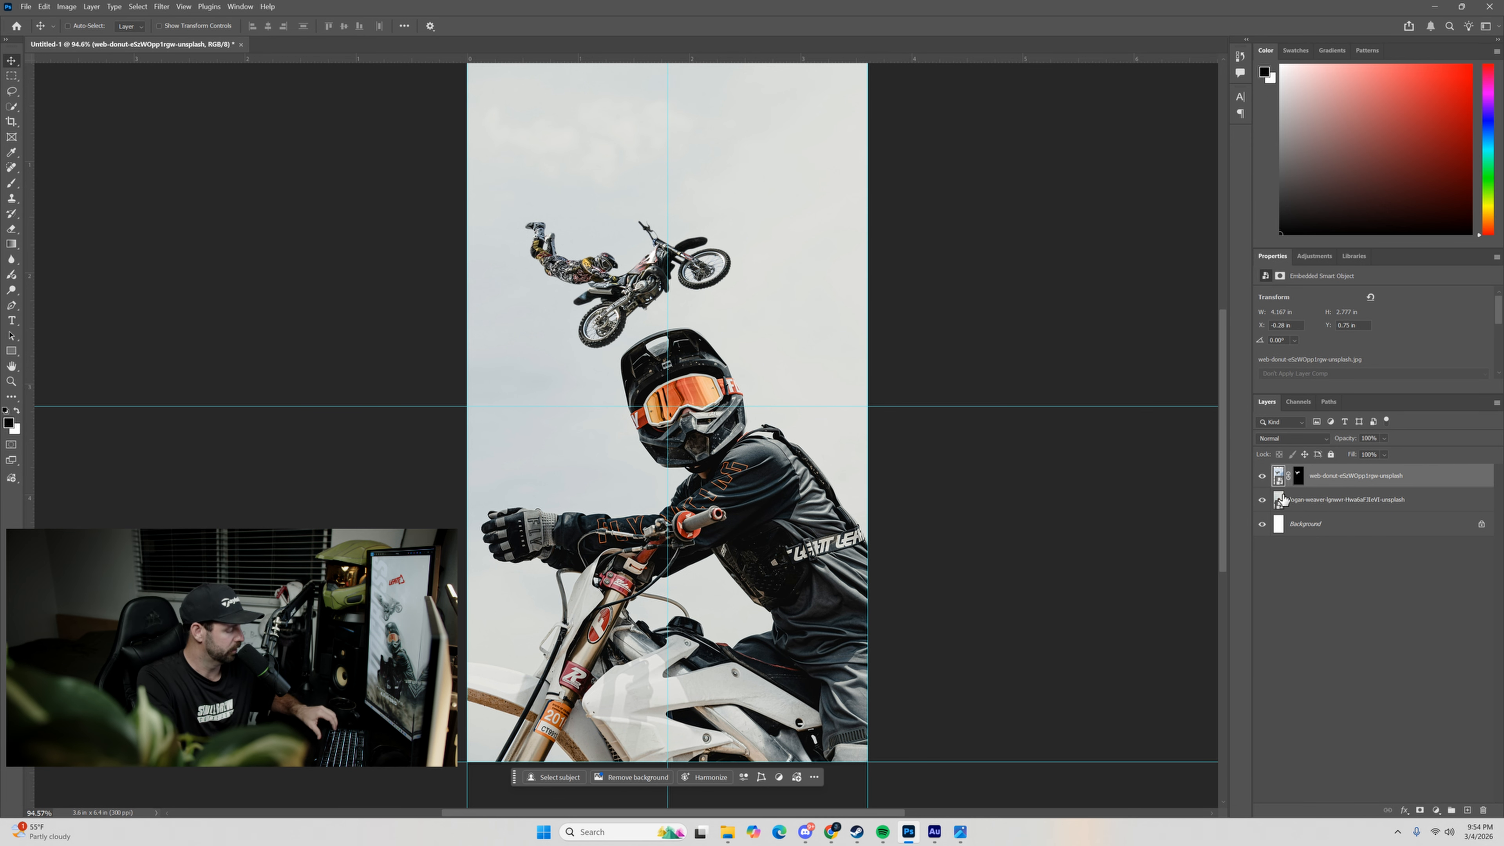
# Duplicate the airborne rider layer, convert the copy to a Smart Object and hide the original layer.
pyautogui.hotkey('ctrl', 'j')
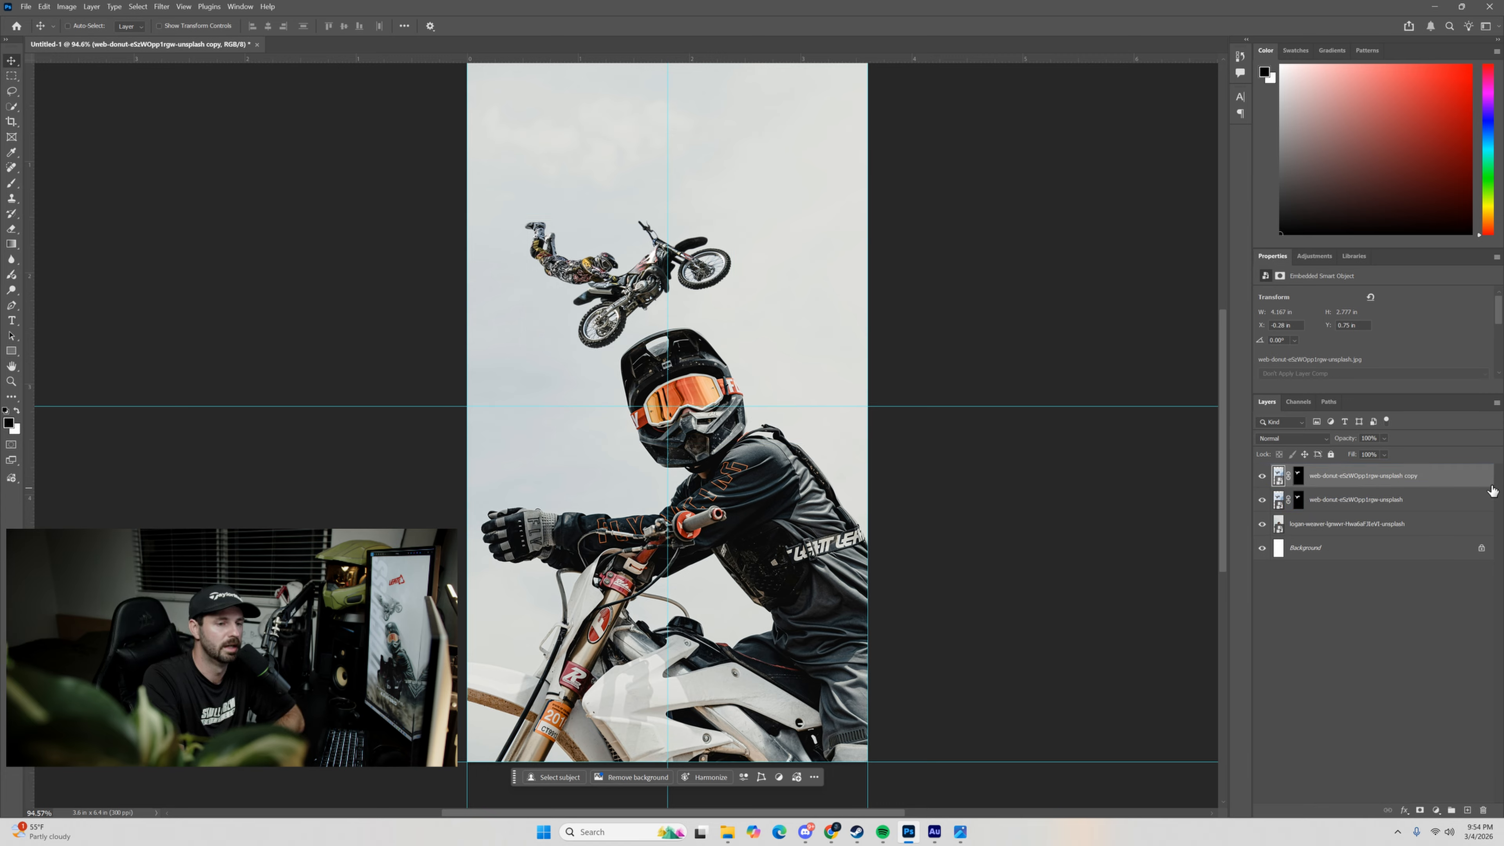
pyautogui.rightClick(1447, 481)
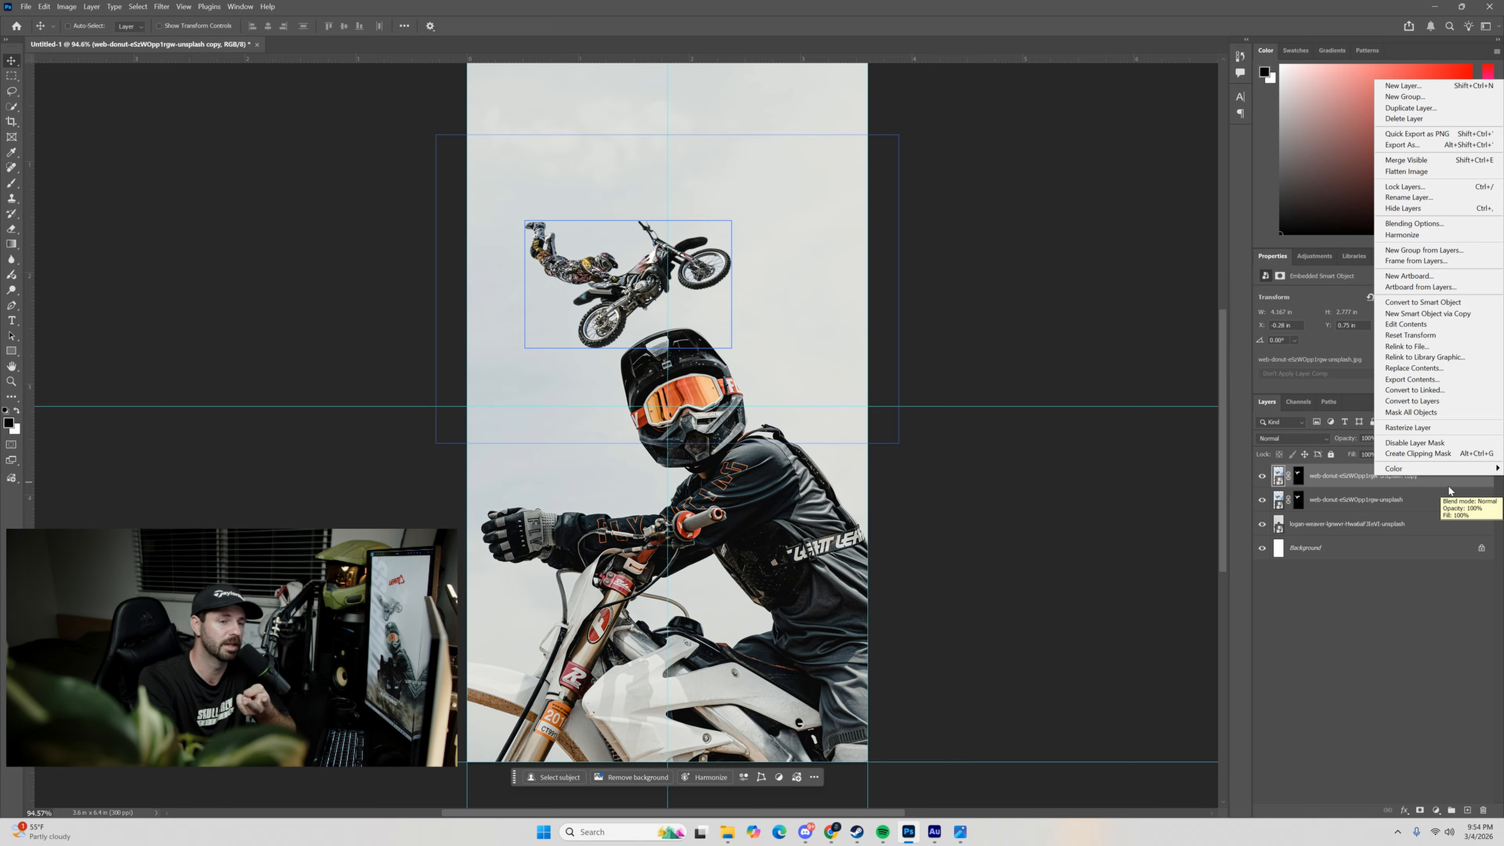
pyautogui.click(1411, 303)
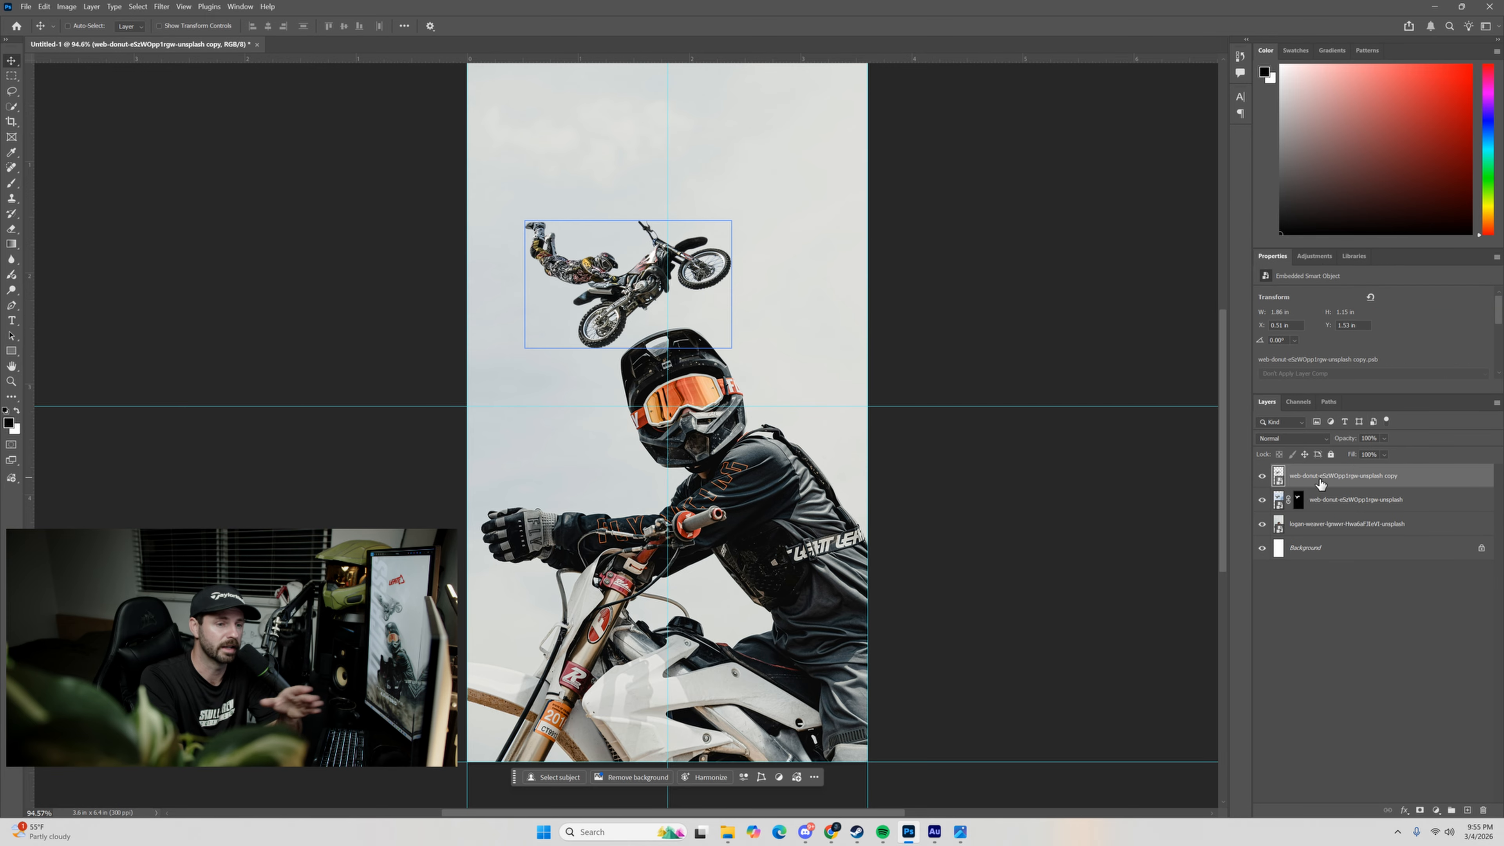
pyautogui.click(1262, 500)
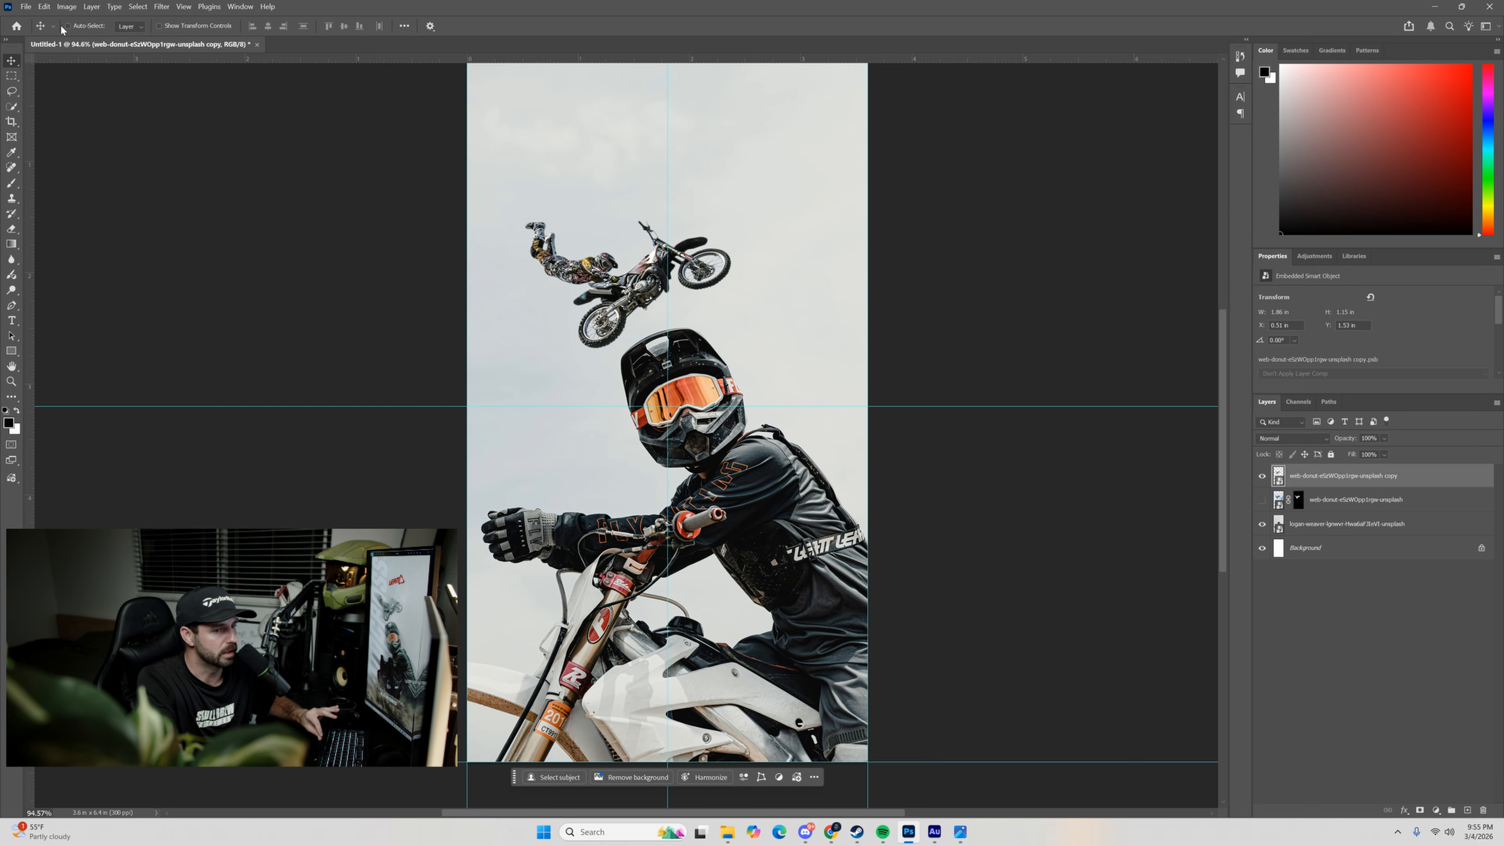
# Start a Path Blur on the rider copy and lay its path diagonally from below the bike to beyond the canvas's left edge.
pyautogui.click(161, 6)
pyautogui.moveTo(196, 171)
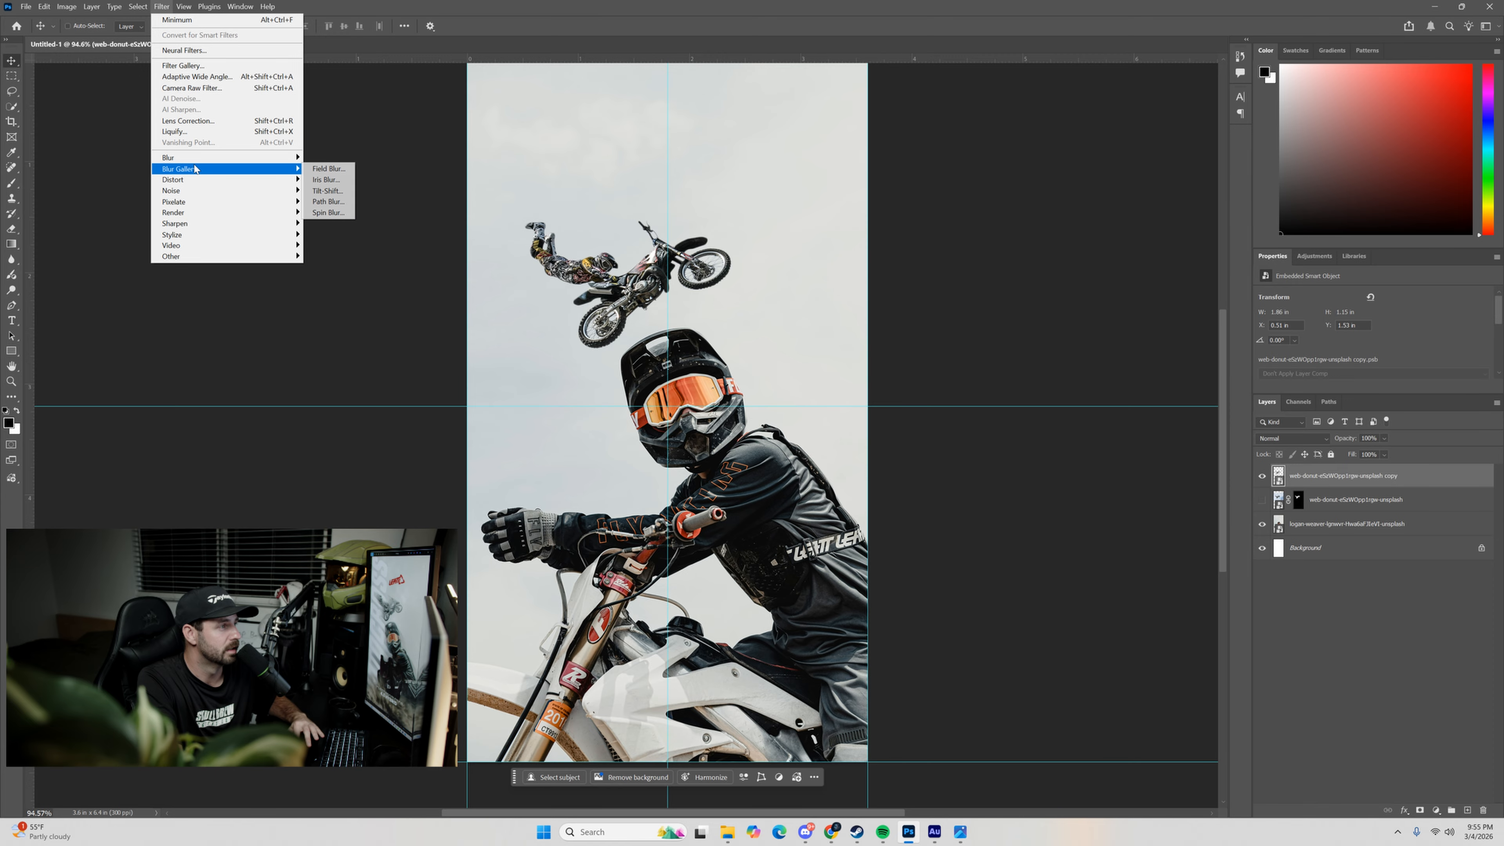
pyautogui.click(327, 202)
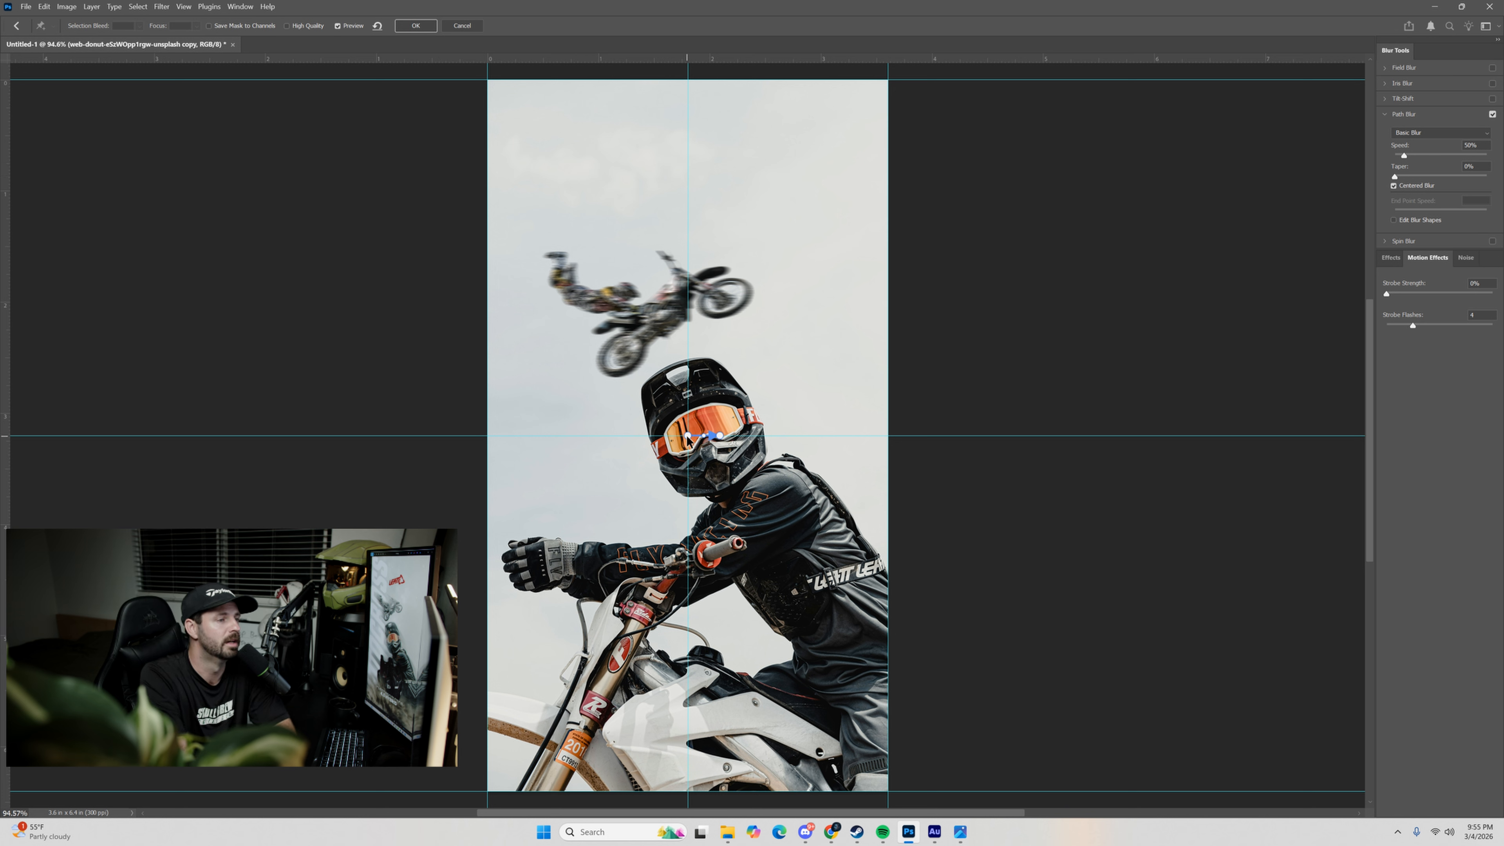
pyautogui.moveTo(687, 437); pyautogui.dragTo(743, 320)
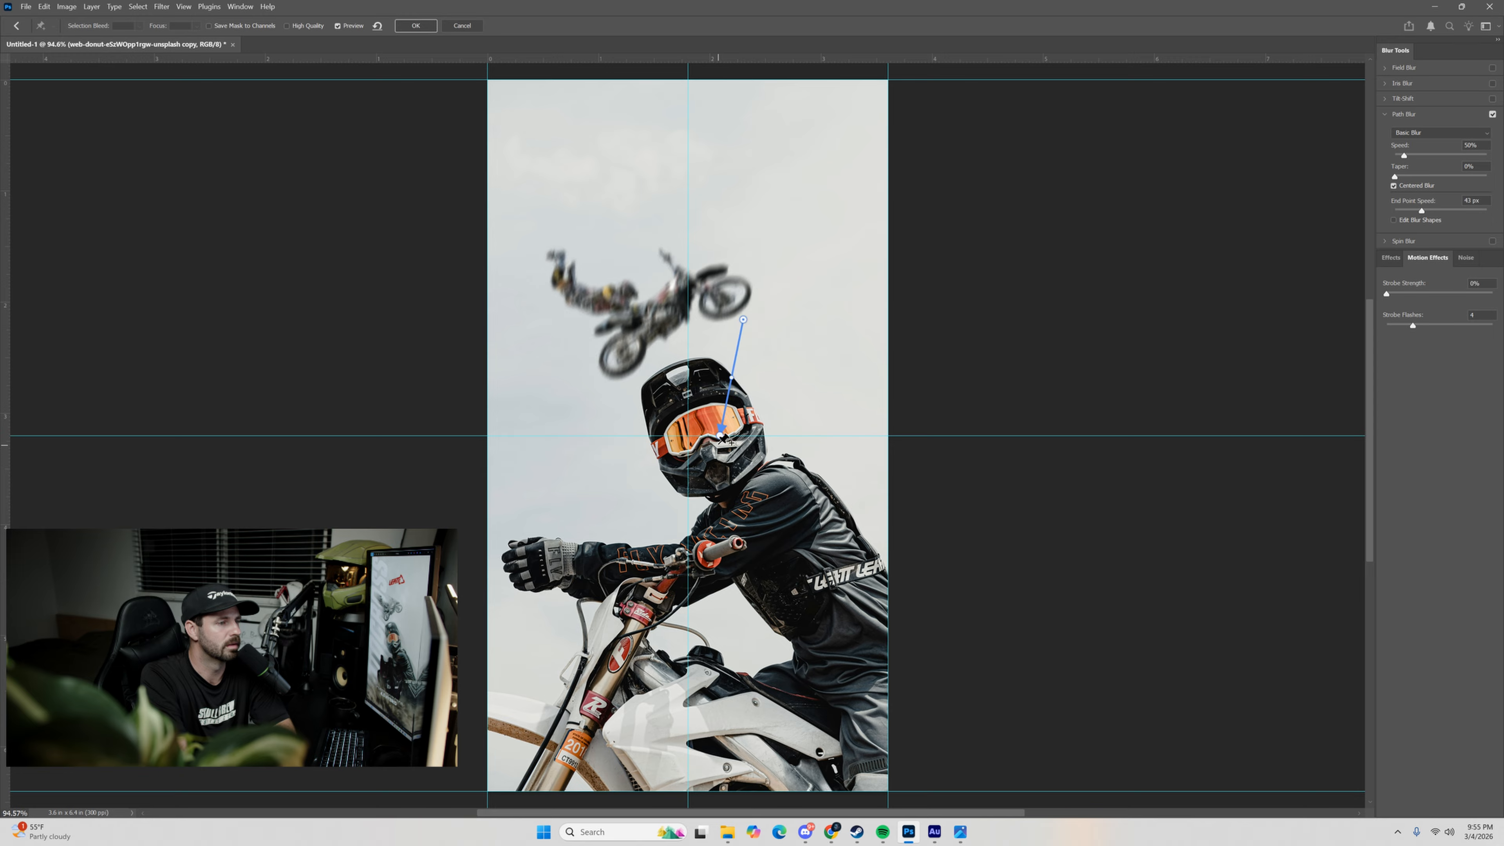
pyautogui.moveTo(722, 437); pyautogui.dragTo(497, 228)
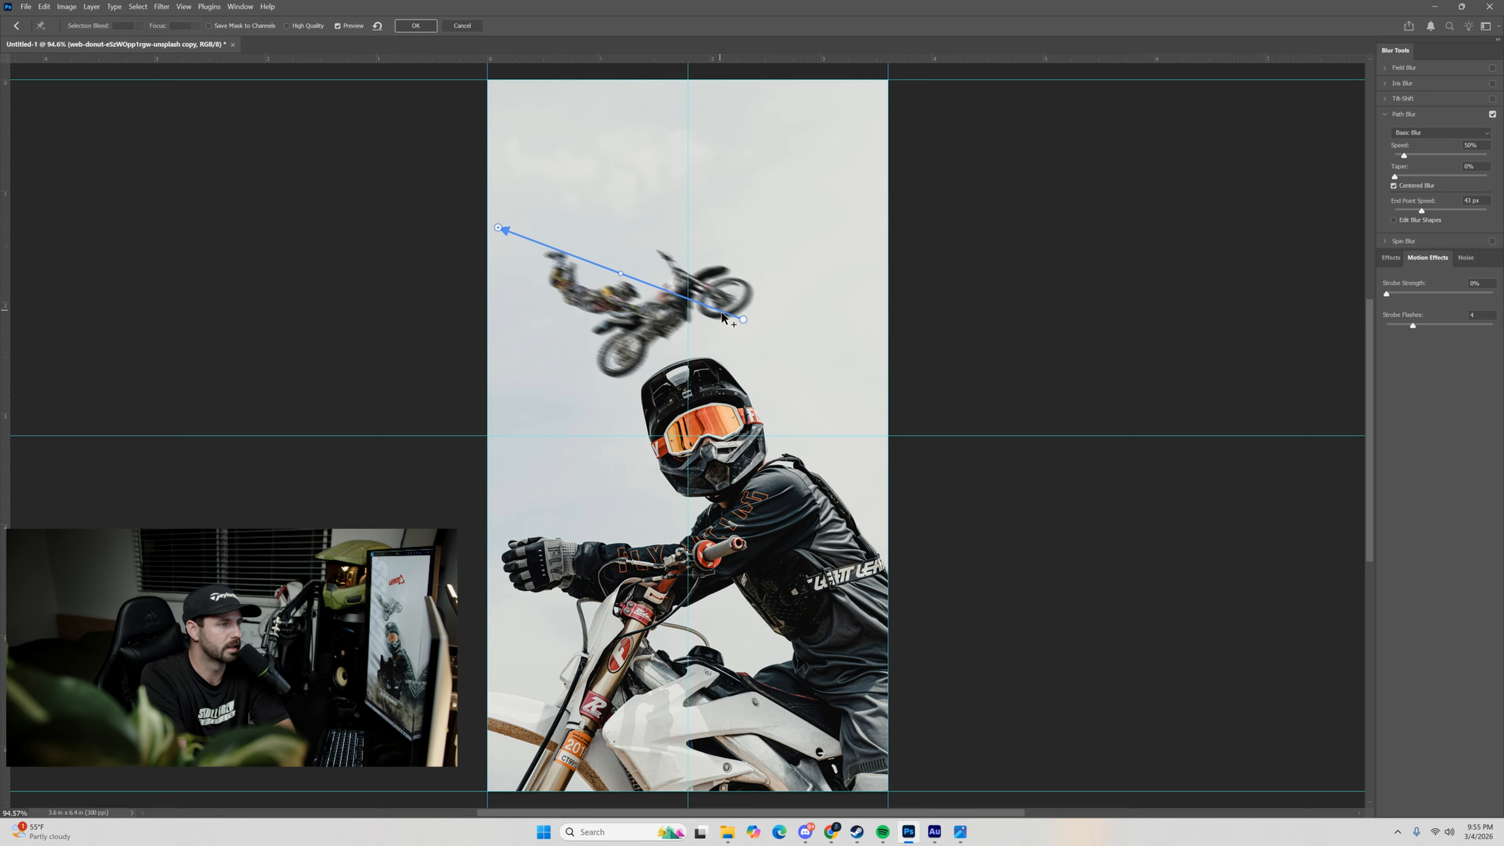
pyautogui.moveTo(743, 321); pyautogui.dragTo(722, 324)
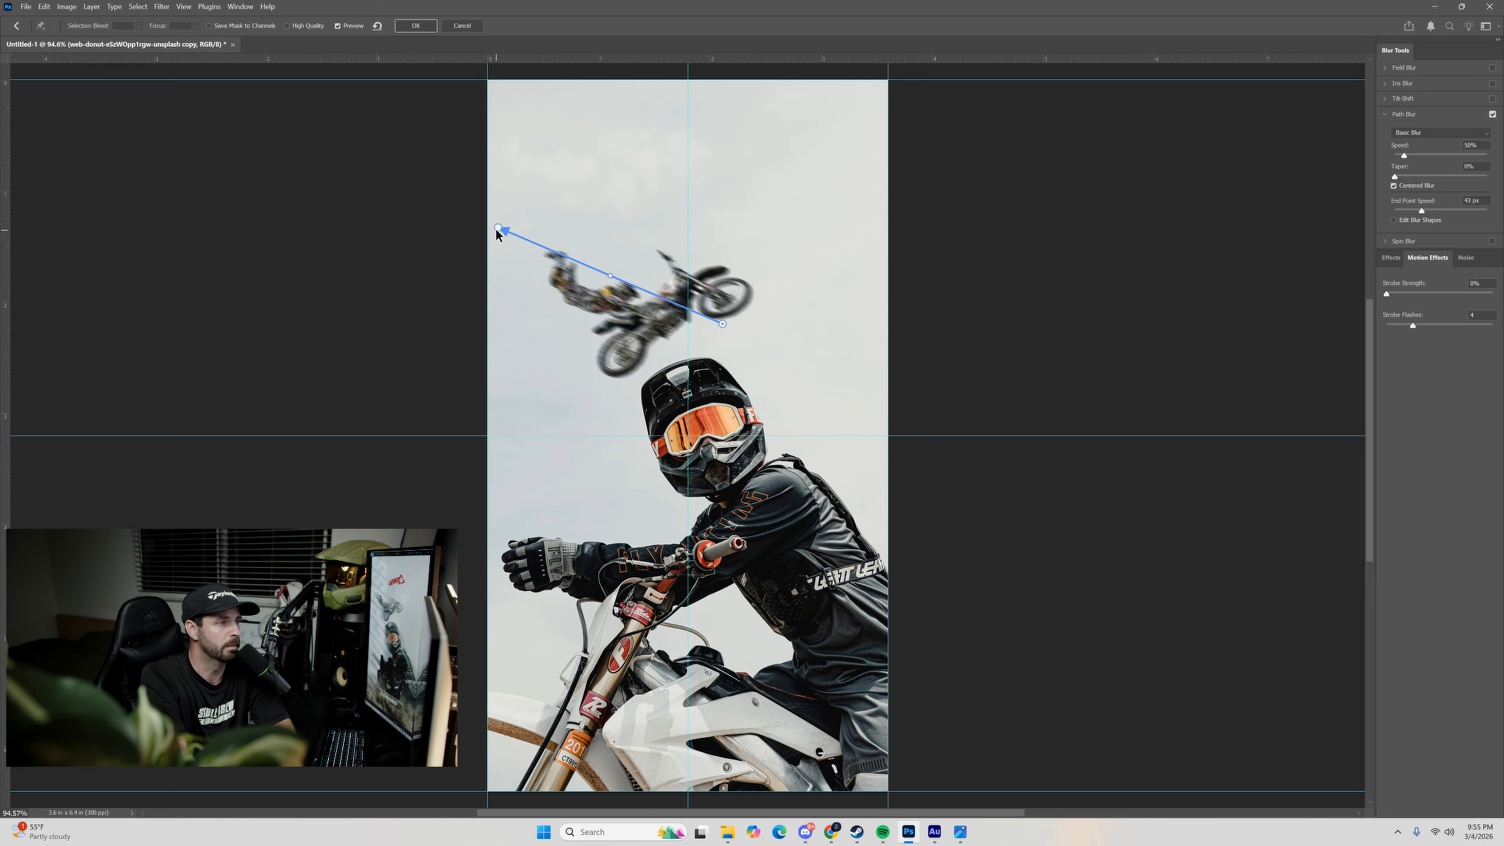
pyautogui.moveTo(496, 234); pyautogui.dragTo(478, 237)
pyautogui.moveTo(723, 323); pyautogui.dragTo(721, 333)
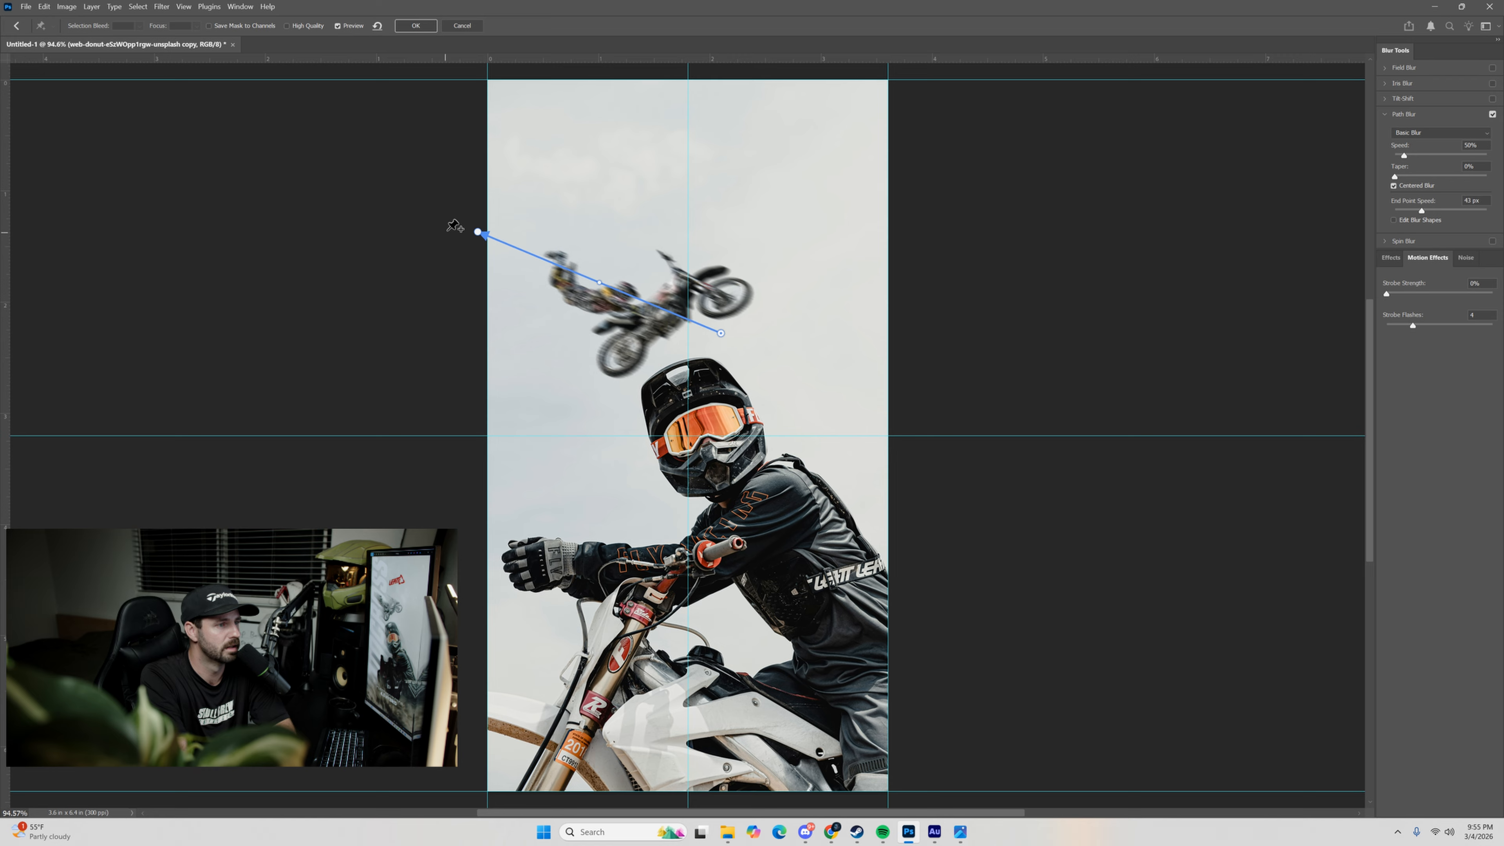
pyautogui.moveTo(477, 237); pyautogui.dragTo(453, 246)
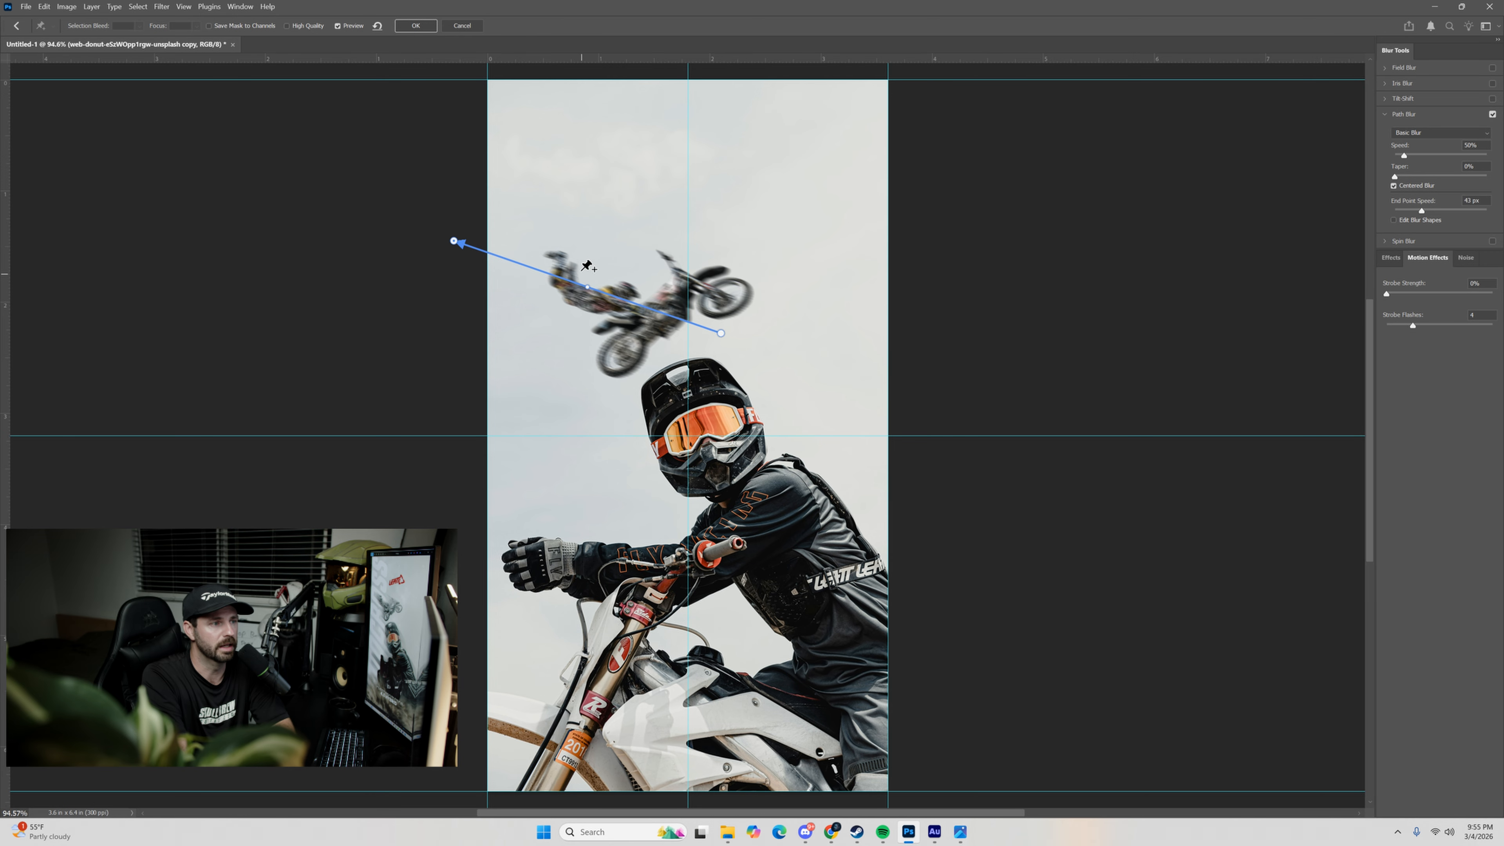
# Bend the blur path downward at its midpoint and raise its arrow end slightly to follow the rider's arc.
pyautogui.moveTo(587, 287); pyautogui.dragTo(587, 303)
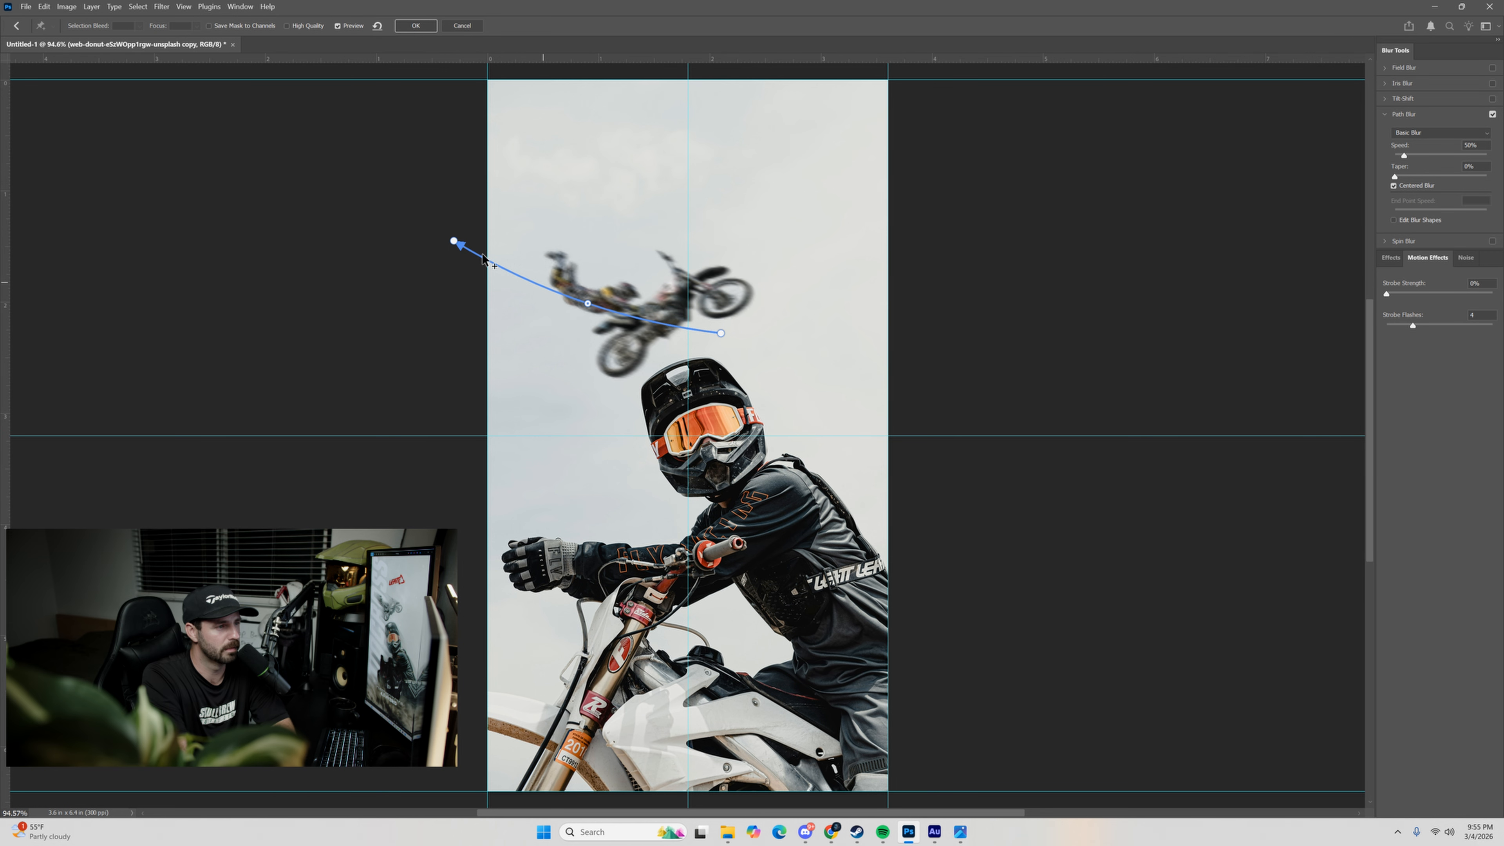
pyautogui.click(453, 240)
pyautogui.moveTo(451, 239); pyautogui.dragTo(450, 232)
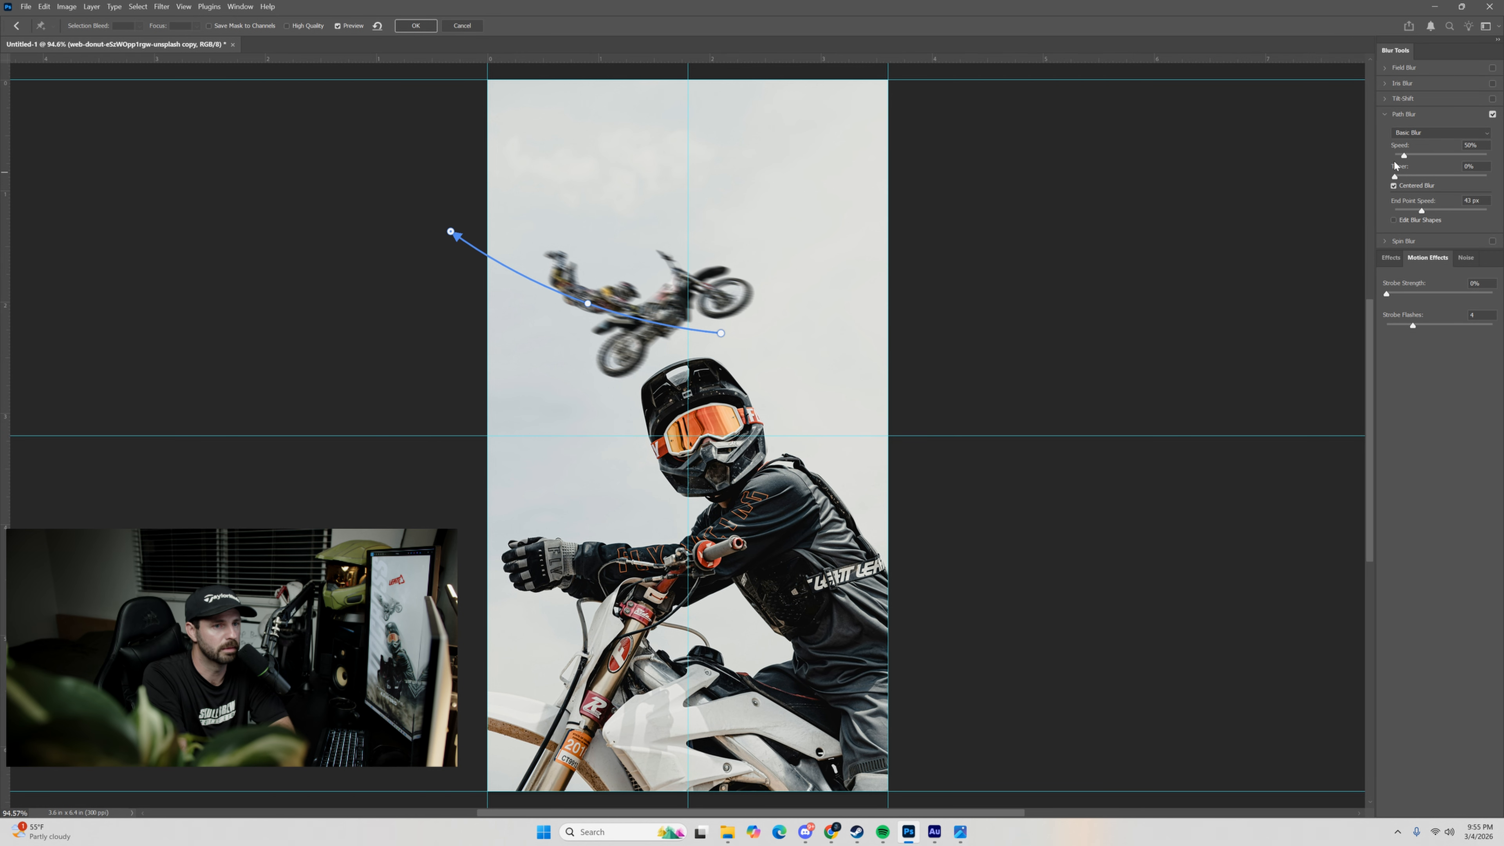
# Set the Path Blur to about 322% Speed, 9% Taper and 123 px End Point Speed, and apply it.
pyautogui.moveTo(1376, 182); pyautogui.dragTo(1321, 158)
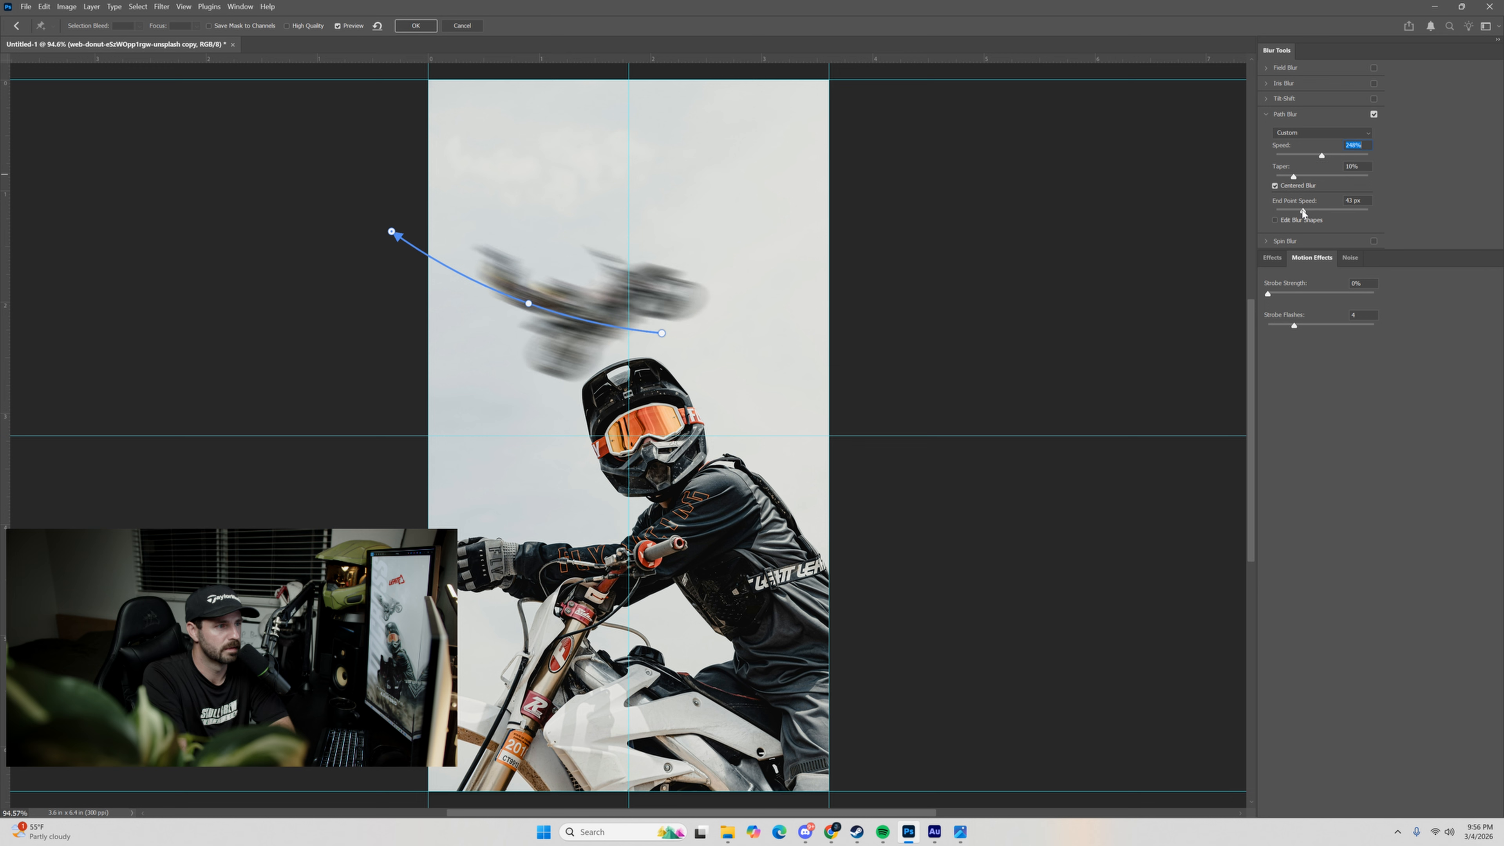
pyautogui.moveTo(1303, 212); pyautogui.dragTo(1336, 159)
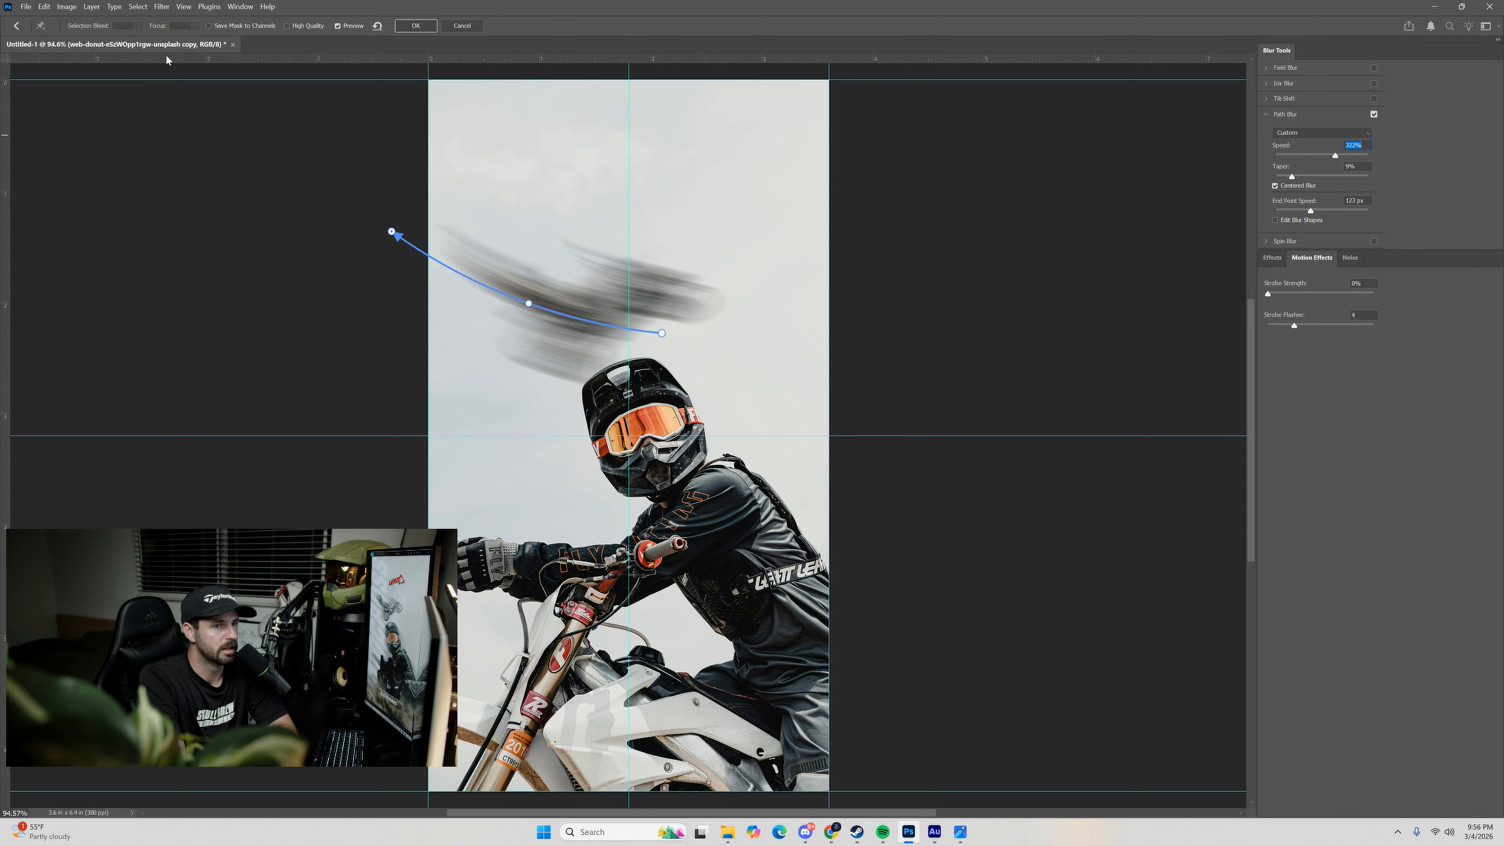
pyautogui.click(415, 26)
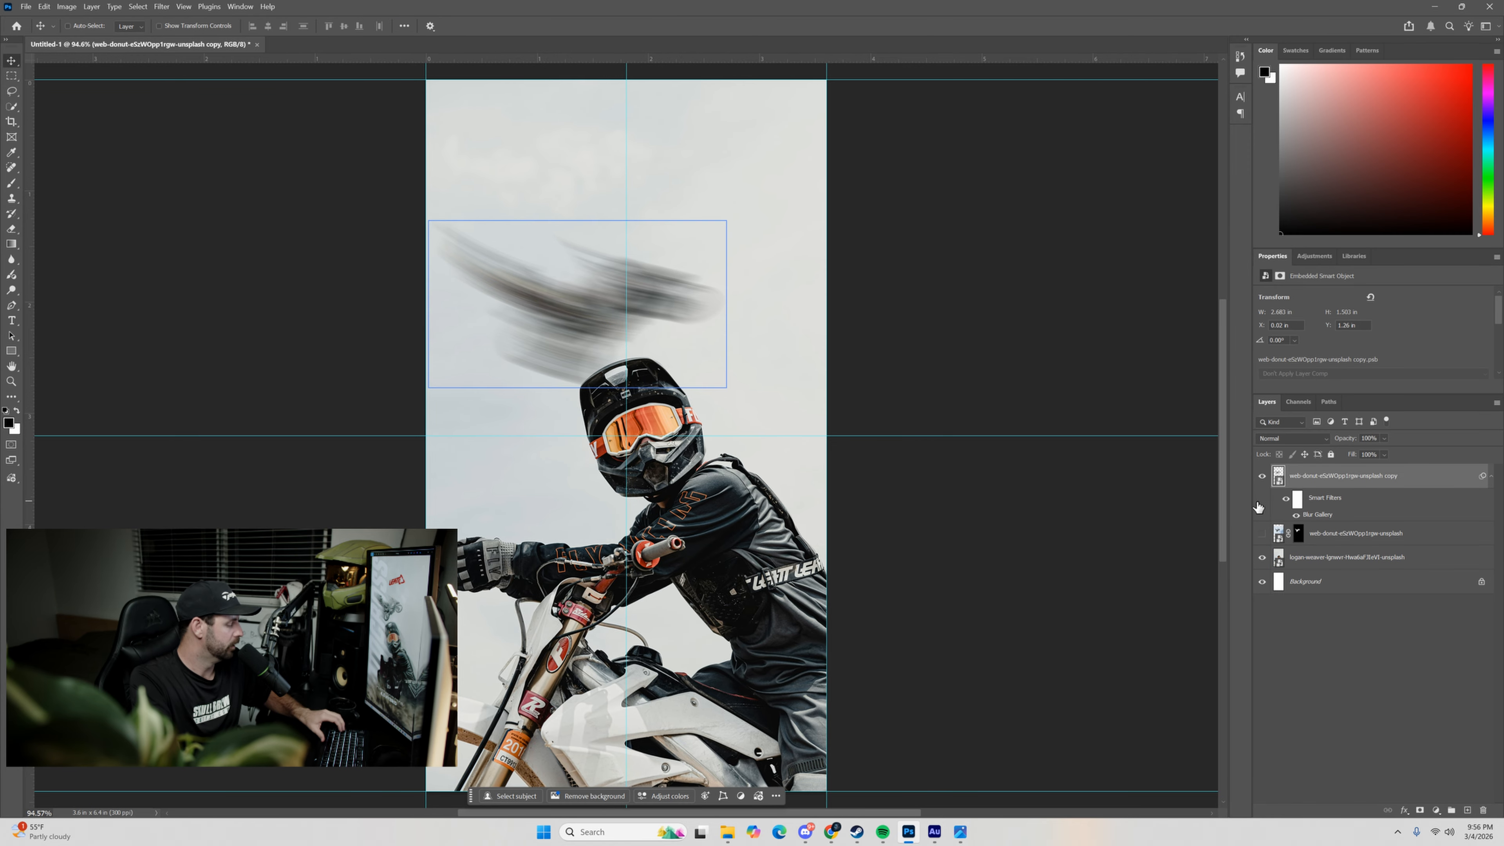
# Show the sharp rider layer again and shift the blurred copy up and left to trail behind the bike.
pyautogui.click(1262, 533)
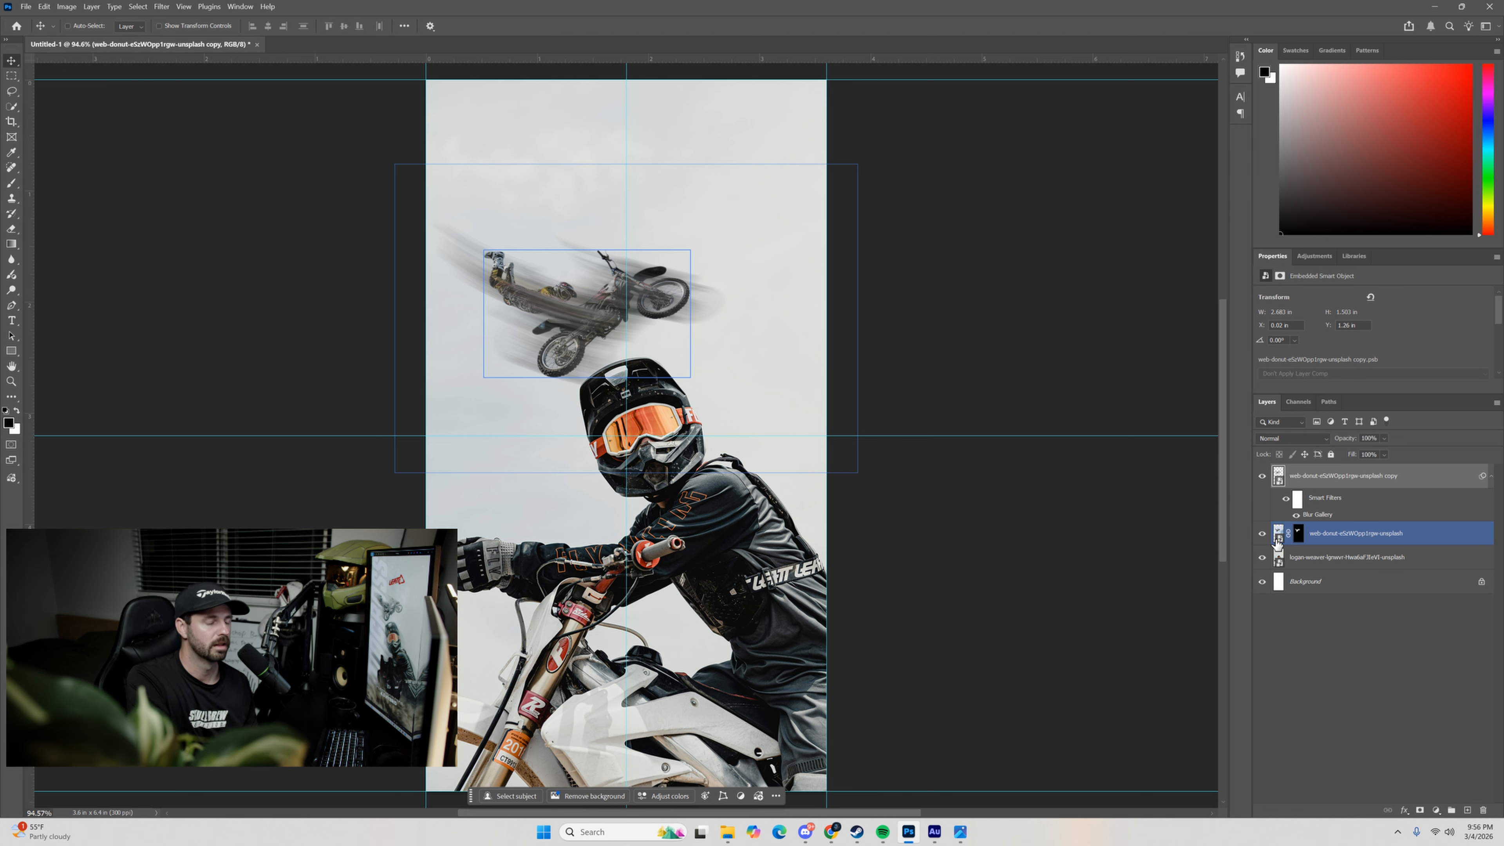
pyautogui.hotkey('alt', '[')
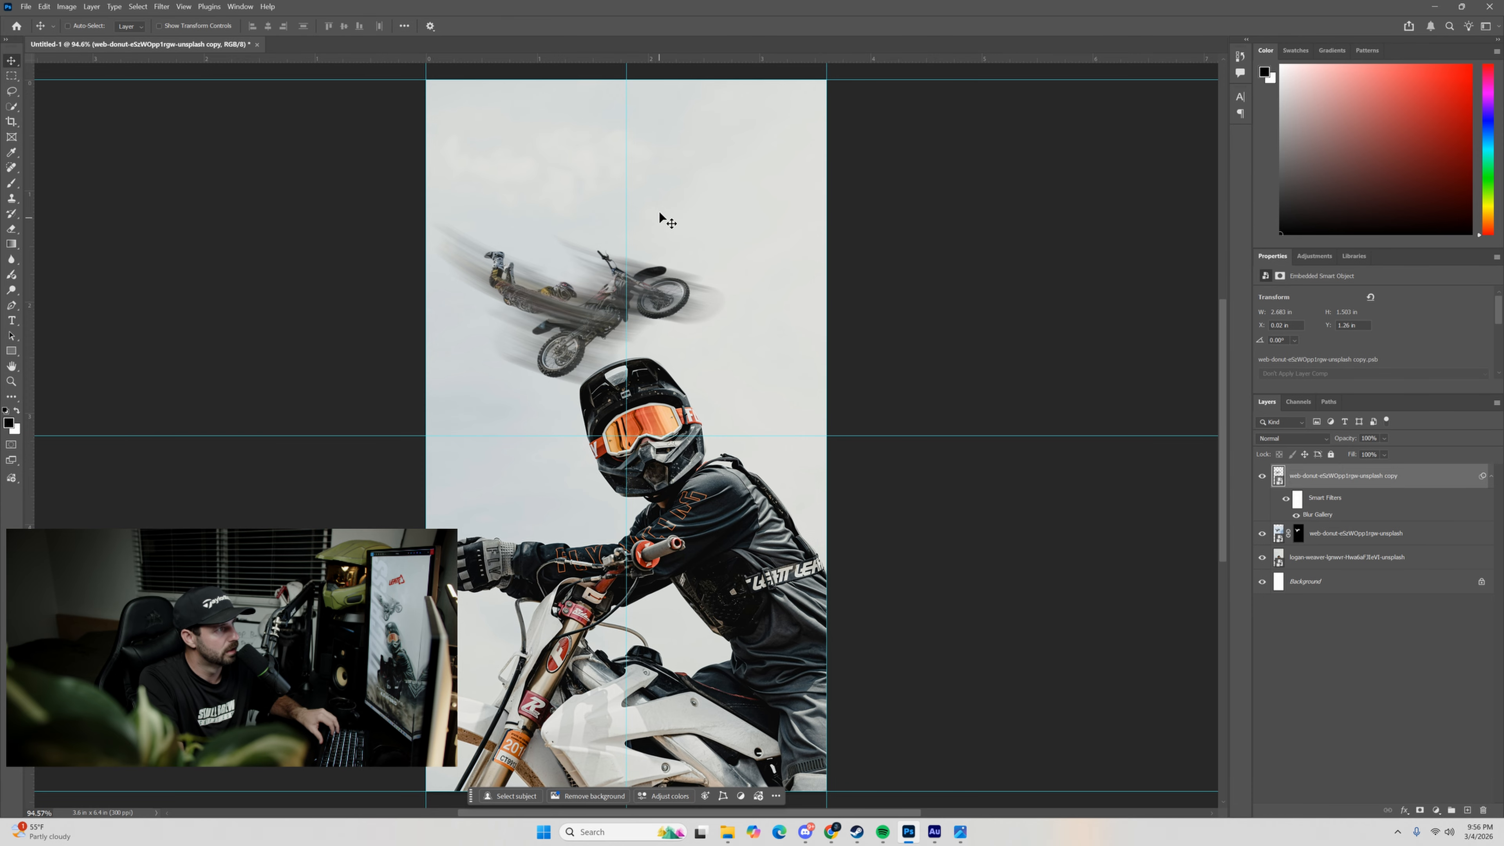
pyautogui.moveTo(589, 319)
pyautogui.mouseDown()
pyautogui.moveTo(571, 314)
pyautogui.moveTo(601, 321)
pyautogui.moveTo(576, 310)
pyautogui.mouseUp()
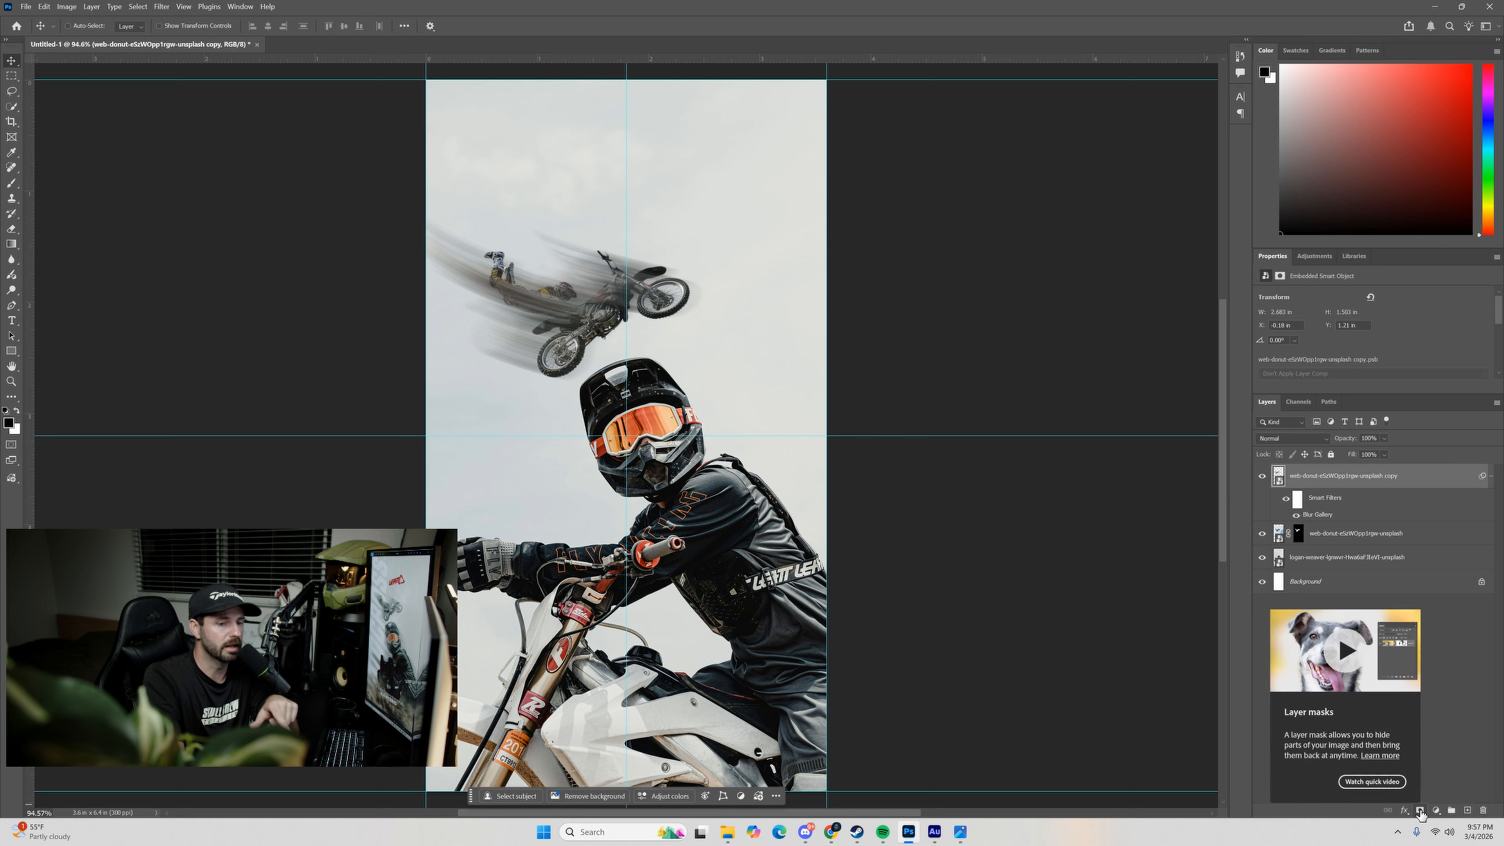
# Add a layer mask to the blurred rider copy.
pyautogui.click(1418, 791)
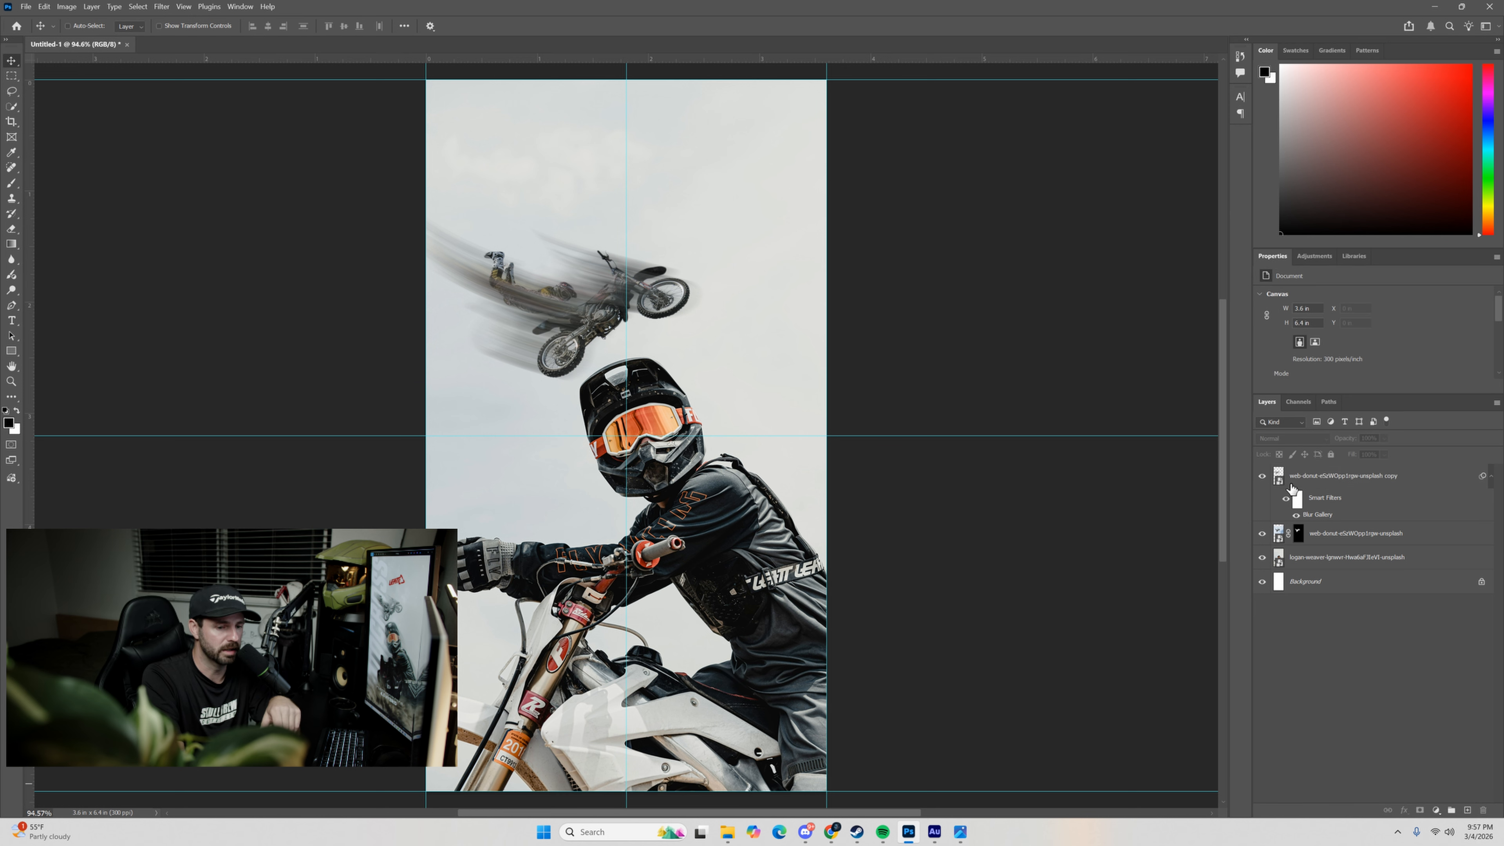
pyautogui.click(1278, 478)
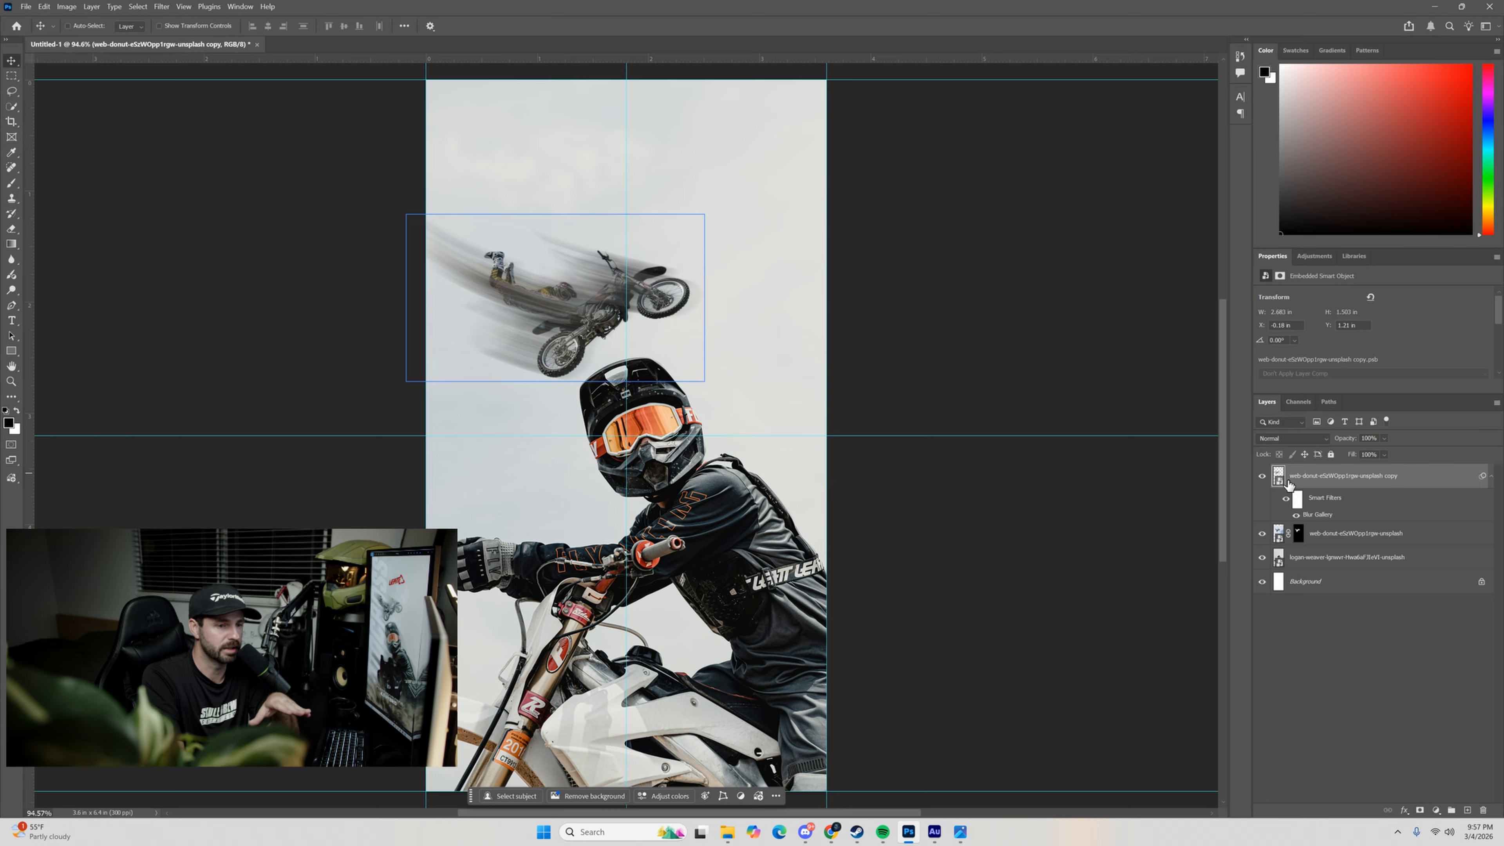
pyautogui.click(1420, 810)
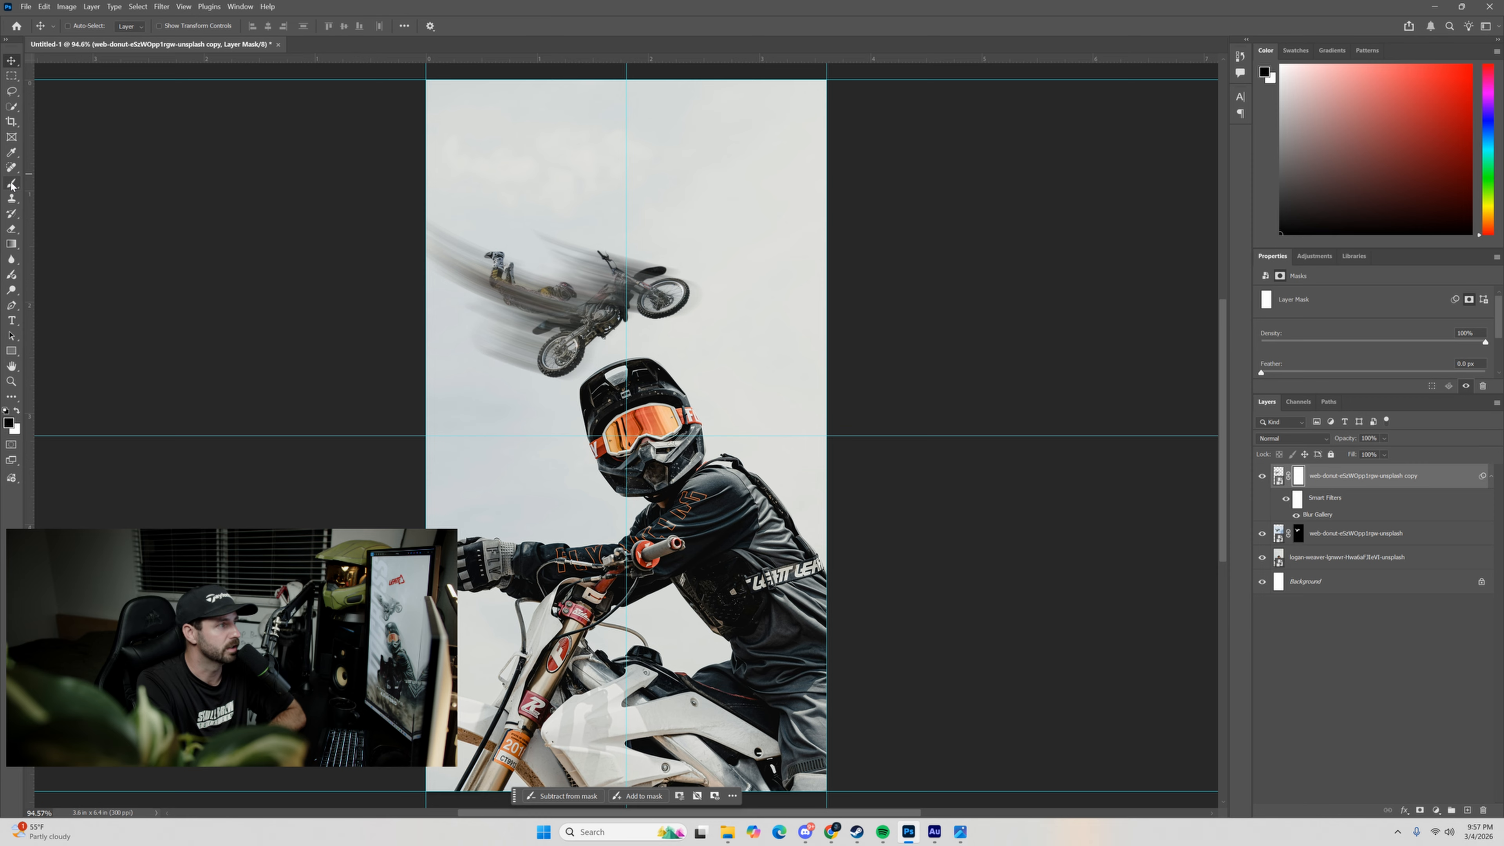
# Paint black on the mask over the rider's torso and helmet with the Brush, and paint the area back with white.
pyautogui.press('b')
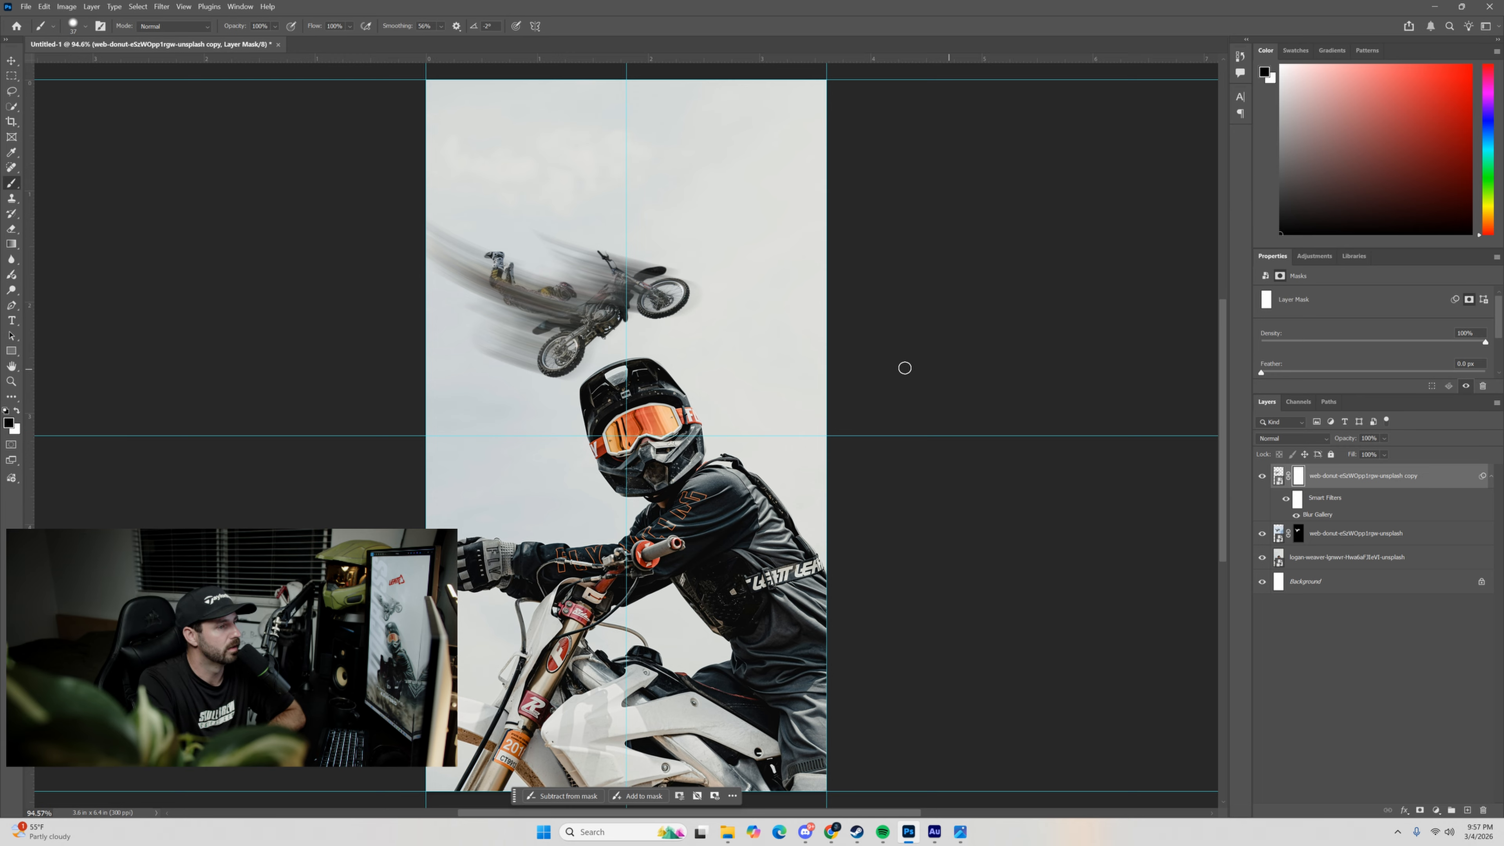
pyautogui.moveTo(553, 312); pyautogui.dragTo(557, 276)
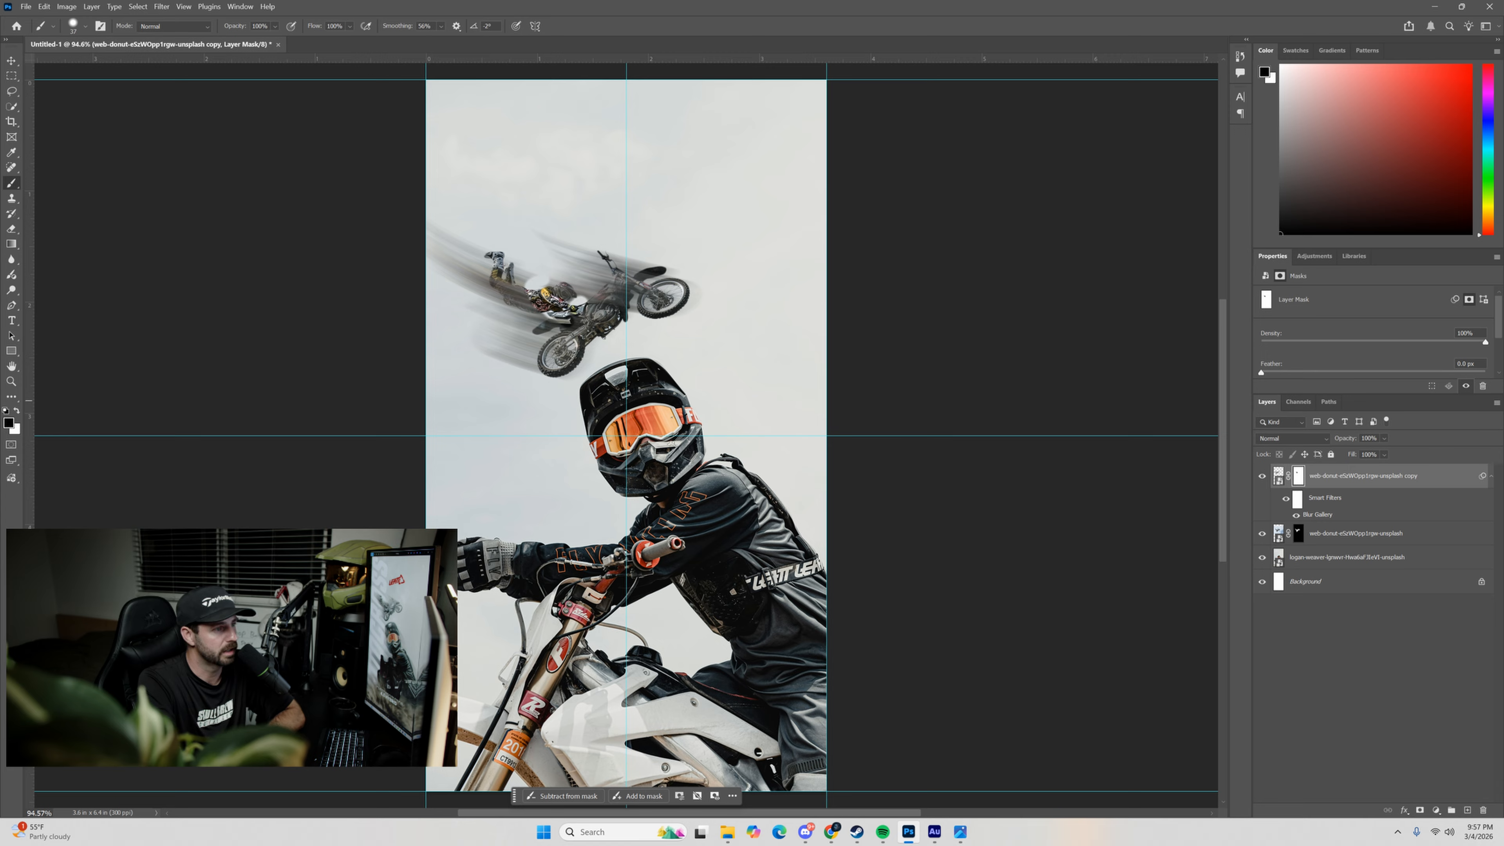
pyautogui.click(18, 410)
pyautogui.moveTo(517, 278)
pyautogui.mouseDown()
pyautogui.moveTo(610, 306)
pyautogui.moveTo(472, 269)
pyautogui.moveTo(635, 308)
pyautogui.moveTo(527, 288)
pyautogui.mouseUp()
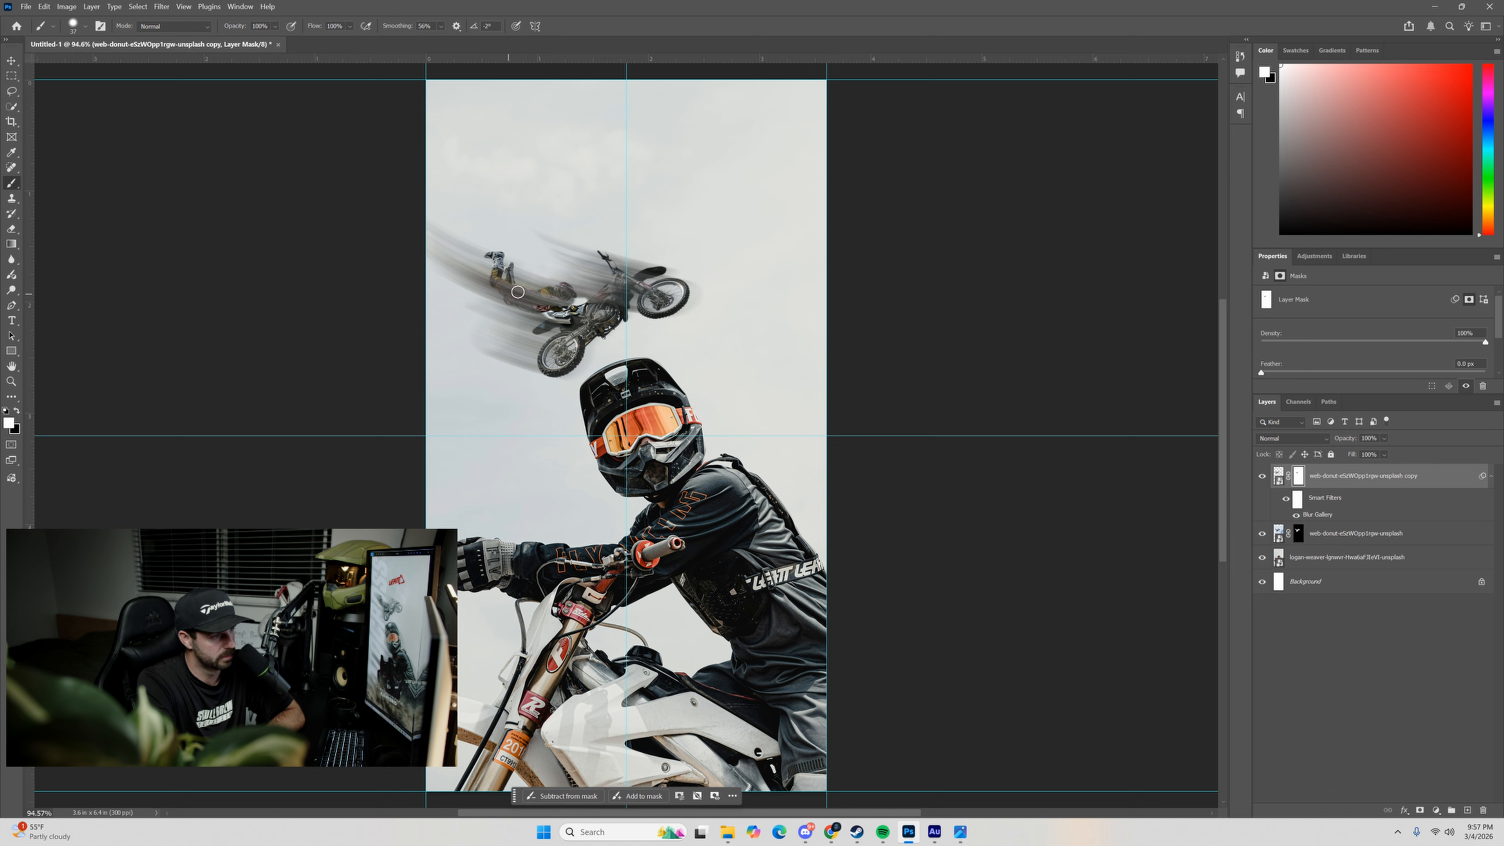
# Set the mask brush to 78 px with 0% hardness.
pyautogui.click(84, 26)
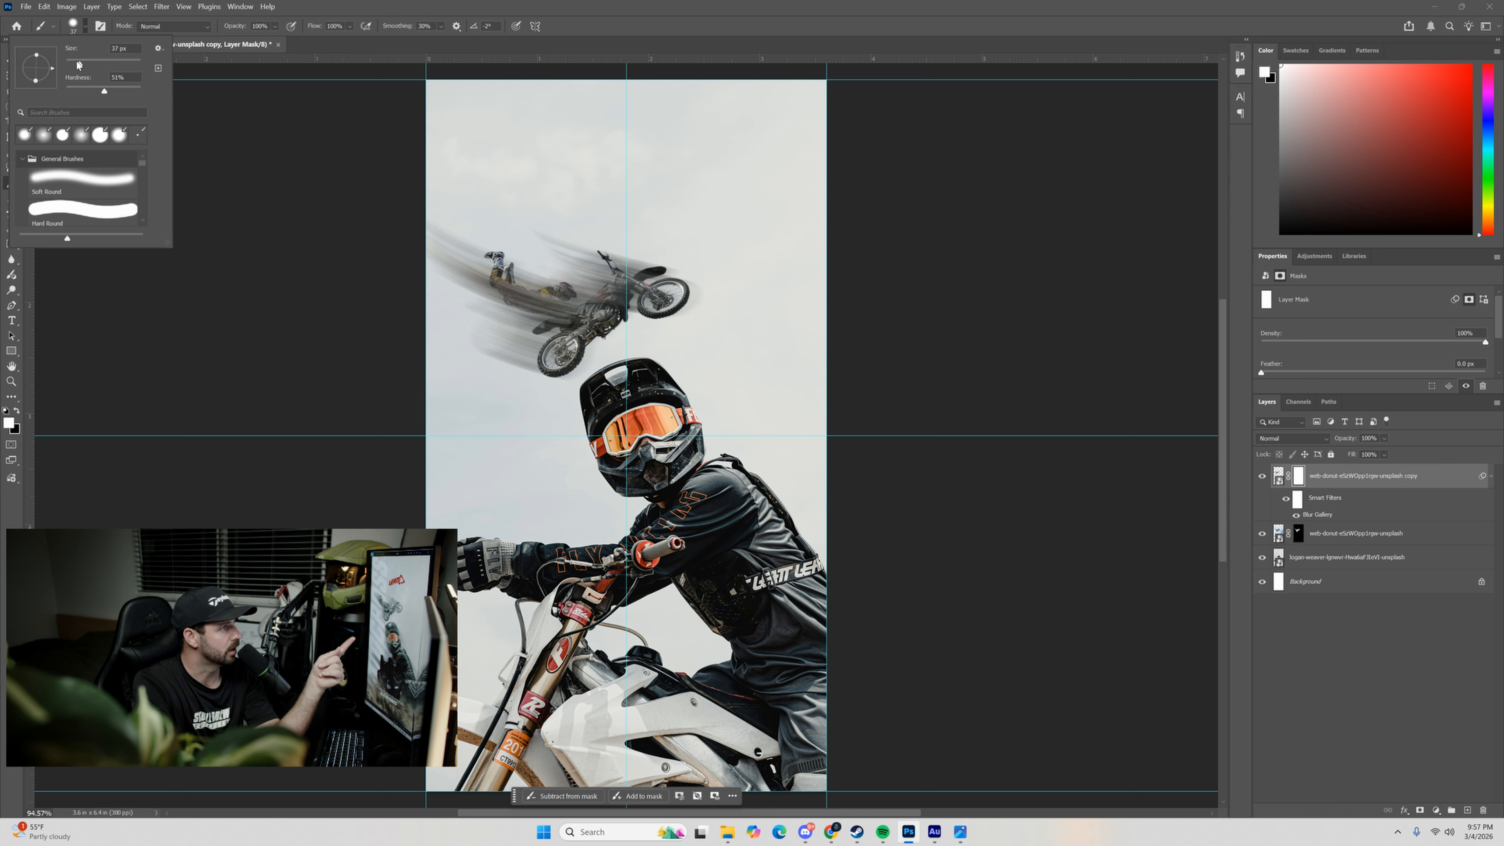
pyautogui.moveTo(78, 65); pyautogui.dragTo(136, 95)
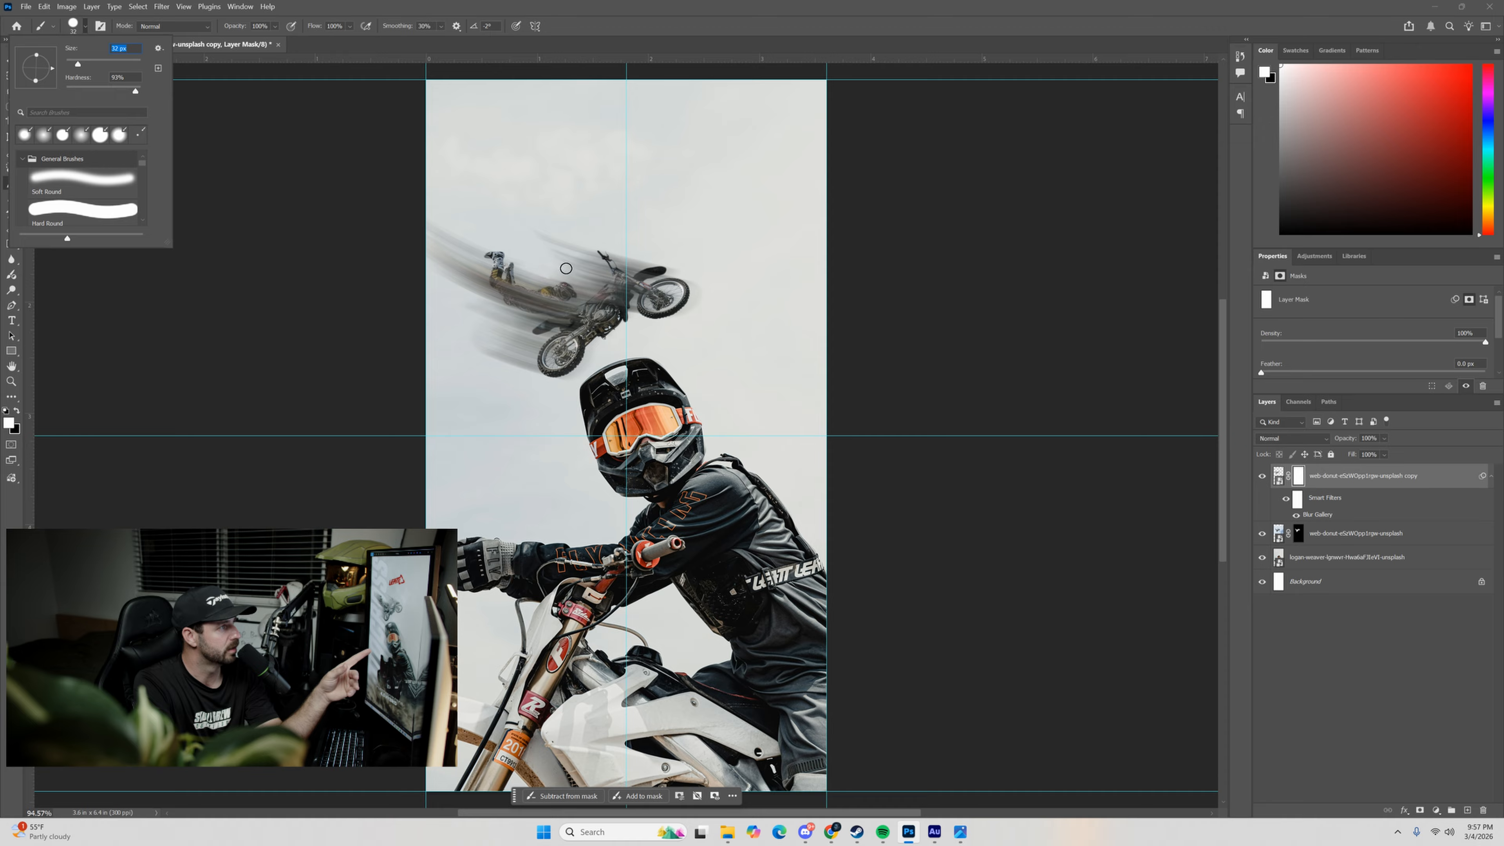
pyautogui.moveTo(136, 91)
pyautogui.mouseDown()
pyautogui.moveTo(86, 89)
pyautogui.moveTo(94, 63)
pyautogui.mouseUp()
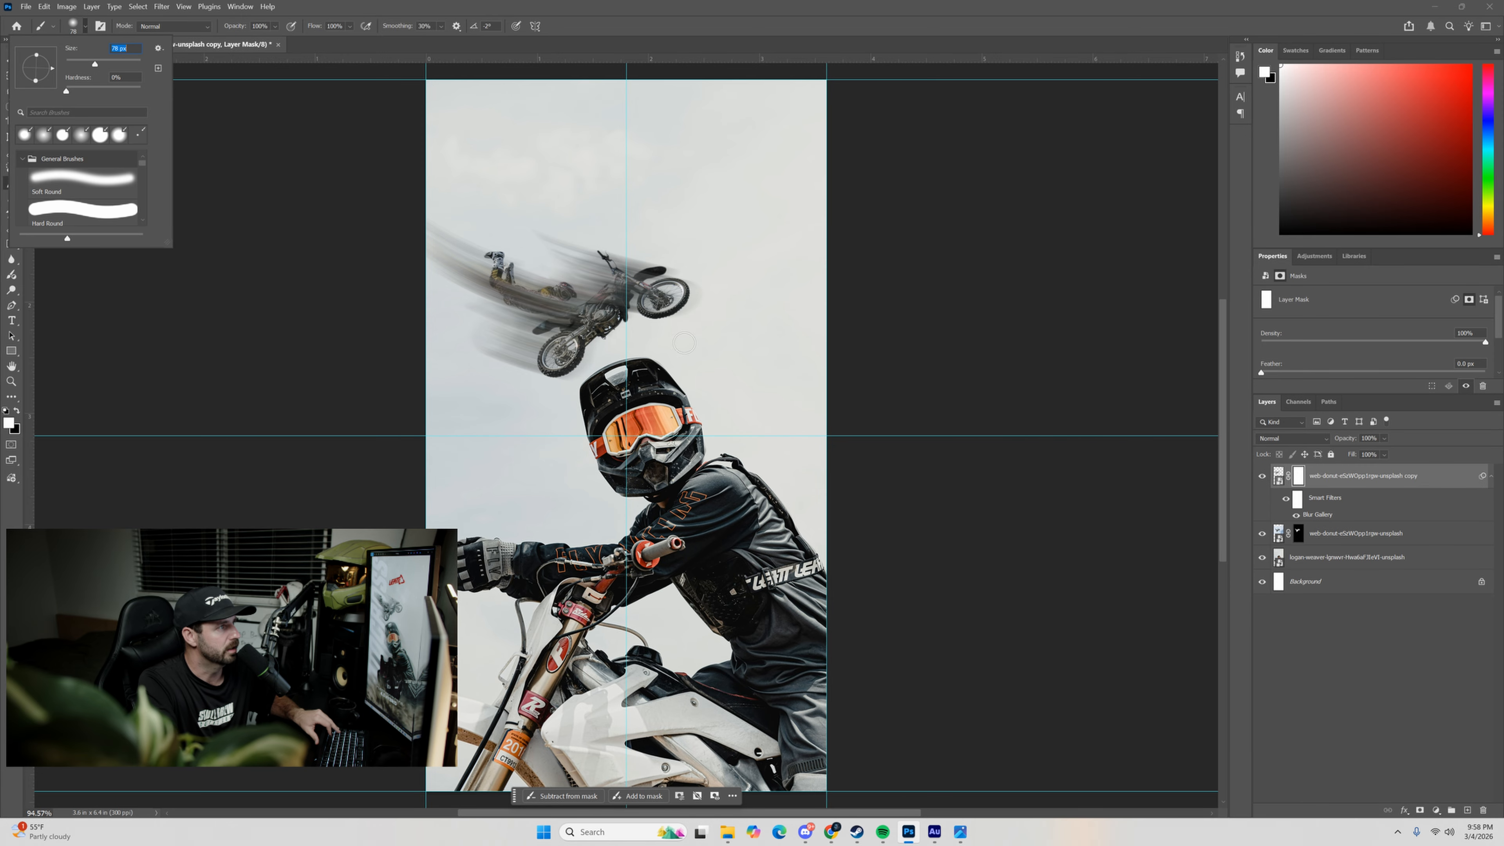
pyautogui.click(610, 352)
# Paint black on the blurred copy's mask from the airborne bike's rear wheel up to its engine.
pyautogui.scroll(4, 595, 349)
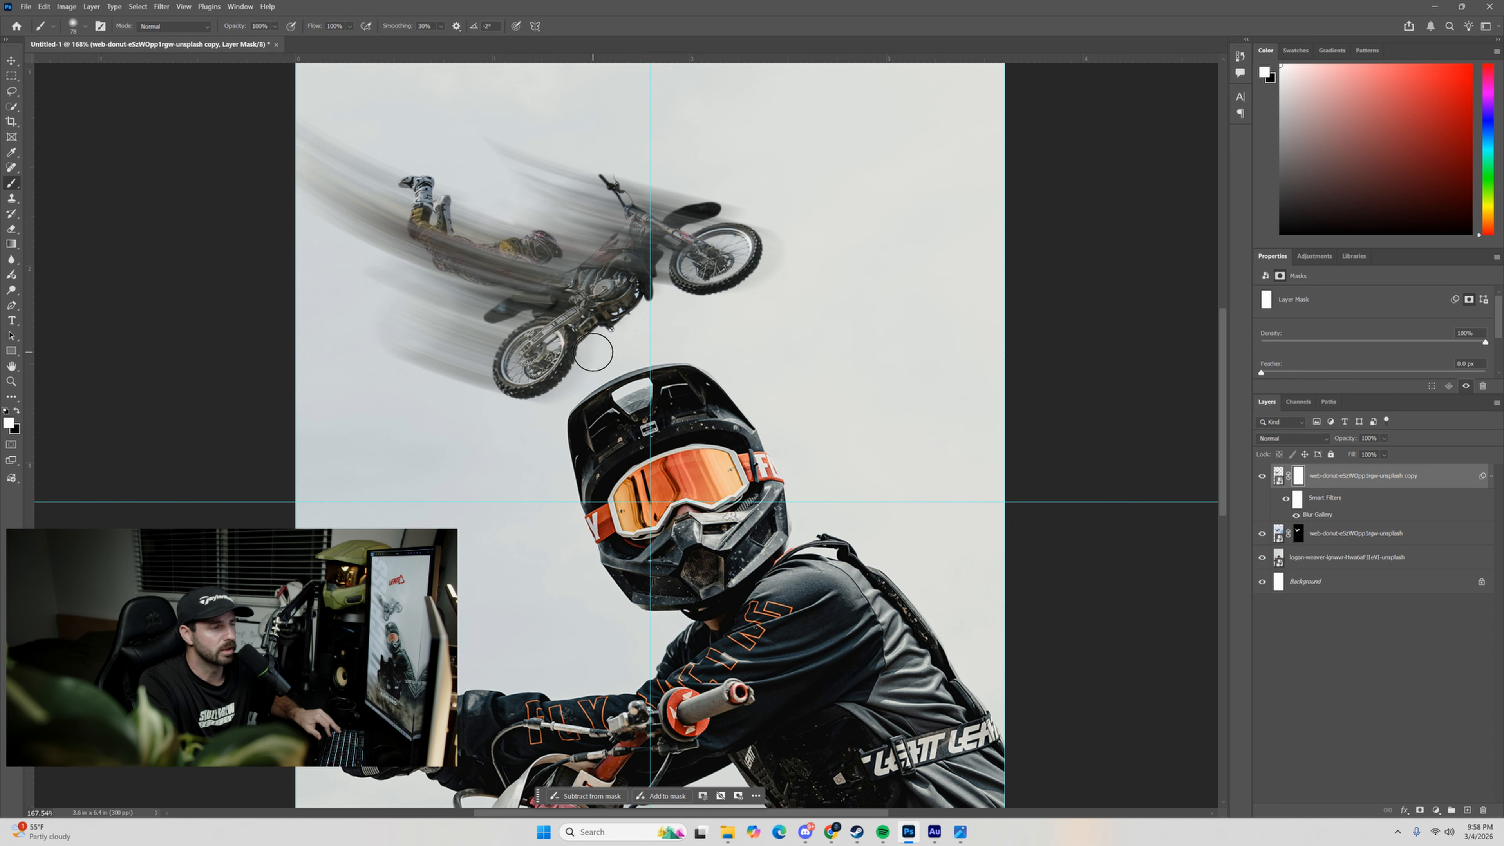
pyautogui.scroll(2, 574, 347)
pyautogui.moveTo(662, 239); pyautogui.dragTo(674, 319)
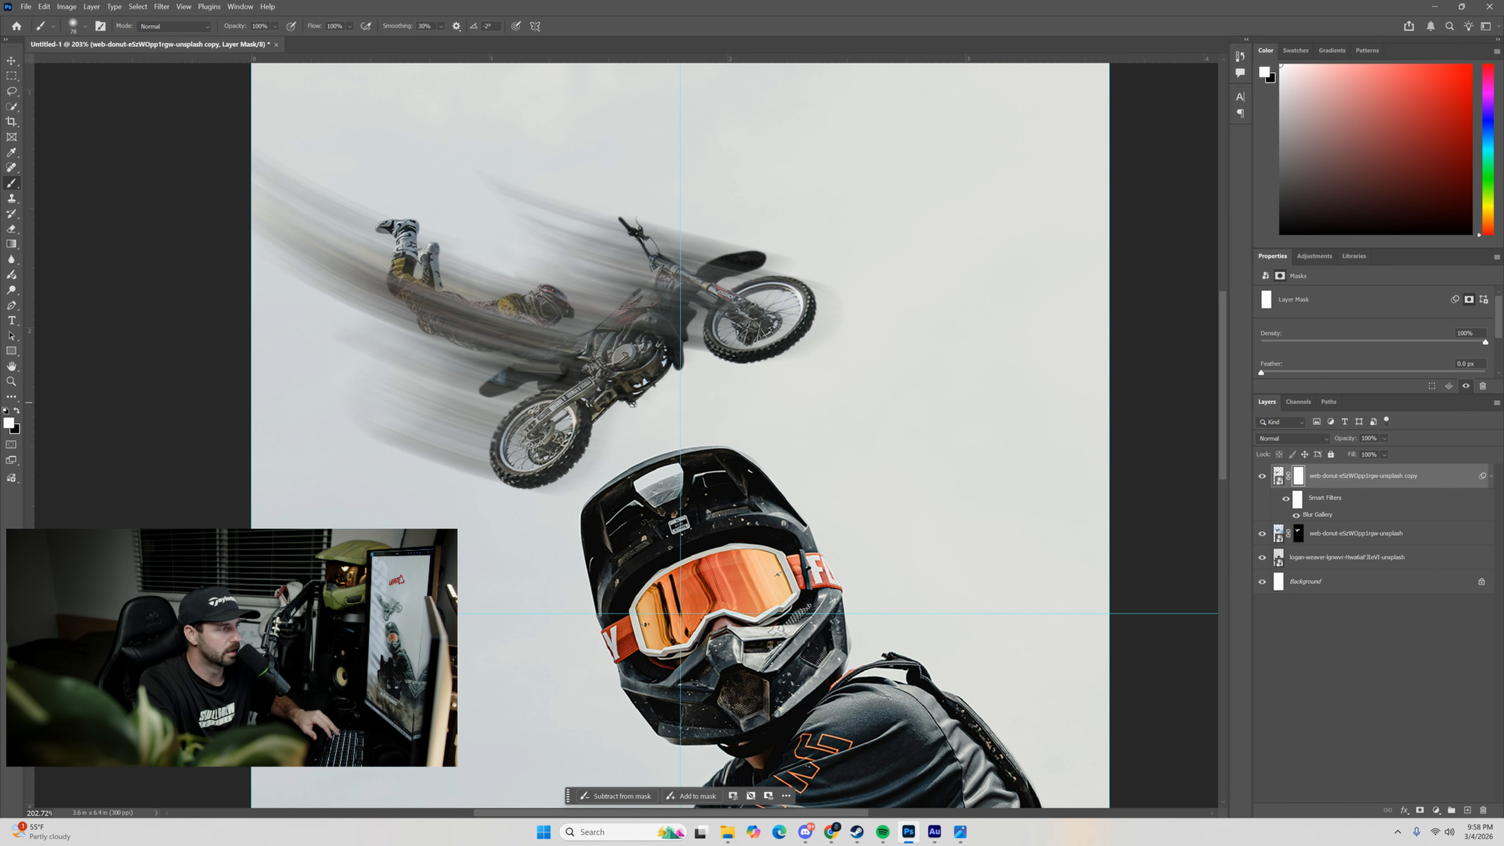
pyautogui.click(17, 411)
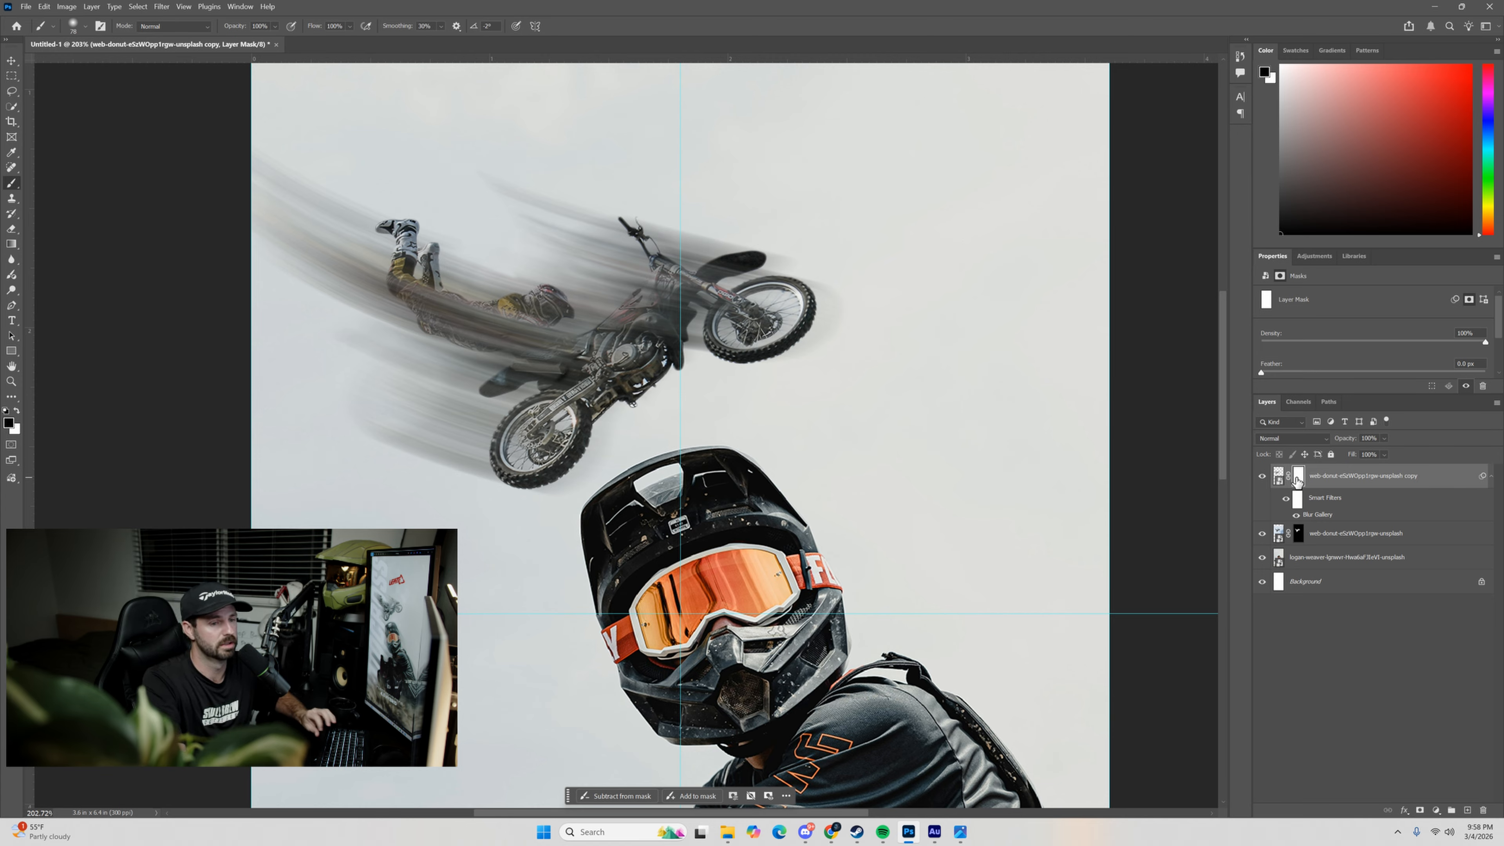
pyautogui.moveTo(517, 459)
pyautogui.mouseDown()
pyautogui.moveTo(562, 418)
pyautogui.moveTo(534, 428)
pyautogui.moveTo(518, 450)
pyautogui.moveTo(631, 362)
pyautogui.moveTo(564, 399)
pyautogui.moveTo(642, 374)
pyautogui.moveTo(586, 375)
pyautogui.moveTo(617, 367)
pyautogui.moveTo(648, 320)
pyautogui.mouseUp()
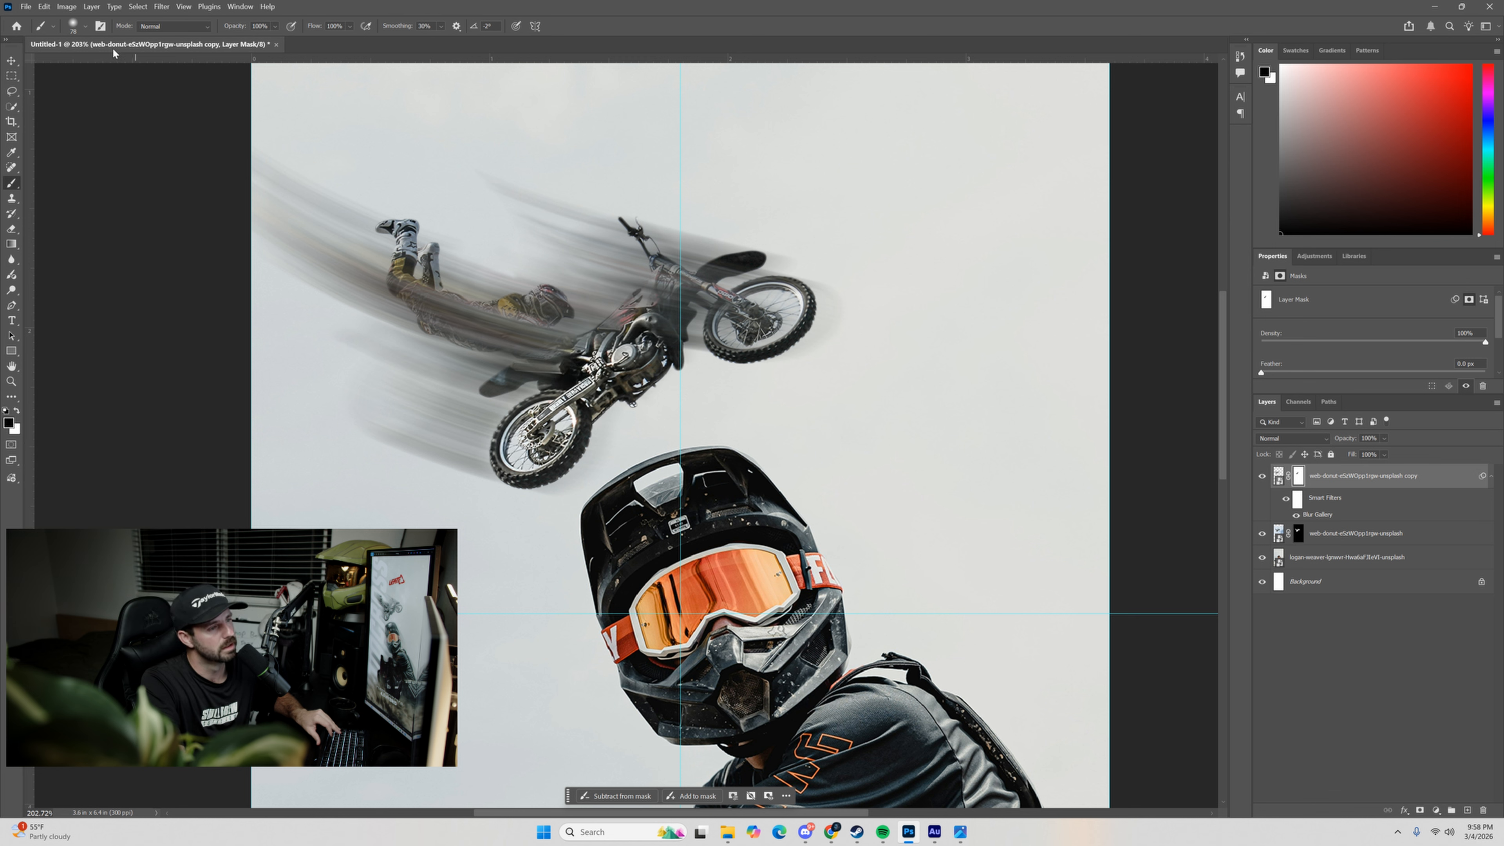
# Resize the soft brush to 56 px and mask the blur off the airborne rider's torso, arms and helmet.
pyautogui.click(85, 26)
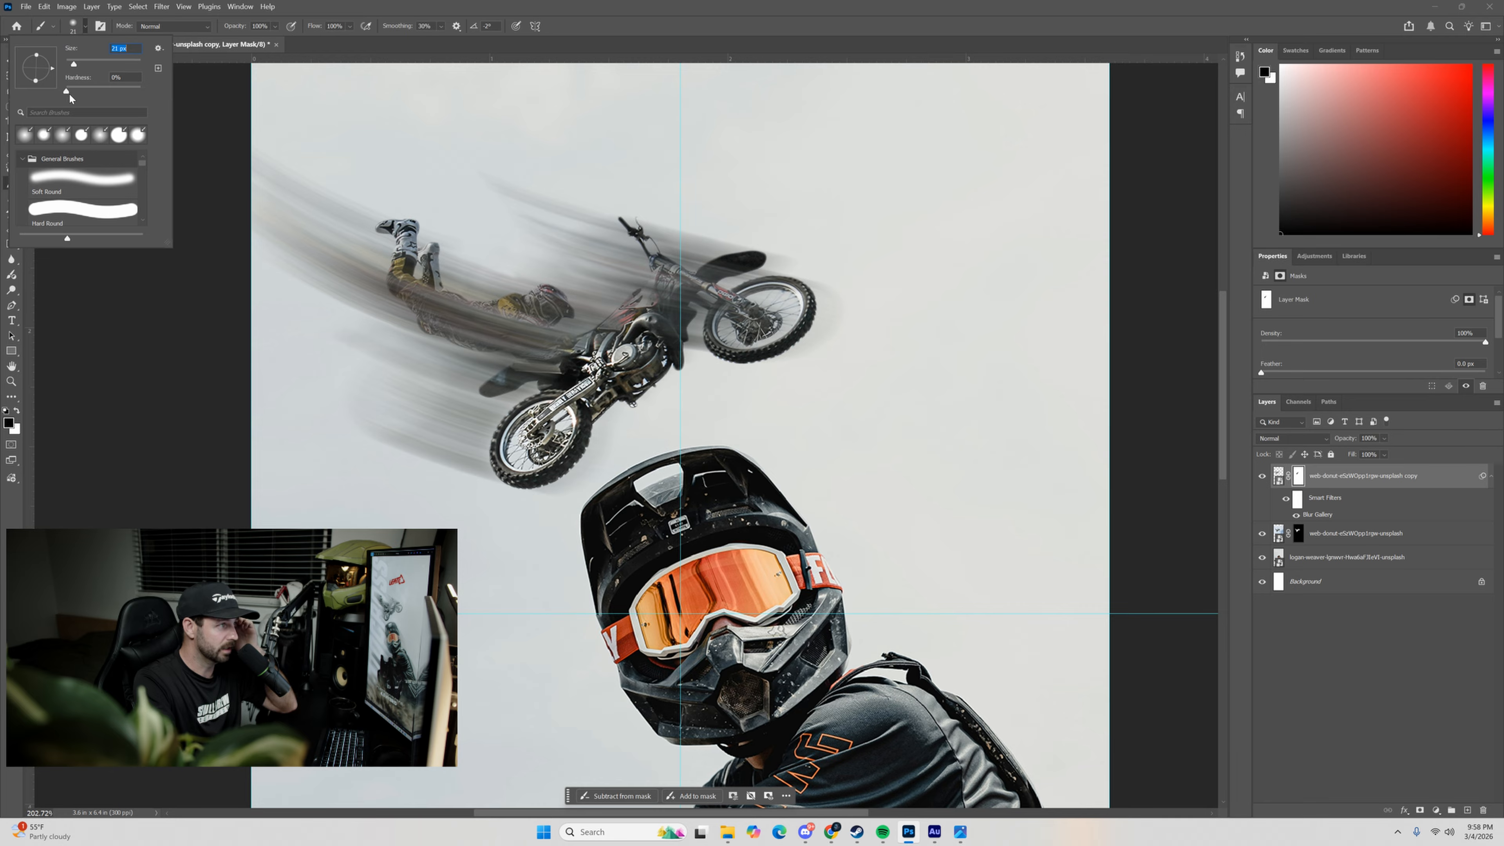
pyautogui.click(648, 323)
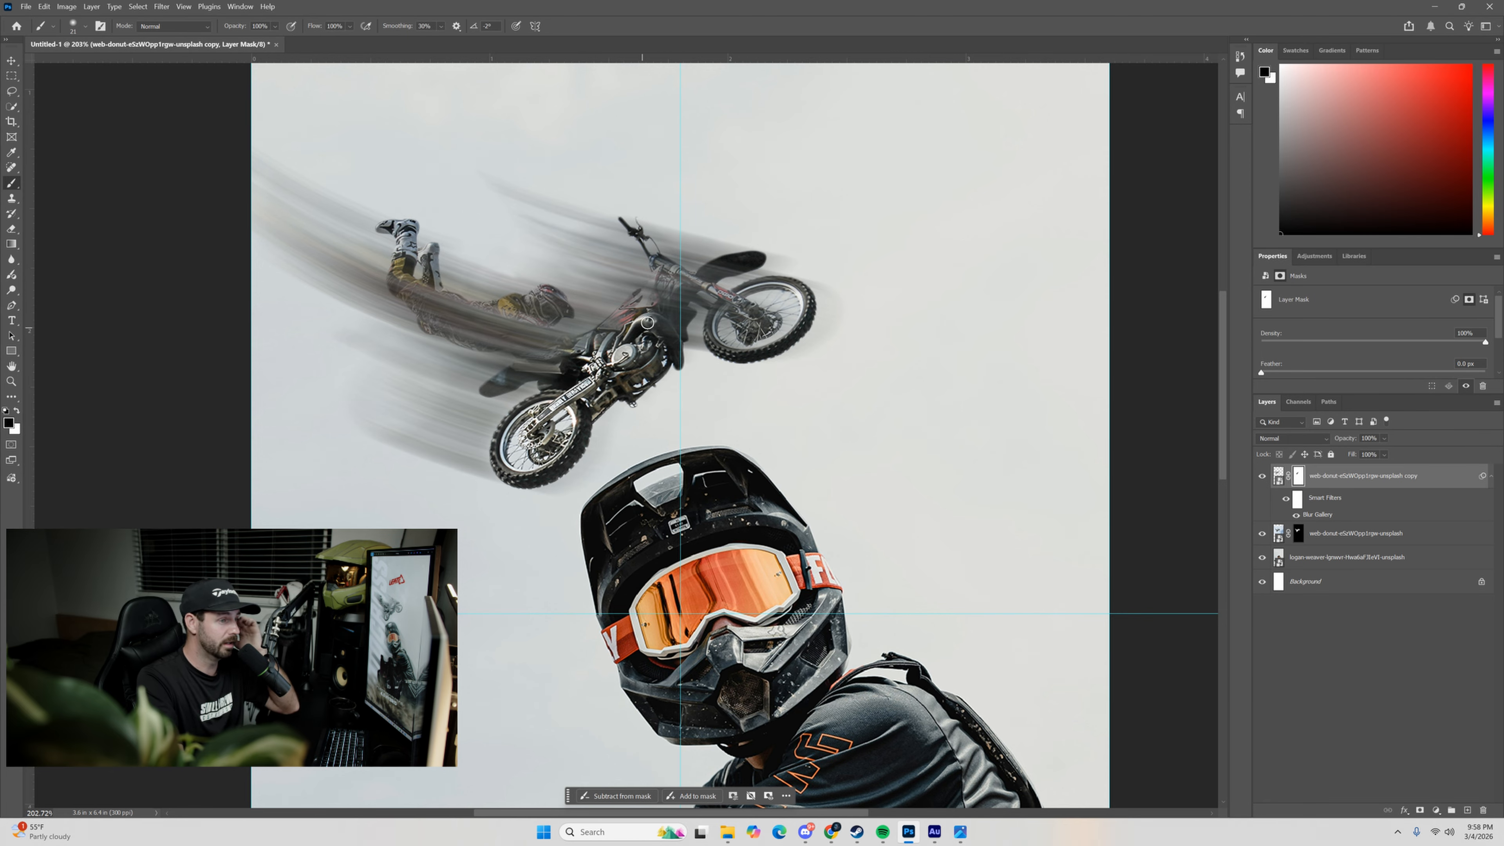
pyautogui.click(85, 26)
pyautogui.moveTo(74, 64); pyautogui.dragTo(85, 65)
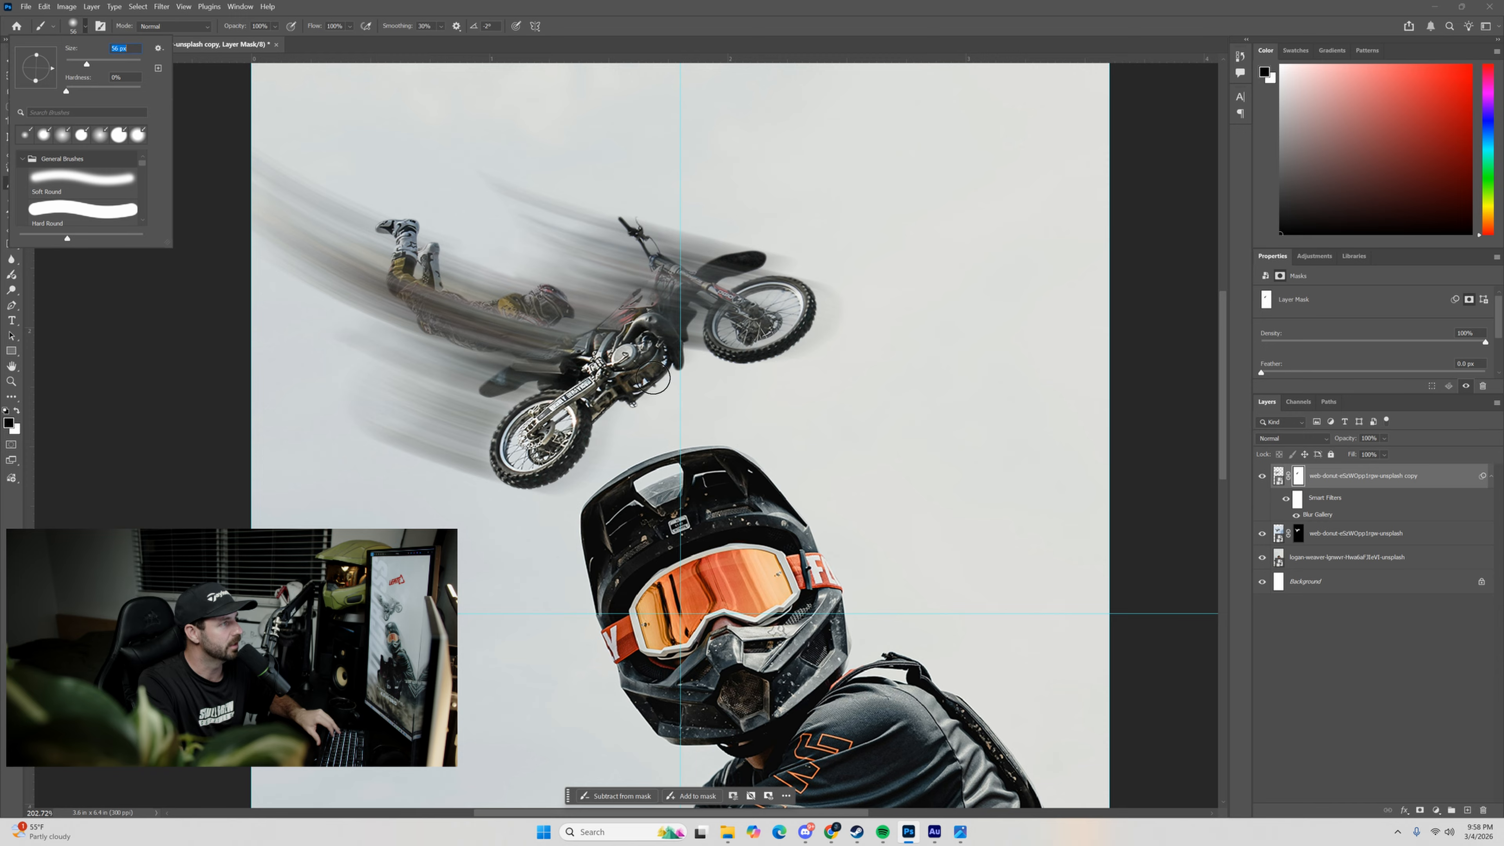
pyautogui.click(585, 365)
pyautogui.moveTo(557, 359)
pyautogui.mouseDown()
pyautogui.moveTo(466, 330)
pyautogui.moveTo(540, 340)
pyautogui.moveTo(486, 327)
pyautogui.moveTo(527, 333)
pyautogui.moveTo(545, 307)
pyautogui.mouseUp()
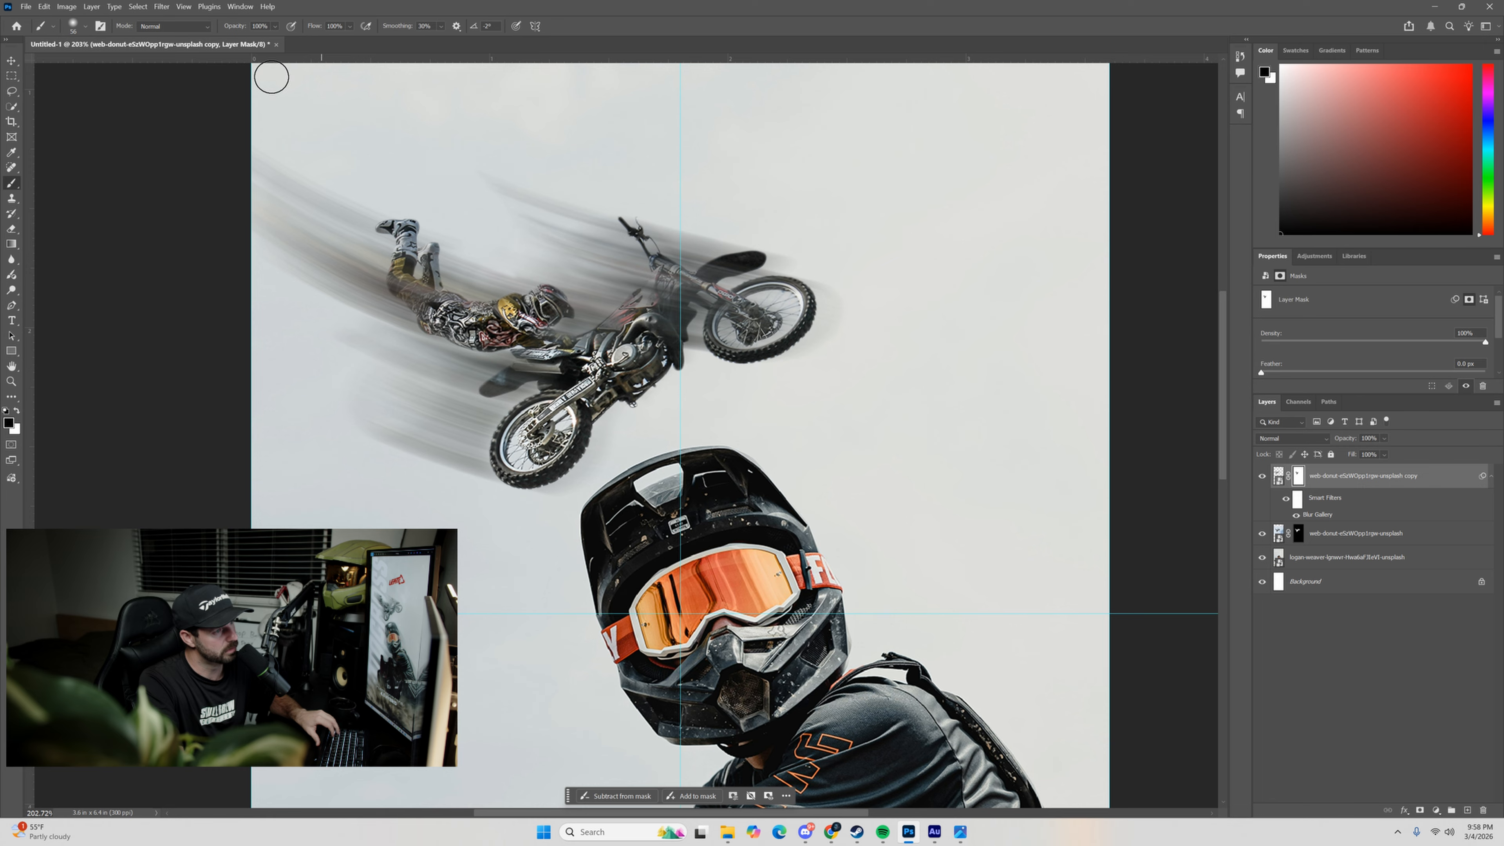
# Mask the blur off the bike's frame, front fork and fender, and off the airborne rider's legs.
pyautogui.moveTo(563, 346)
pyautogui.mouseDown()
pyautogui.moveTo(682, 285)
pyautogui.moveTo(628, 333)
pyautogui.mouseUp()
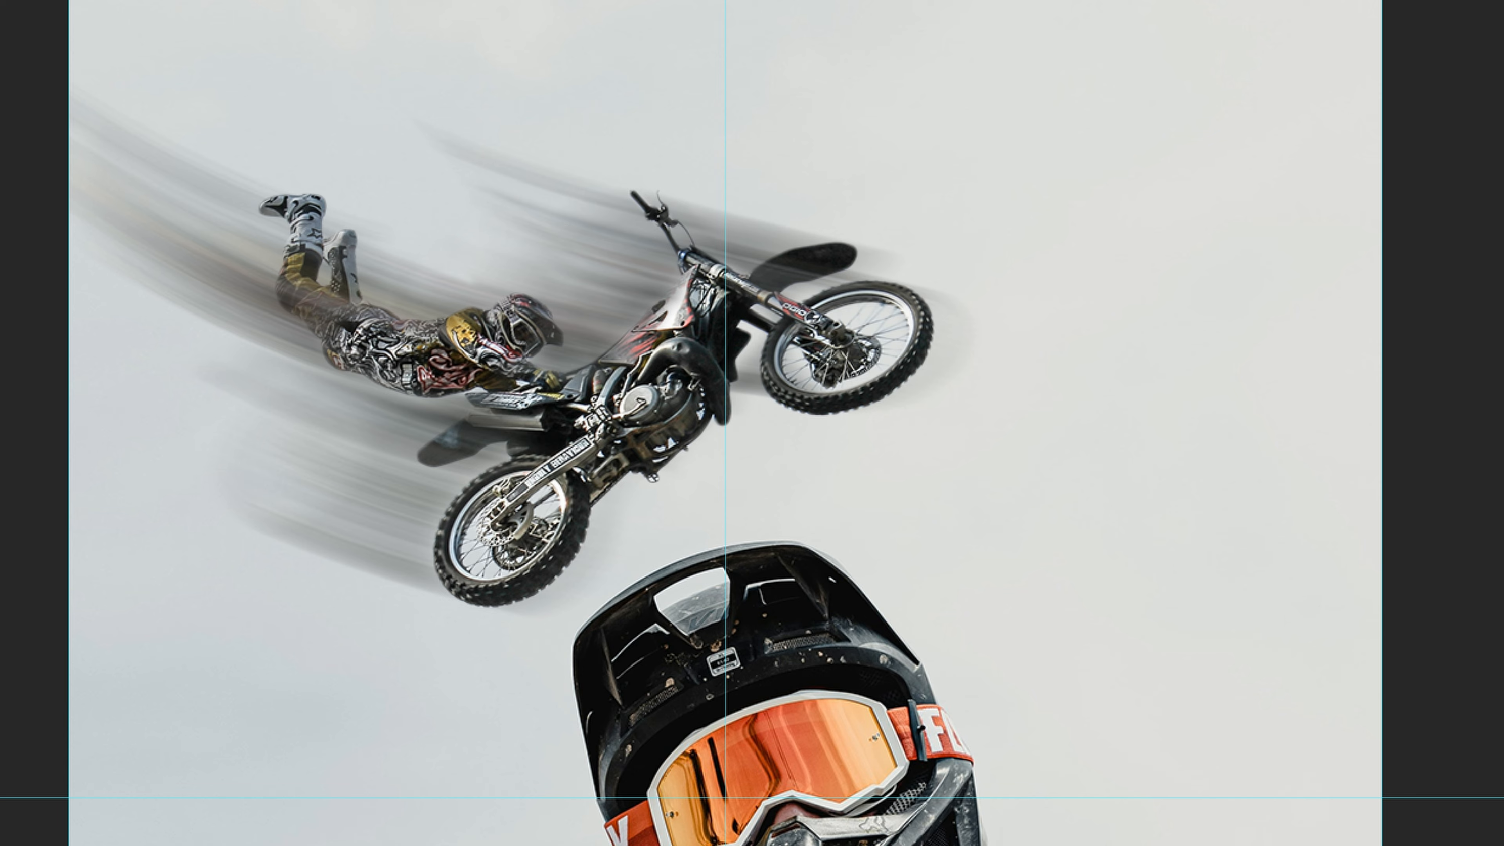
pyautogui.moveTo(794, 290); pyautogui.dragTo(844, 254)
pyautogui.moveTo(655, 322); pyautogui.dragTo(507, 392)
pyautogui.moveTo(349, 326)
pyautogui.mouseDown()
pyautogui.moveTo(349, 296)
pyautogui.moveTo(373, 351)
pyautogui.mouseUp()
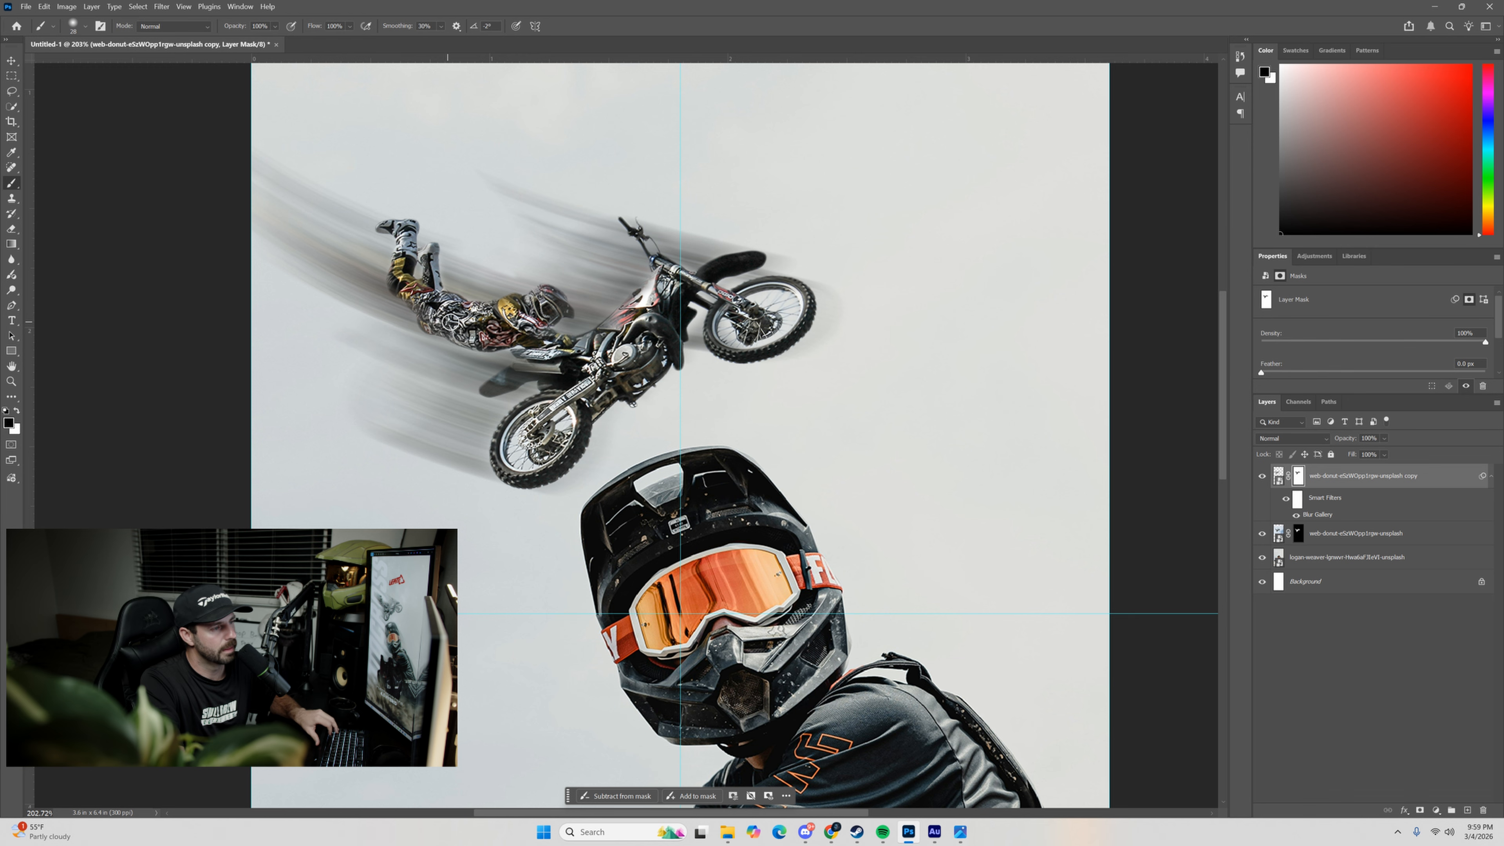
# Examine the masked rider and motion trail close up and within the whole composition.
pyautogui.scroll(-5, 789, 277)
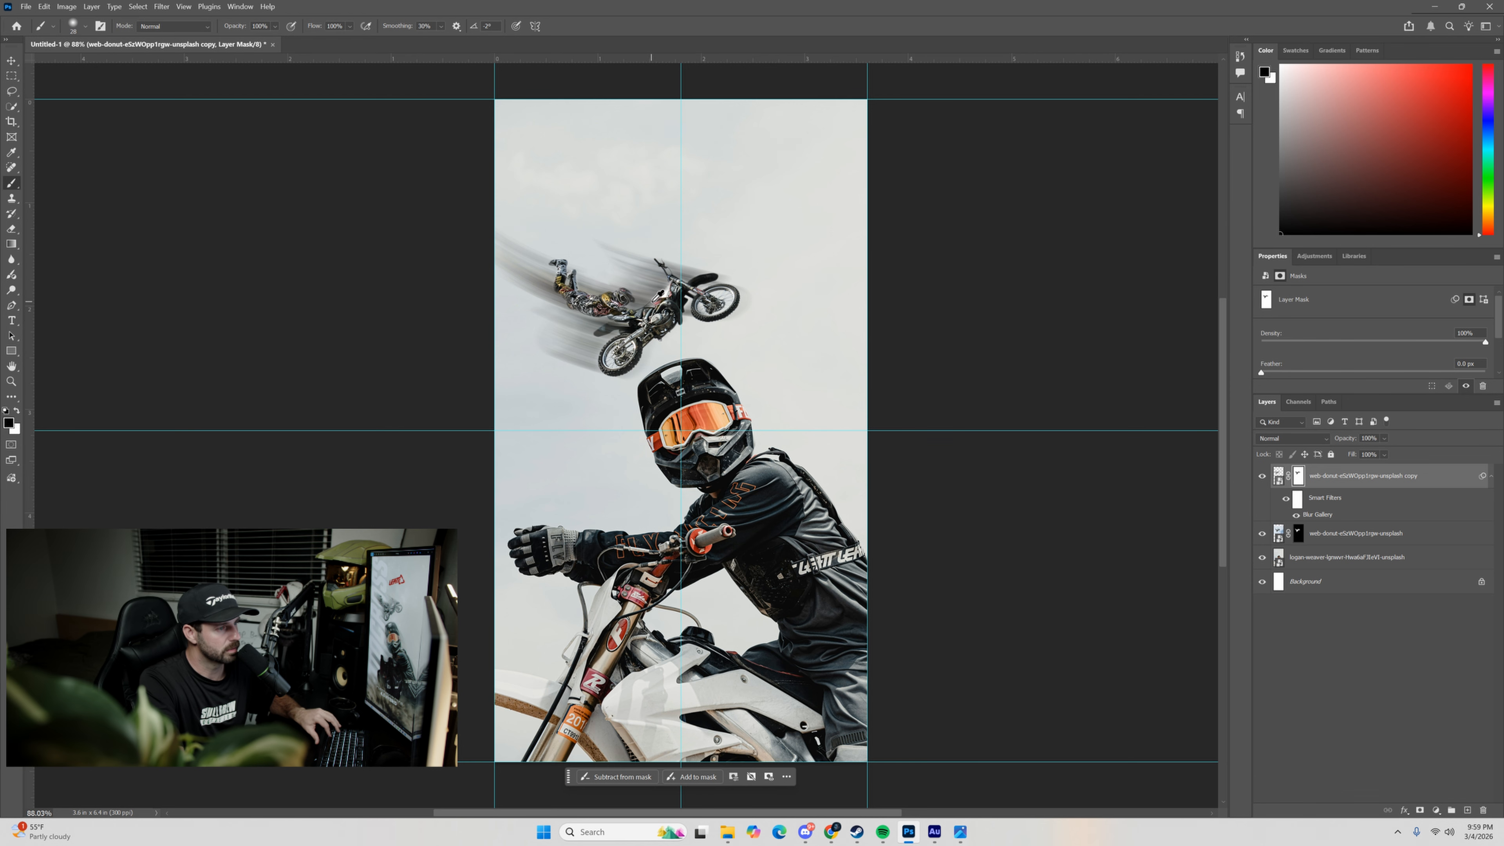
pyautogui.scroll(3, 889, 326)
pyautogui.scroll(-2, 601, 293)
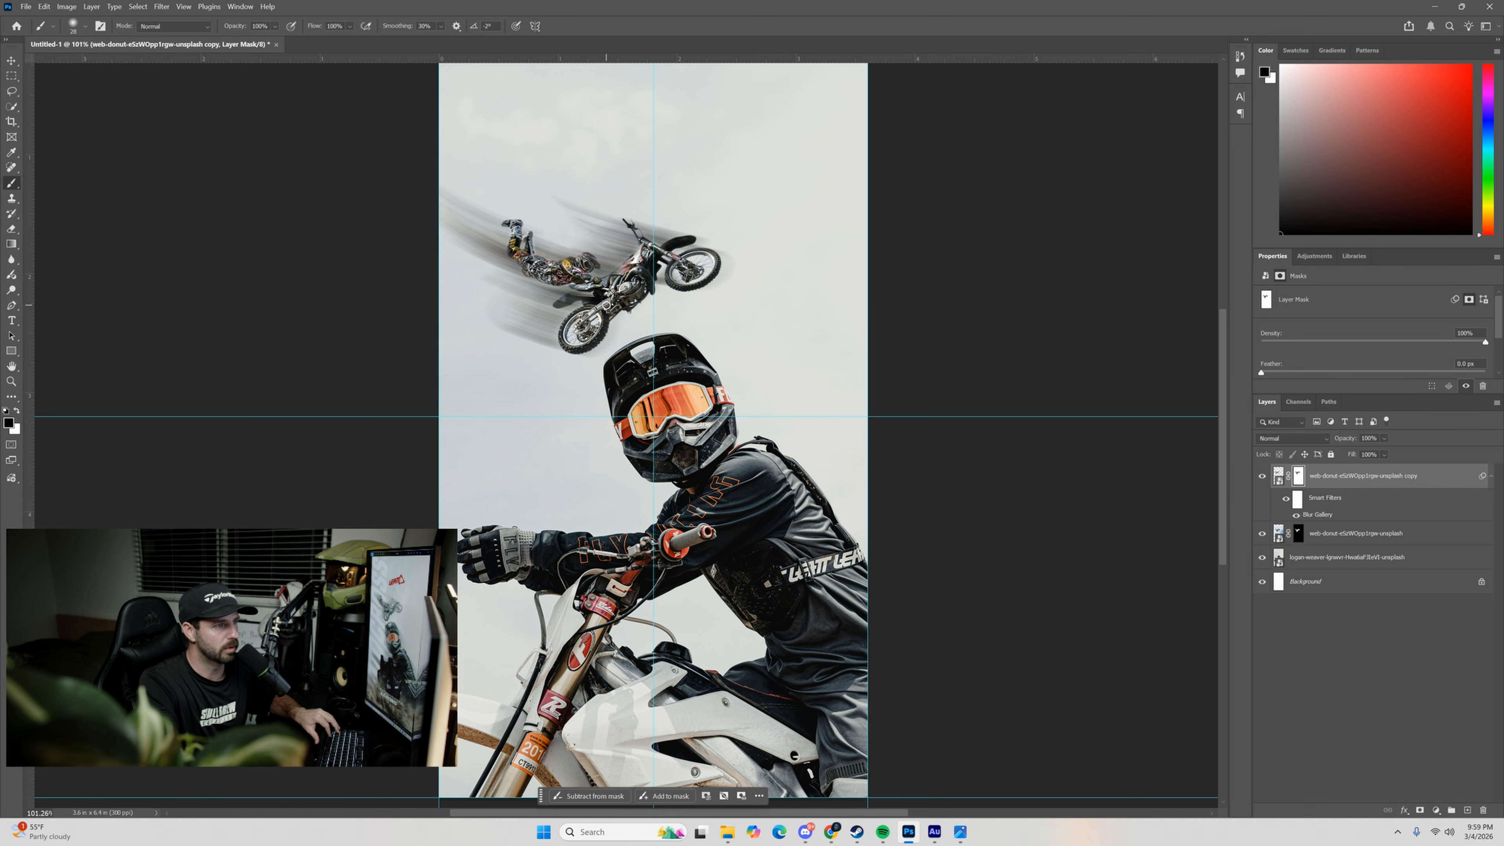
pyautogui.scroll(2, 713, 317)
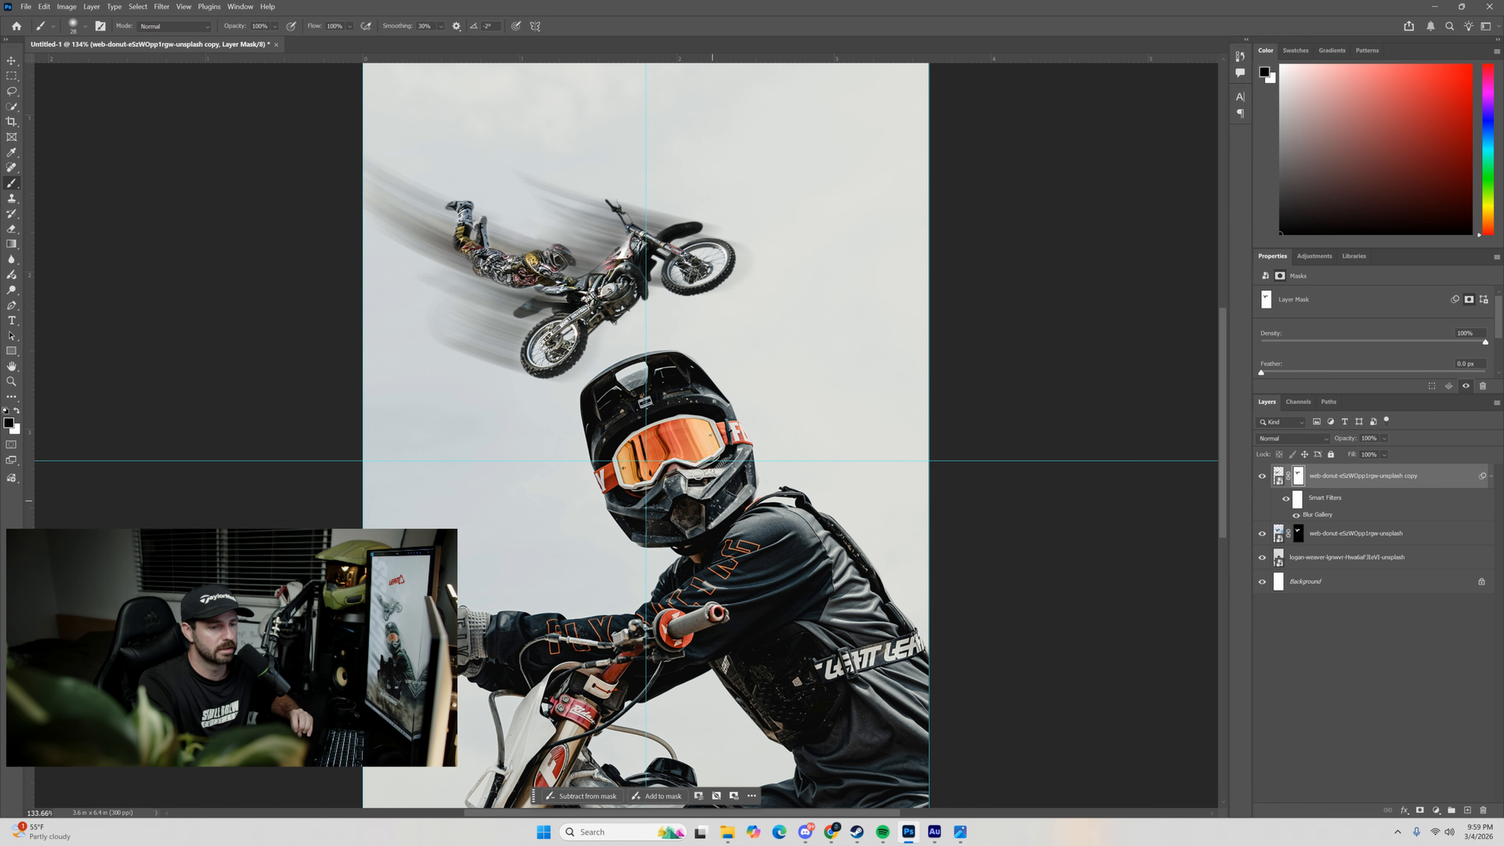
pyautogui.scroll(-1, 759, 560)
pyautogui.moveTo(862, 538); pyautogui.dragTo(816, 487)
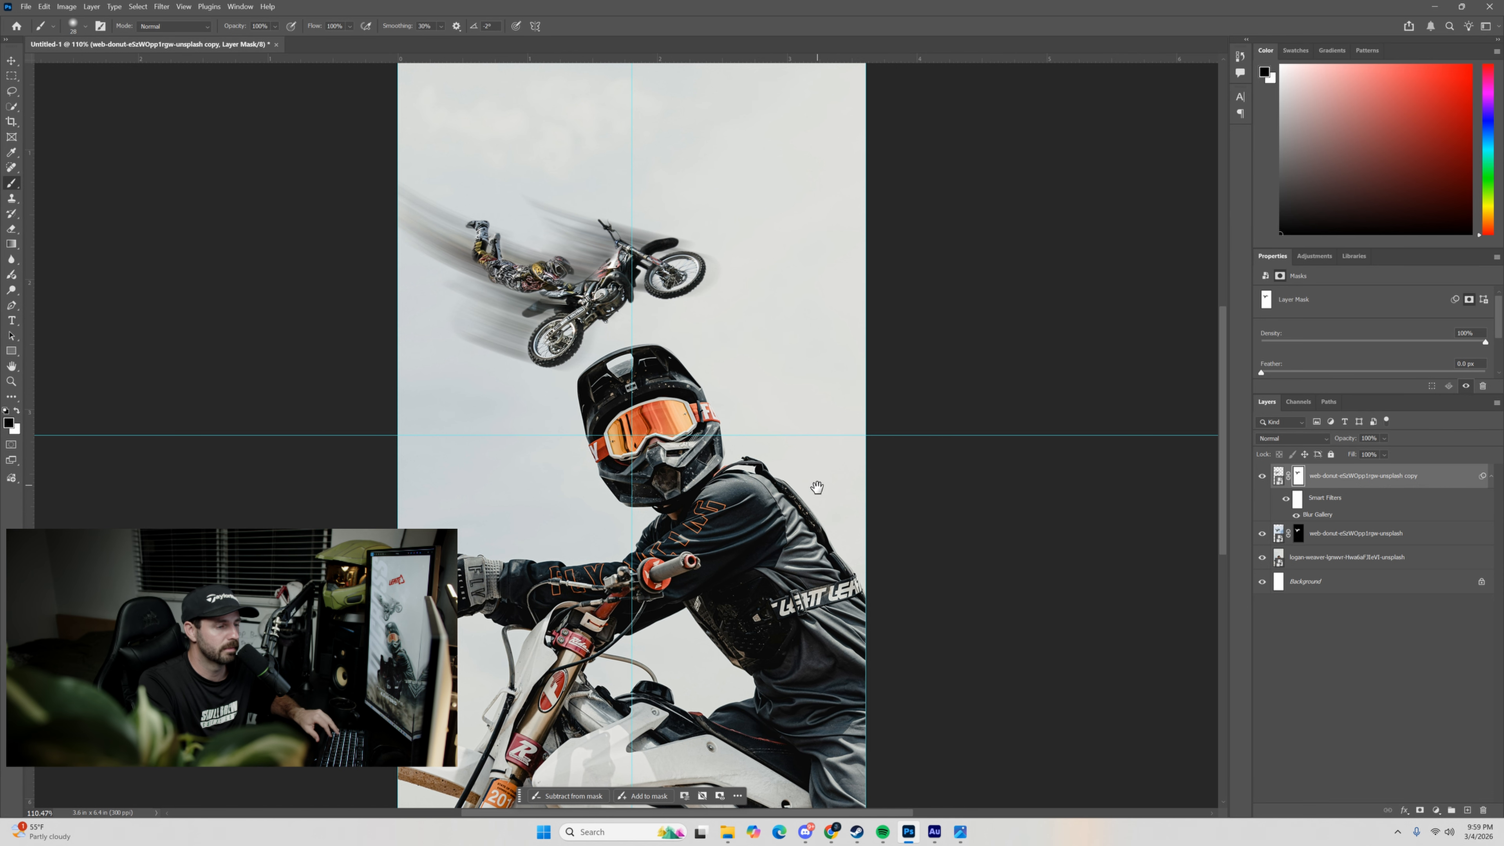
pyautogui.scroll(-1, 721, 463)
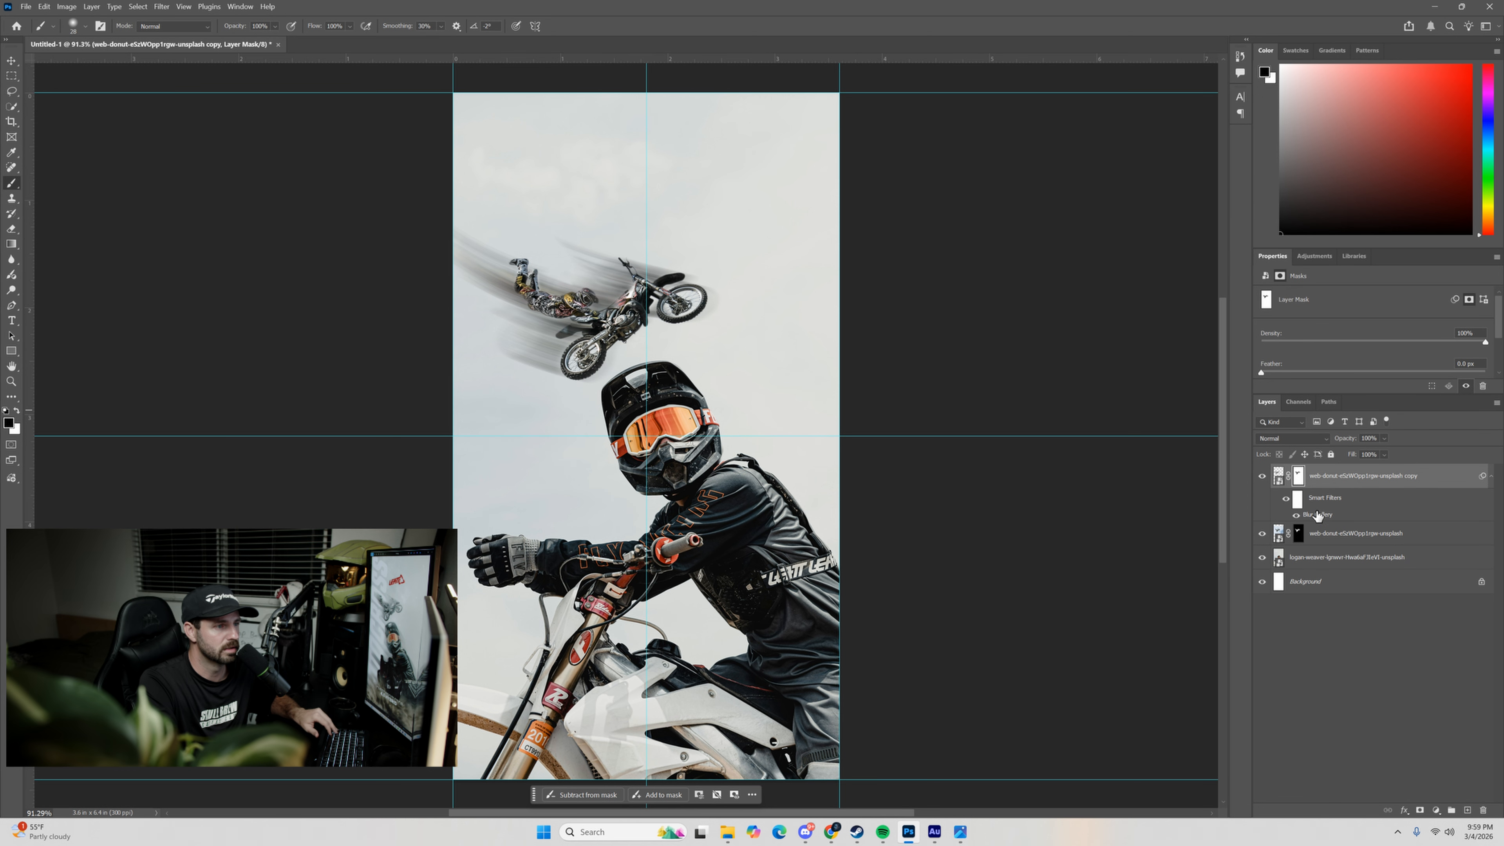
# Duplicate the foreground rider layer and start a Path Blur on the copy.
pyautogui.click(1280, 556)
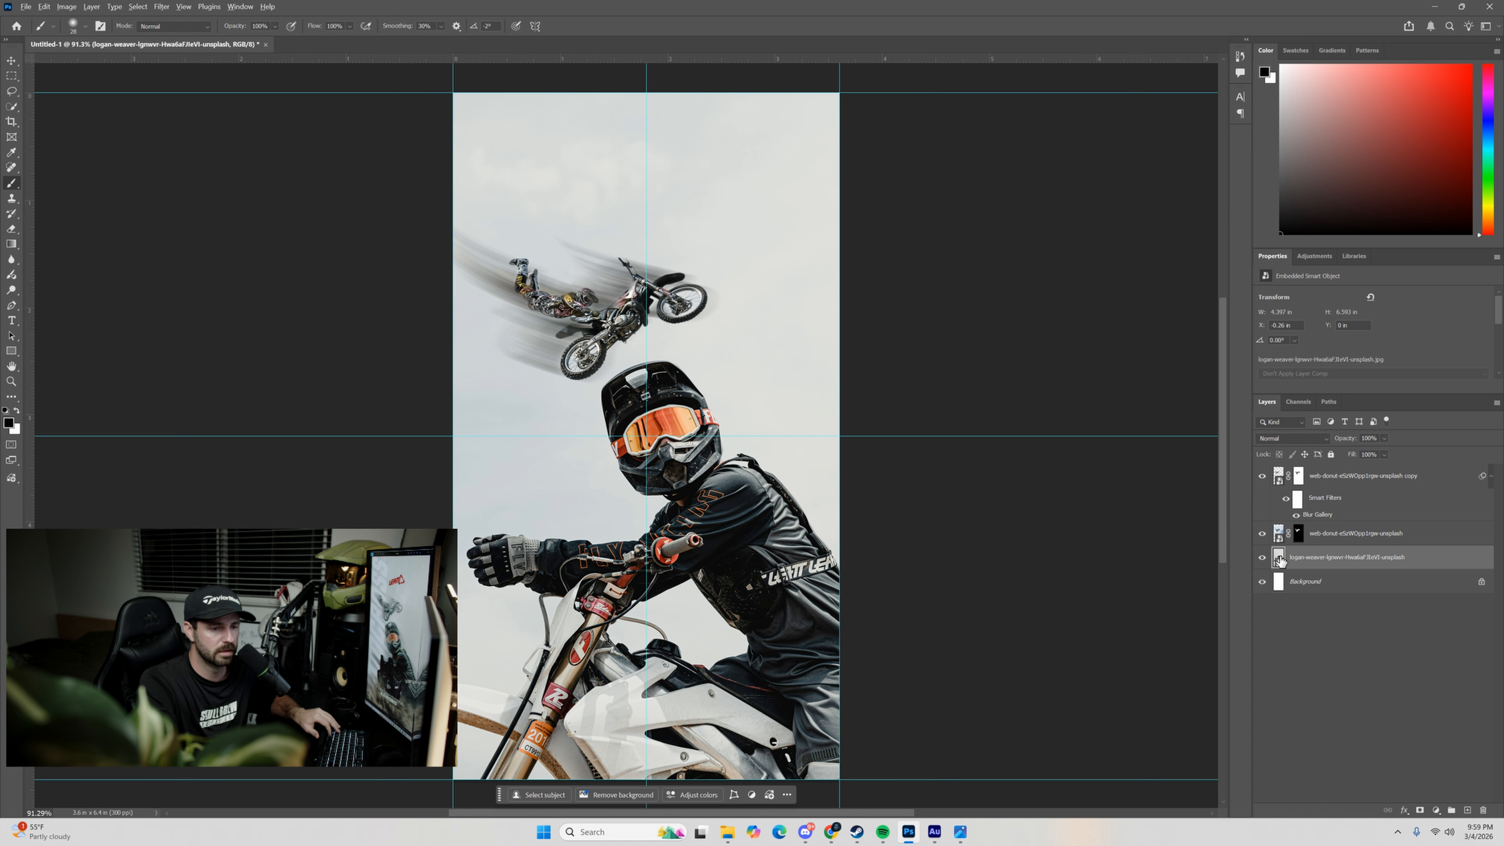
pyautogui.moveTo(1279, 560); pyautogui.dragTo(1277, 555)
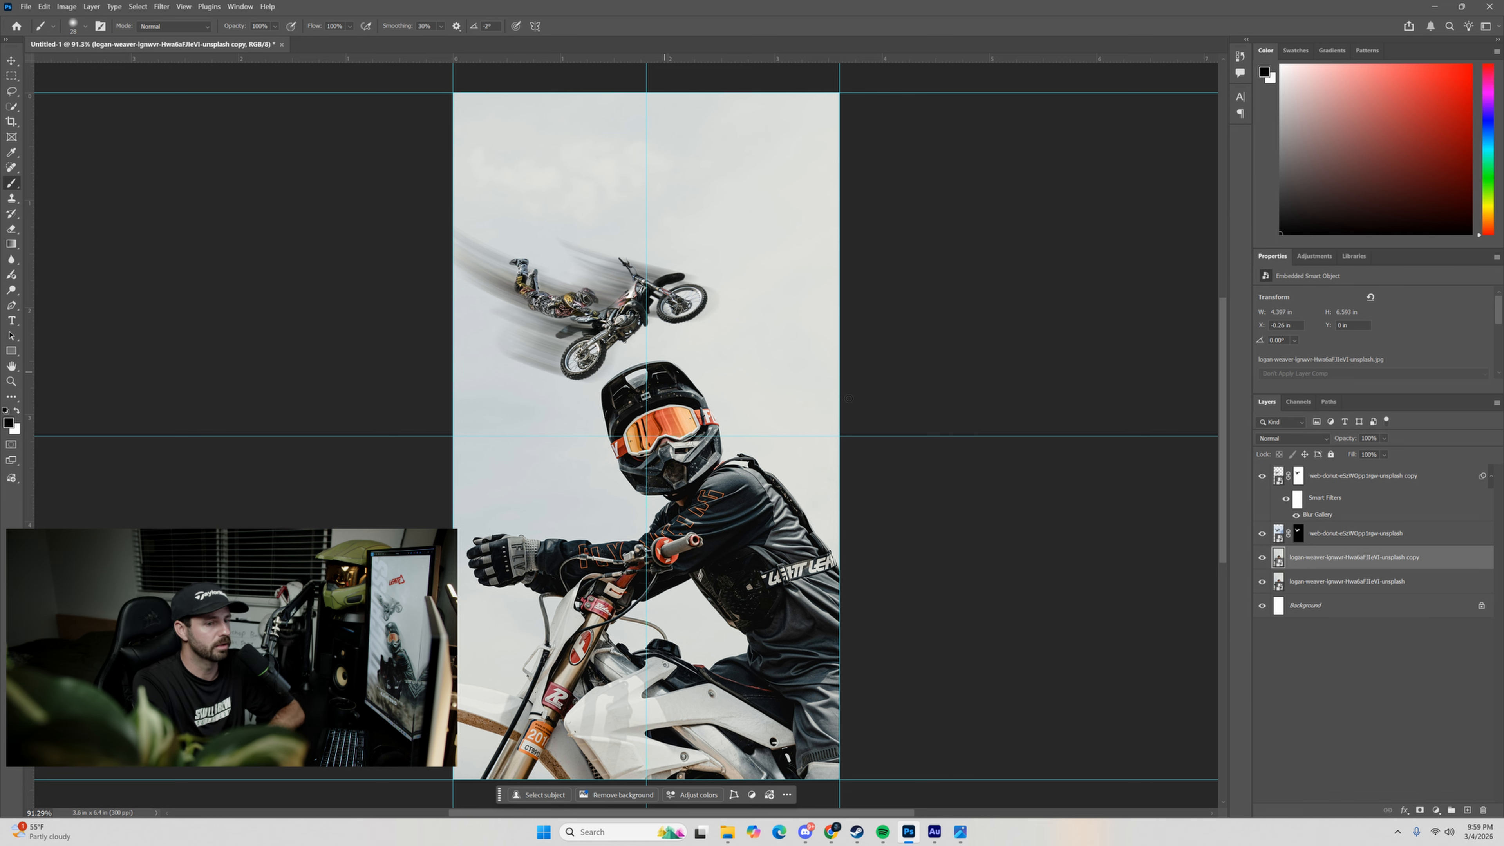
pyautogui.click(162, 7)
pyautogui.moveTo(278, 180)
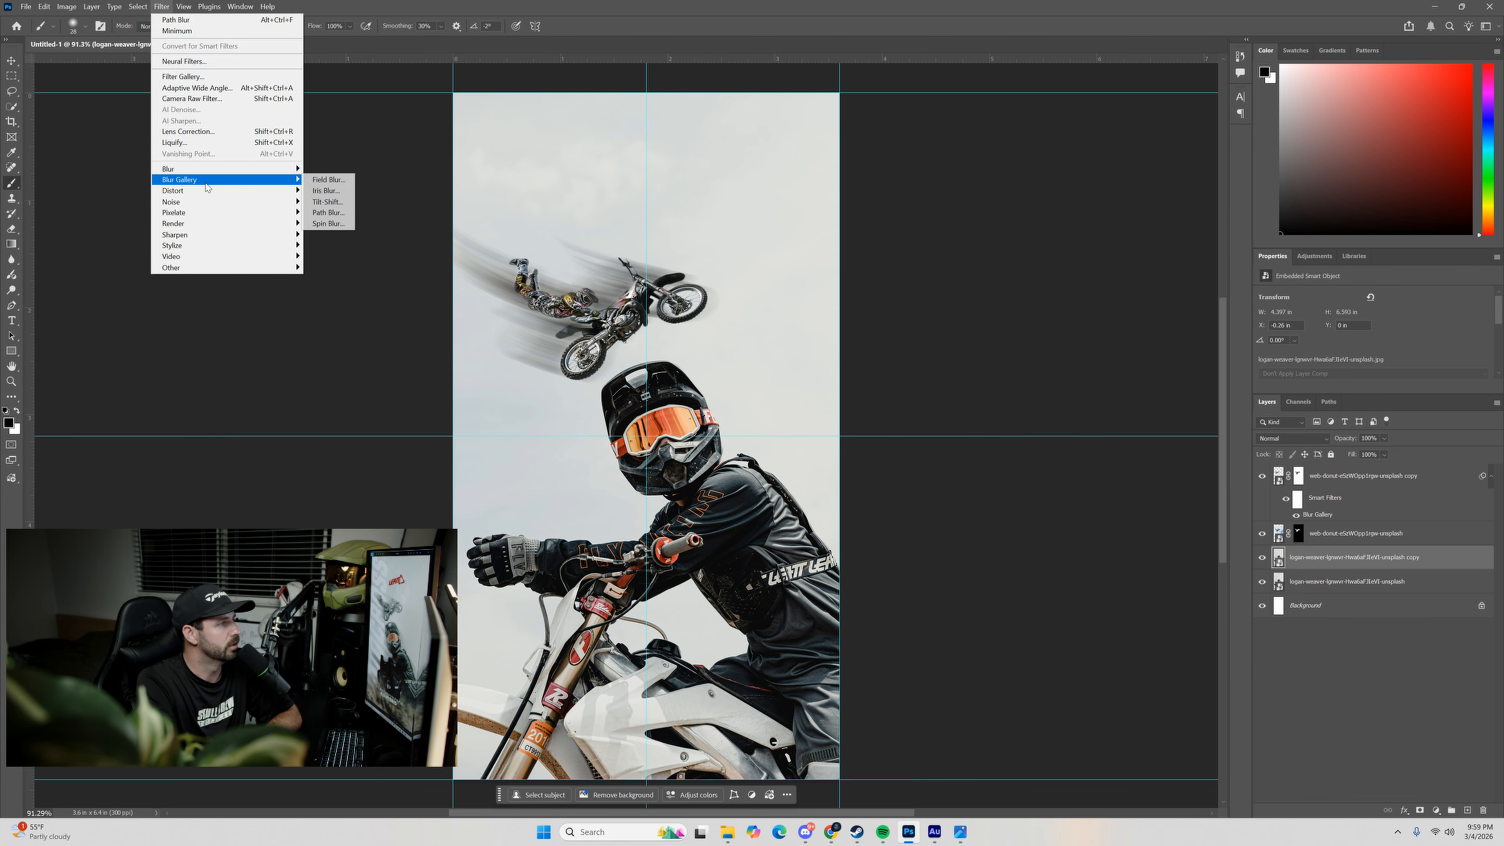
pyautogui.click(320, 212)
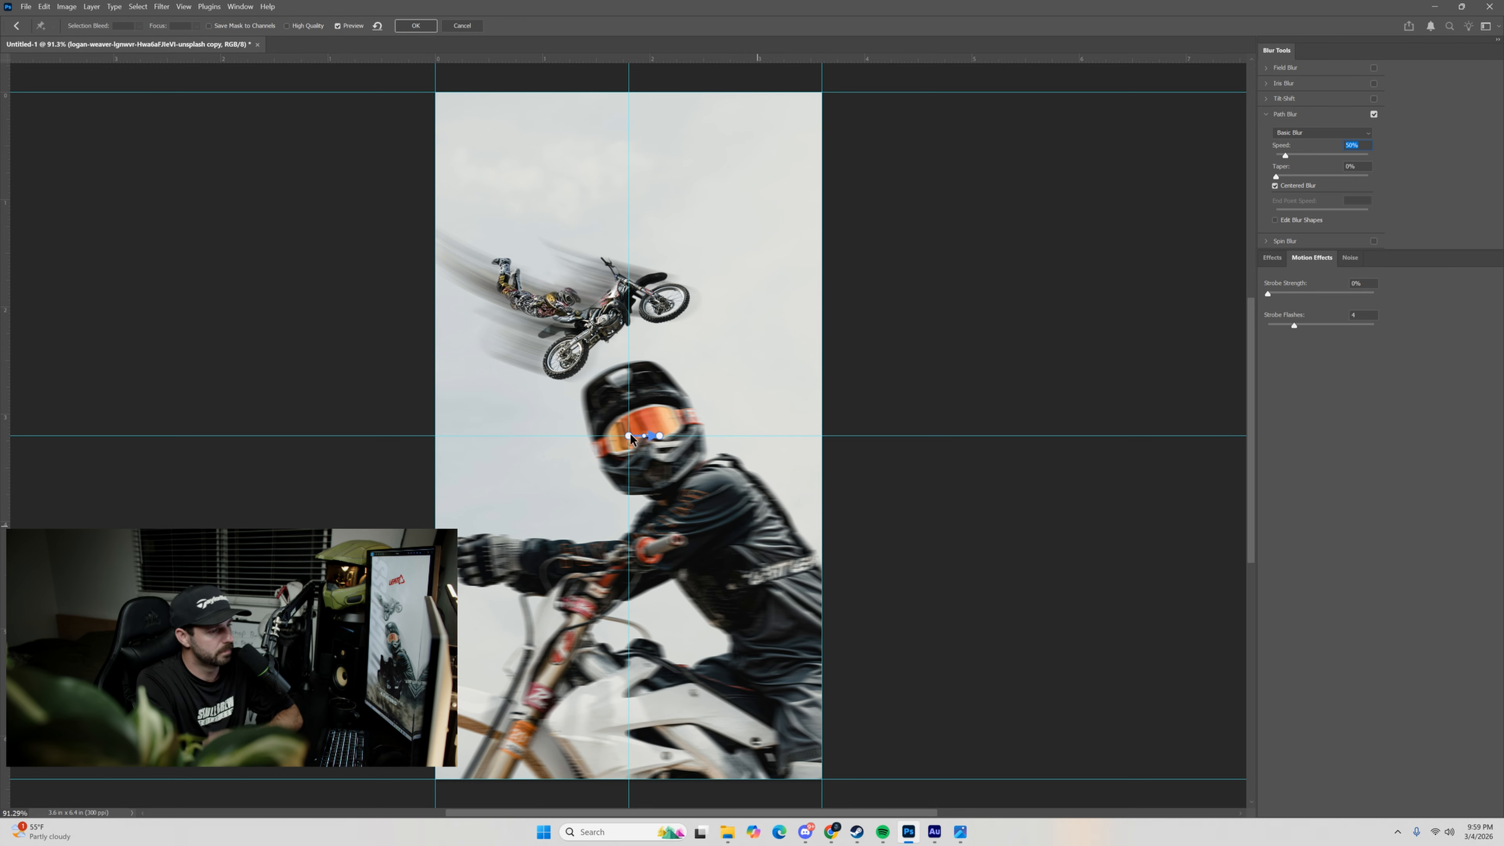
# Lay the blur path diagonally from beyond the canvas's lower right to below the airborne bike, with 312% Speed, 11% Taper and blur shapes editable.
pyautogui.moveTo(629, 435); pyautogui.dragTo(689, 629)
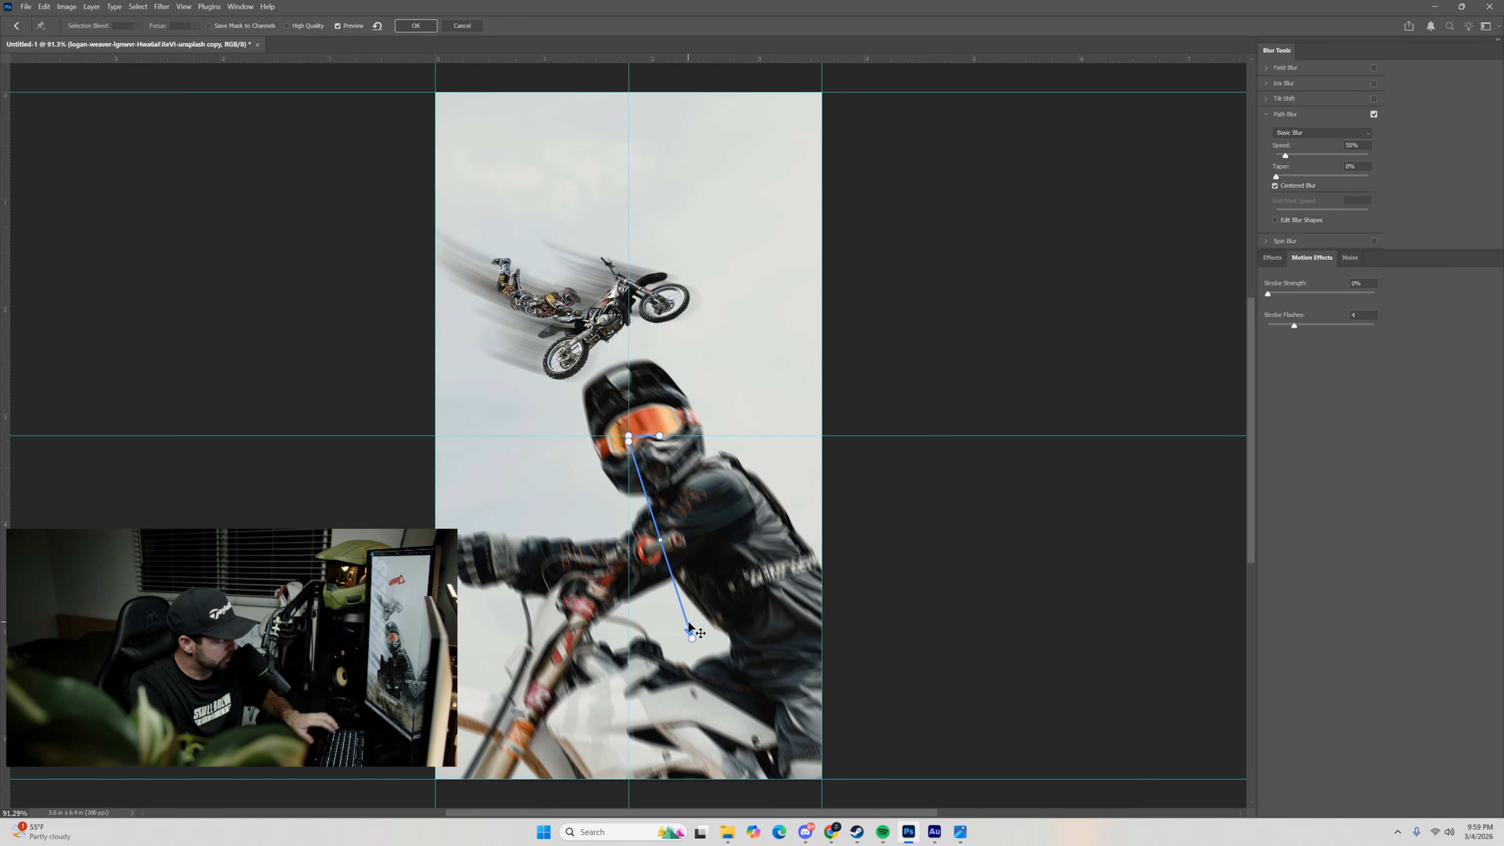
pyautogui.hotkey('ctrl', 'z')
pyautogui.moveTo(629, 436); pyautogui.dragTo(883, 691)
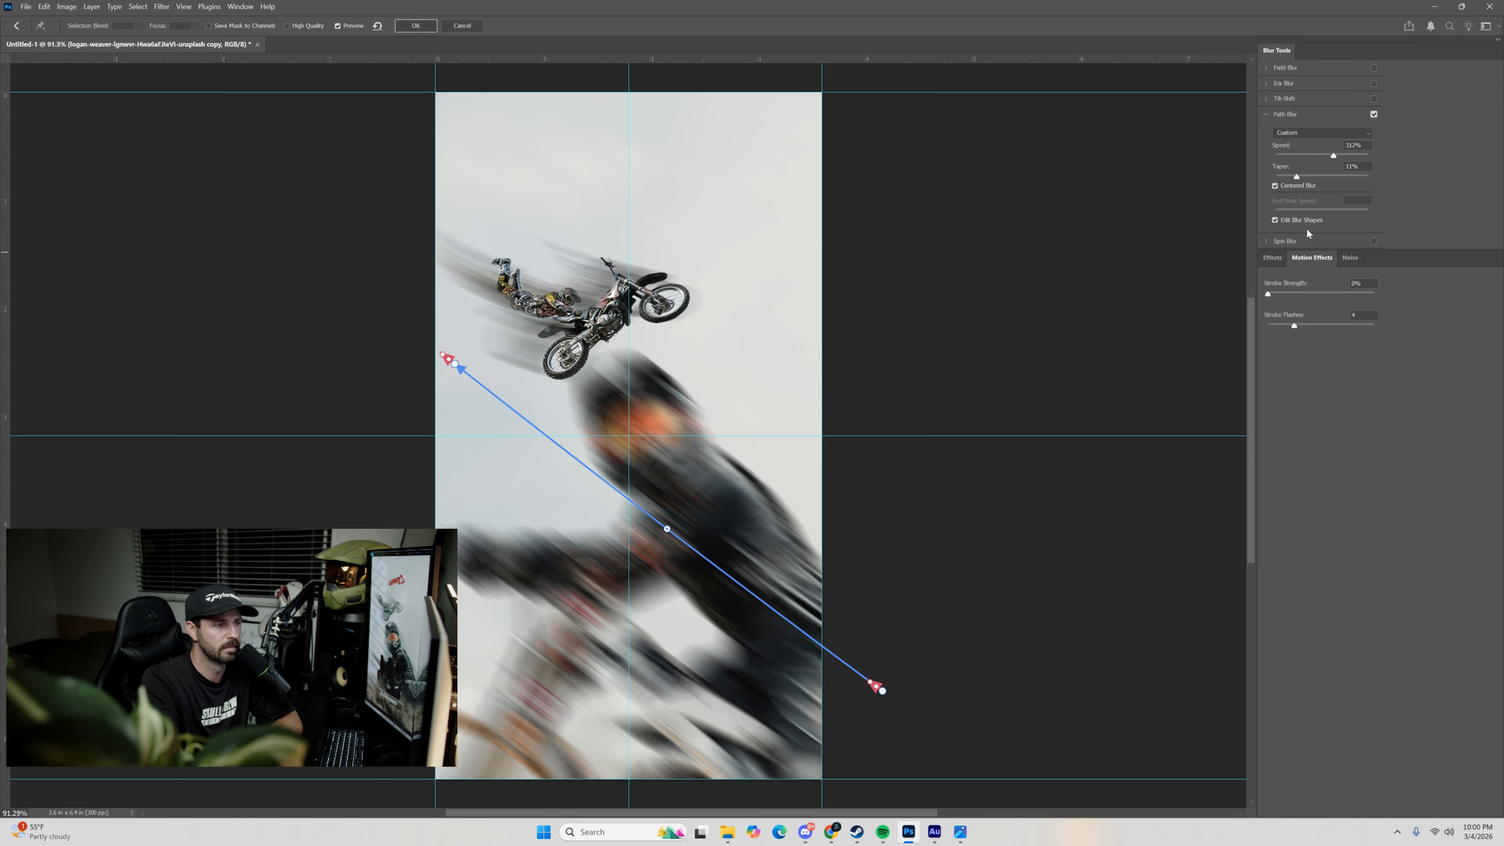
# Lengthen the blur shape at the path's arrow end, bend the path upward into an arc, and apply the Path Blur.
pyautogui.moveTo(442, 358); pyautogui.dragTo(369, 308)
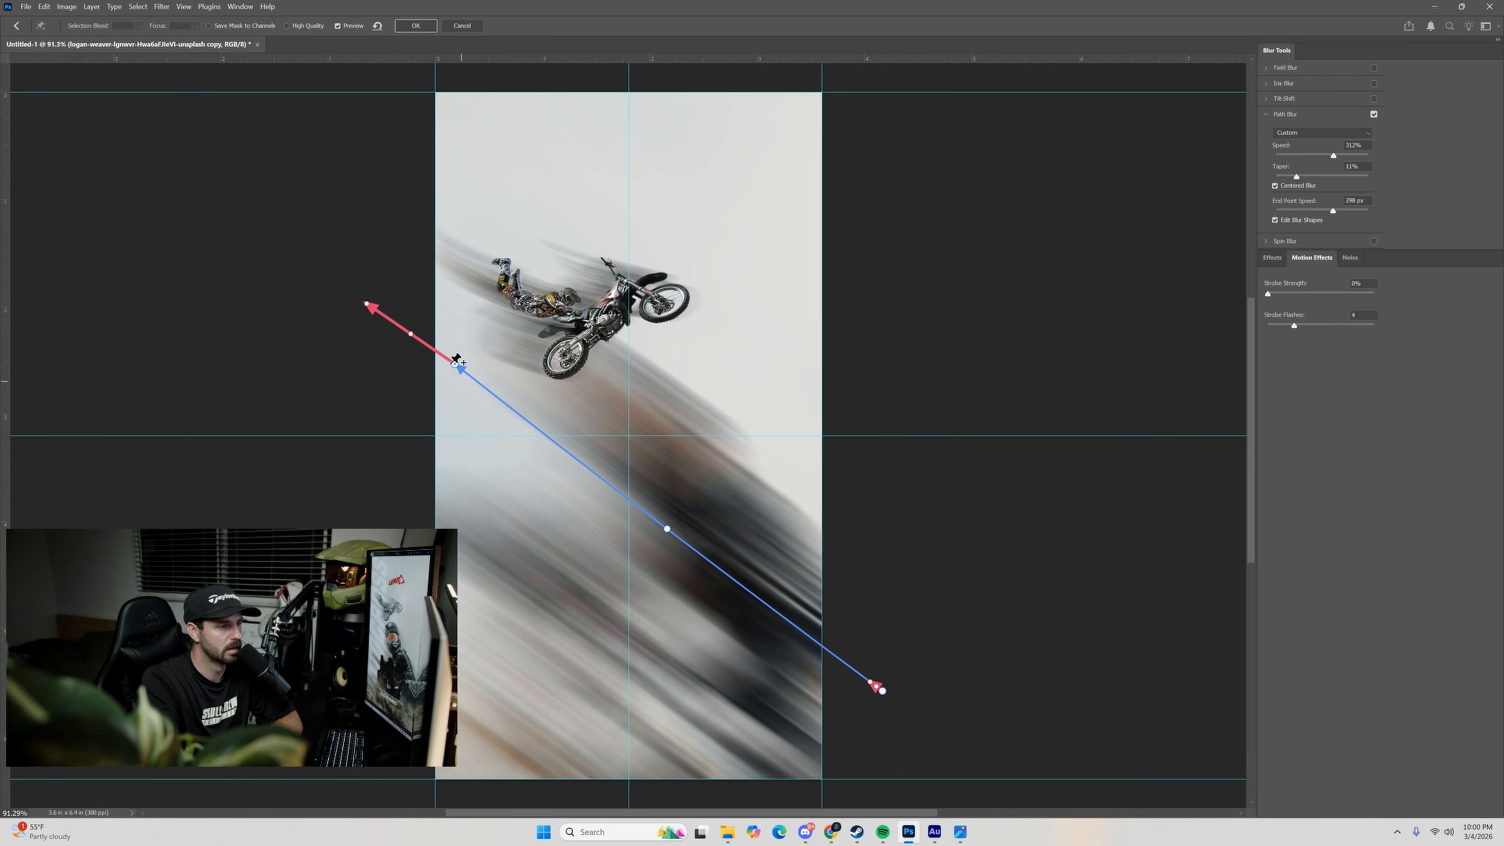
pyautogui.moveTo(457, 370)
pyautogui.mouseDown()
pyautogui.moveTo(480, 404)
pyautogui.moveTo(465, 379)
pyautogui.mouseUp()
pyautogui.moveTo(377, 336)
pyautogui.mouseDown()
pyautogui.moveTo(371, 316)
pyautogui.moveTo(423, 356)
pyautogui.mouseUp()
pyautogui.moveTo(667, 528); pyautogui.dragTo(688, 493)
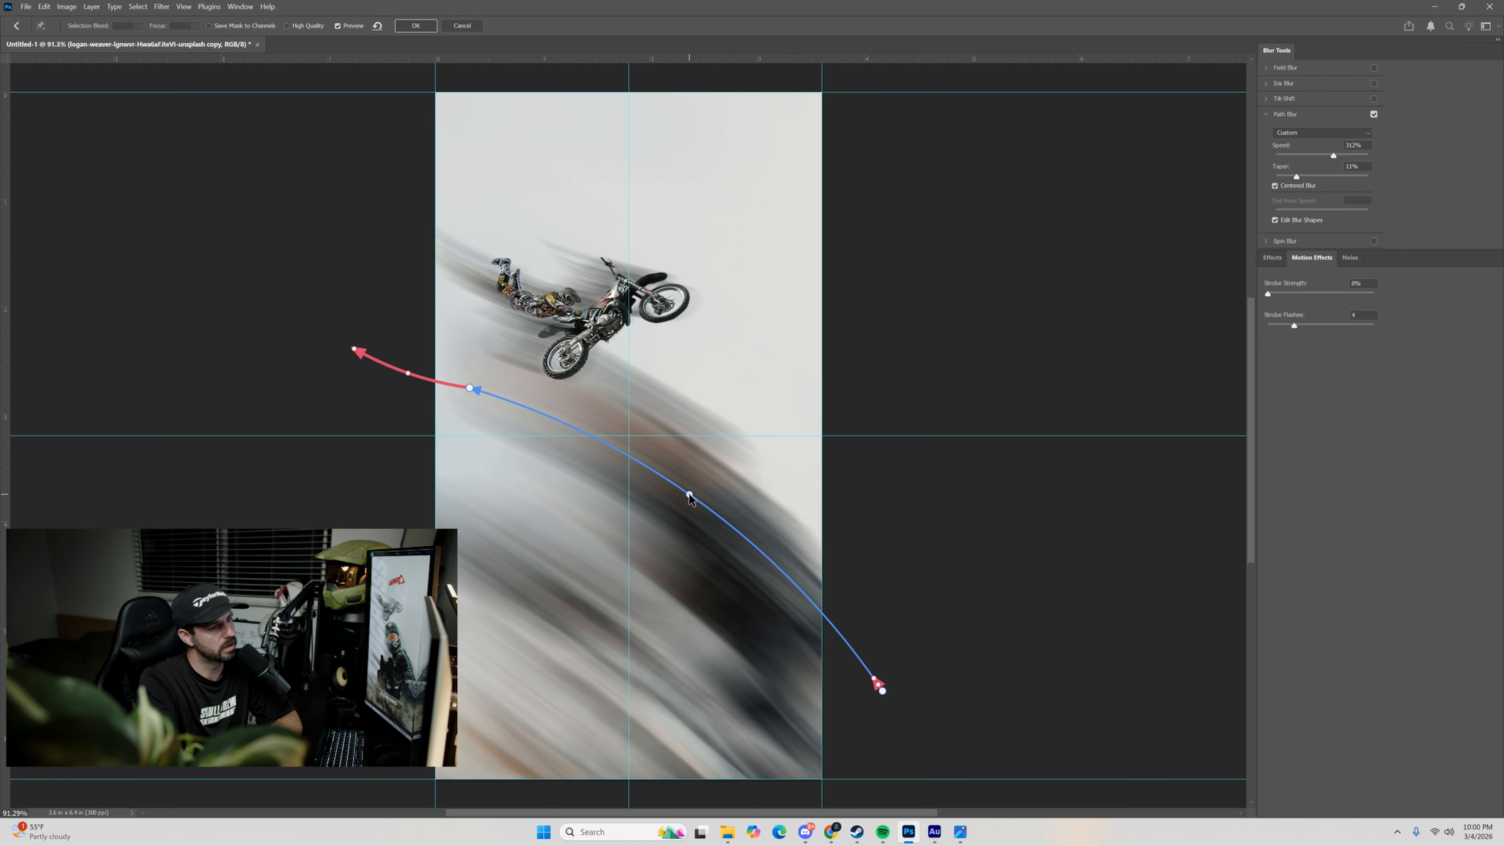
pyautogui.press('Return')
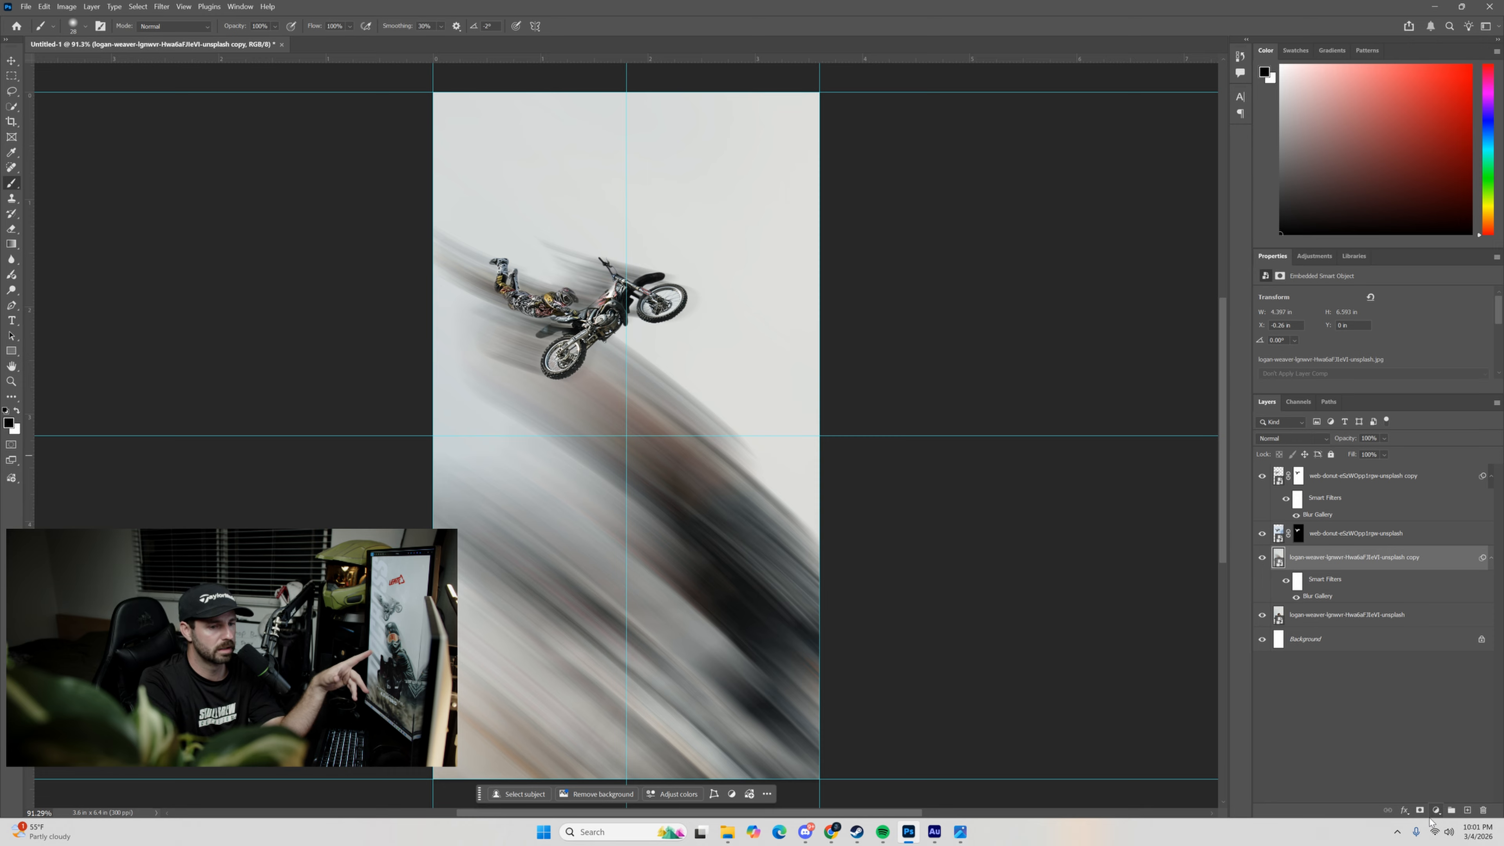
# Add a white layer mask to the blurred foreground rider copy and switch to the Gradient tool.
pyautogui.click(1420, 810)
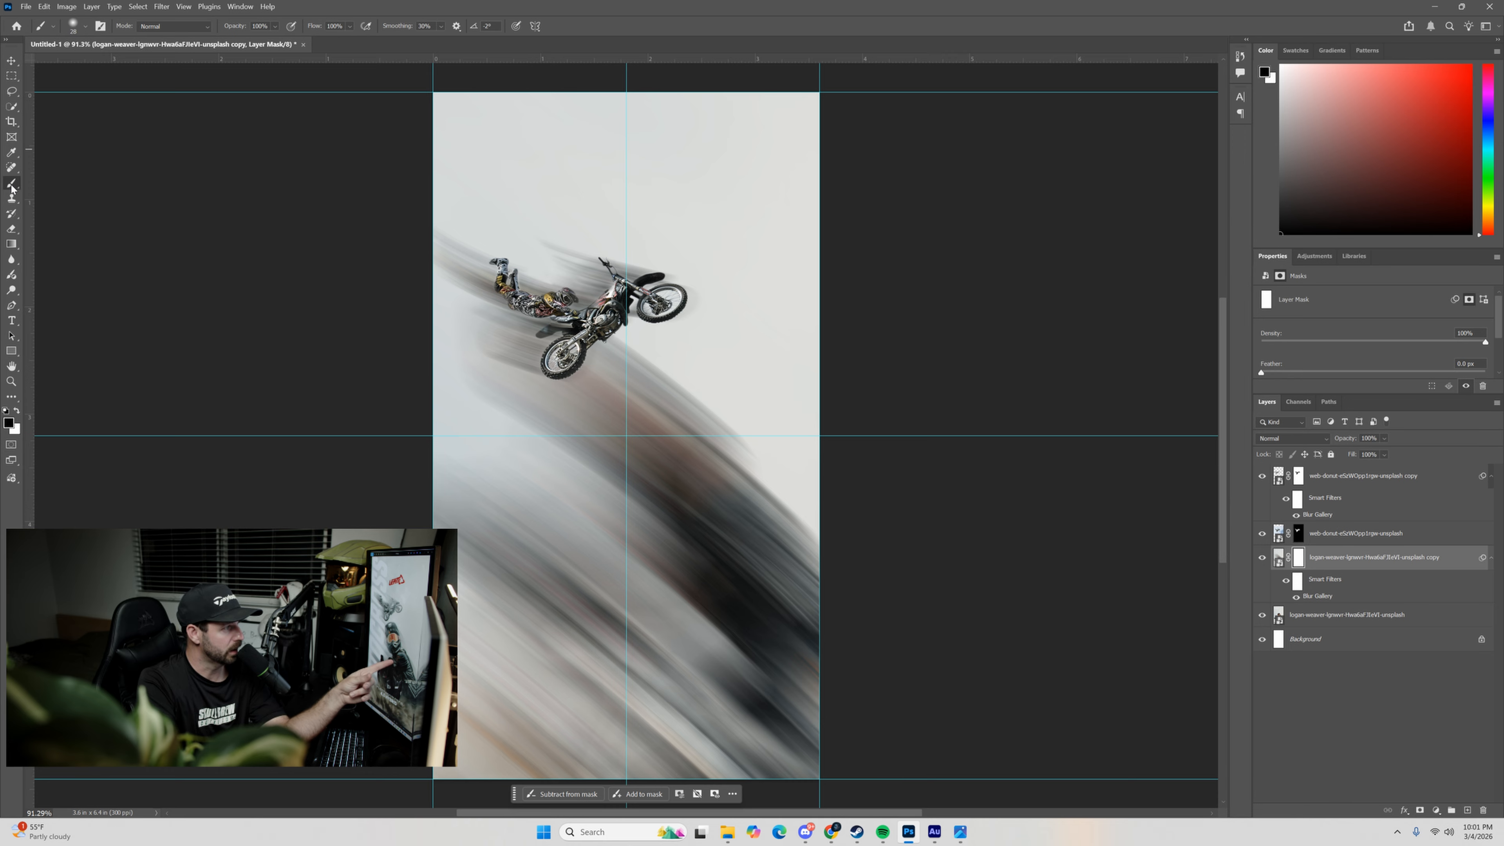
pyautogui.click(12, 244)
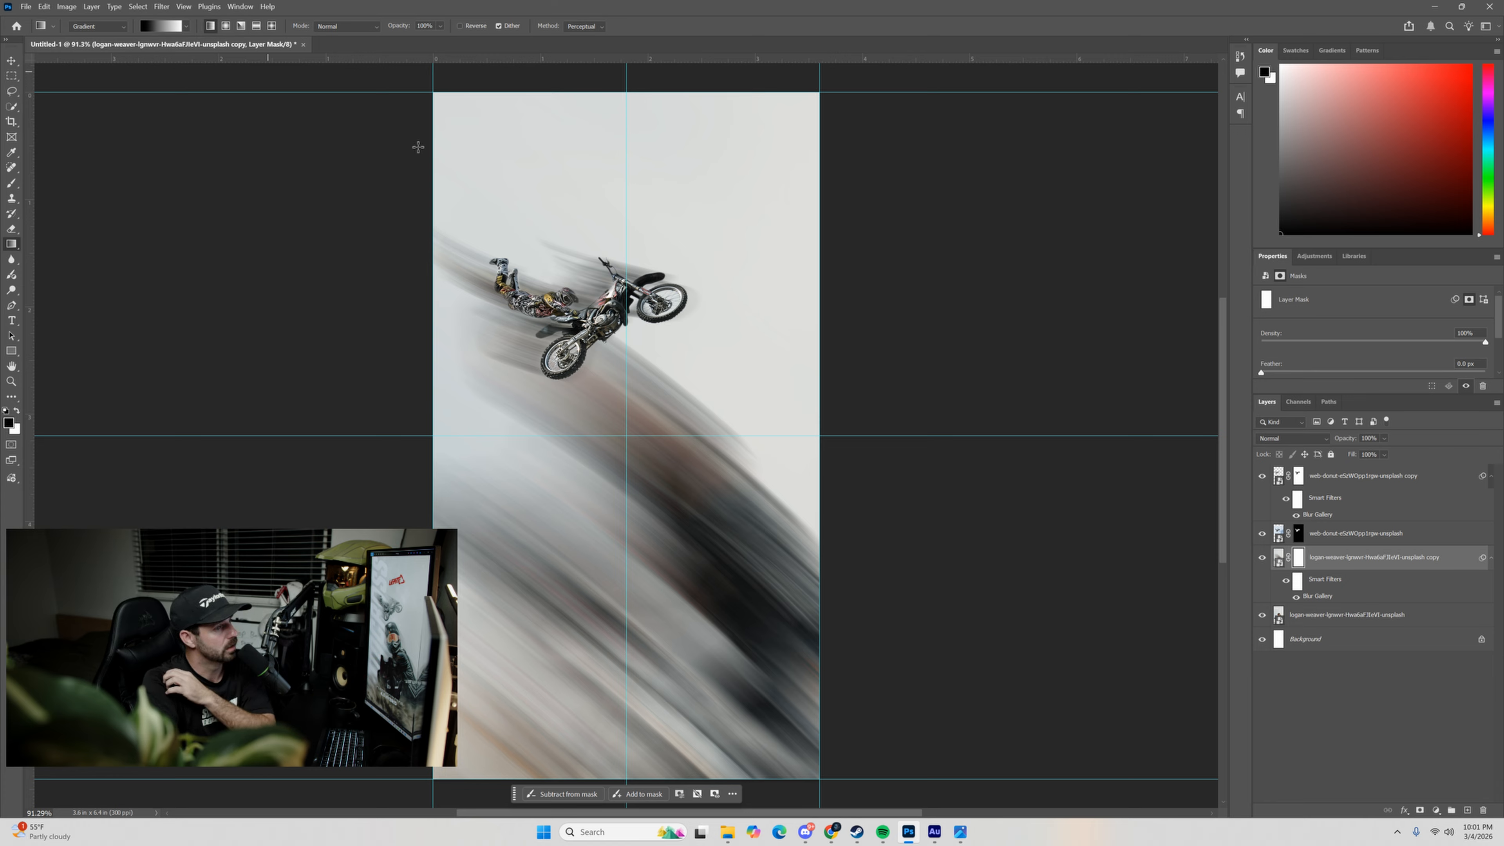
pyautogui.moveTo(650, 377); pyautogui.dragTo(593, 665)
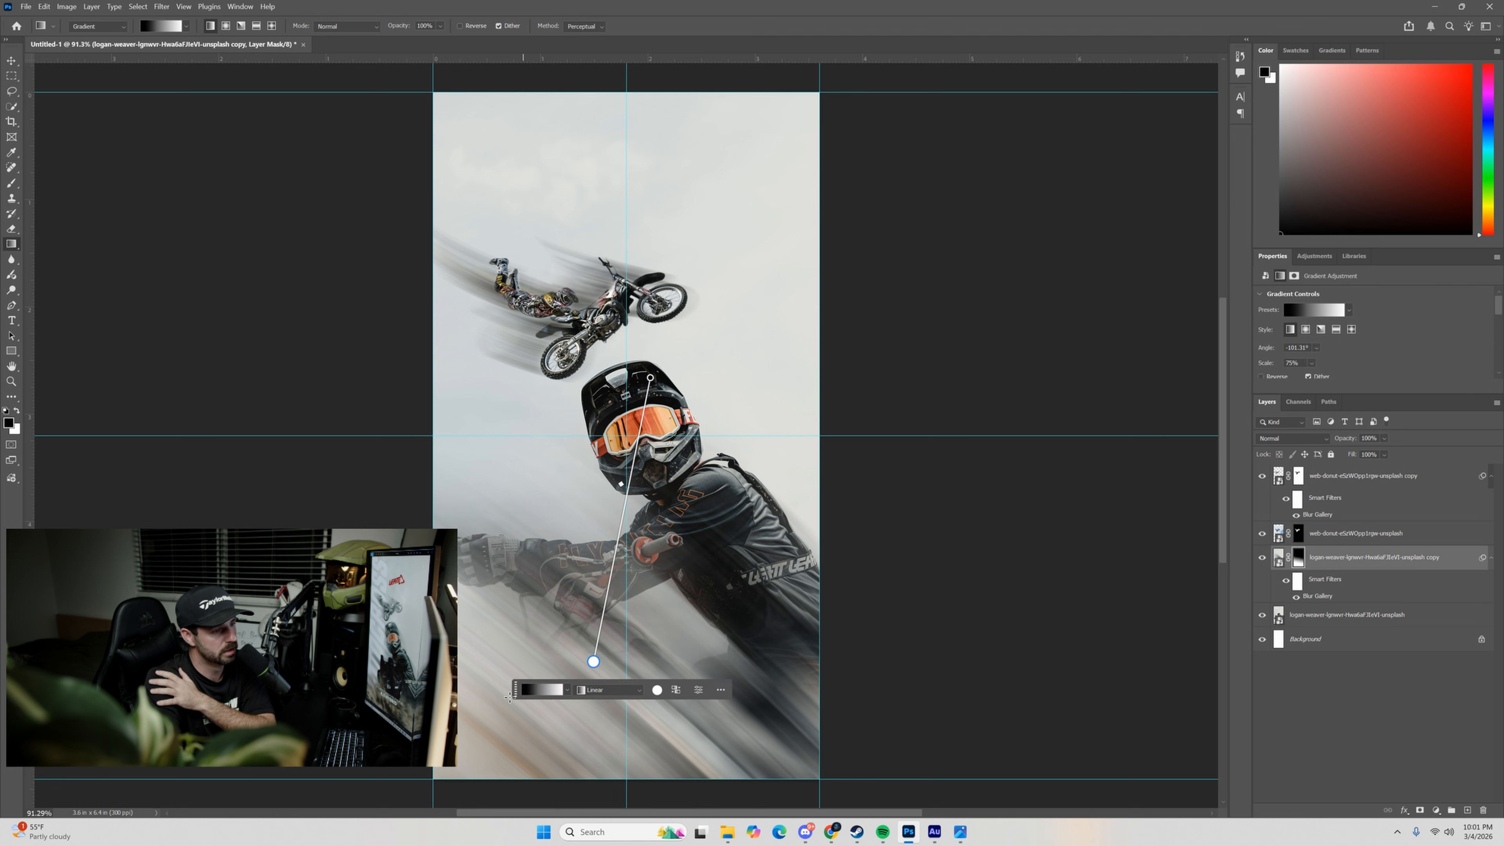
pyautogui.moveTo(518, 734); pyautogui.dragTo(608, 588)
pyautogui.moveTo(671, 456); pyautogui.dragTo(611, 562)
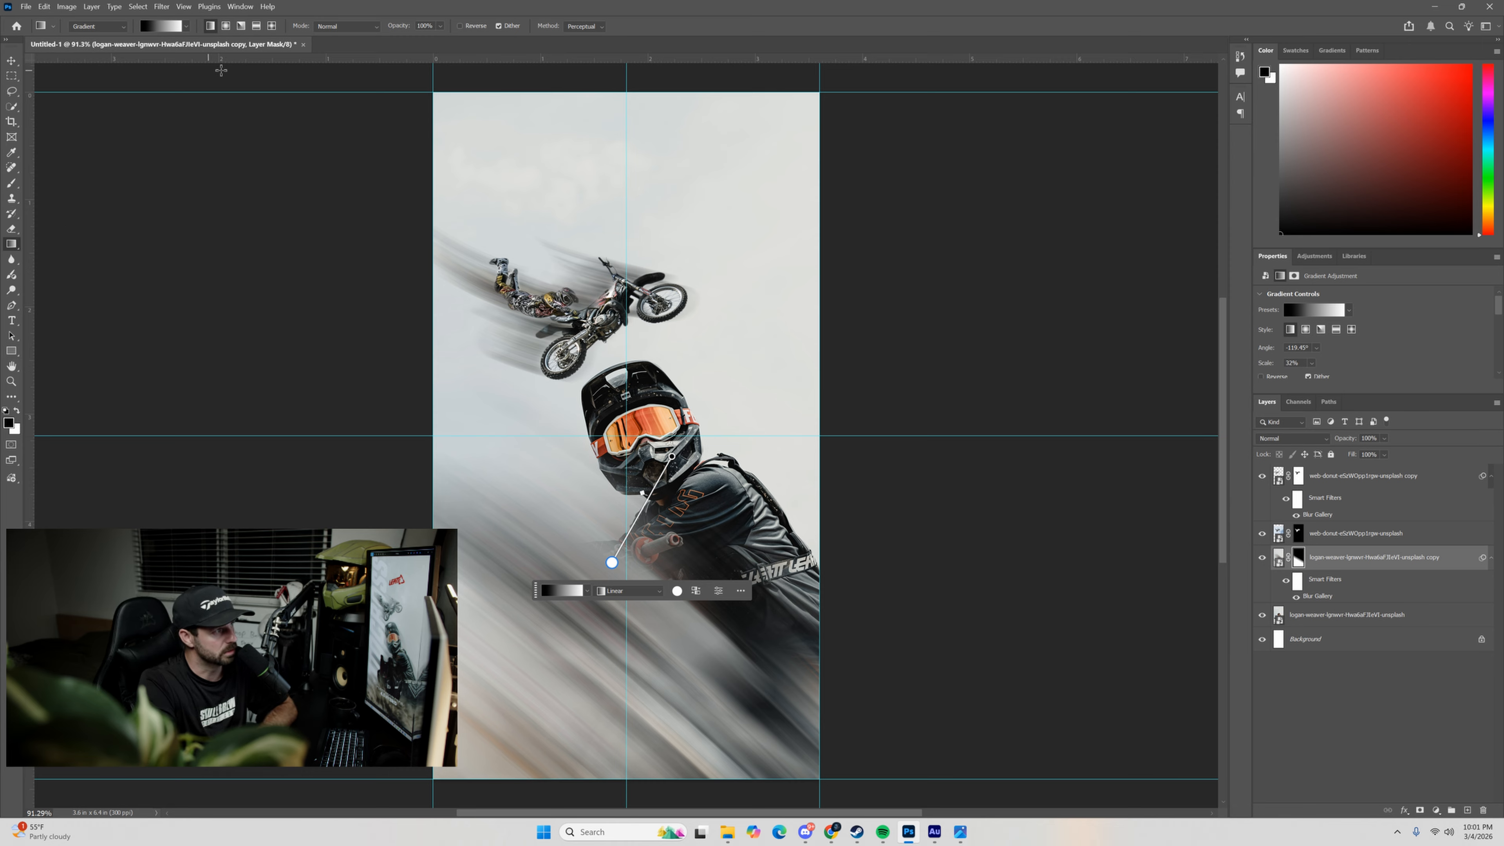
pyautogui.hotkey('ctrl', 'z')
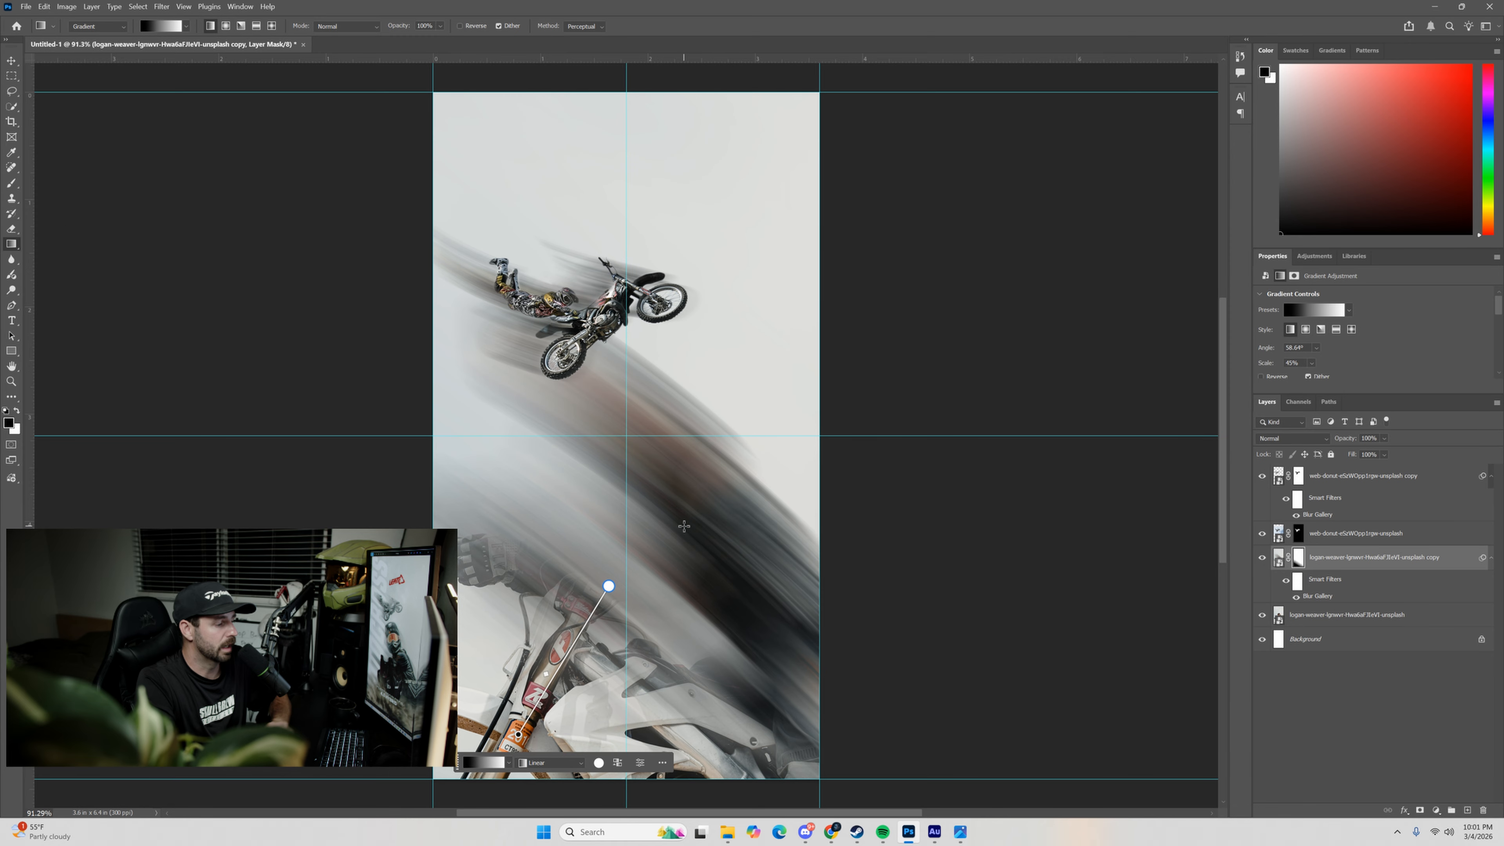
pyautogui.hotkey('ctrl', 'z')
pyautogui.hotkey('ctrl', 'z')
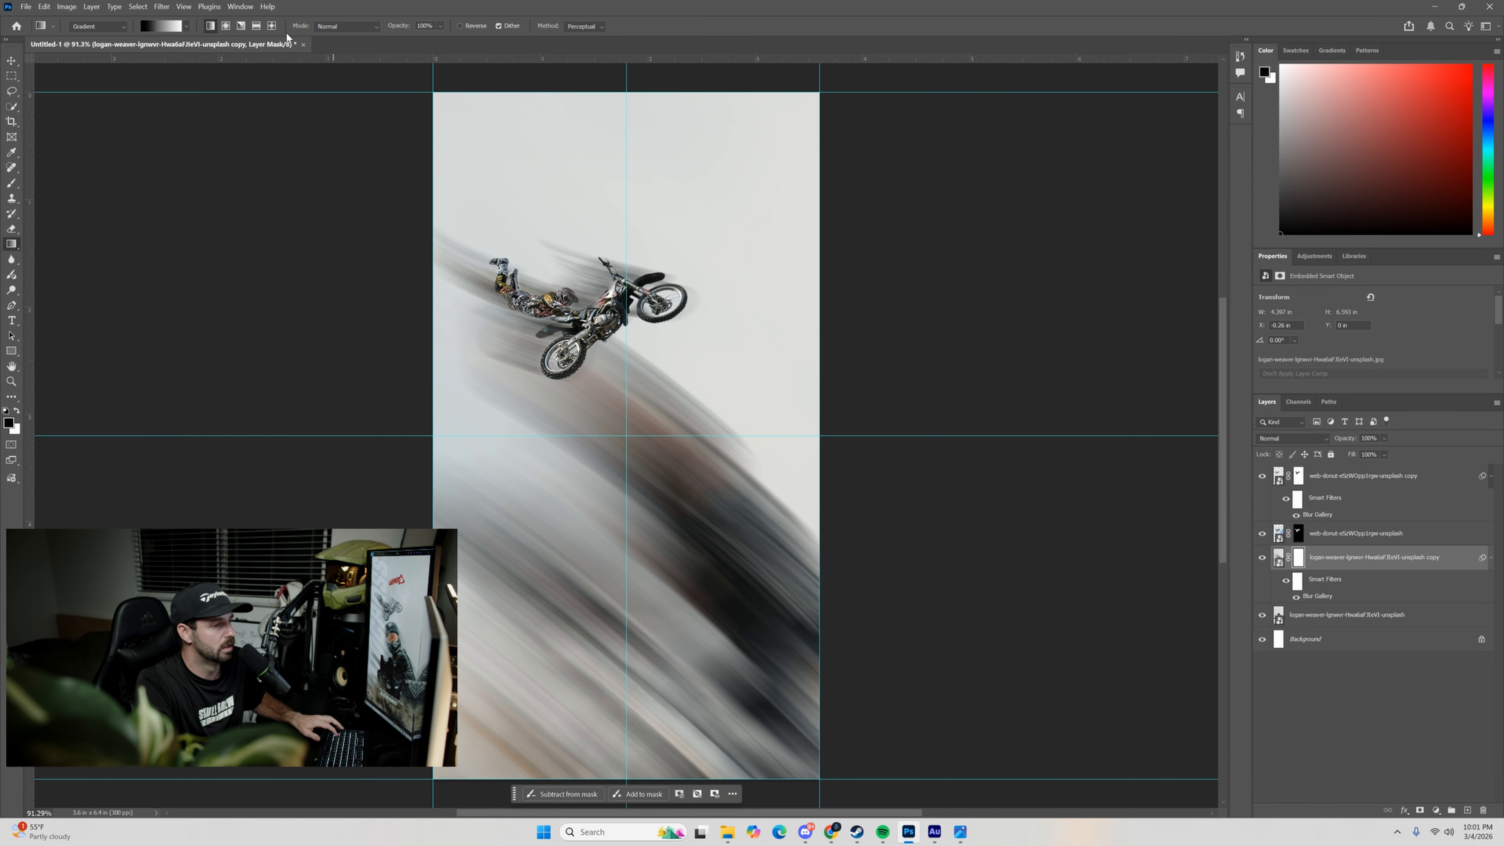
# Apply a reflected black-to-white gradient to the mask diagonally across the foreground rider's helmet and torso, with a widened black band.
pyautogui.click(254, 26)
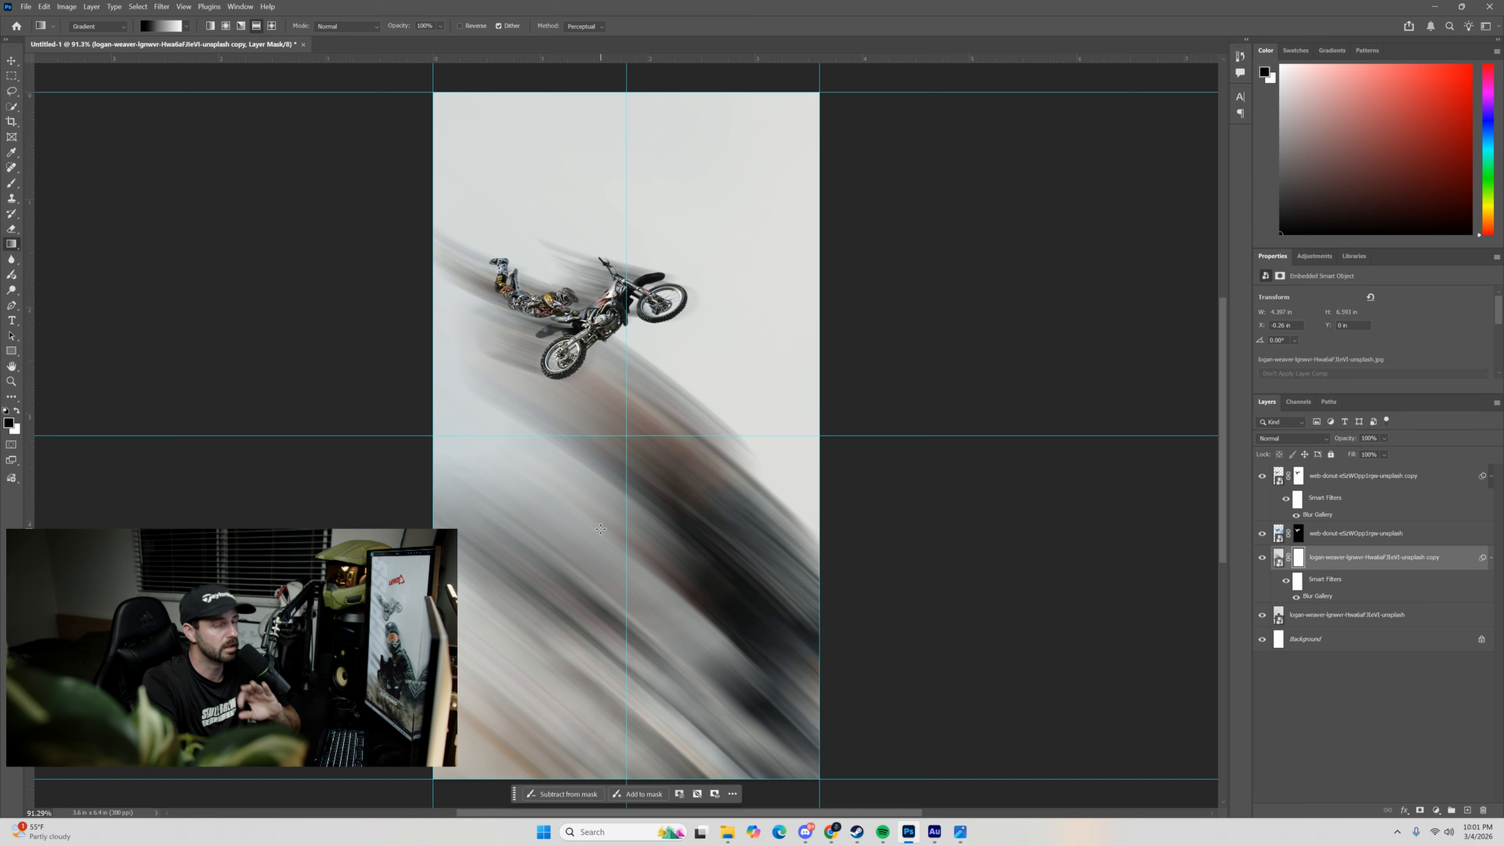
pyautogui.moveTo(645, 549); pyautogui.dragTo(732, 437)
pyautogui.hotkey('ctrl', 'z')
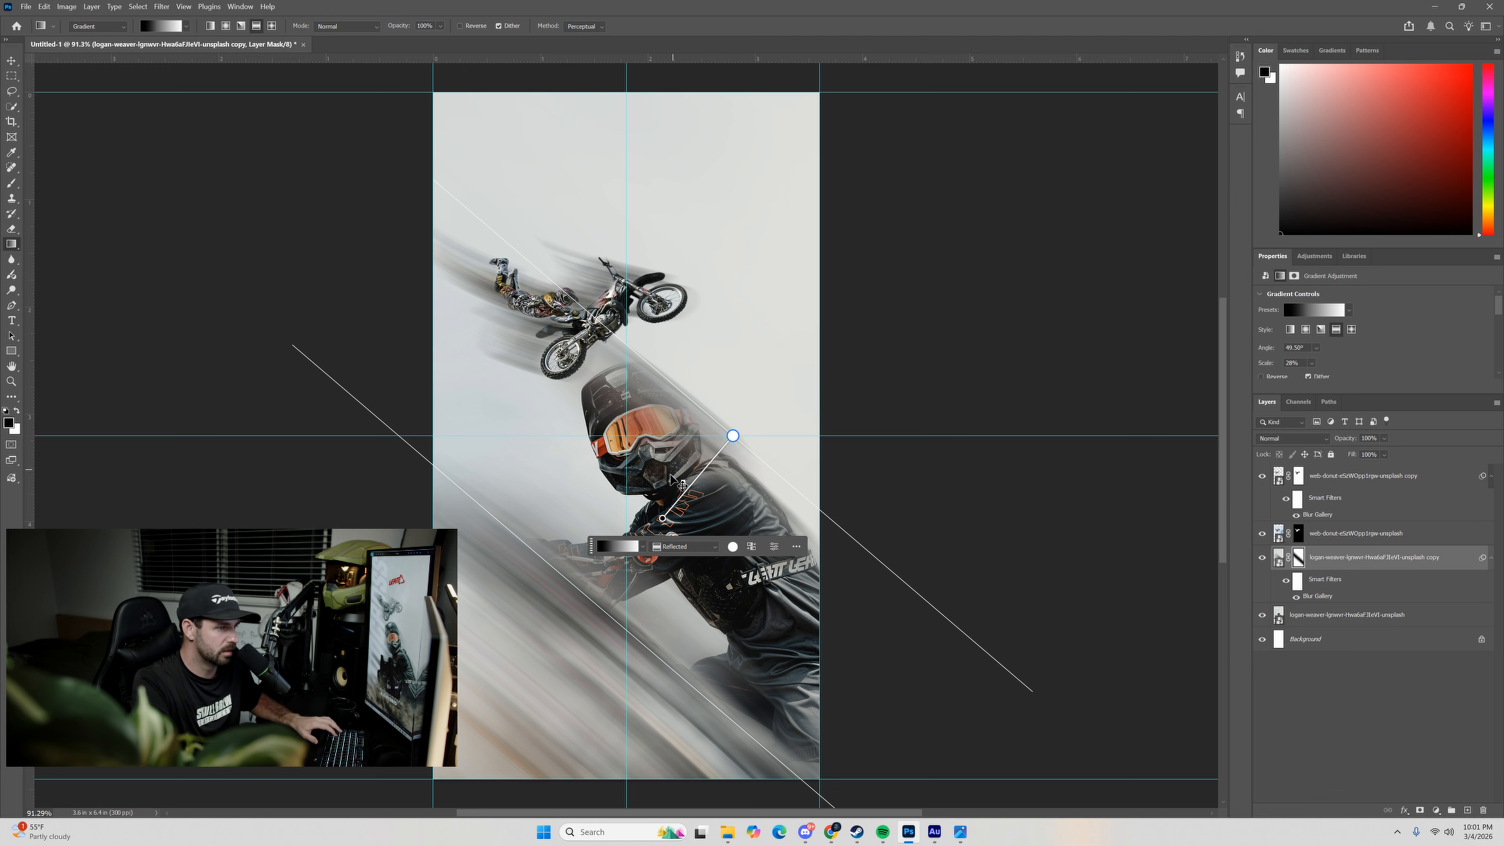
pyautogui.hotkey('ctrl', 'z')
pyautogui.moveTo(638, 477); pyautogui.dragTo(700, 389)
pyautogui.hotkey('ctrl', 'z')
pyautogui.hotkey('ctrl', 'z')
pyautogui.hotkey('ctrl', 'z')
pyautogui.moveTo(634, 445); pyautogui.dragTo(680, 385)
pyautogui.hotkey('ctrl', 'z')
pyautogui.moveTo(656, 458)
pyautogui.mouseDown()
pyautogui.moveTo(718, 391)
pyautogui.moveTo(658, 458)
pyautogui.mouseUp()
pyautogui.click(682, 425)
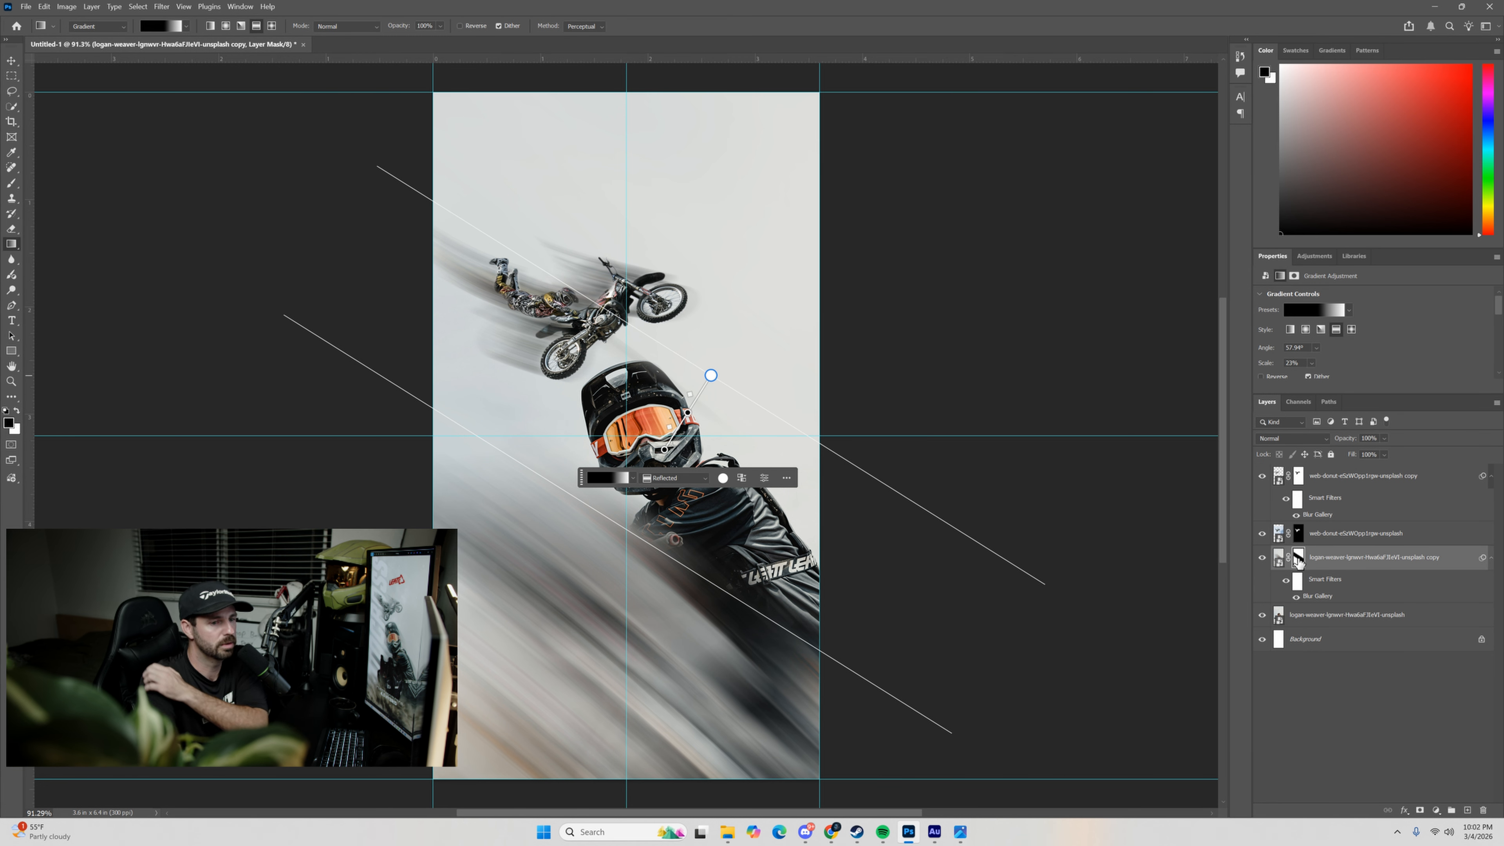
# Paint black on the mask over the rider's forearm and handlebar grip with a soft 322 px brush at 0% hardness.
pyautogui.click(1298, 559)
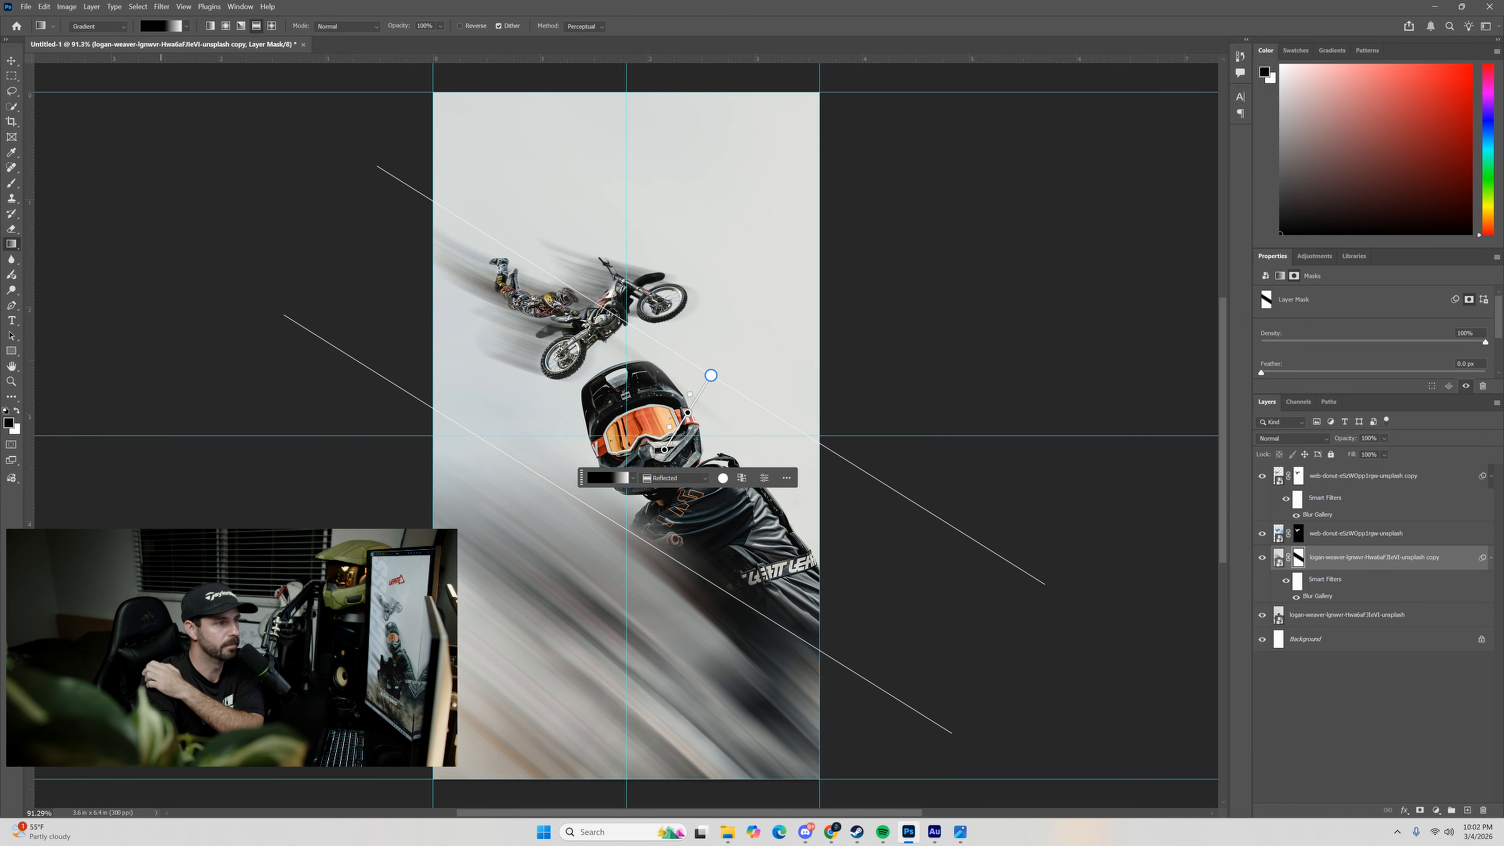
pyautogui.click(12, 183)
pyautogui.click(85, 27)
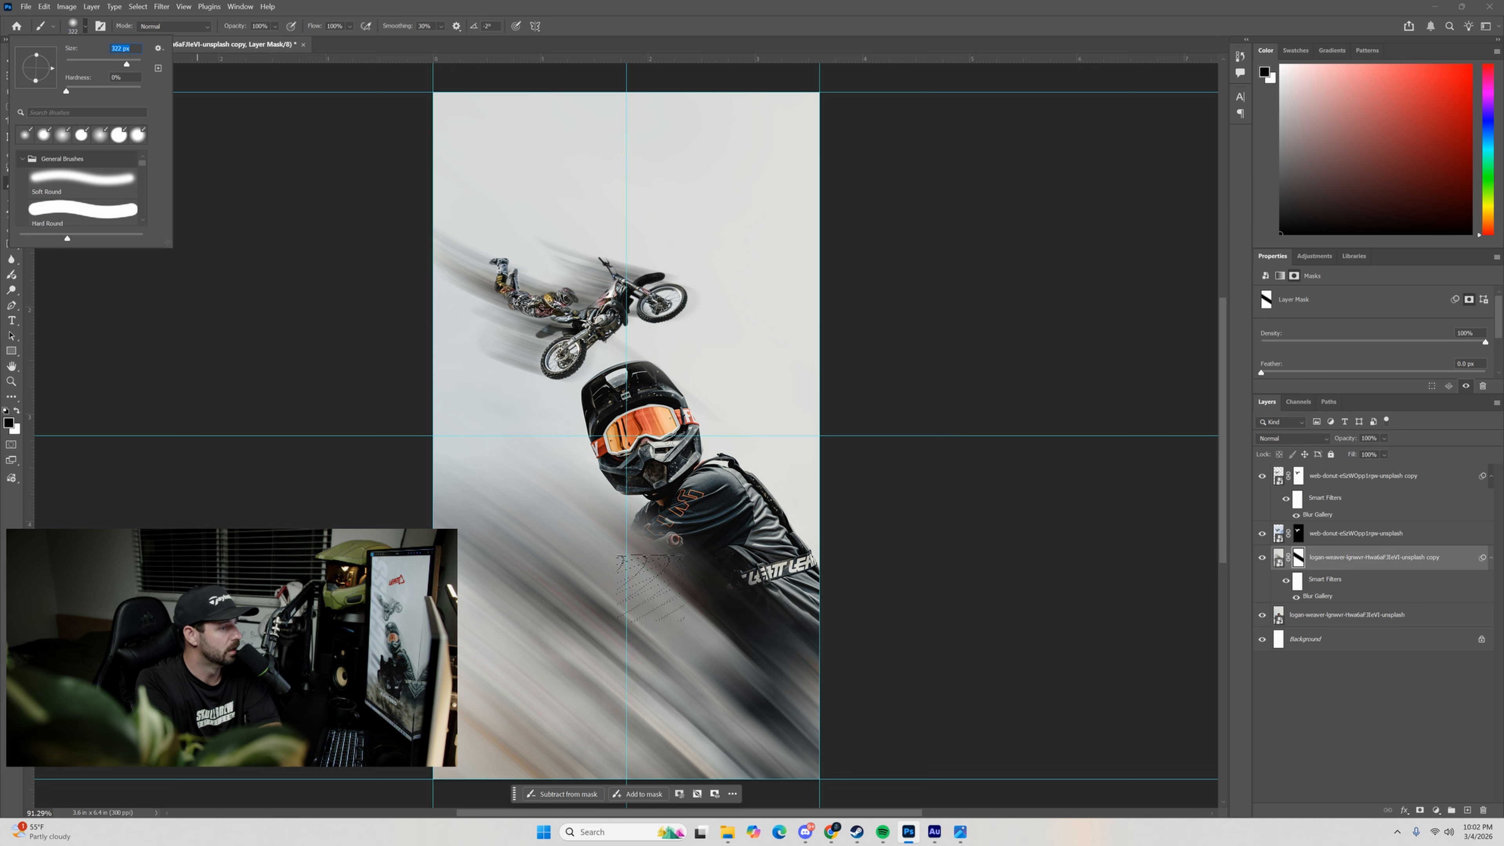
pyautogui.moveTo(651, 586); pyautogui.dragTo(630, 551)
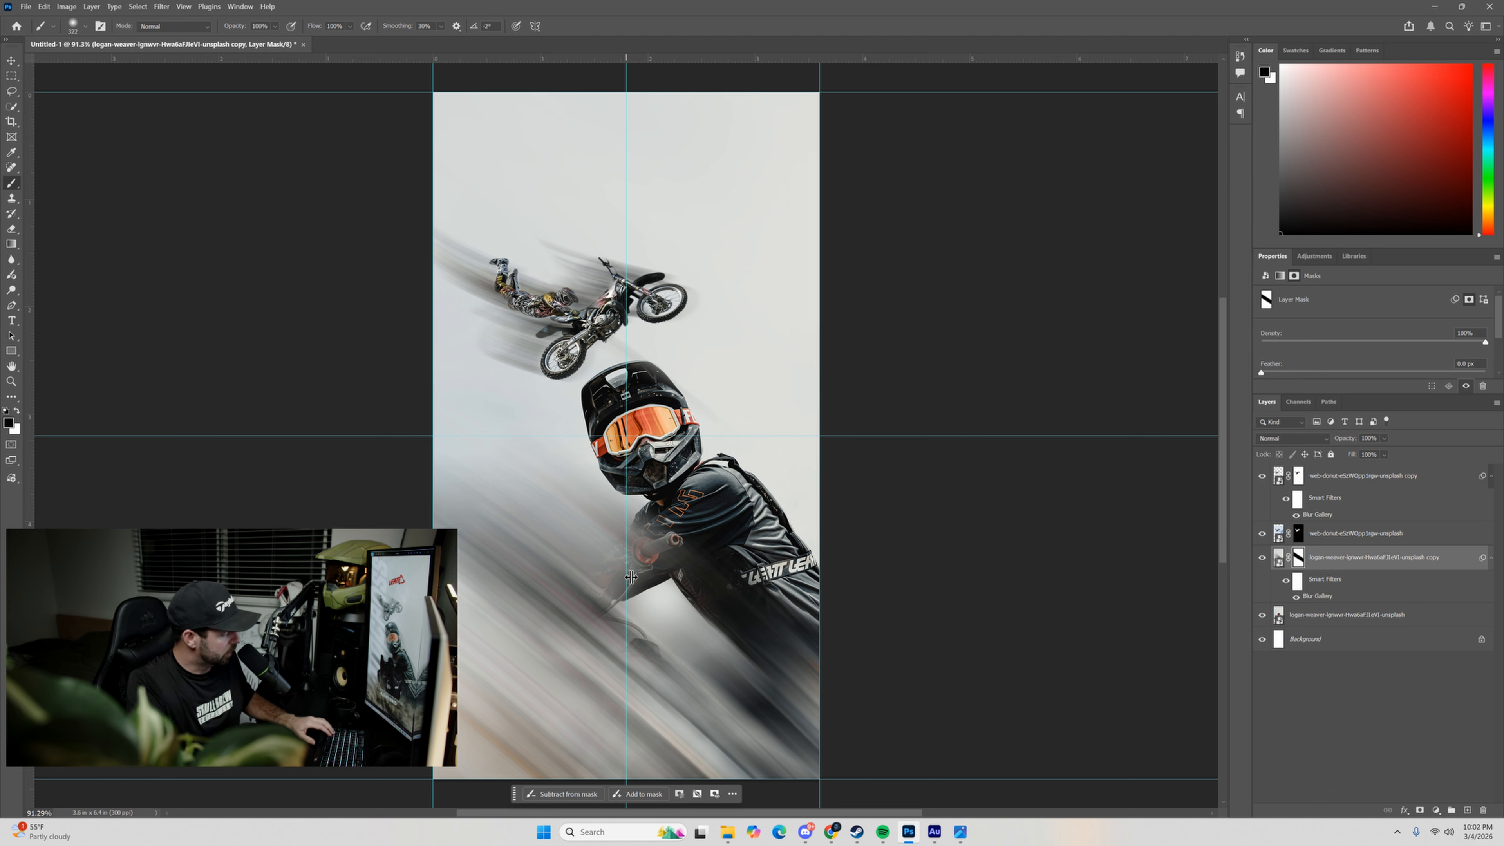
pyautogui.click(654, 598)
pyautogui.click(640, 566)
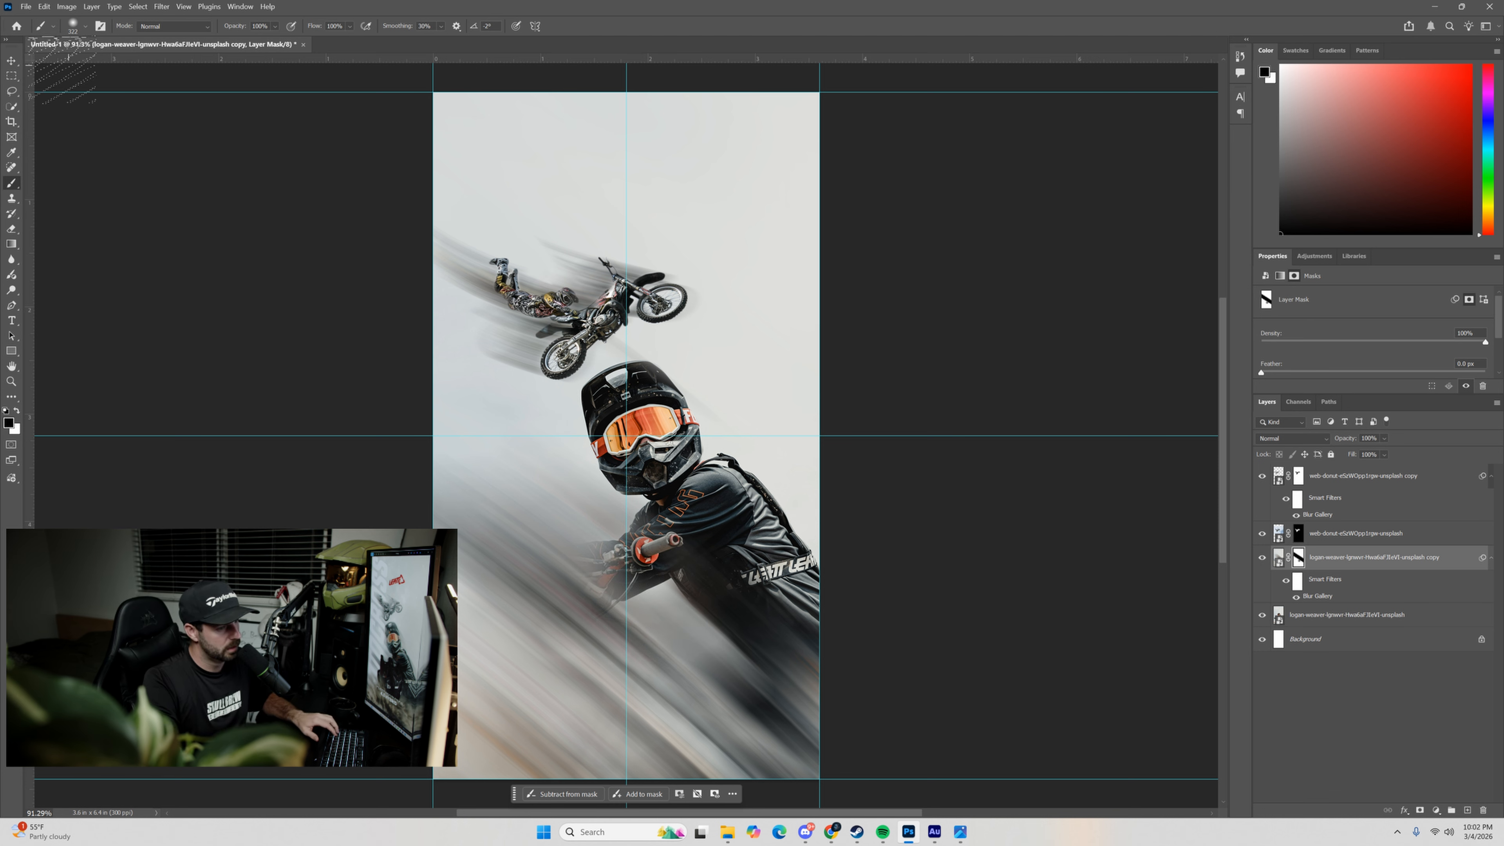
# Mask the blur off the handlebars, front of the bike, rider's leg and jersey edge with a soft 177 px black brush.
pyautogui.click(84, 26)
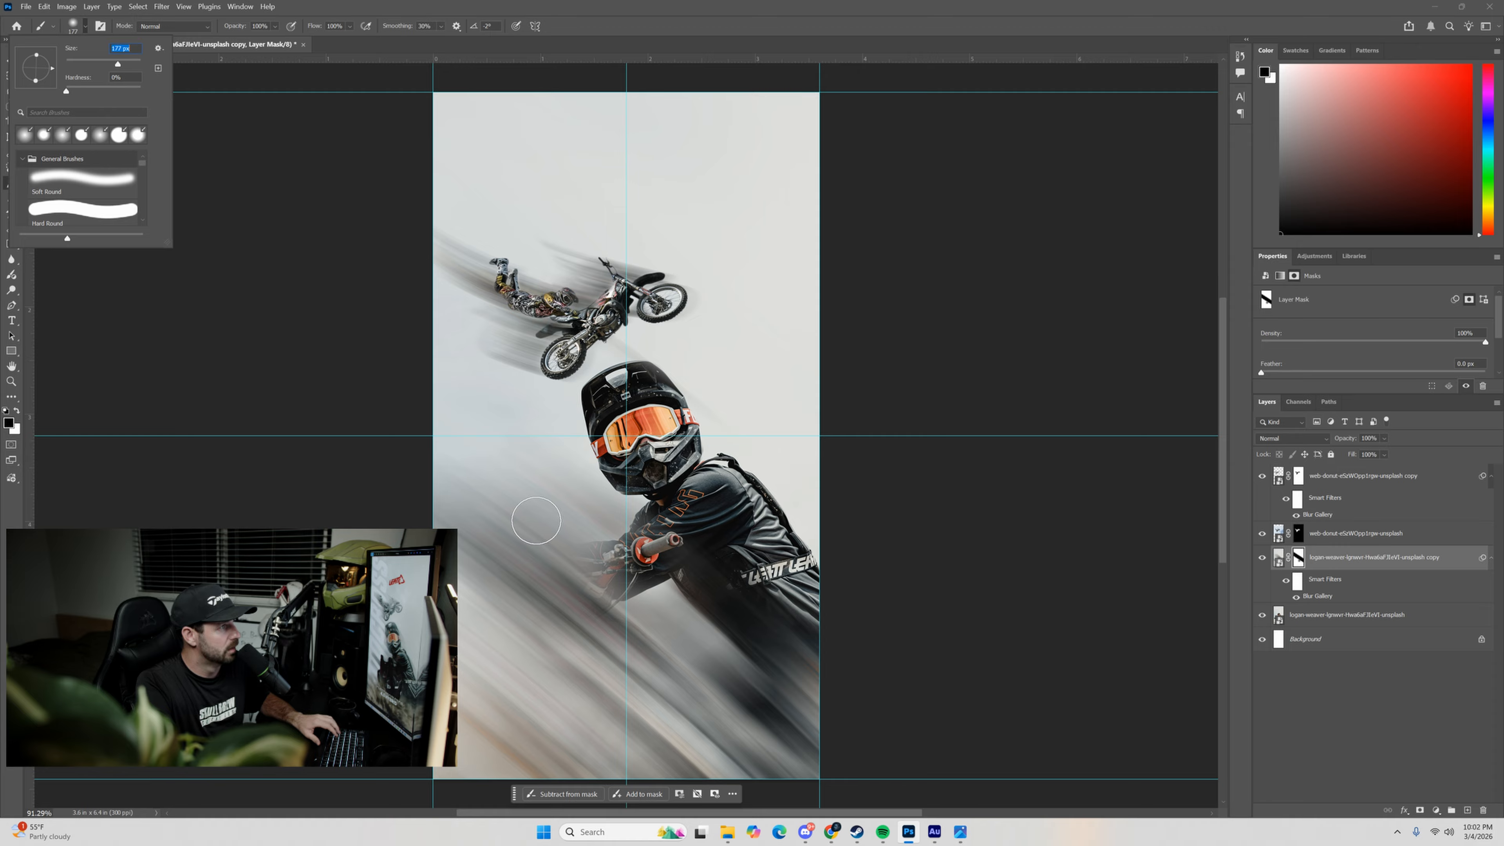
pyautogui.moveTo(625, 563)
pyautogui.mouseDown()
pyautogui.moveTo(542, 596)
pyautogui.moveTo(584, 572)
pyautogui.moveTo(538, 631)
pyautogui.moveTo(547, 651)
pyautogui.moveTo(577, 586)
pyautogui.moveTo(543, 656)
pyautogui.moveTo(583, 637)
pyautogui.moveTo(592, 694)
pyautogui.moveTo(663, 745)
pyautogui.moveTo(627, 700)
pyautogui.moveTo(686, 752)
pyautogui.moveTo(652, 705)
pyautogui.moveTo(737, 727)
pyautogui.moveTo(632, 700)
pyautogui.mouseUp()
pyautogui.moveTo(739, 736)
pyautogui.mouseDown()
pyautogui.moveTo(804, 762)
pyautogui.moveTo(746, 725)
pyautogui.moveTo(786, 783)
pyautogui.moveTo(654, 736)
pyautogui.moveTo(638, 751)
pyautogui.moveTo(521, 718)
pyautogui.moveTo(531, 698)
pyautogui.moveTo(572, 750)
pyautogui.moveTo(654, 758)
pyautogui.mouseUp()
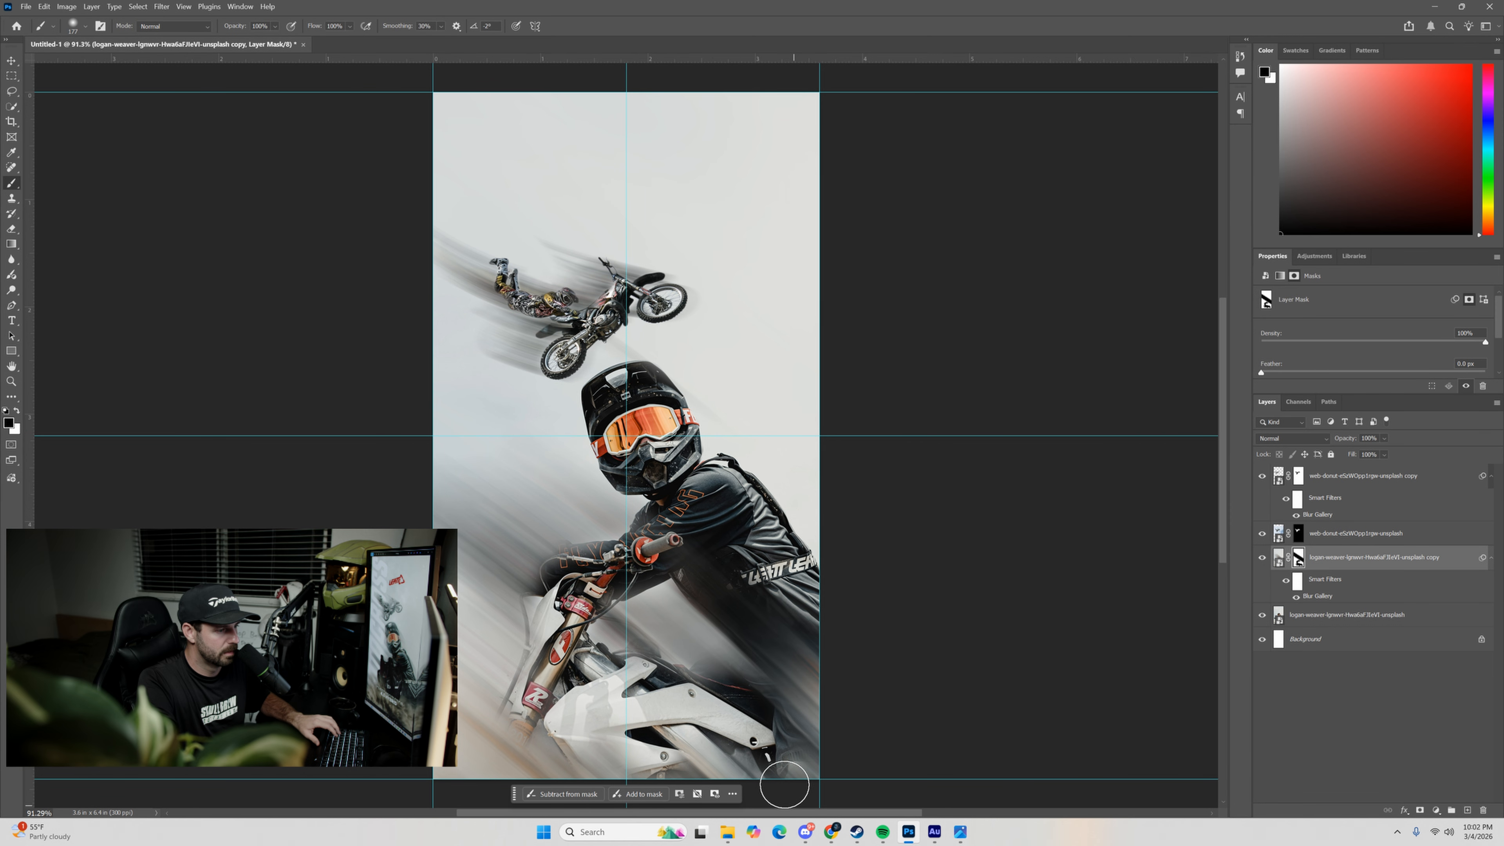
pyautogui.moveTo(797, 616)
pyautogui.mouseDown()
pyautogui.moveTo(727, 485)
pyautogui.moveTo(811, 598)
pyautogui.mouseUp()
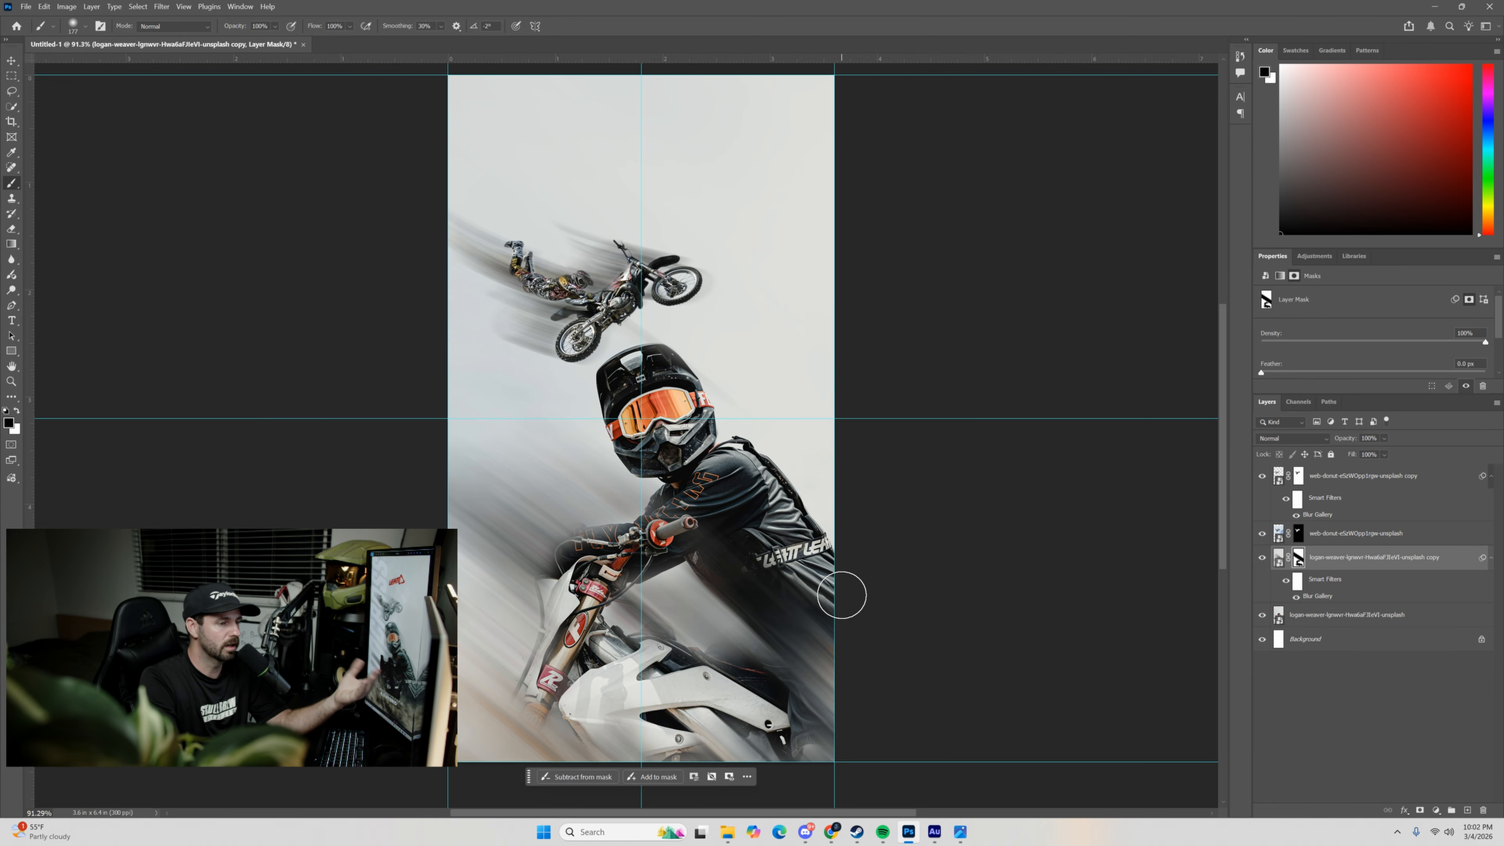
# Place the Leatt-Logo-Vector file from File Explorer's Leatt folder, scaled to 16.36% and centred above the airborne rider.
pyautogui.click(727, 832)
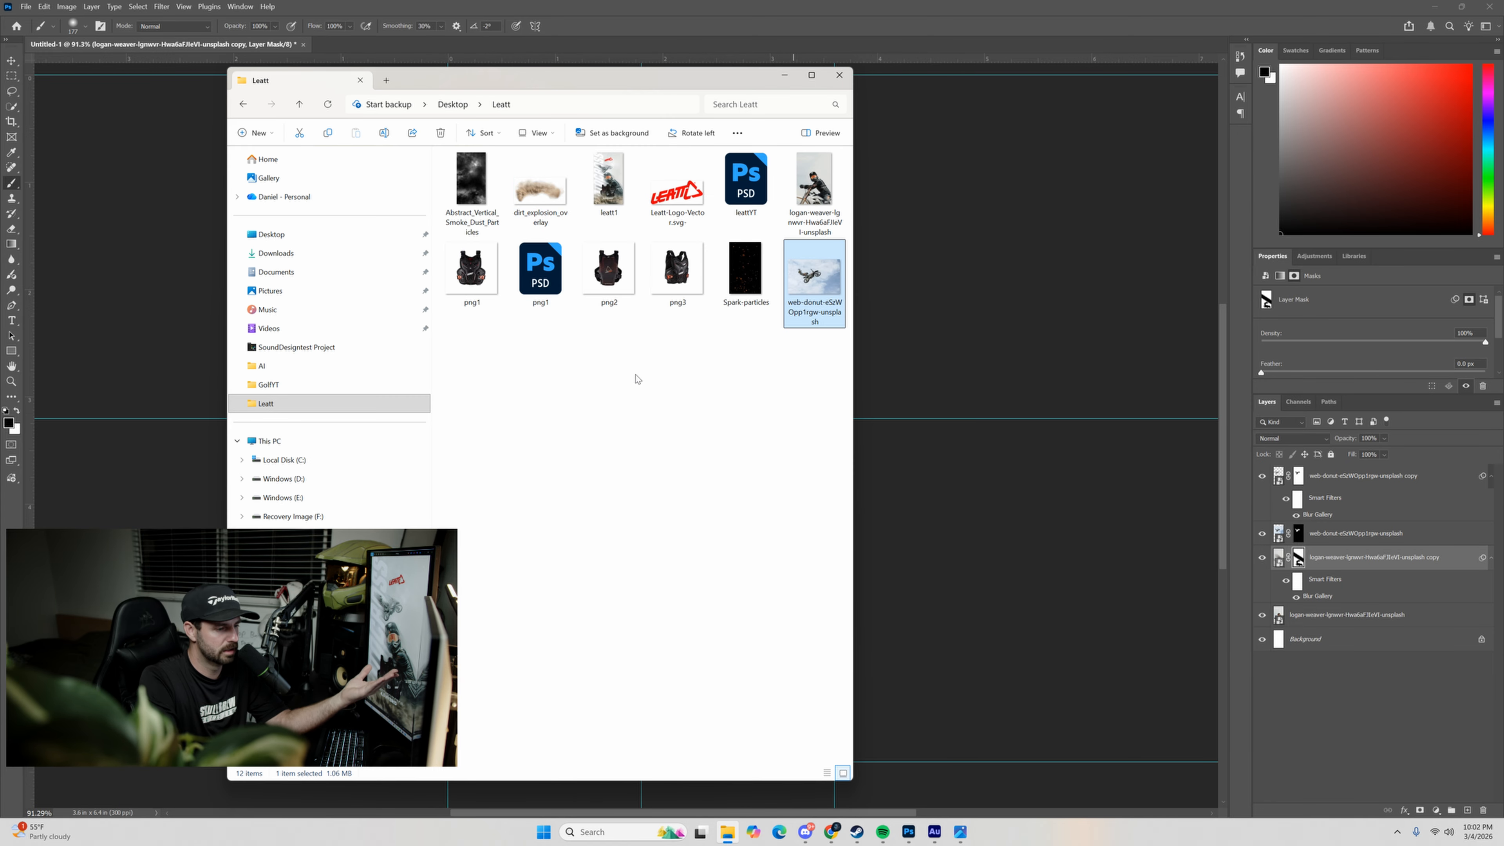
pyautogui.moveTo(680, 190); pyautogui.dragTo(709, 203)
pyautogui.moveTo(1002, 231); pyautogui.dragTo(1000, 228)
pyautogui.moveTo(737, 270); pyautogui.dragTo(746, 176)
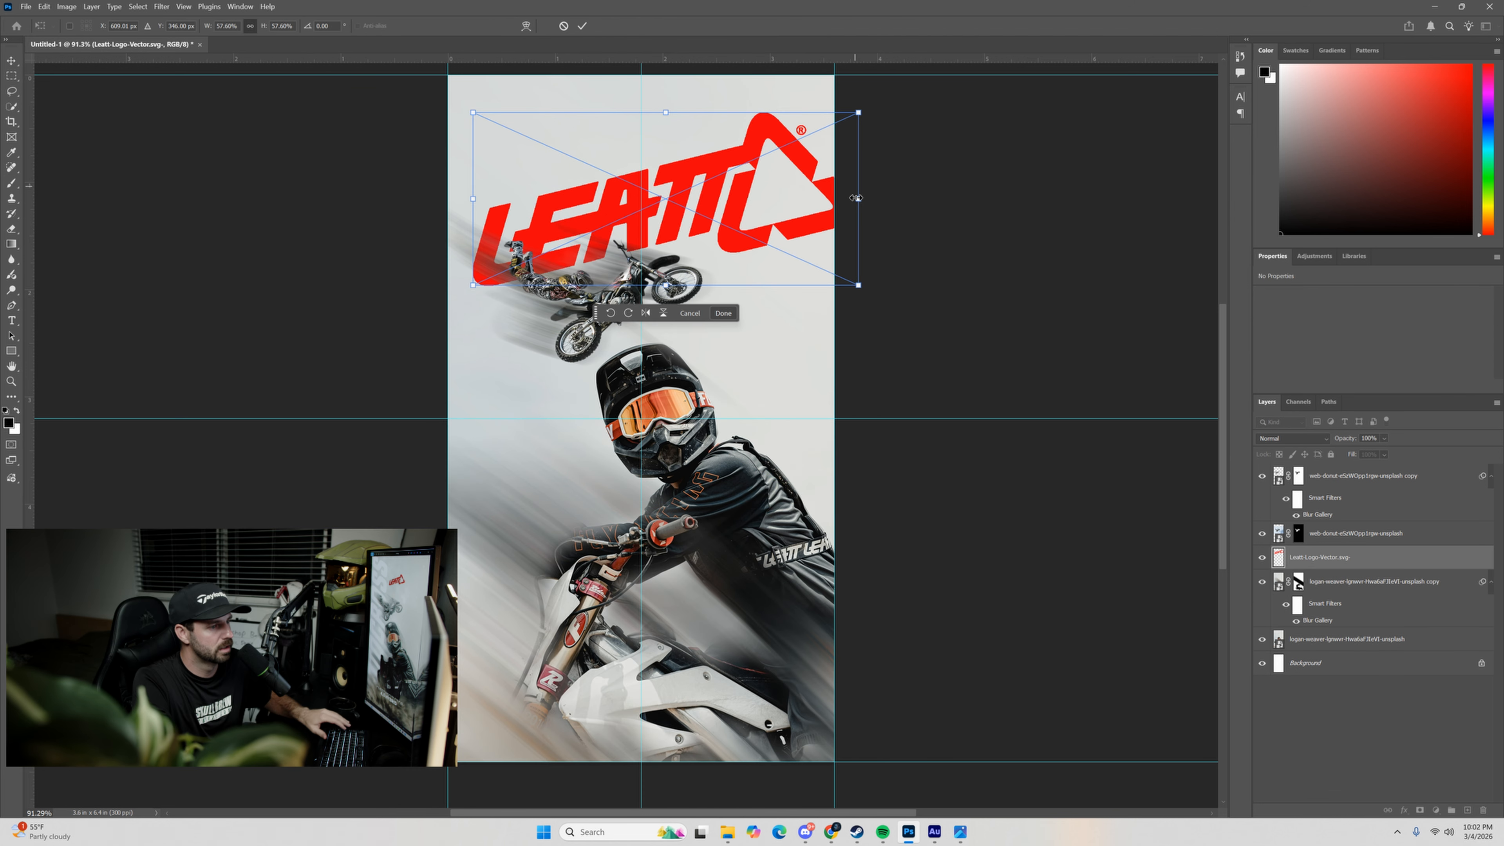
pyautogui.moveTo(859, 200); pyautogui.dragTo(731, 213)
pyautogui.moveTo(699, 214); pyautogui.dragTo(698, 167)
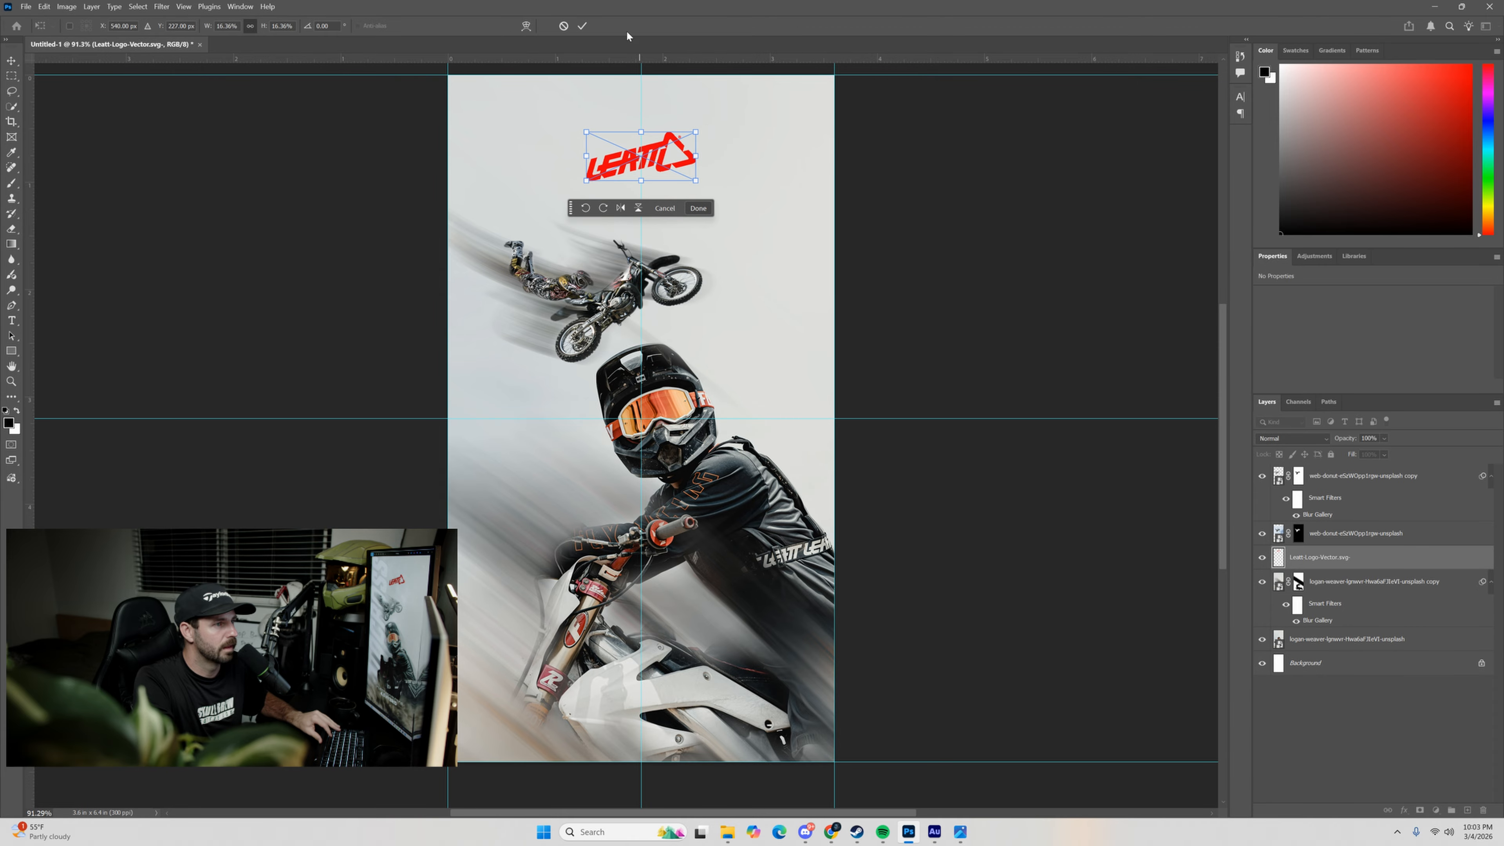
pyautogui.click(583, 26)
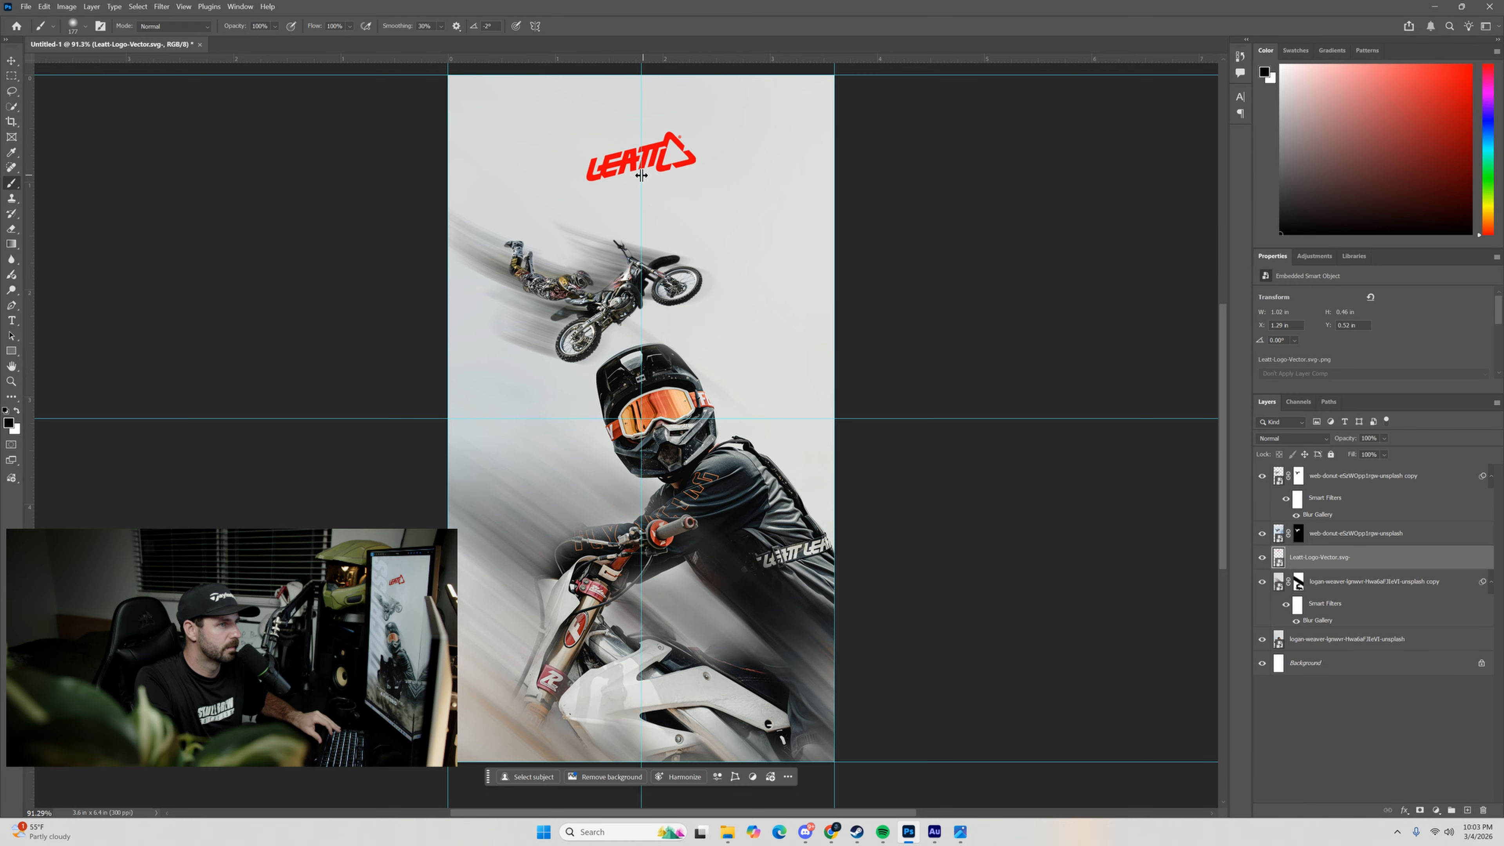
# Scale the Leatt logo down to 14.60% and move it slightly upward on the vertical centre guide.
pyautogui.hotkey('ctrl', 't')
pyautogui.moveTo(695, 156); pyautogui.dragTo(691, 155)
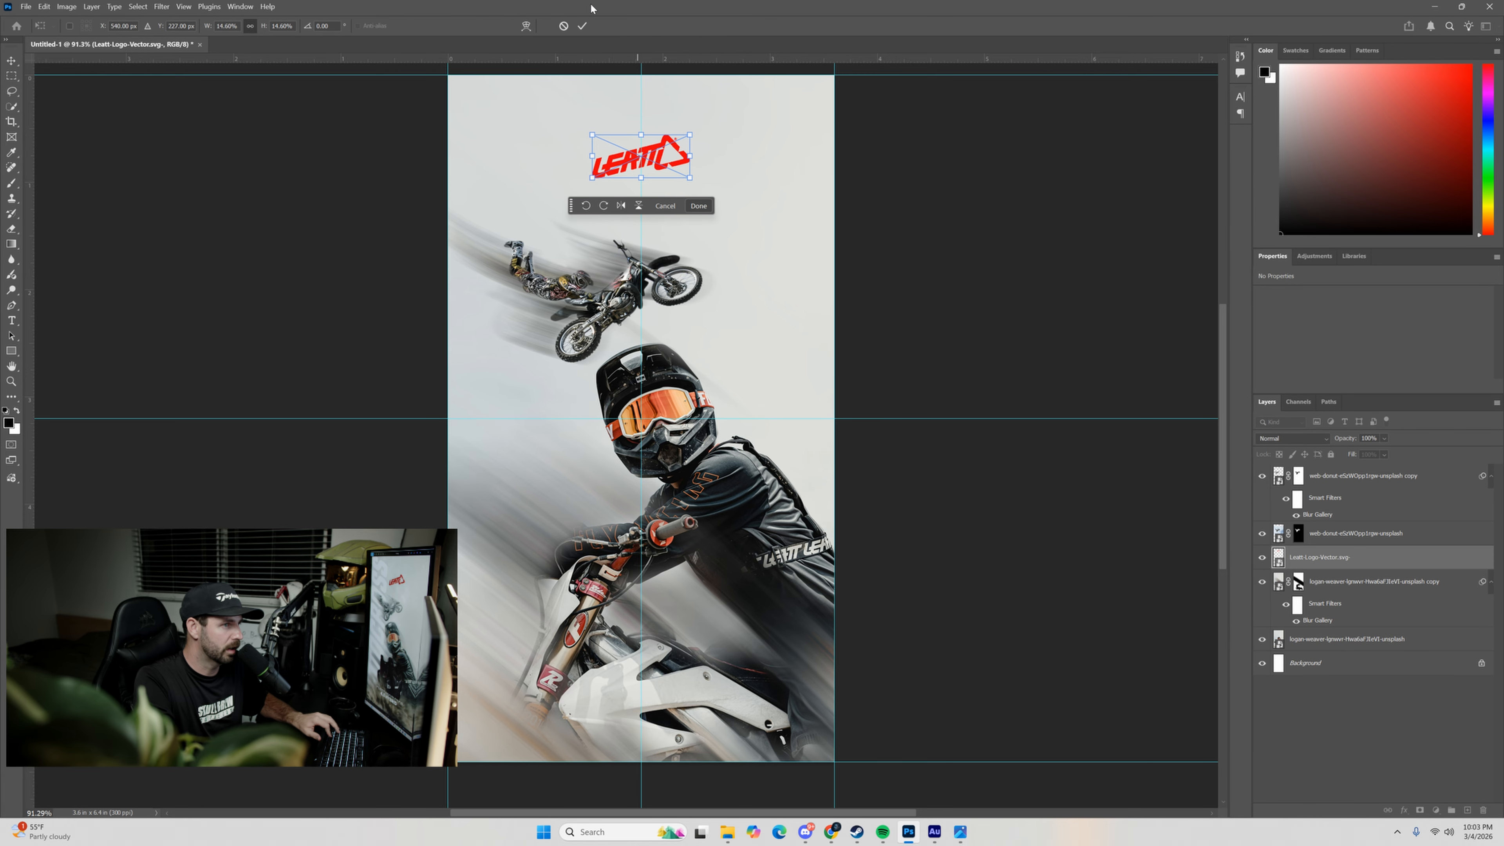
pyautogui.click(583, 27)
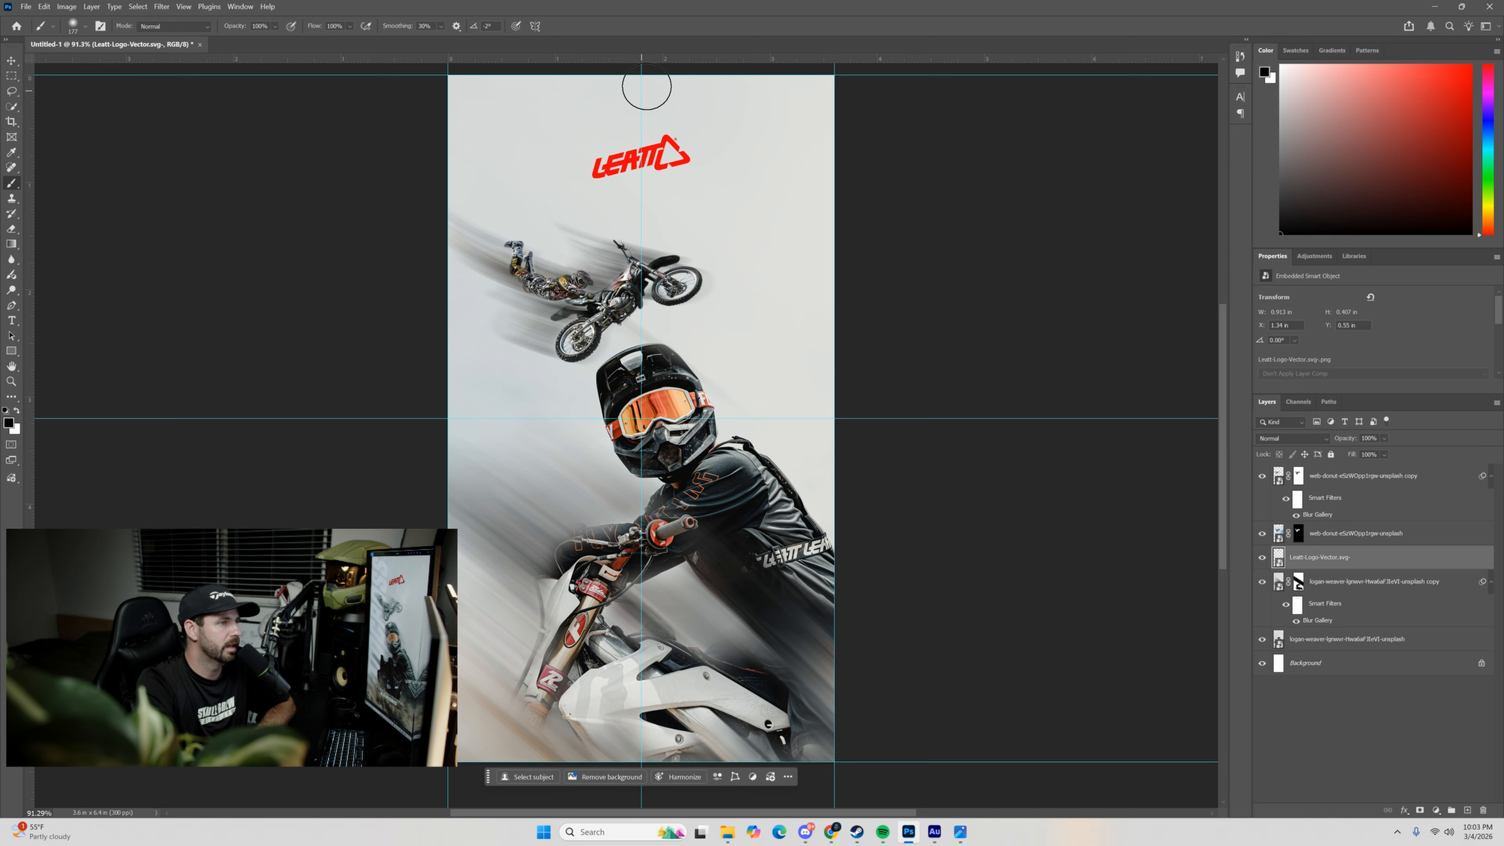
pyautogui.click(11, 60)
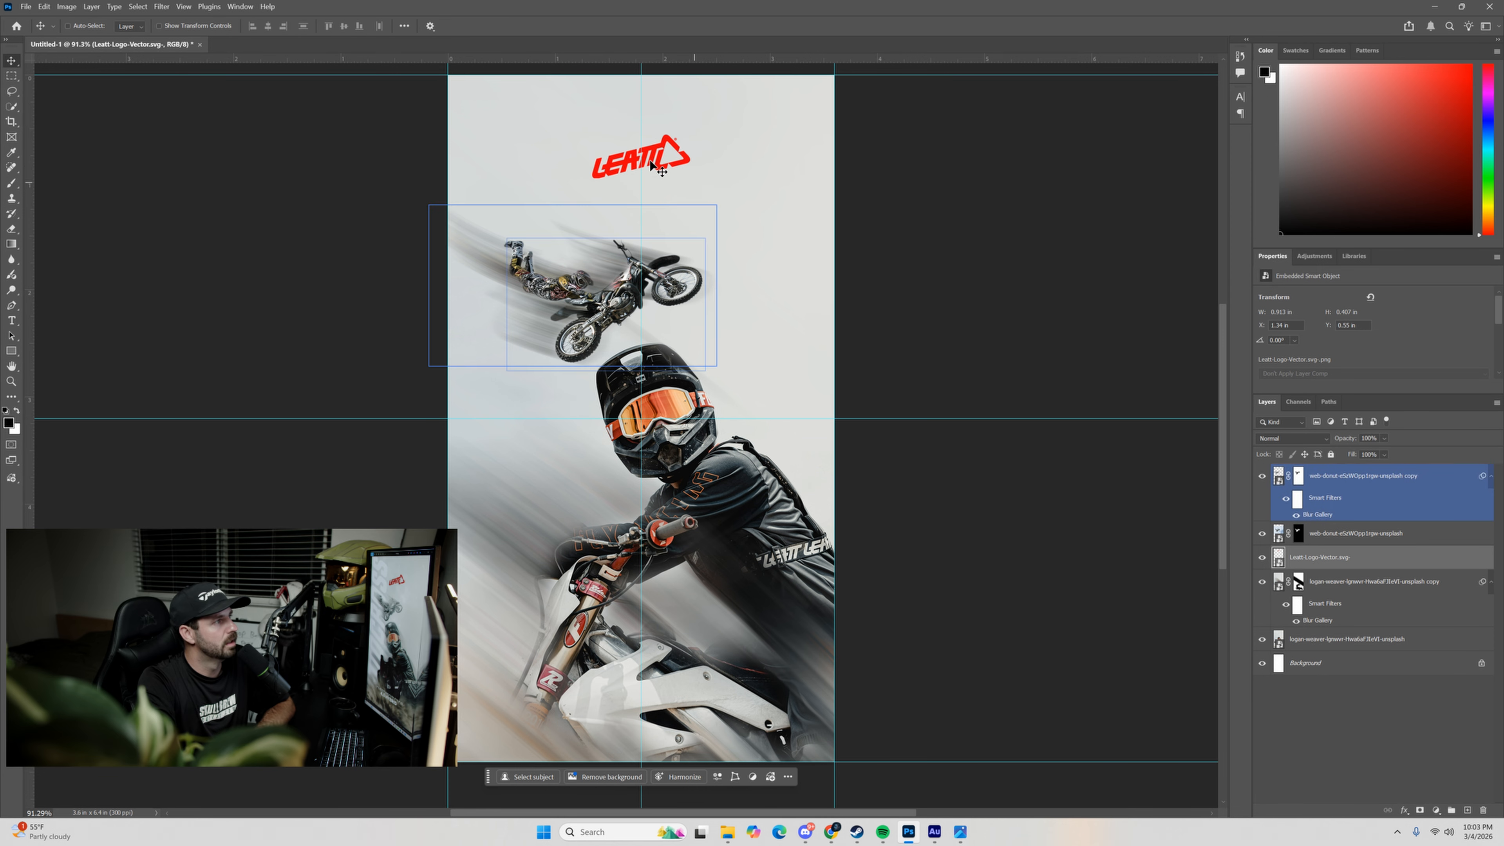
pyautogui.moveTo(666, 170); pyautogui.dragTo(666, 172)
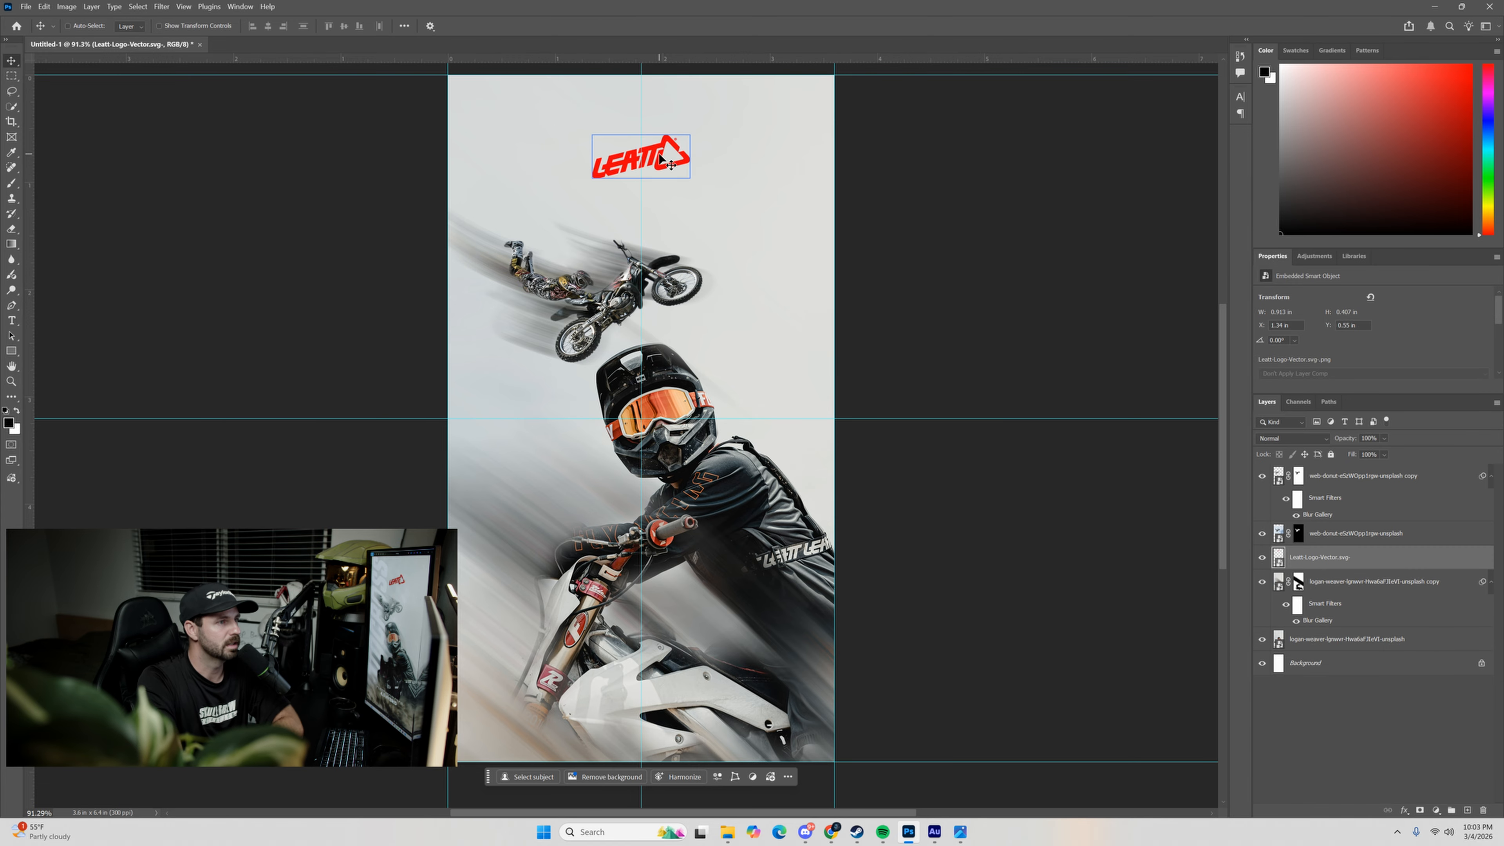
pyautogui.moveTo(660, 154); pyautogui.dragTo(669, 151)
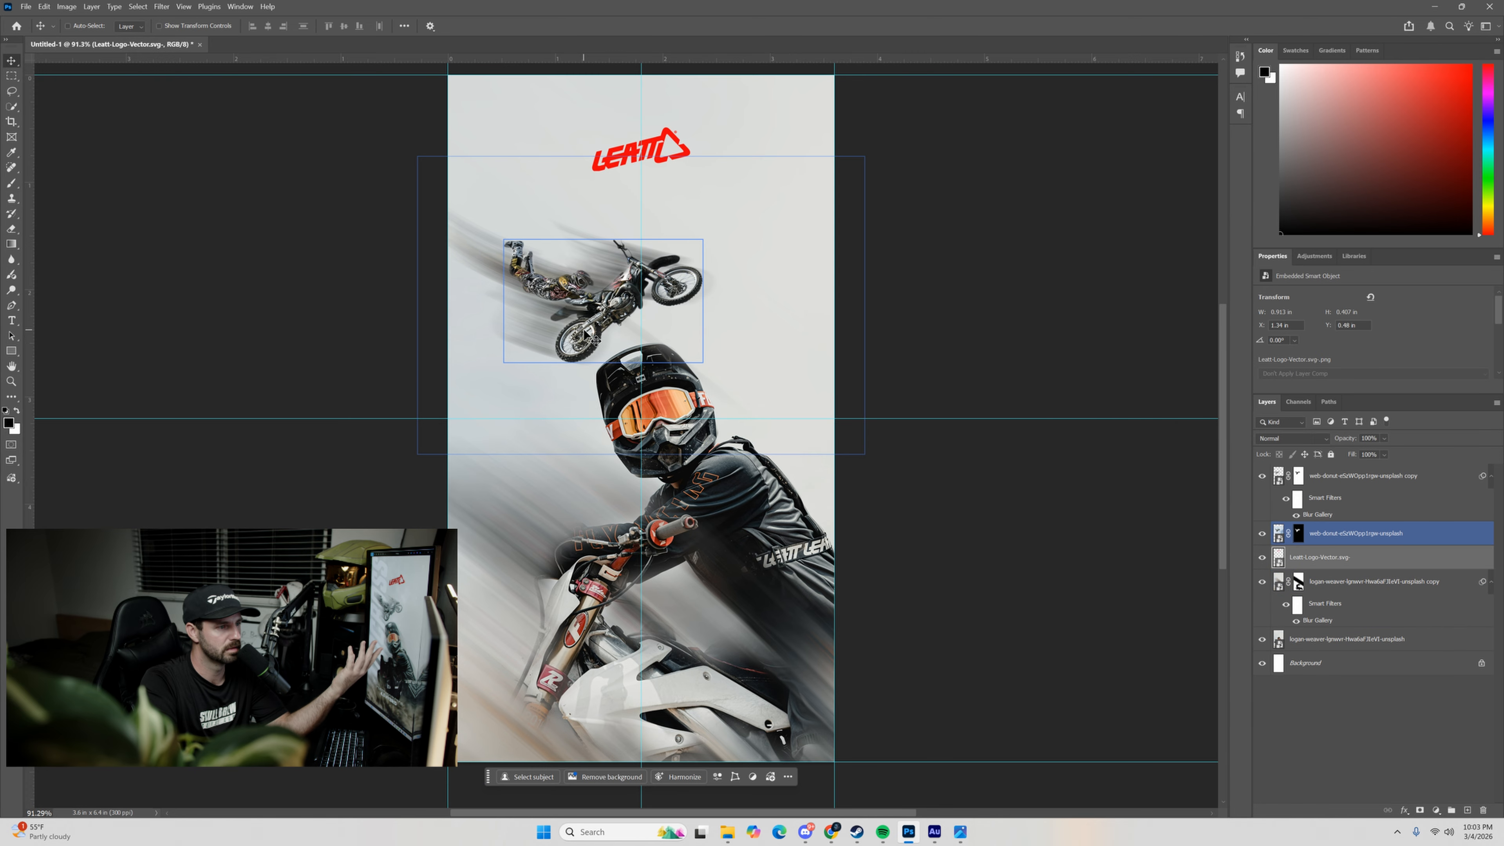
# Fully desaturate the unblurred airborne rider layer with a Hue/Saturation adjustment at -100 Saturation.
pyautogui.click(1255, 536)
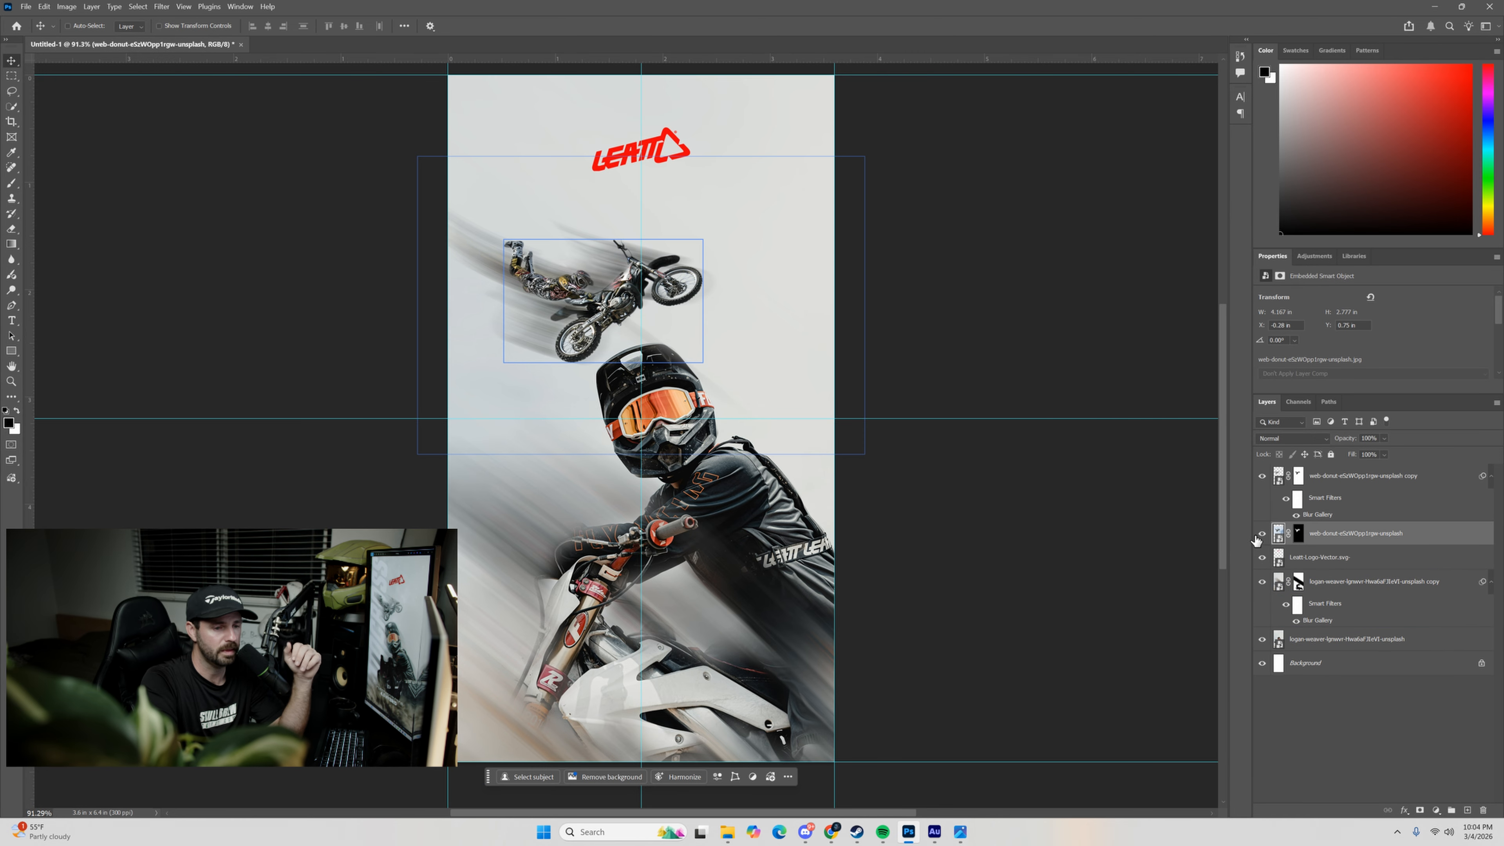
pyautogui.click(1262, 534)
pyautogui.click(1261, 534)
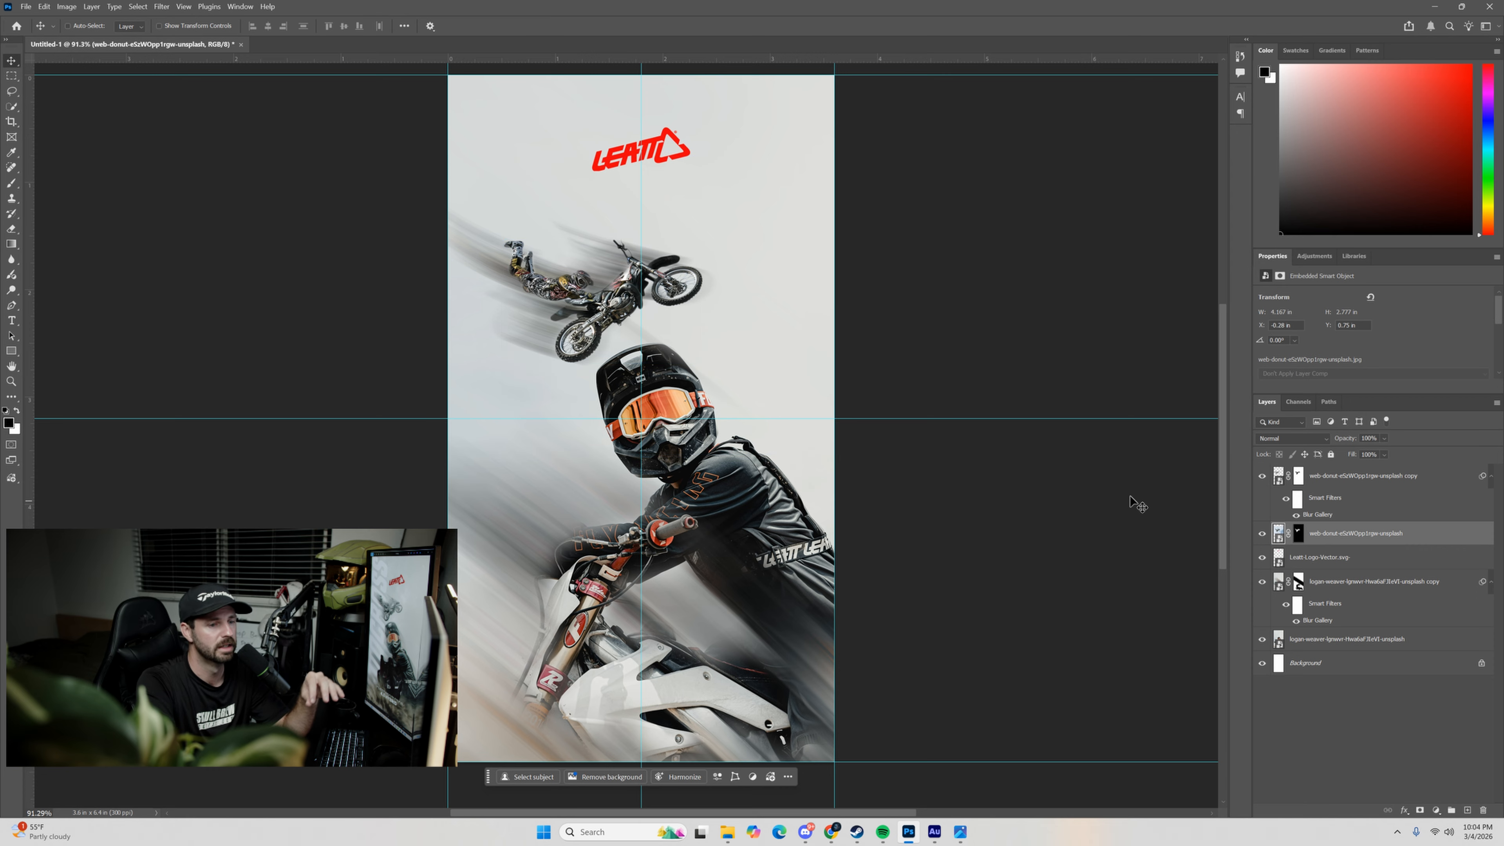
pyautogui.click(66, 6)
pyautogui.moveTo(79, 43)
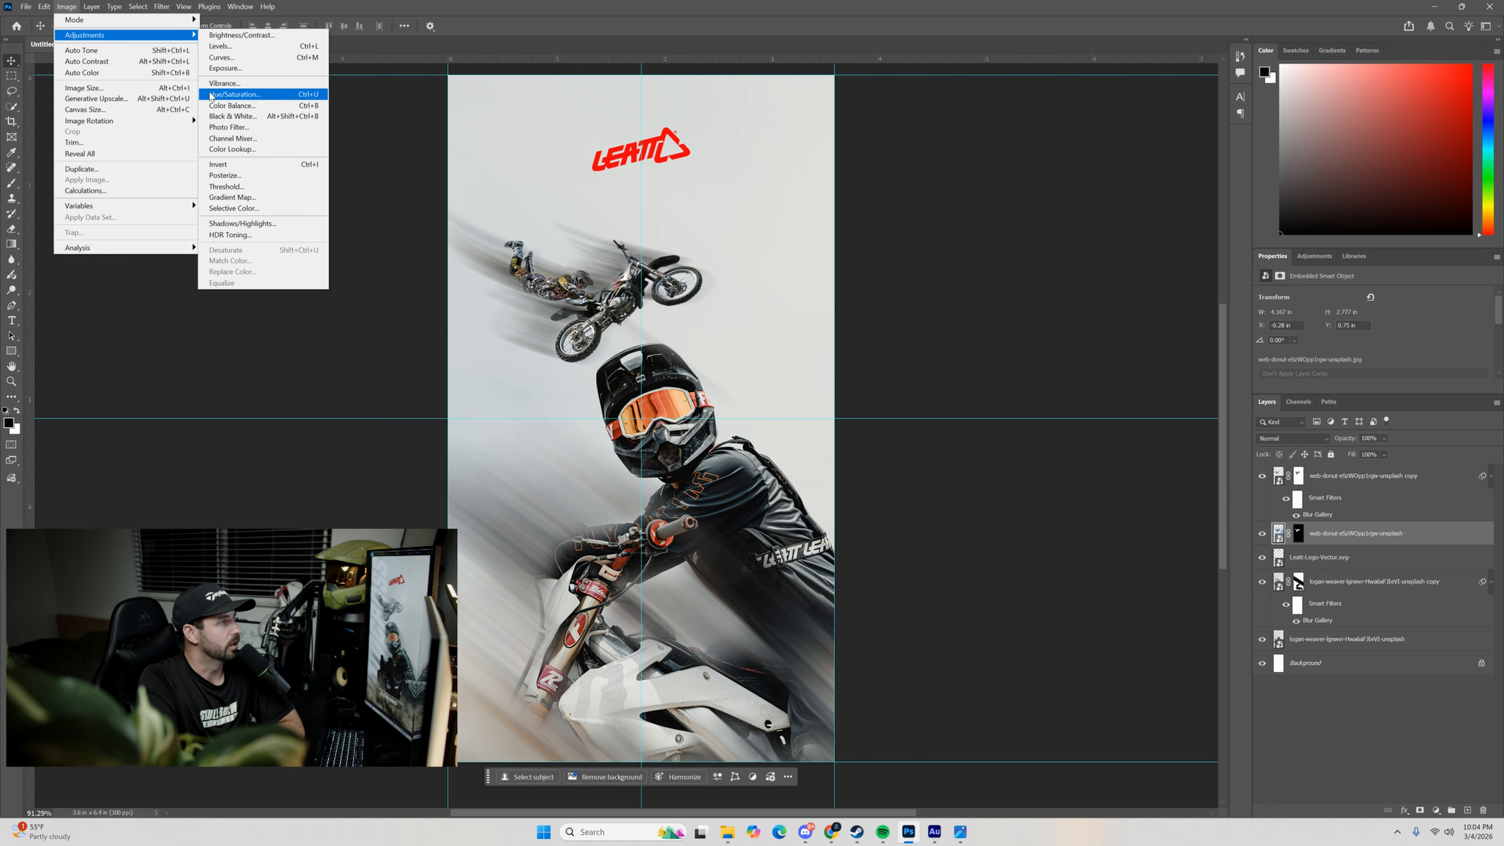
pyautogui.click(222, 96)
pyautogui.moveTo(895, 300); pyautogui.dragTo(949, 274)
pyautogui.moveTo(1001, 395); pyautogui.dragTo(900, 404)
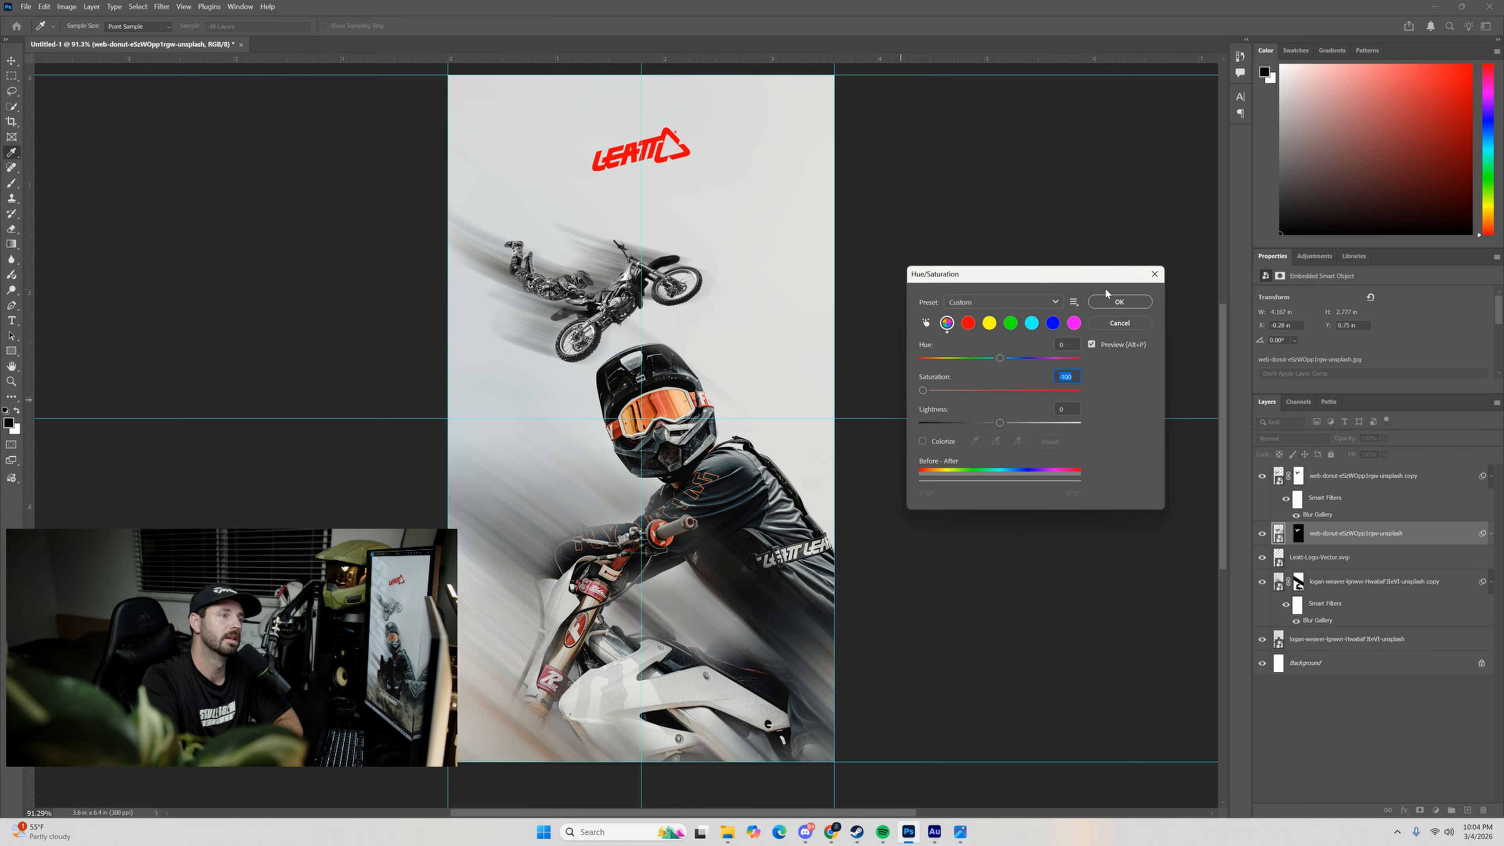
pyautogui.click(1118, 302)
pyautogui.press('v')
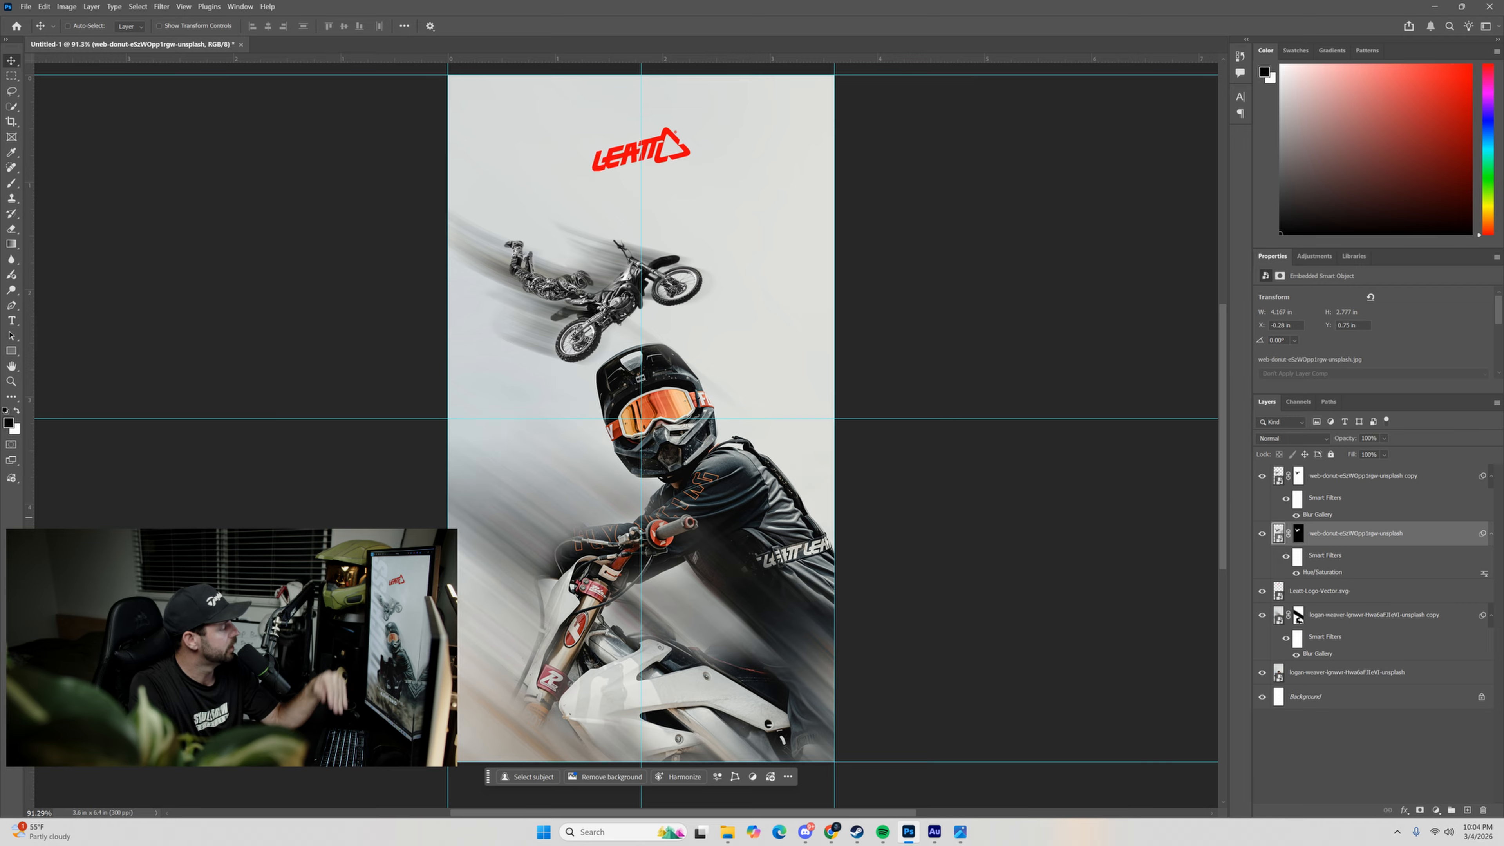
# Add a black MOTOCROSS text layer in Poppins ExtraBold at 12.96 pt across the foreground rider's helmet.
pyautogui.press('t')
pyautogui.click(545, 444)
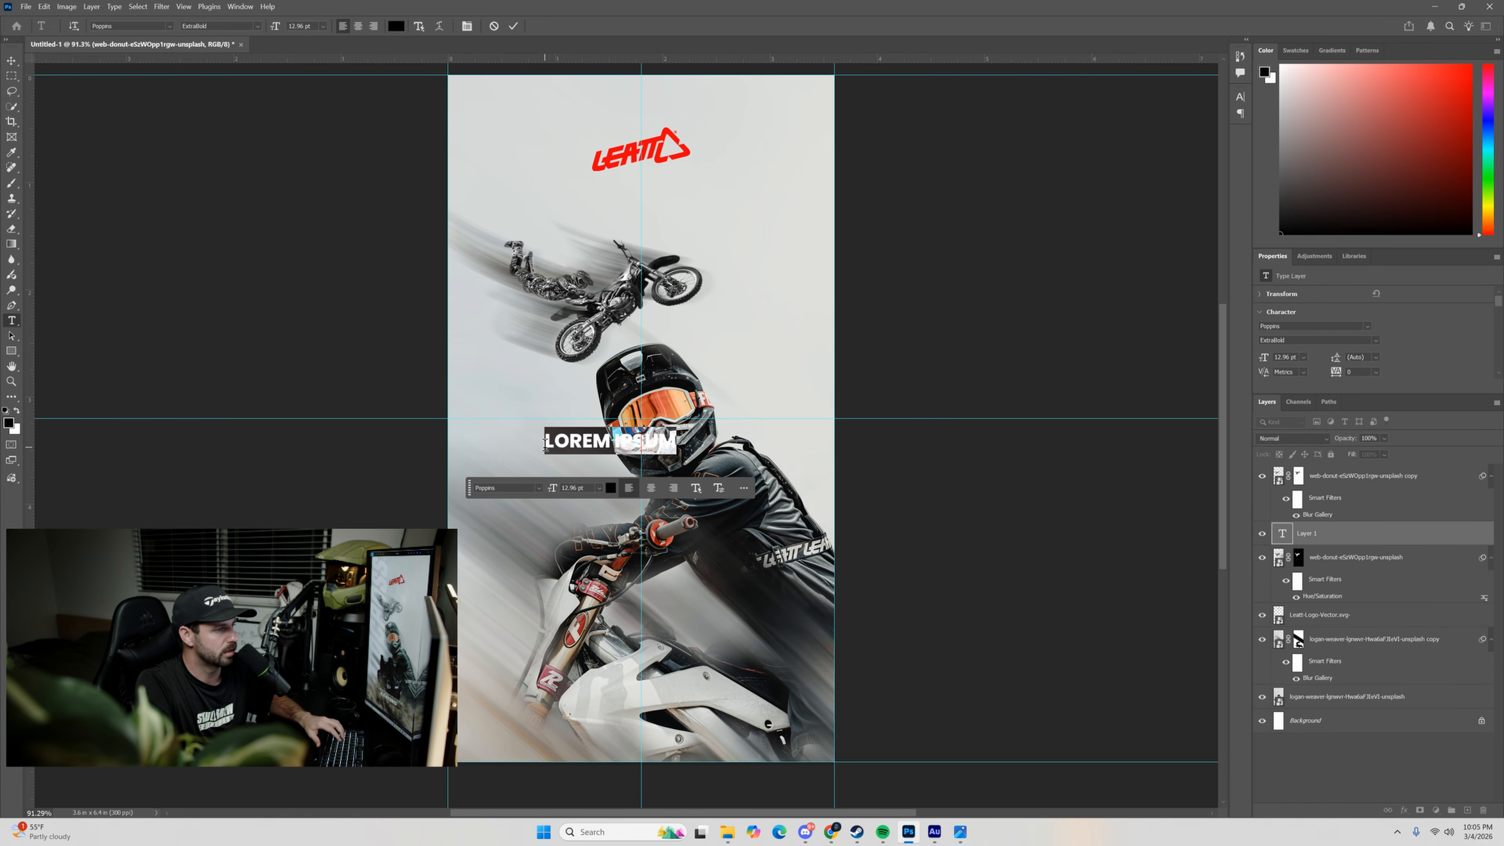
pyautogui.write('MOTO')
pyautogui.write('G')
pyautogui.press('BackSpace')
pyautogui.write('CROSS')
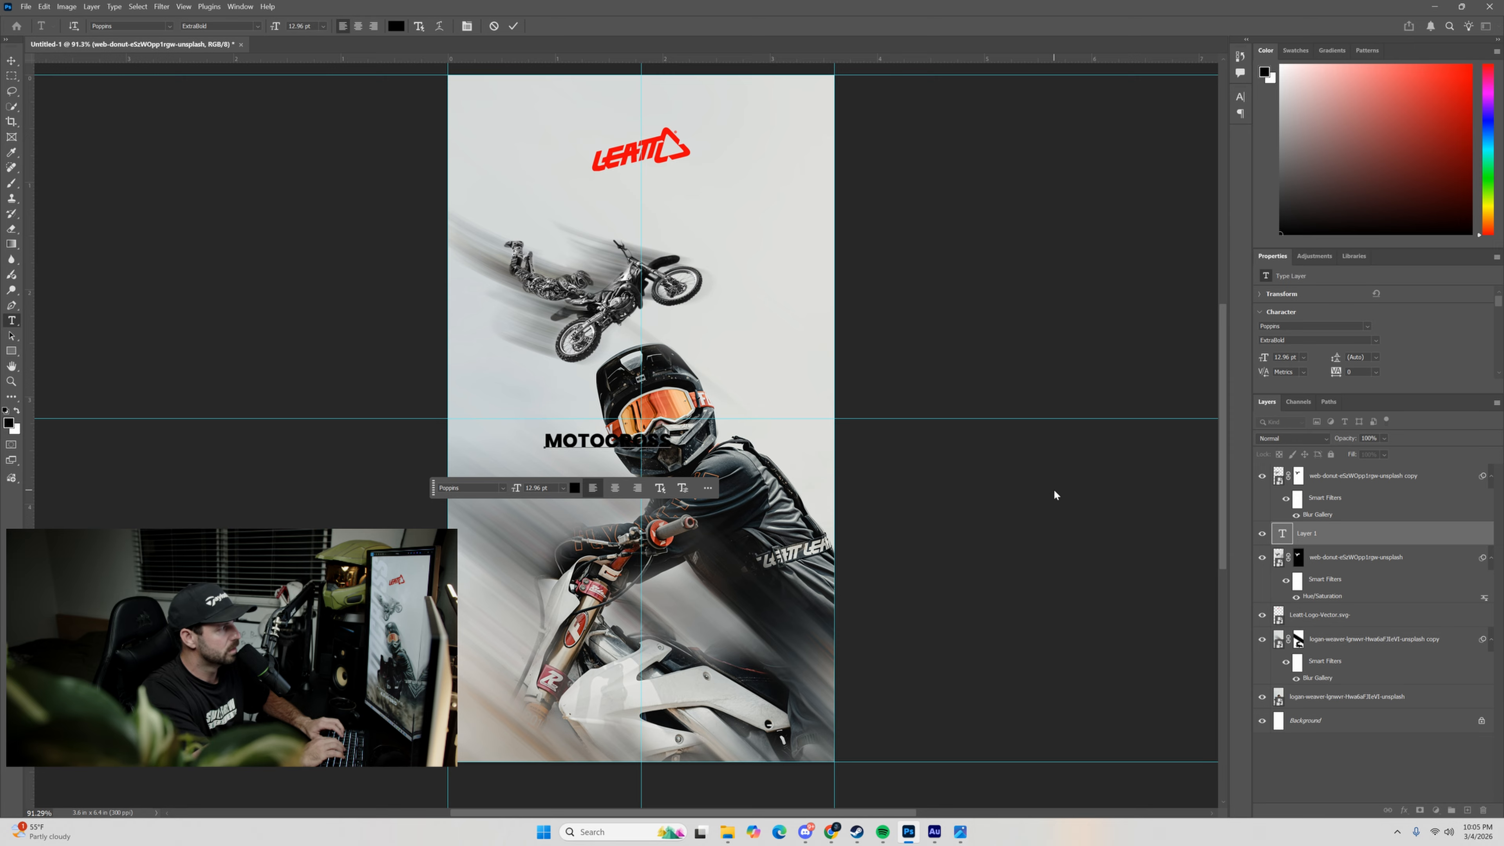
pyautogui.click(514, 26)
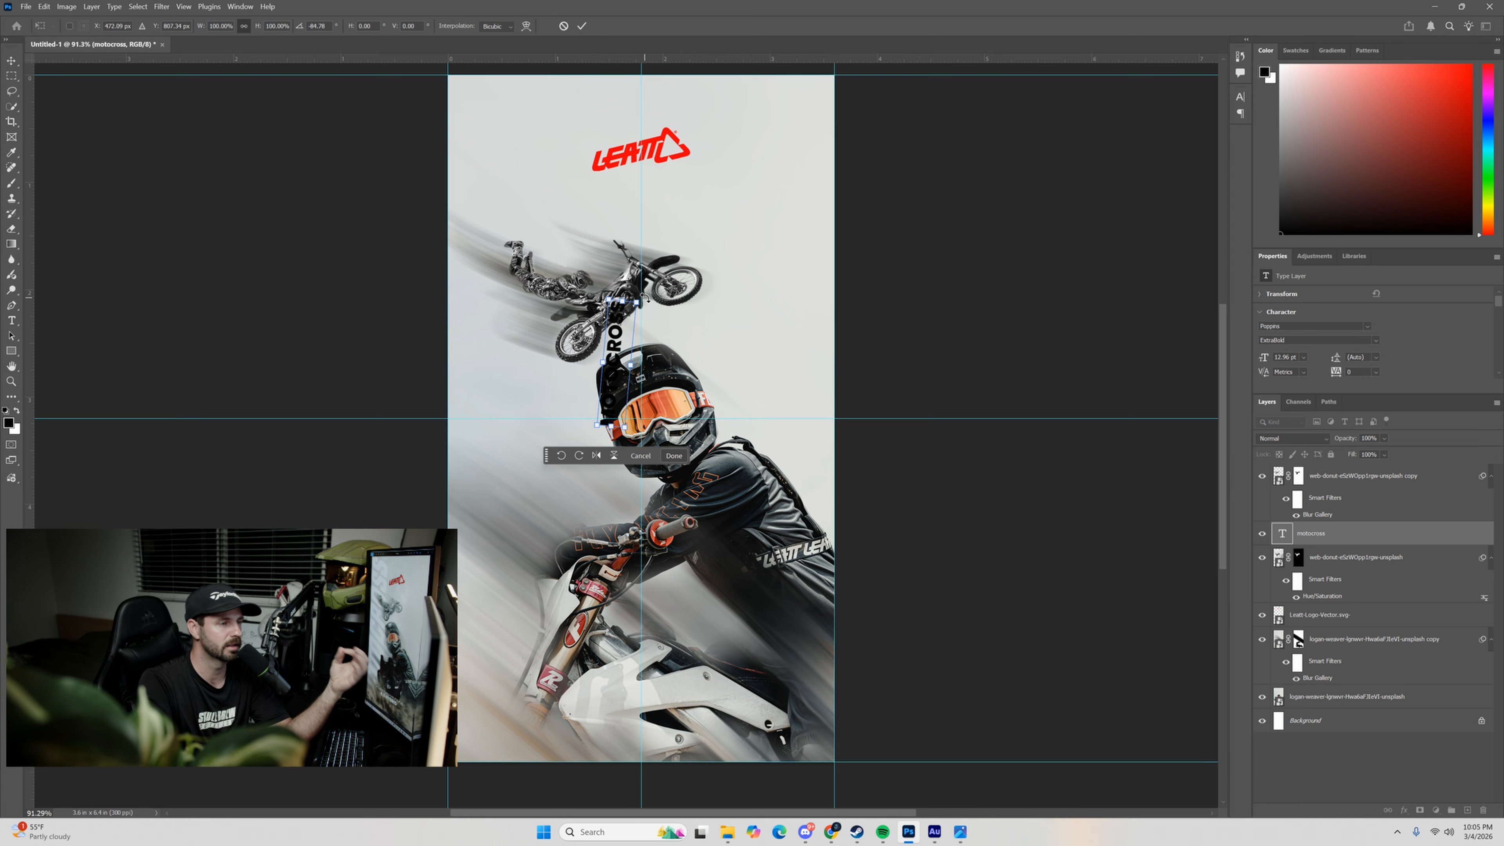
# Rotate the MOTOCROSS text to read vertically upward and enlarge it to nearly full poster height along the poster's left edge.
pyautogui.moveTo(652, 299); pyautogui.dragTo(643, 293)
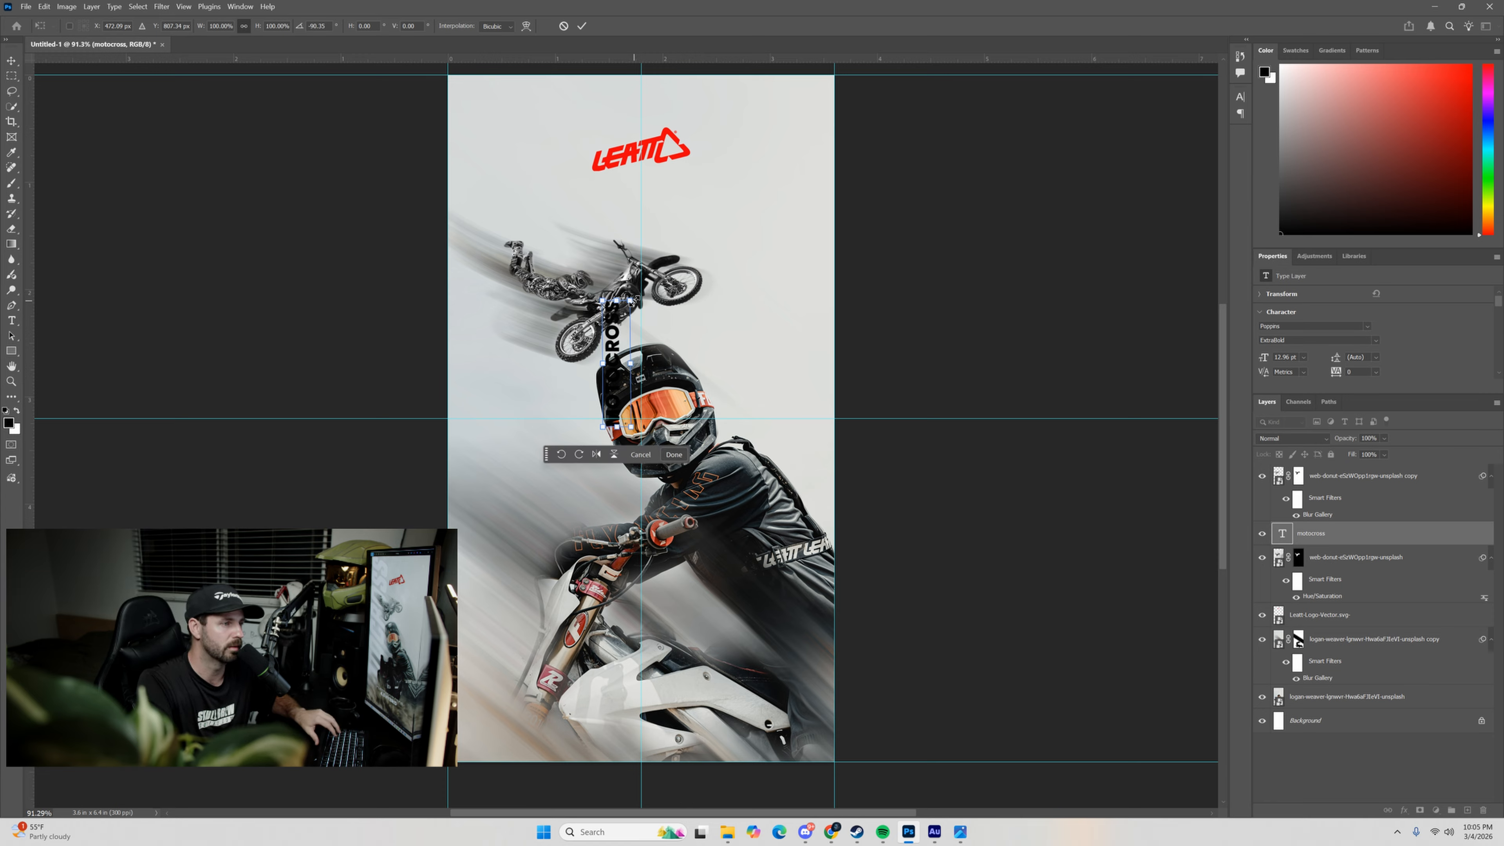
pyautogui.moveTo(627, 297); pyautogui.dragTo(752, 89)
pyautogui.moveTo(591, 372); pyautogui.dragTo(615, 423)
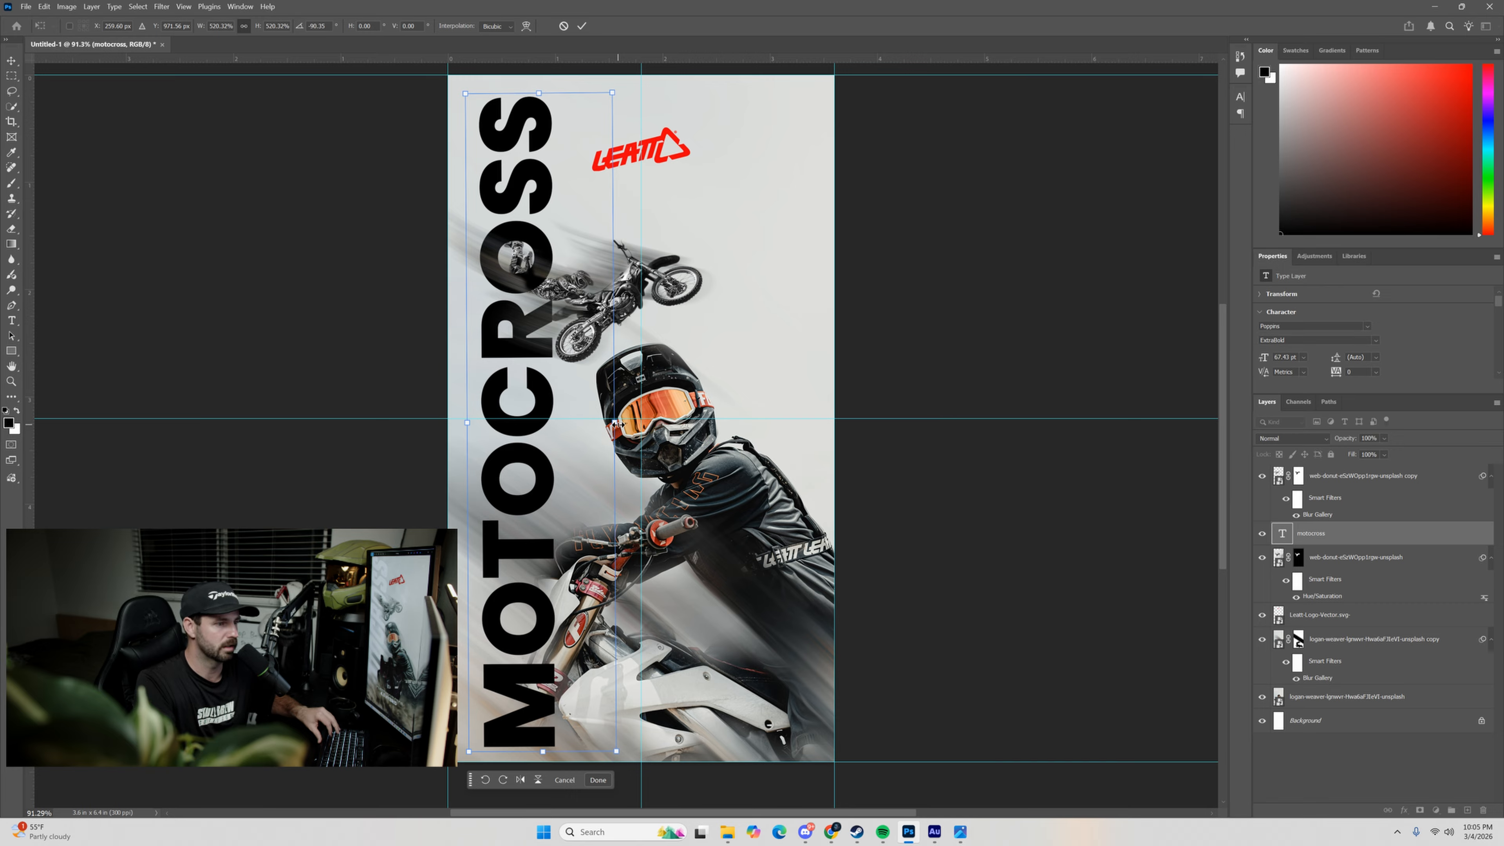
pyautogui.moveTo(499, 513); pyautogui.dragTo(482, 476)
pyautogui.moveTo(596, 420); pyautogui.dragTo(596, 419)
pyautogui.click(582, 26)
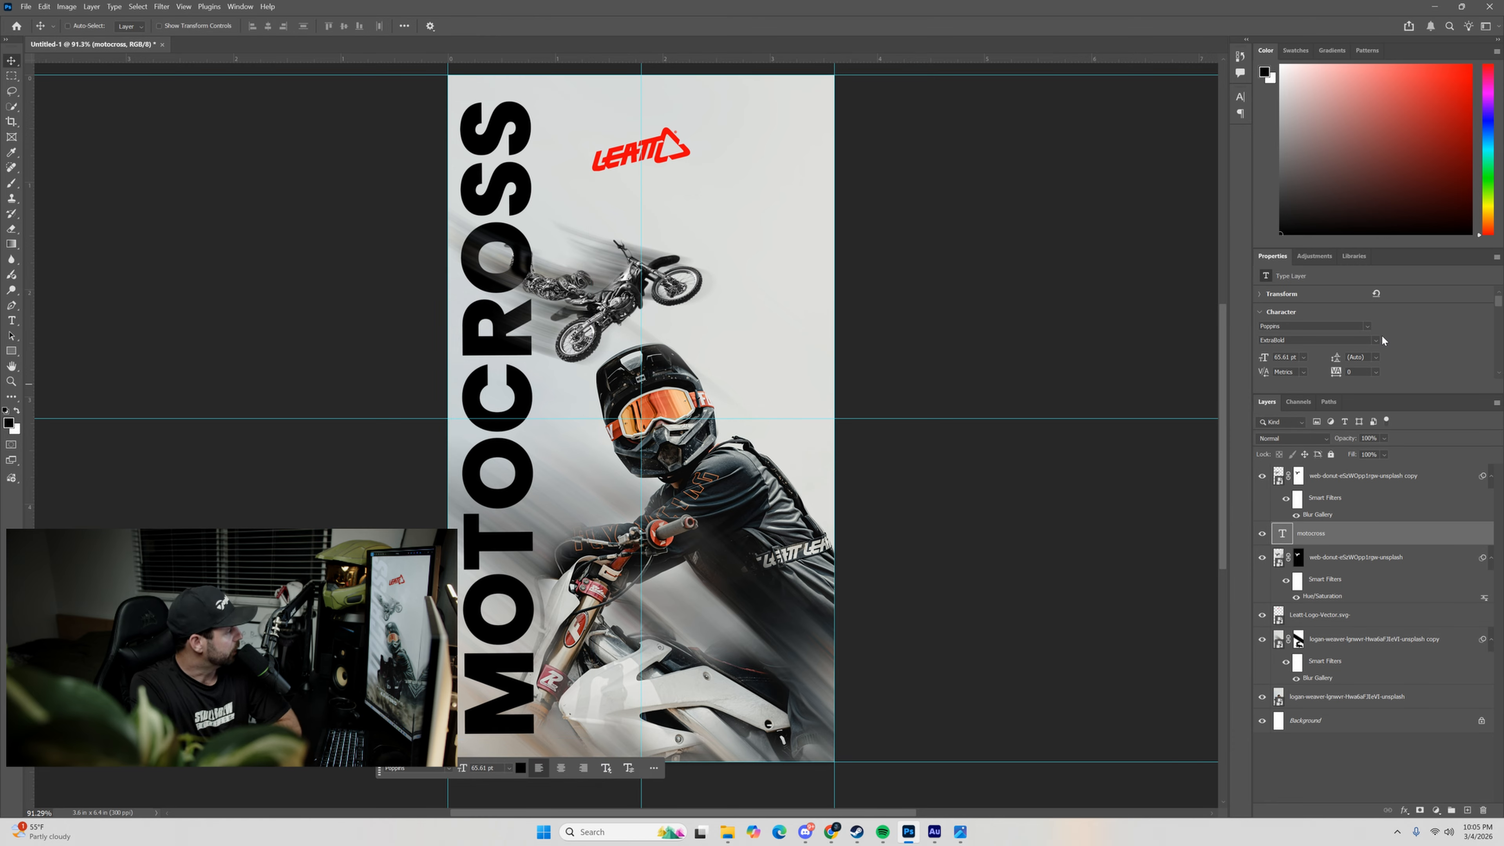
# Change the MOTOCROSS text to the Fastup Regular font and enlarge it to 92.91 pt, filling the poster's height at its left edge.
pyautogui.click(1368, 324)
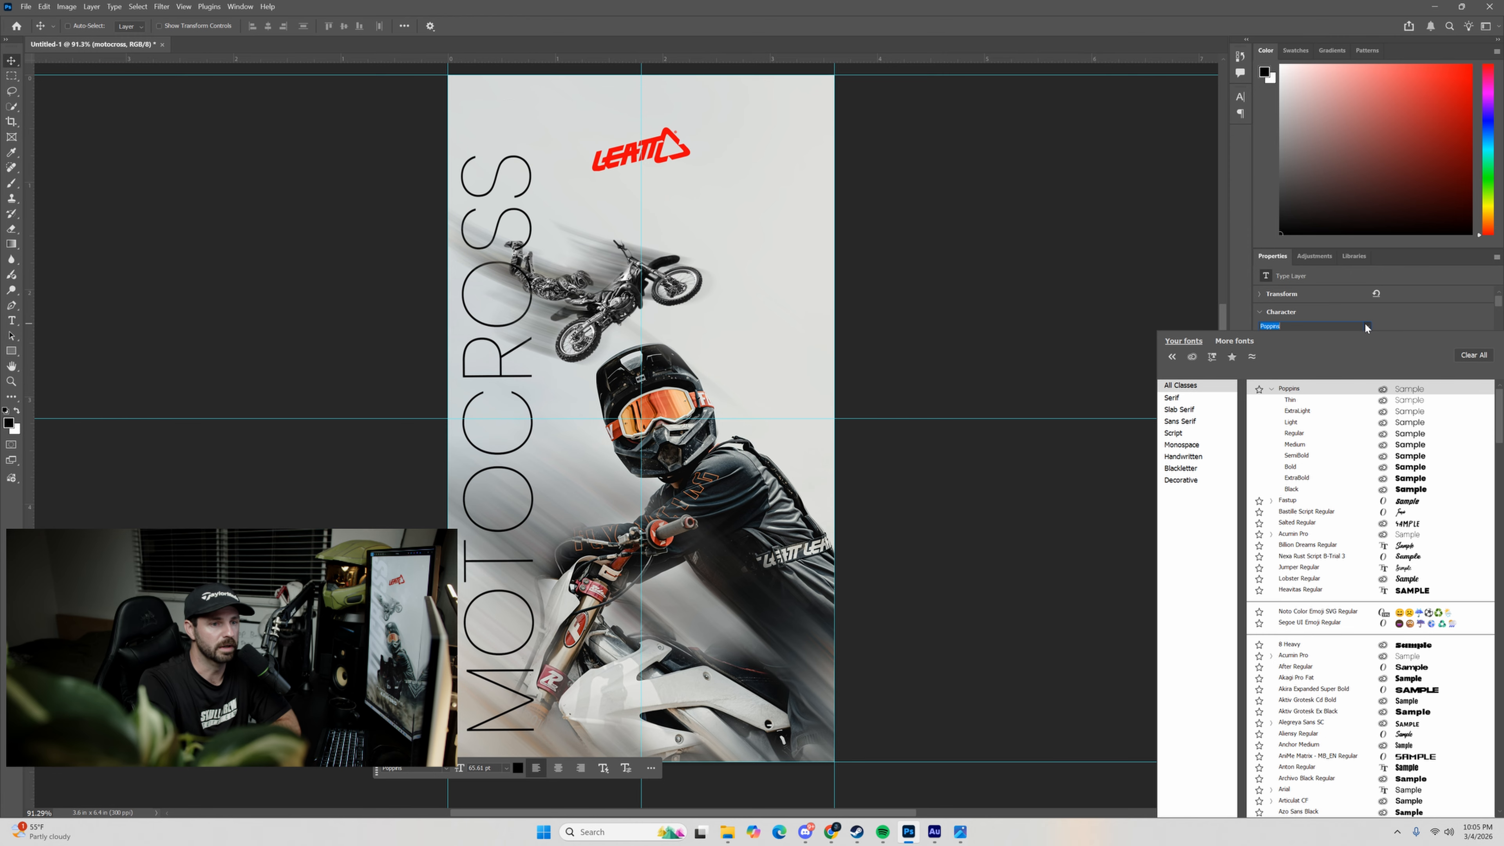
pyautogui.click(1357, 502)
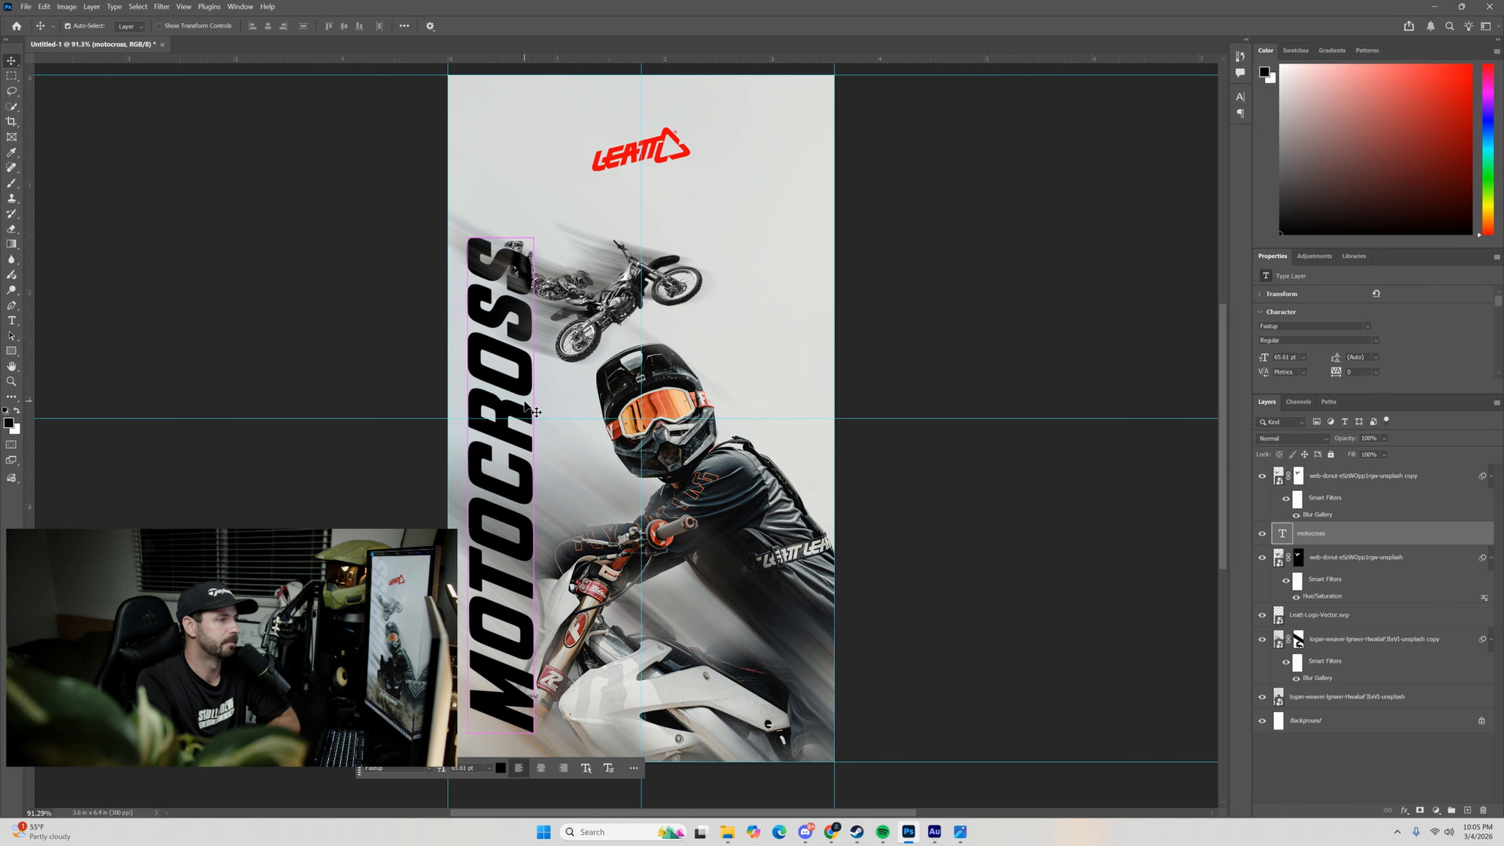
pyautogui.hotkey('ctrl', 't')
pyautogui.moveTo(550, 237); pyautogui.dragTo(600, 127)
pyautogui.moveTo(476, 355); pyautogui.dragTo(489, 300)
pyautogui.moveTo(585, 429); pyautogui.dragTo(522, 443)
pyautogui.press('Return')
# Recolour all of the MOTOCROSS text pure white.
pyautogui.doubleClick(1281, 534)
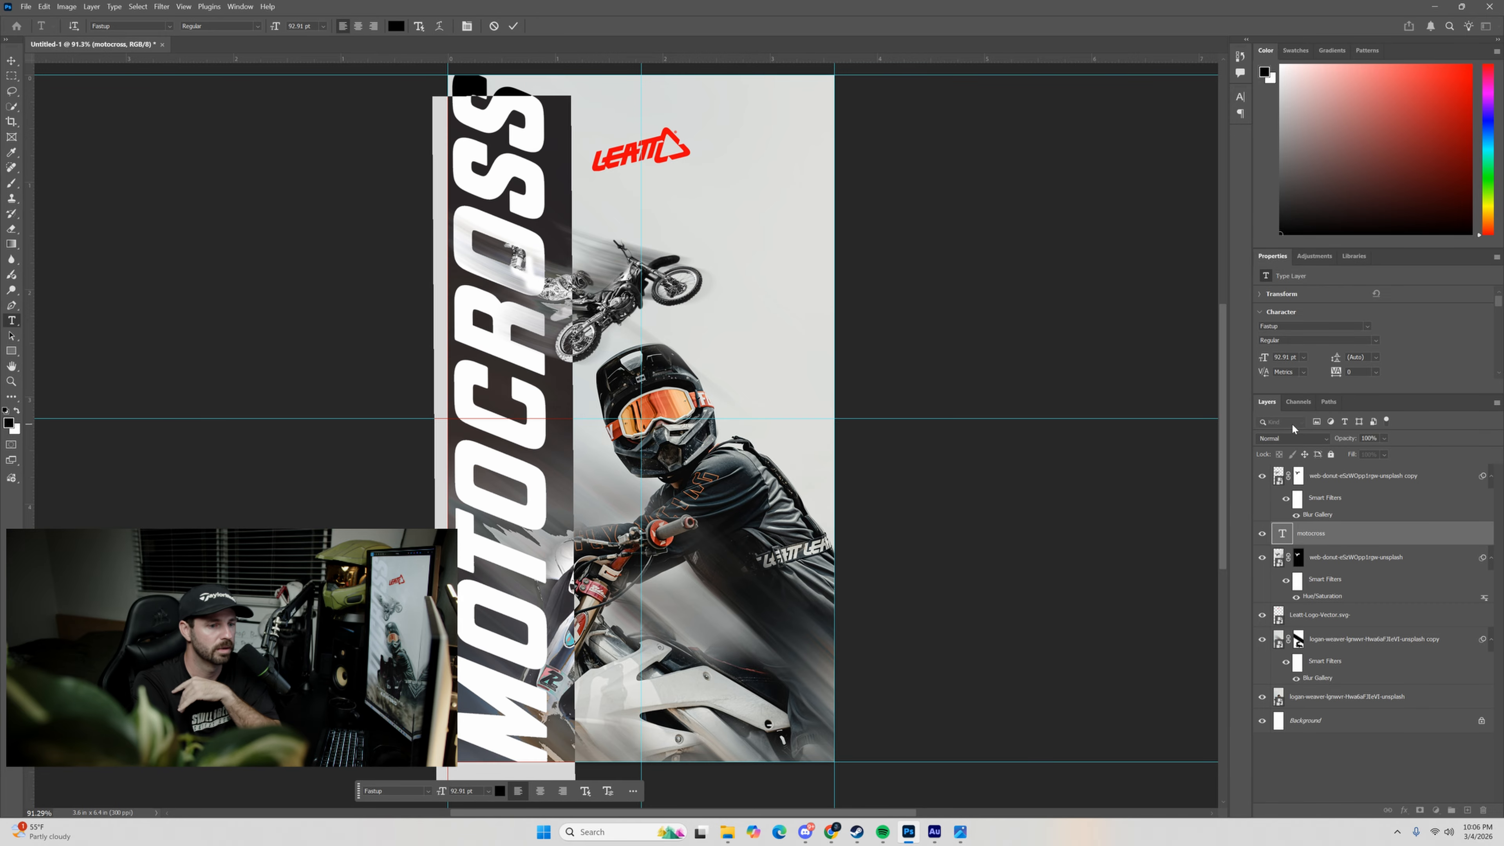
pyautogui.scroll(-2, 1409, 342)
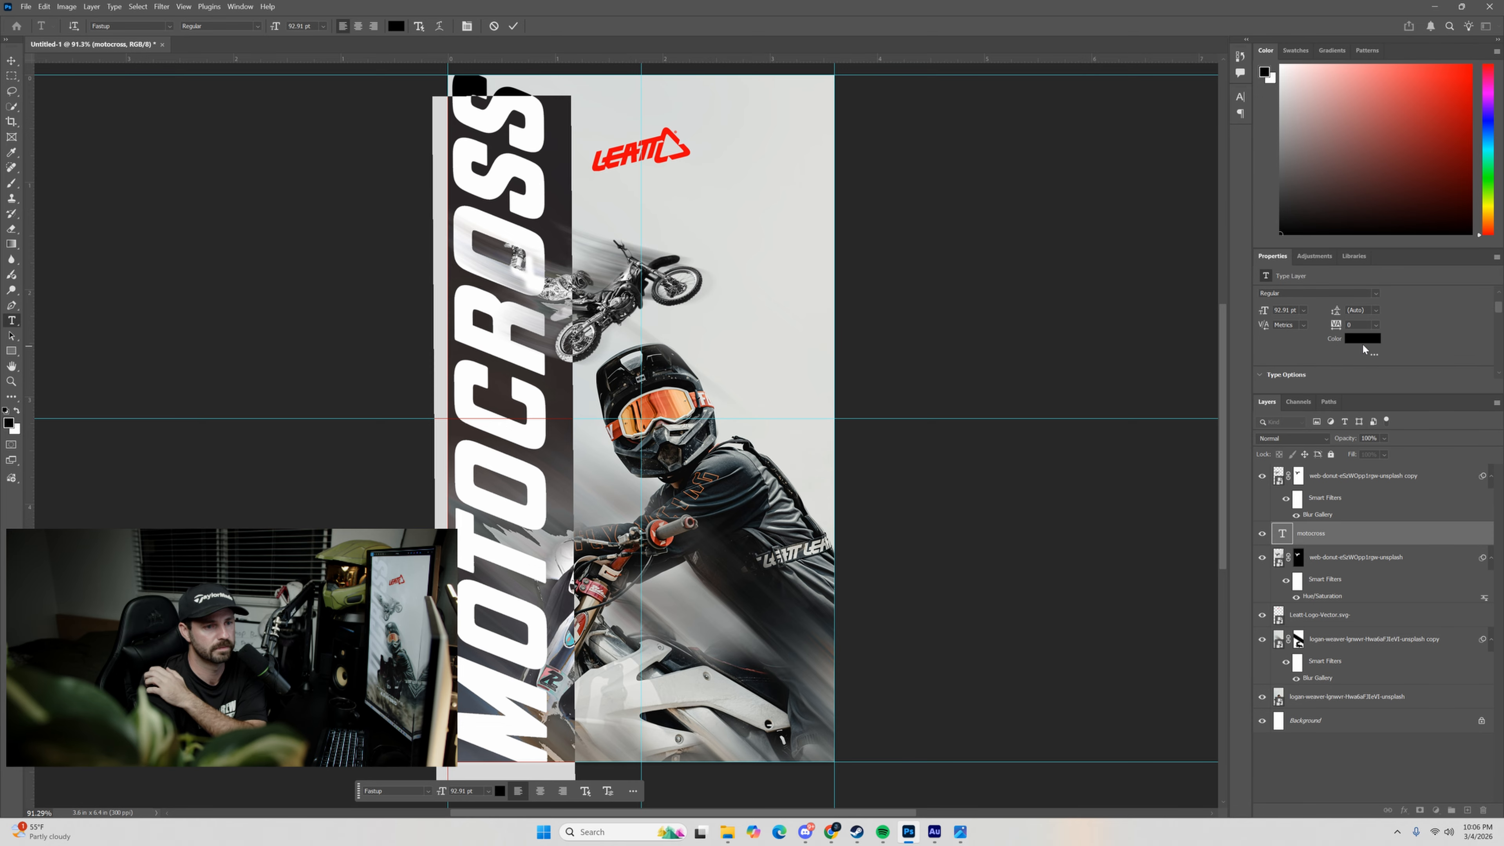
pyautogui.click(1361, 340)
pyautogui.click(988, 372)
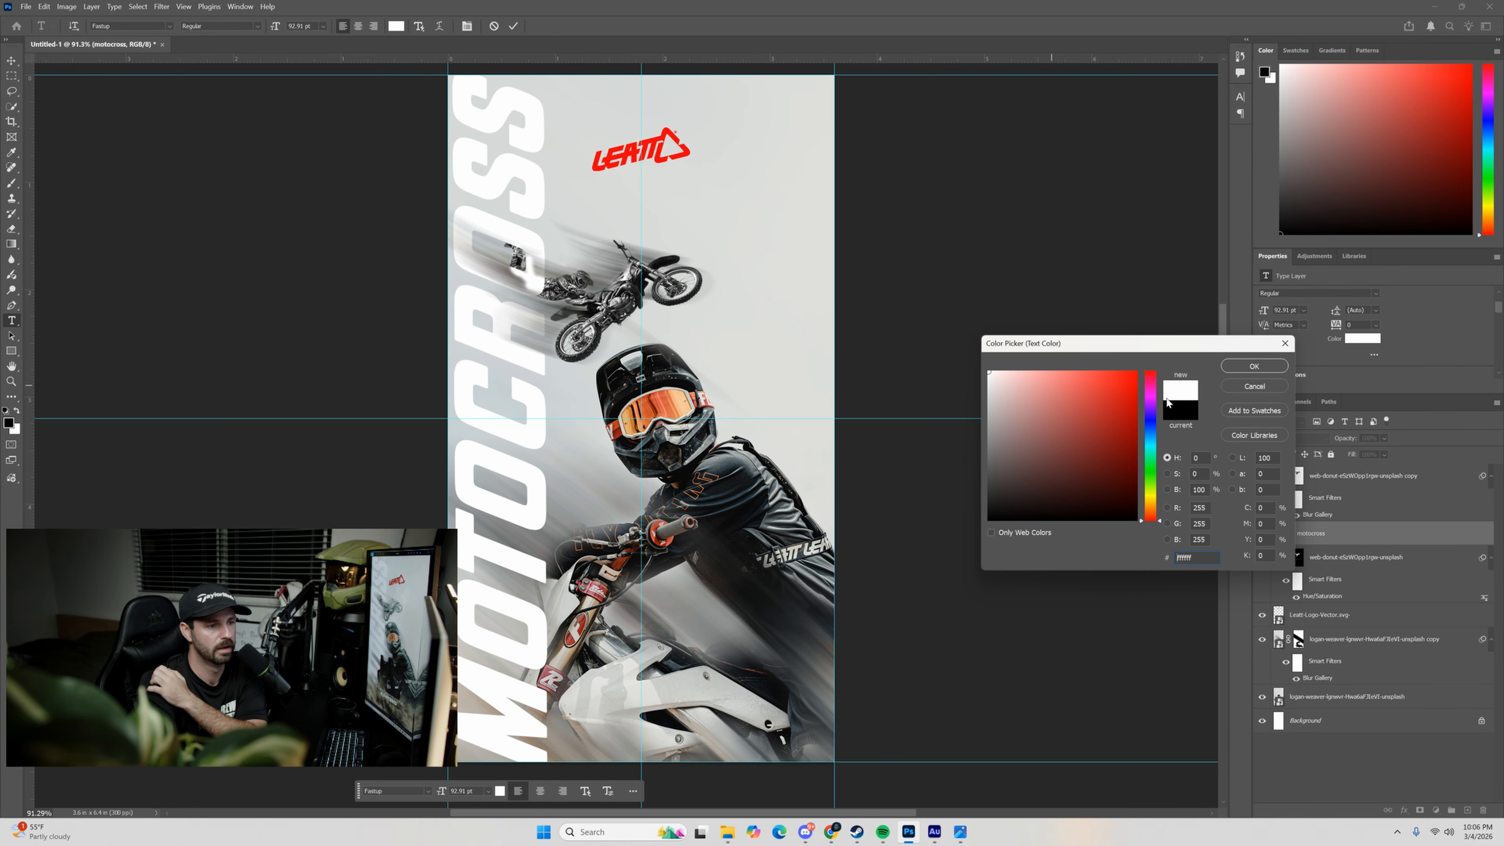
pyautogui.click(1253, 366)
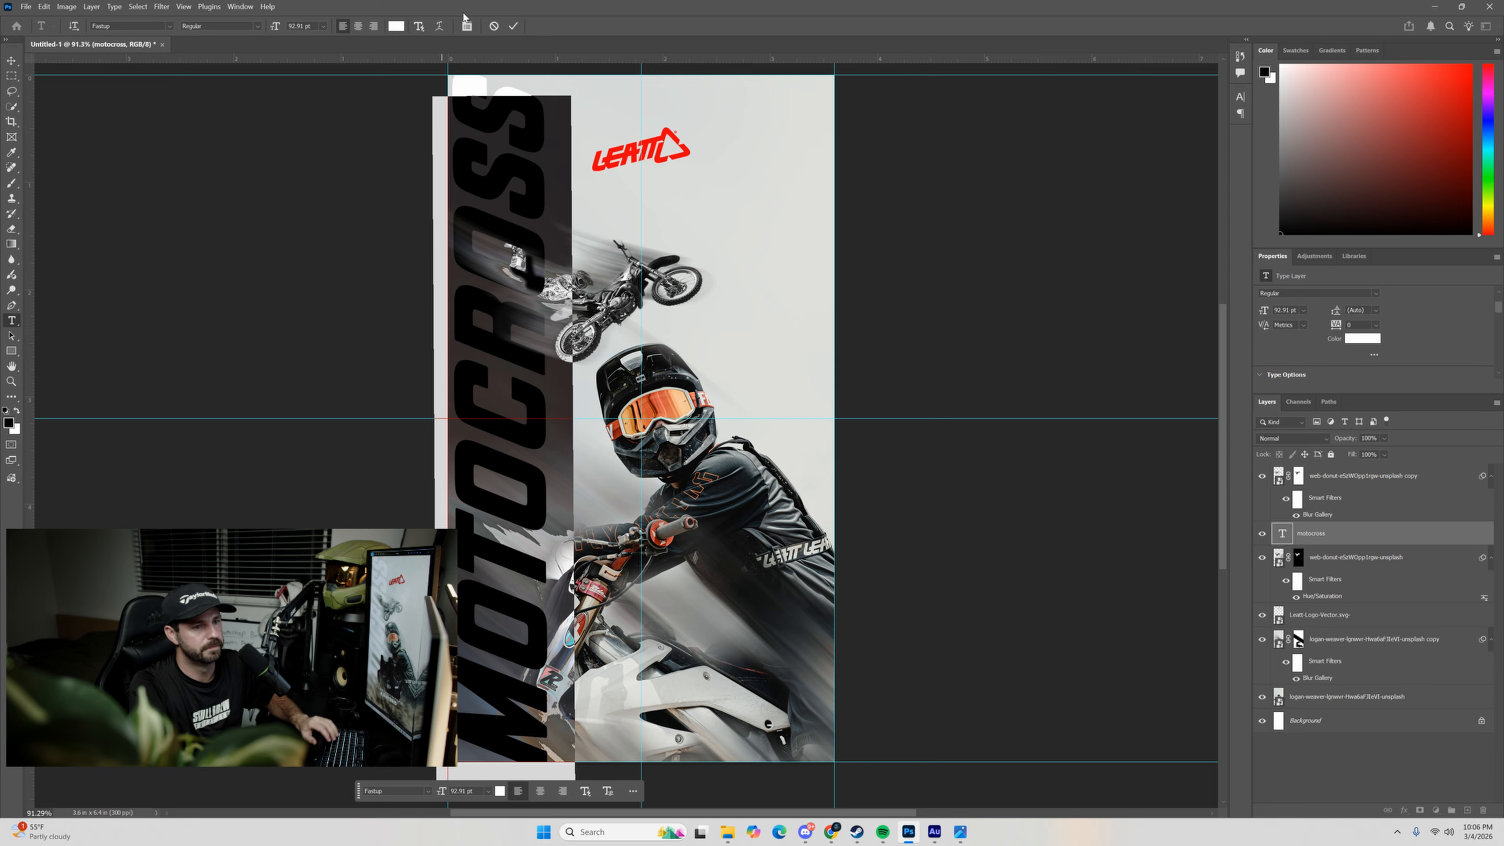
pyautogui.click(513, 28)
pyautogui.press('v')
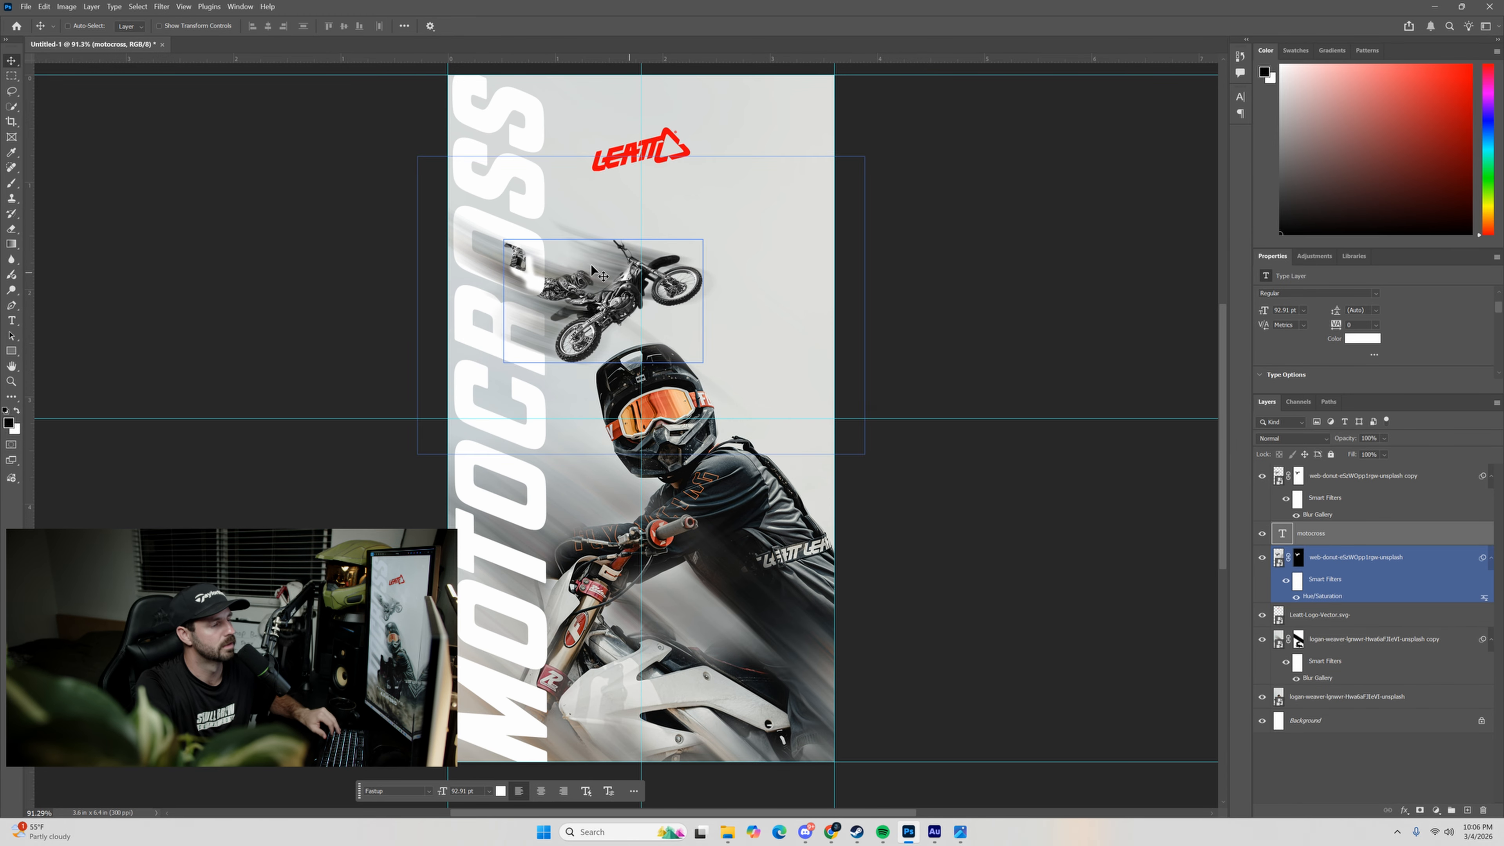
# Move the MOTOCROSS text layer to the top of the layer stack and add a layer mask to it.
pyautogui.moveTo(1287, 536); pyautogui.dragTo(1291, 479)
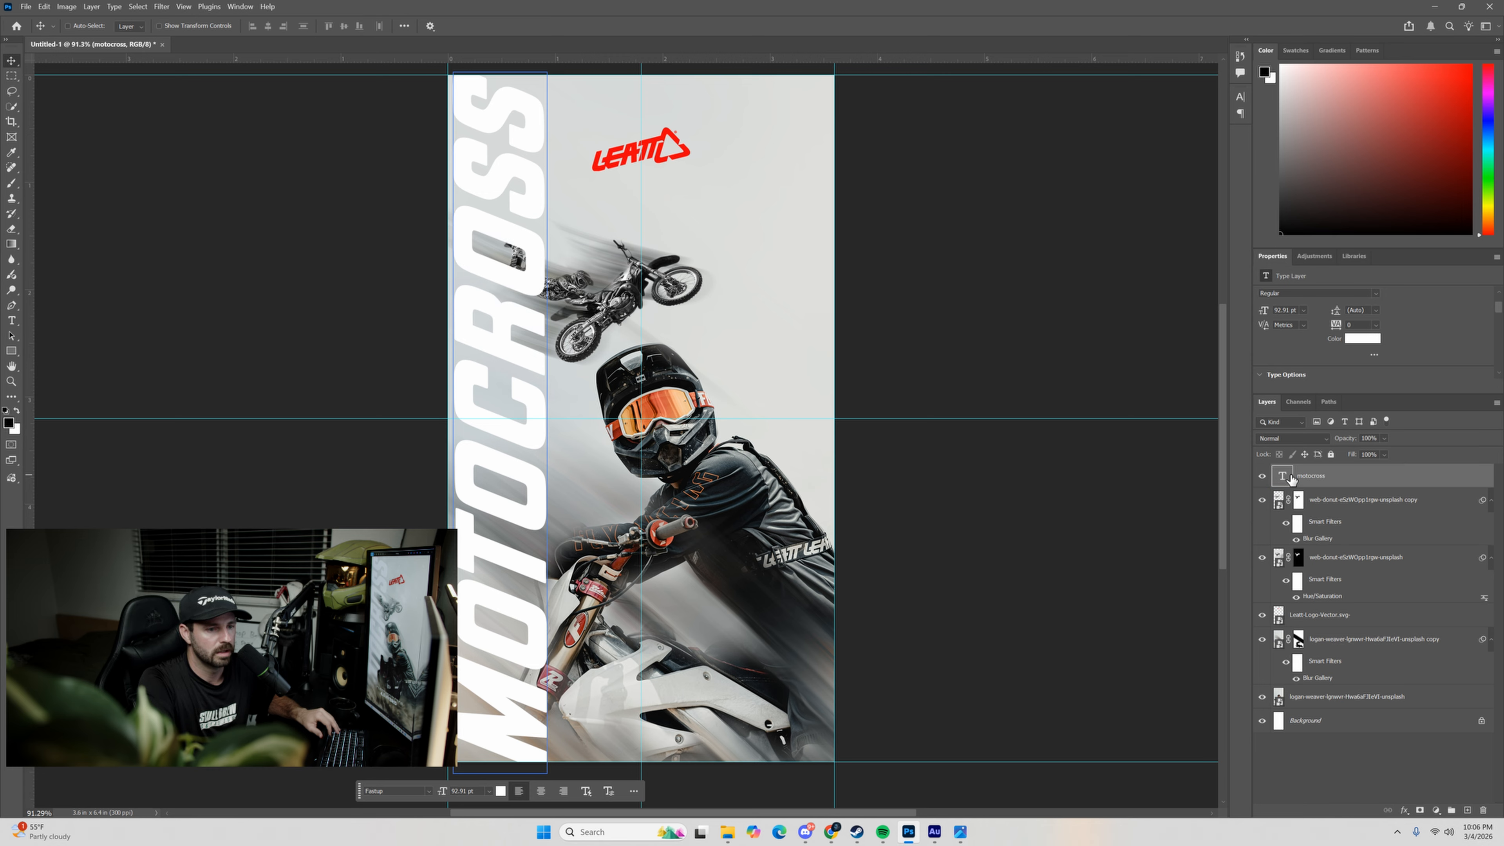
pyautogui.keyDown('ctrl'); pyautogui.click(677, 617); pyautogui.keyUp('ctrl')
pyautogui.keyDown('ctrl'); pyautogui.click(569, 213); pyautogui.keyUp('ctrl')
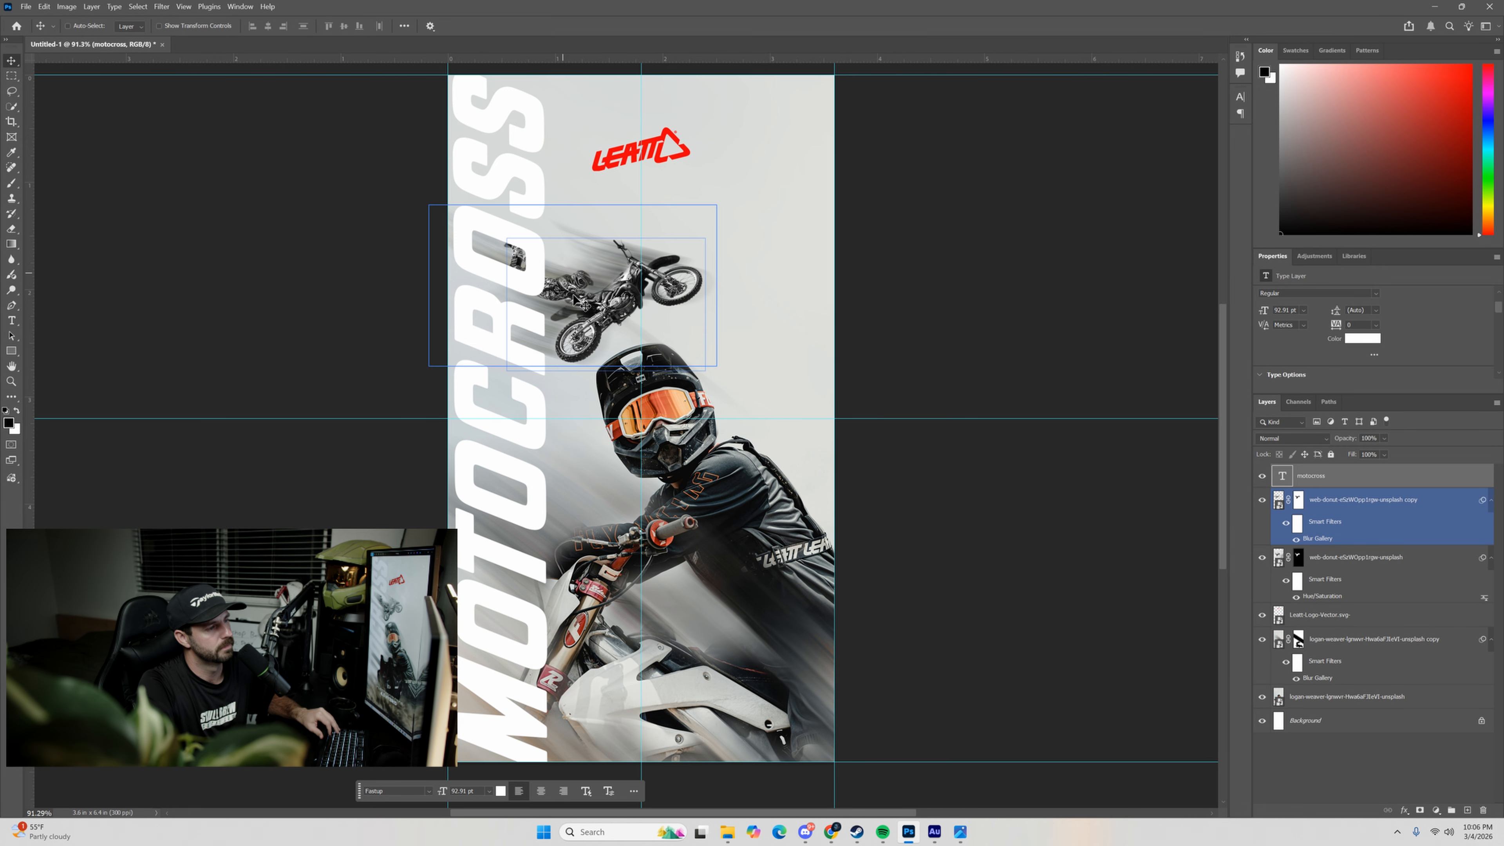
pyautogui.keyDown('ctrl'); pyautogui.click(404, 123); pyautogui.keyUp('ctrl')
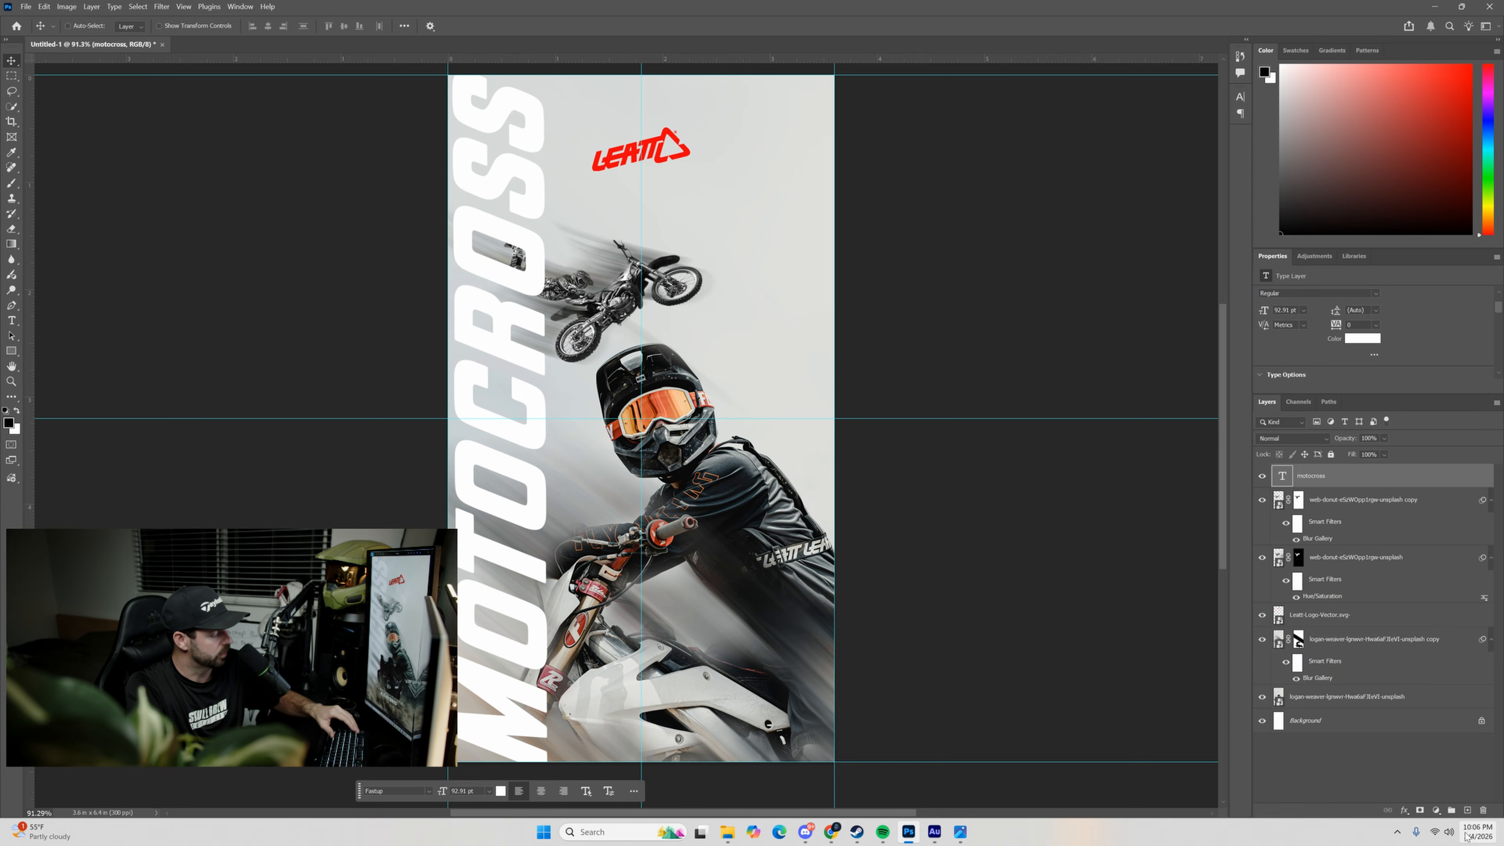
pyautogui.click(1419, 810)
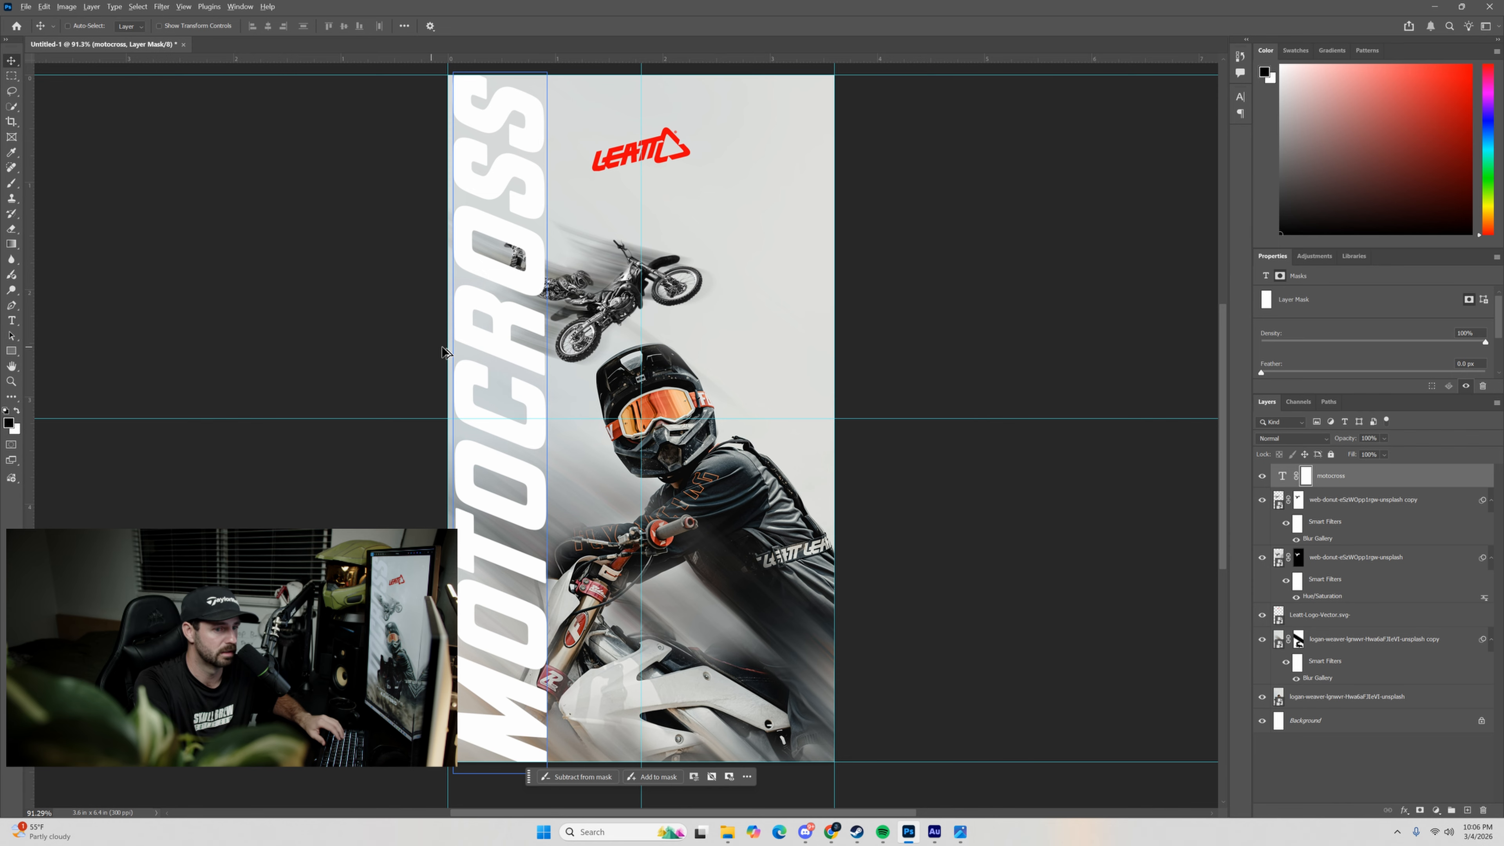
pyautogui.scroll(5, 516, 386)
pyautogui.moveTo(638, 154); pyautogui.dragTo(639, 240)
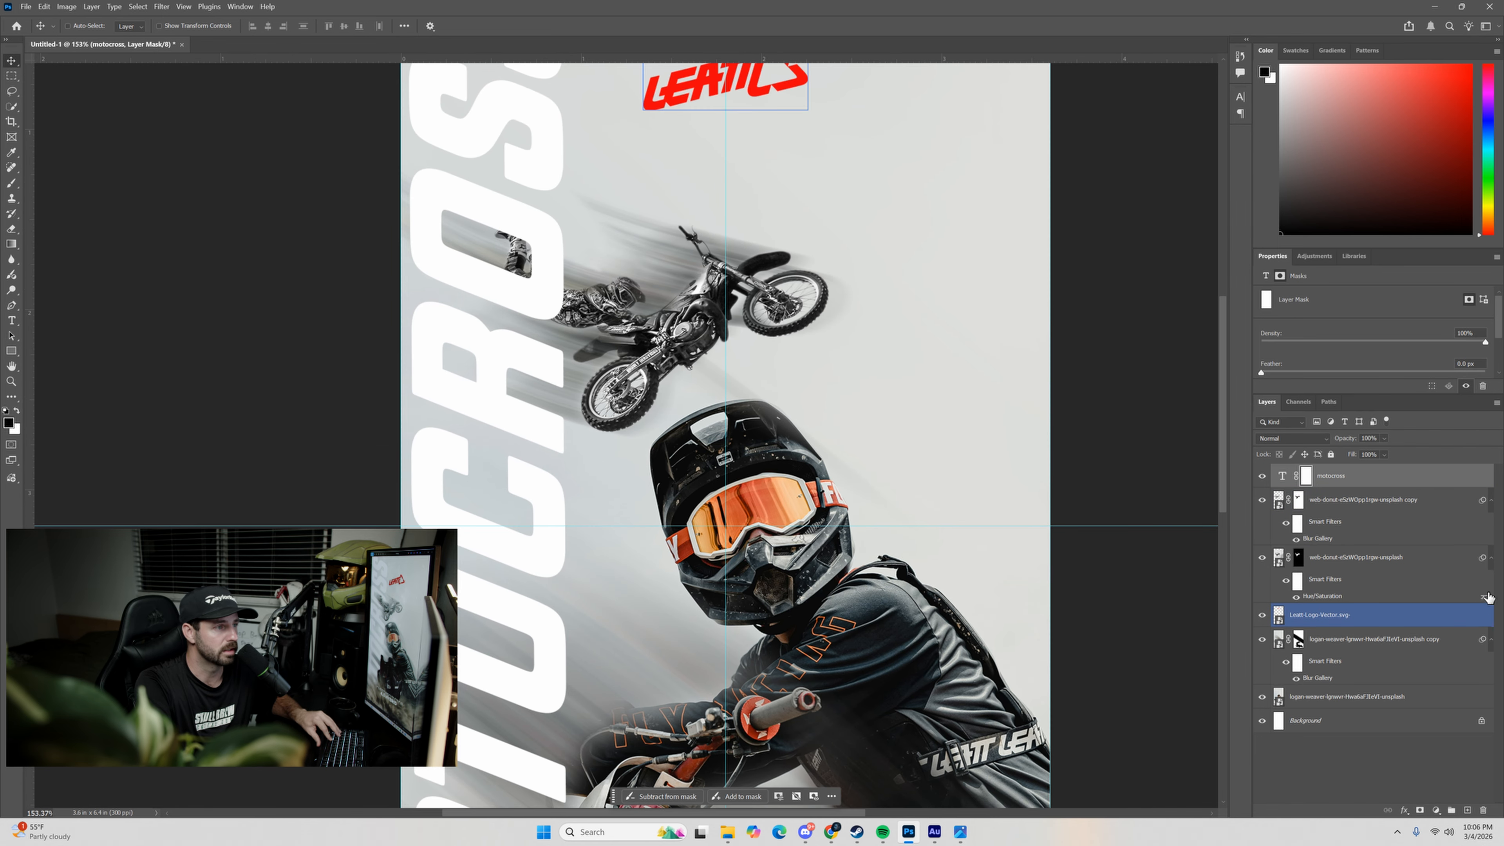
pyautogui.click(1324, 504)
pyautogui.click(1307, 480)
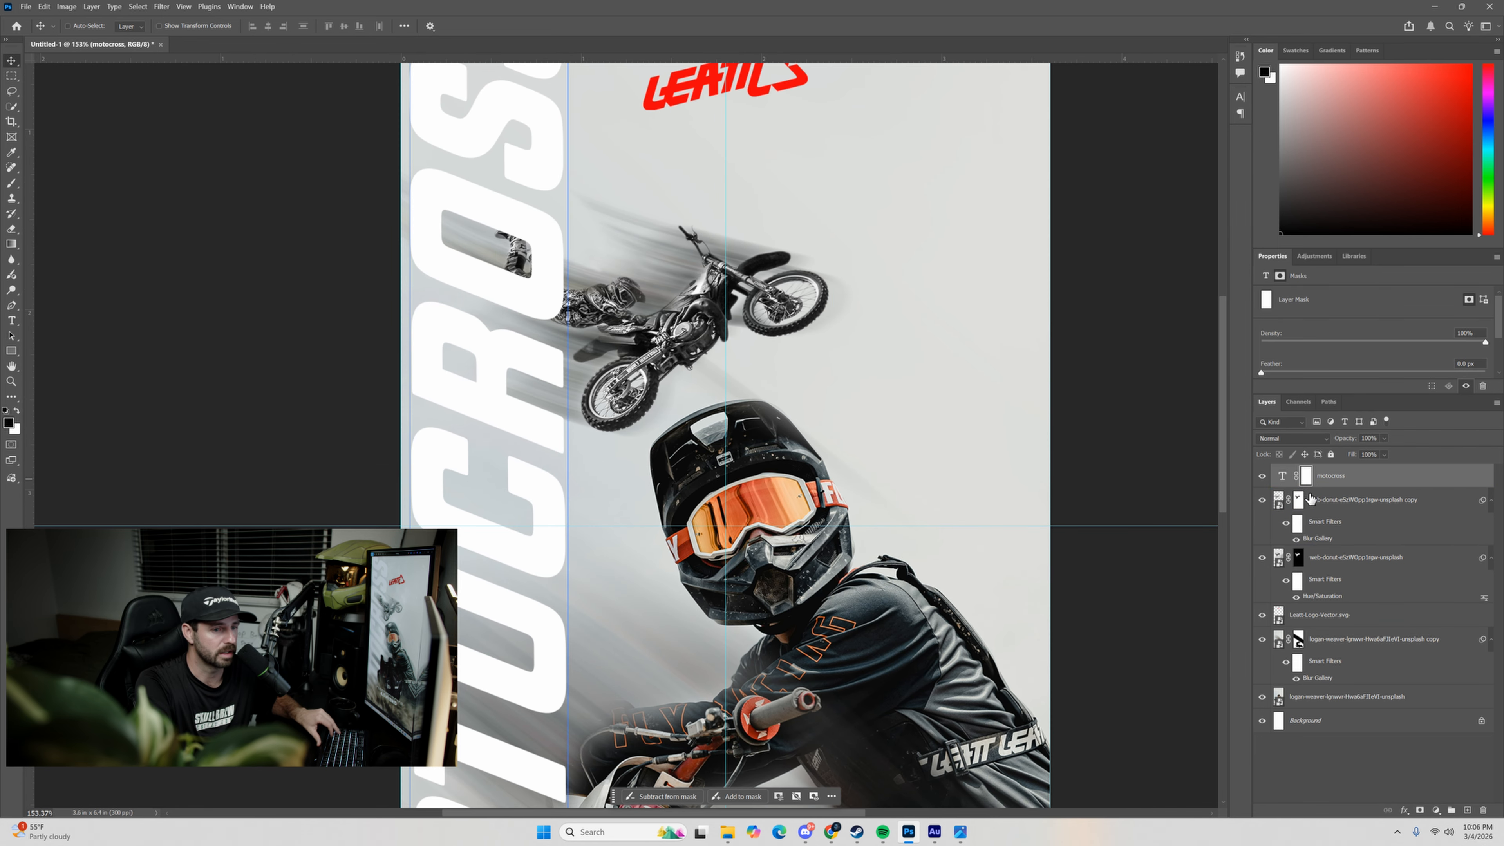
pyautogui.click(1302, 500)
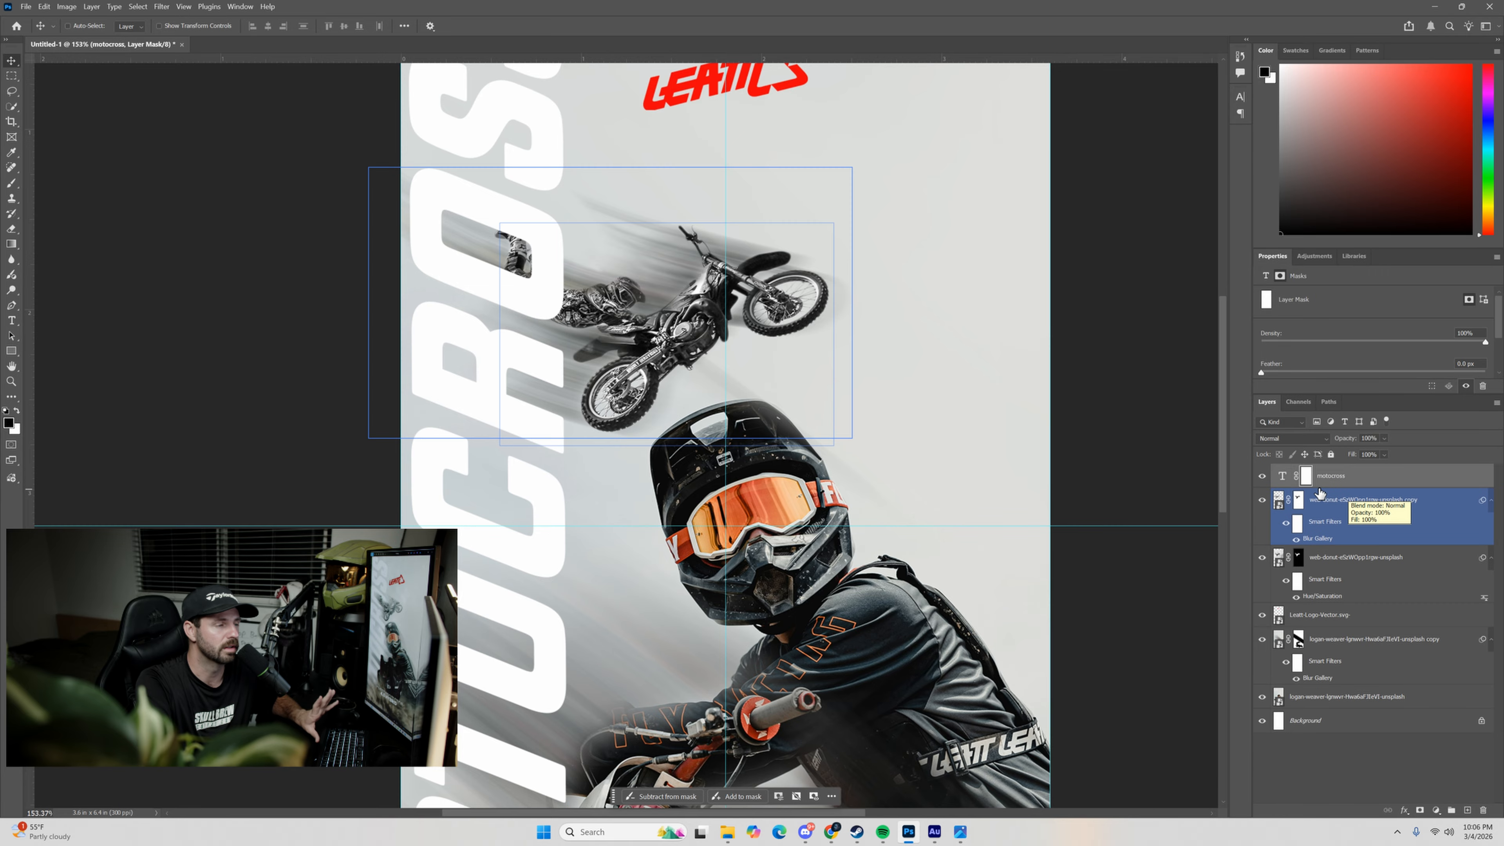
# Try placing a duplicate of the desaturated airborne rider layer above the MOTOCROSS text, and delete the duplicate.
pyautogui.click(1292, 559)
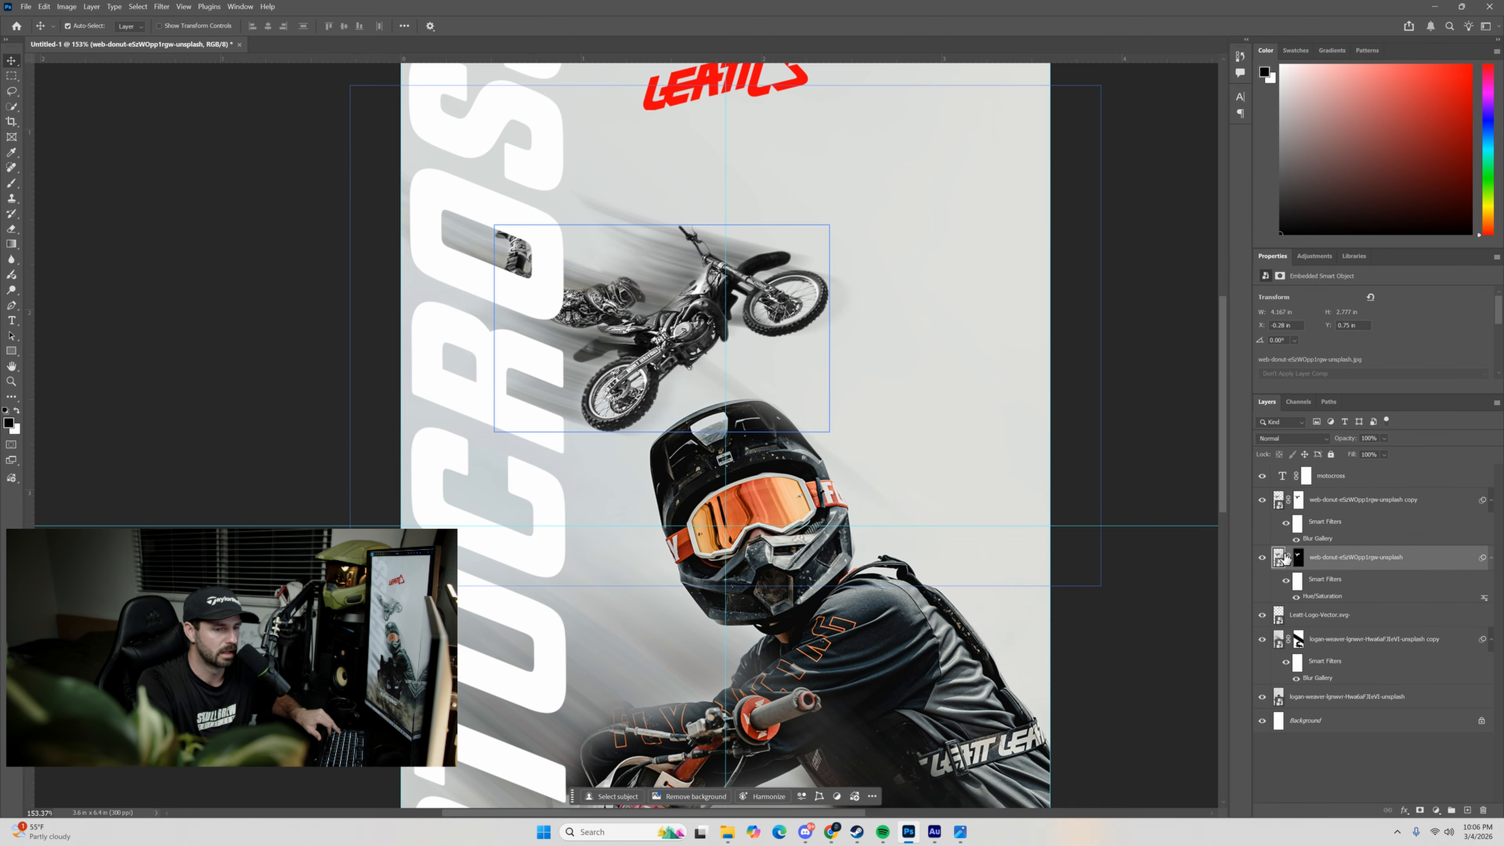
pyautogui.hotkey('ctrl', 'c')
pyautogui.hotkey('ctrl', 'v')
pyautogui.moveTo(1288, 556); pyautogui.dragTo(1480, 799)
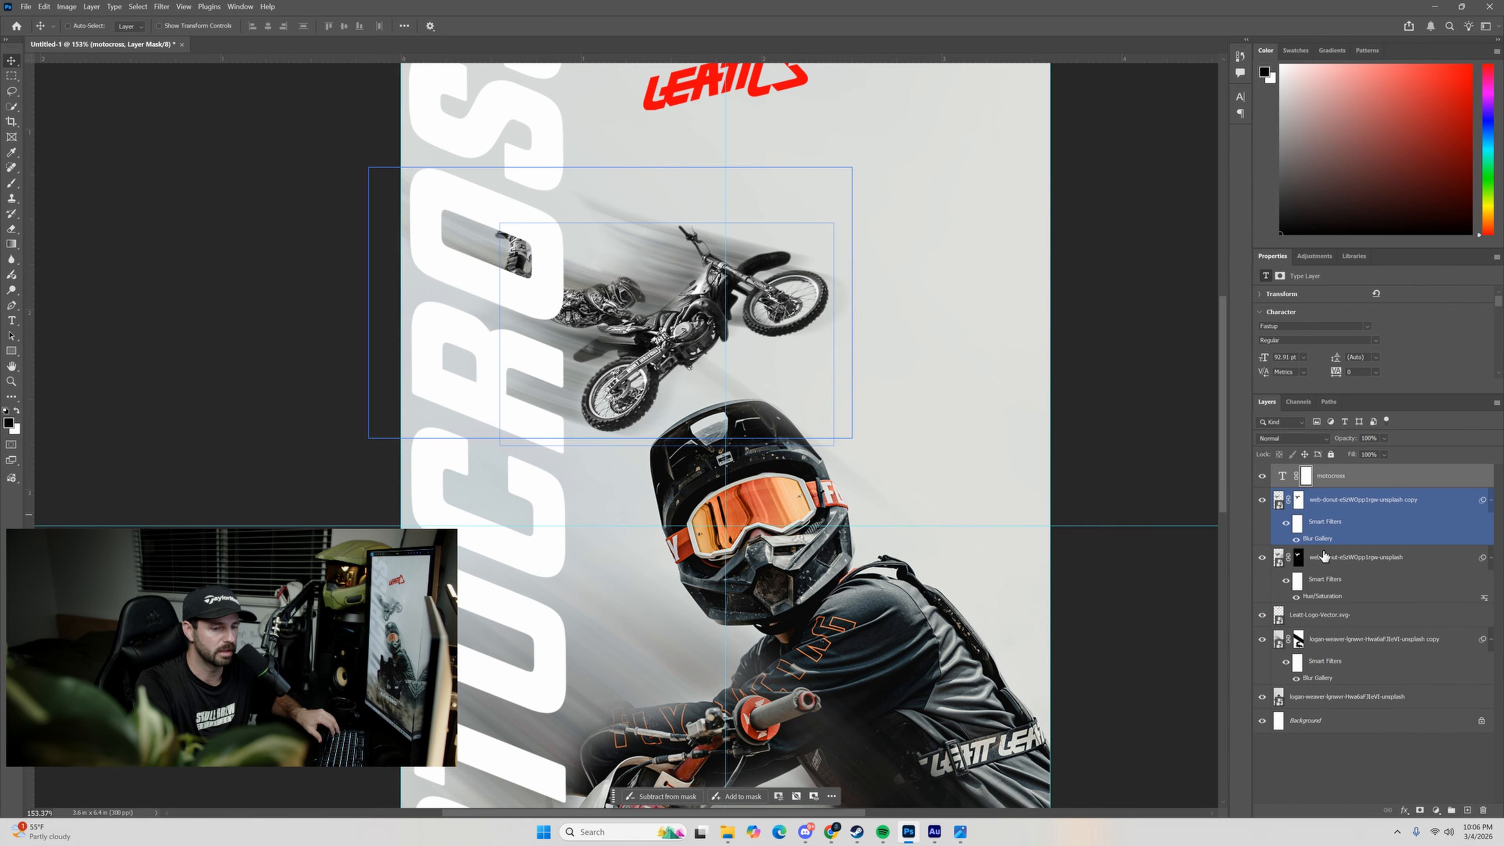
pyautogui.click(1266, 558)
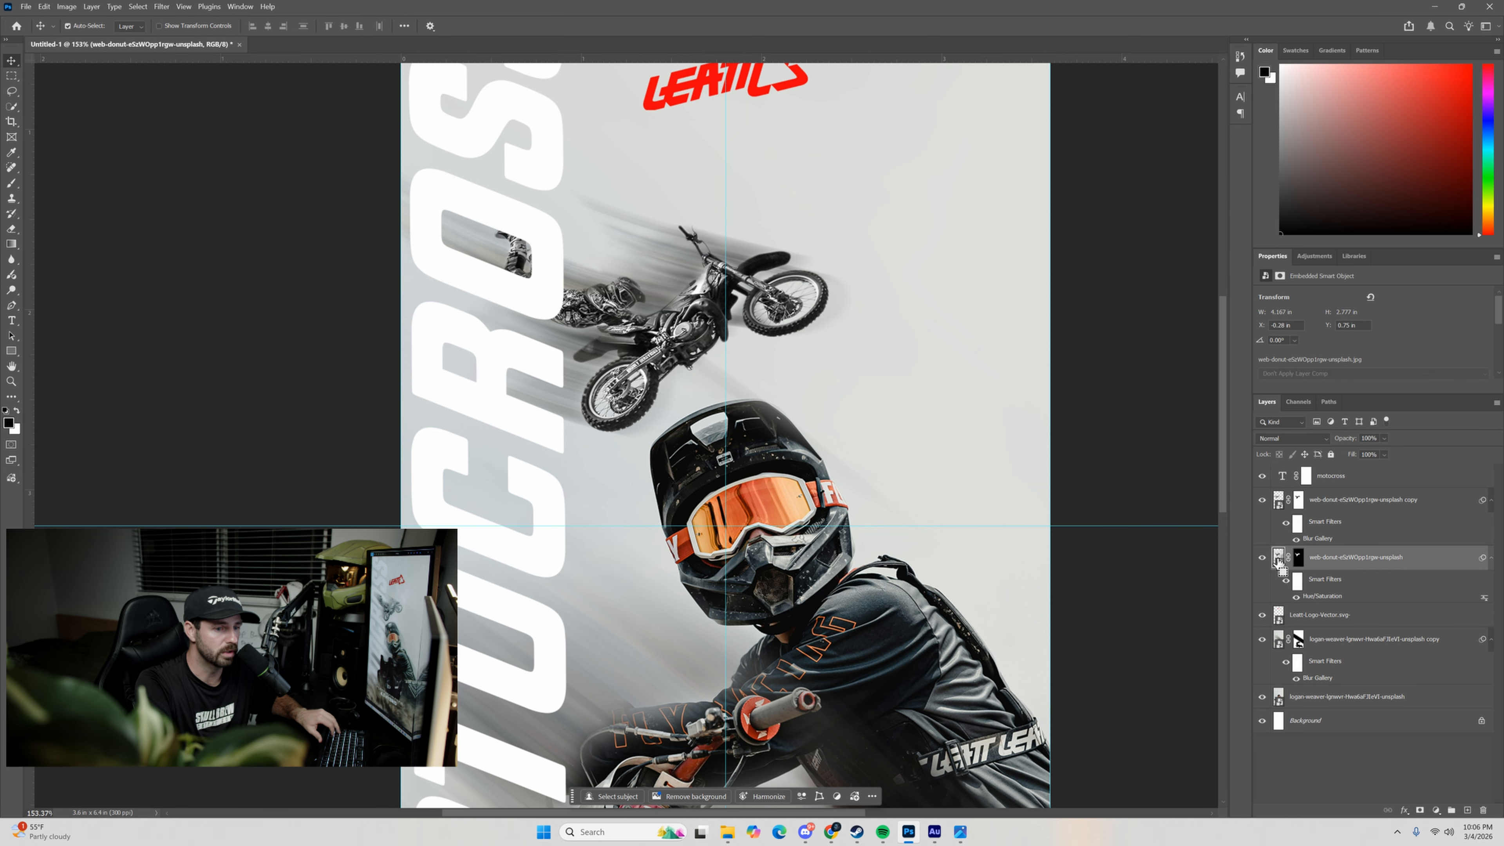
pyautogui.moveTo(1279, 558); pyautogui.dragTo(1292, 464)
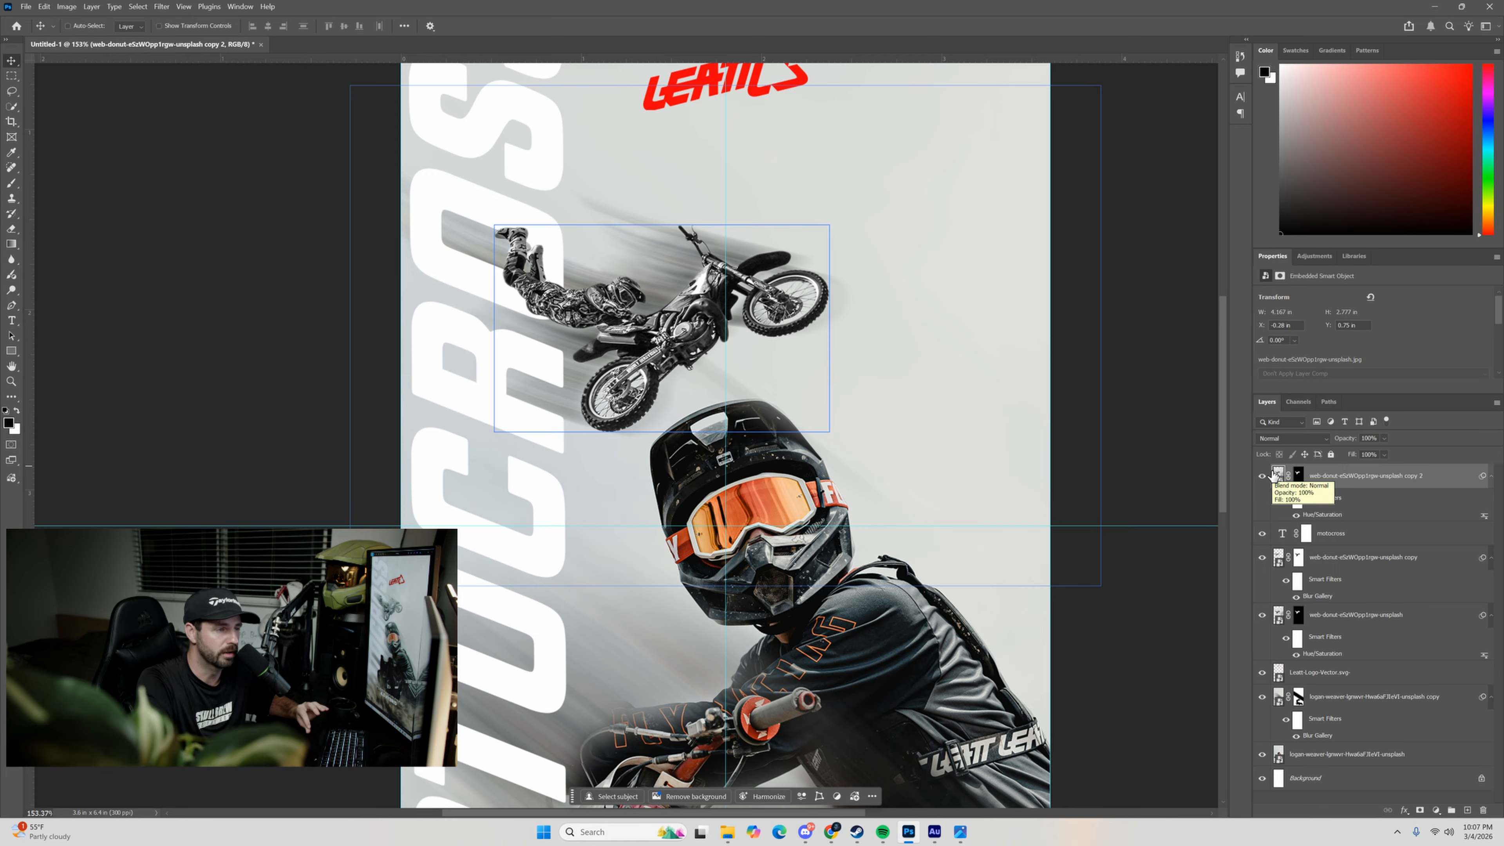
pyautogui.moveTo(1276, 475); pyautogui.dragTo(1483, 810)
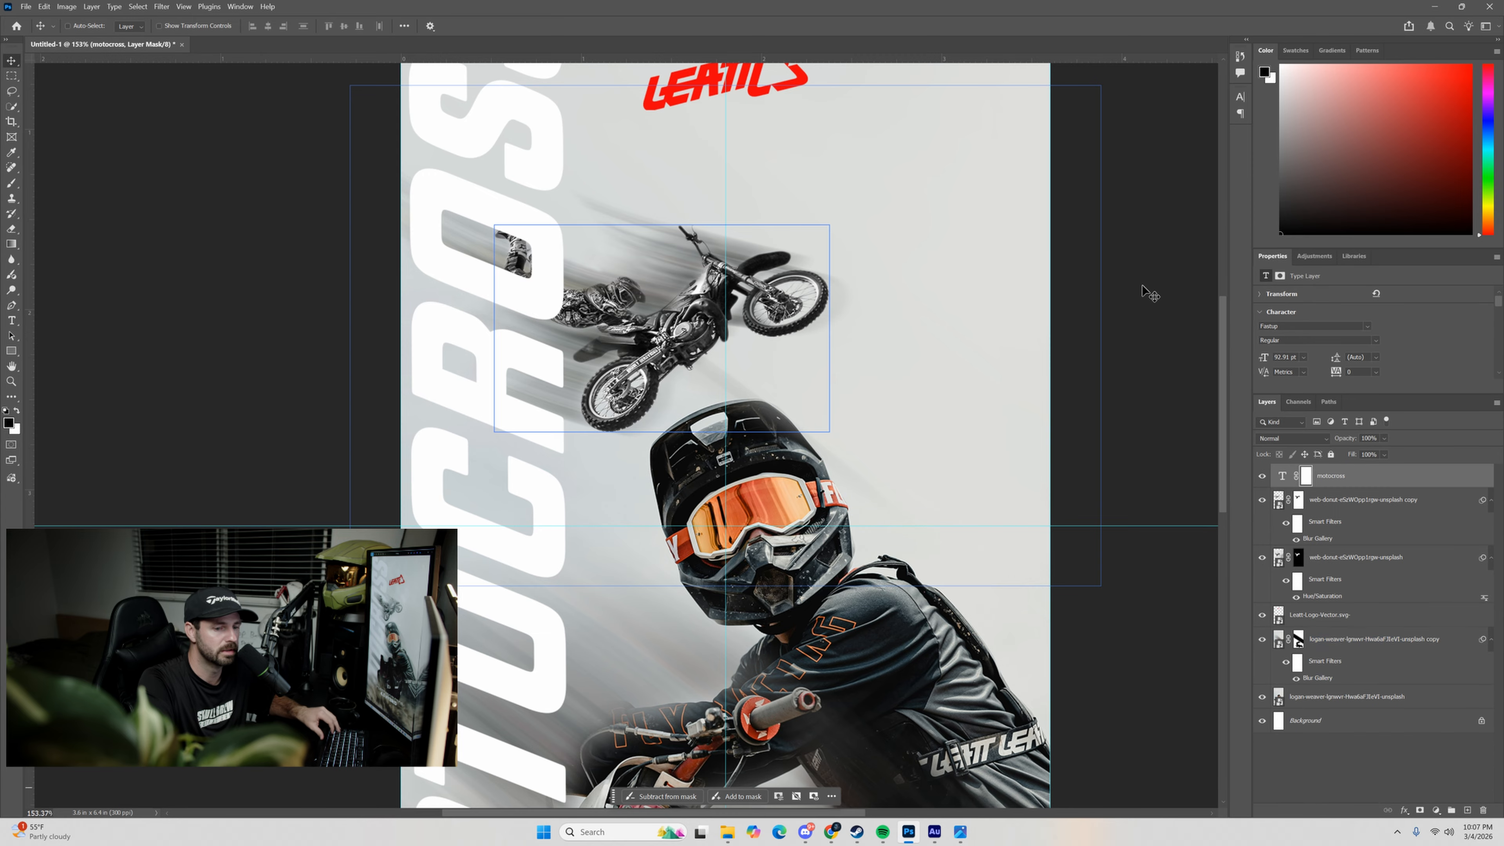
# On the MOTOCROSS layer mask, paint black with a 26 px, 94% hardness brush over the airborne rider's legs and body to hide the overlapping text.
pyautogui.click(1306, 474)
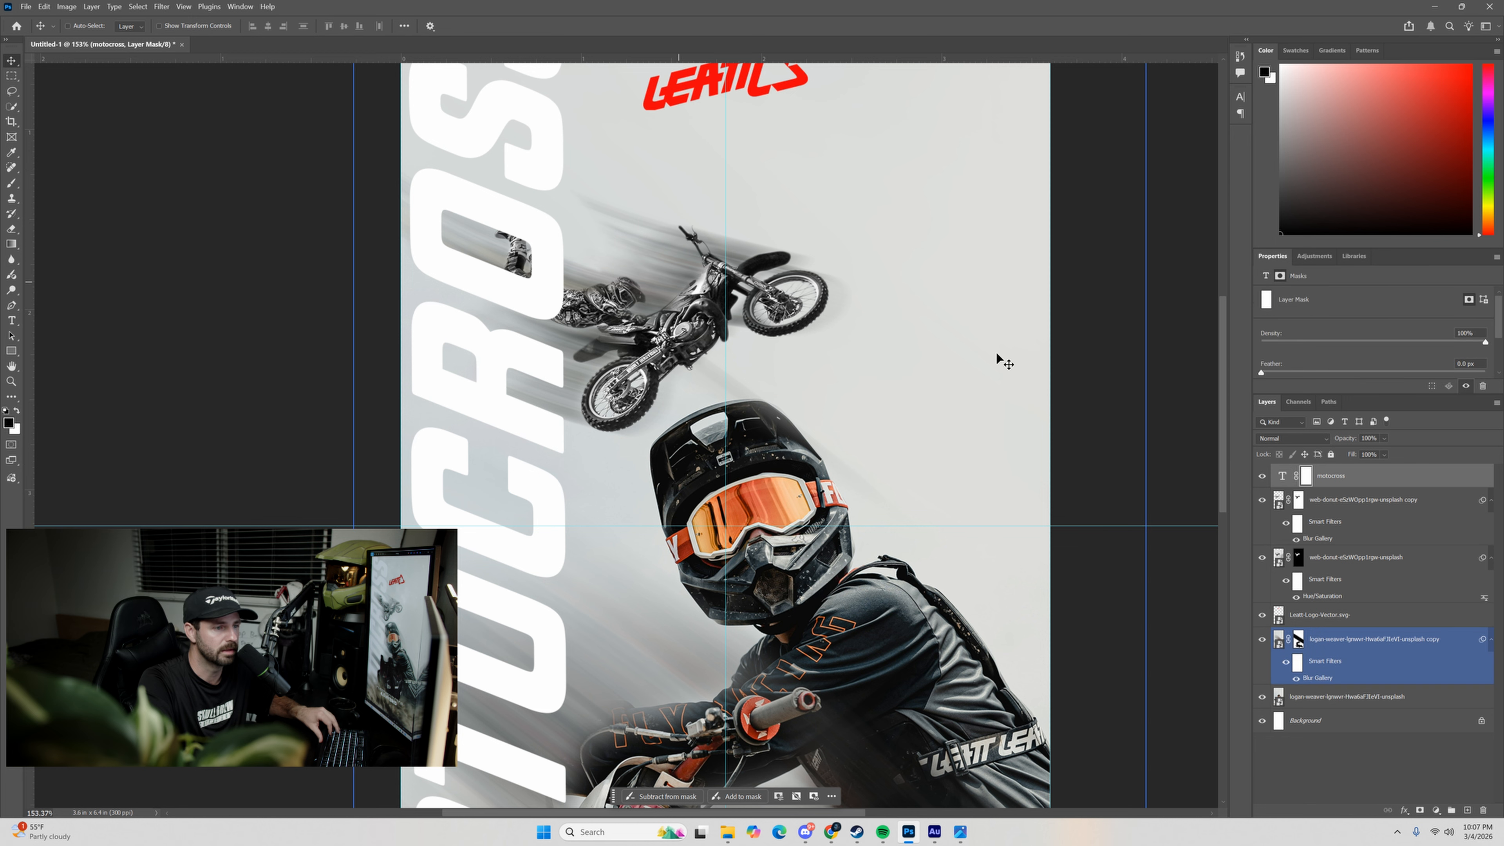
pyautogui.click(14, 182)
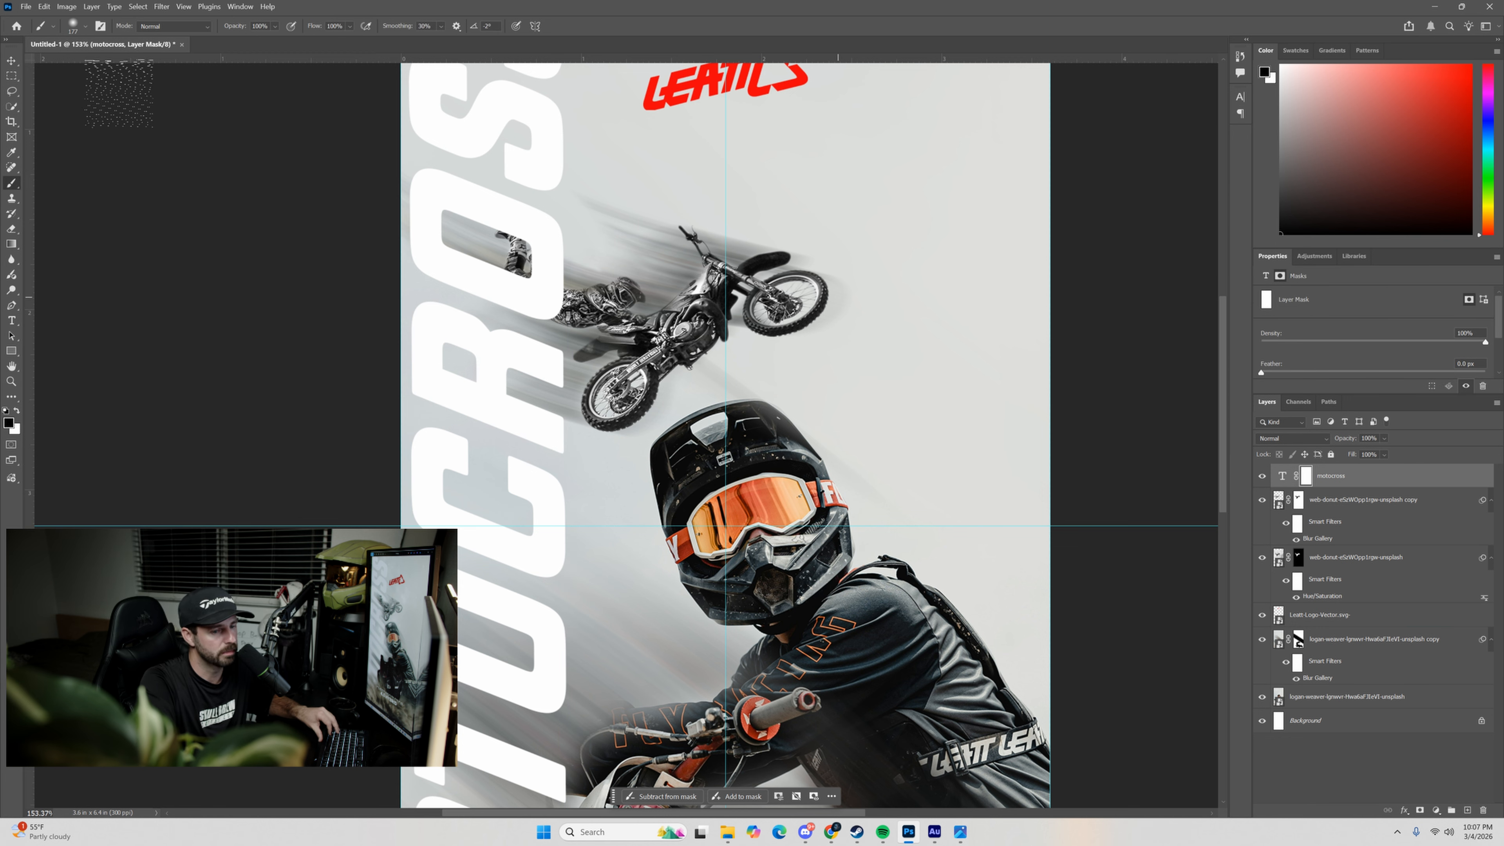
pyautogui.rightClick(79, 74)
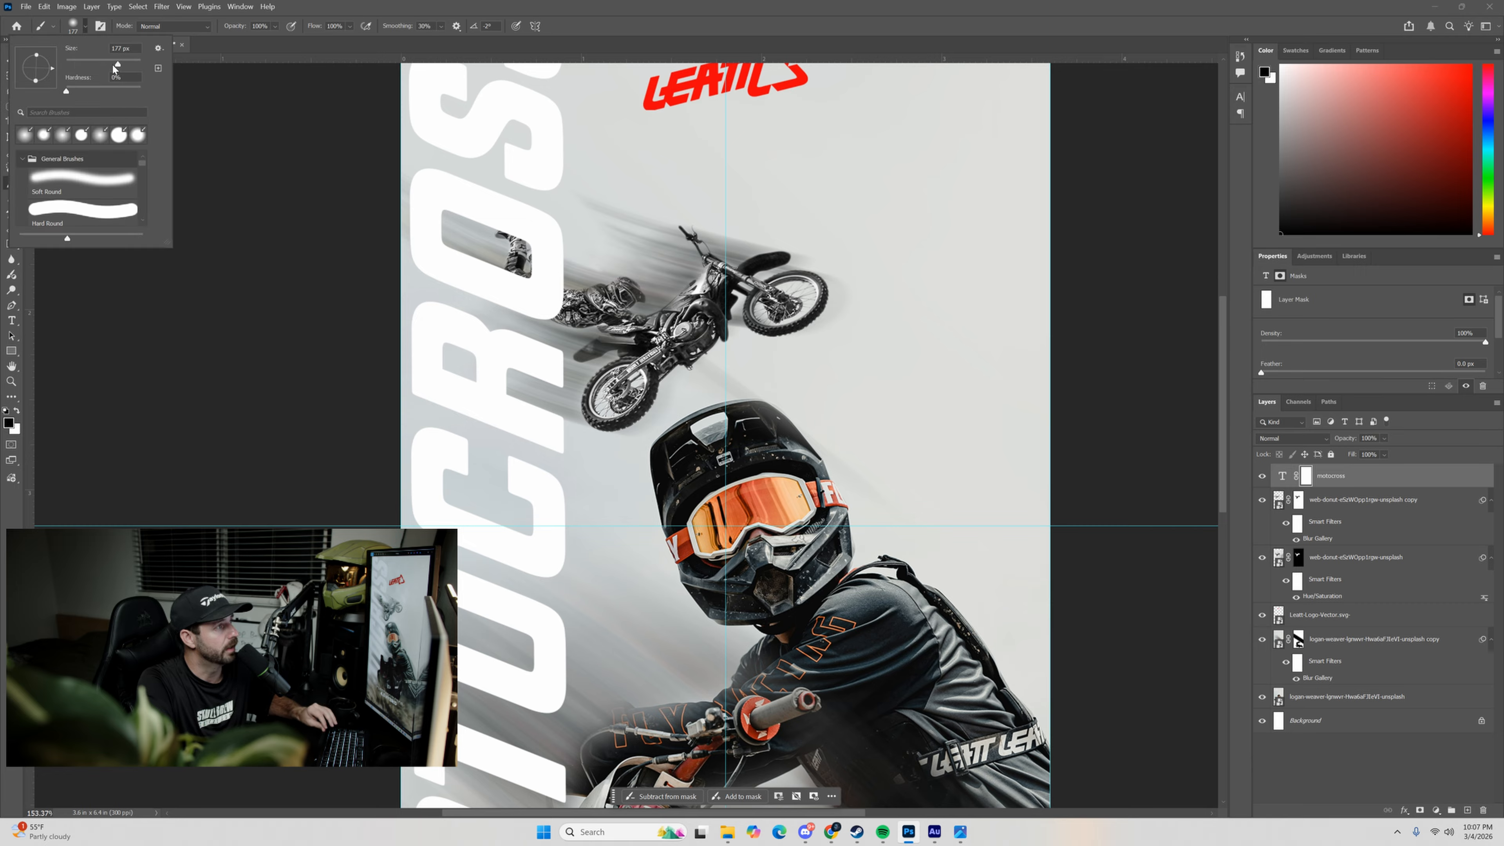
pyautogui.moveTo(115, 69); pyautogui.dragTo(113, 68)
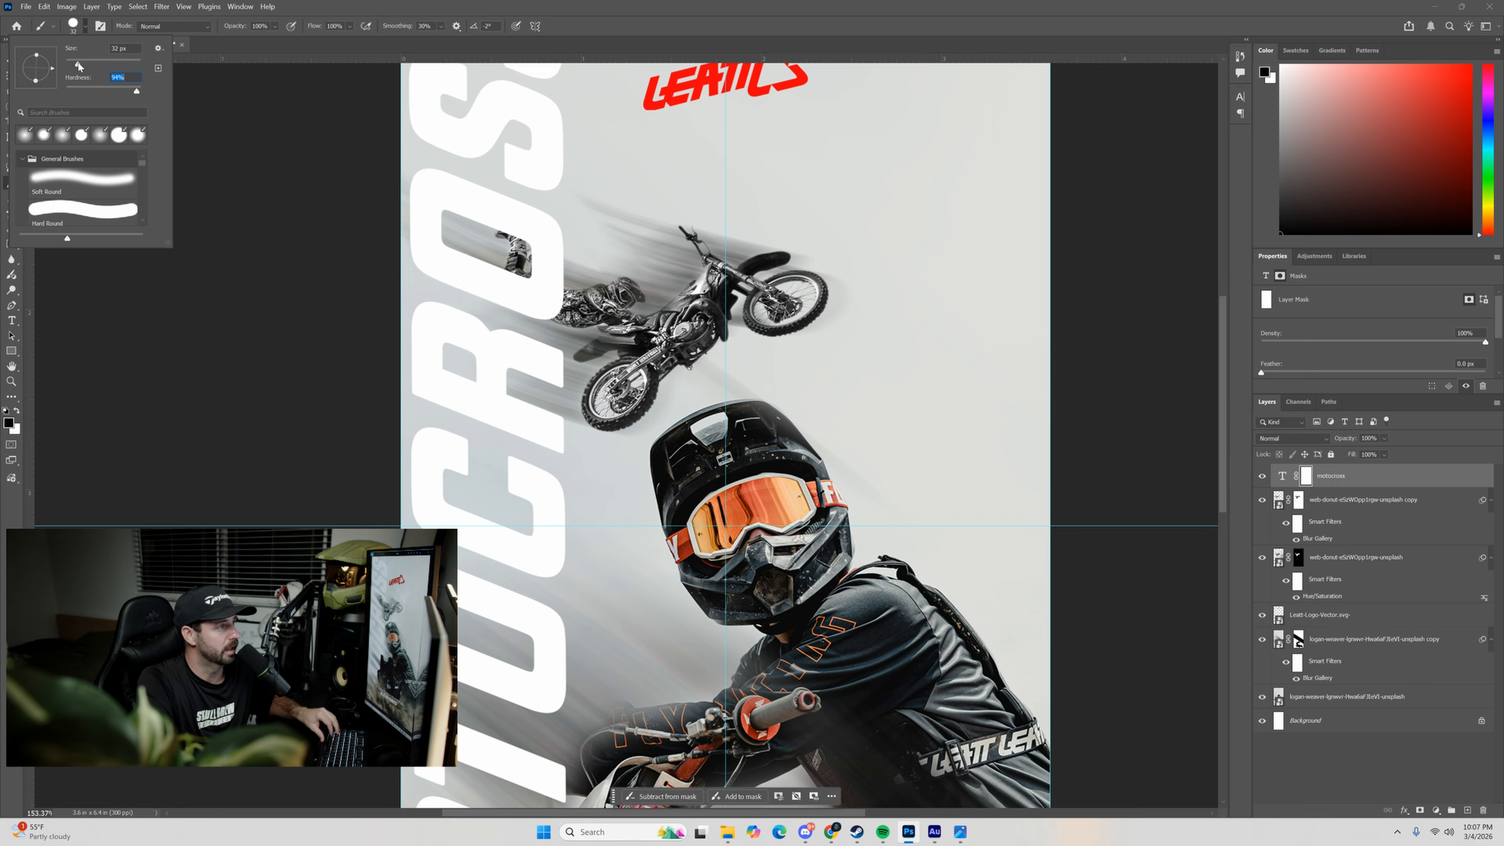
pyautogui.moveTo(78, 62); pyautogui.dragTo(74, 62)
pyautogui.moveTo(510, 277)
pyautogui.mouseDown()
pyautogui.moveTo(553, 296)
pyautogui.moveTo(530, 231)
pyautogui.moveTo(528, 245)
pyautogui.moveTo(502, 231)
pyautogui.moveTo(533, 256)
pyautogui.mouseUp()
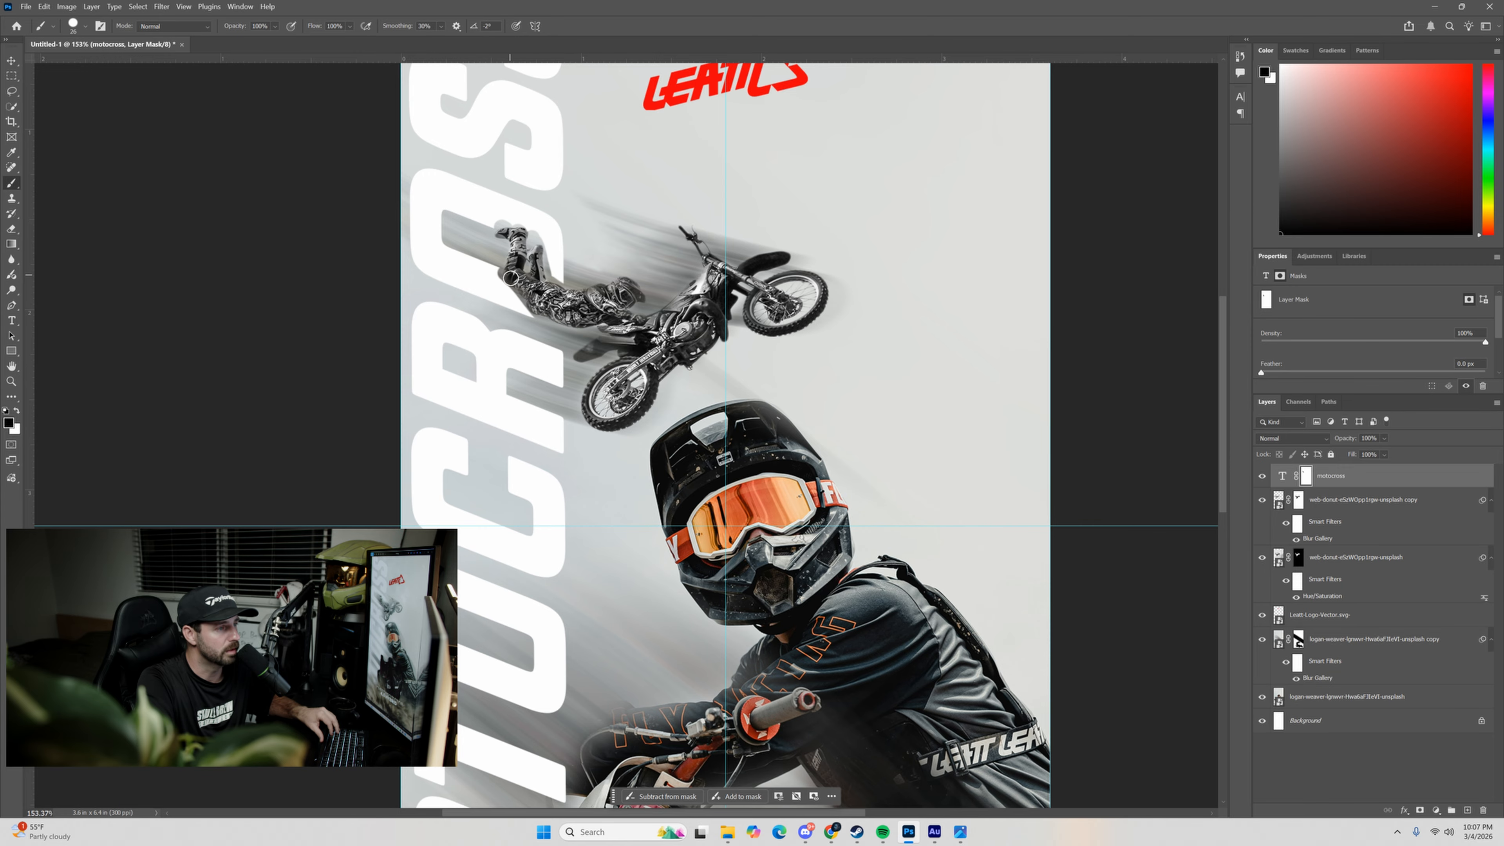
# Paint white on the text mask with a smaller brush around the airborne rider's boots, legs and lower torso to restore the surrounding lettering.
pyautogui.scroll(5, 521, 178)
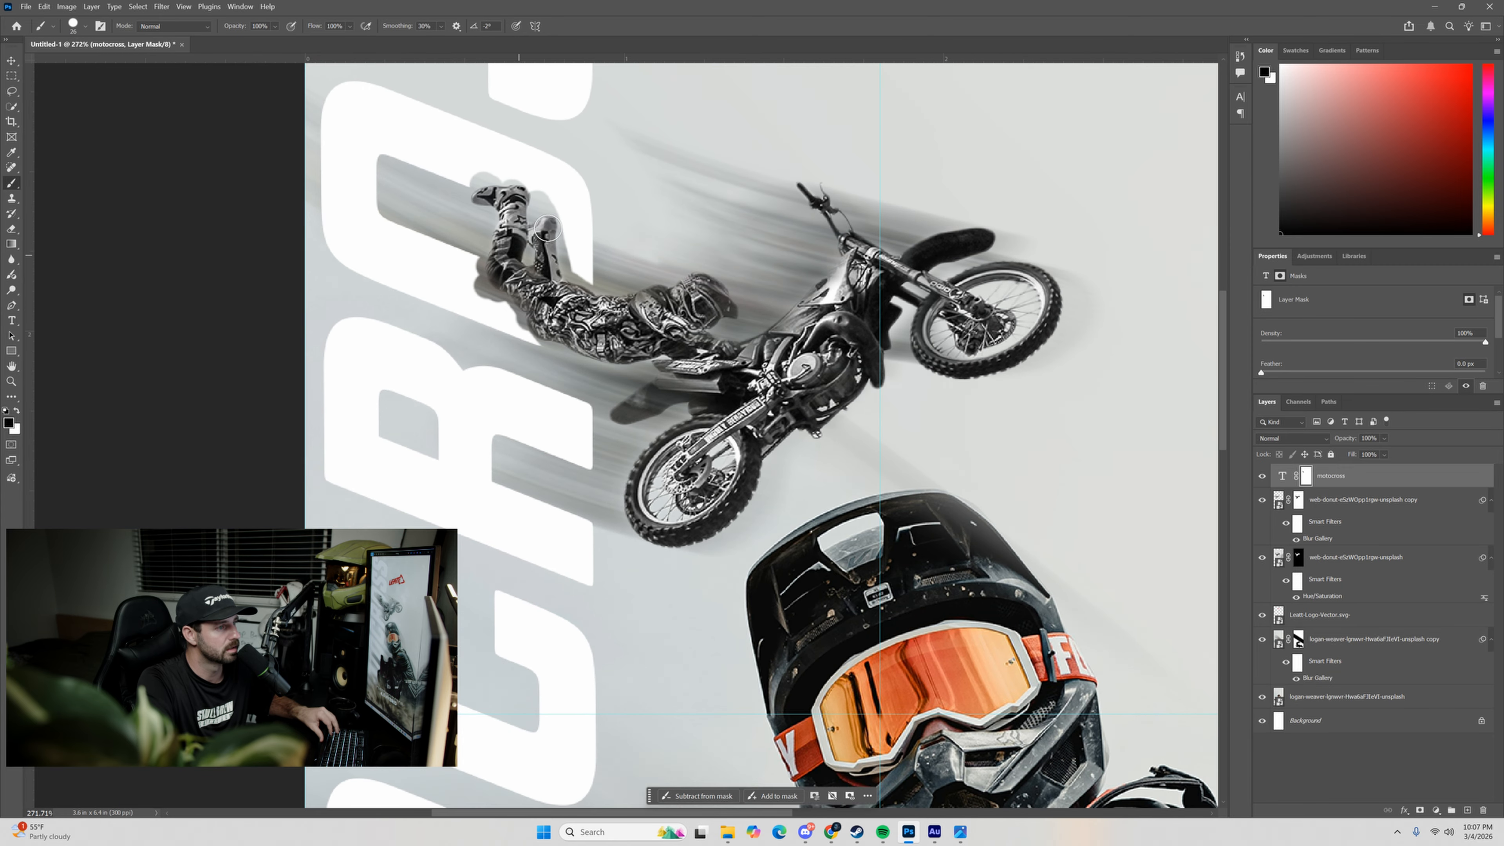
pyautogui.click(17, 411)
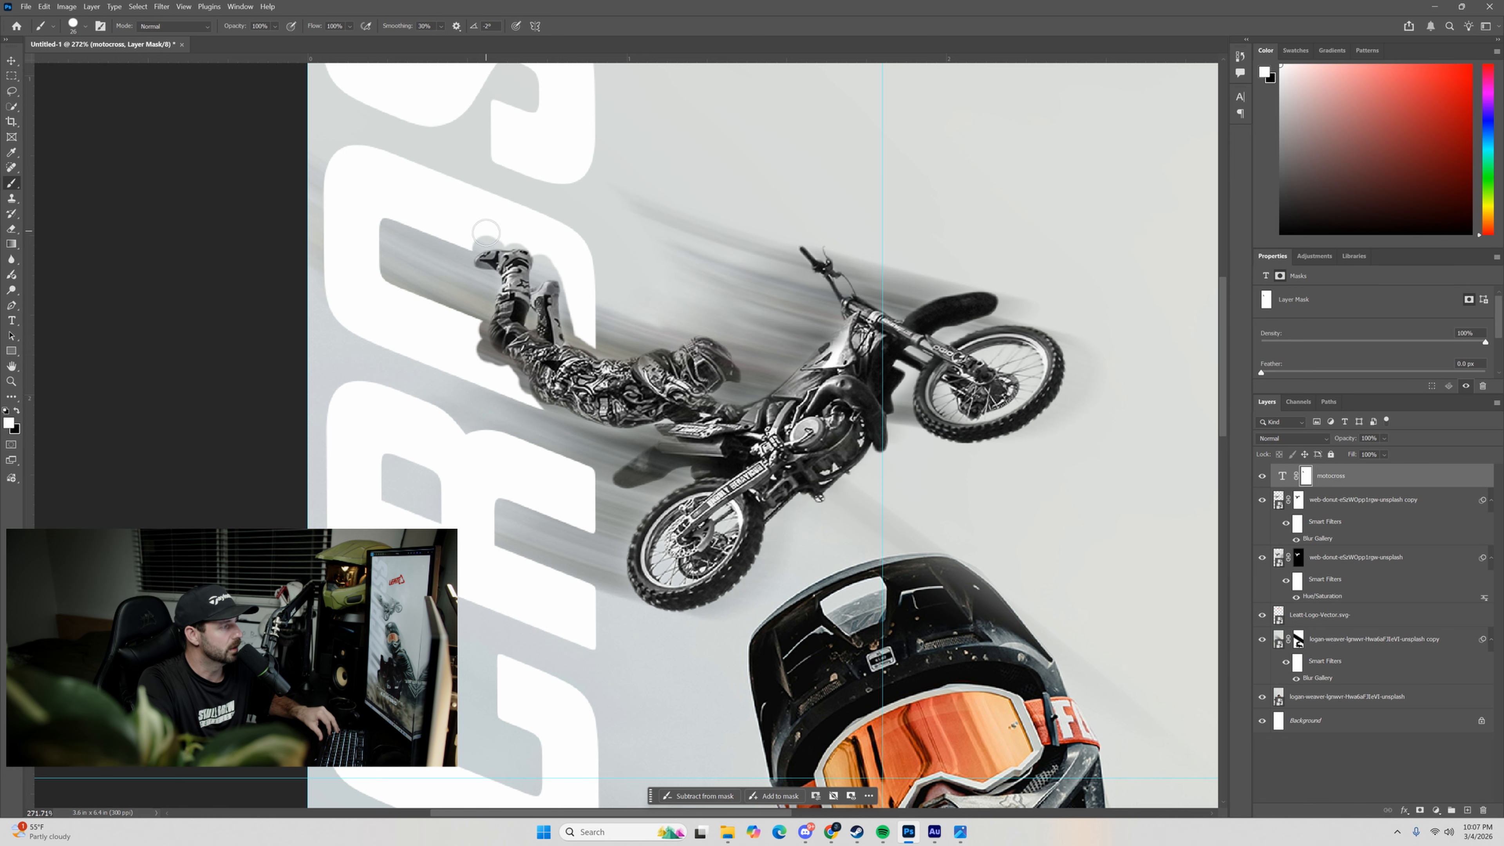
pyautogui.scroll(5, 479, 237)
pyautogui.click(84, 26)
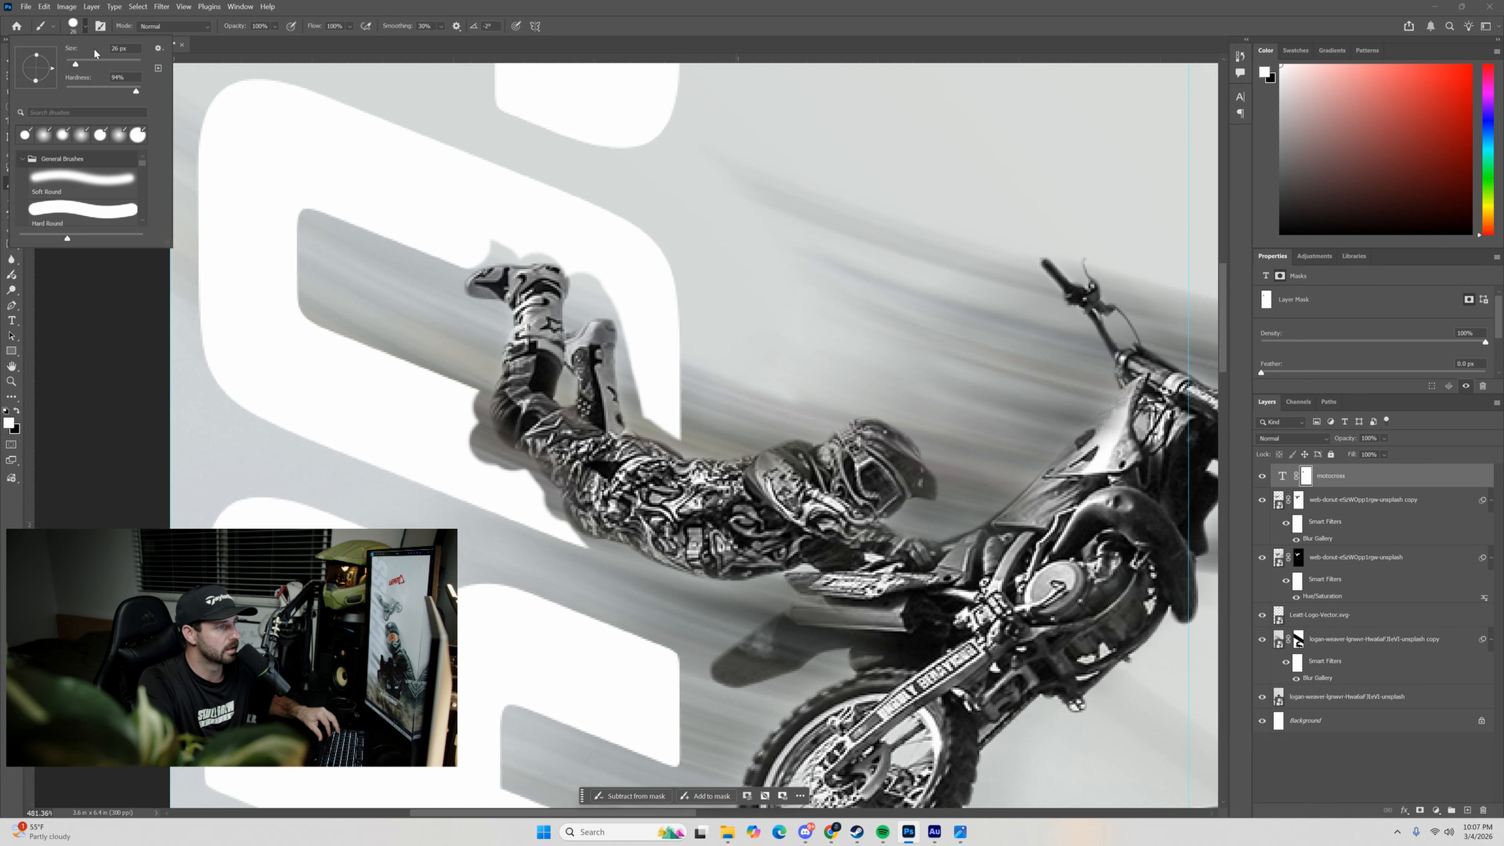
pyautogui.moveTo(76, 62); pyautogui.dragTo(72, 64)
pyautogui.moveTo(466, 265); pyautogui.dragTo(513, 250)
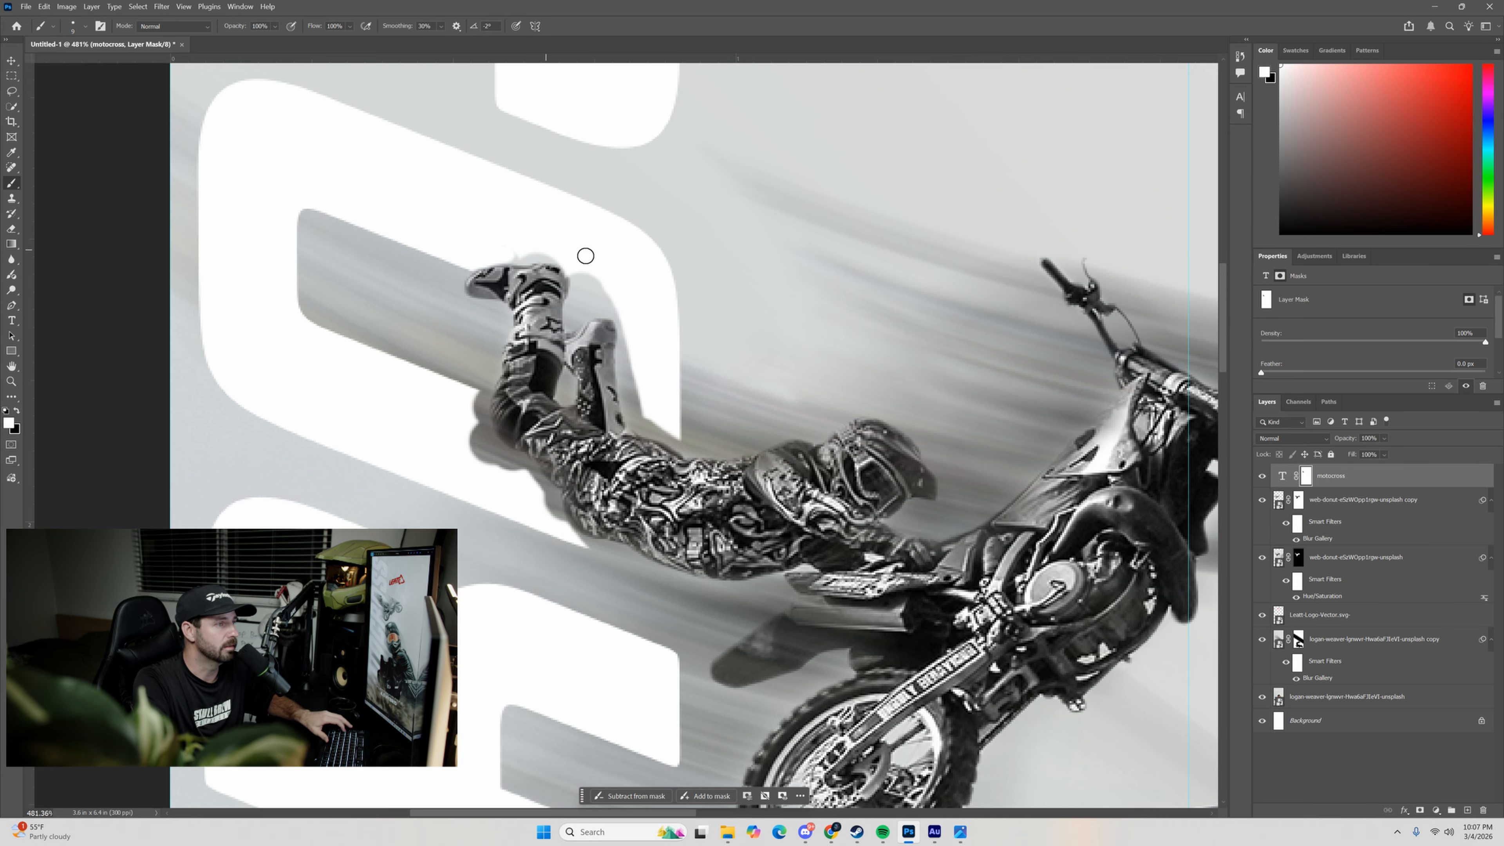
pyautogui.moveTo(484, 261); pyautogui.dragTo(571, 256)
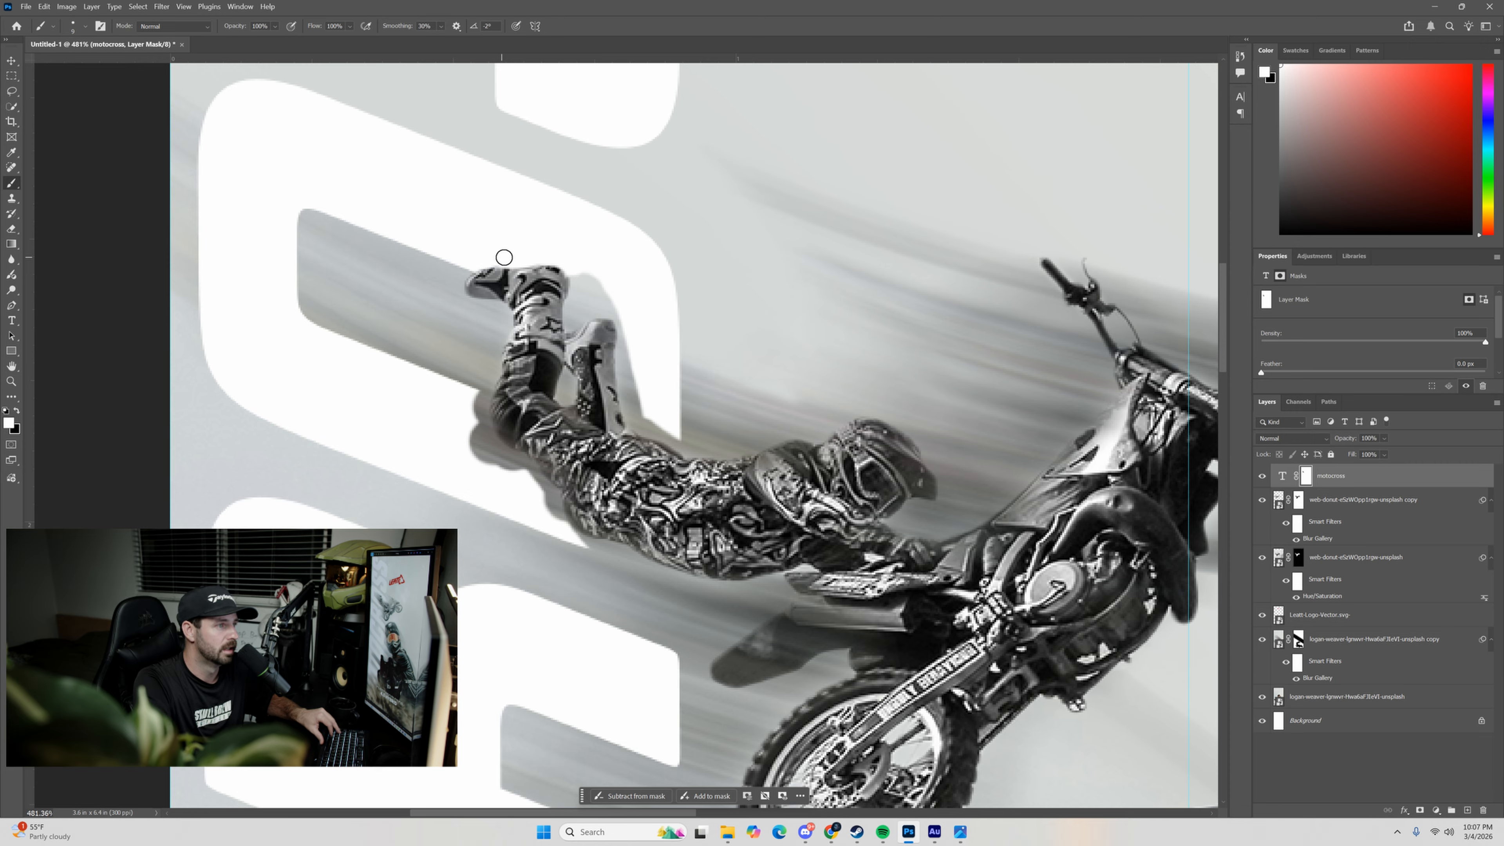
pyautogui.moveTo(570, 261)
pyautogui.mouseDown()
pyautogui.moveTo(594, 309)
pyautogui.moveTo(580, 287)
pyautogui.moveTo(574, 323)
pyautogui.moveTo(609, 299)
pyautogui.moveTo(590, 294)
pyautogui.moveTo(613, 292)
pyautogui.moveTo(590, 289)
pyautogui.moveTo(581, 263)
pyautogui.moveTo(604, 302)
pyautogui.moveTo(585, 310)
pyautogui.moveTo(611, 308)
pyautogui.moveTo(609, 291)
pyautogui.moveTo(620, 307)
pyautogui.moveTo(599, 306)
pyautogui.moveTo(623, 312)
pyautogui.moveTo(610, 314)
pyautogui.moveTo(634, 339)
pyautogui.moveTo(628, 324)
pyautogui.moveTo(623, 380)
pyautogui.moveTo(642, 425)
pyautogui.moveTo(638, 395)
pyautogui.moveTo(656, 416)
pyautogui.moveTo(640, 390)
pyautogui.moveTo(633, 427)
pyautogui.moveTo(675, 443)
pyautogui.mouseUp()
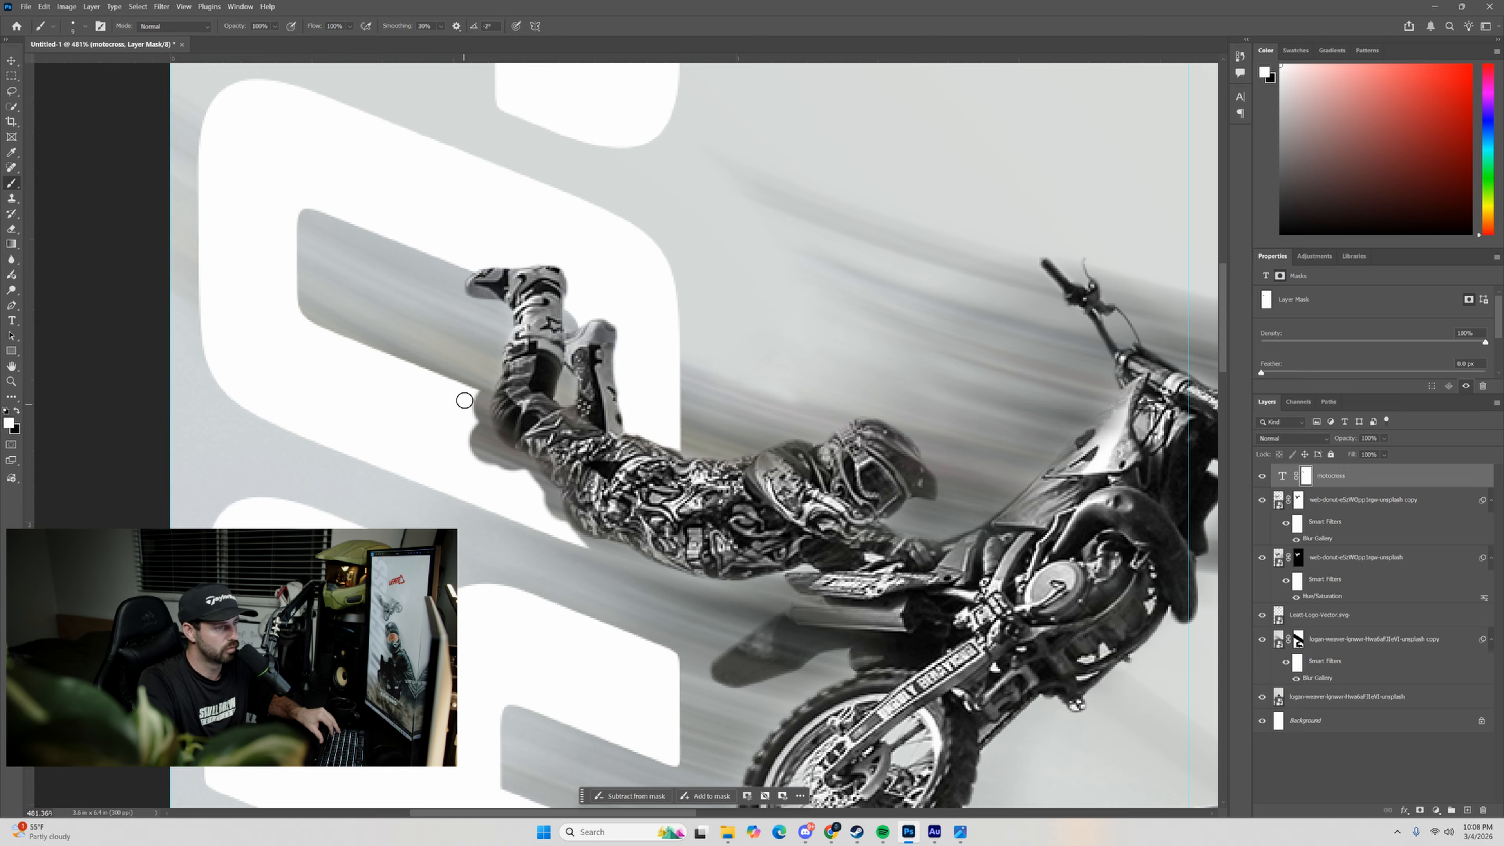
pyautogui.moveTo(464, 400)
pyautogui.mouseDown()
pyautogui.moveTo(491, 485)
pyautogui.moveTo(509, 459)
pyautogui.moveTo(579, 540)
pyautogui.moveTo(556, 522)
pyautogui.moveTo(646, 562)
pyautogui.moveTo(539, 474)
pyautogui.mouseUp()
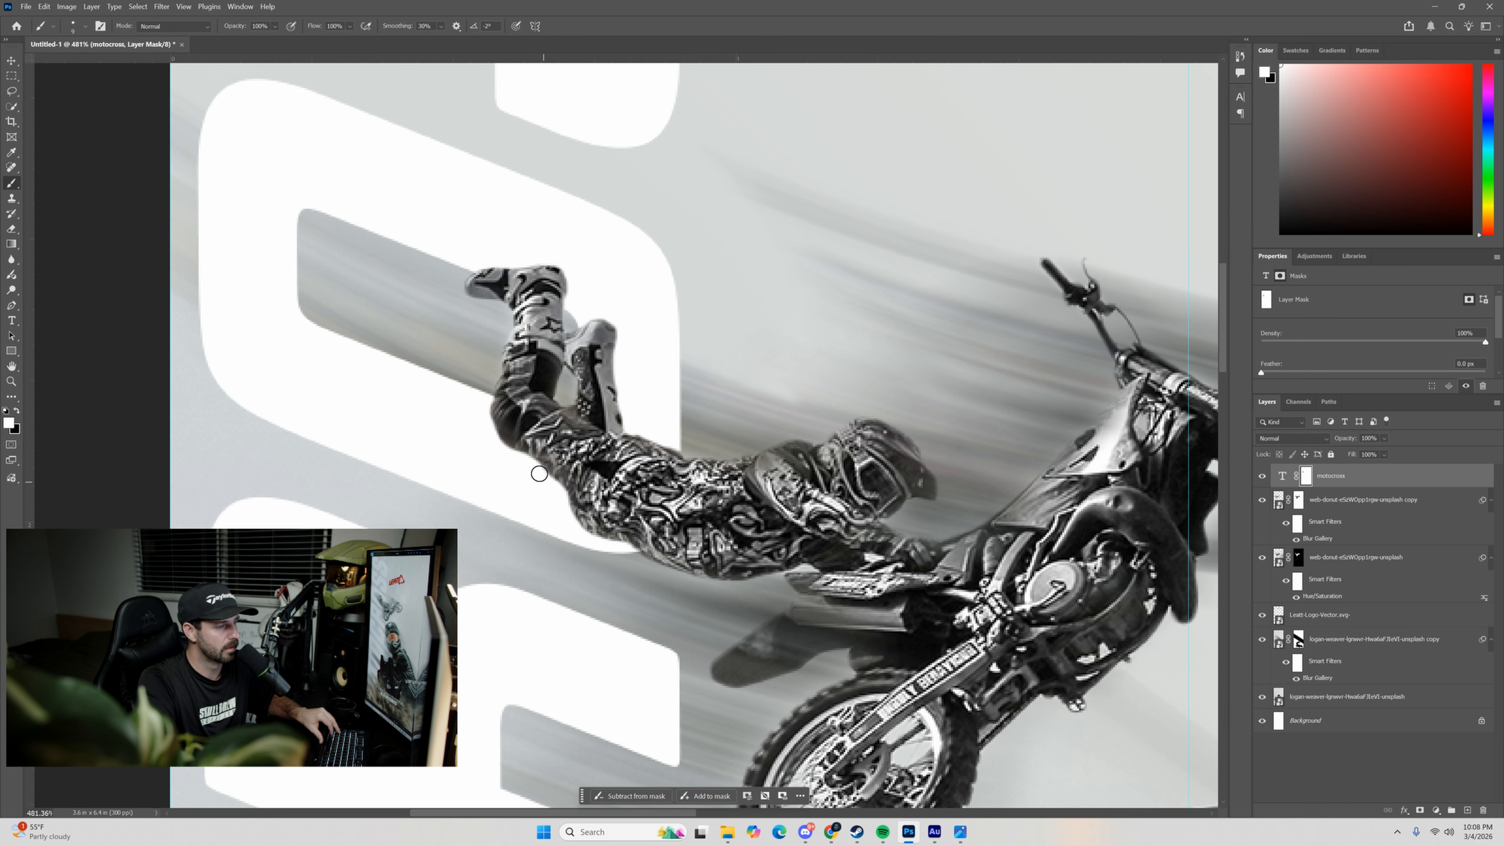
pyautogui.press('x')
pyautogui.scroll(-2, 659, 396)
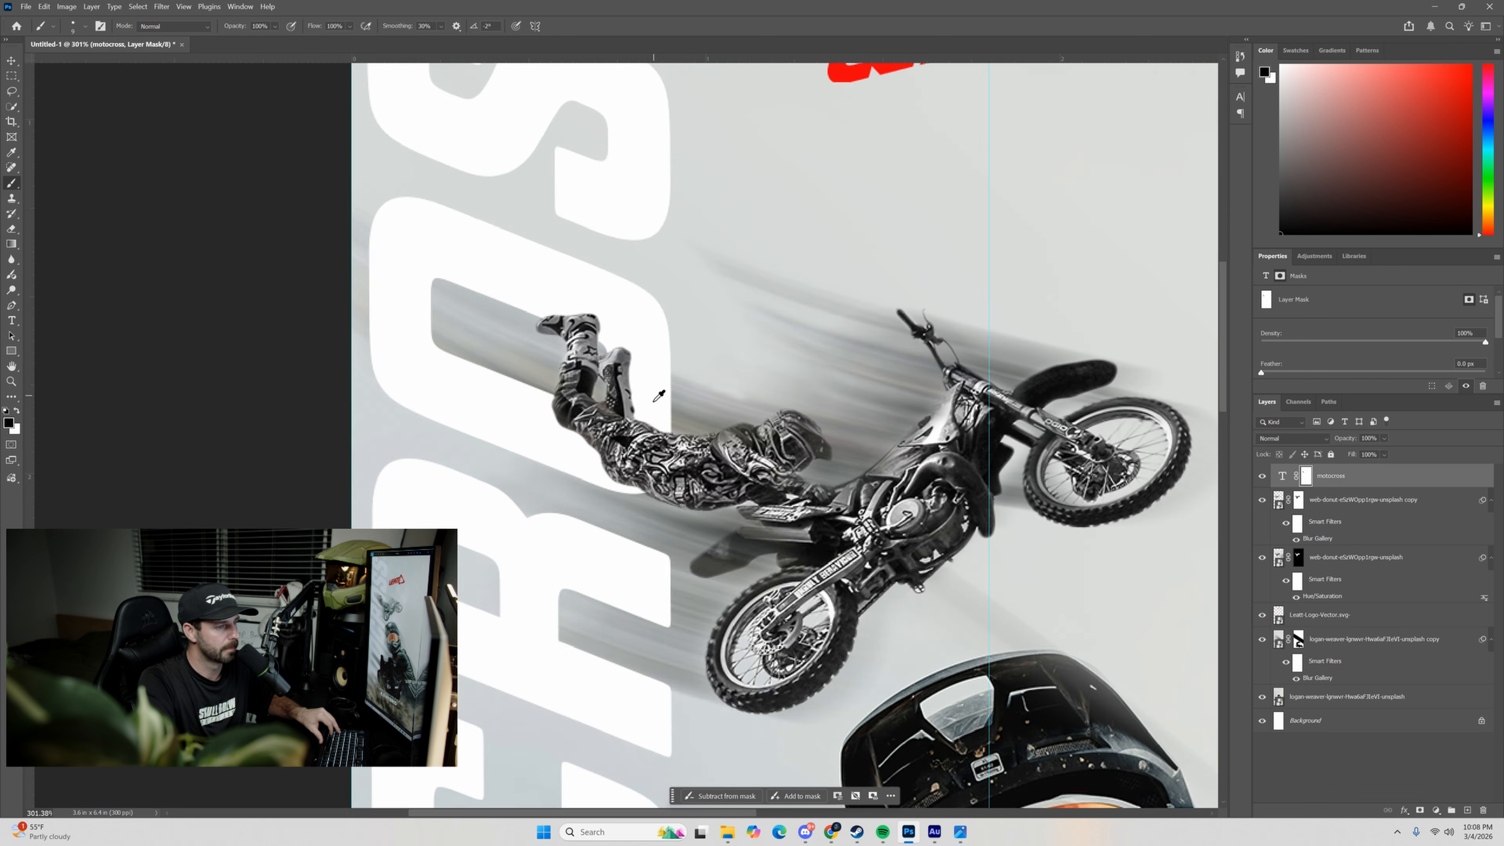
# Duplicate the MOTOCROSS text layer and convert the copy to a smart object.
pyautogui.scroll(-4, 659, 396)
pyautogui.scroll(2, 927, 363)
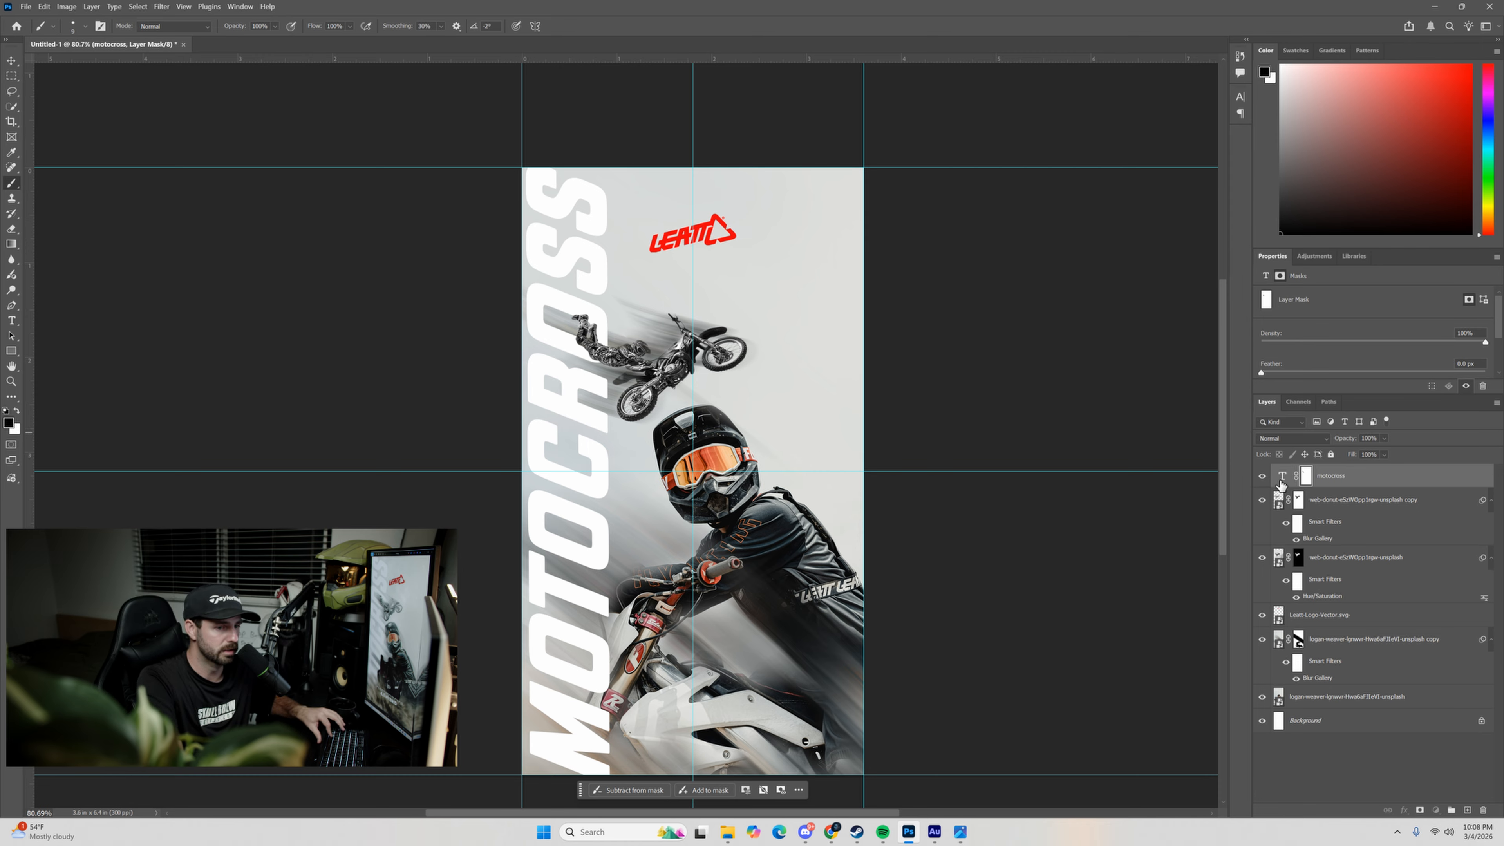
pyautogui.hotkey('ctrl', 'j')
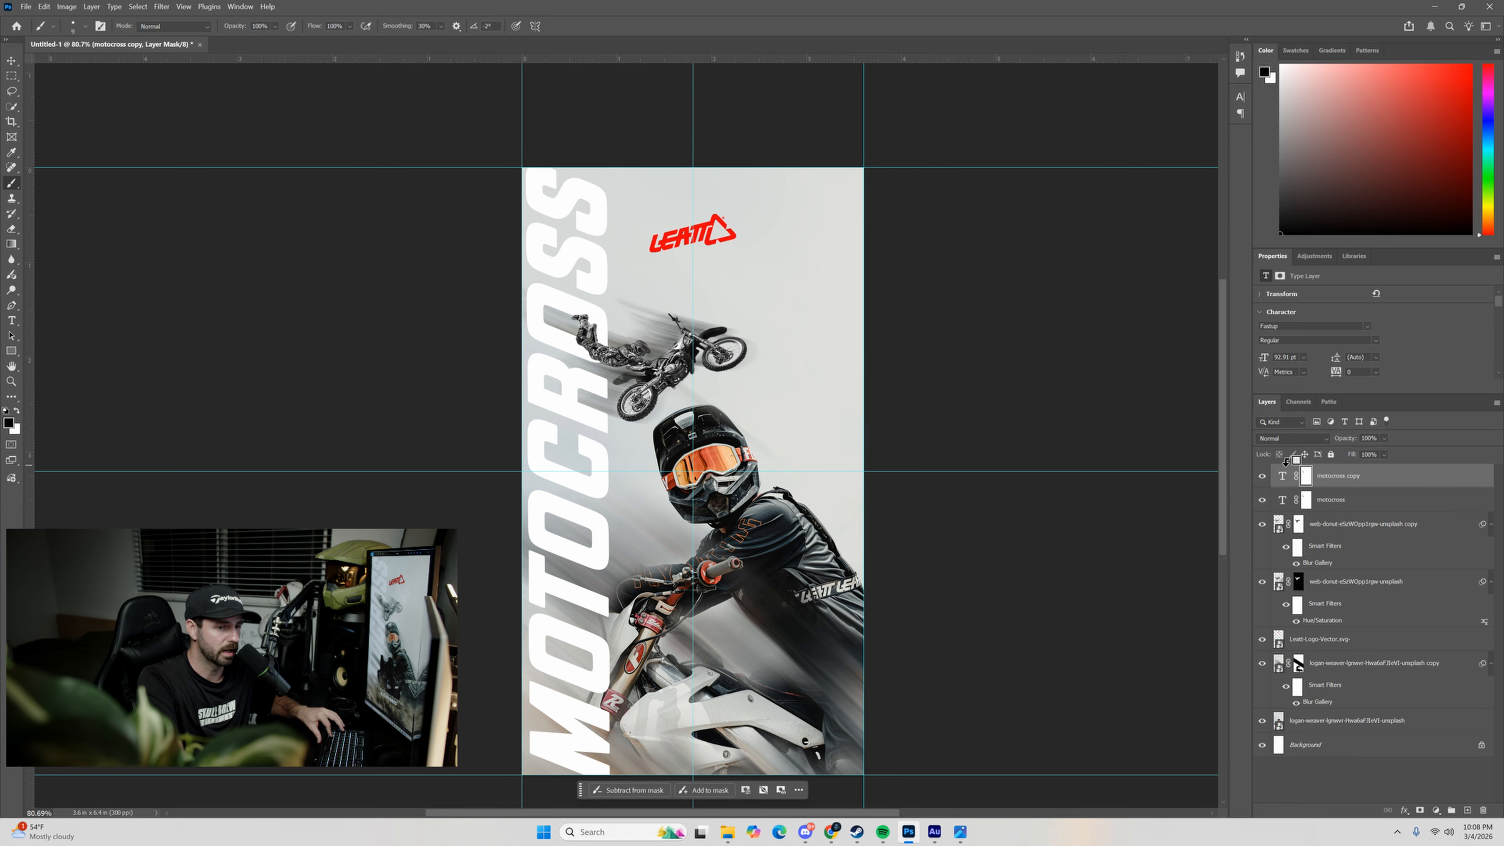
pyautogui.rightClick(1389, 480)
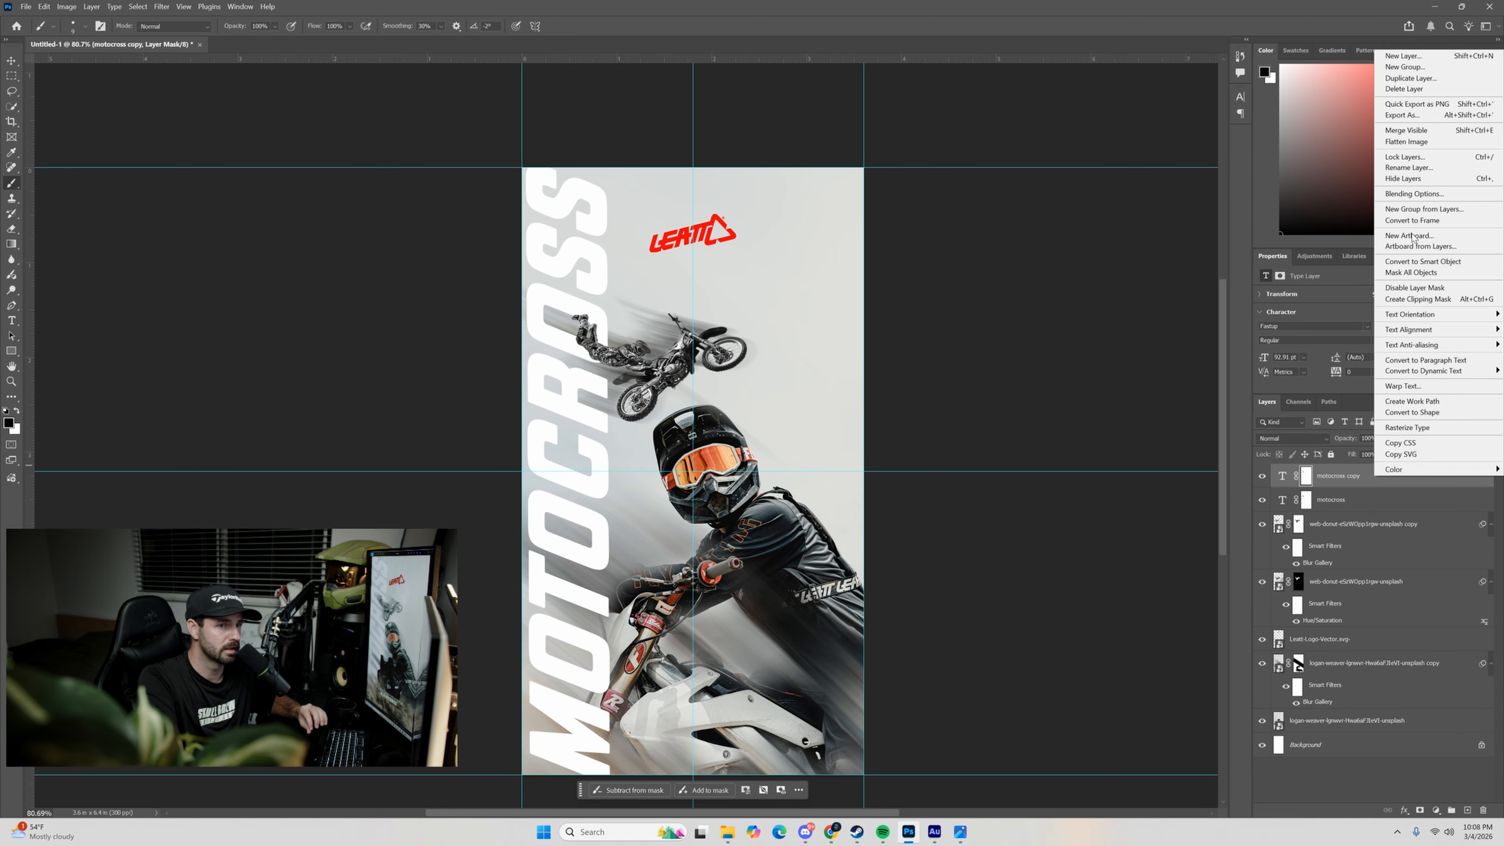
pyautogui.click(1412, 263)
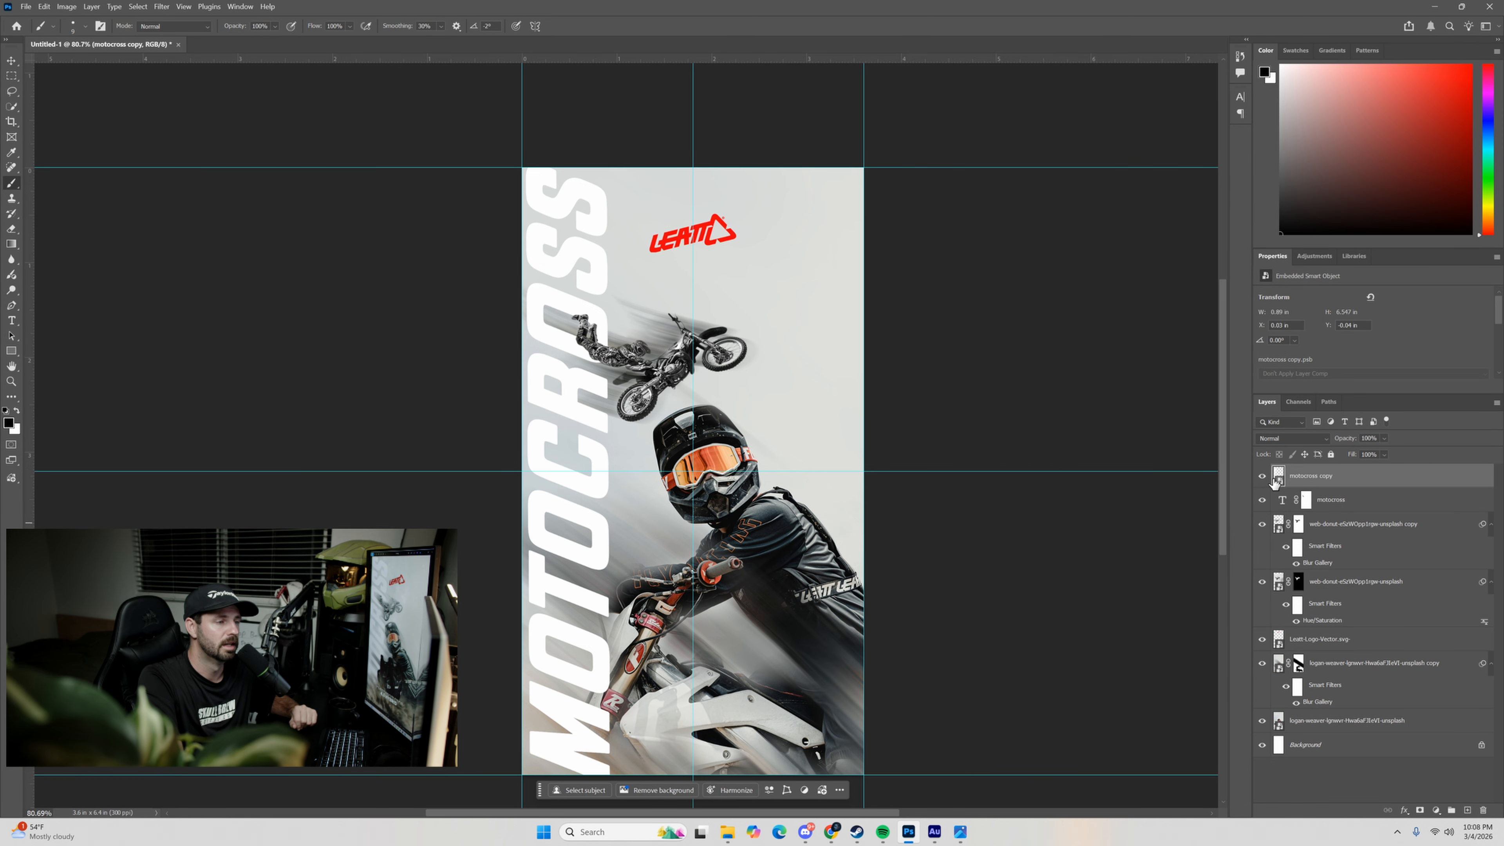
# Start a Path Blur on the MOTOCROSS copy and run its path diagonally from the airborne bike's rear wheel down to the large rider's helmet.
pyautogui.click(161, 5)
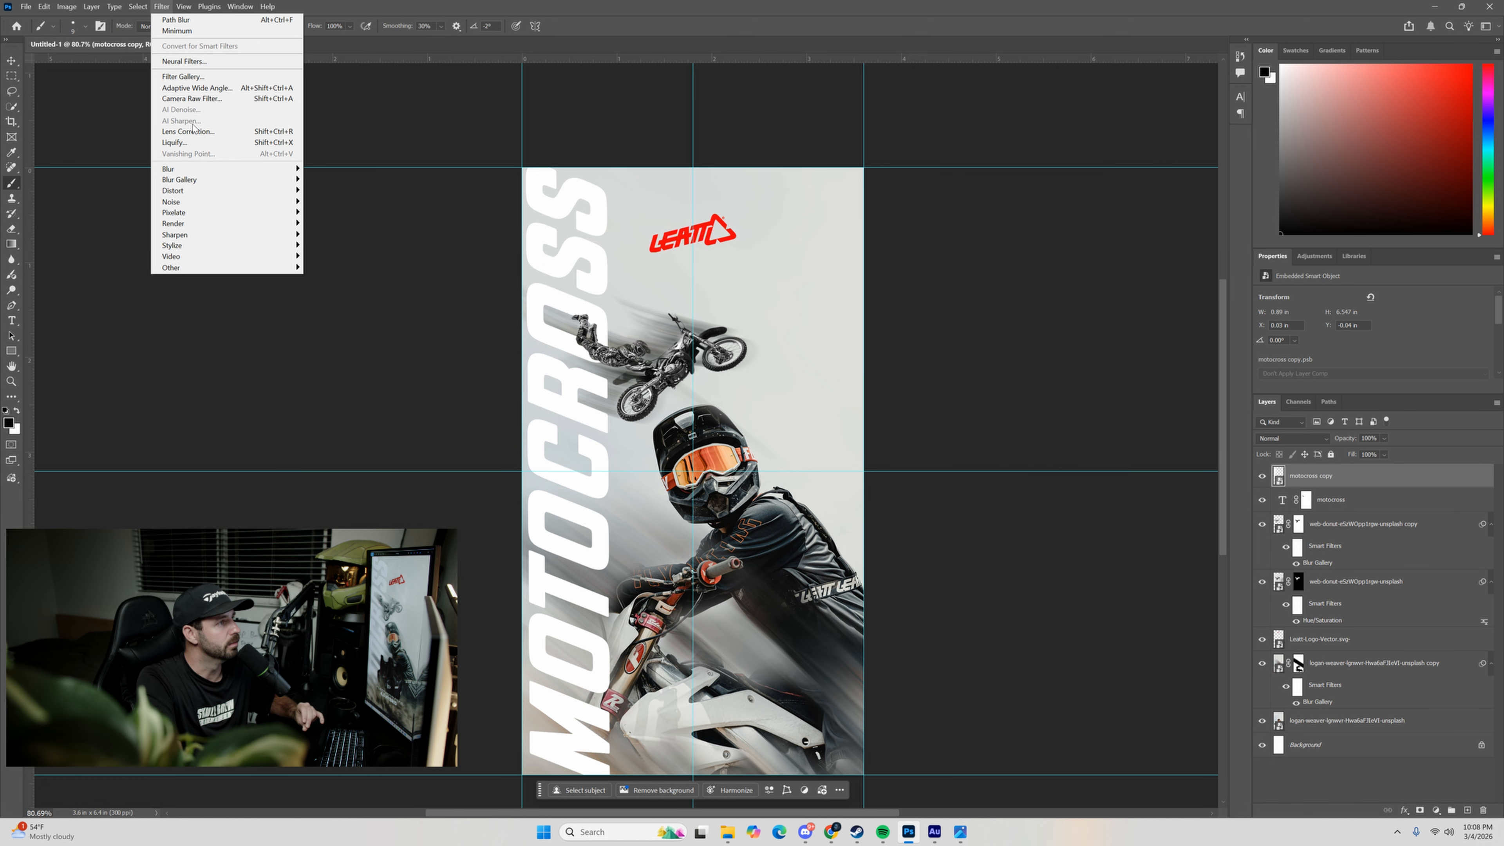
pyautogui.moveTo(237, 179)
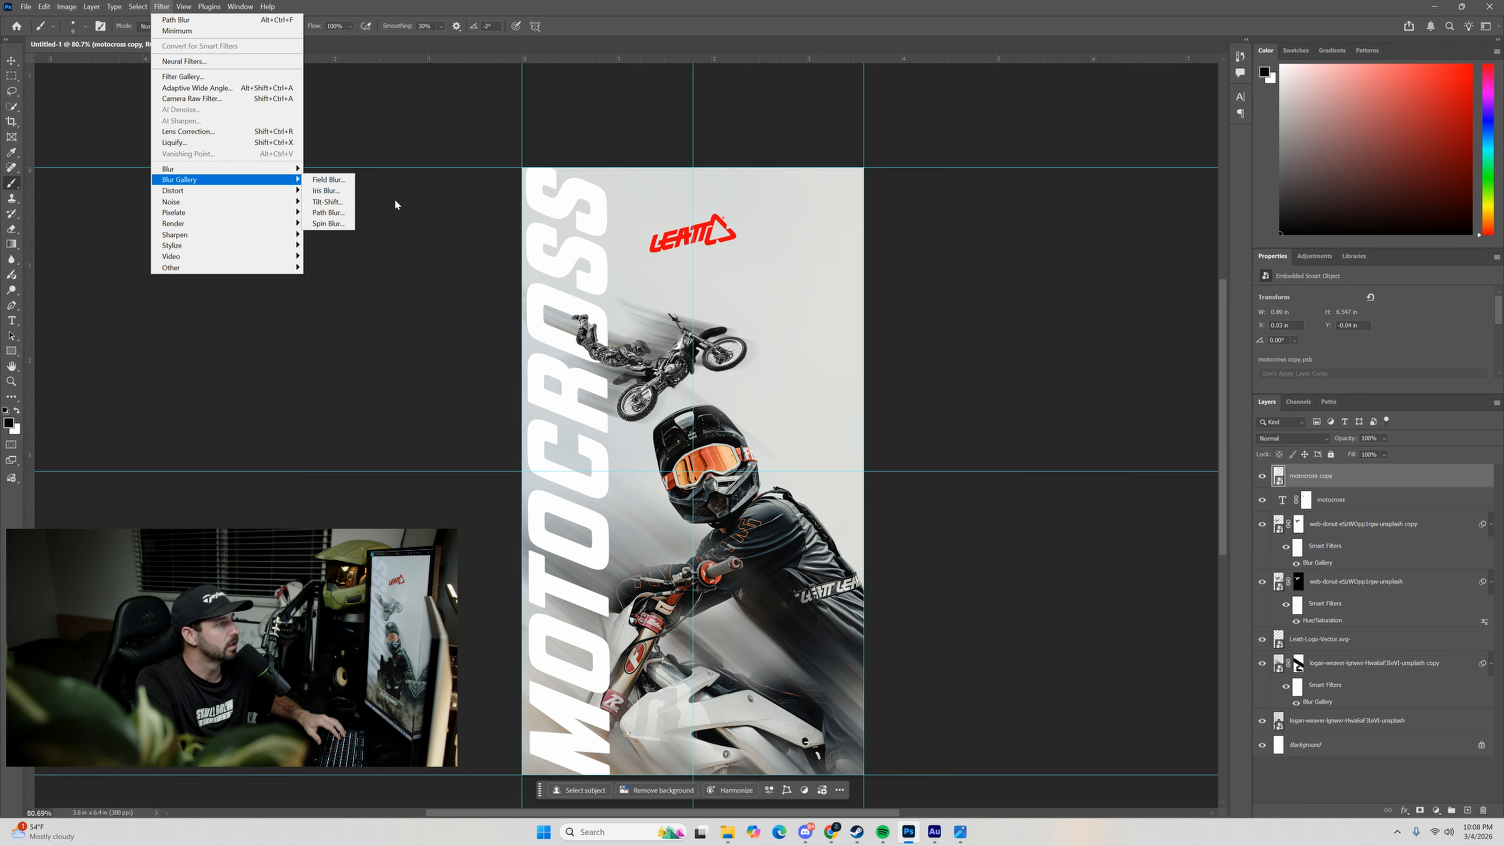
pyautogui.click(327, 212)
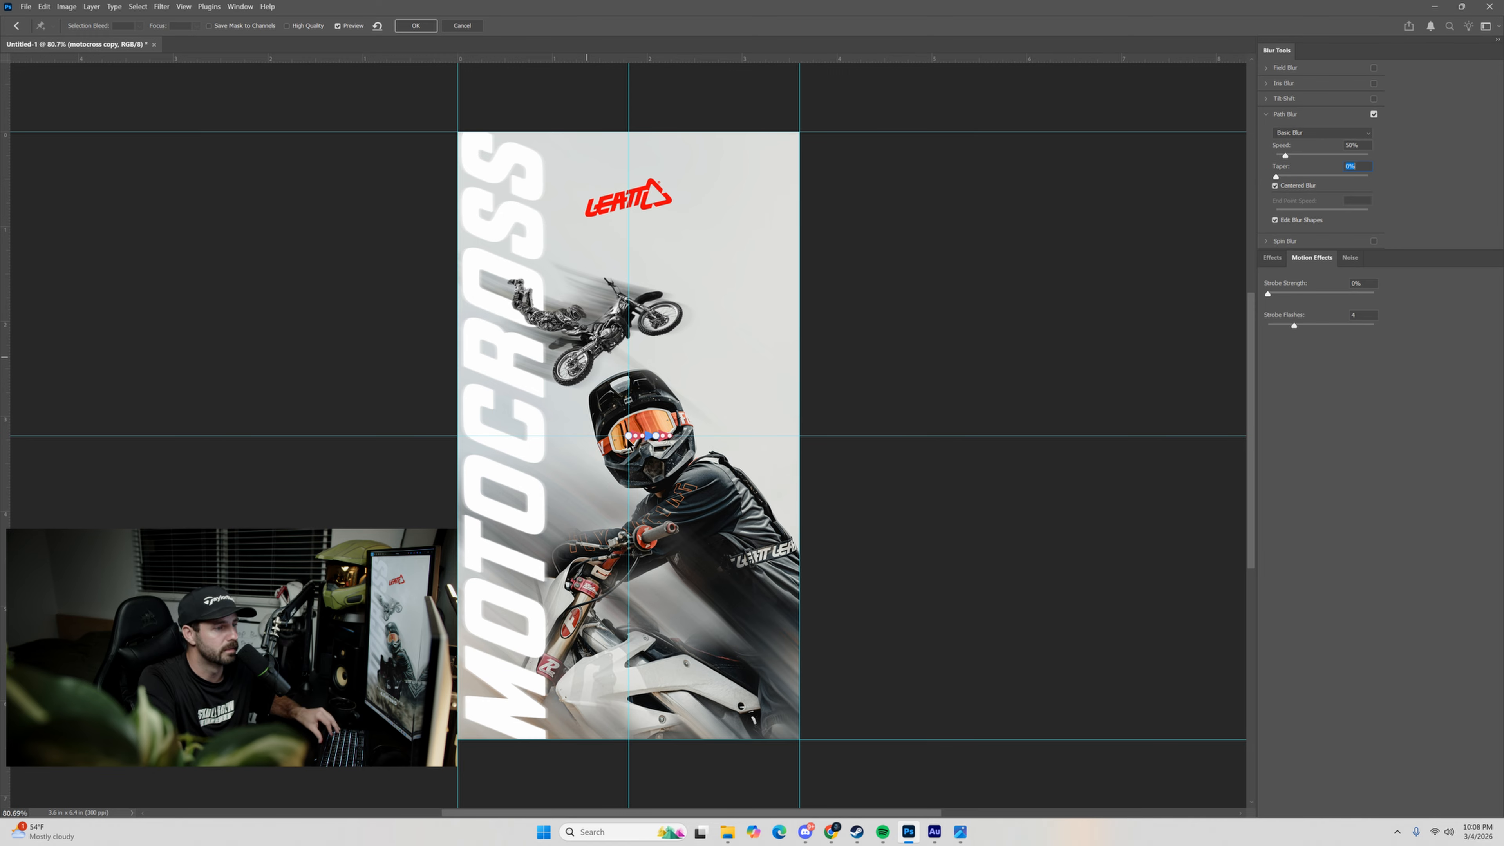
pyautogui.moveTo(629, 435); pyautogui.dragTo(568, 370)
pyautogui.moveTo(656, 437); pyautogui.dragTo(711, 479)
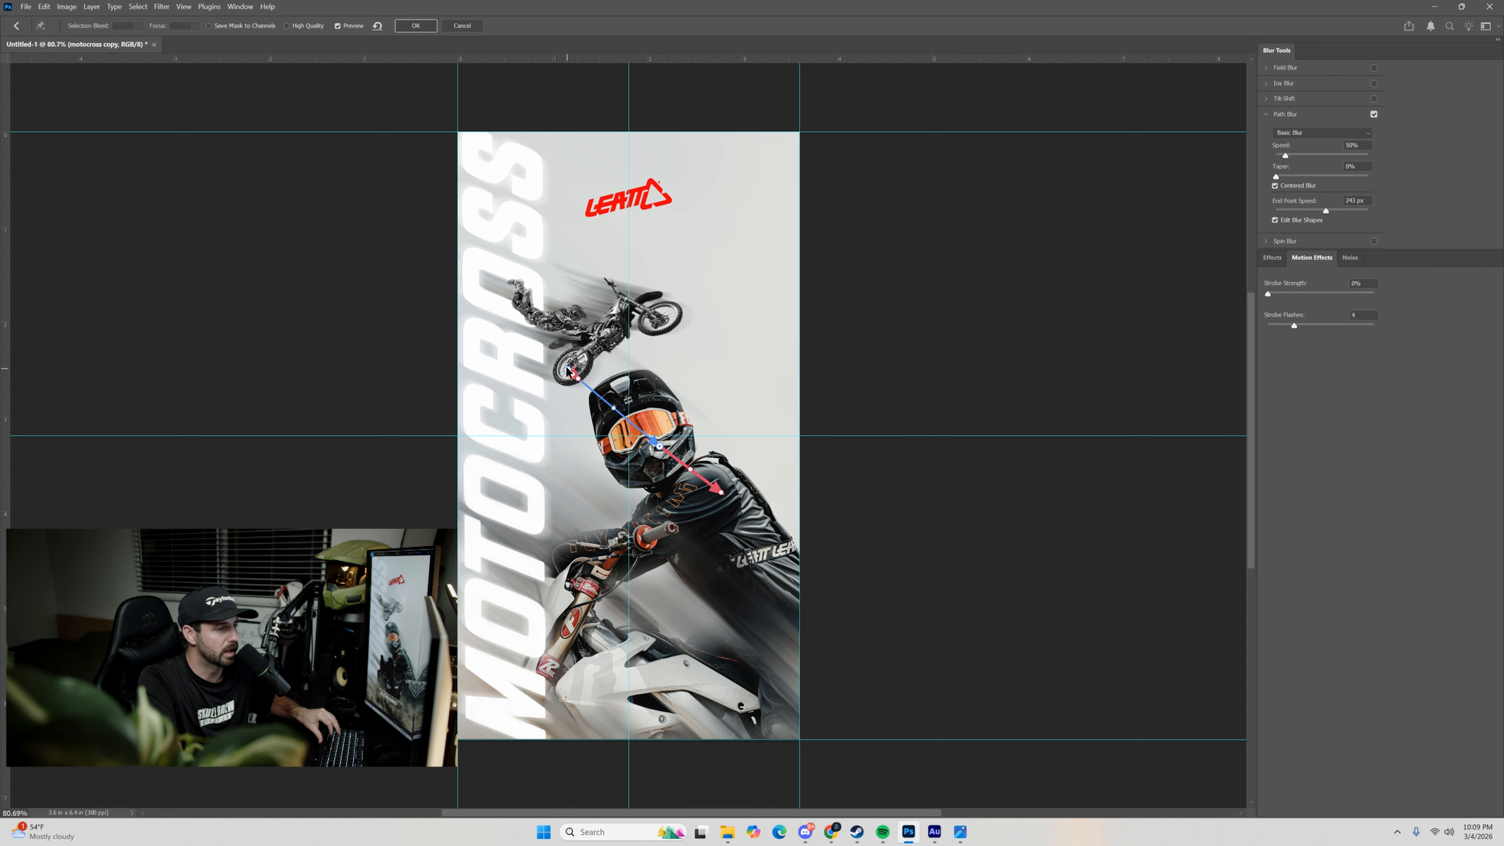
pyautogui.hotkey('ctrl', 'z')
pyautogui.moveTo(567, 370); pyautogui.dragTo(557, 364)
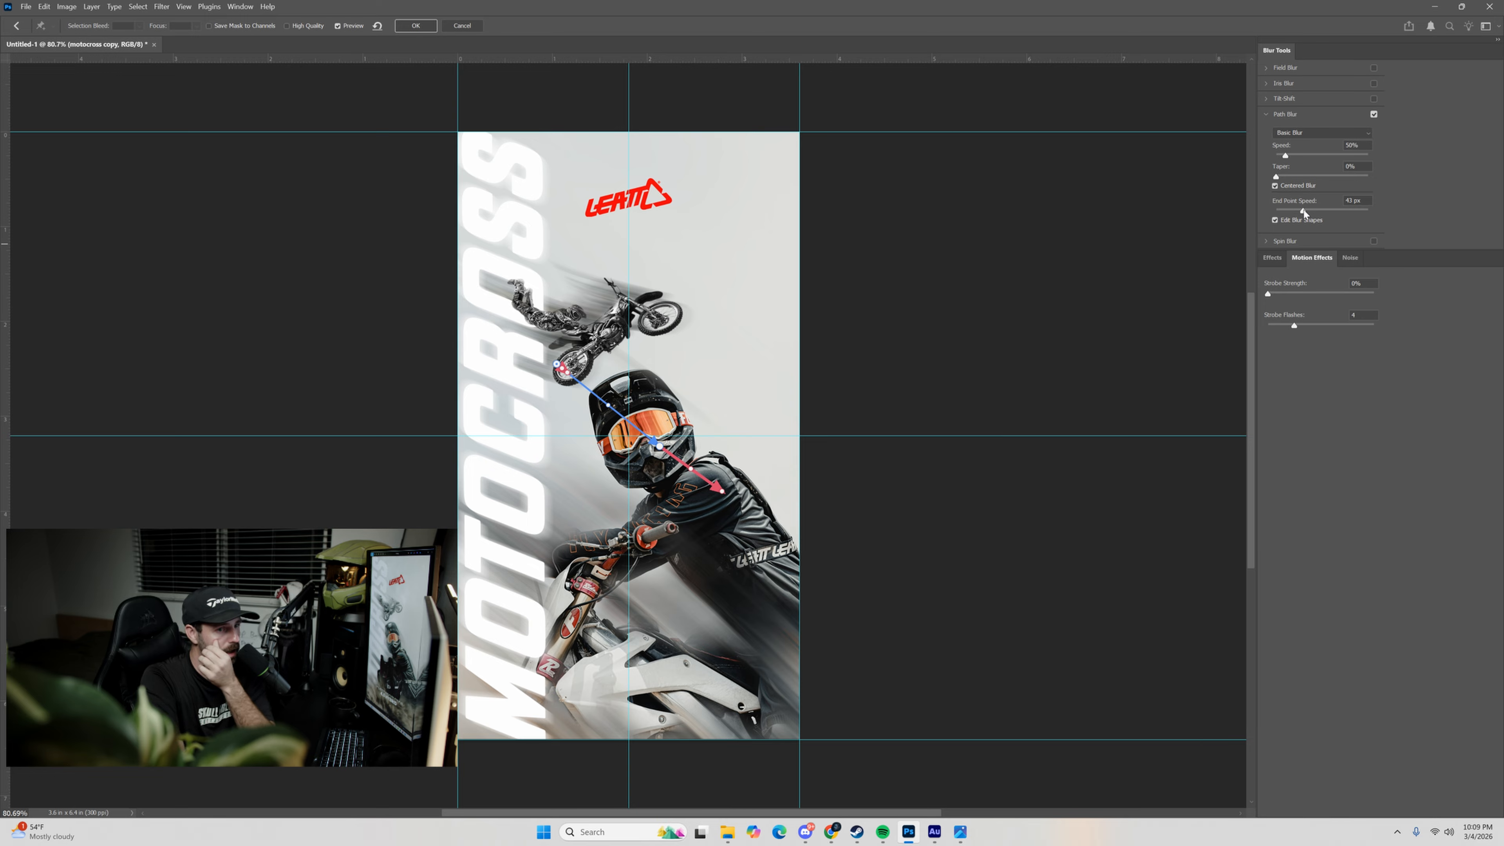
# Set the Path Blur speed to 162% with a slight taper, lengthen the path from the lettering to below the helmet, and apply it.
pyautogui.moveTo(1295, 212); pyautogui.dragTo(1321, 215)
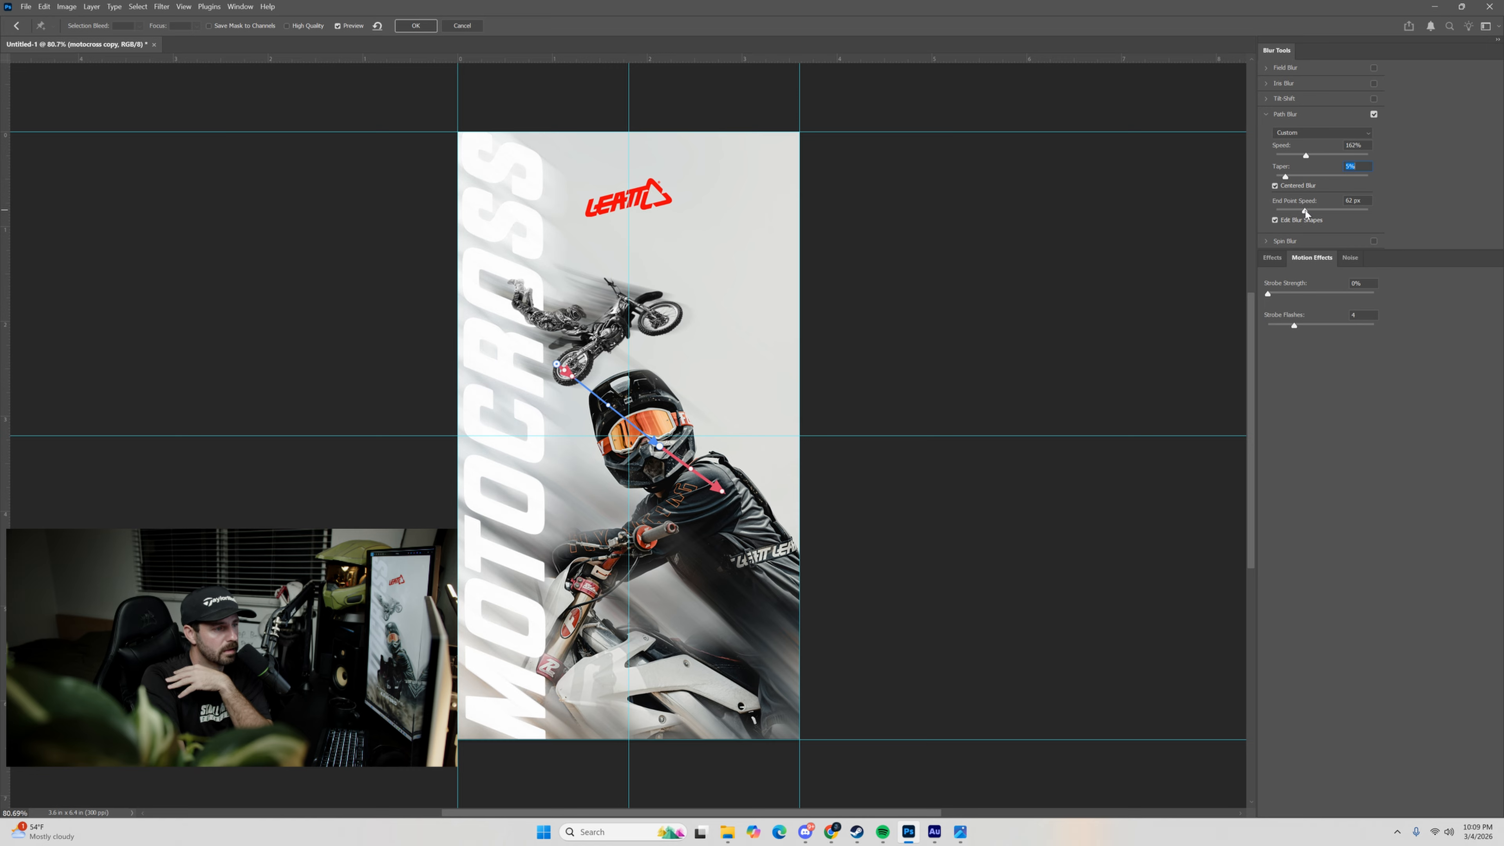
pyautogui.moveTo(1306, 214); pyautogui.dragTo(1313, 212)
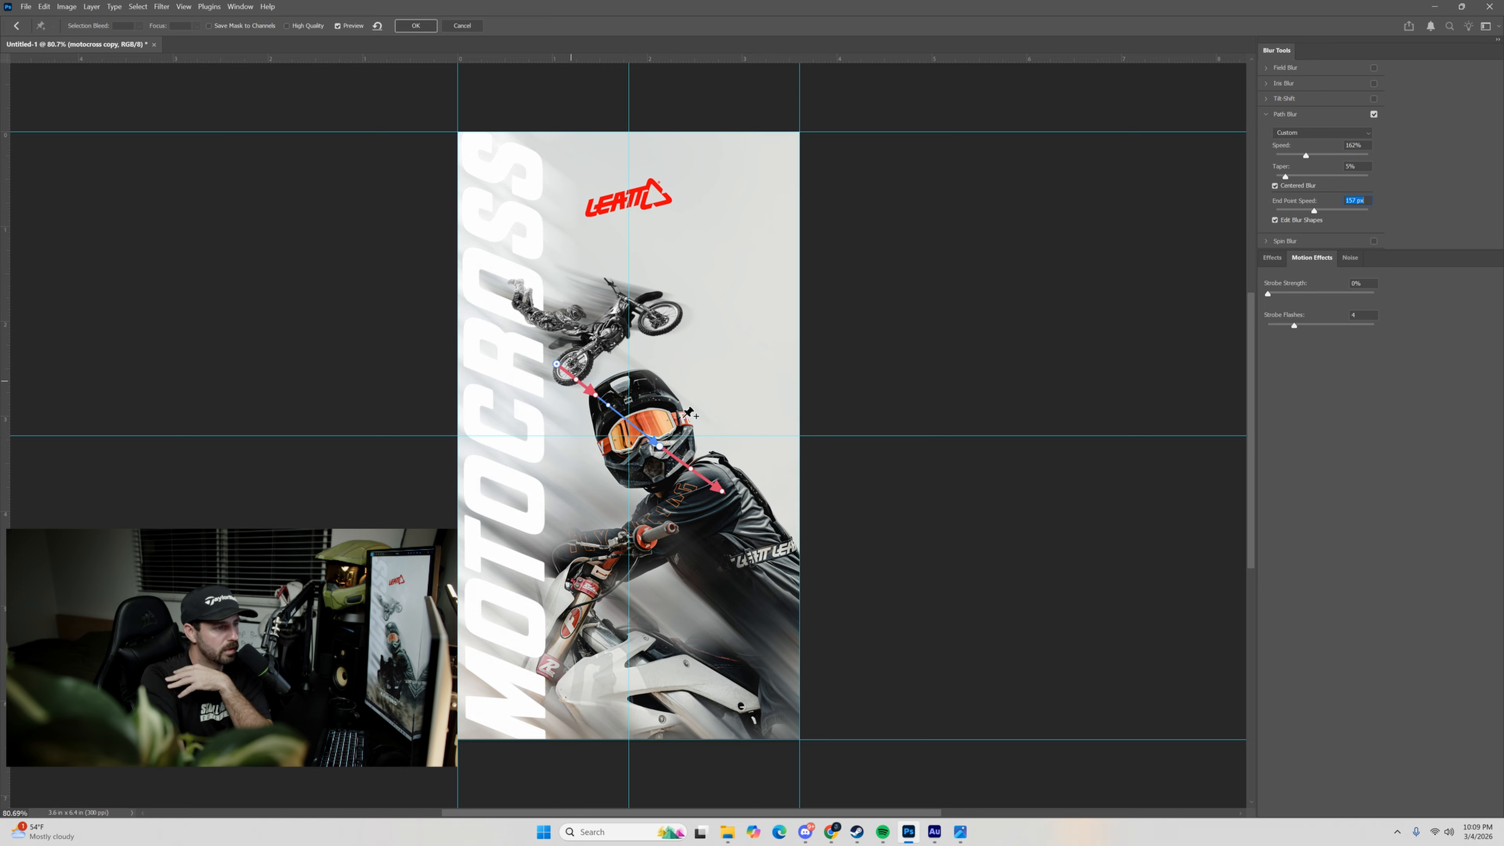
pyautogui.moveTo(558, 366); pyautogui.dragTo(476, 324)
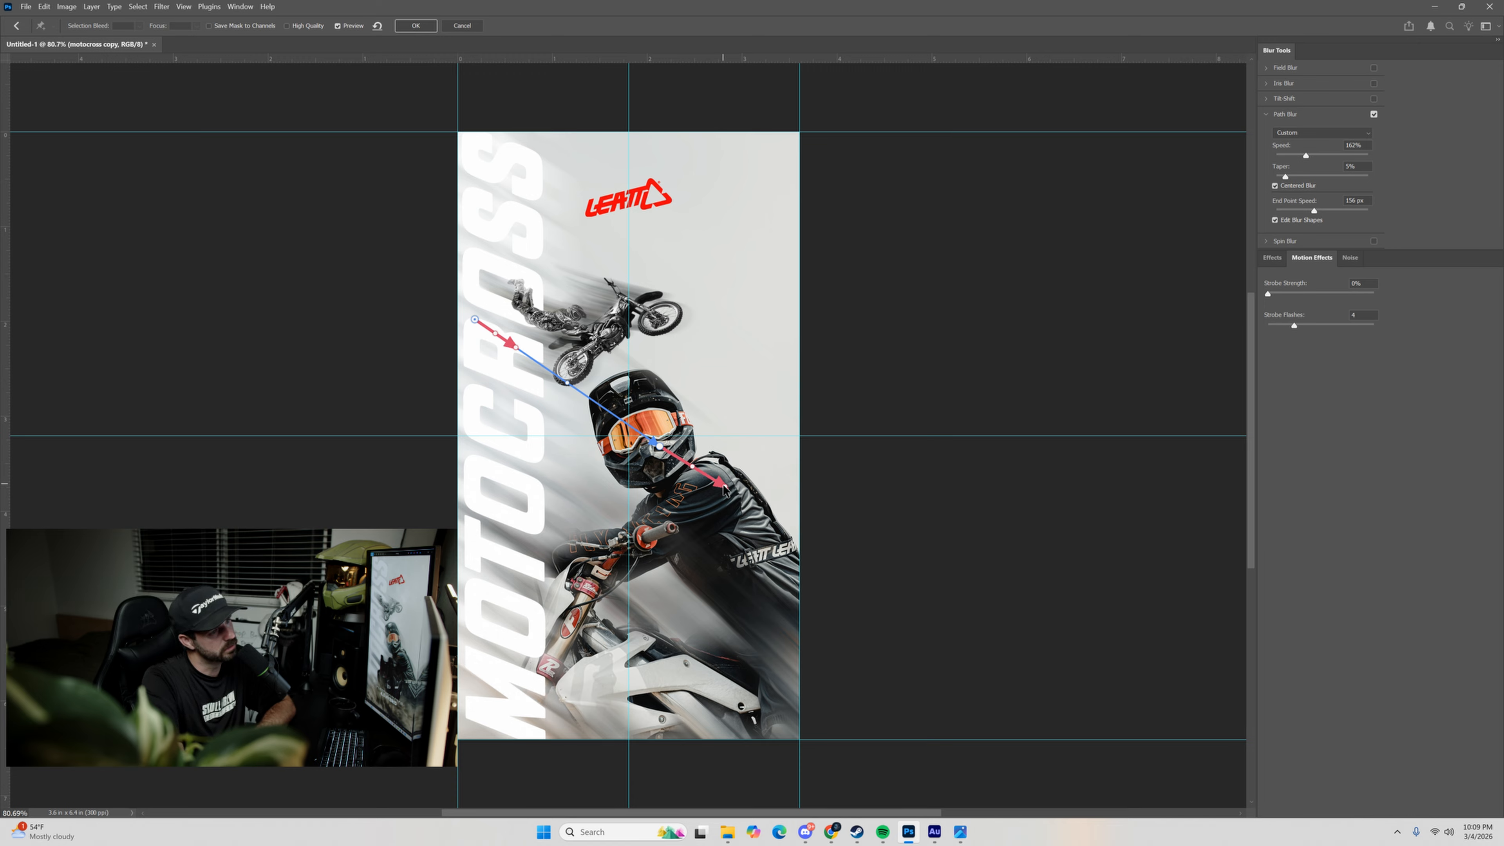
pyautogui.moveTo(668, 445); pyautogui.dragTo(655, 490)
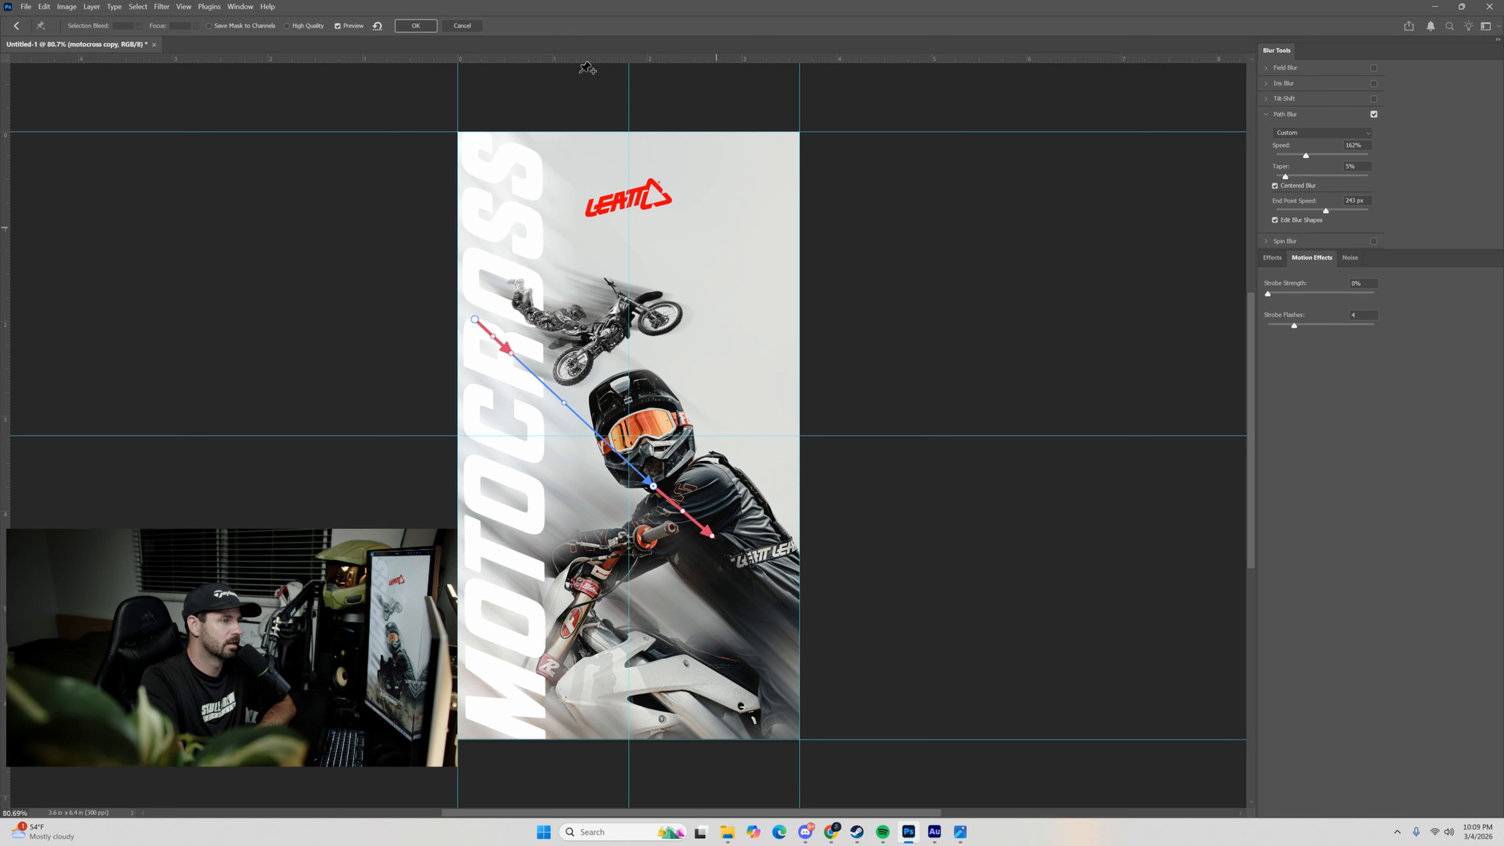
pyautogui.click(415, 25)
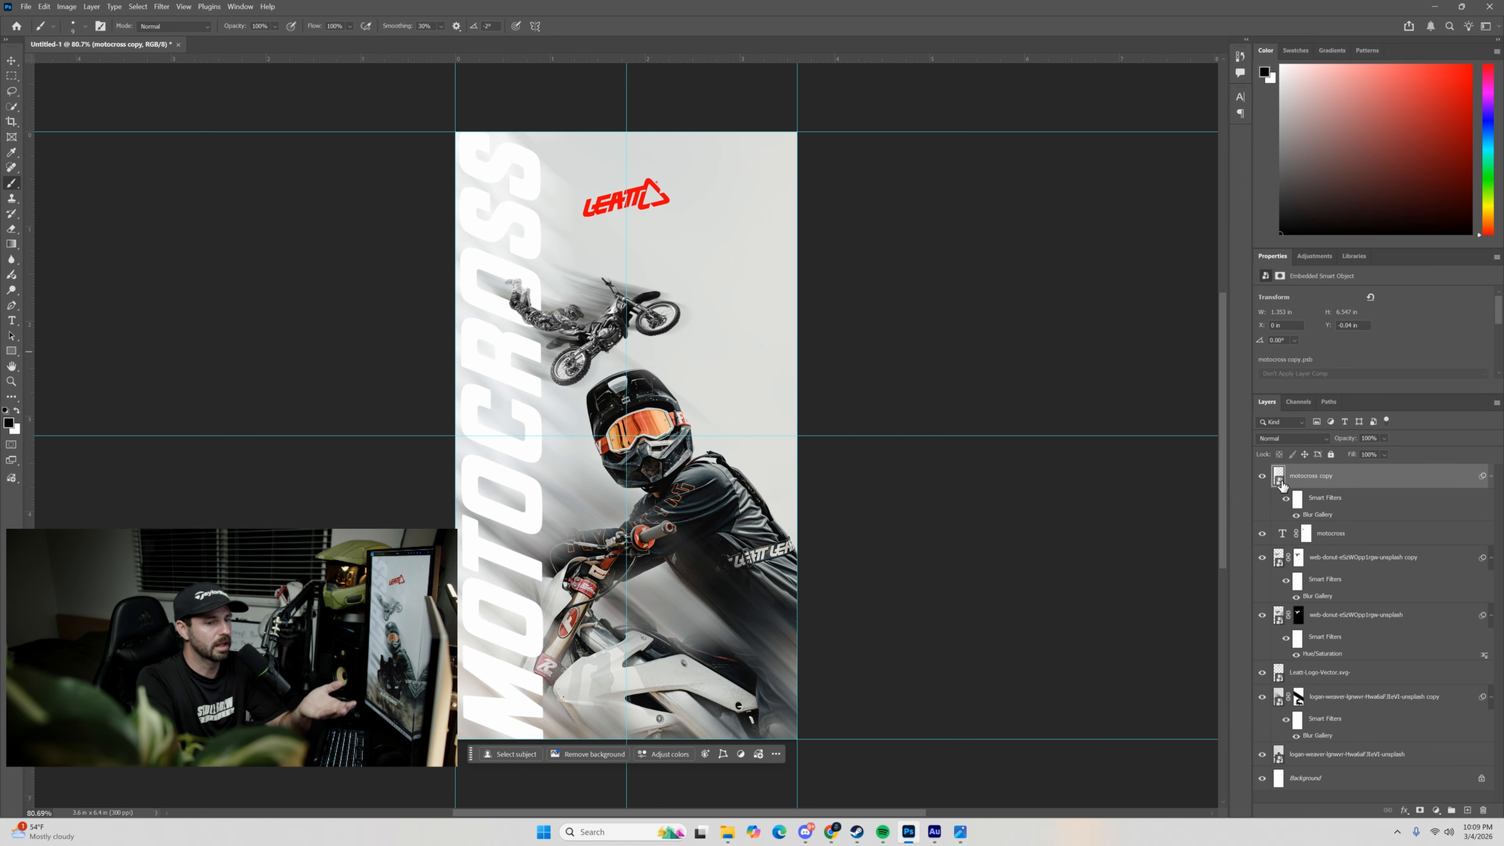
# Place the blurred copy beneath the original MOTOCROSS text layer and open the text layer's Layer Style settings.
pyautogui.moveTo(1281, 484); pyautogui.dragTo(1297, 548)
pyautogui.click(1404, 485)
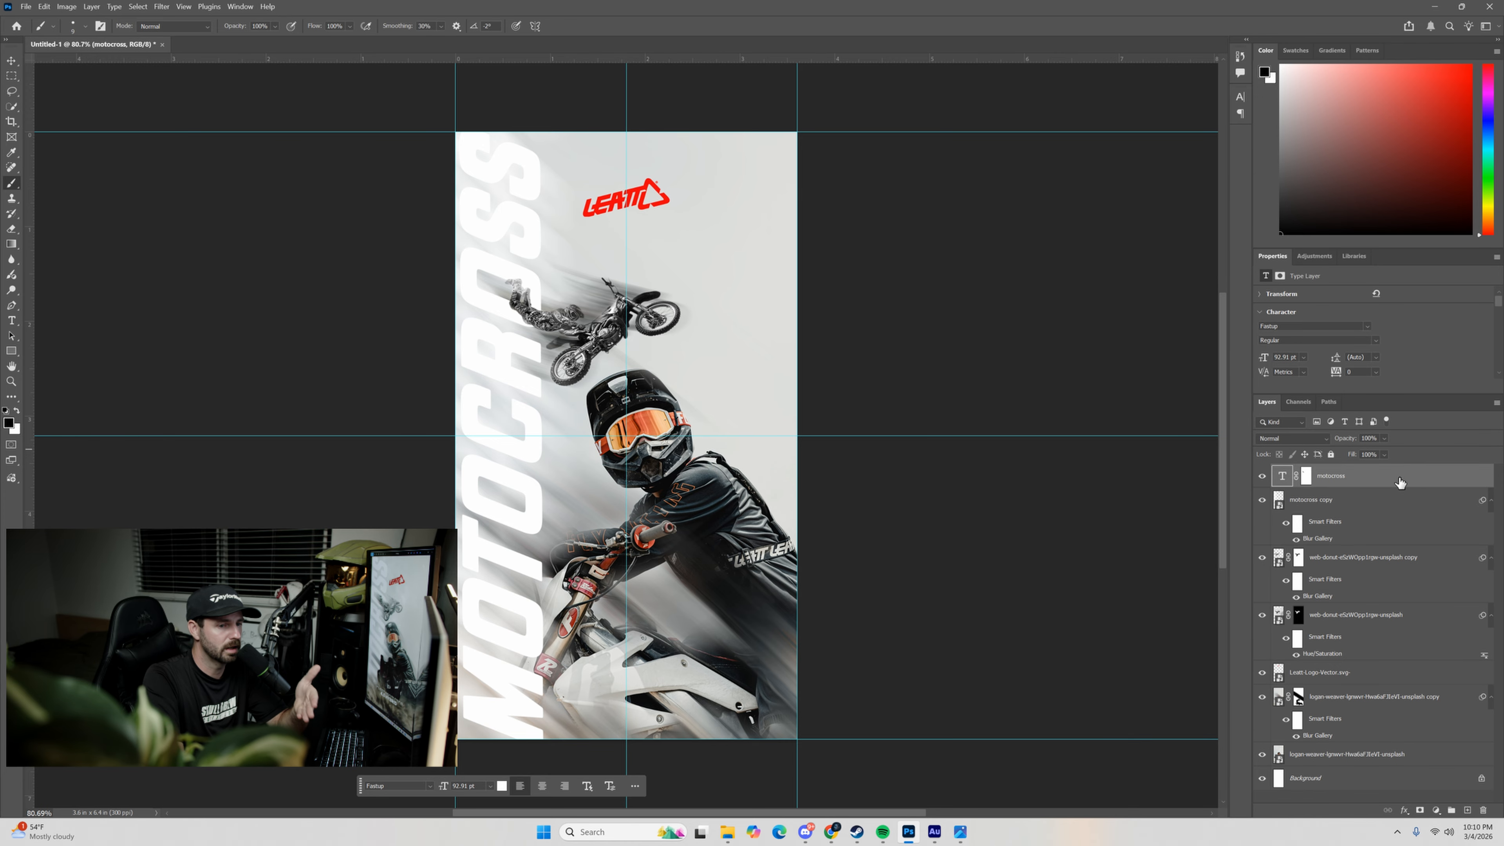
pyautogui.doubleClick(1399, 483)
pyautogui.moveTo(1246, 523); pyautogui.dragTo(1049, 248)
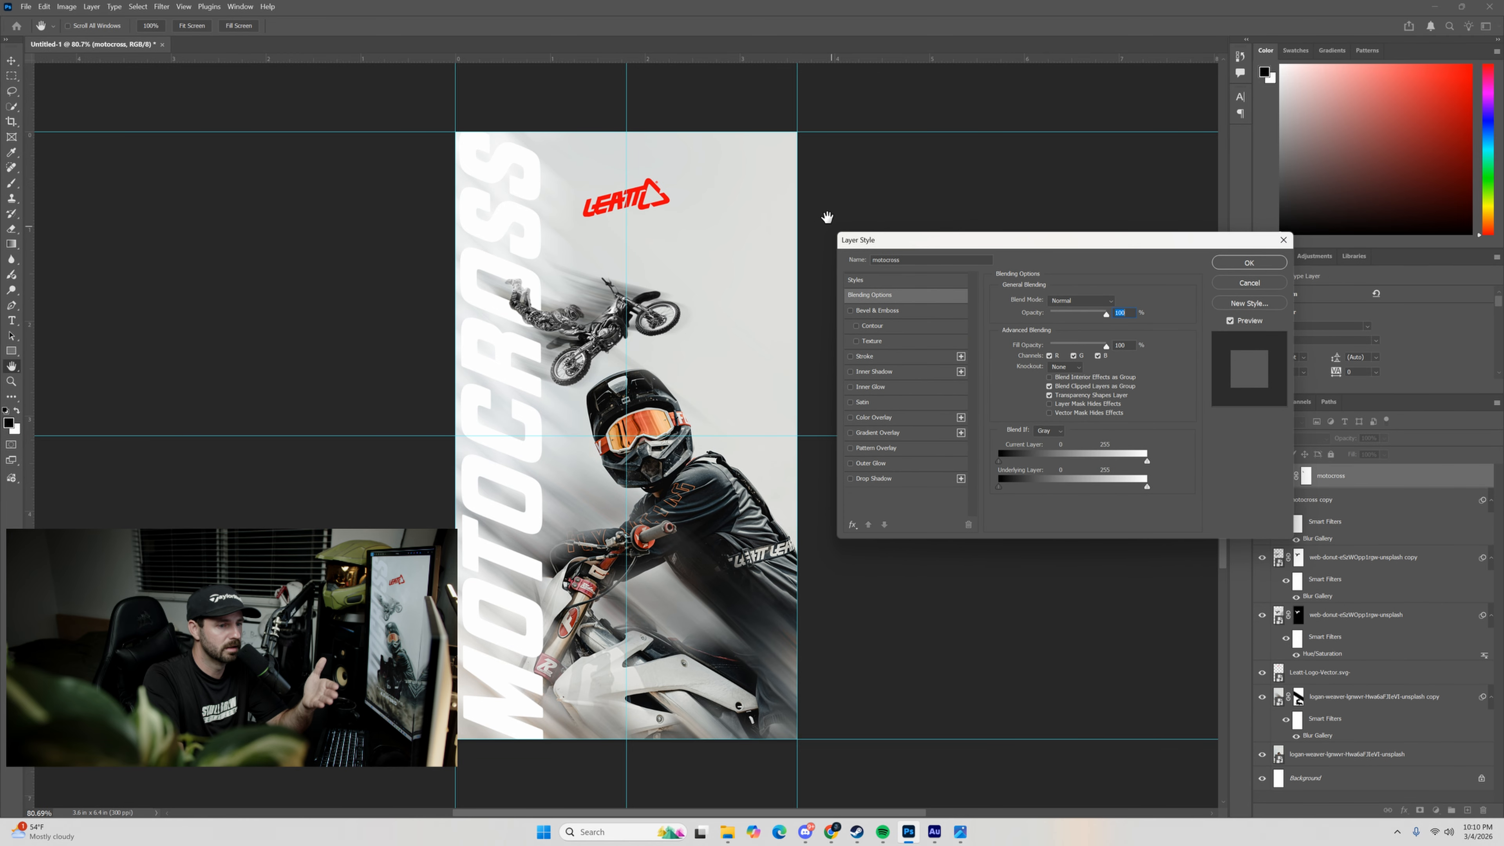
# Try Bevel & Emboss, a black Stroke, Inner Shadow, Inner Glow and Color Overlay effects on the MOTOCROSS text.
pyautogui.click(850, 311)
pyautogui.click(850, 310)
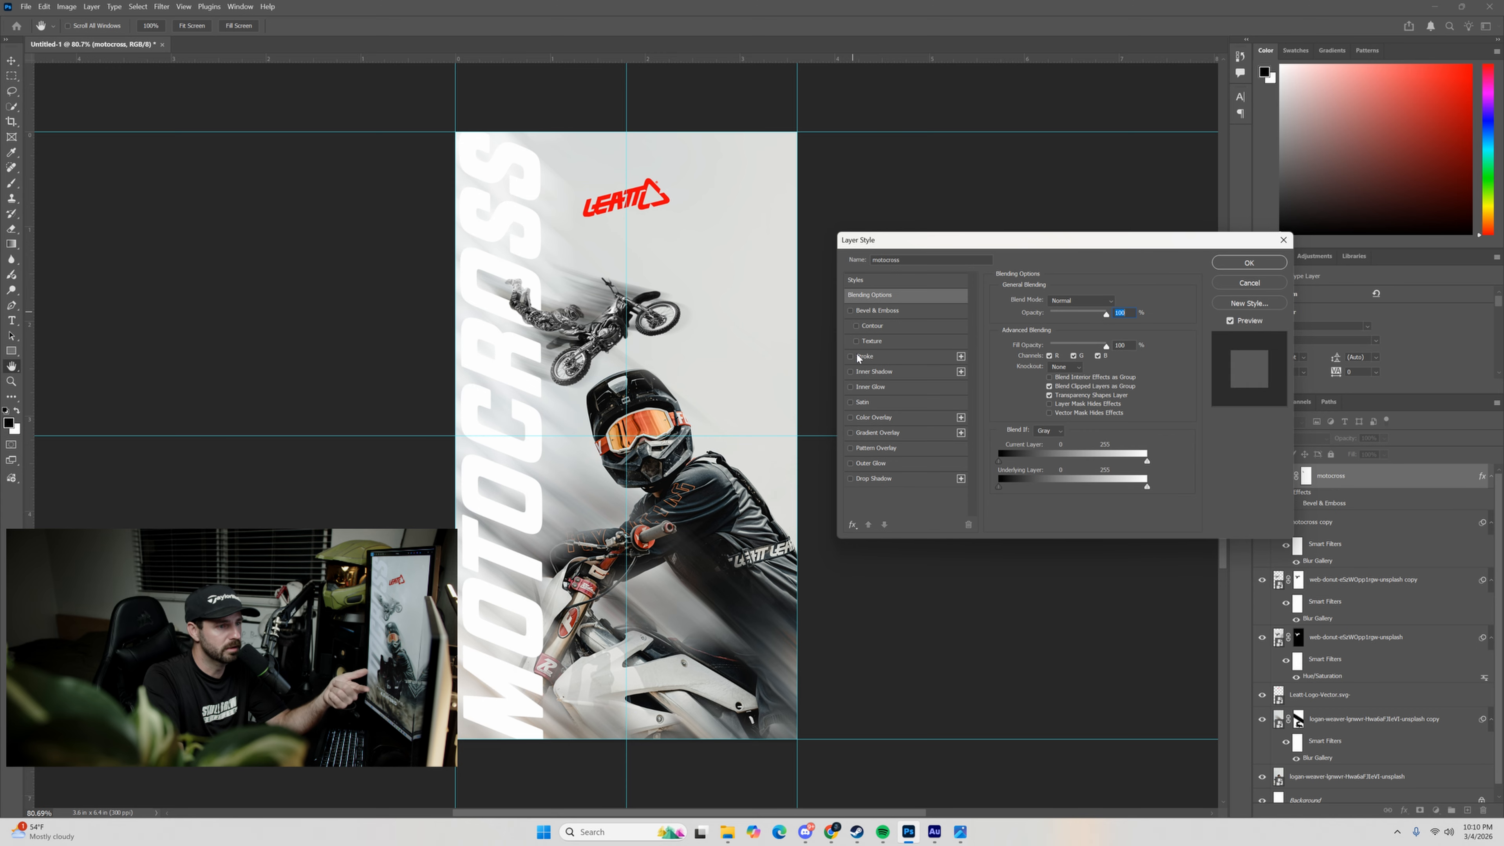
pyautogui.click(859, 356)
pyautogui.click(1019, 385)
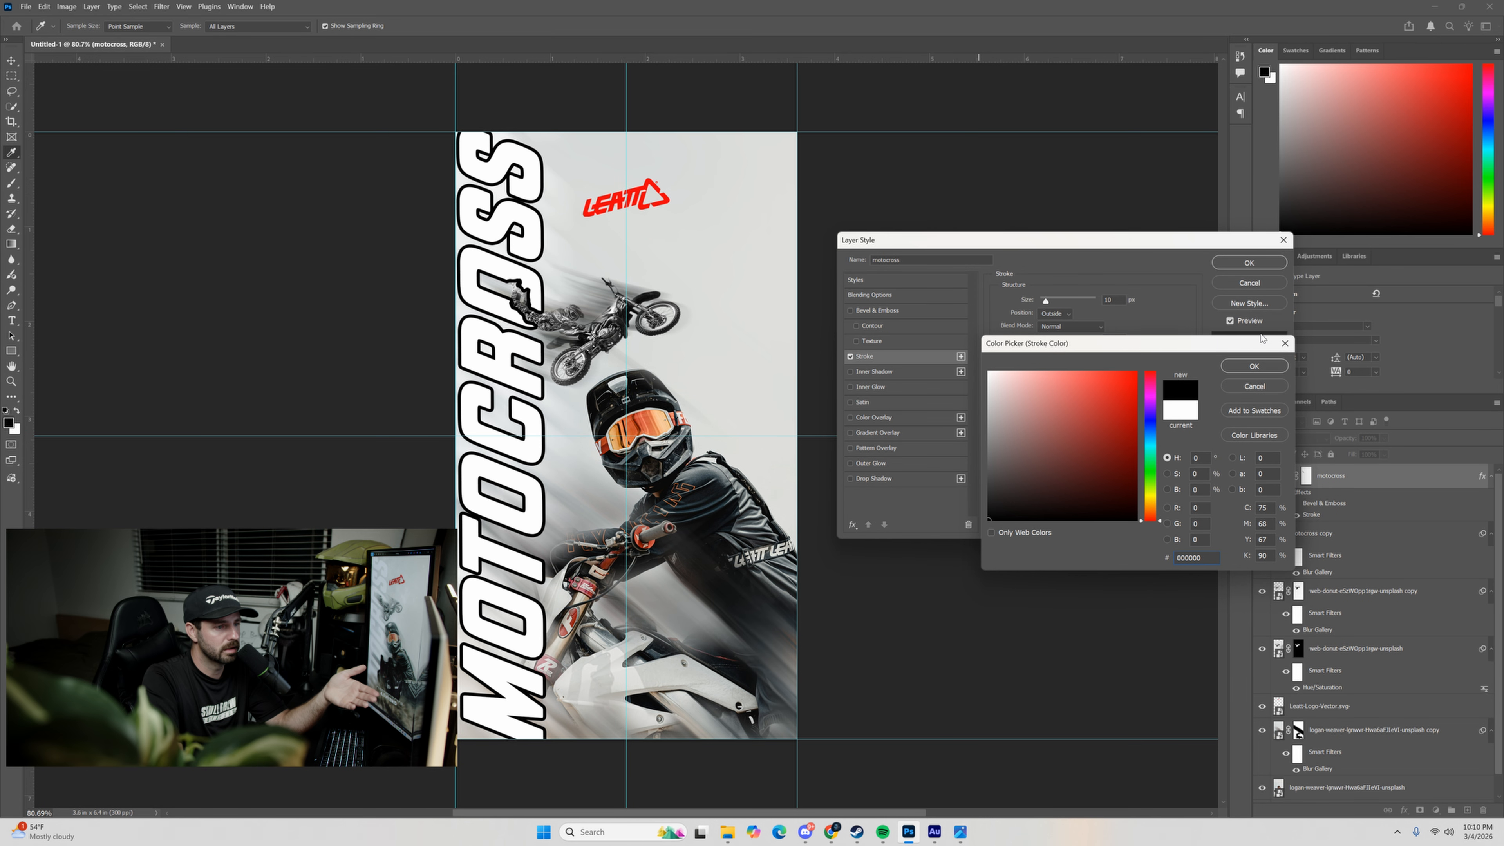
pyautogui.click(1271, 363)
pyautogui.click(851, 356)
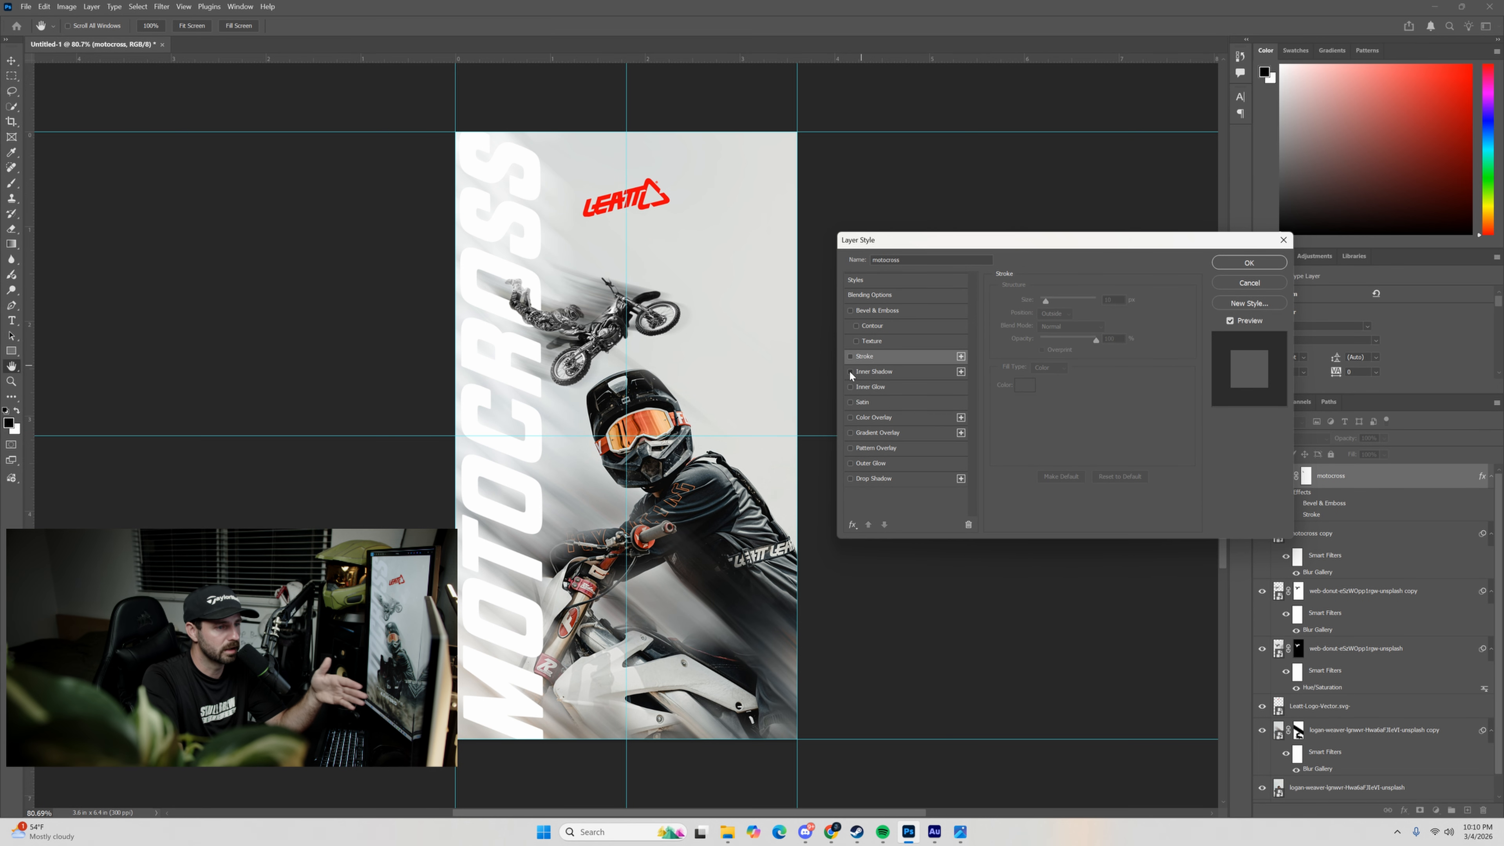
pyautogui.click(851, 372)
pyautogui.click(850, 371)
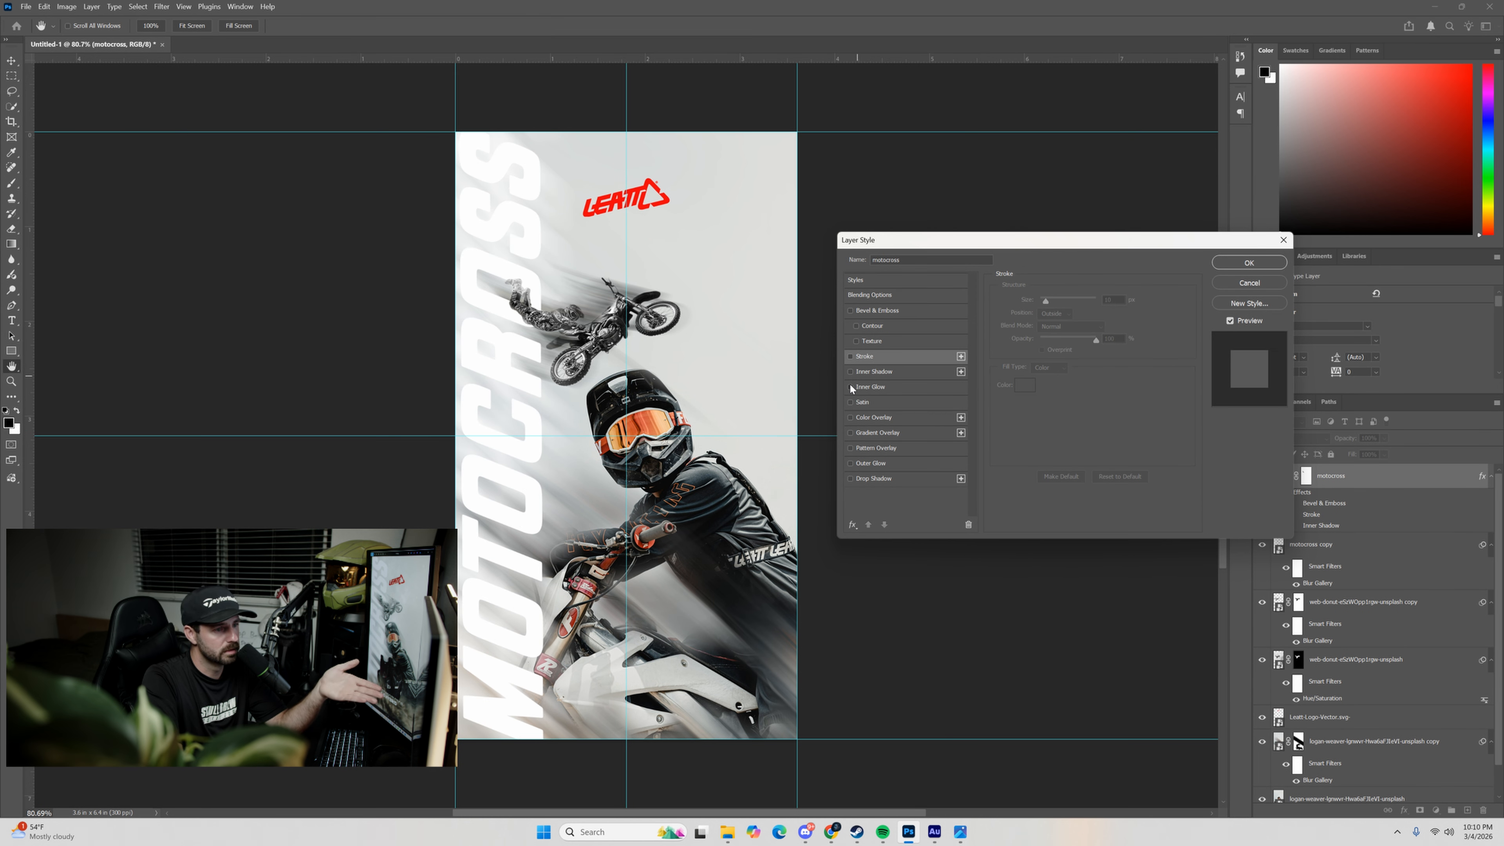
pyautogui.click(850, 386)
pyautogui.click(851, 386)
pyautogui.click(851, 417)
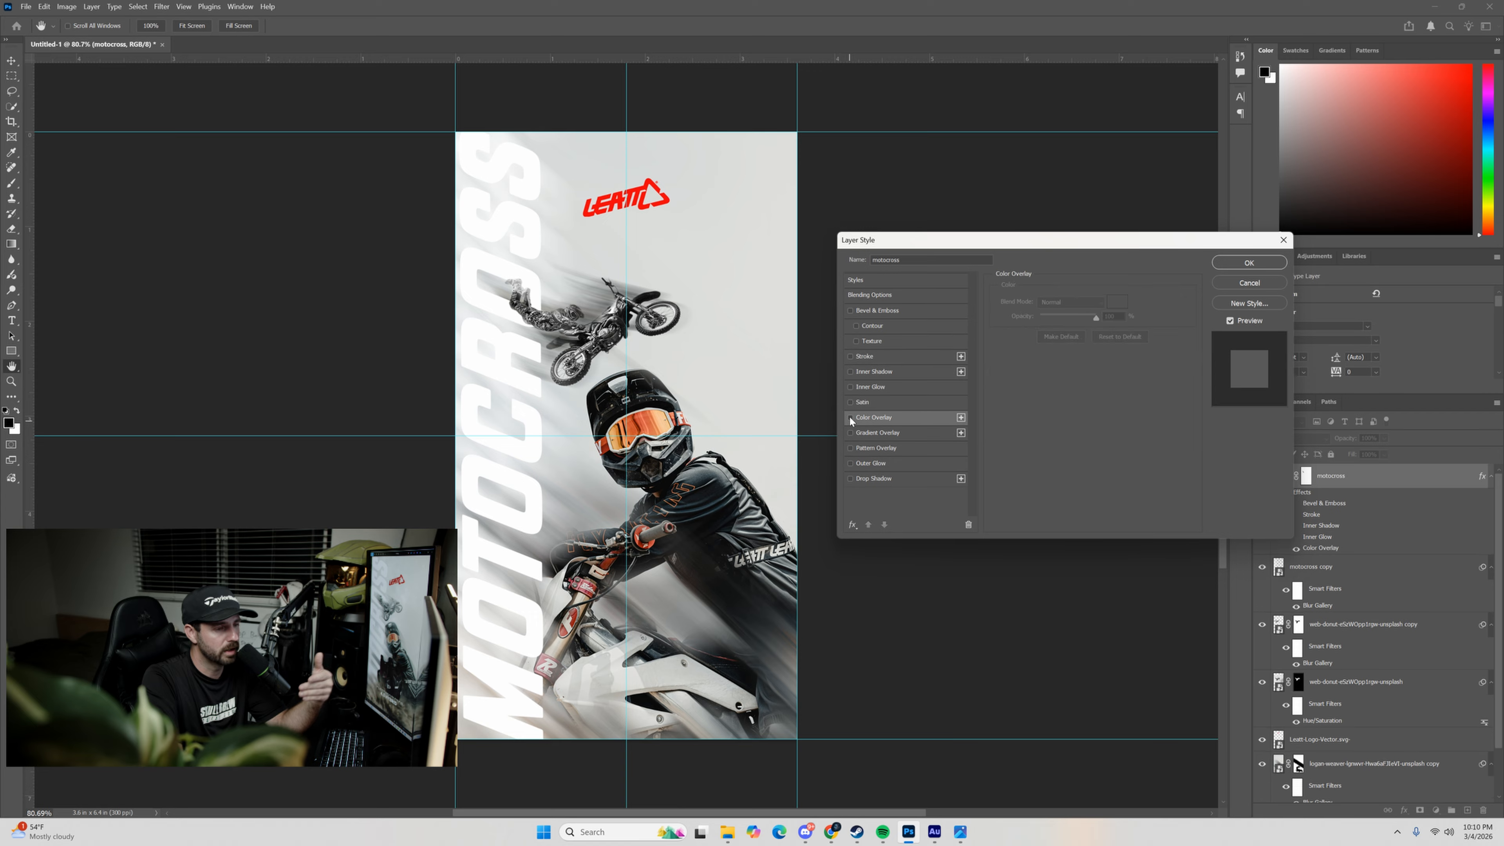
# Add a black drop shadow to the MOTOCROSS text with 7% opacity, 26° angle, 11 px distance, 7% spread and 0 px size.
pyautogui.click(850, 478)
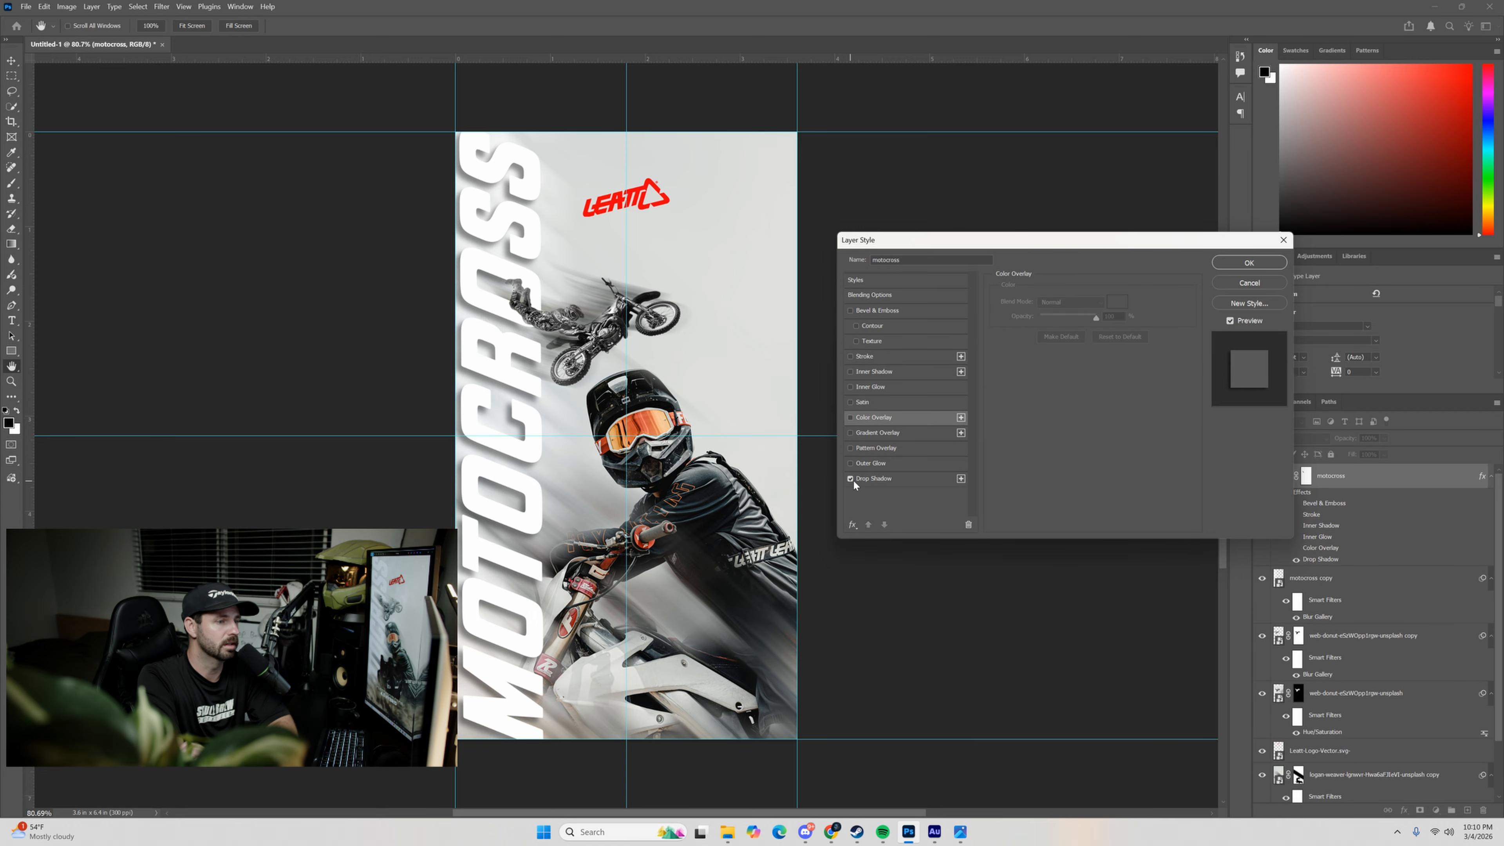
pyautogui.click(873, 480)
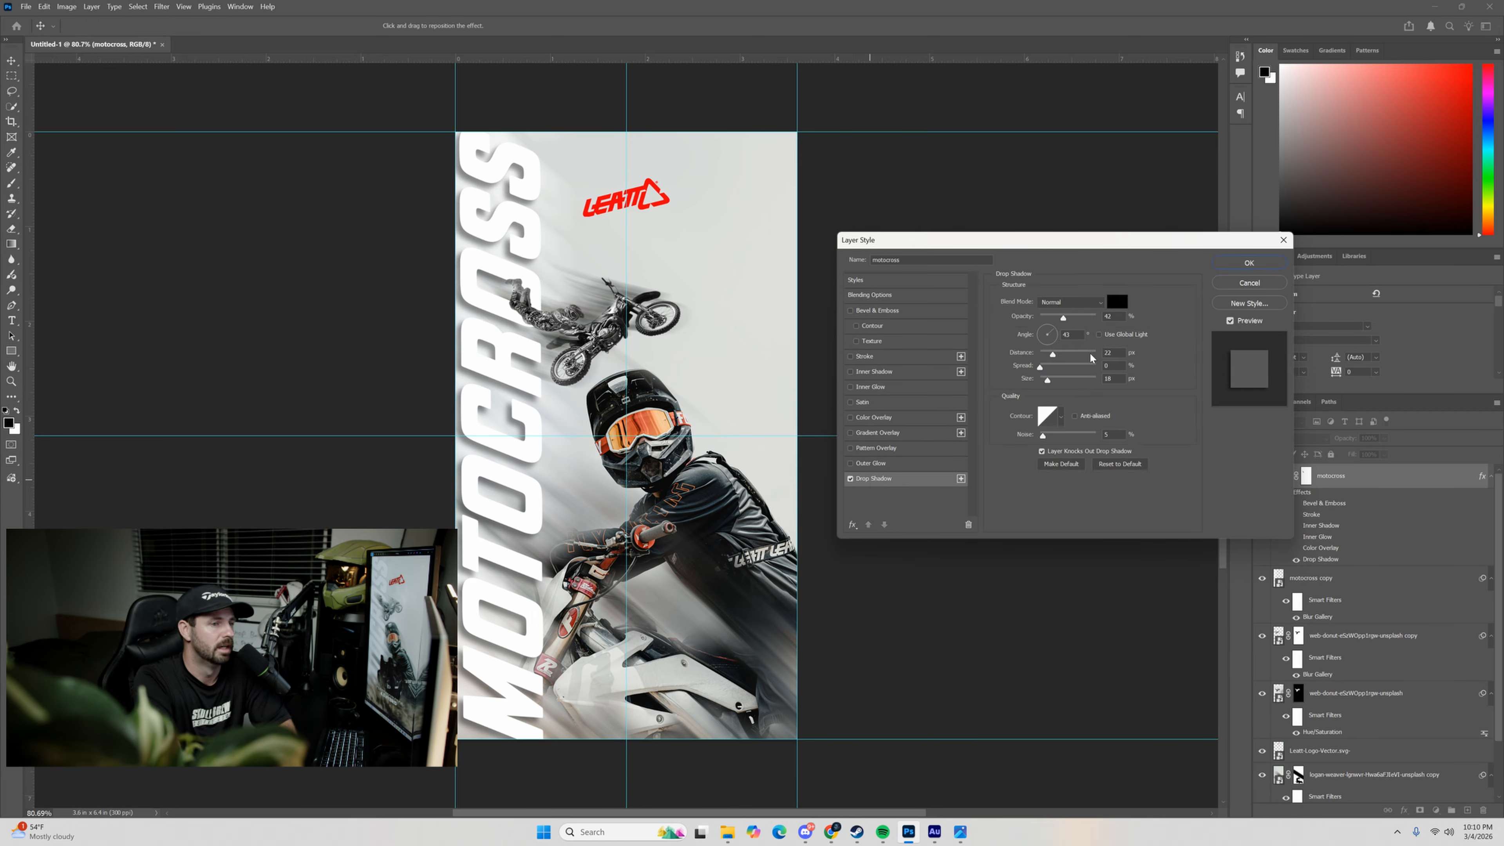
pyautogui.moveTo(1065, 320); pyautogui.dragTo(1063, 361)
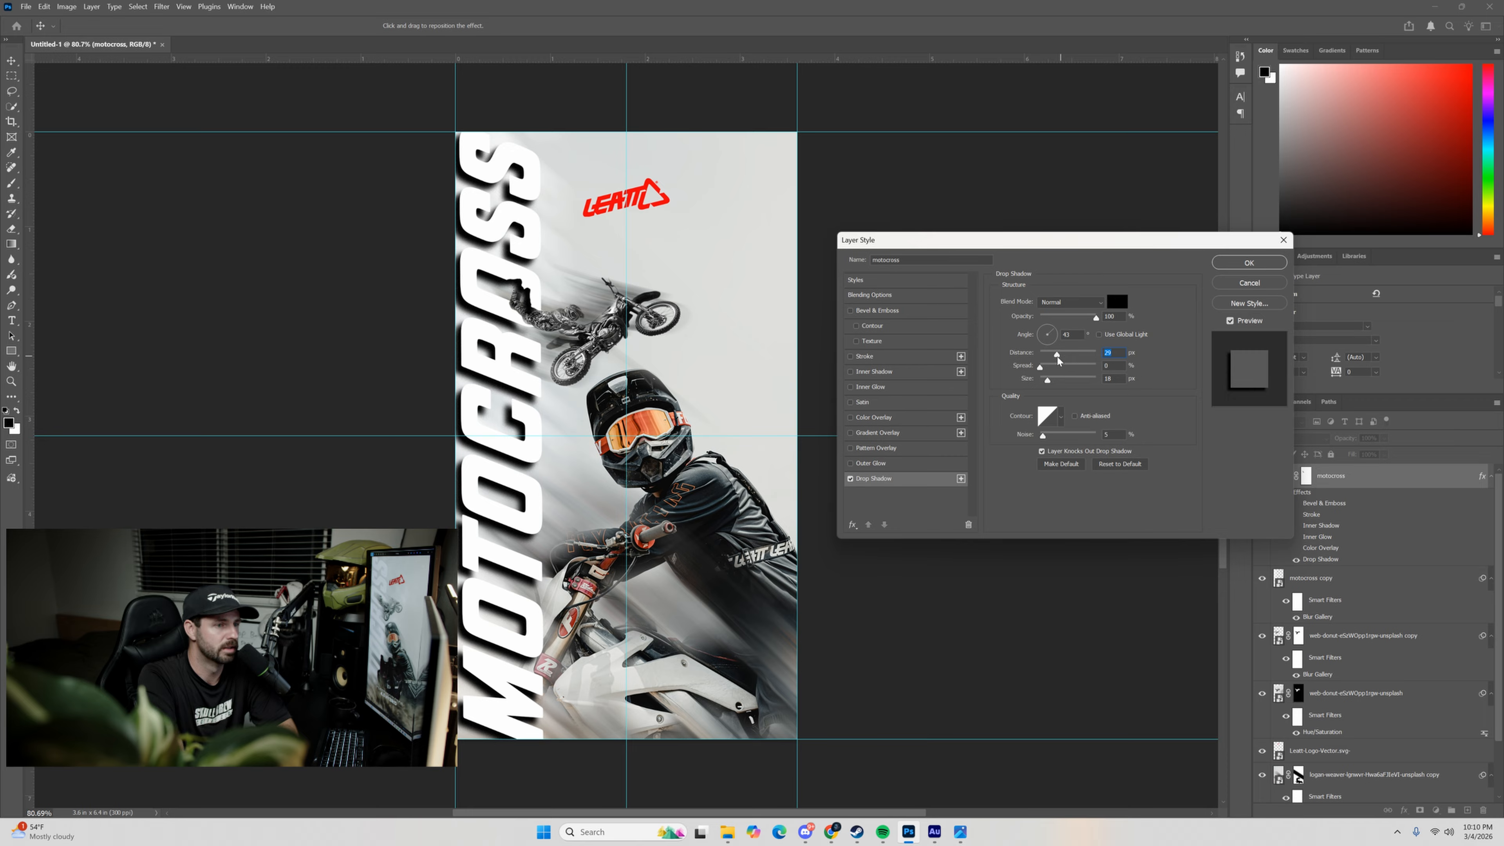
pyautogui.moveTo(1055, 355)
pyautogui.mouseDown()
pyautogui.moveTo(1074, 319)
pyautogui.moveTo(1051, 330)
pyautogui.mouseUp()
pyautogui.click(1099, 335)
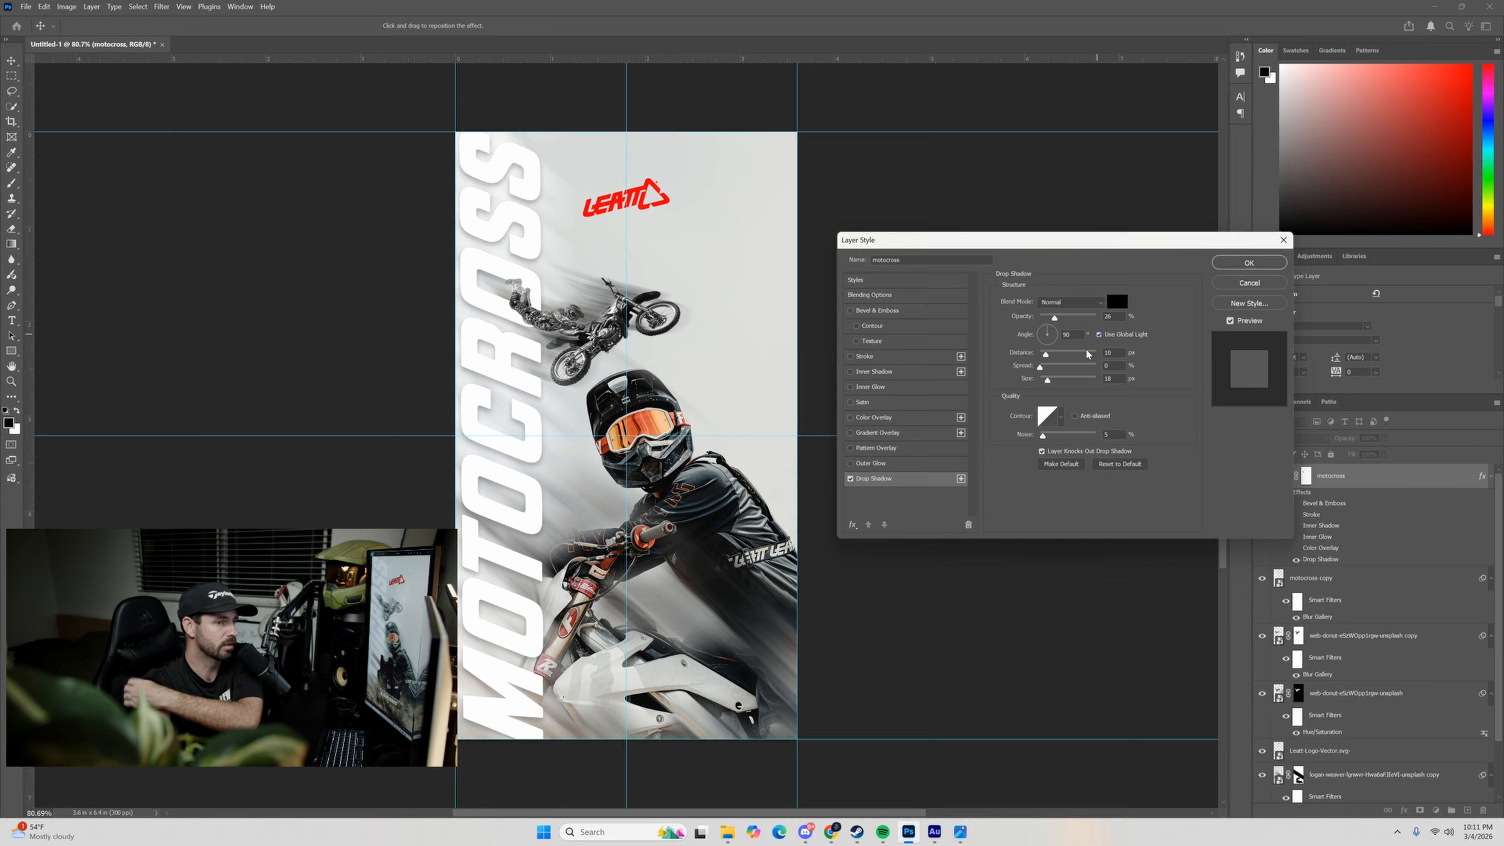
pyautogui.moveTo(1052, 334); pyautogui.dragTo(1053, 333)
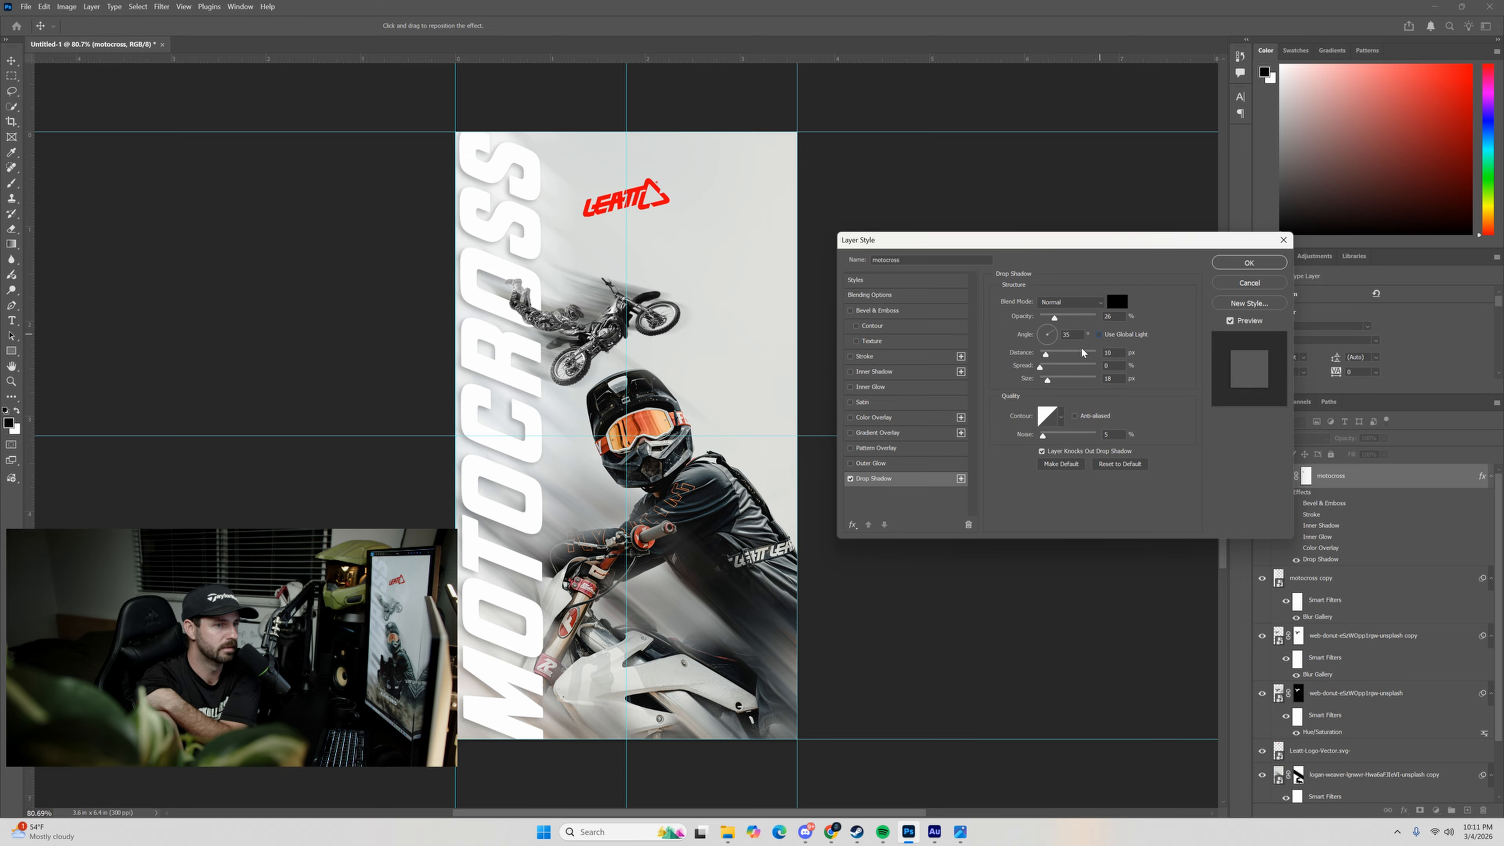
pyautogui.moveTo(1041, 328); pyautogui.dragTo(1043, 383)
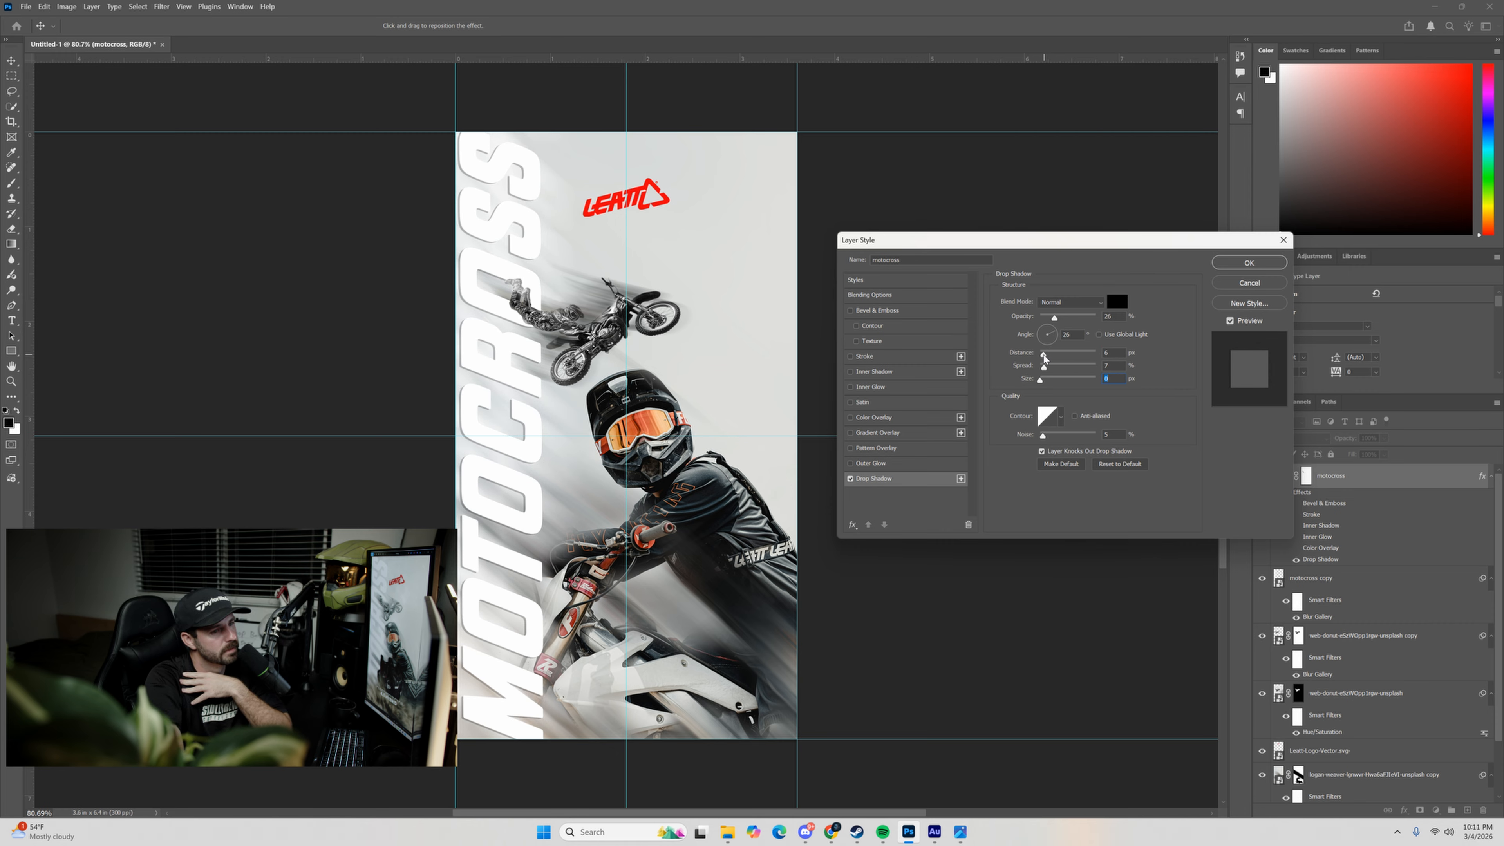
pyautogui.moveTo(1048, 357); pyautogui.dragTo(1043, 319)
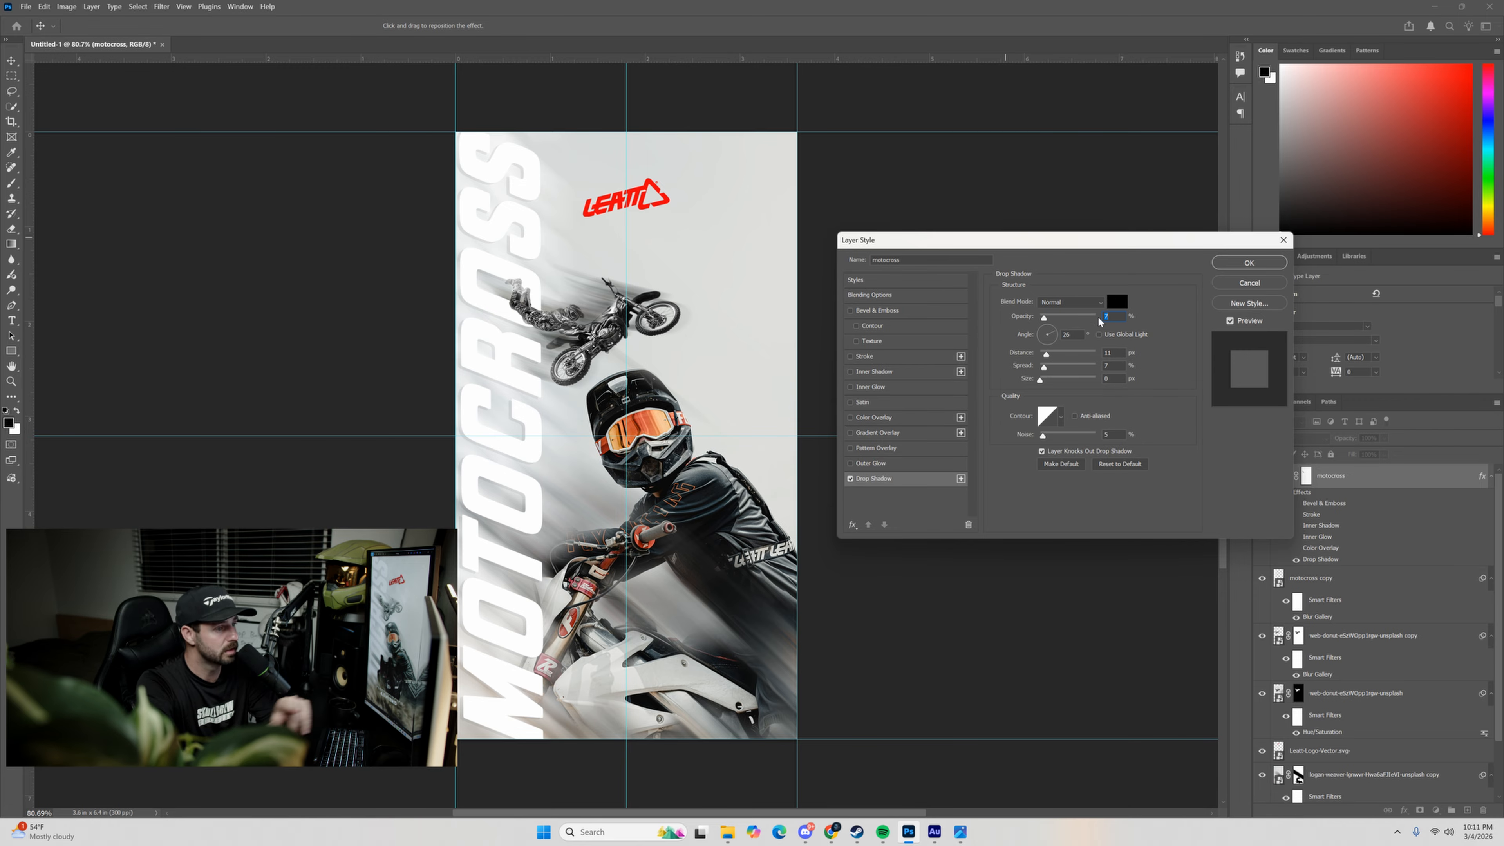
pyautogui.click(1248, 262)
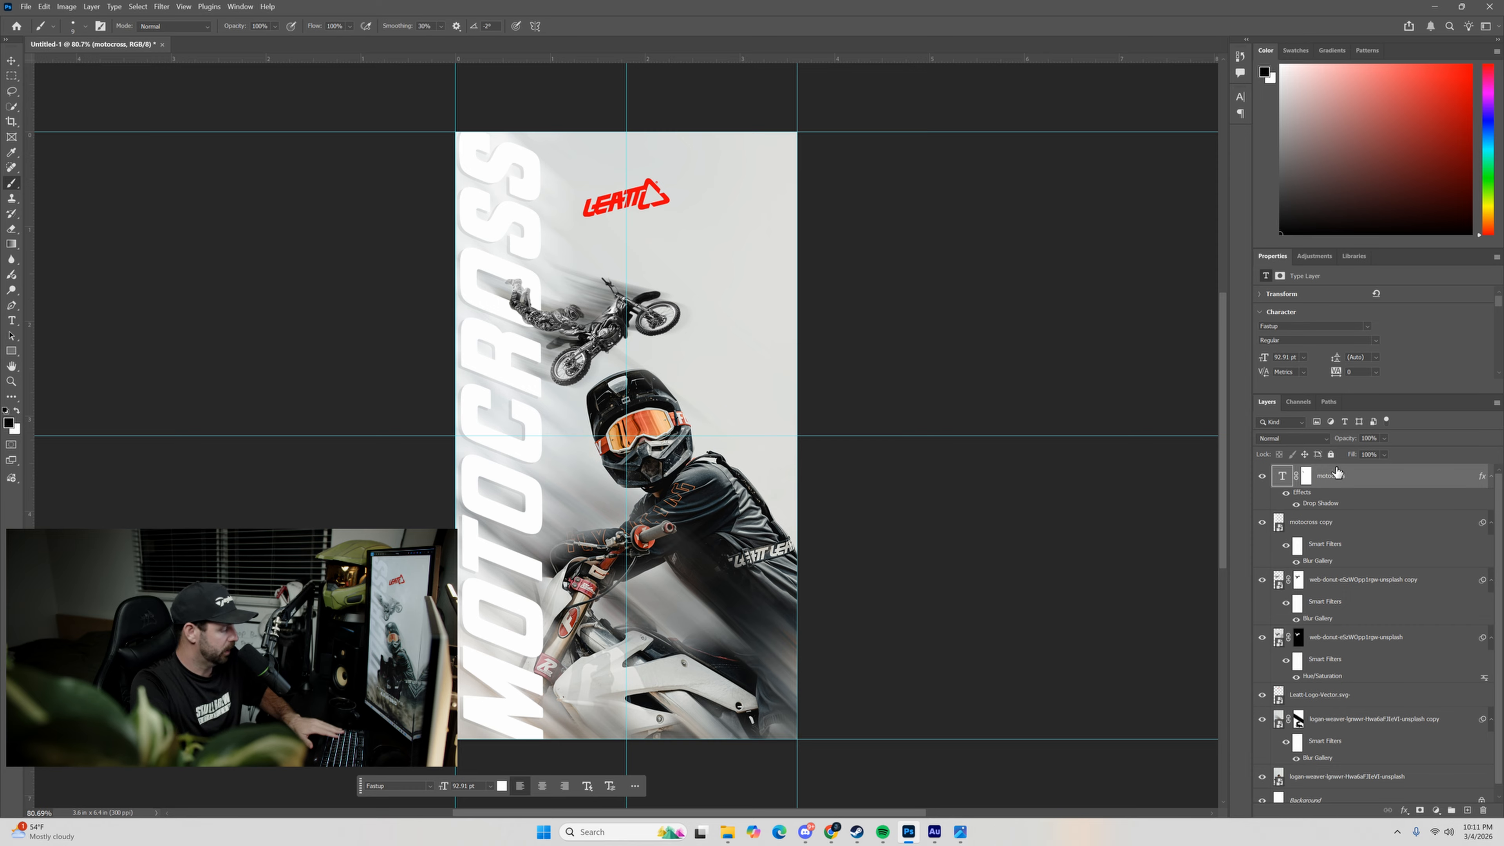
# Group the MOTOCROSS text layer and its blurred copy as Group 1 in Pass Through mode.
pyautogui.keyDown('shift'); pyautogui.click(1374, 522); pyautogui.keyUp('shift')
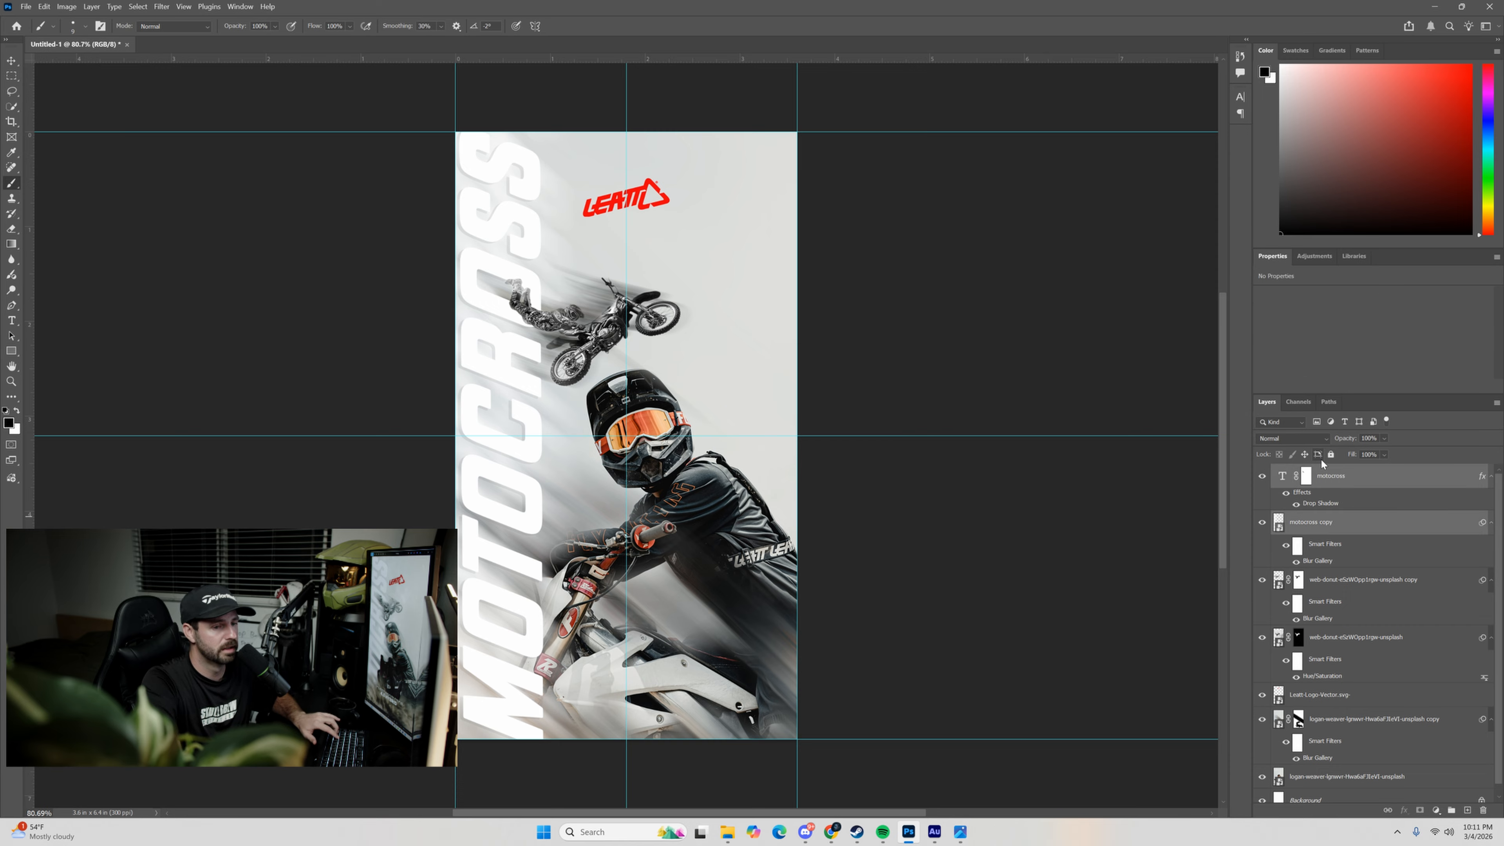
pyautogui.rightClick(1404, 484)
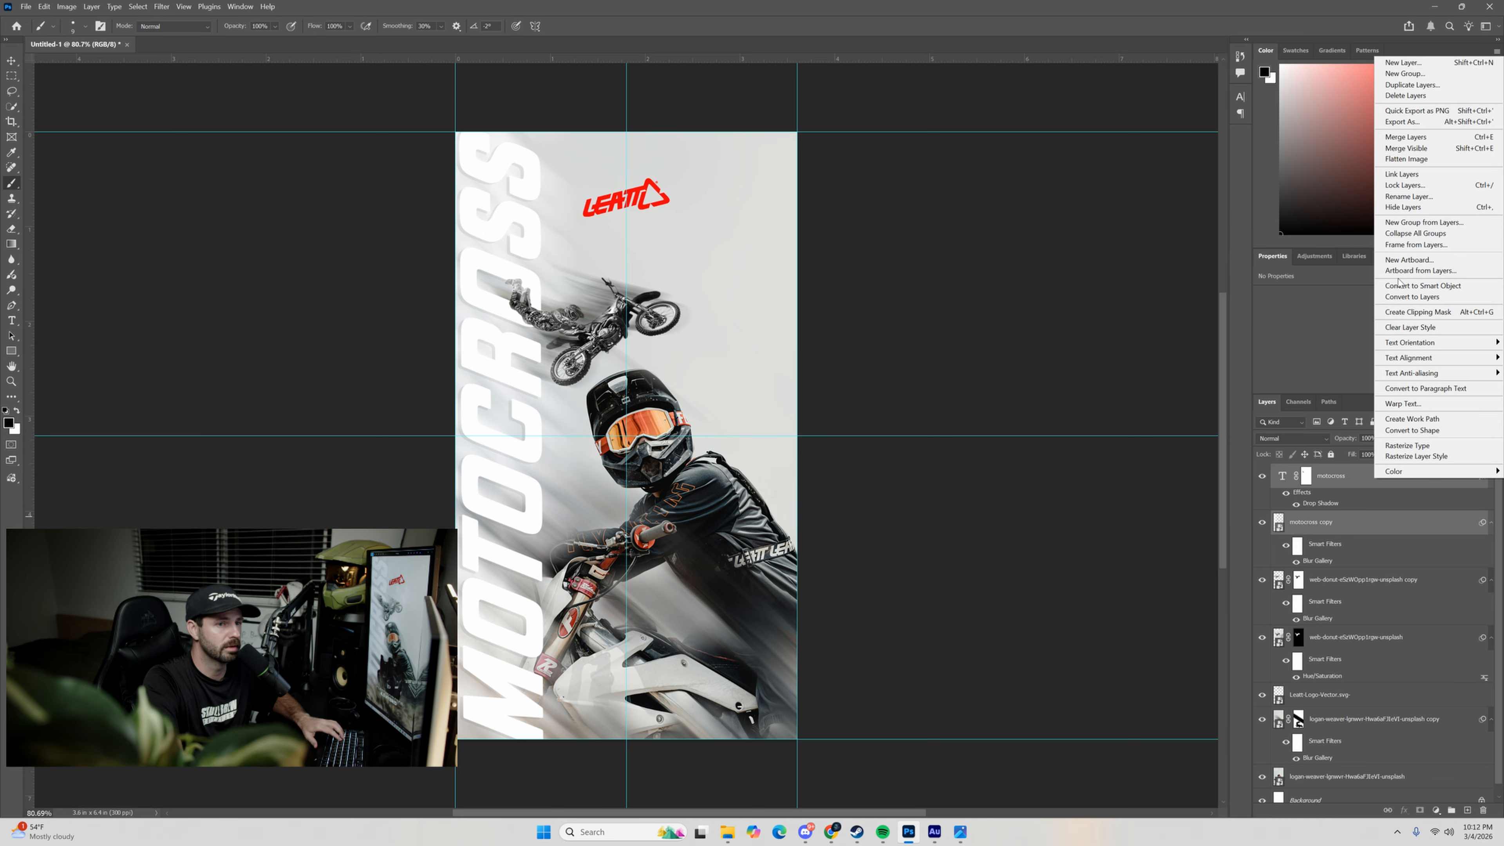
pyautogui.click(1414, 223)
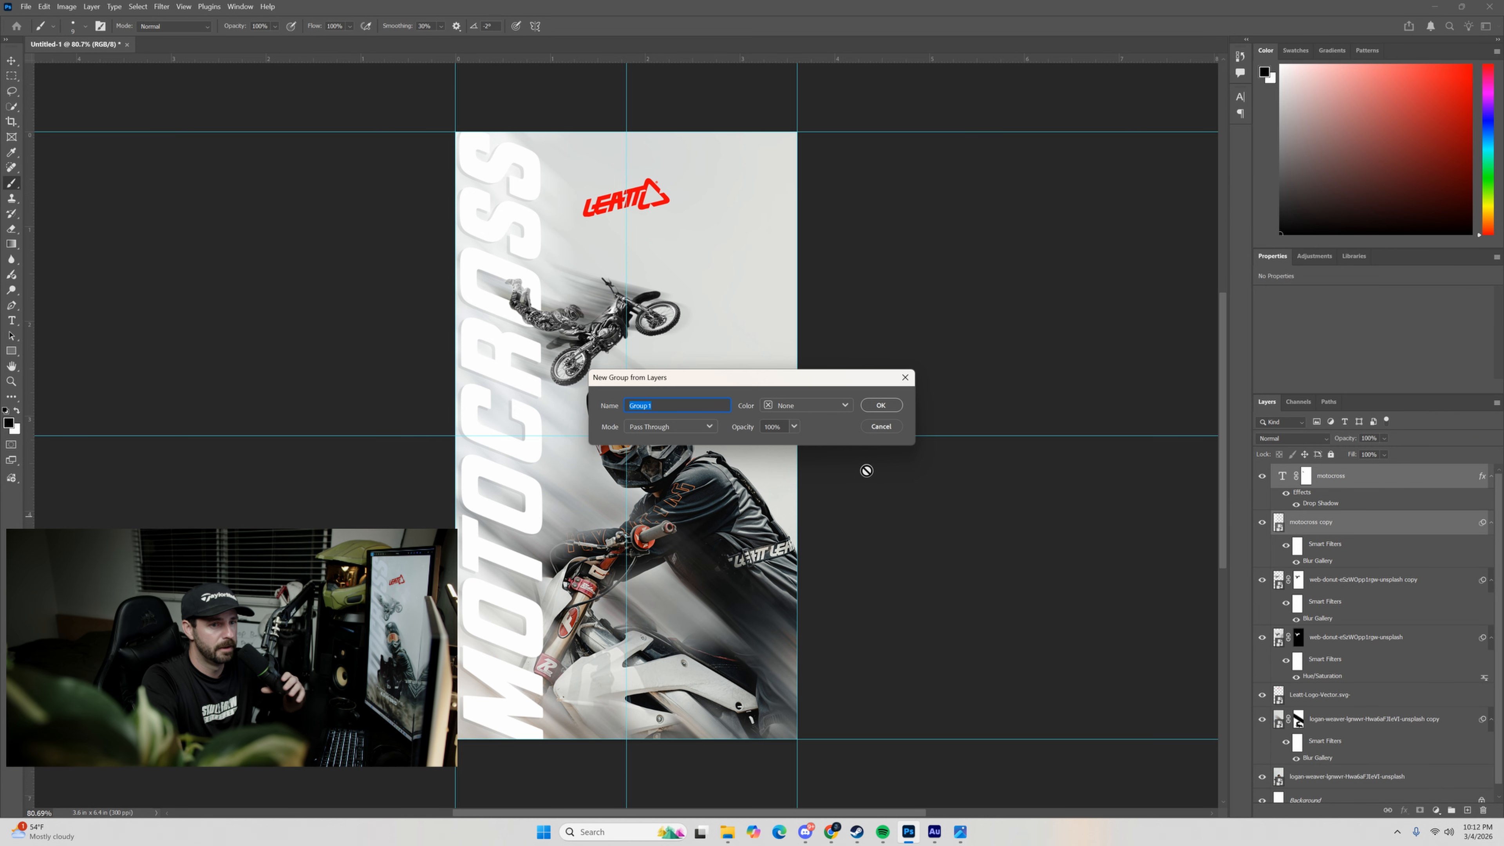
pyautogui.click(880, 406)
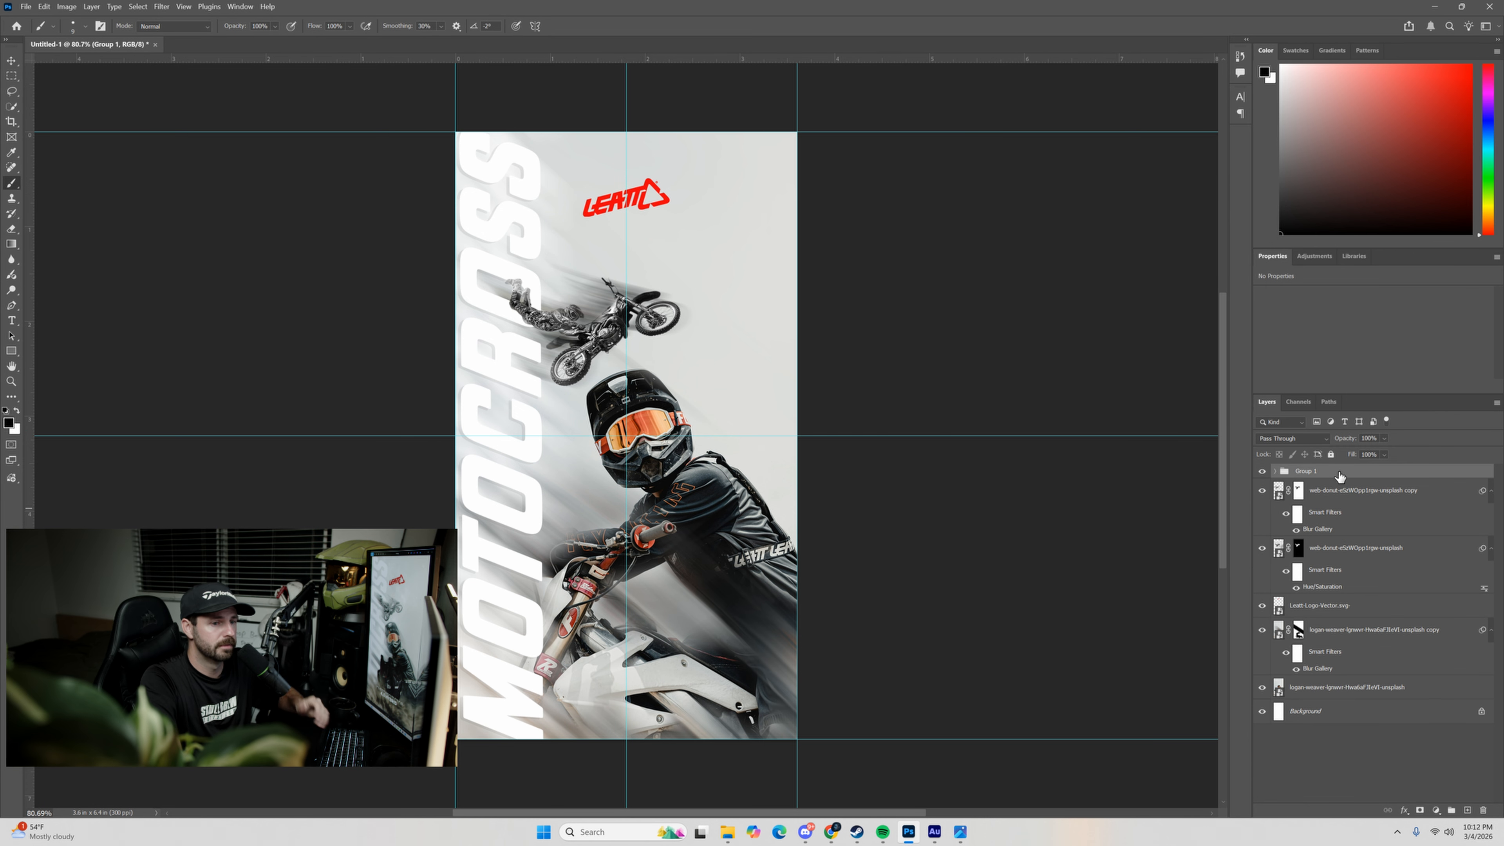
# Add a layer mask to Group 1 and apply a linear black-to-white gradient that fades the lower part of the MOTOCROSS text.
pyautogui.click(1418, 809)
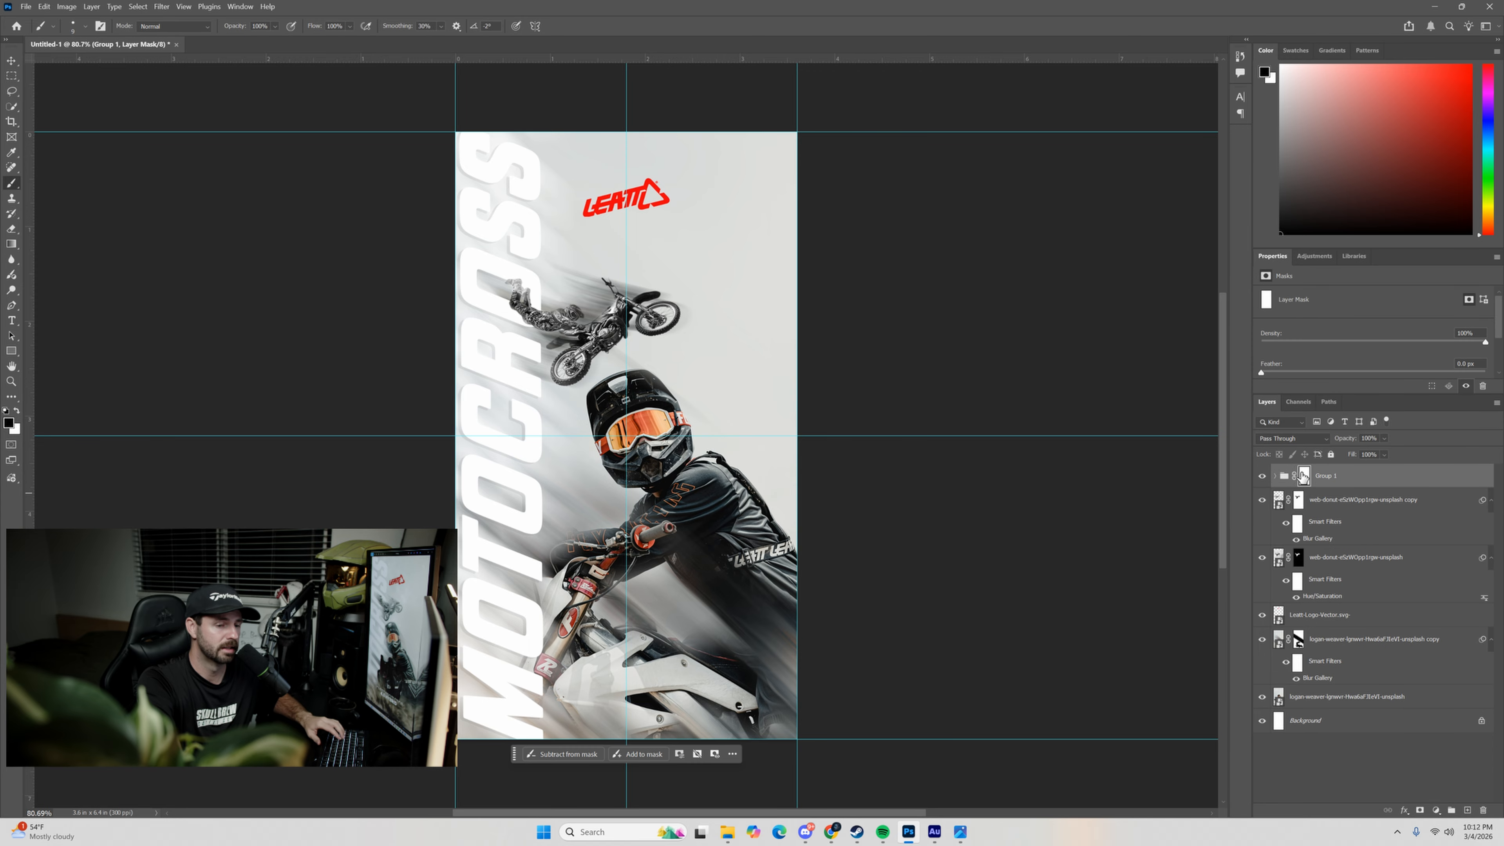
pyautogui.click(11, 245)
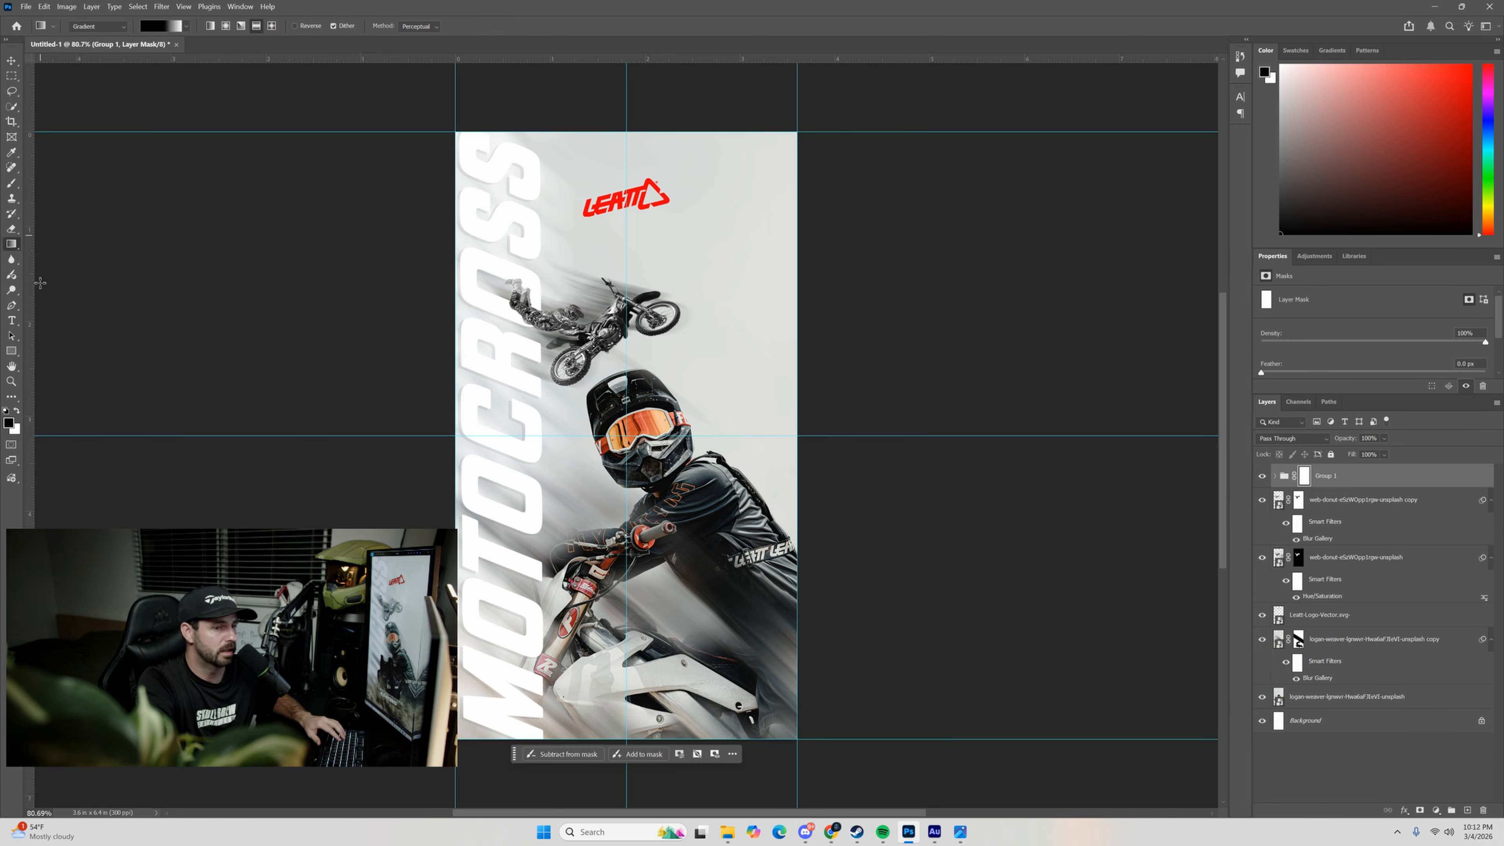
pyautogui.moveTo(539, 701); pyautogui.dragTo(541, 504)
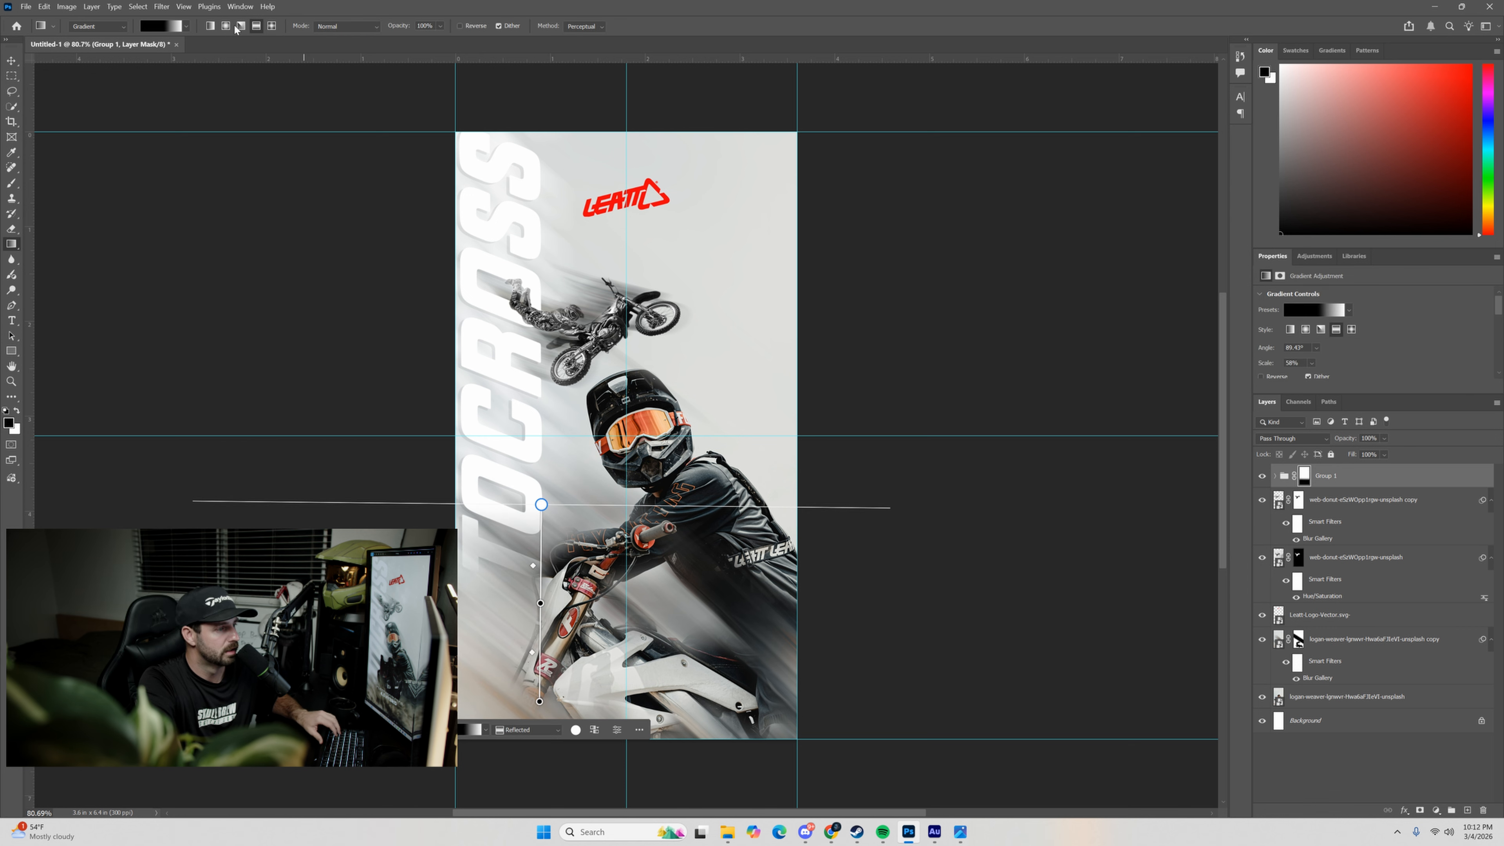
pyautogui.hotkey('ctrl', 'z')
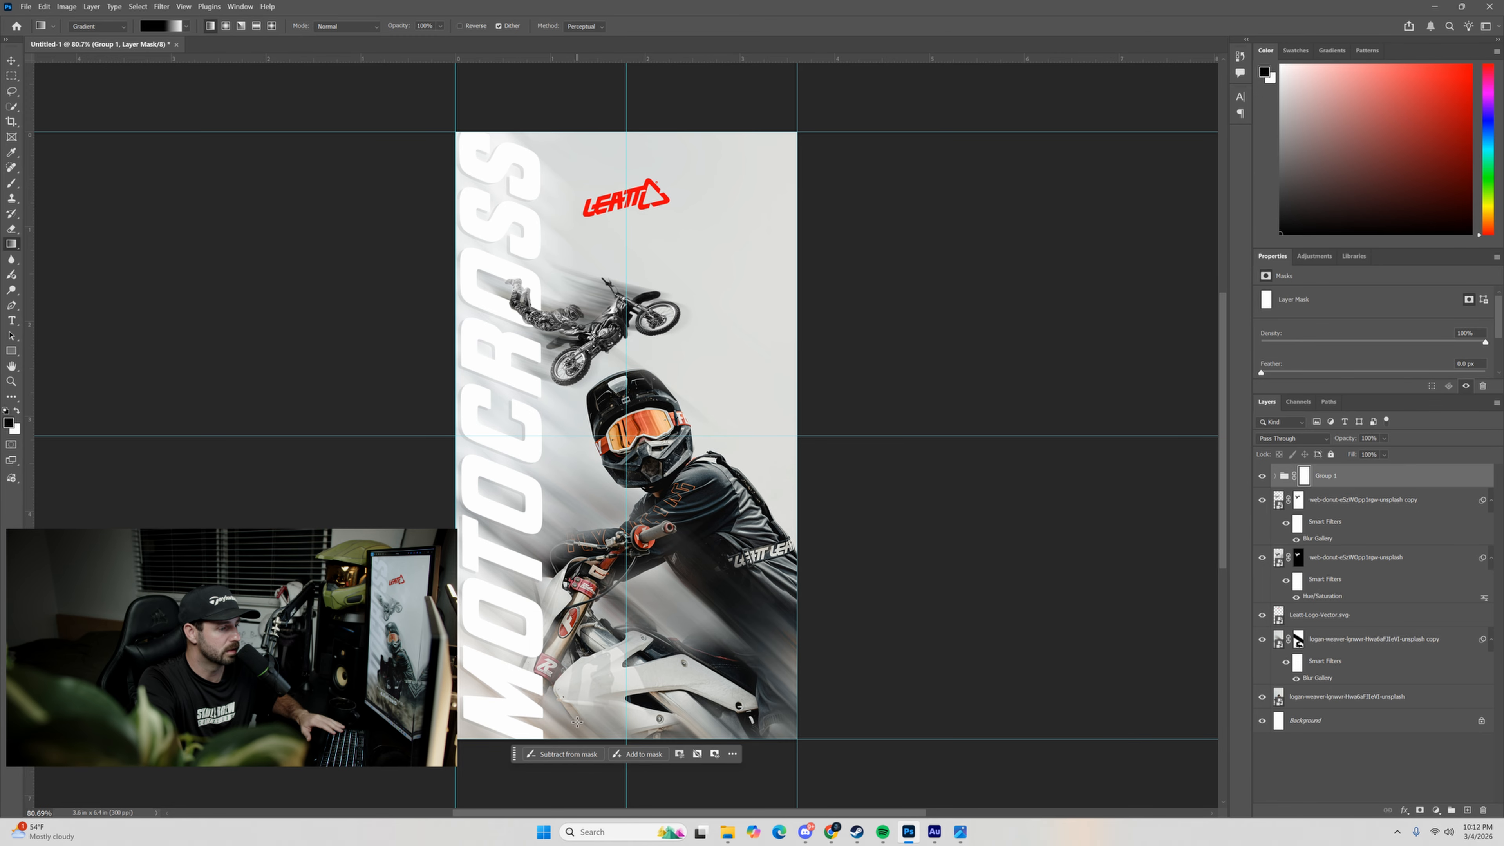
pyautogui.moveTo(577, 722); pyautogui.dragTo(600, 493)
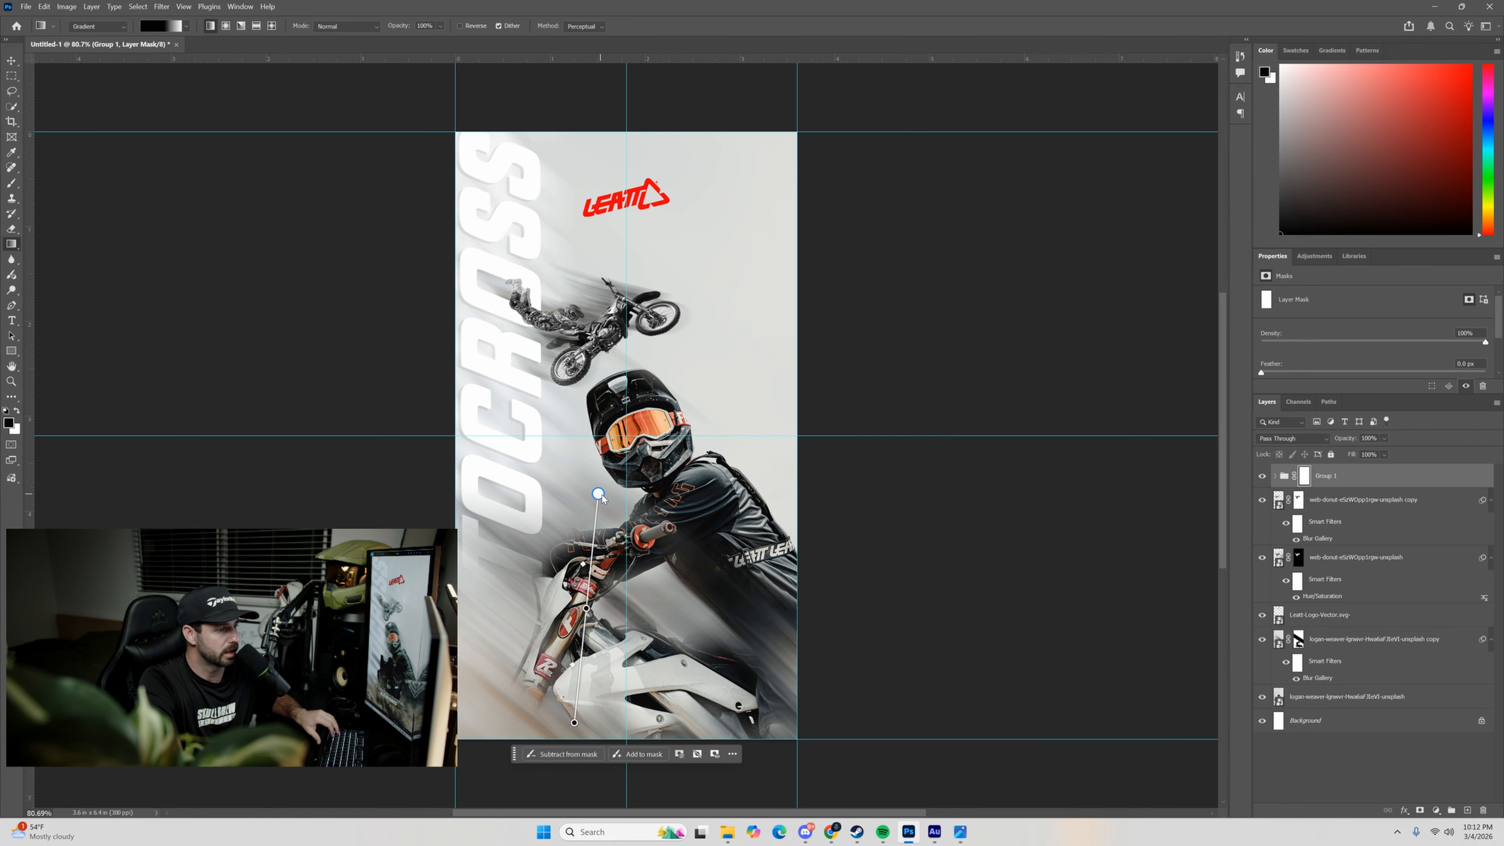
# Extend the black end of the mask gradient below the poster's bottom edge and shift its midpoint down to that edge.
pyautogui.moveTo(574, 723); pyautogui.dragTo(522, 739)
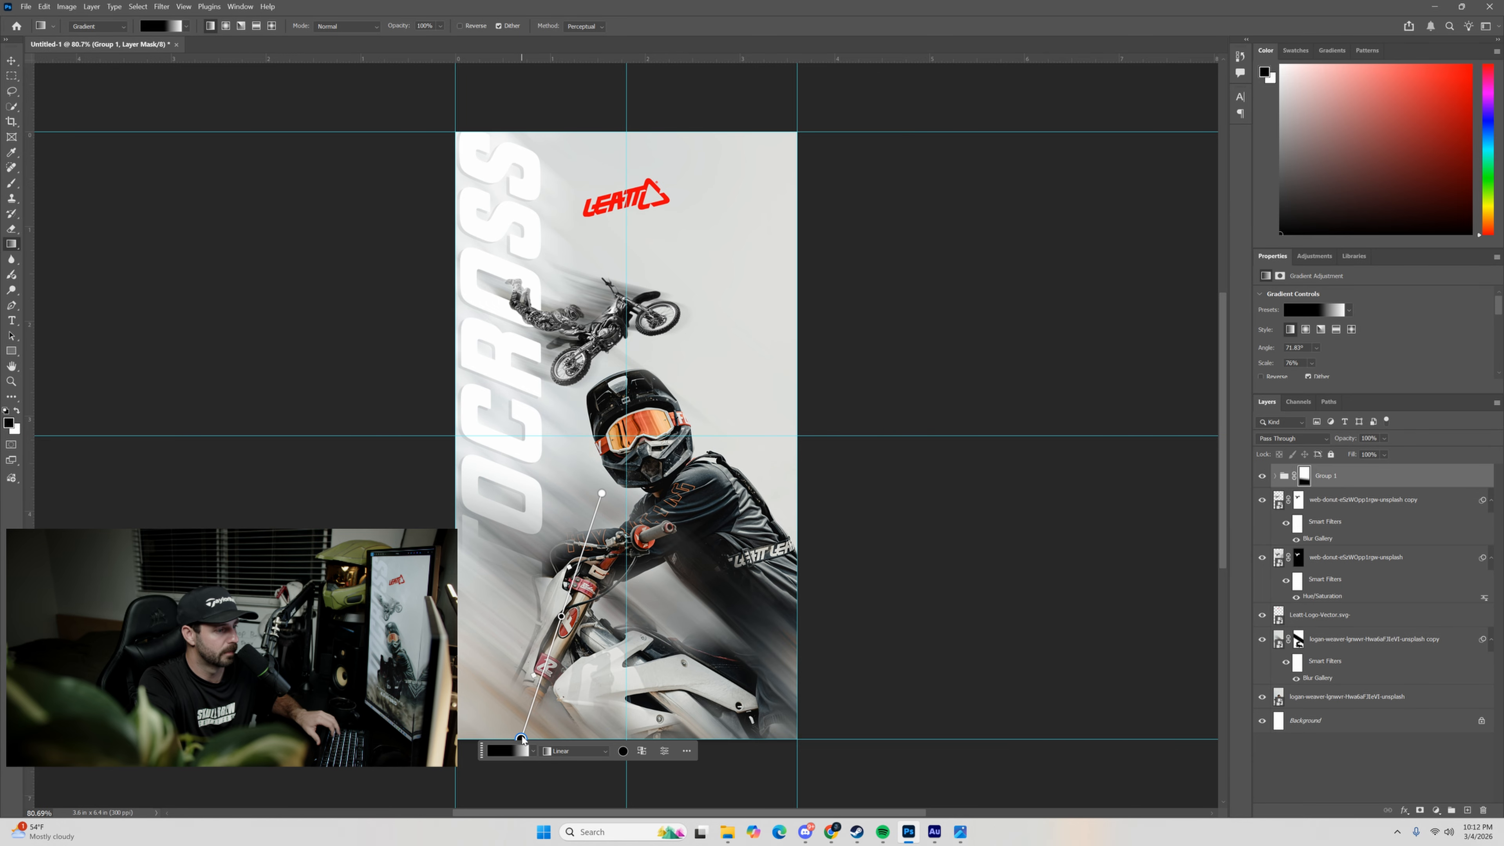
pyautogui.scroll(-4, 559, 592)
pyautogui.moveTo(588, 531); pyautogui.dragTo(580, 543)
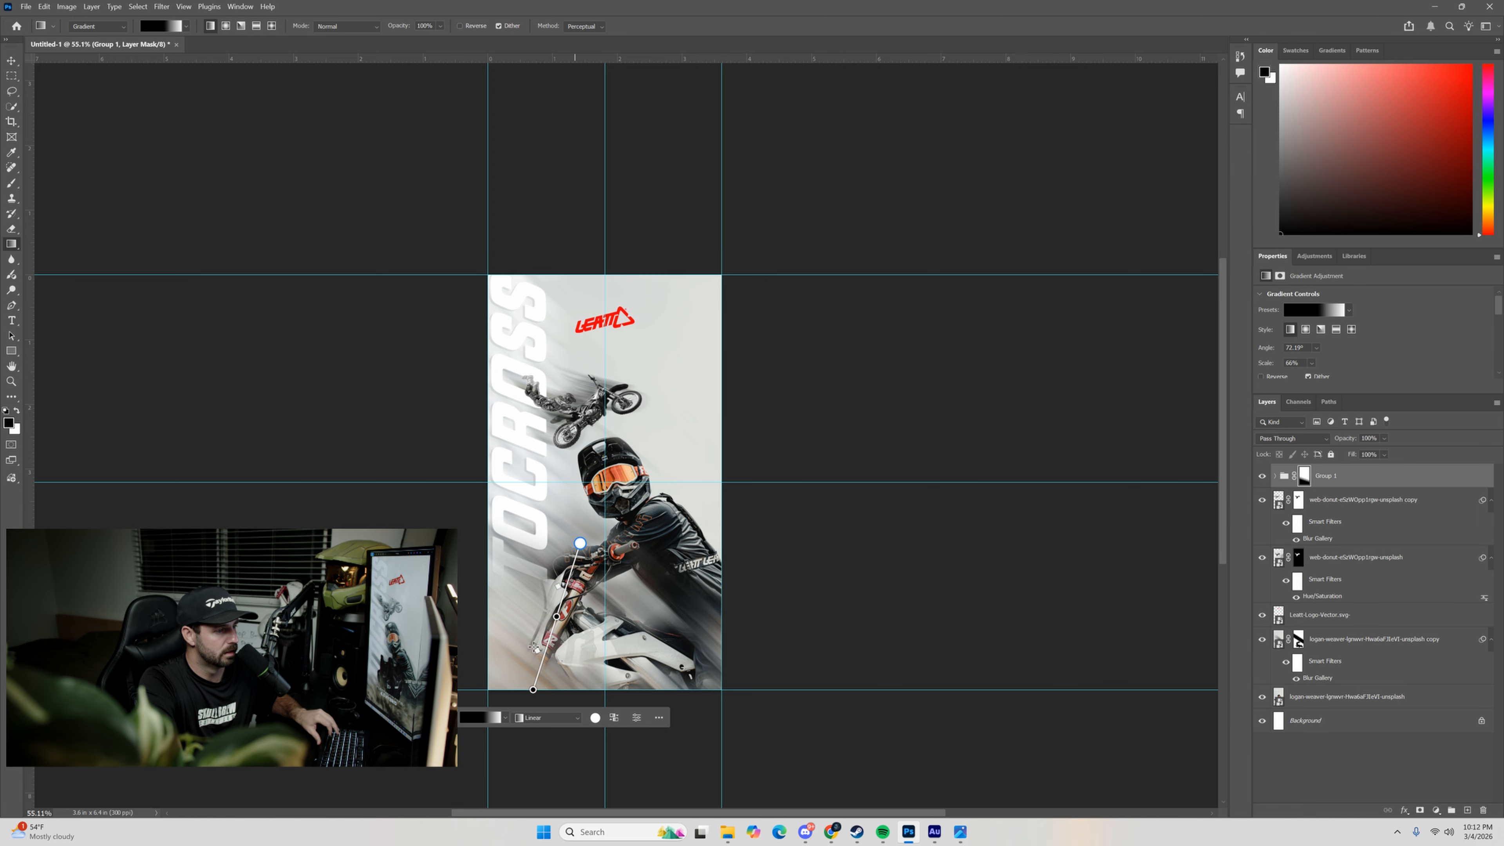
pyautogui.moveTo(533, 690); pyautogui.dragTo(550, 765)
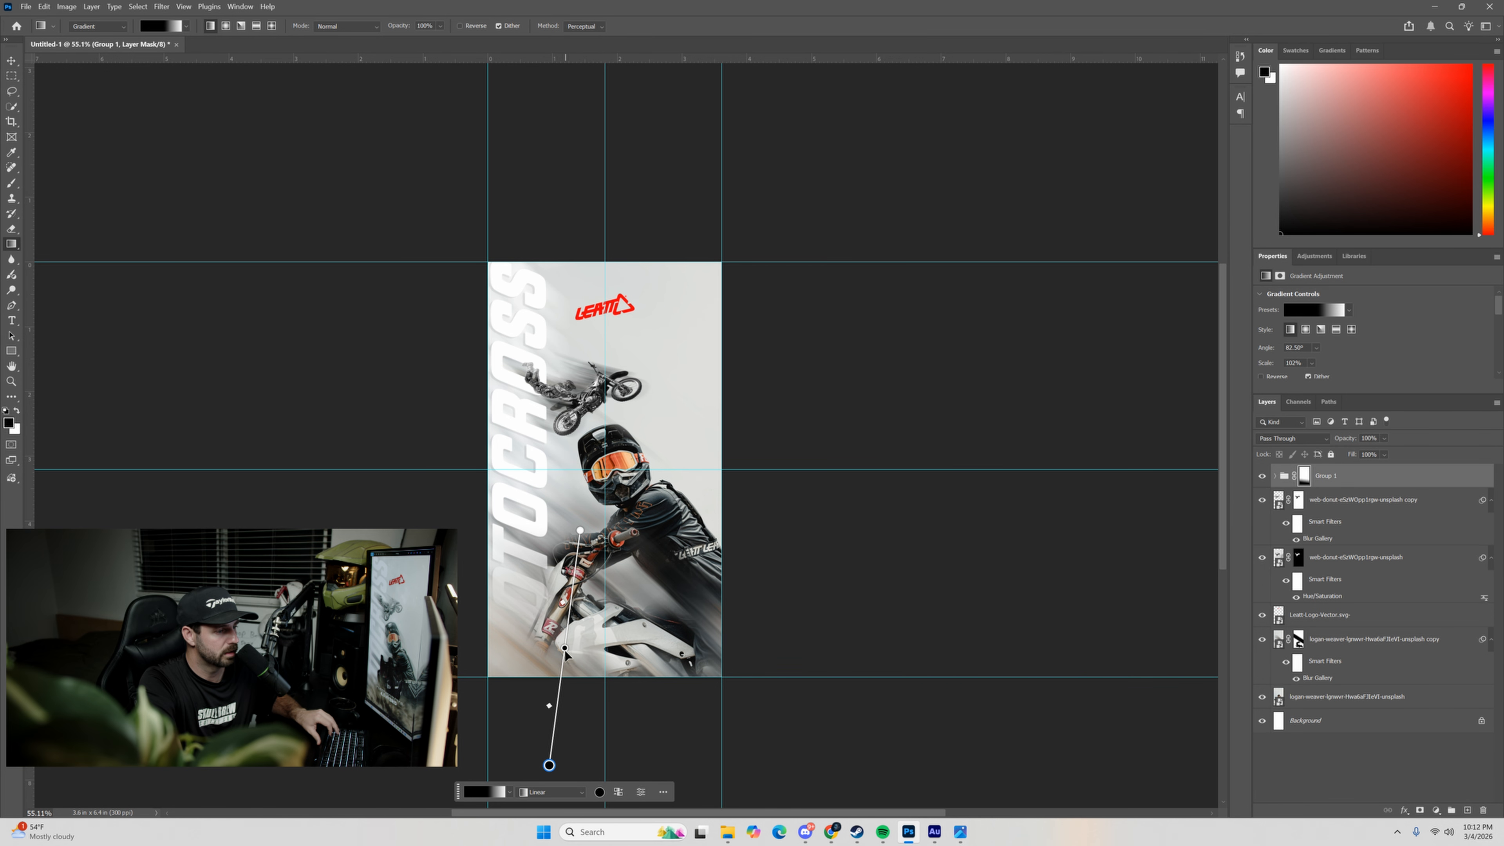
pyautogui.moveTo(565, 648); pyautogui.dragTo(560, 682)
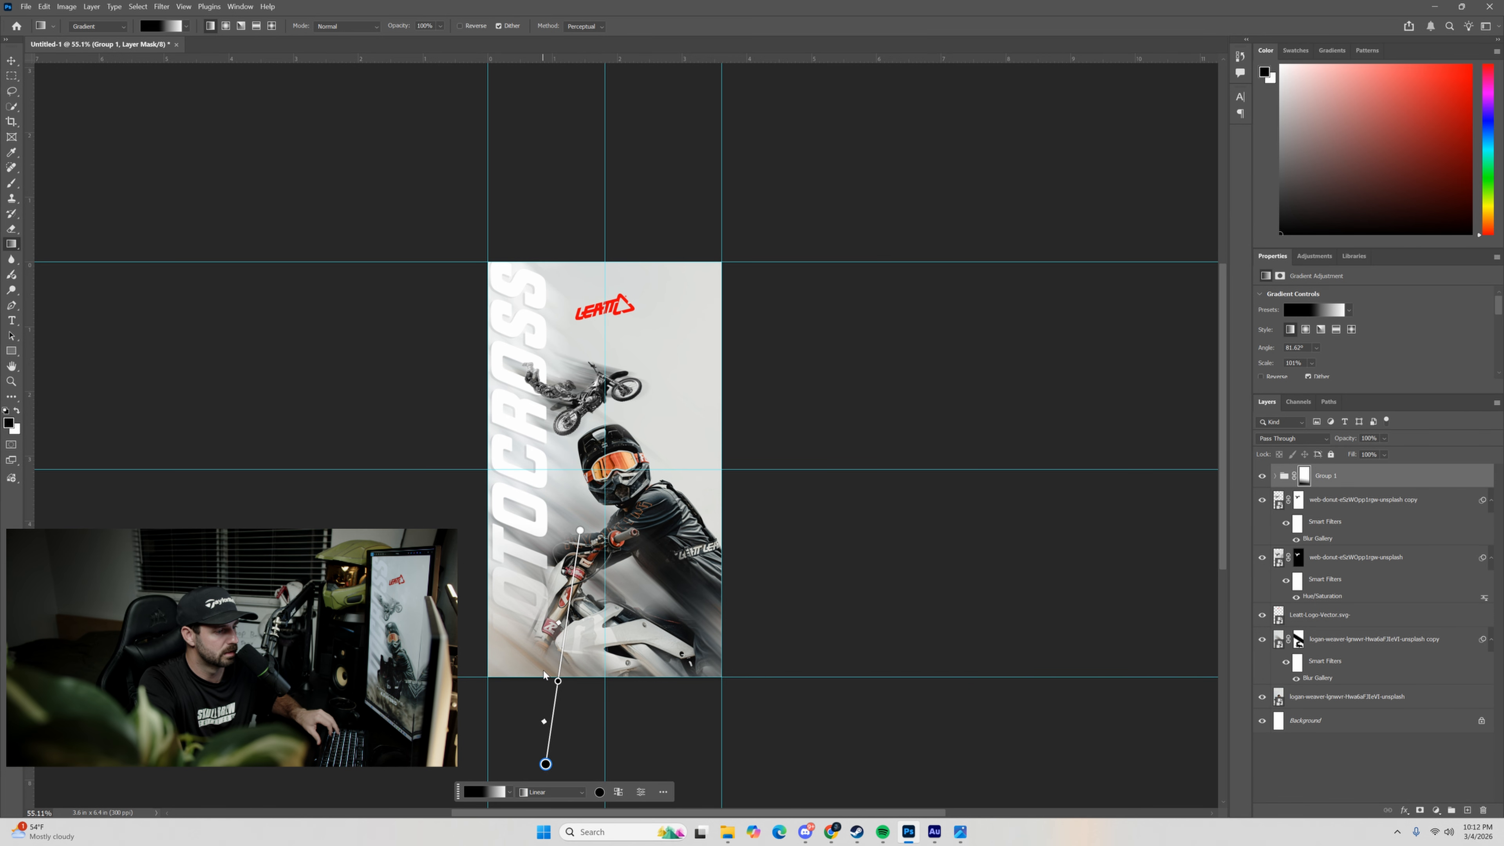
# Refine both ends of Group 1's mask gradient to about 77° and 76% scale, with the white end over the motorcycle's front.
pyautogui.moveTo(580, 531); pyautogui.dragTo(618, 526)
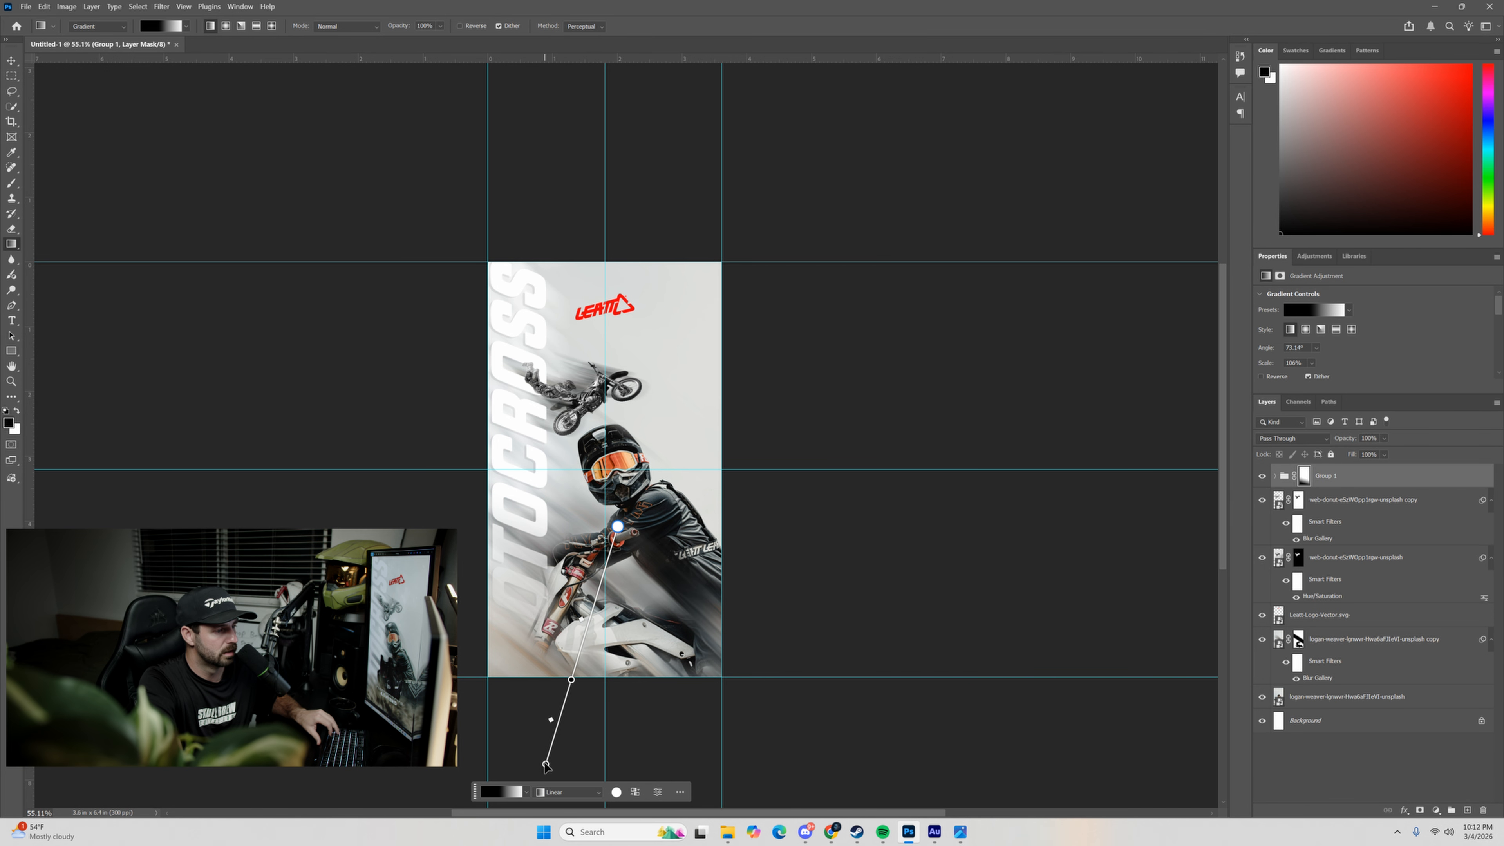
pyautogui.moveTo(545, 765); pyautogui.dragTo(532, 757)
pyautogui.moveTo(617, 526); pyautogui.dragTo(598, 534)
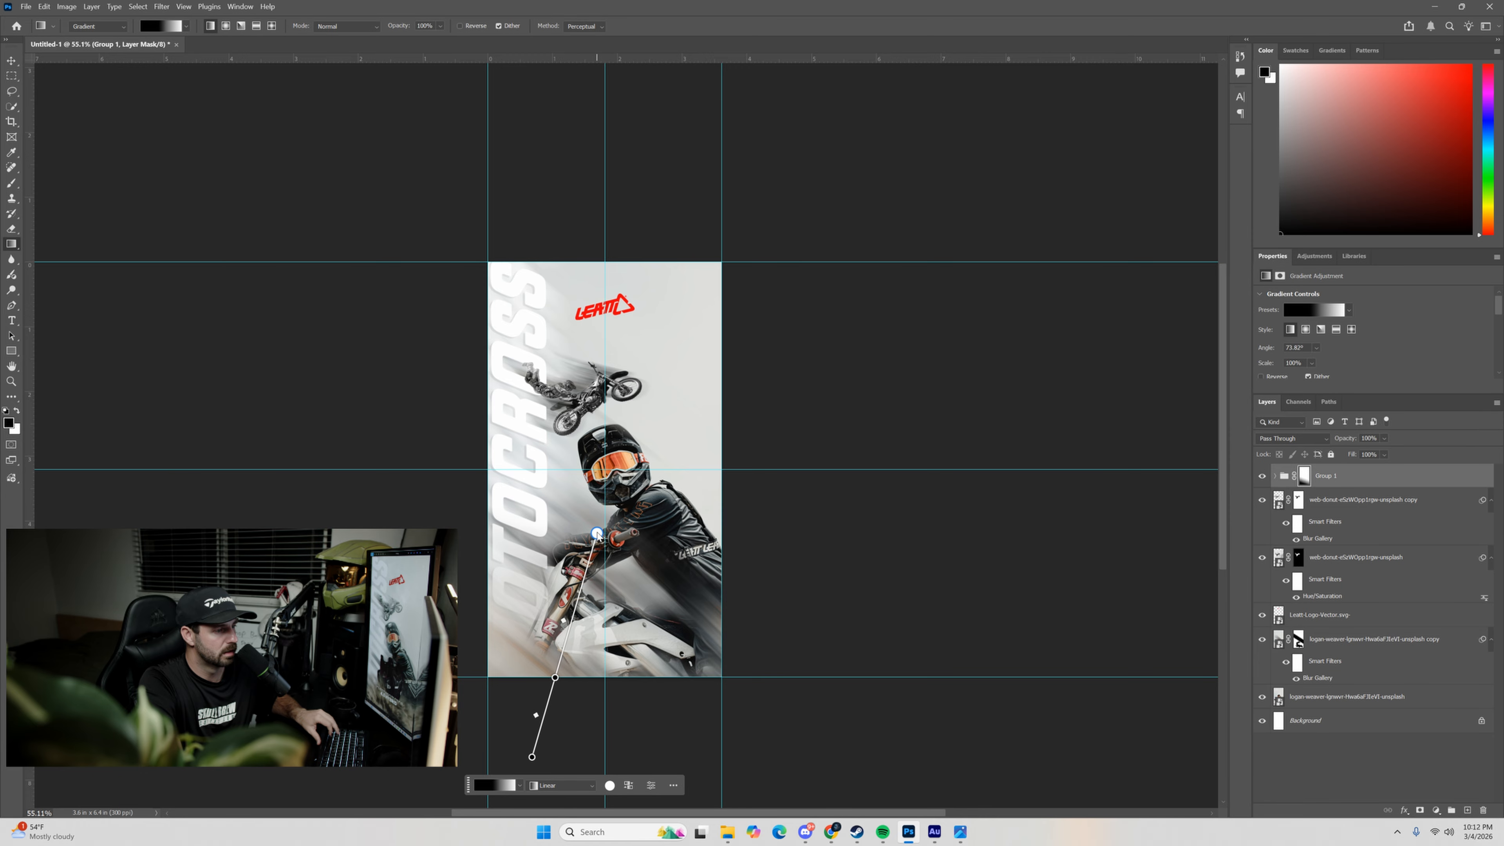
pyautogui.scroll(-3, 594, 536)
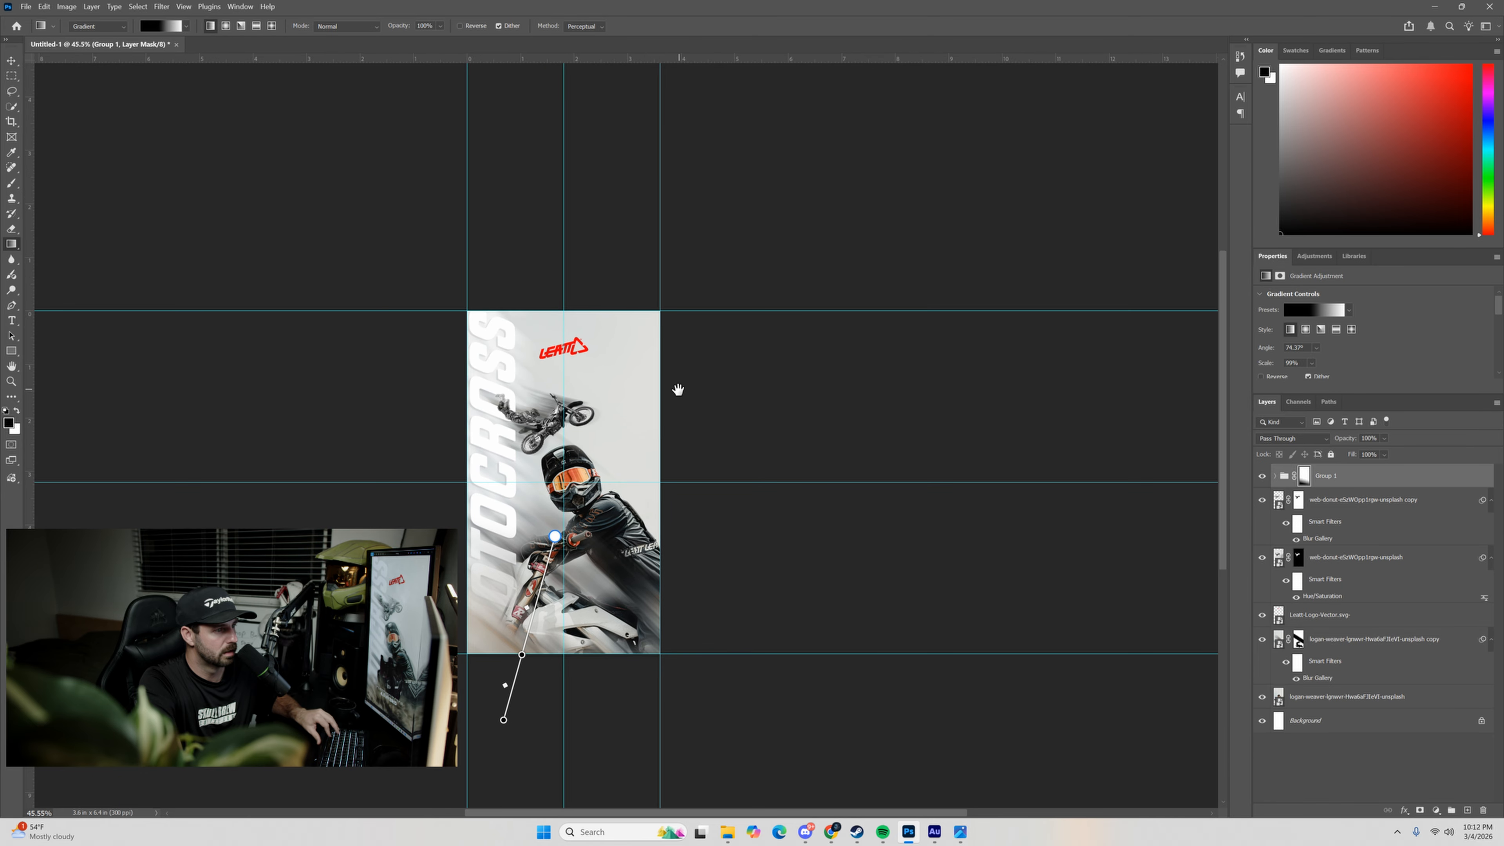
pyautogui.moveTo(570, 515); pyautogui.dragTo(554, 556)
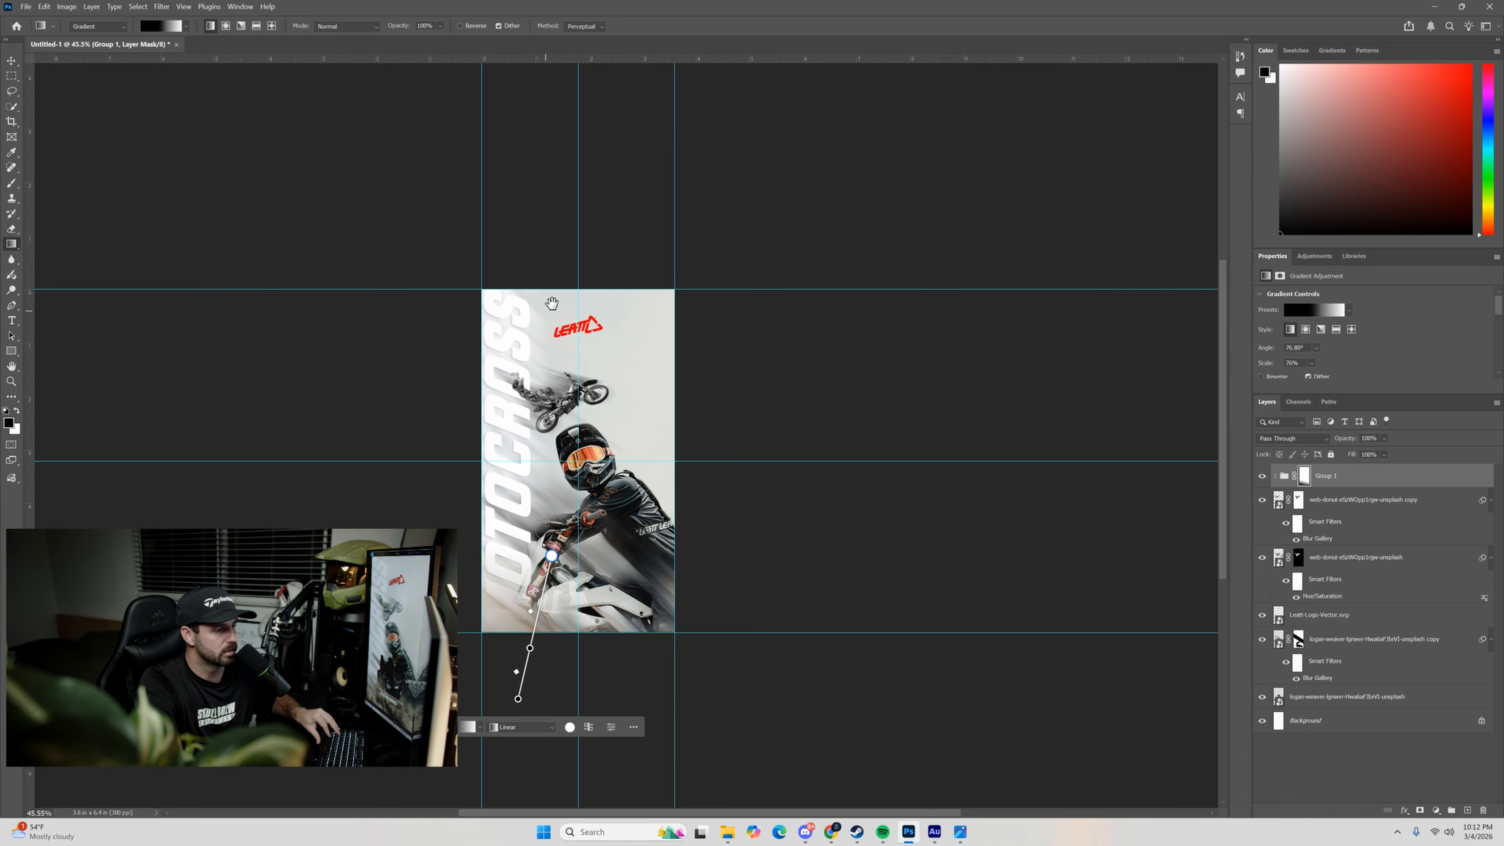
pyautogui.moveTo(547, 306); pyautogui.dragTo(519, 395)
pyautogui.scroll(4, 519, 395)
pyautogui.moveTo(832, 511); pyautogui.dragTo(769, 393)
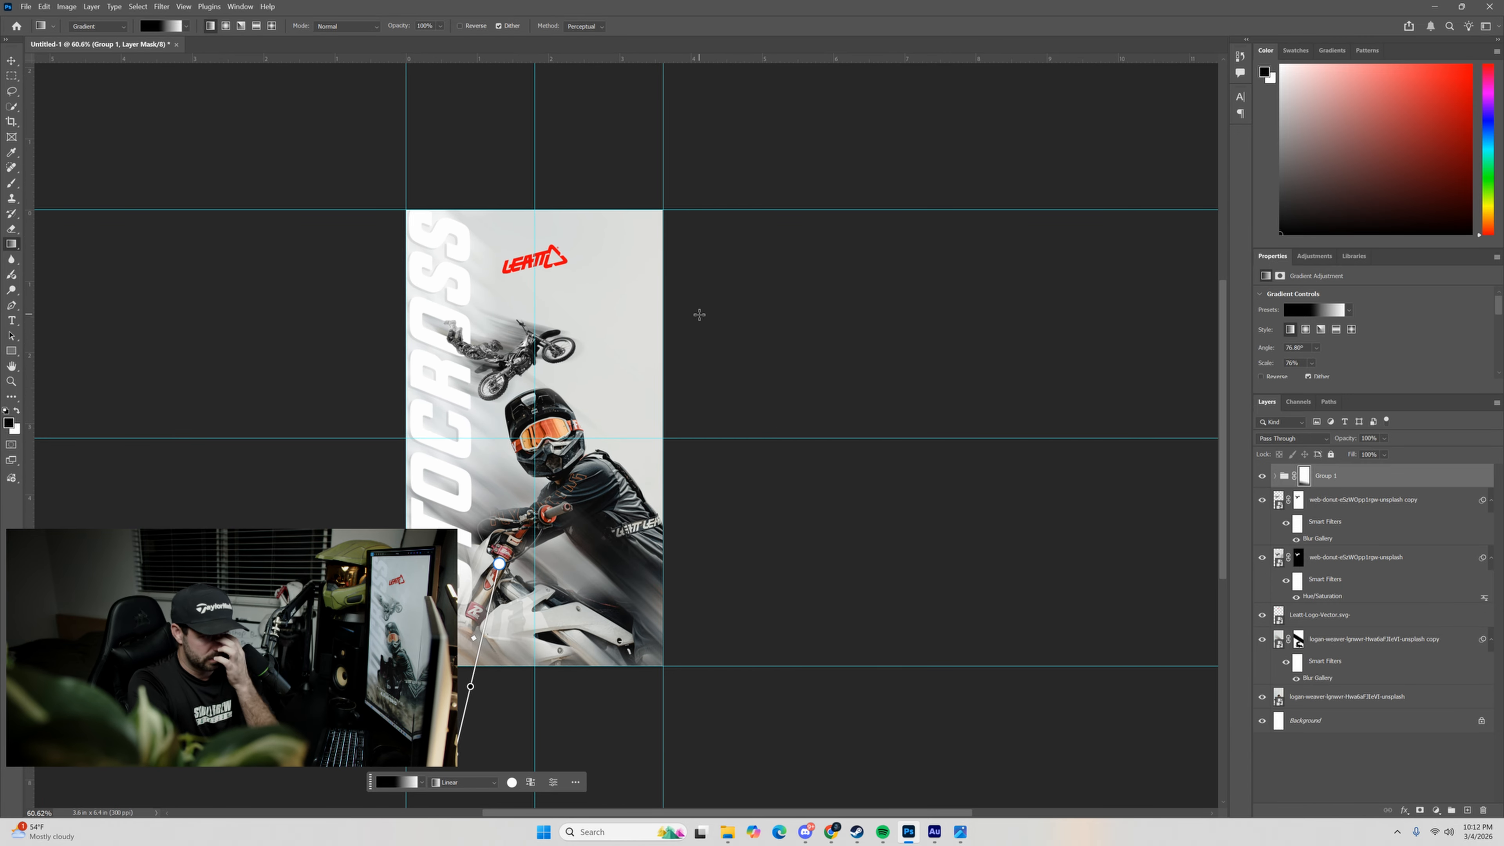
pyautogui.press('v')
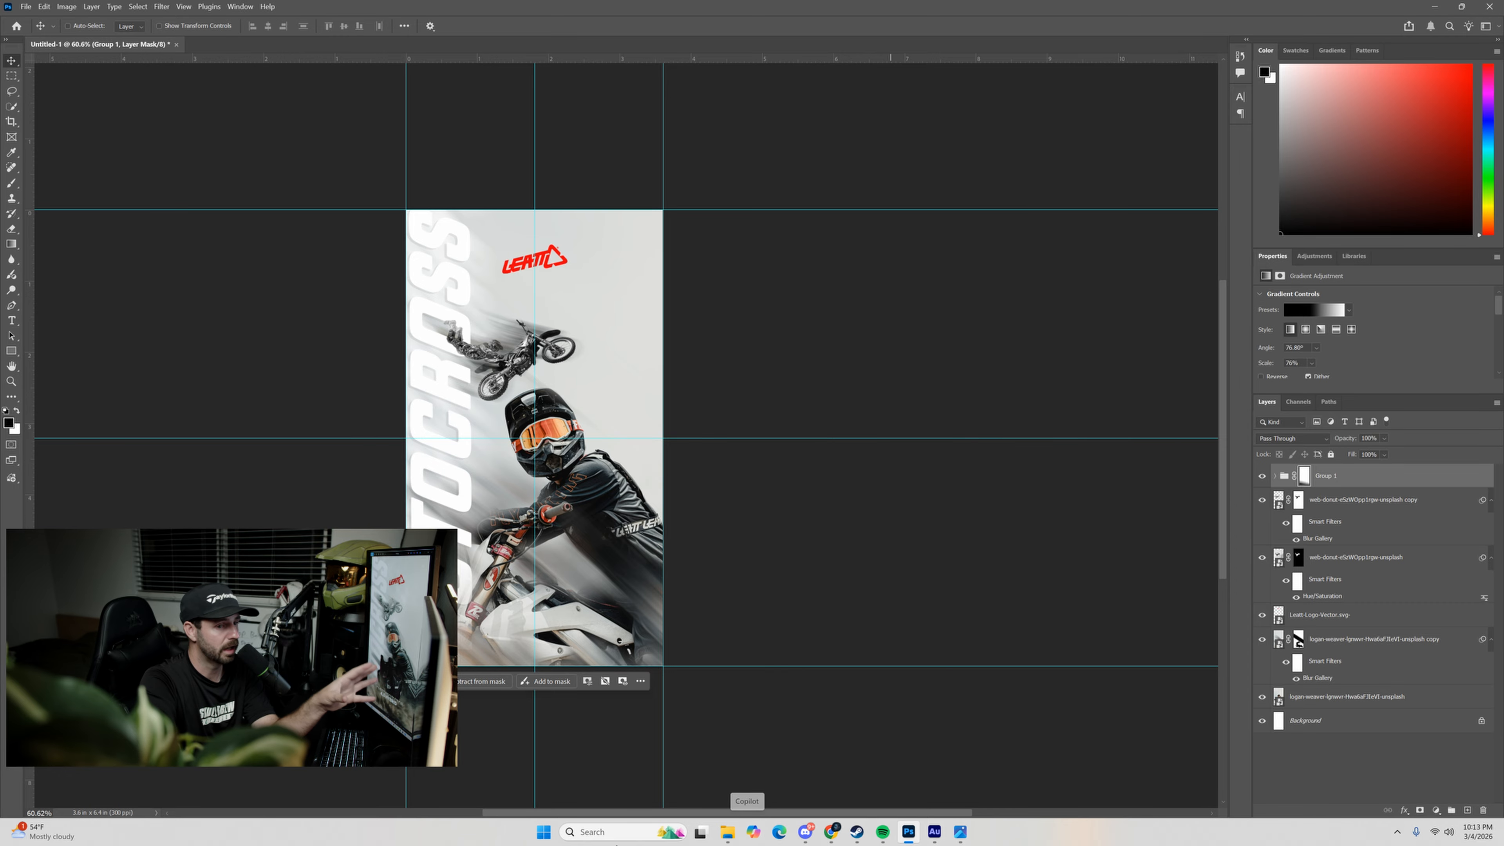
# Place the Abstract_Vertical_Smoke_Dust_Particles image over the whole poster at 12% scale and preview blend modes such as Color Dodge on it.
pyautogui.click(728, 832)
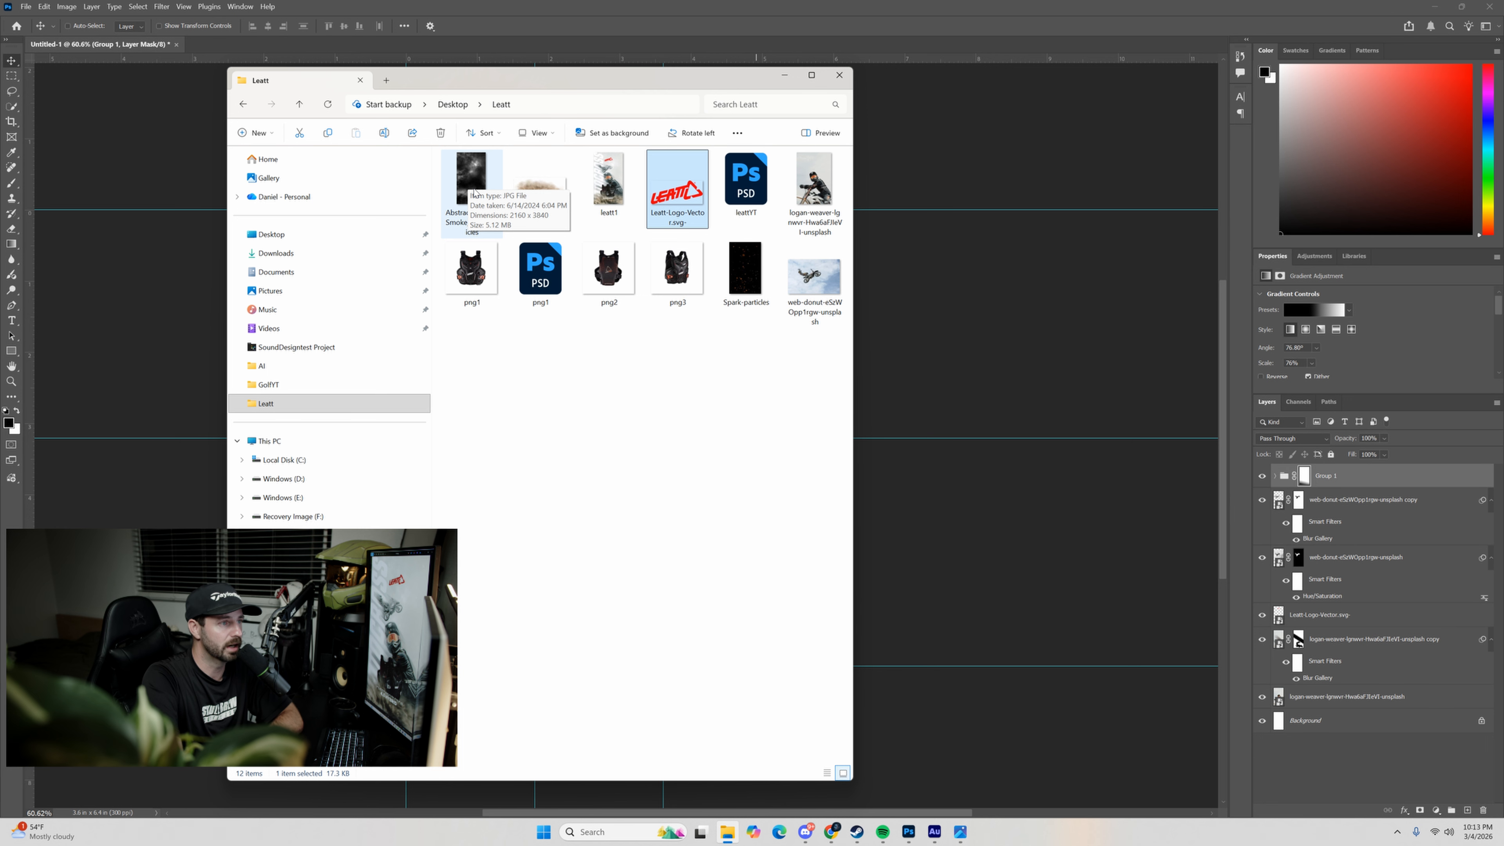
pyautogui.moveTo(473, 191); pyautogui.dragTo(977, 416)
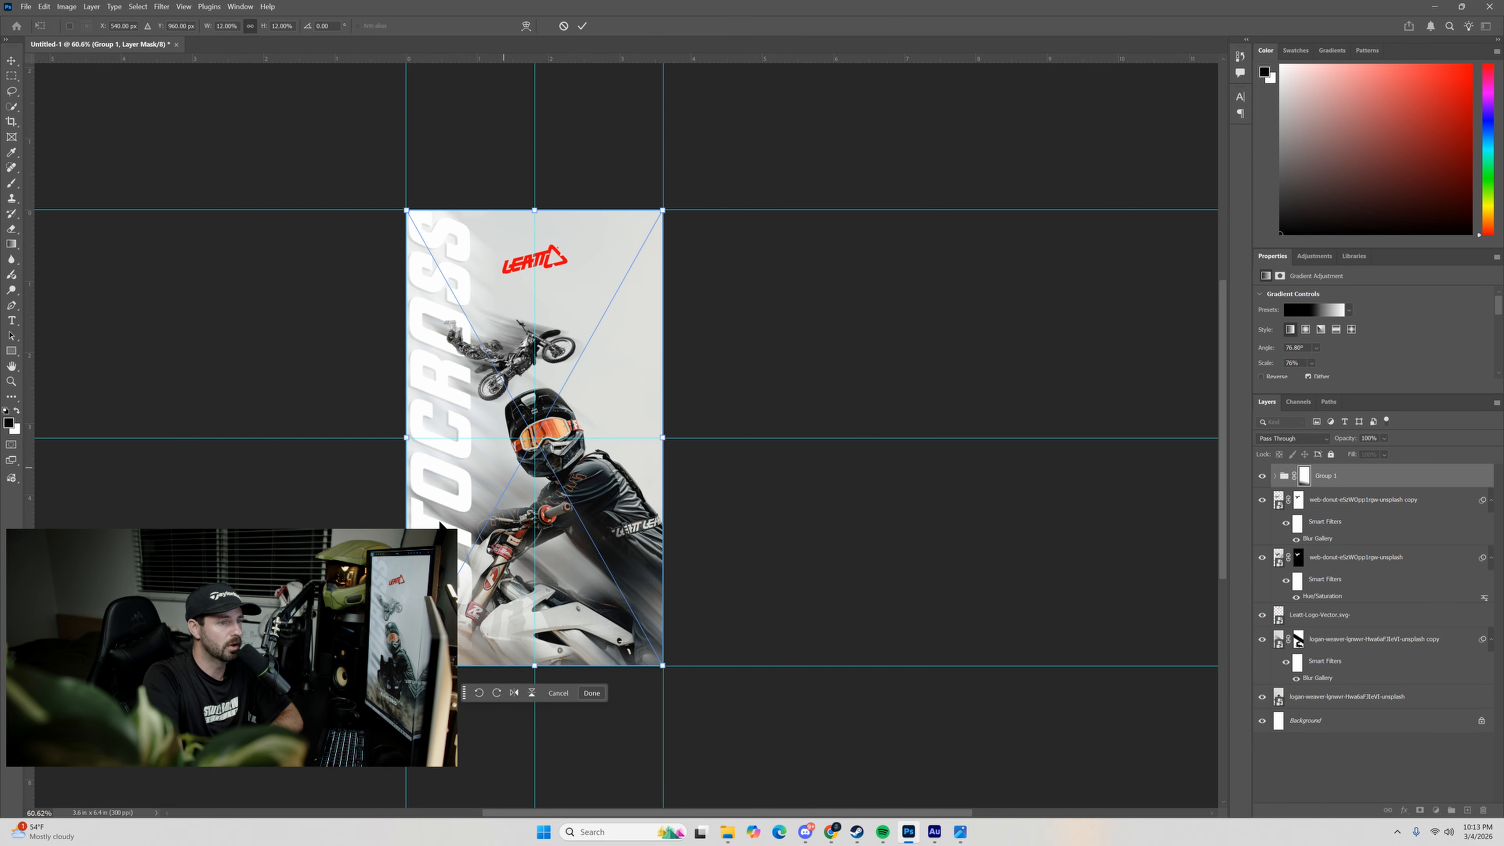
pyautogui.click(583, 26)
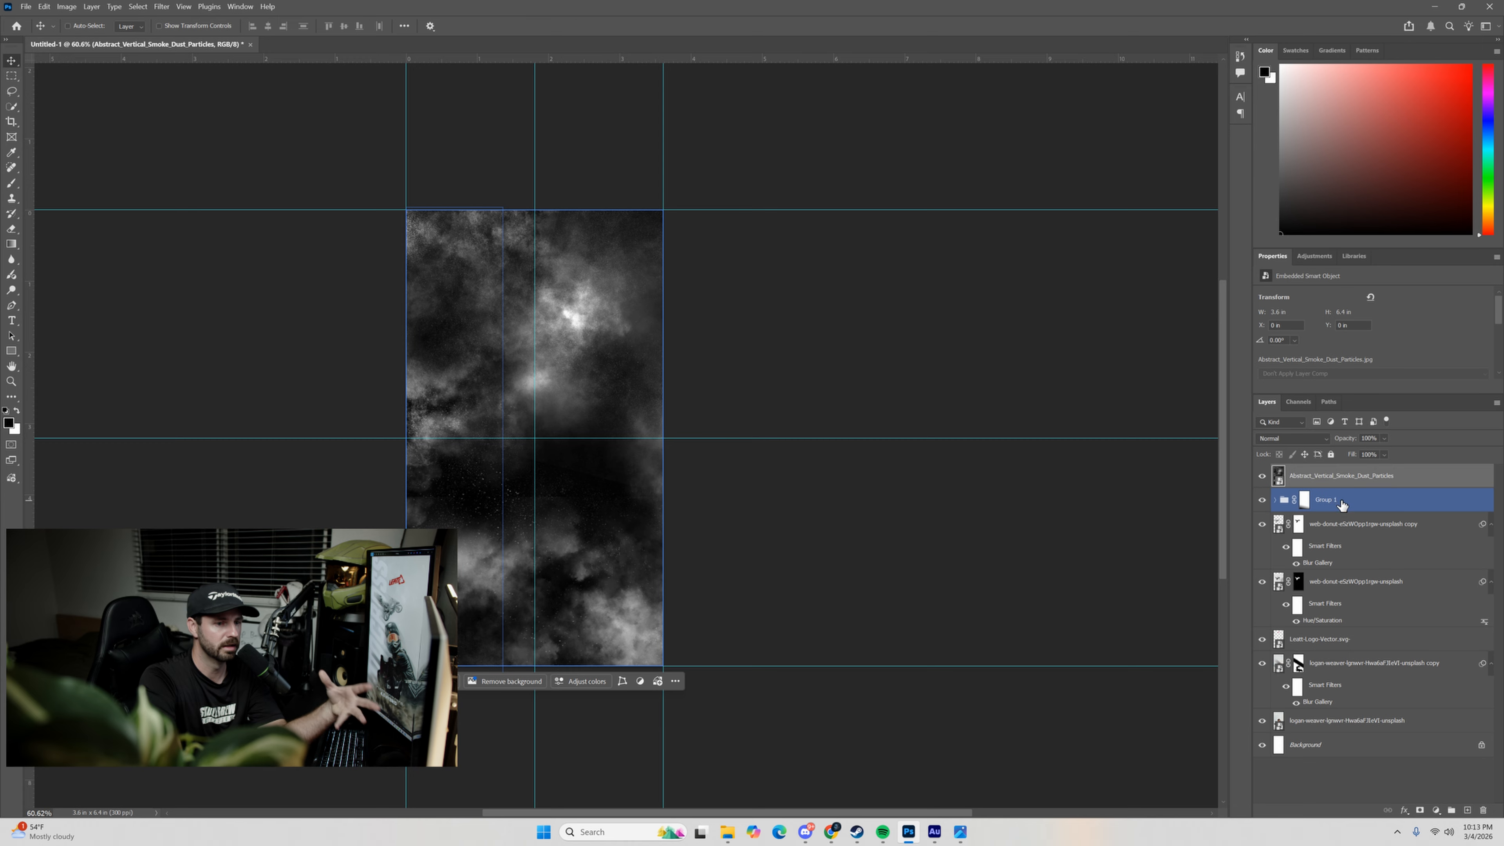
pyautogui.click(1279, 439)
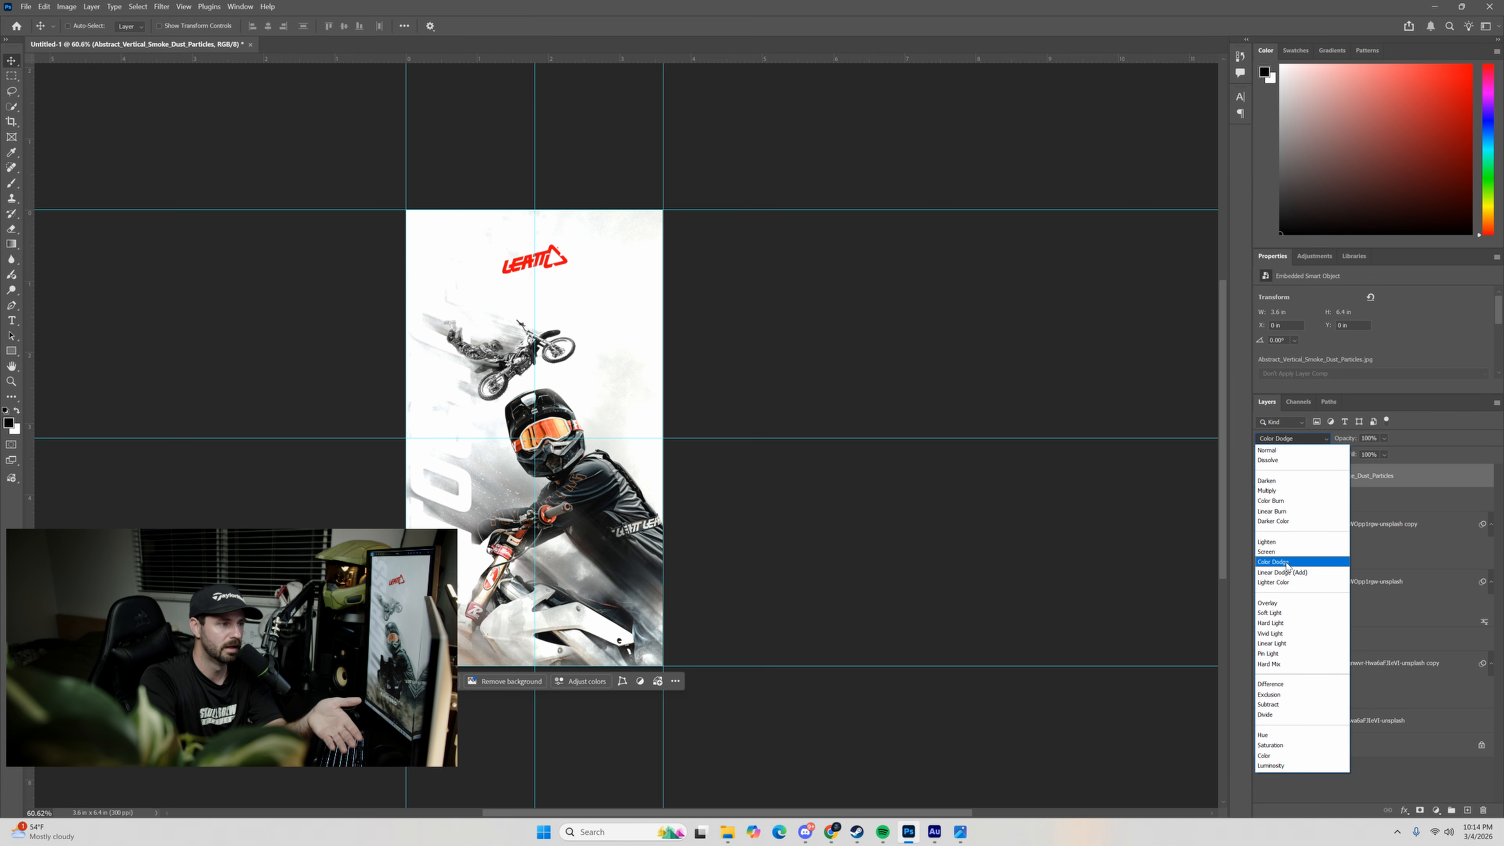
pyautogui.click(1468, 498)
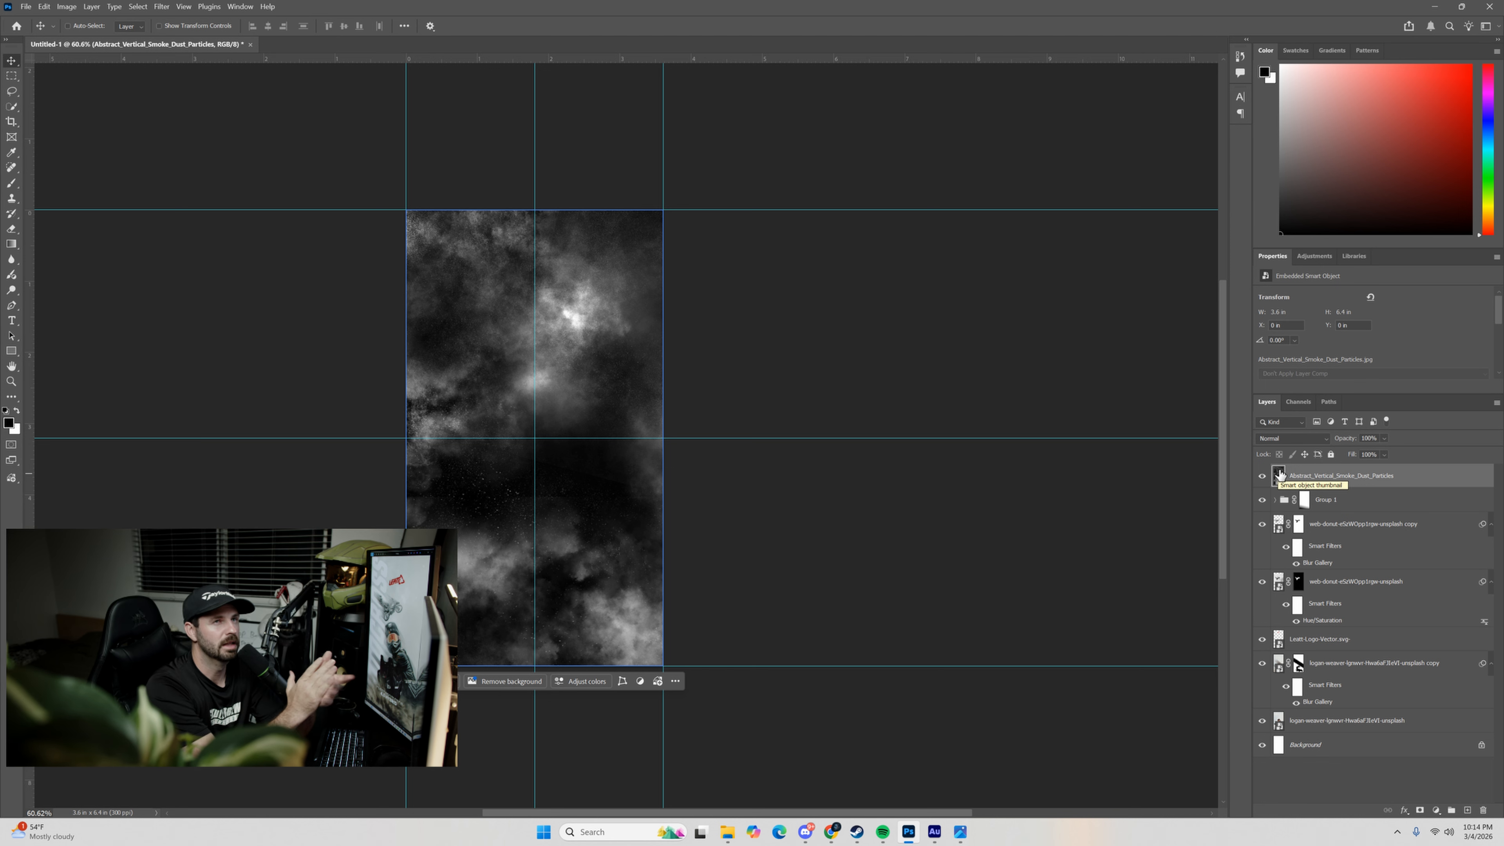
# Place the Spark-particles image over the poster at 24.84% scale and preview its blend modes with the smoke layer hidden.
pyautogui.click(727, 832)
pyautogui.moveTo(745, 268); pyautogui.dragTo(588, 460)
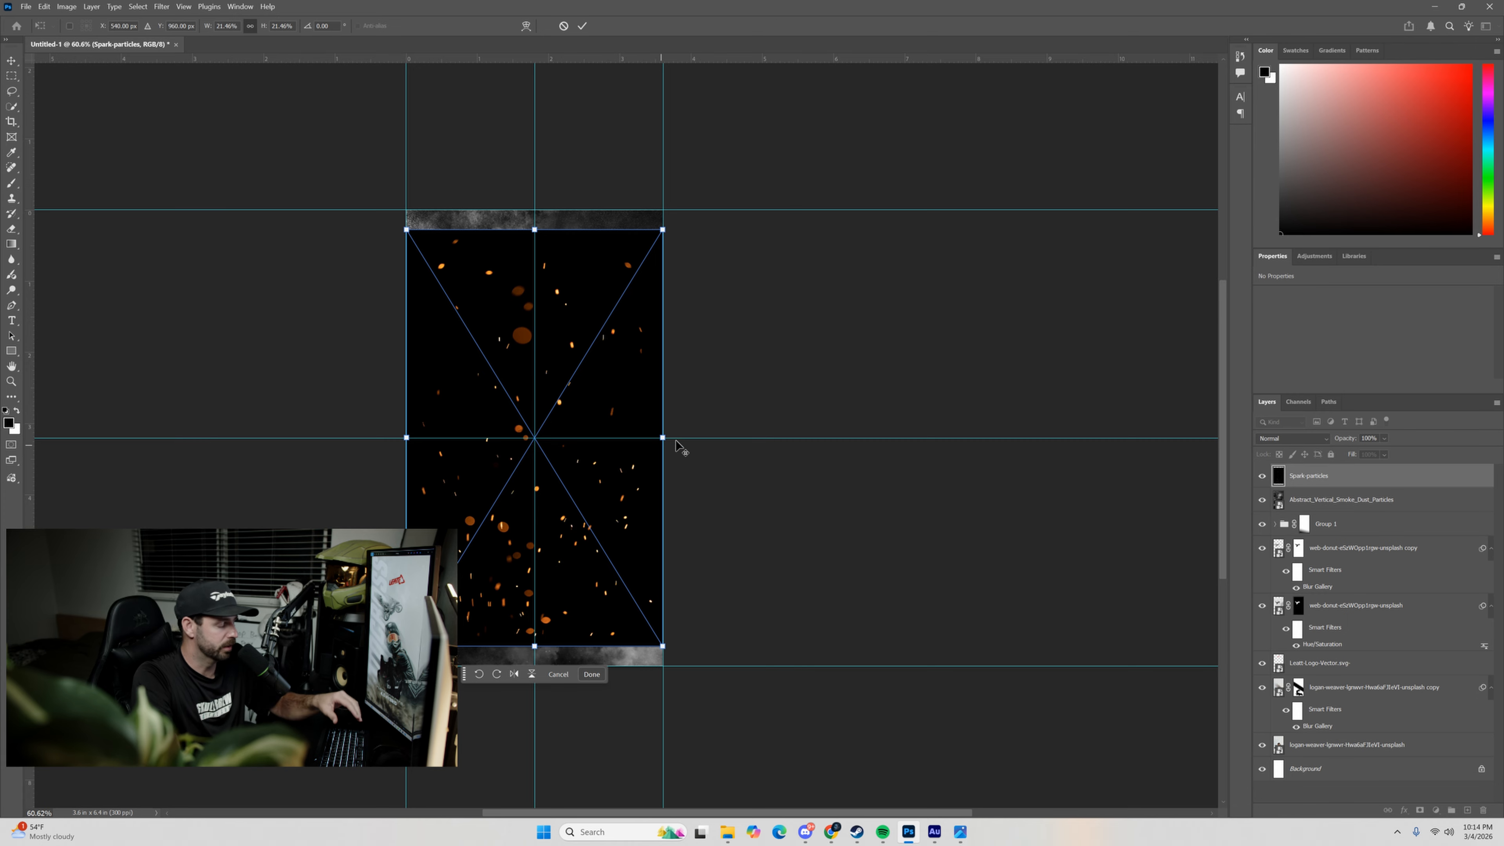
pyautogui.moveTo(662, 437); pyautogui.dragTo(684, 437)
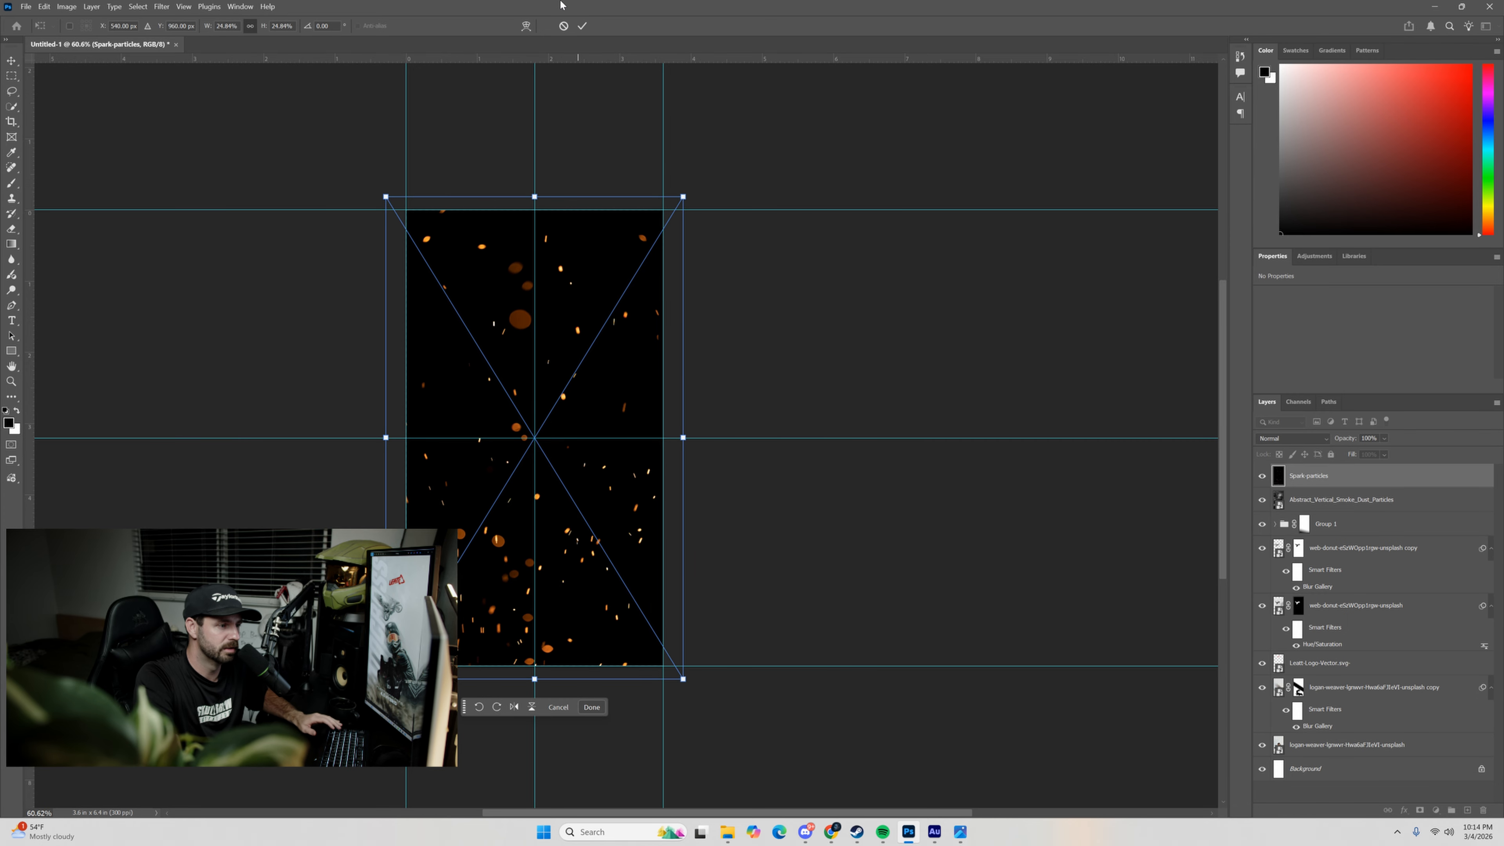
pyautogui.click(582, 26)
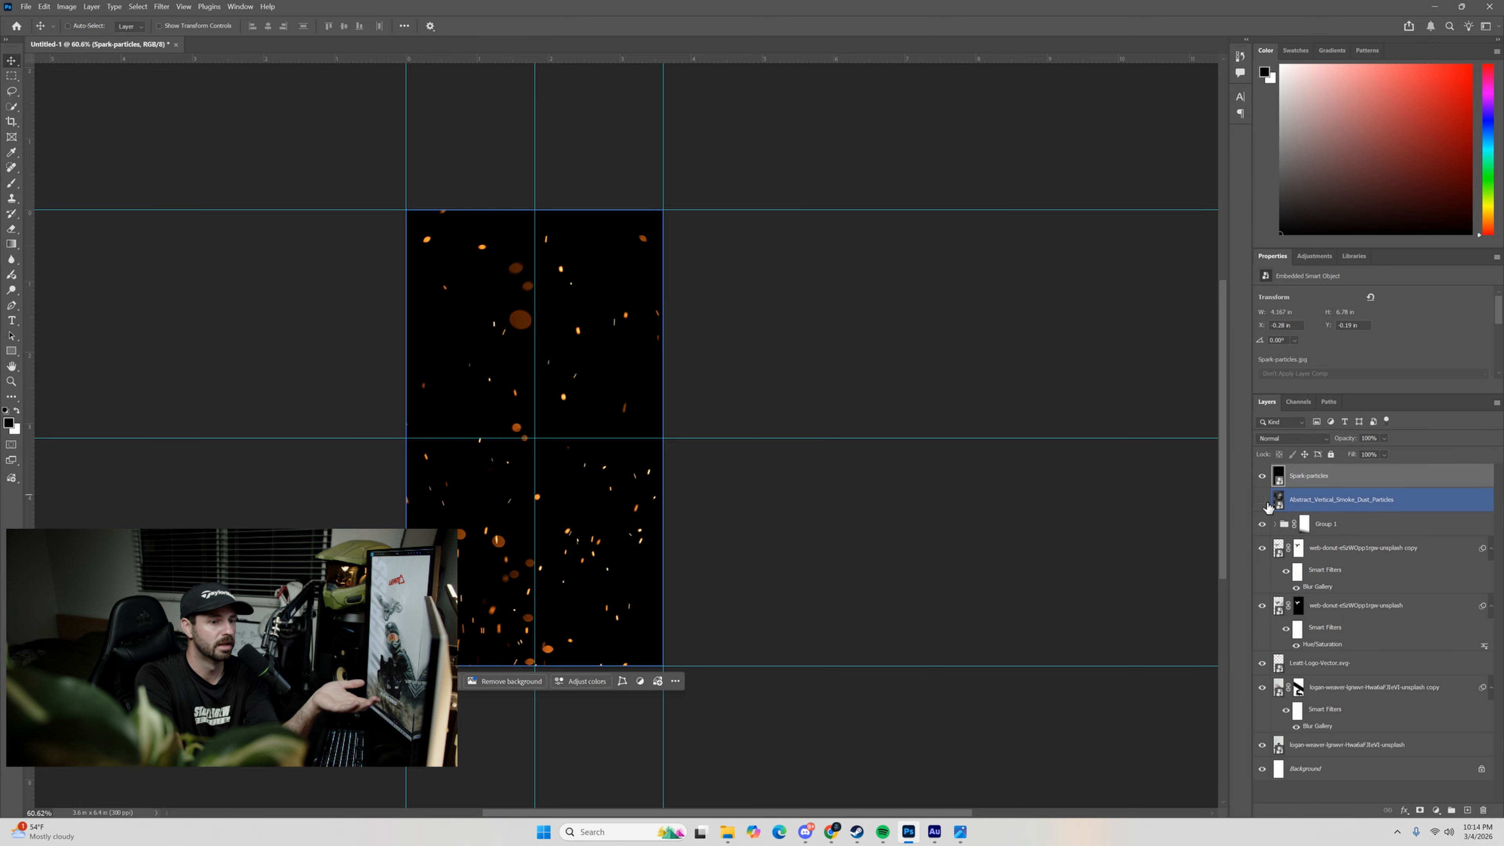
pyautogui.click(1277, 439)
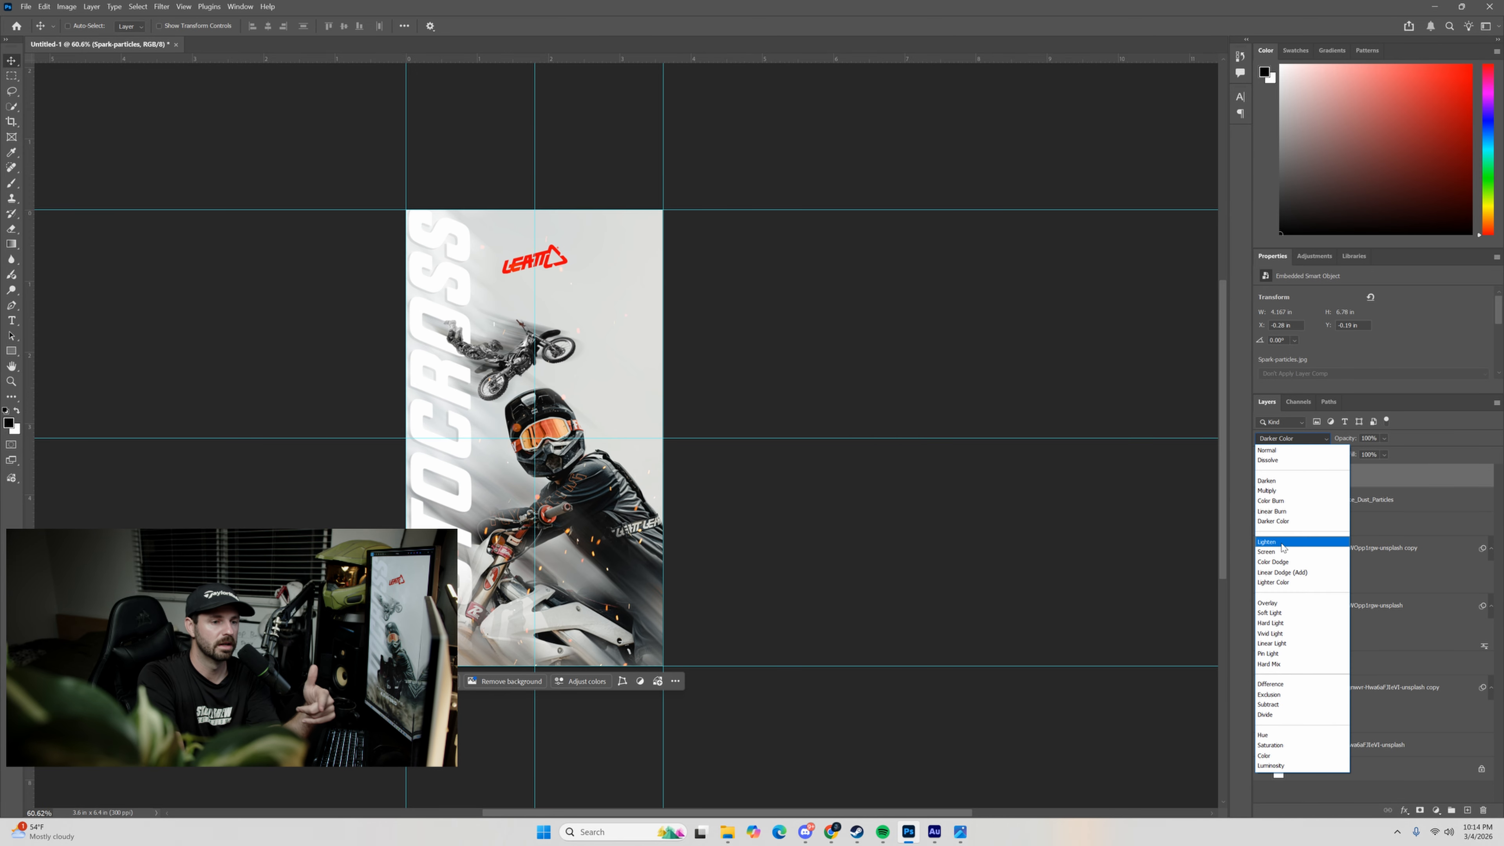
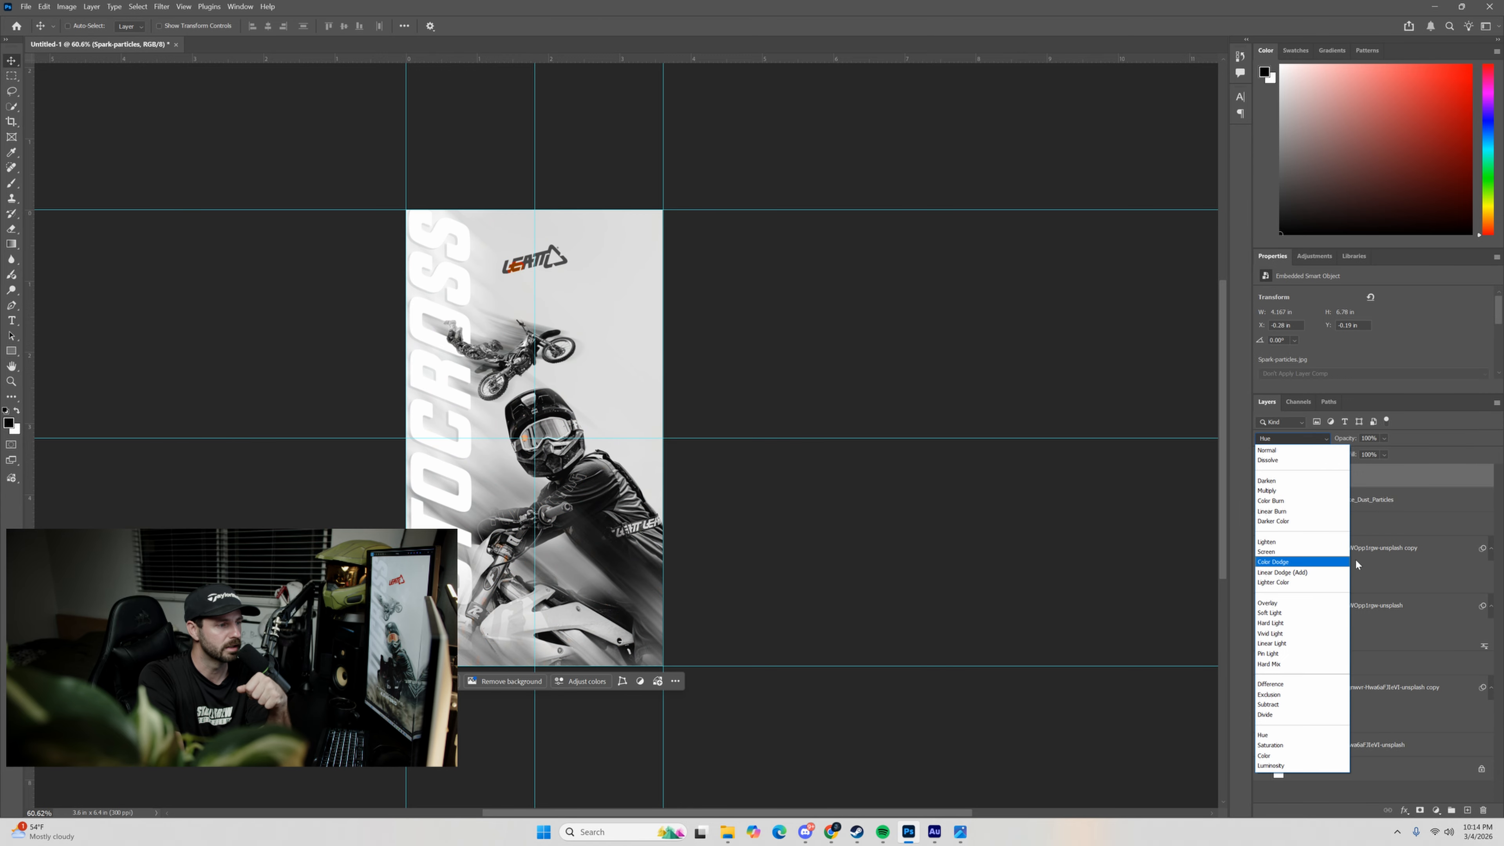
# Hide the Spark-particles layer, show the smoke layer and set its blend mode to Lighten.
pyautogui.click(1402, 521)
pyautogui.click(1261, 476)
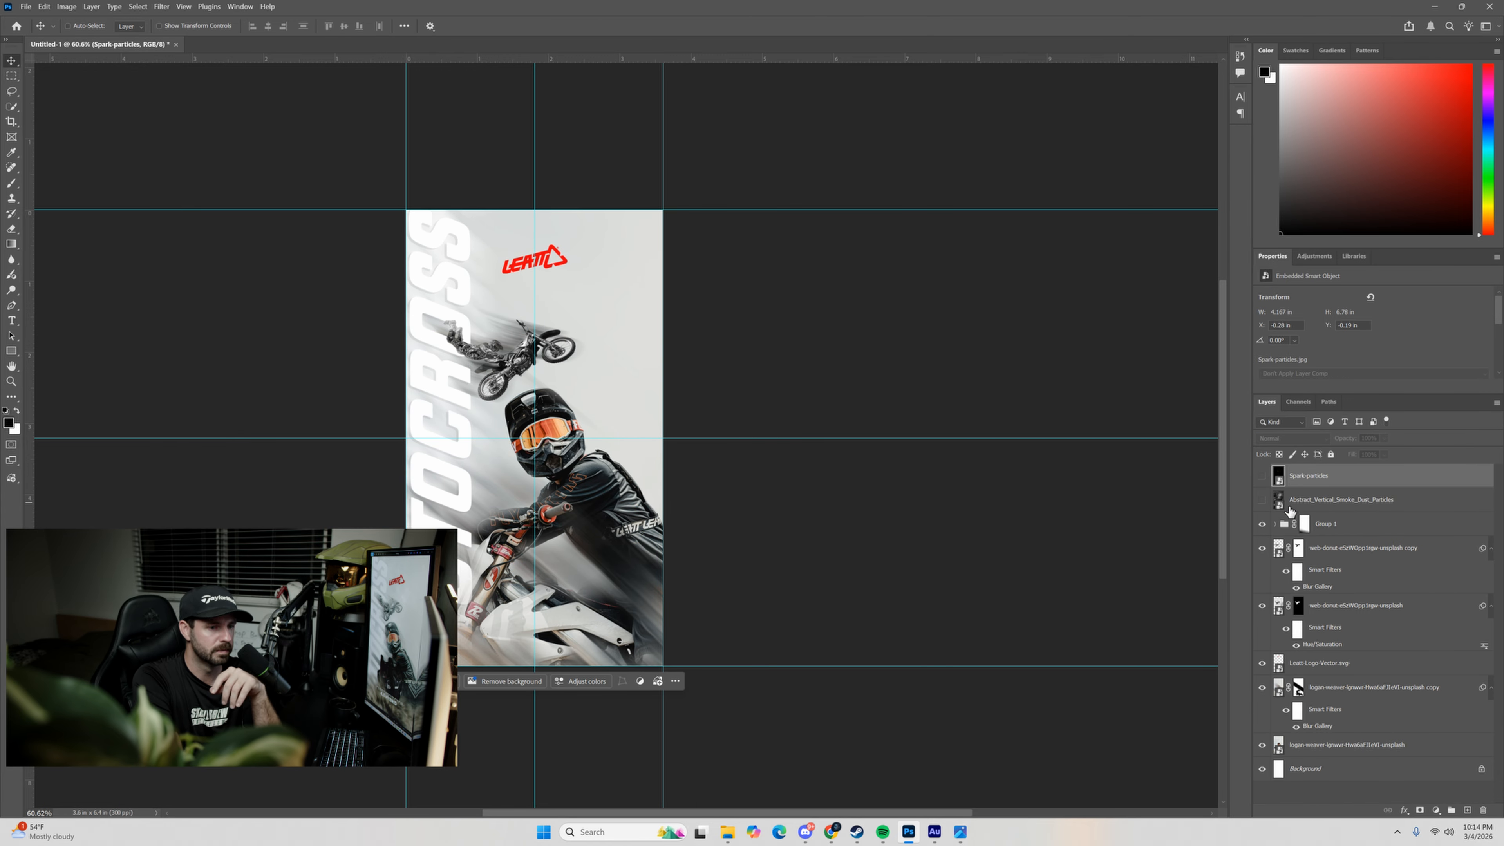
pyautogui.click(1265, 502)
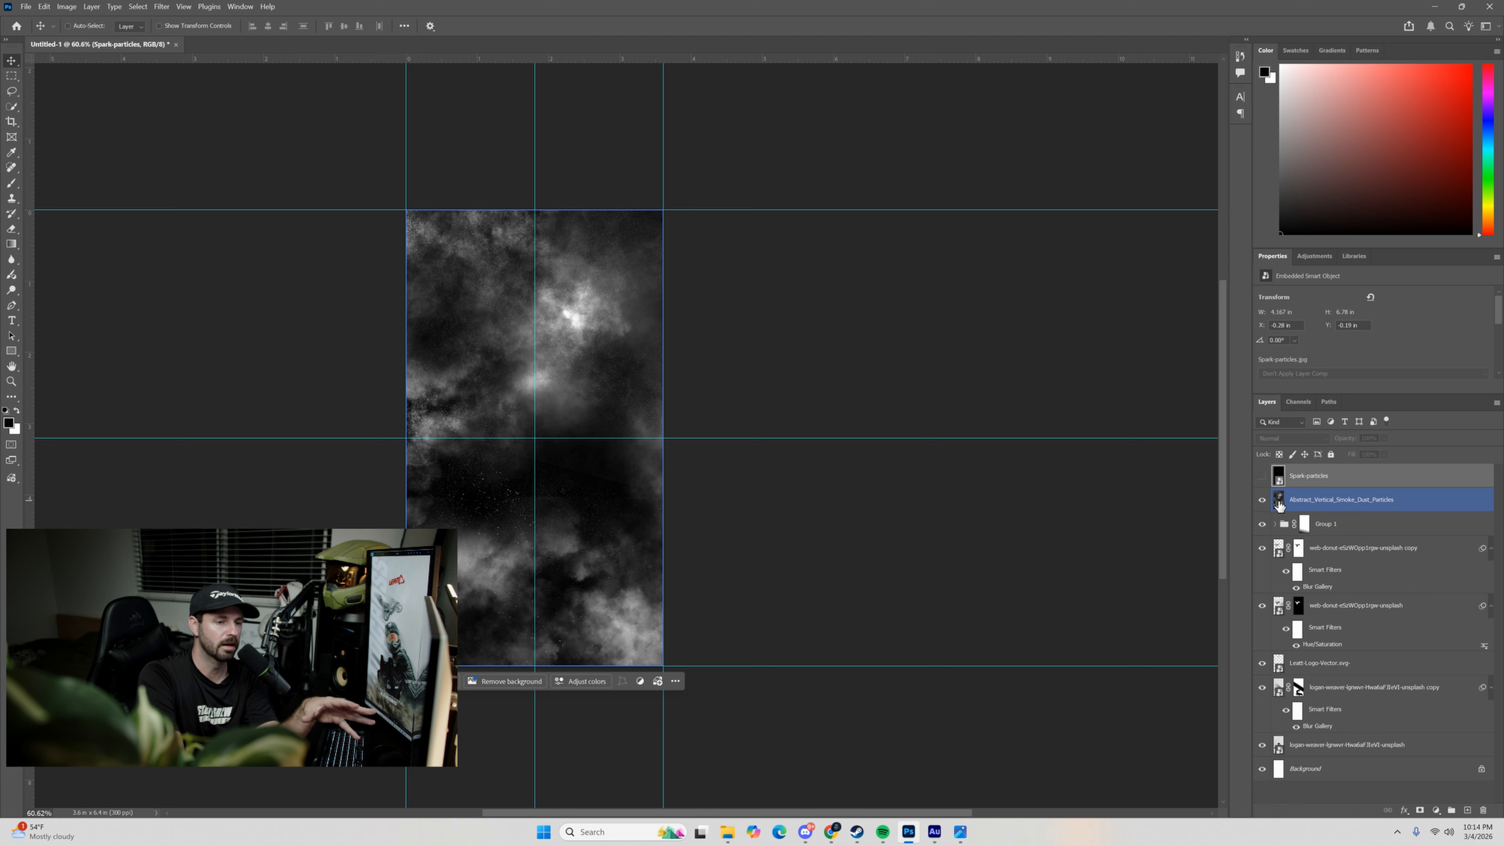
pyautogui.click(1338, 500)
pyautogui.click(1292, 437)
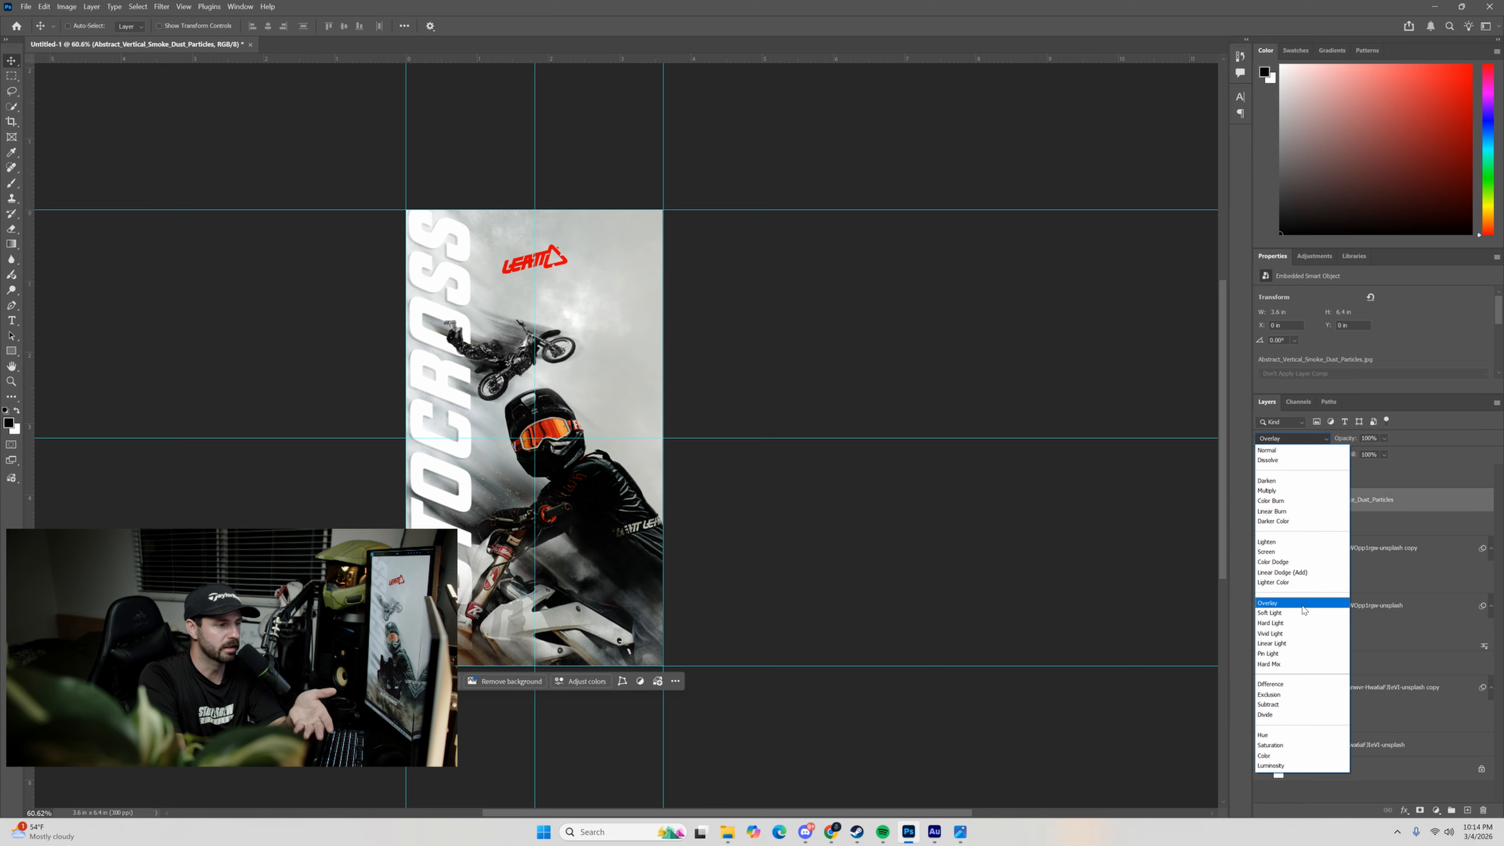
pyautogui.click(1270, 542)
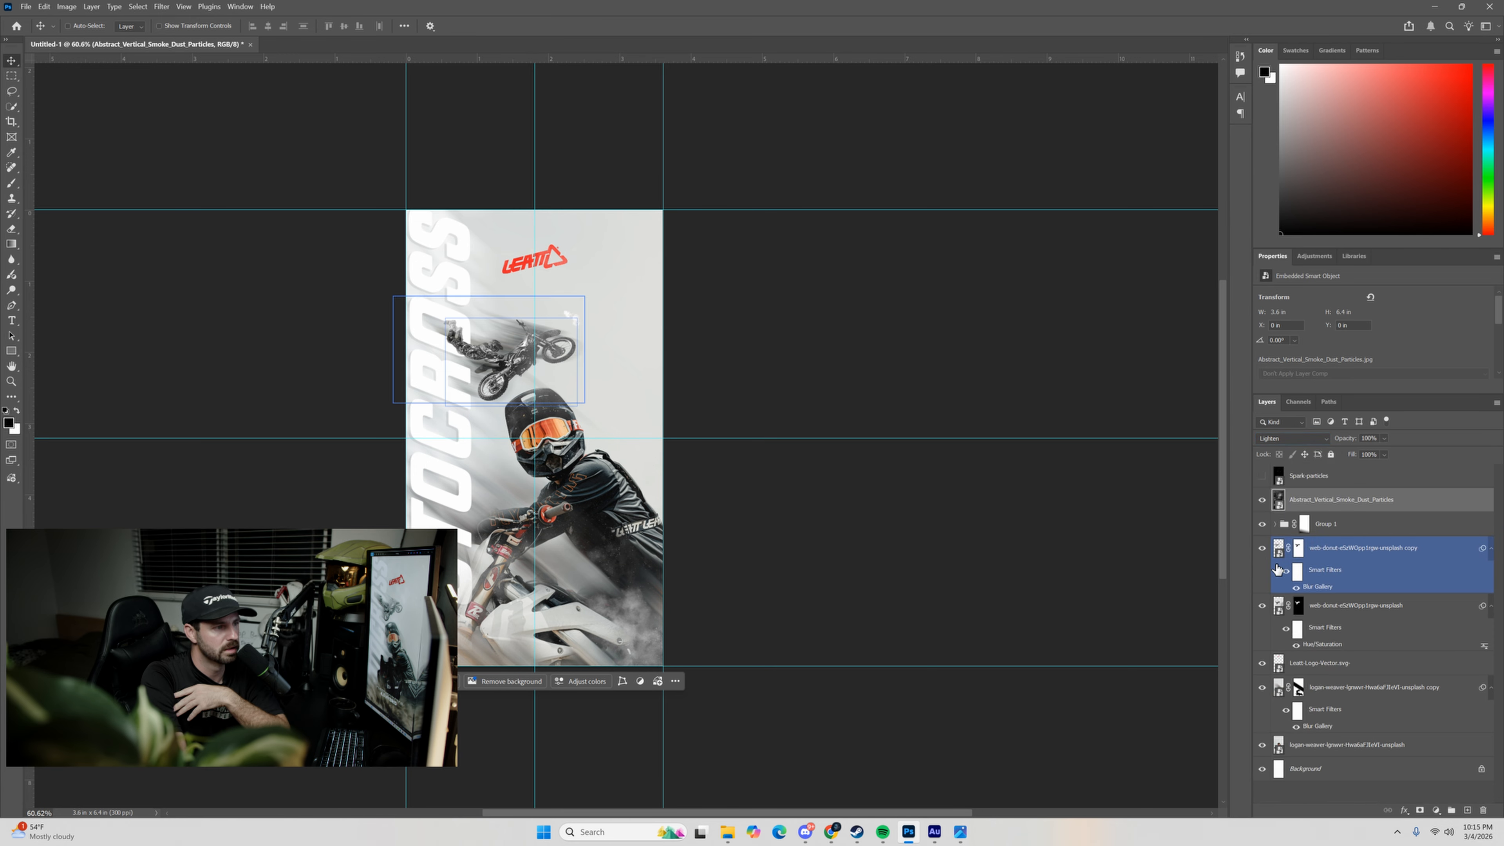
# Show the Spark-particles layer and set its blend mode to Lighten.
pyautogui.click(1261, 475)
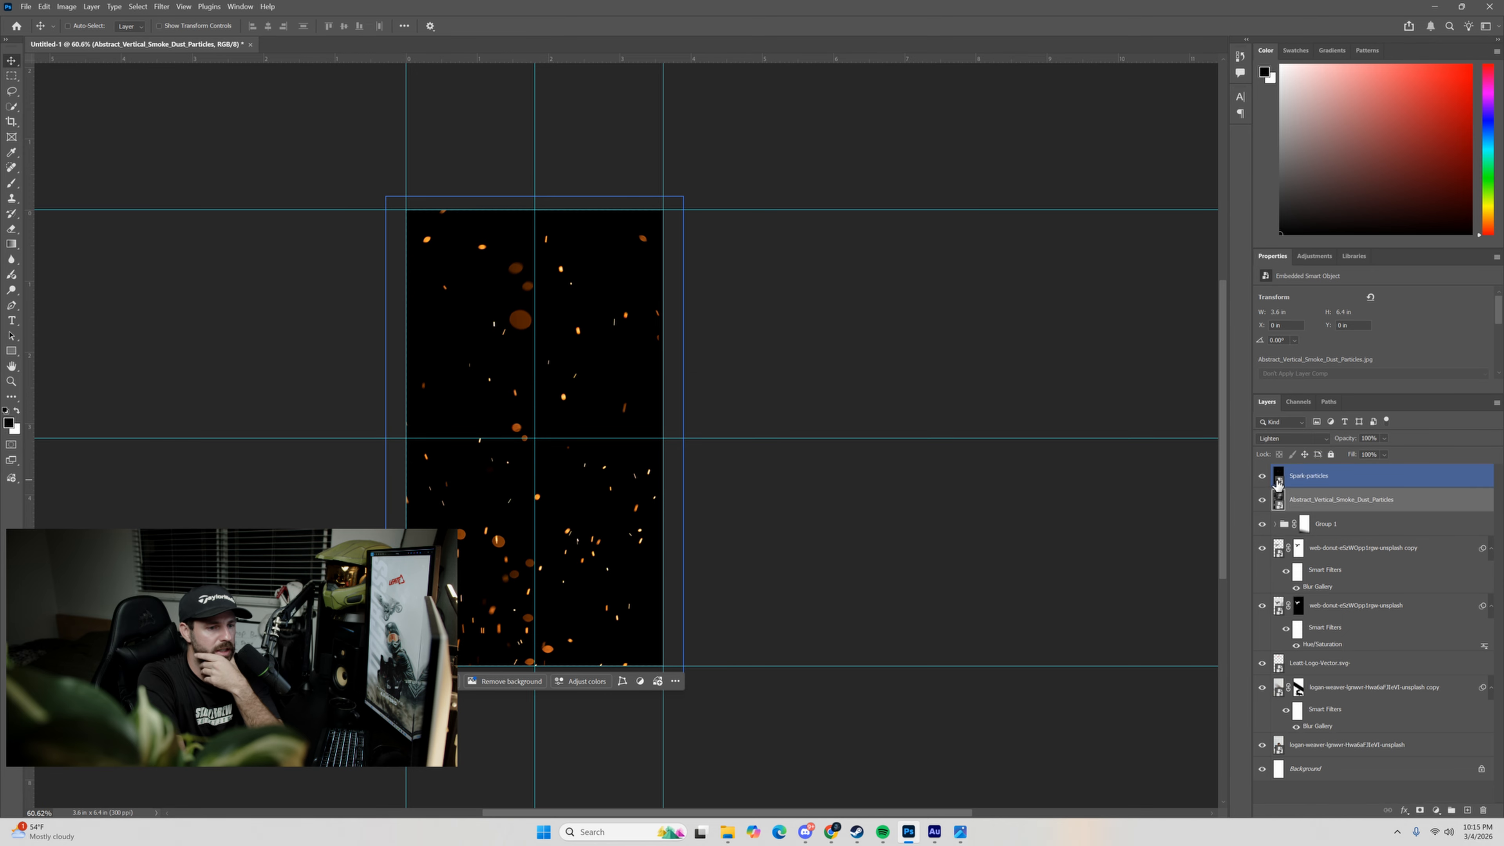
pyautogui.click(1306, 475)
pyautogui.click(1296, 434)
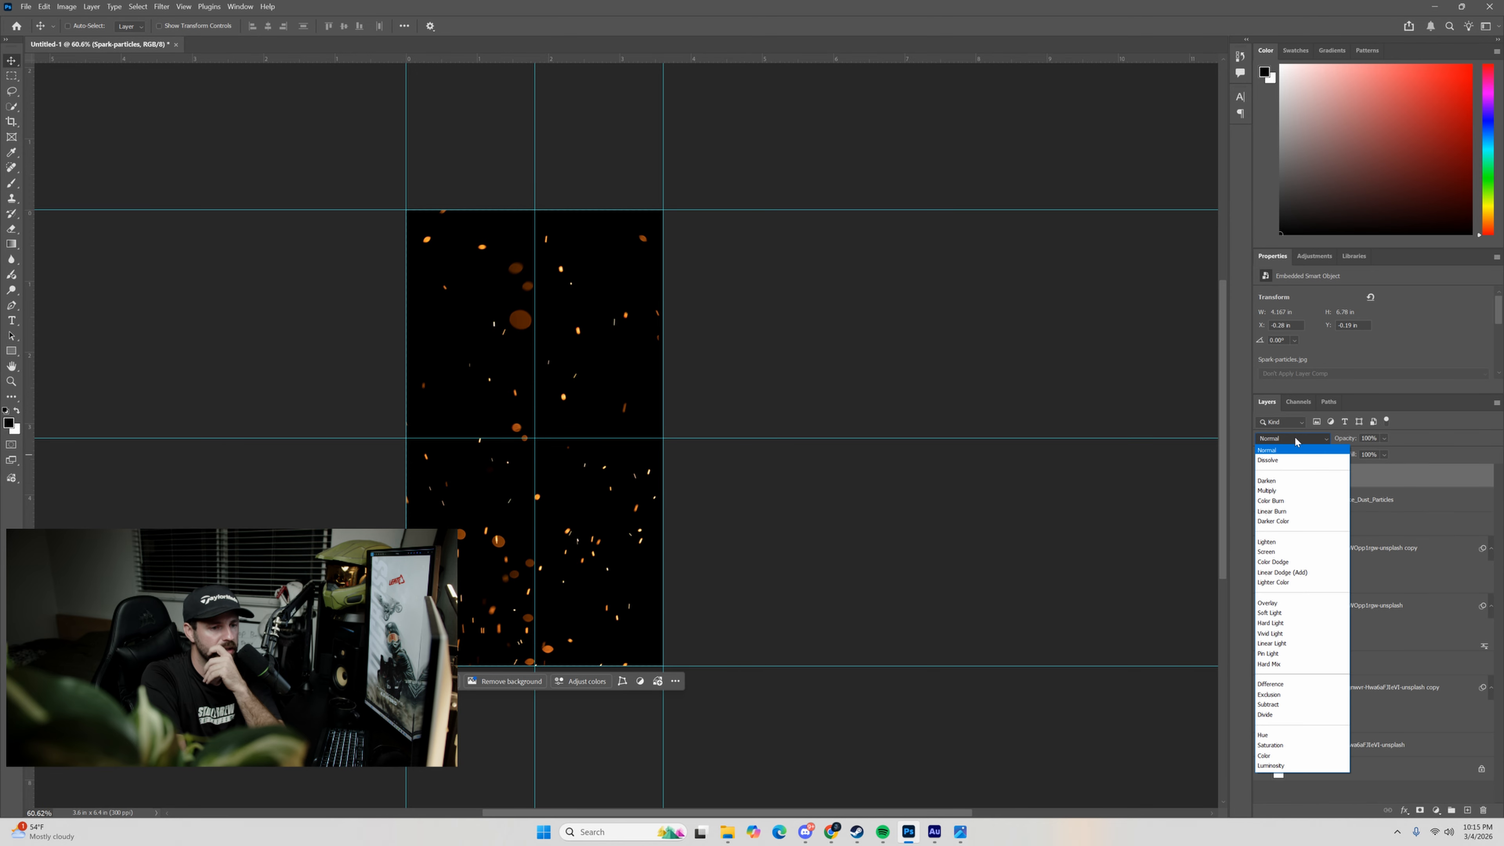
pyautogui.click(1280, 547)
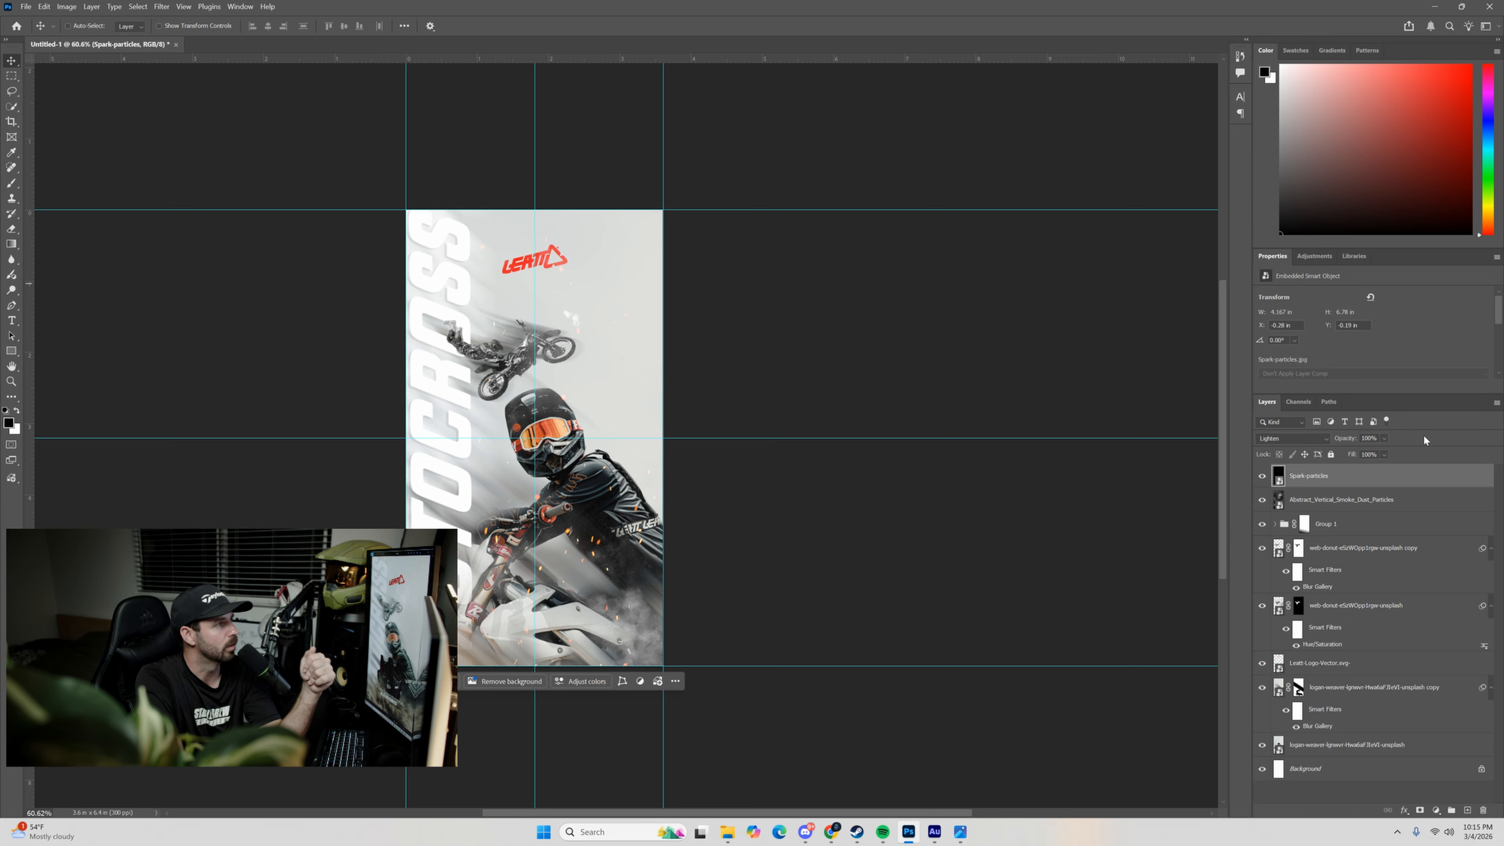
# Desaturate the Spark-particles layer with a Hue/Saturation adjustment at -100 saturation.
pyautogui.click(66, 6)
pyautogui.moveTo(136, 34)
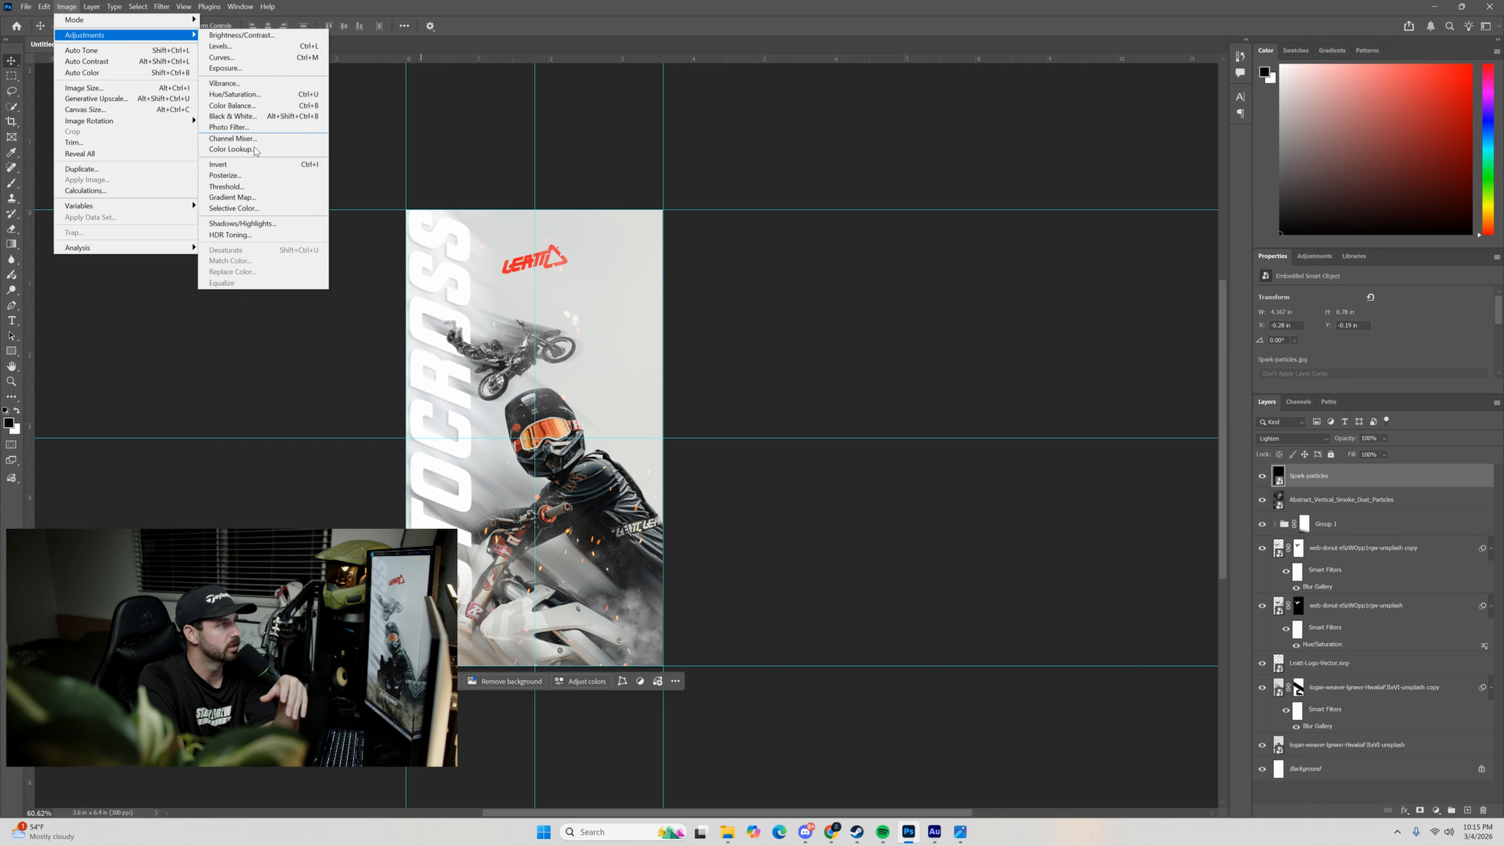
pyautogui.click(235, 94)
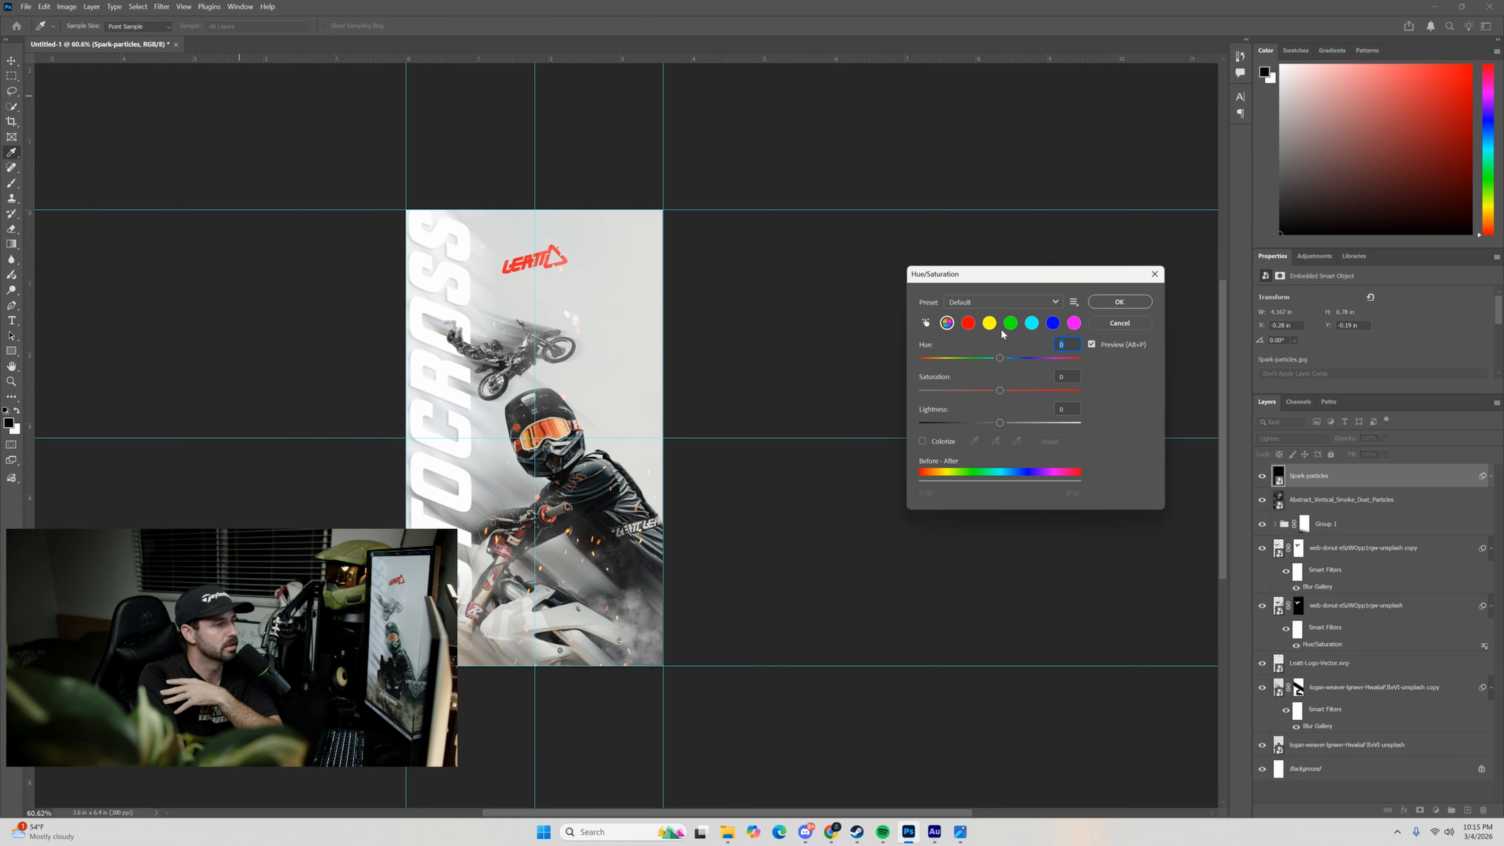
pyautogui.moveTo(1000, 390); pyautogui.dragTo(894, 409)
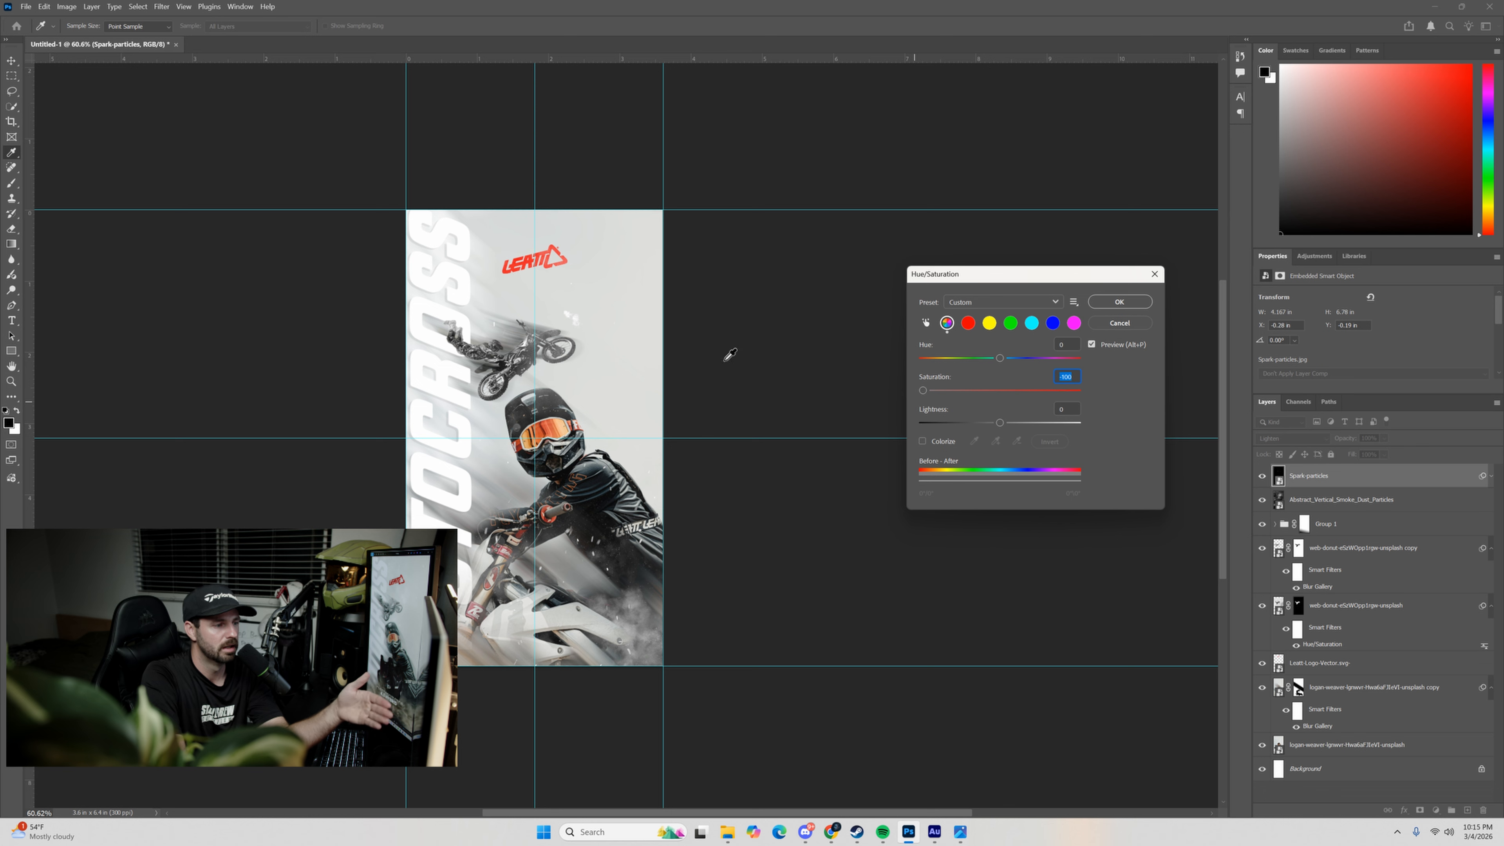
pyautogui.click(1131, 309)
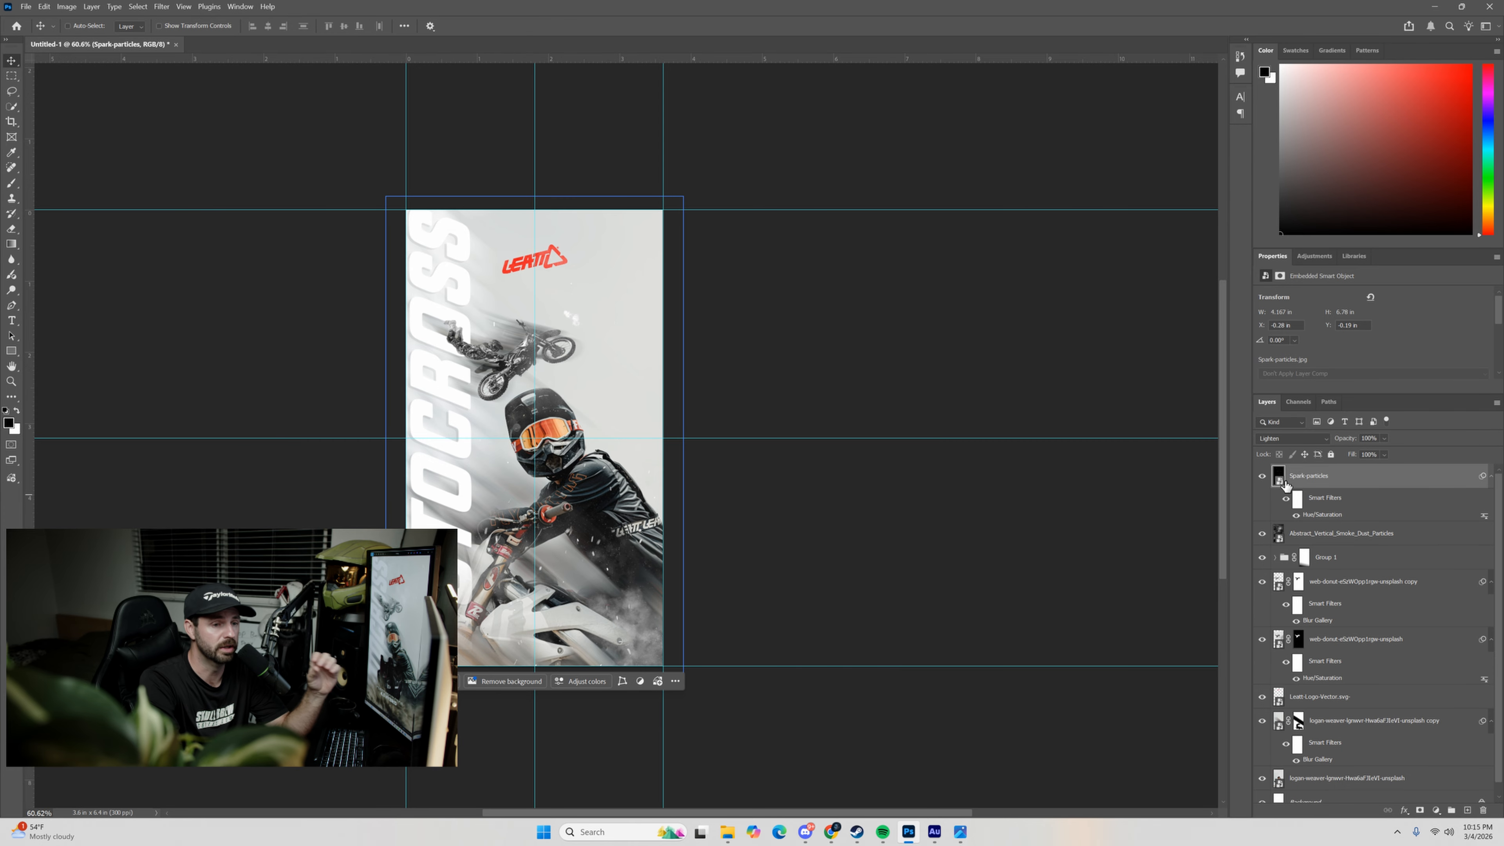
# Place the png3 chest protector image from the Leatt folder on the poster, just below the rider's helmet.
pyautogui.click(727, 832)
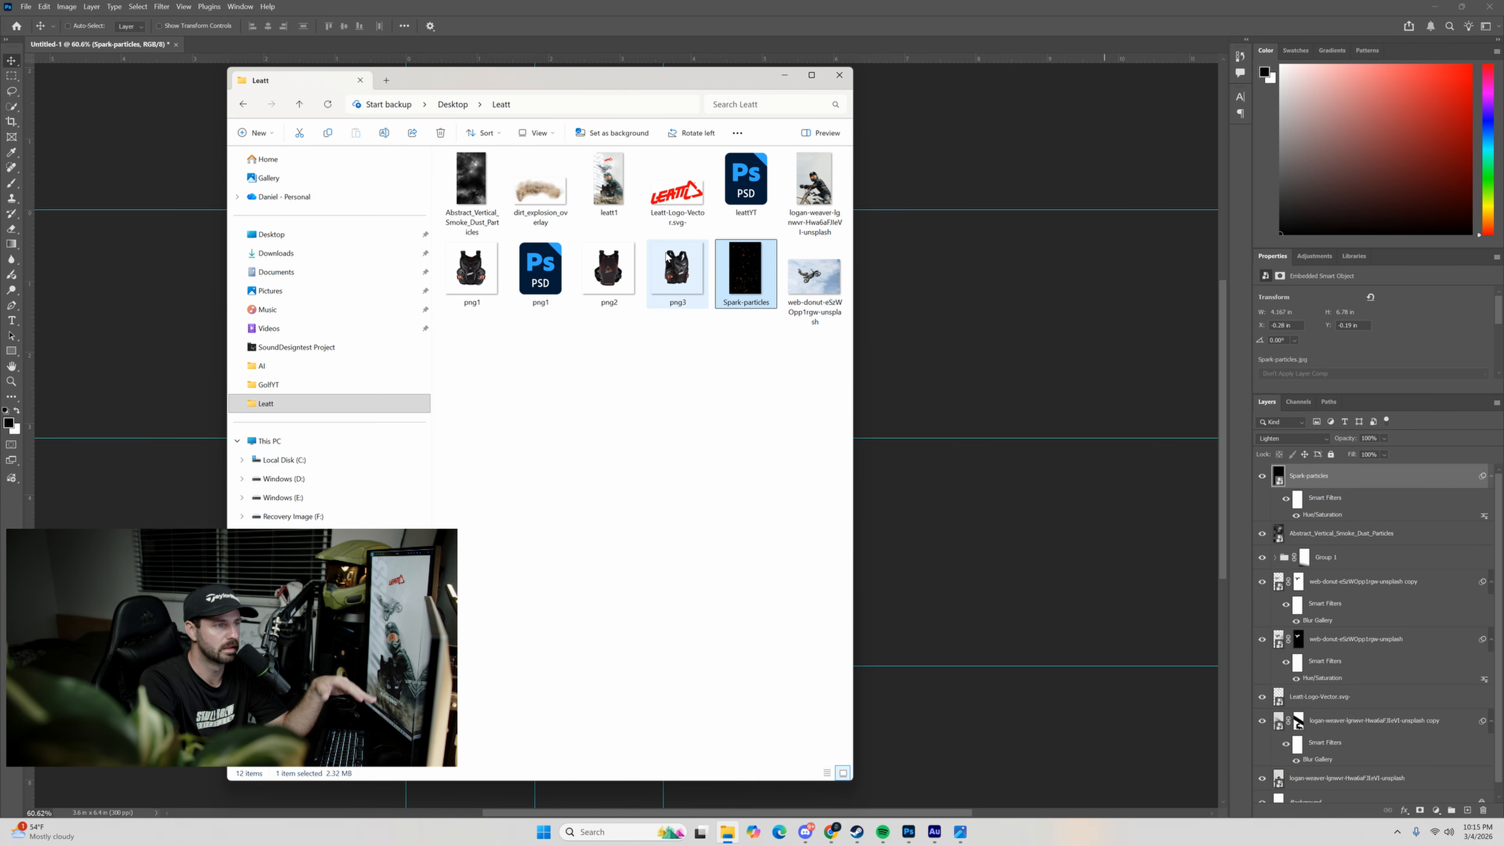
pyautogui.moveTo(660, 285); pyautogui.dragTo(543, 484)
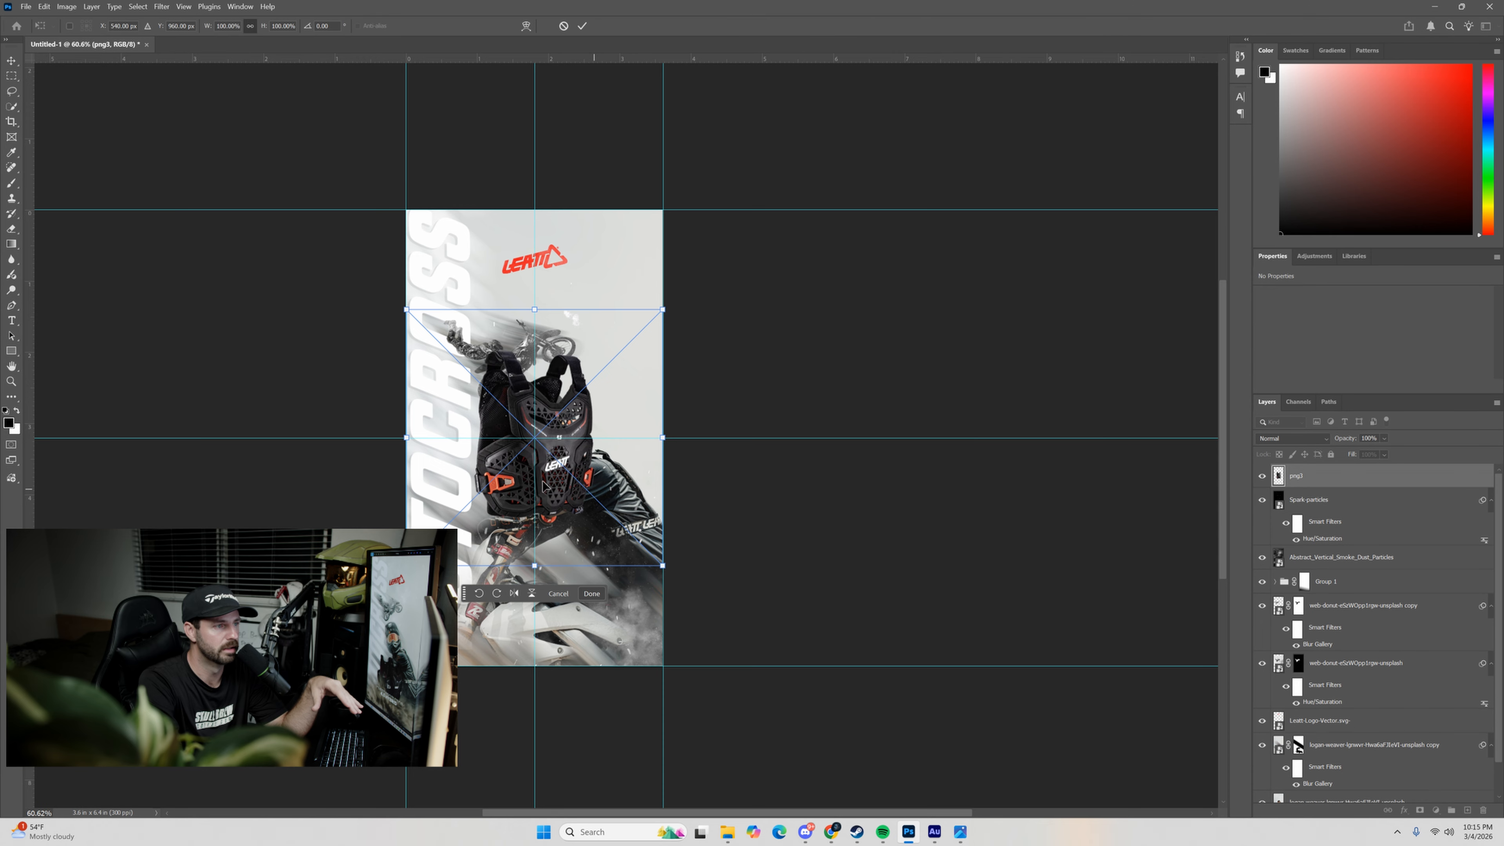
pyautogui.click(584, 27)
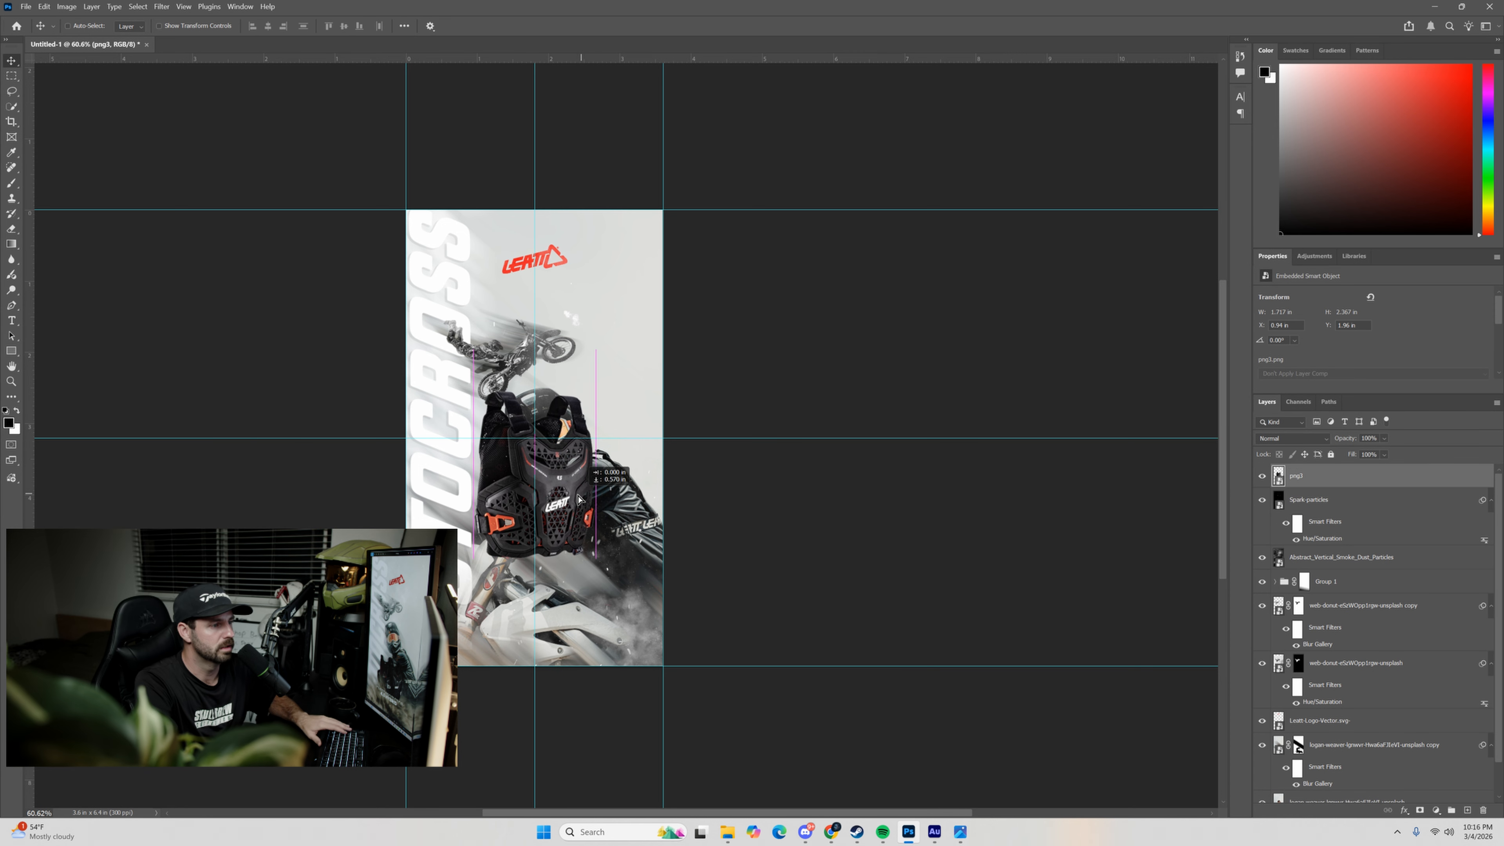
pyautogui.moveTo(548, 520)
pyautogui.mouseDown()
pyautogui.moveTo(550, 485)
pyautogui.moveTo(552, 560)
pyautogui.moveTo(560, 540)
pyautogui.mouseUp()
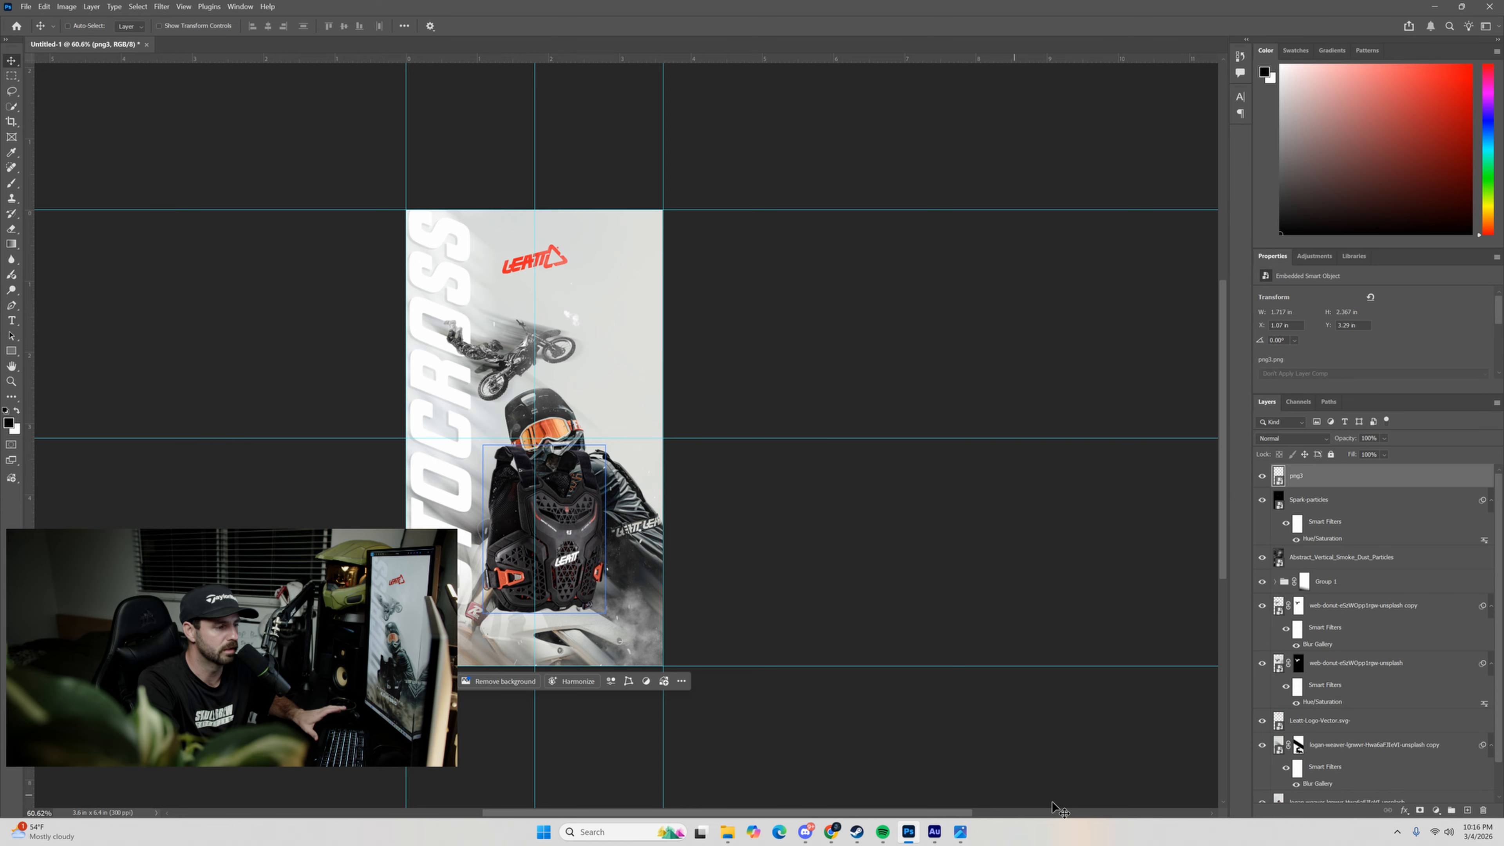
# Place the png2 protector image from the Leatt folder to the left of the png3 protector, partly overlapping it.
pyautogui.click(727, 832)
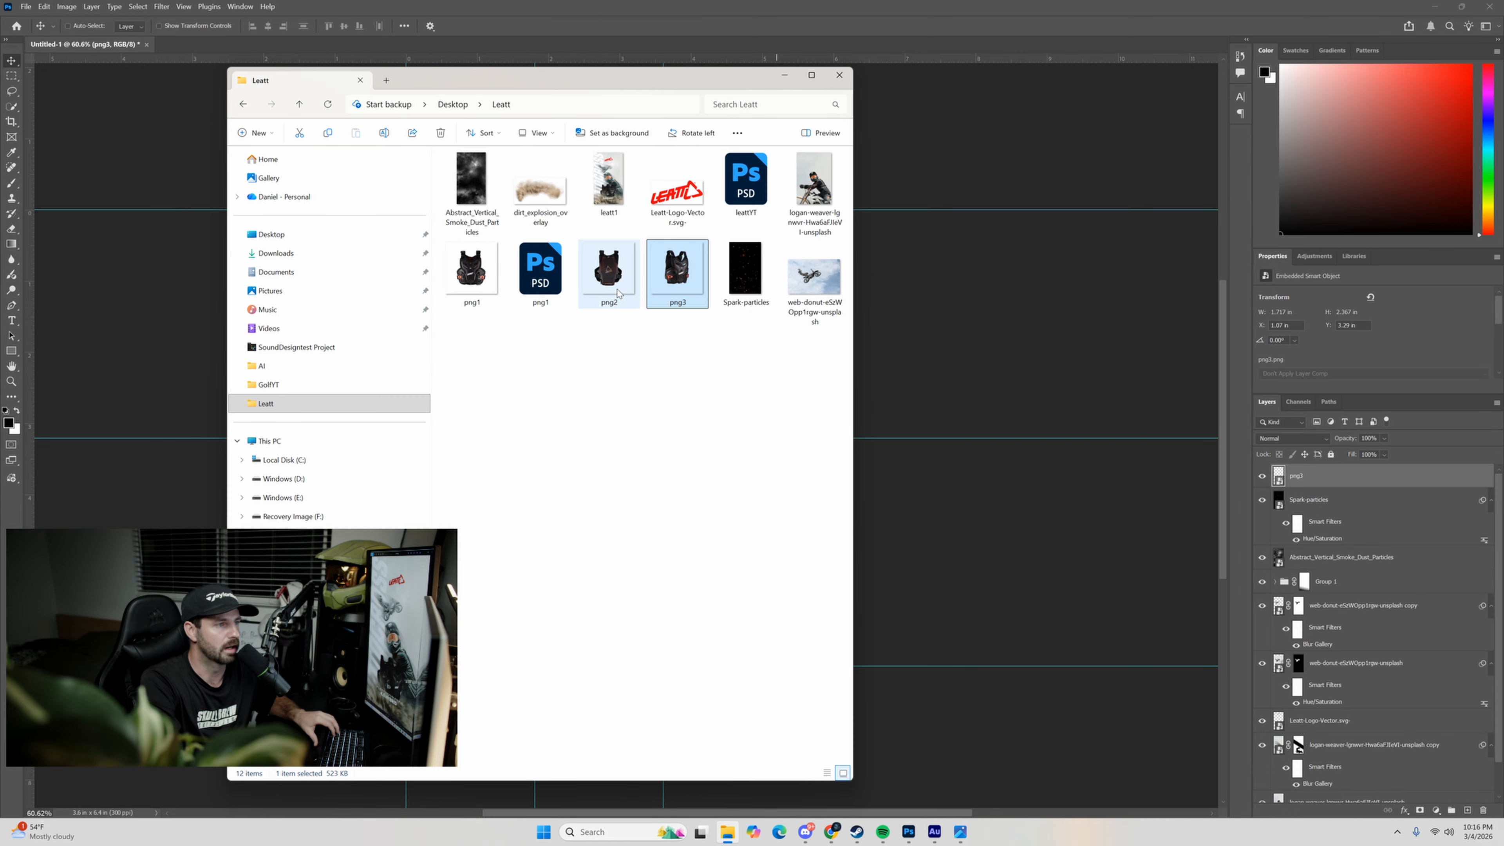
pyautogui.moveTo(619, 290); pyautogui.dragTo(925, 514)
pyautogui.moveTo(562, 428); pyautogui.dragTo(523, 522)
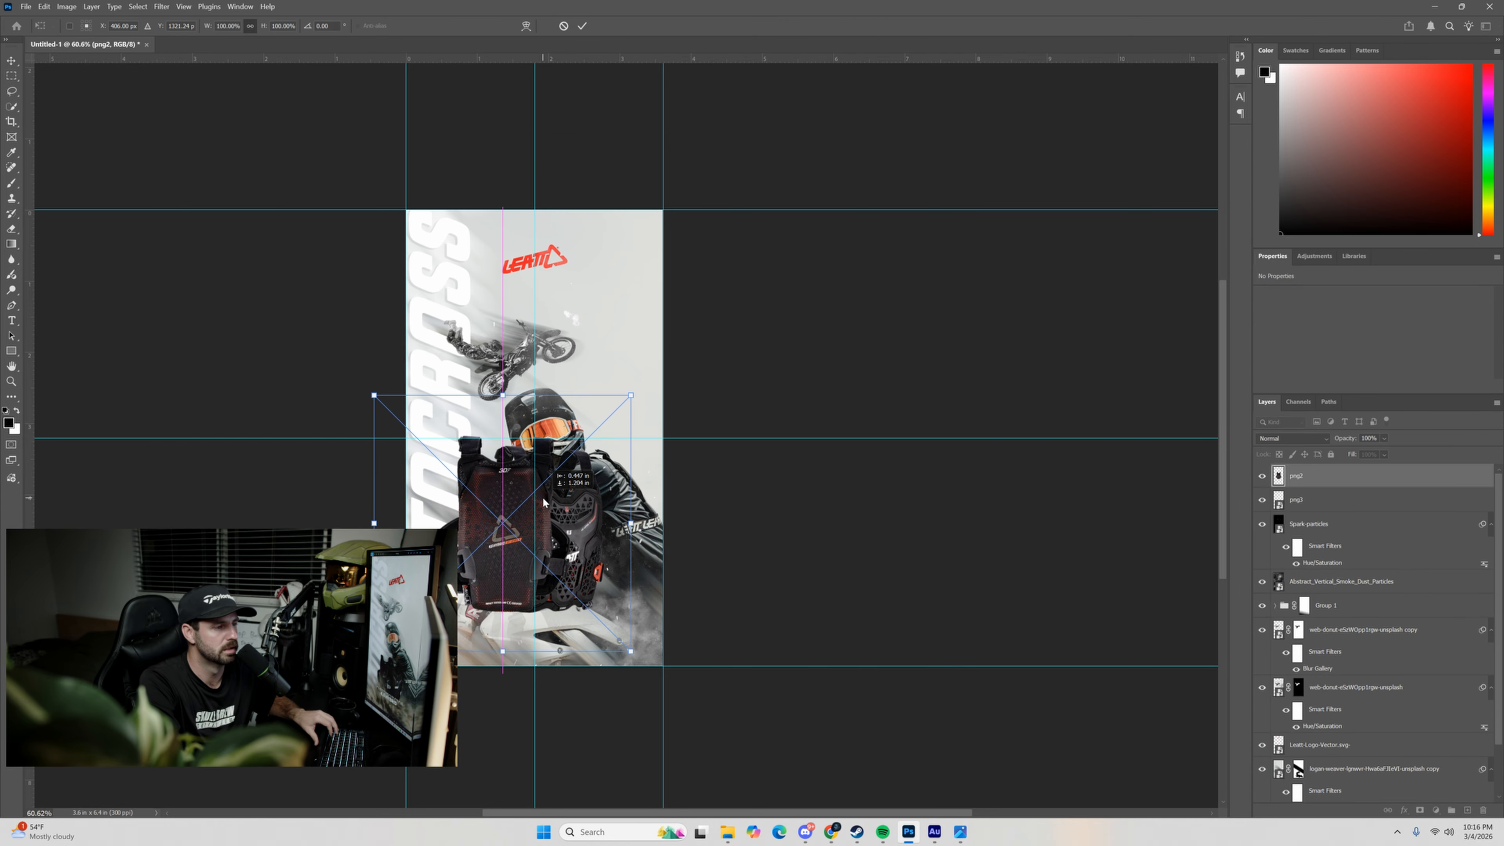
pyautogui.click(583, 27)
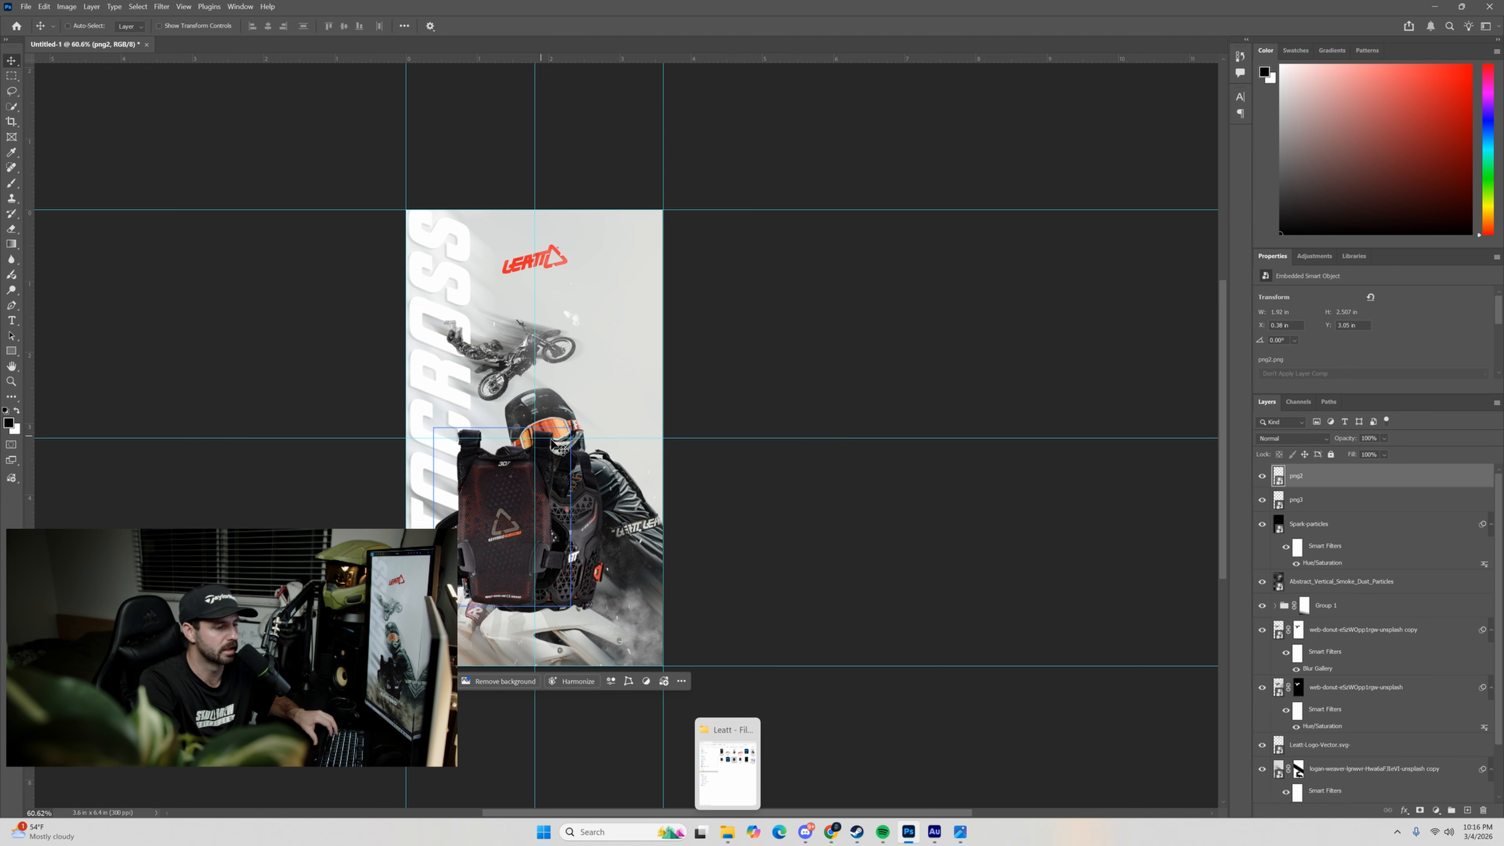
# Try the png1 chest protector image over the other two protectors, and delete it.
pyautogui.click(723, 834)
pyautogui.moveTo(472, 269); pyautogui.dragTo(922, 453)
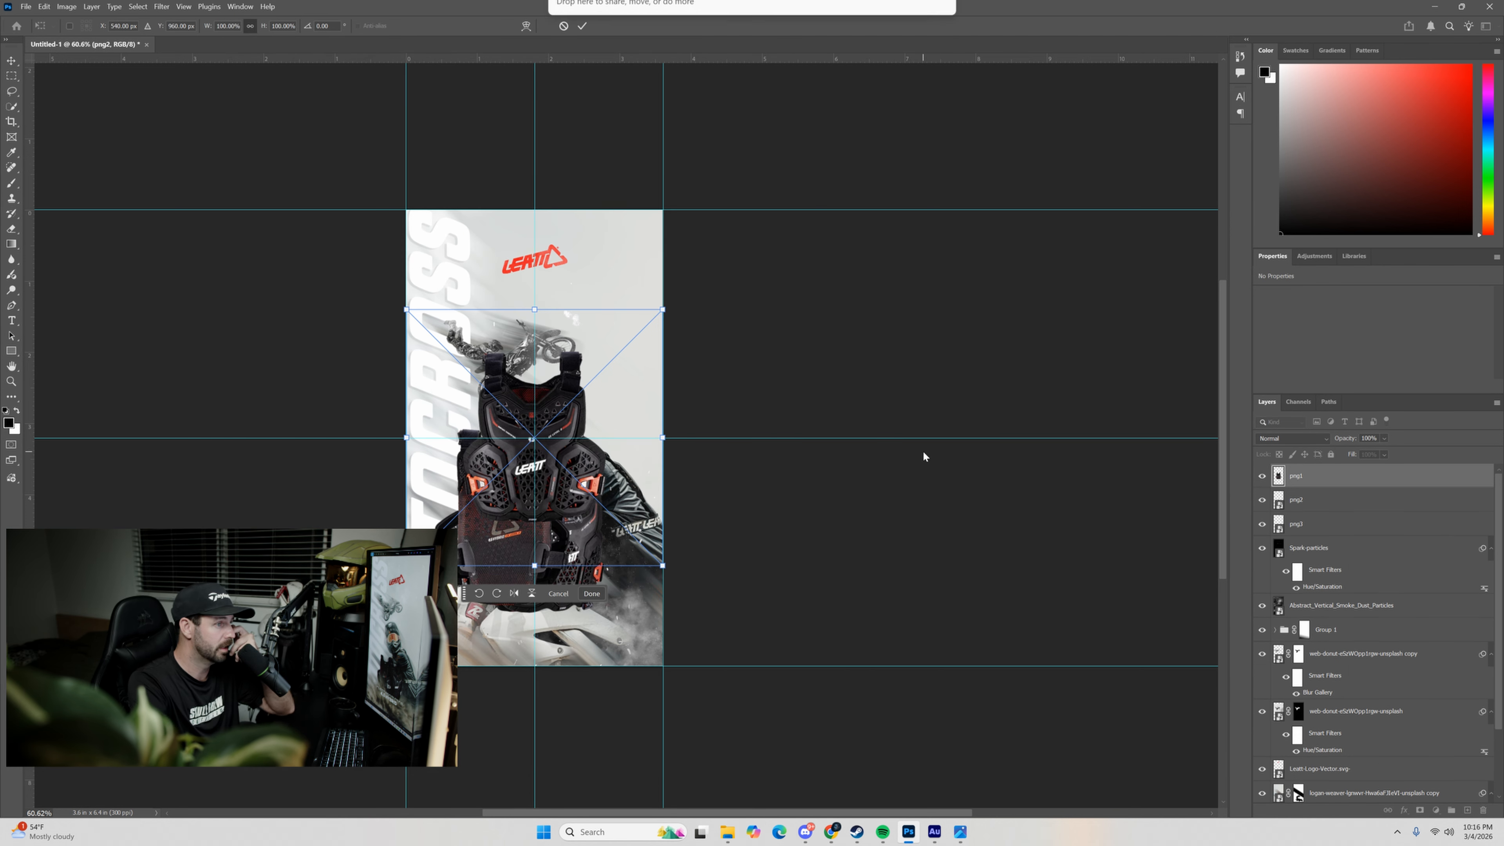
pyautogui.moveTo(521, 473); pyautogui.dragTo(559, 565)
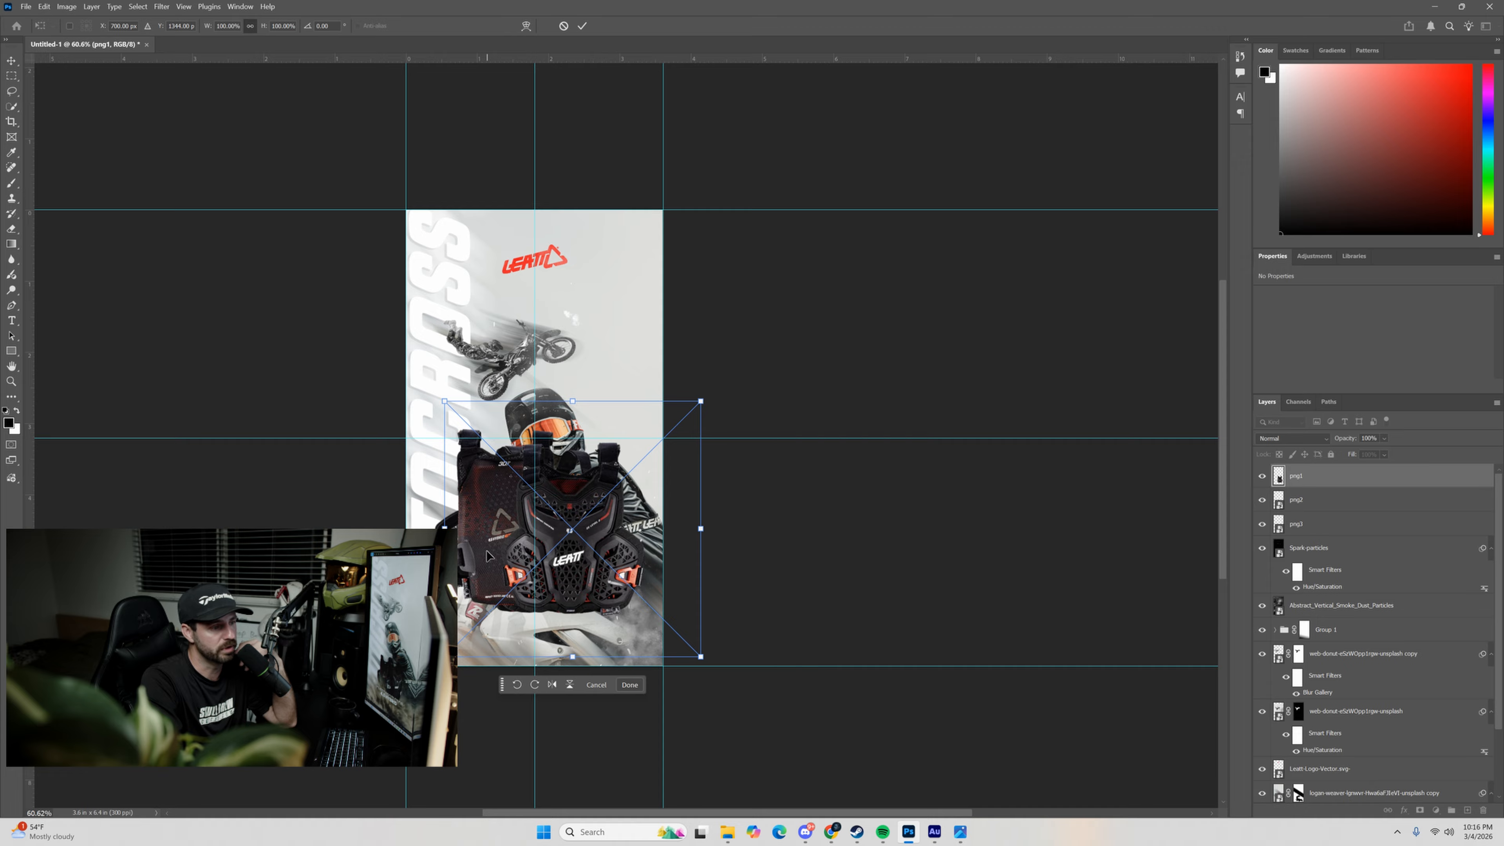
pyautogui.click(580, 27)
pyautogui.press('Delete')
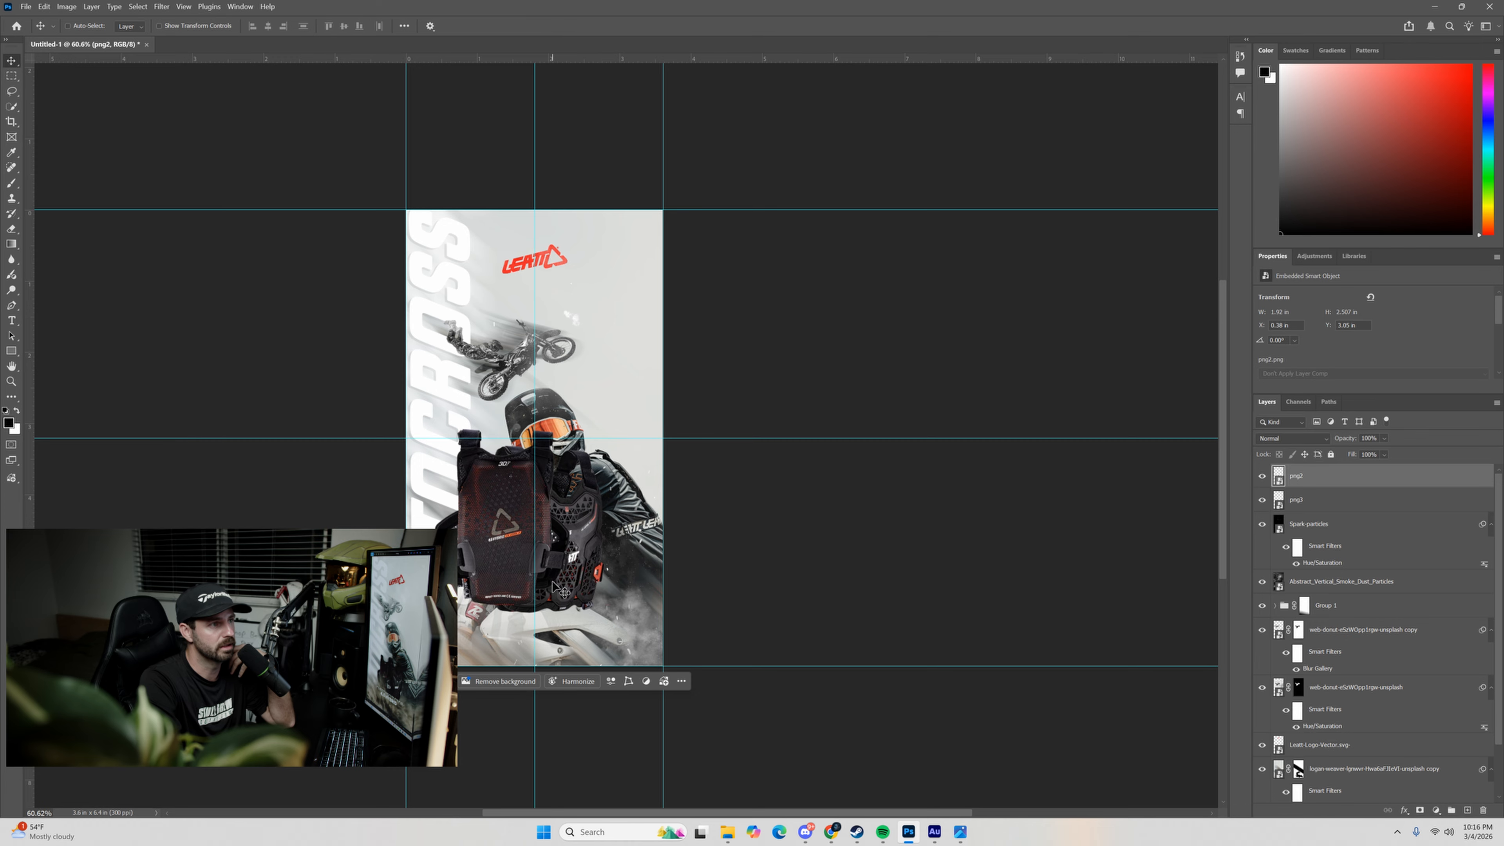
# Move the png3 layer above png2 and shift its protector right to about X 1.44 in, Y 3.24 in.
pyautogui.moveTo(1286, 501); pyautogui.dragTo(1287, 474)
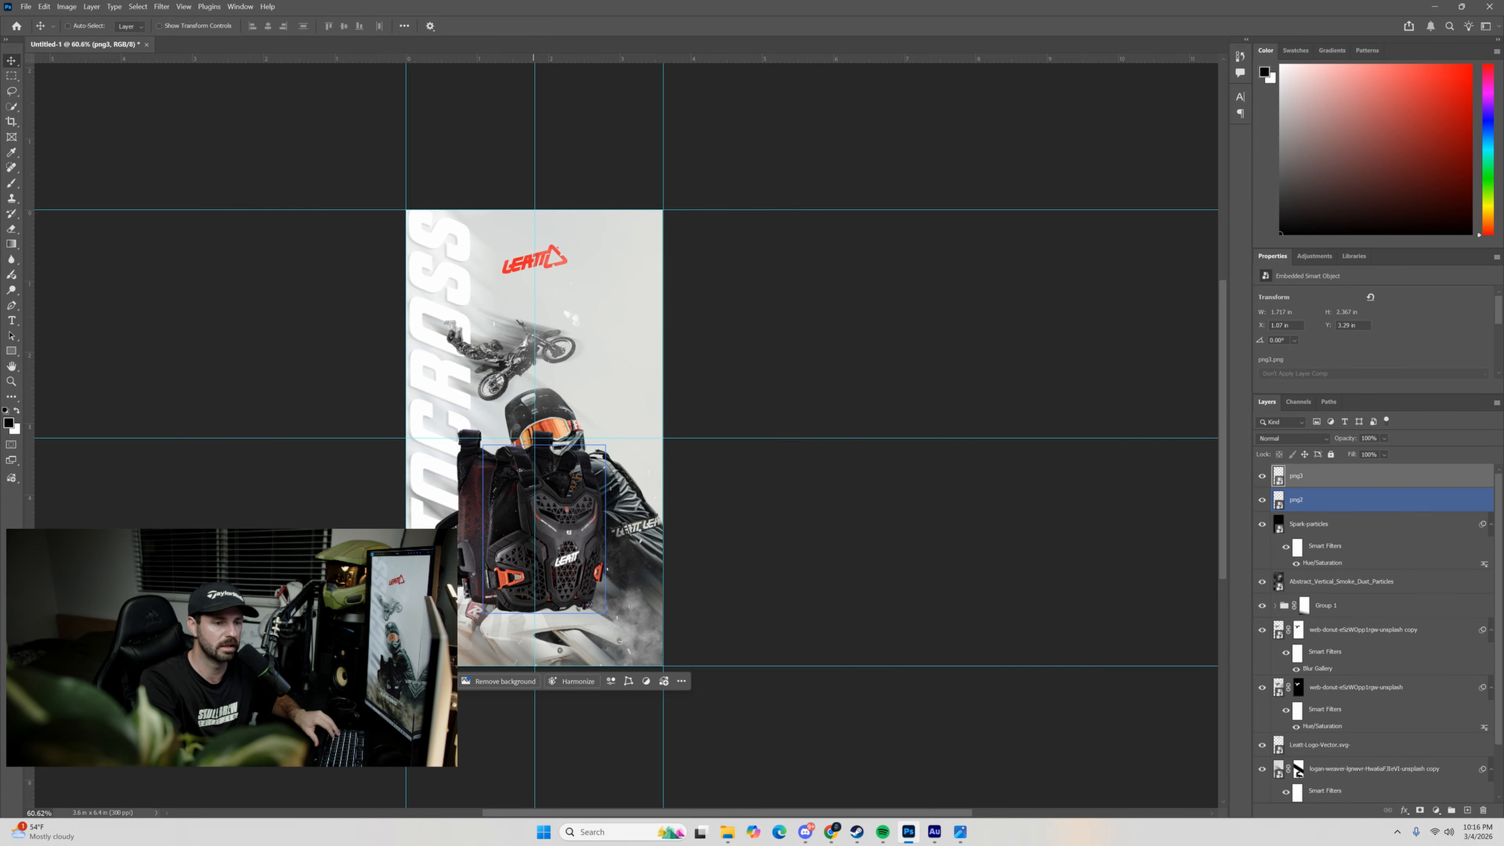
pyautogui.moveTo(564, 562); pyautogui.dragTo(593, 553)
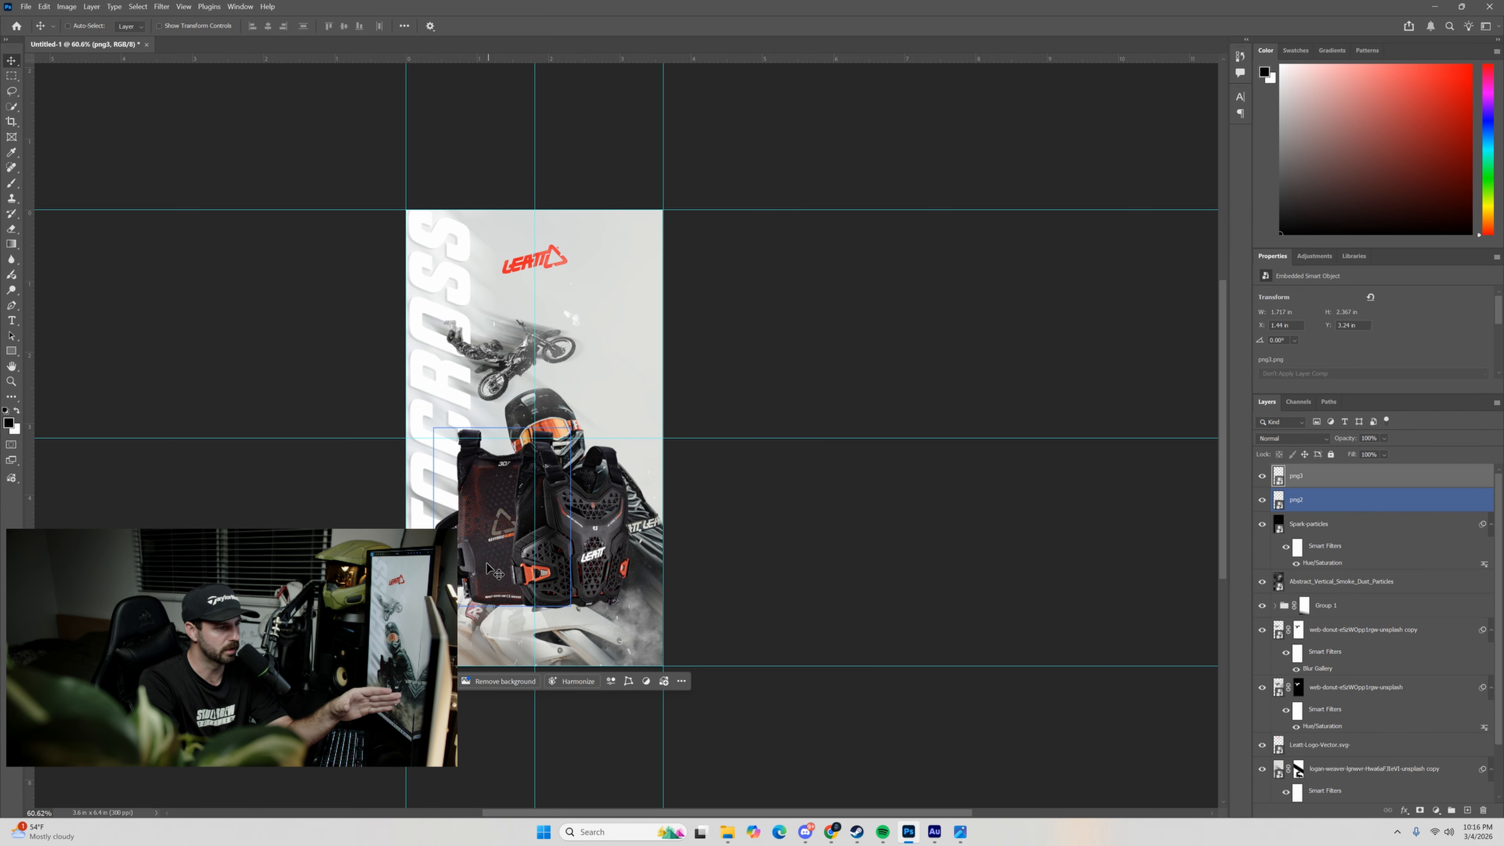
# Scale the png2 and png3 protectors together to about 74% and position them over the rider's lower torso above the motorcycle.
pyautogui.keyDown('shift'); pyautogui.click(1276, 510); pyautogui.keyUp('shift')
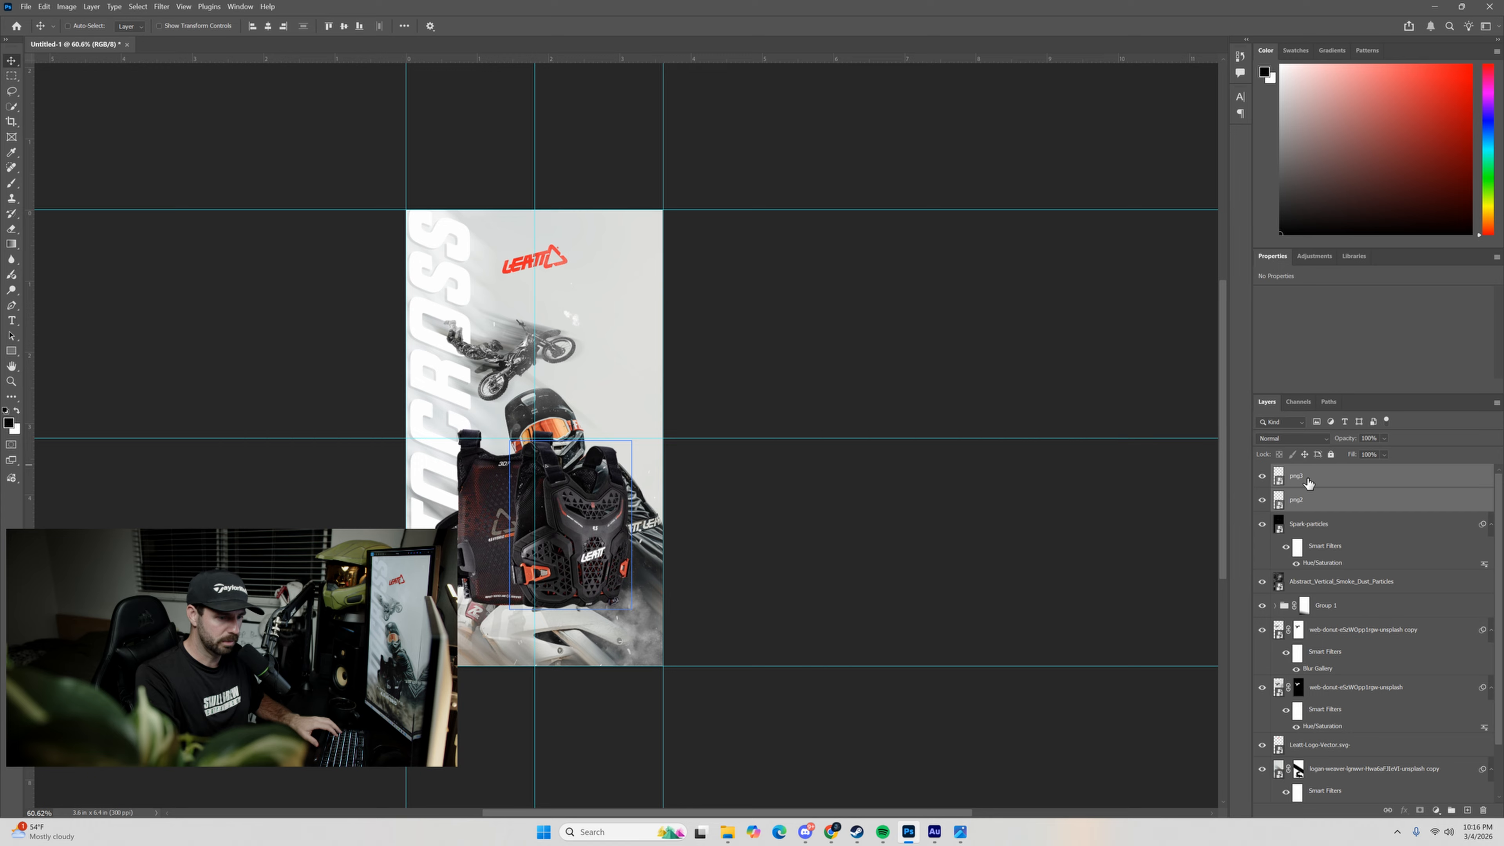
pyautogui.hotkey('ctrl', 't')
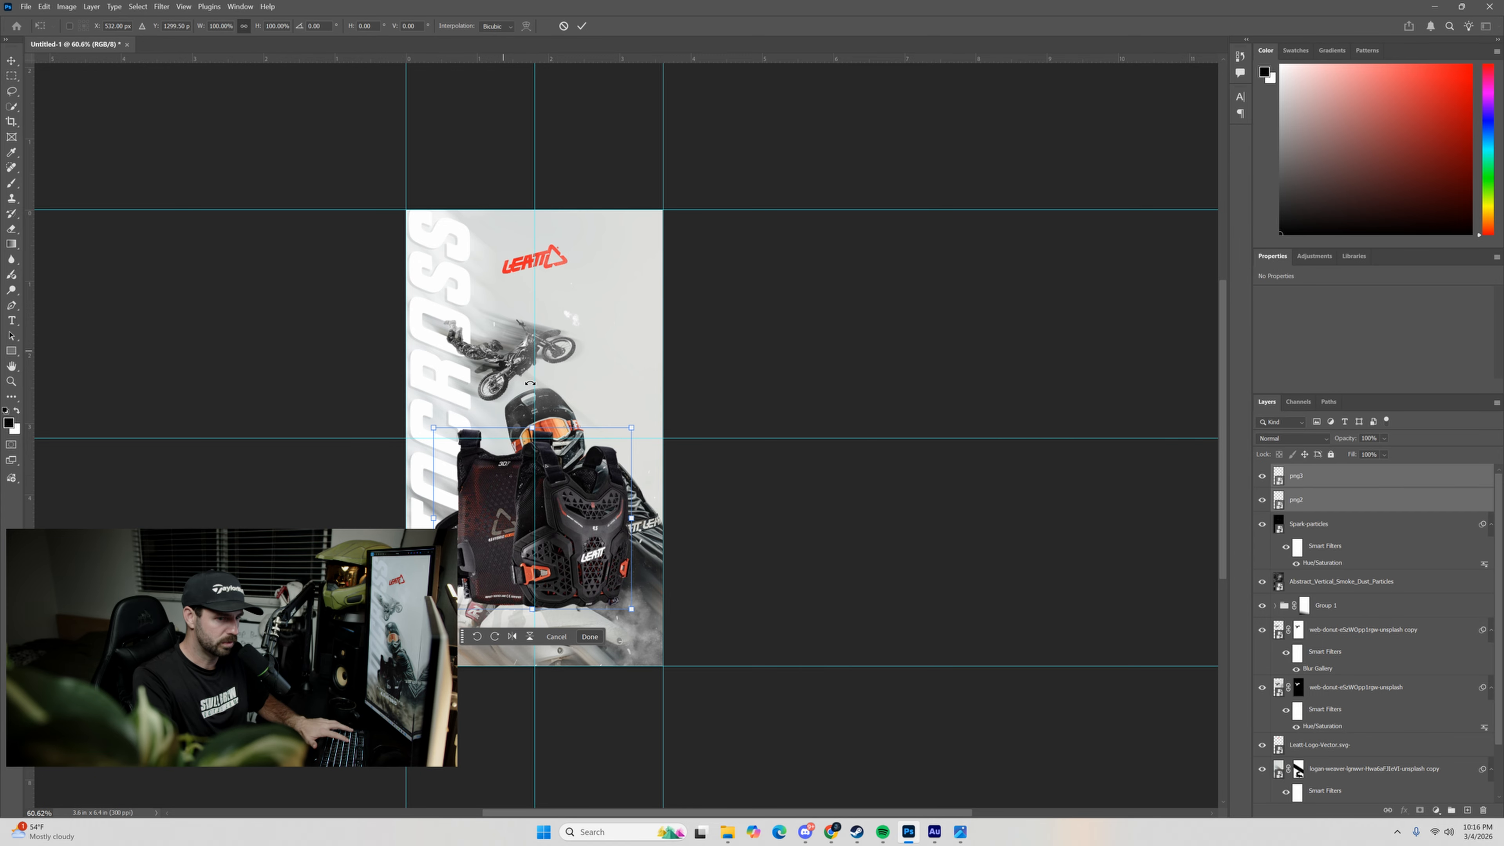
pyautogui.moveTo(631, 427); pyautogui.dragTo(566, 527)
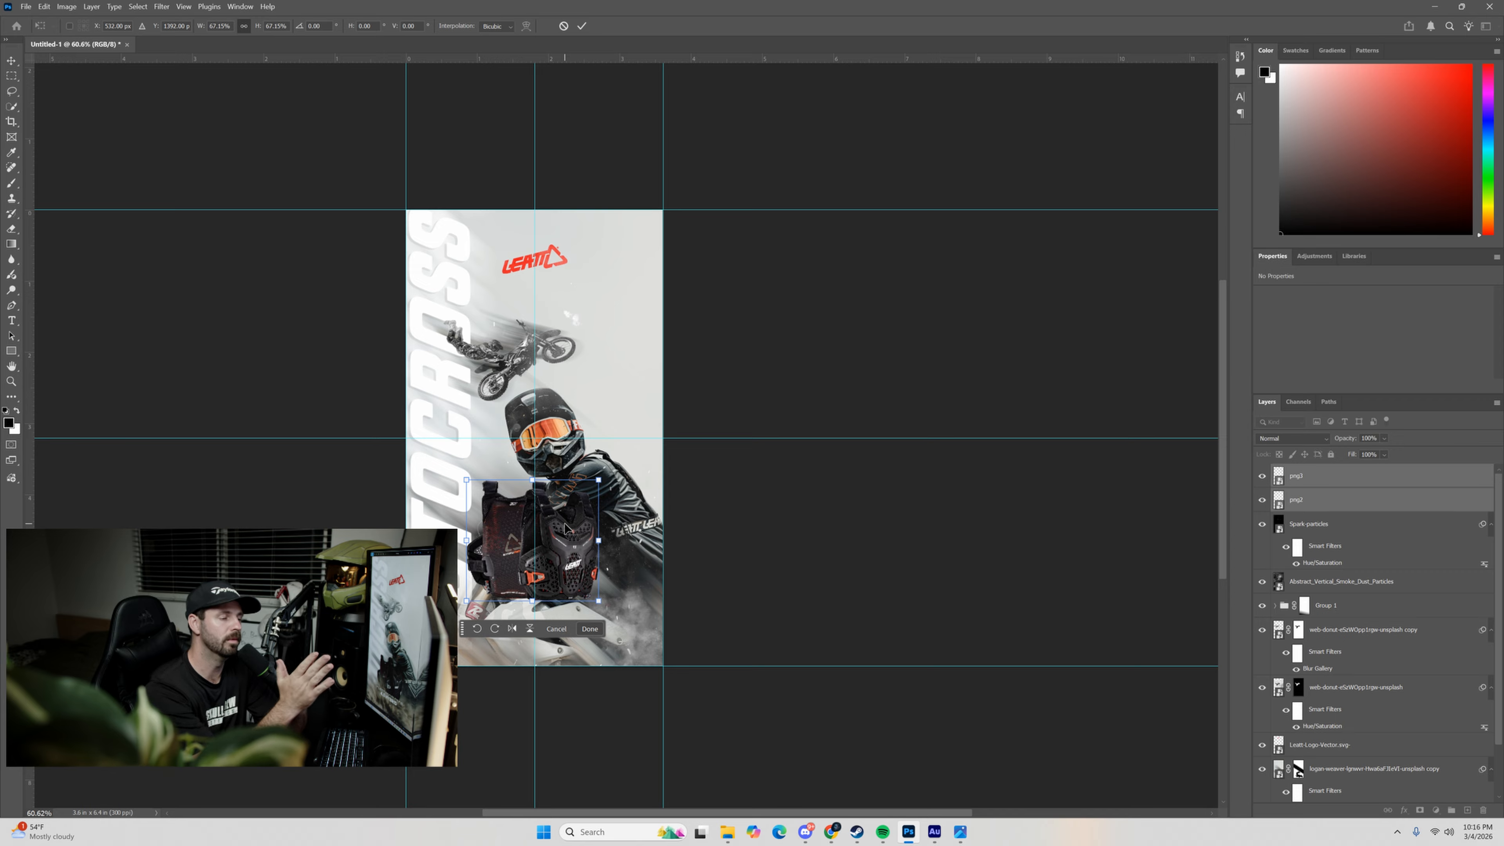
pyautogui.moveTo(572, 550); pyautogui.dragTo(568, 459)
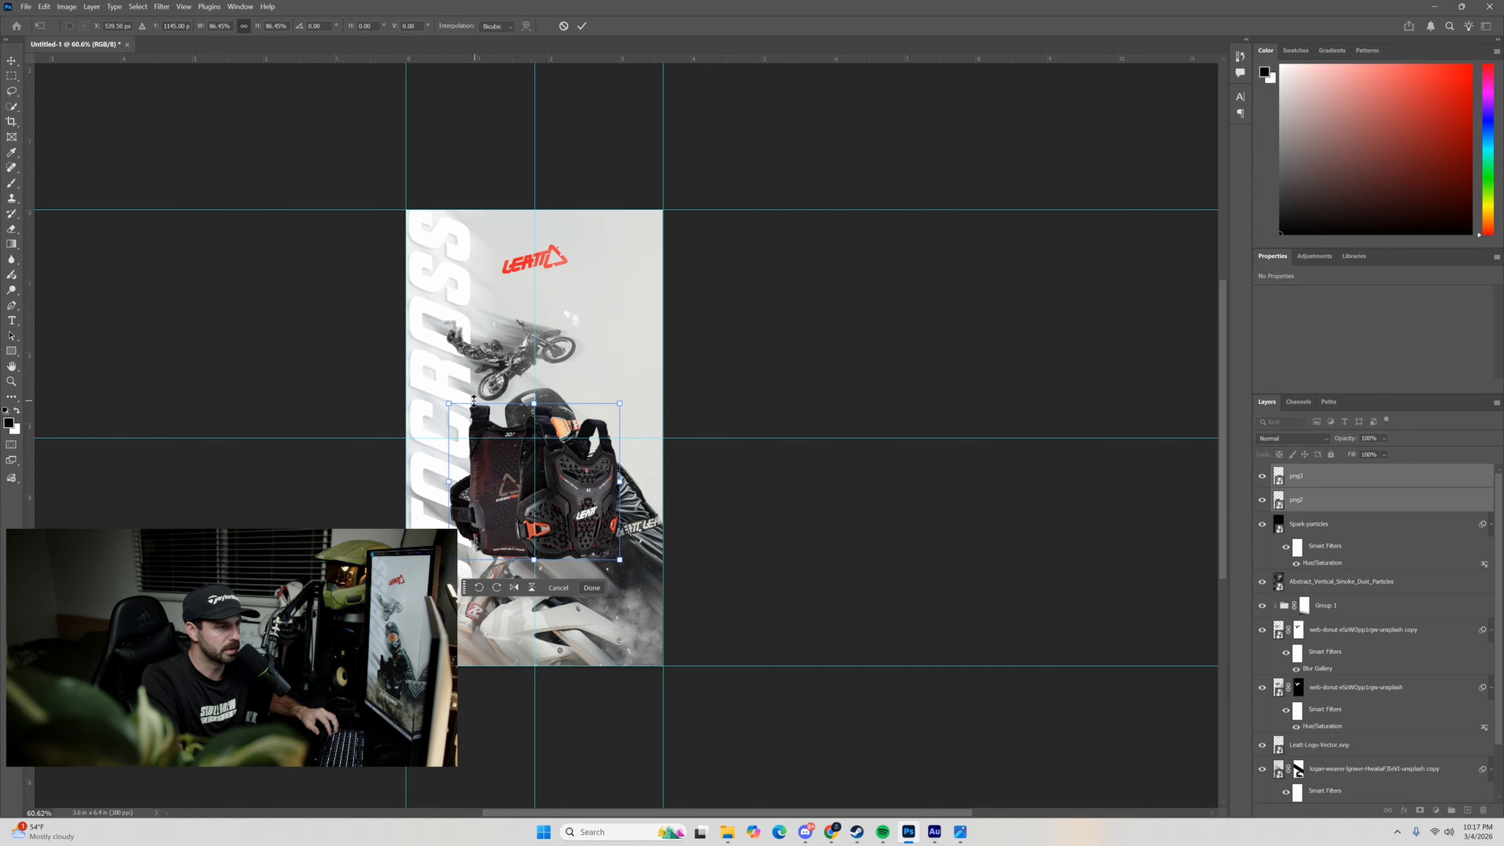
pyautogui.moveTo(548, 487); pyautogui.dragTo(614, 531)
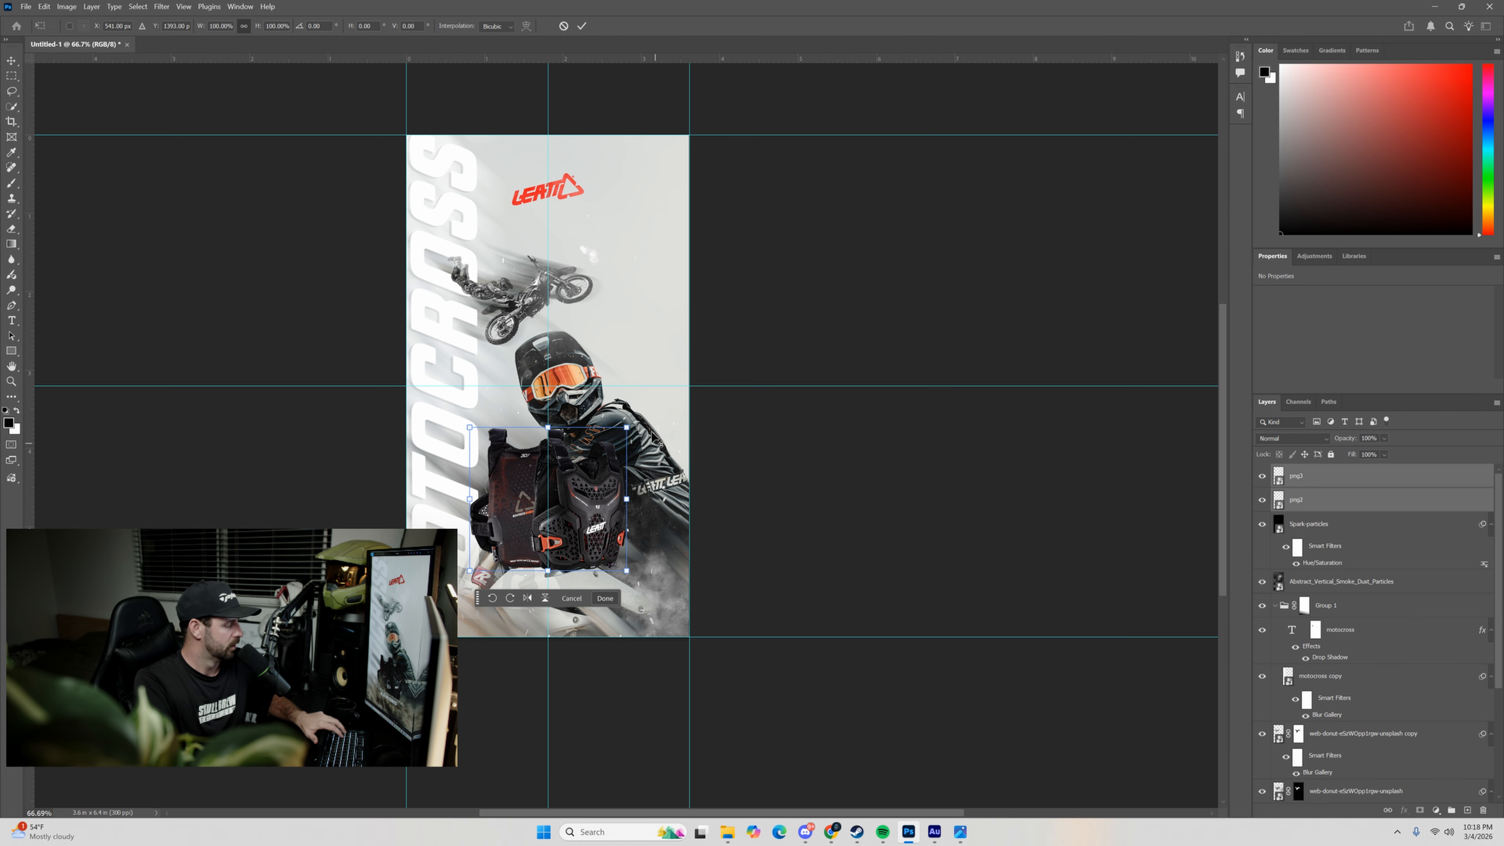
pyautogui.moveTo(632, 430); pyautogui.dragTo(616, 472)
pyautogui.click(581, 27)
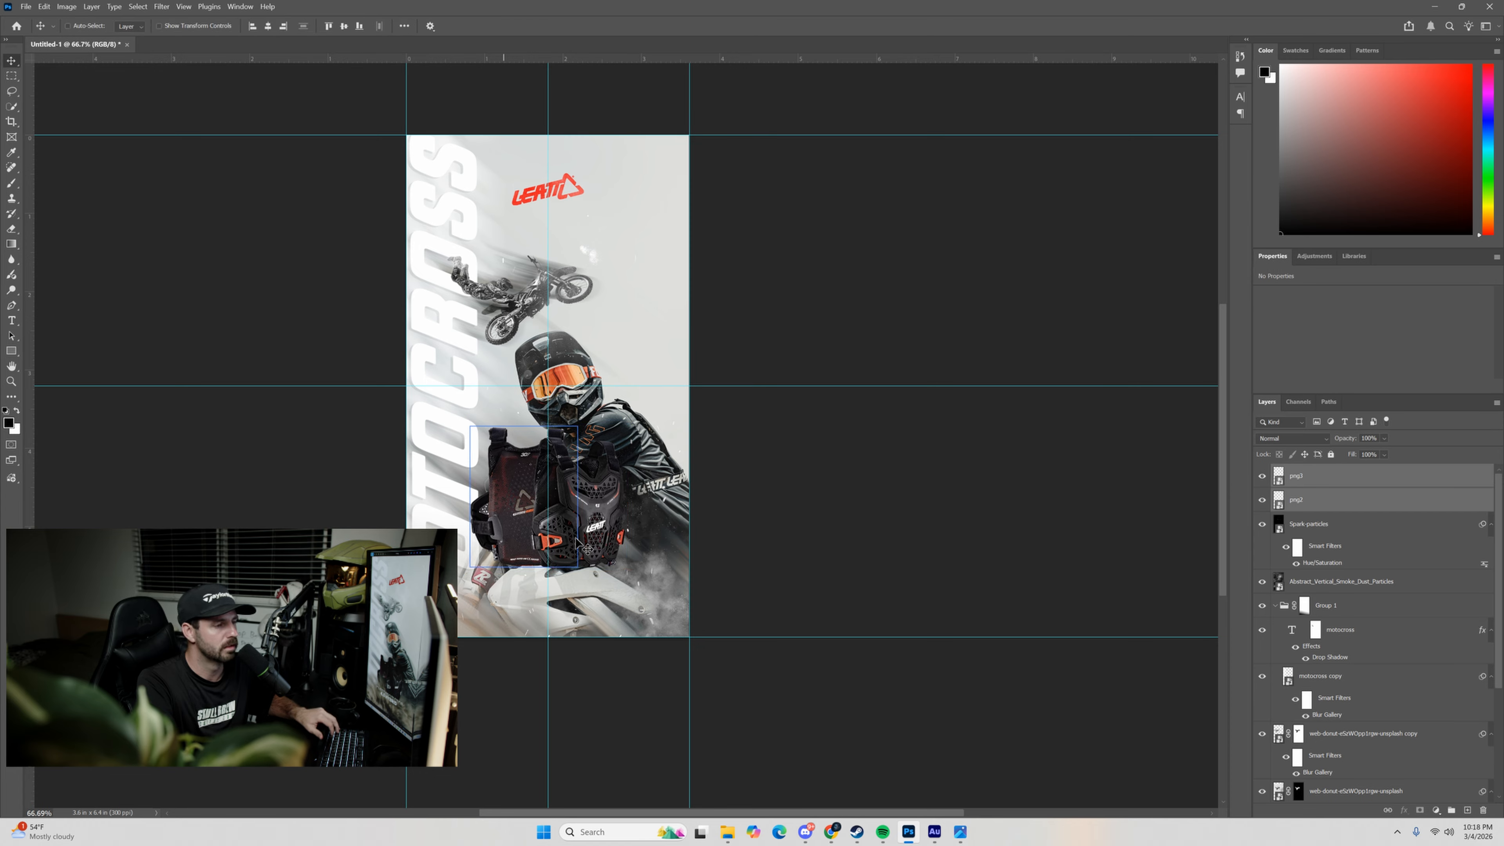
pyautogui.keyDown('ctrl'); pyautogui.click(588, 594); pyautogui.keyUp('ctrl')
pyautogui.click(1393, 702)
pyautogui.click(1400, 659)
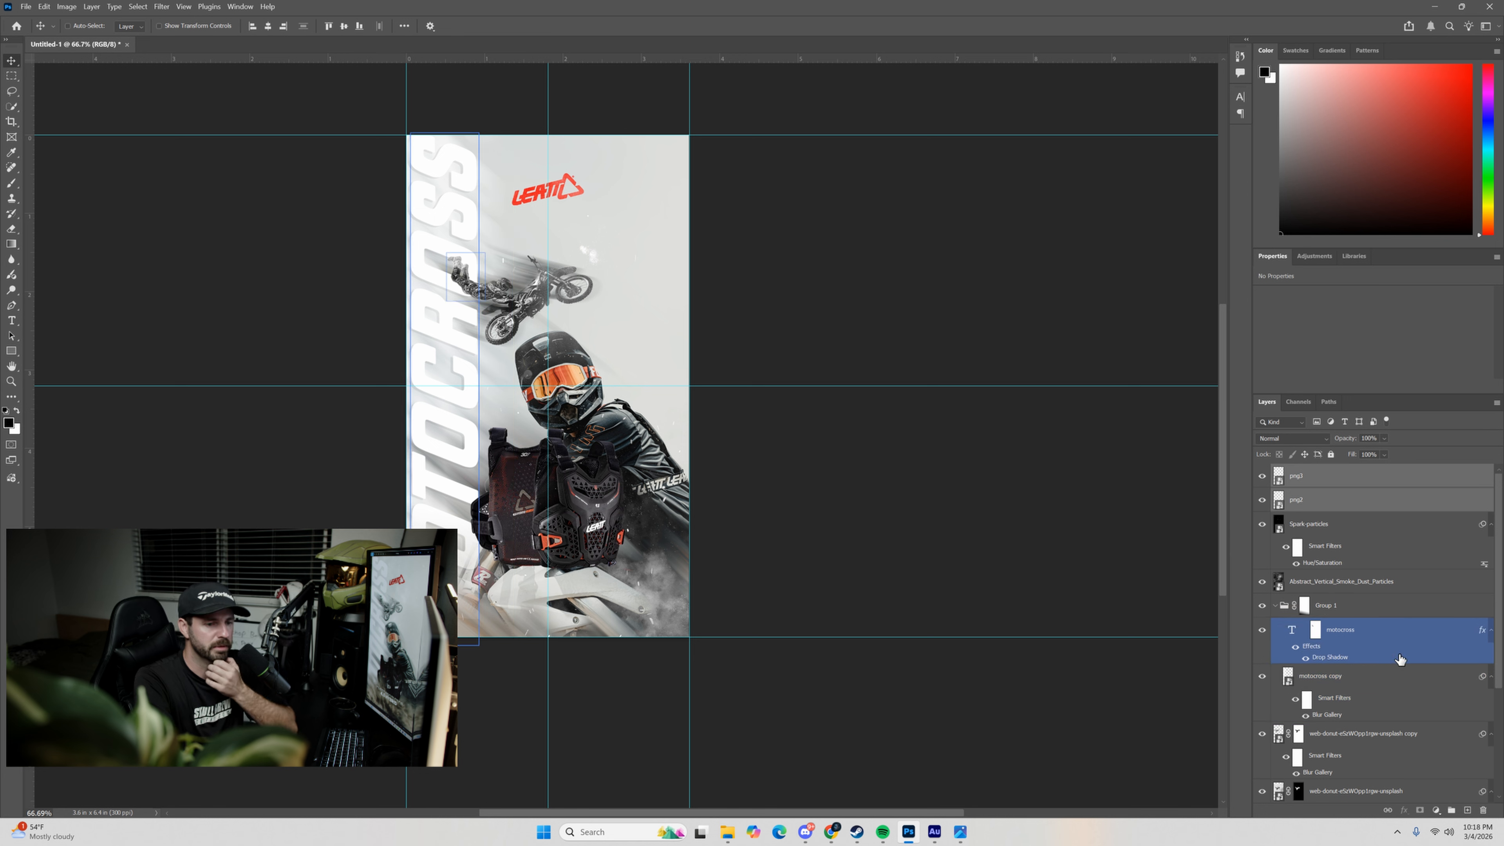
pyautogui.click(1347, 707)
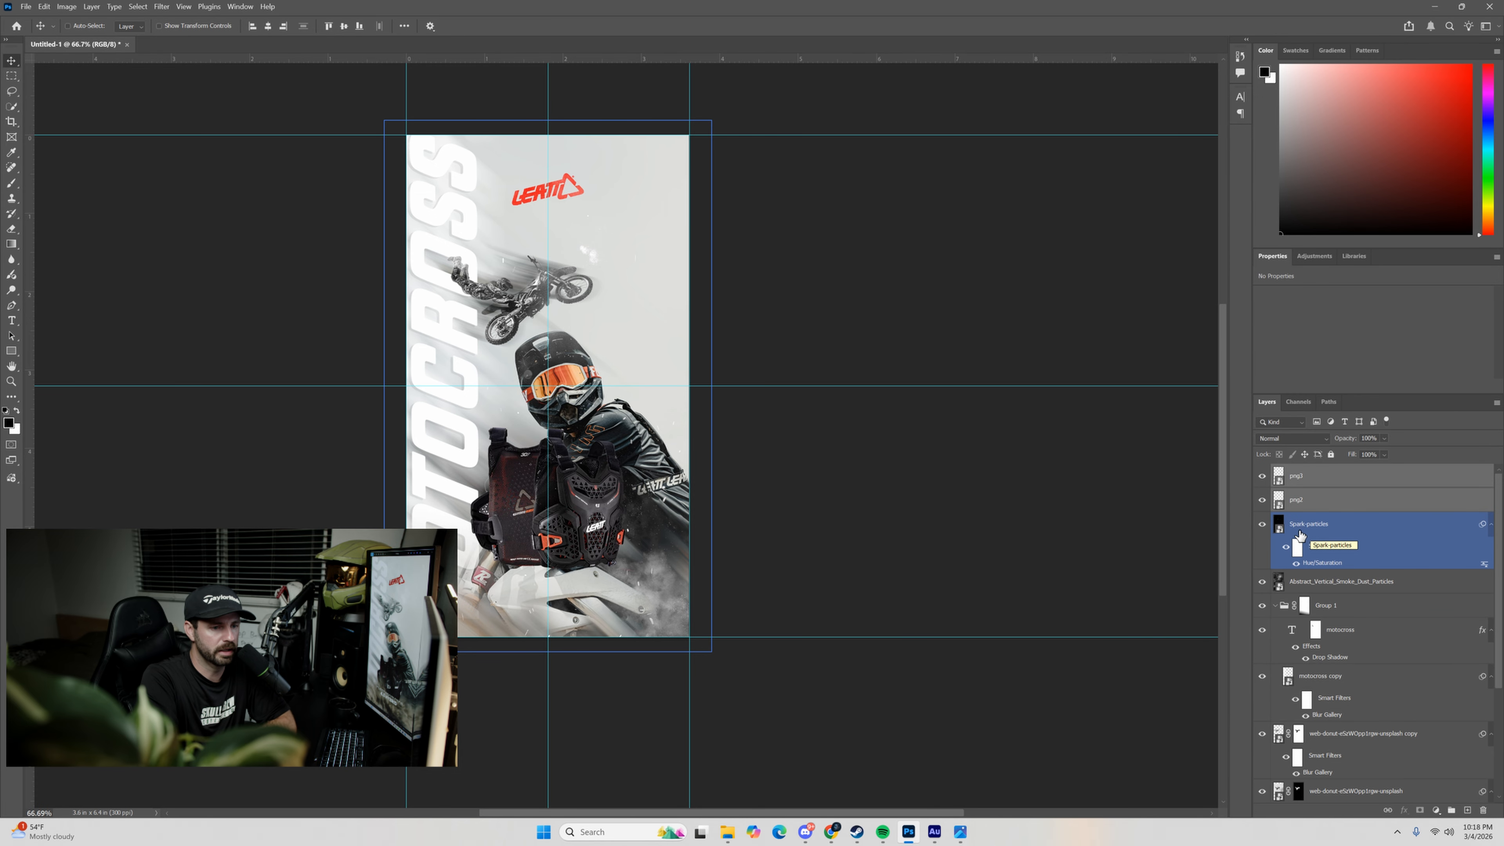
# Add a layer above Spark-particles and draw a black rectangle about 5.42 × 2.86 in across the poster's lower third, extending past its edges.
pyautogui.click(1278, 531)
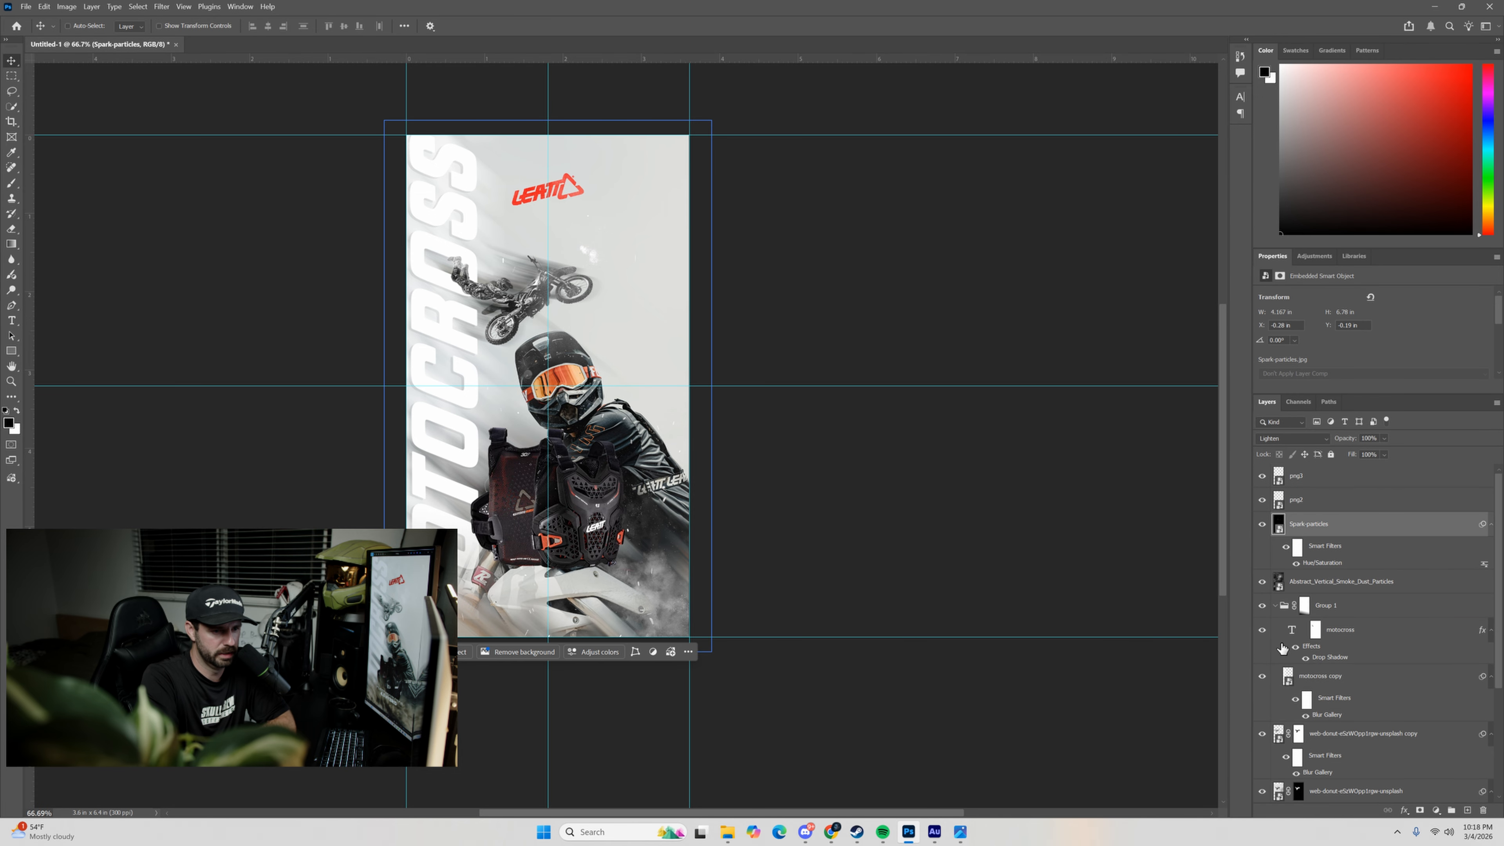
pyautogui.click(1467, 812)
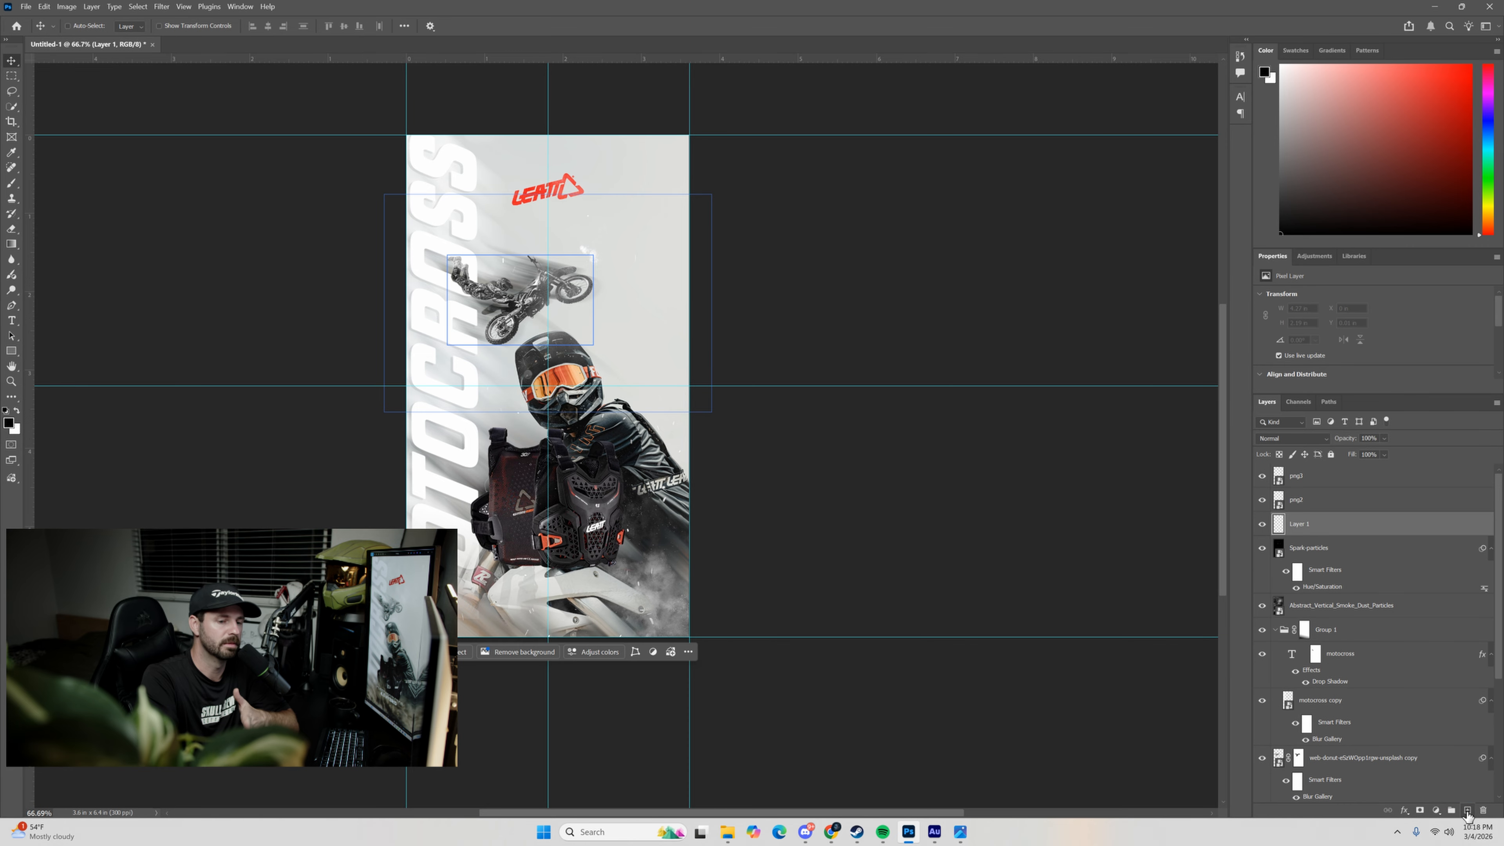
pyautogui.click(18, 354)
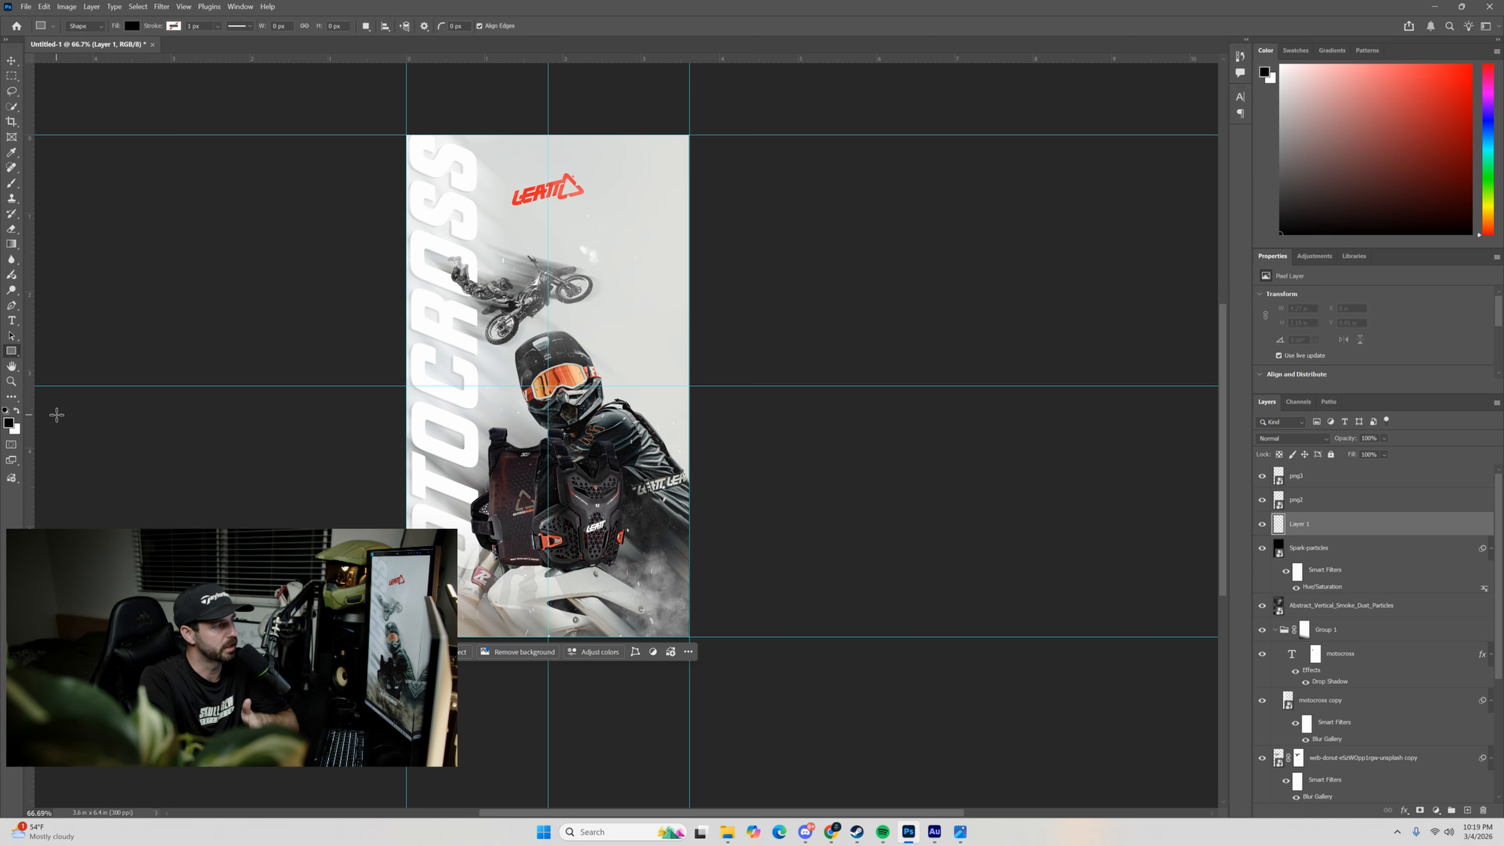
pyautogui.moveTo(361, 461); pyautogui.dragTo(786, 685)
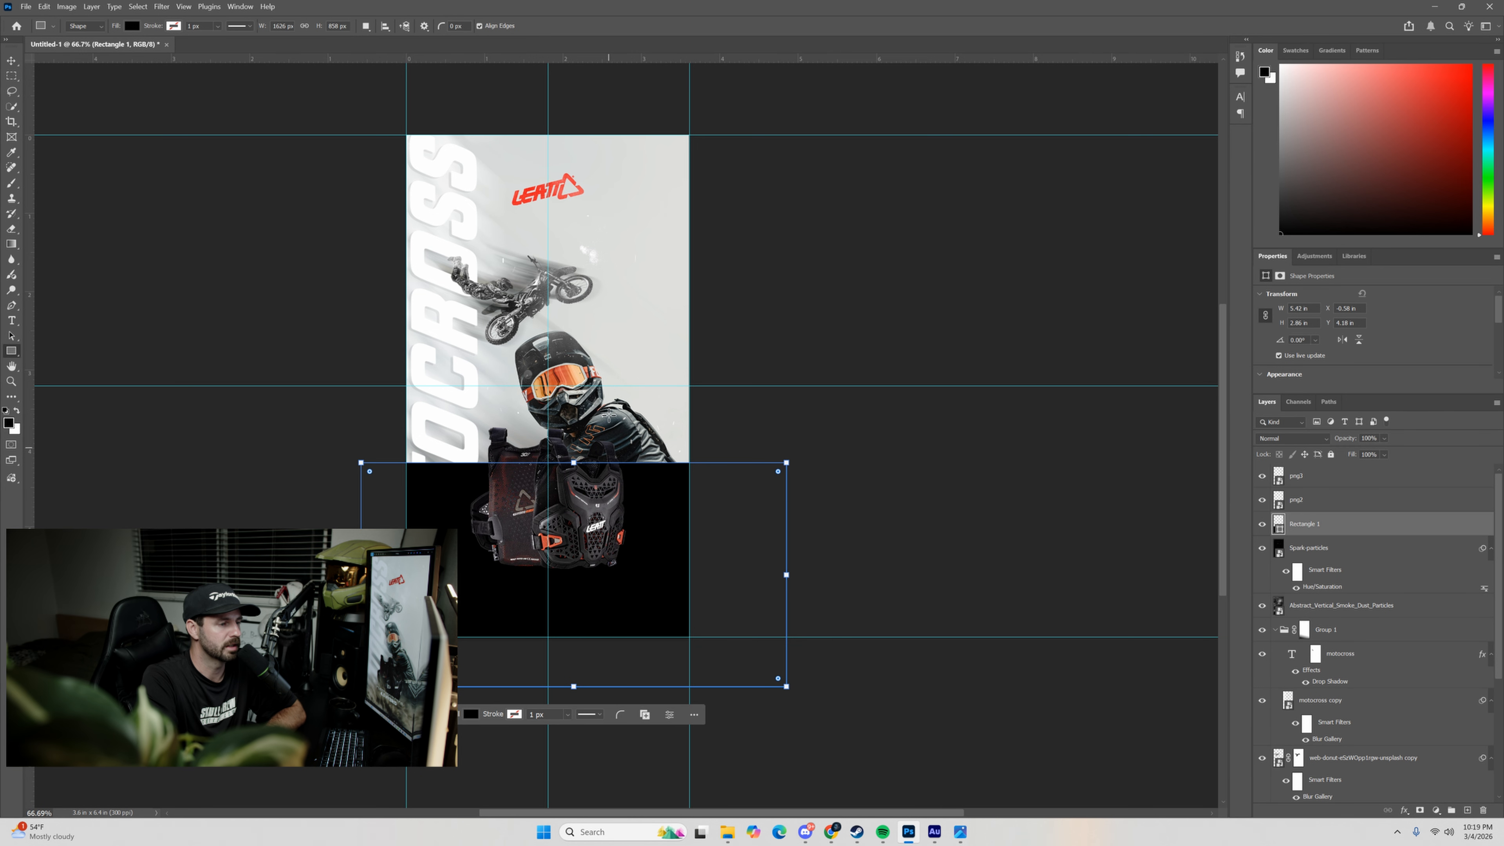
# Mask the black rectangle with a vertical linear gradient so it fades out upward, and set the layer's opacity to 64%.
pyautogui.click(1420, 810)
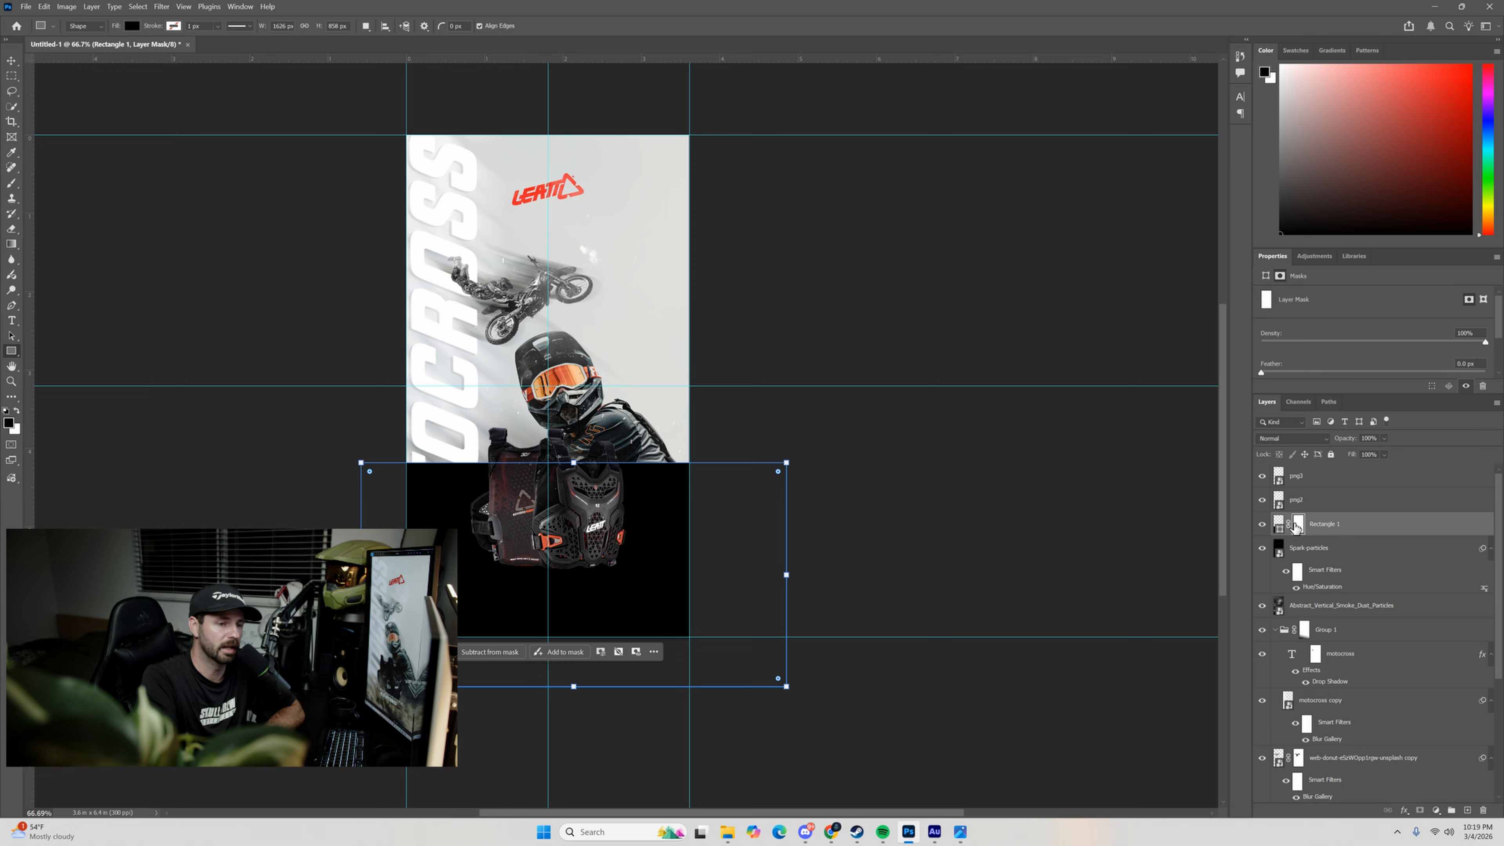
pyautogui.press('g')
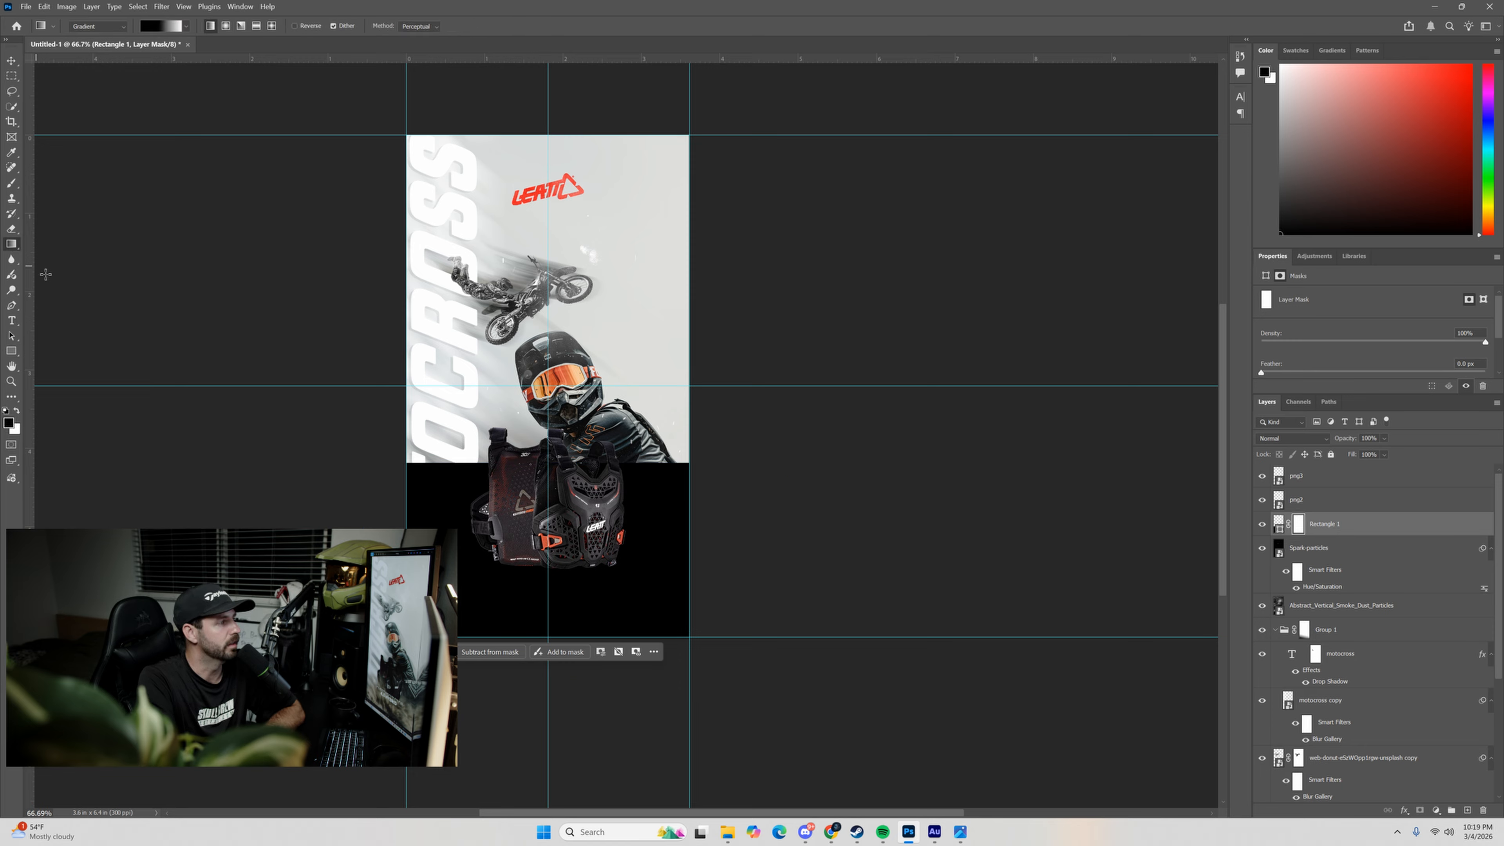
pyautogui.moveTo(553, 455); pyautogui.dragTo(552, 637)
pyautogui.moveTo(558, 529); pyautogui.dragTo(558, 502)
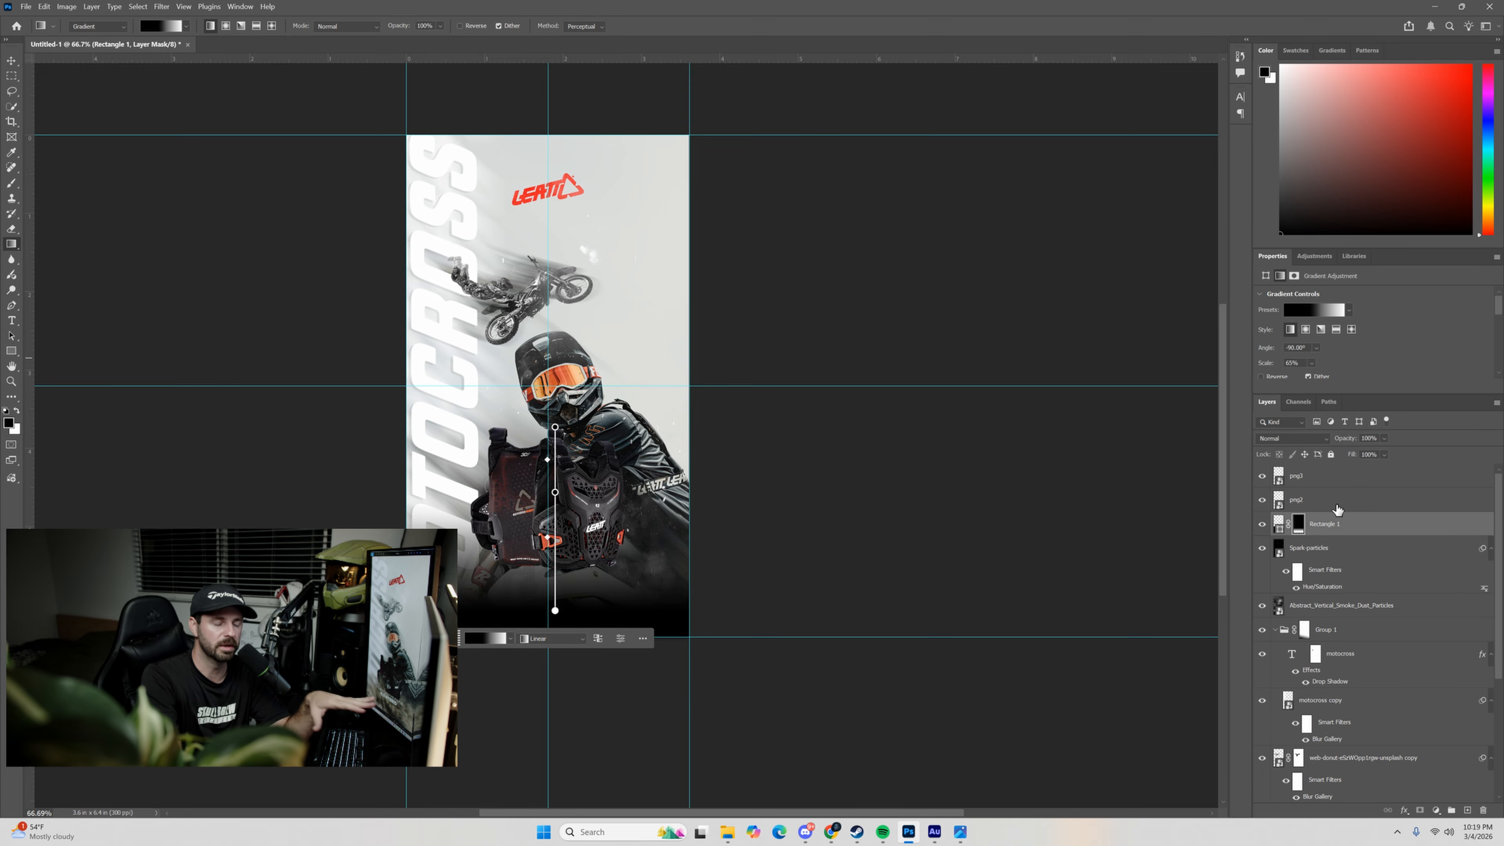
pyautogui.click(1280, 525)
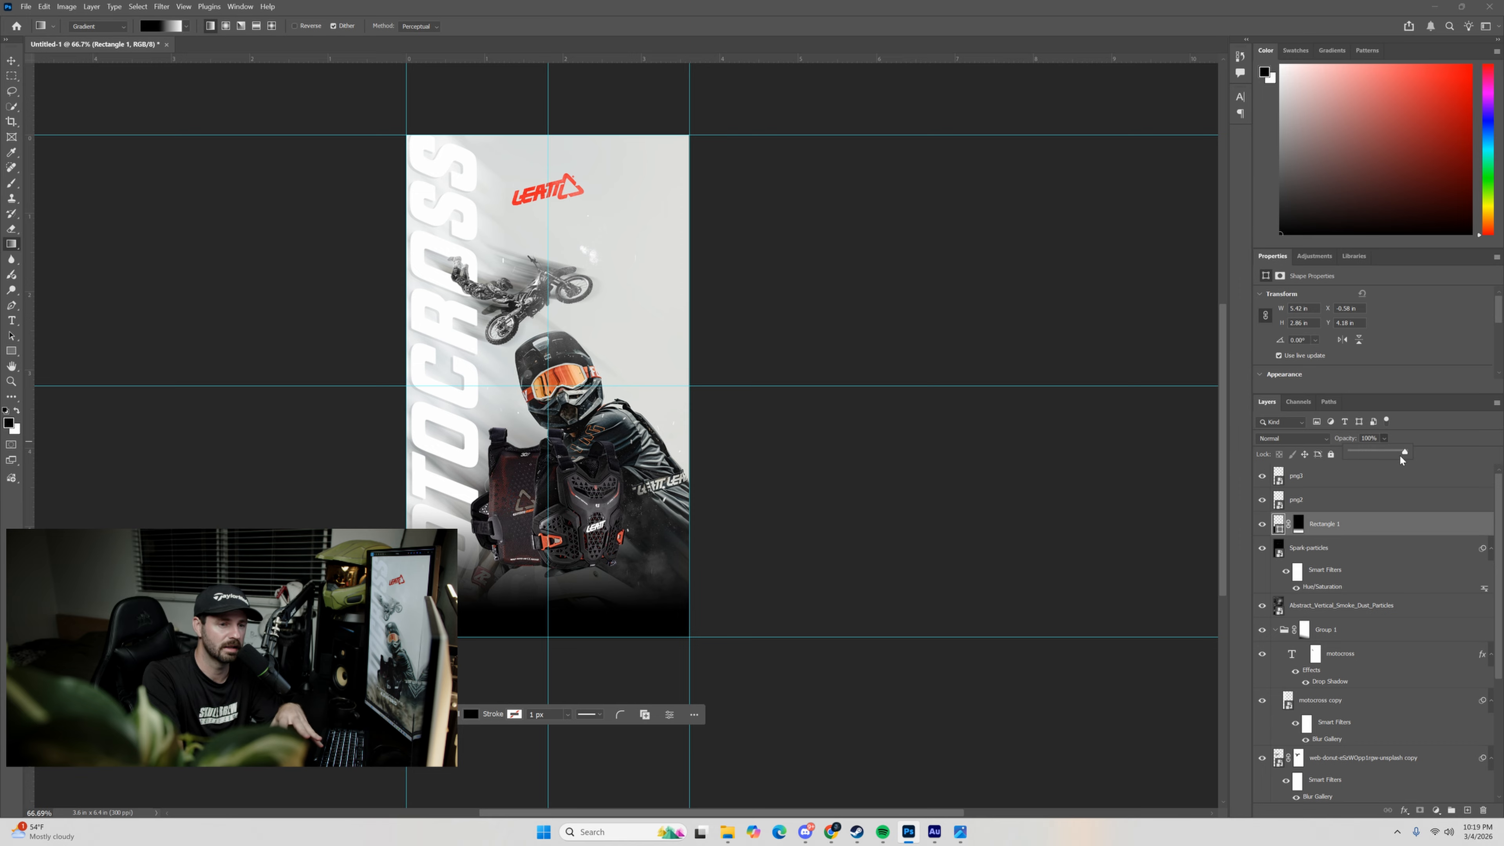
pyautogui.moveTo(1400, 459); pyautogui.dragTo(1385, 453)
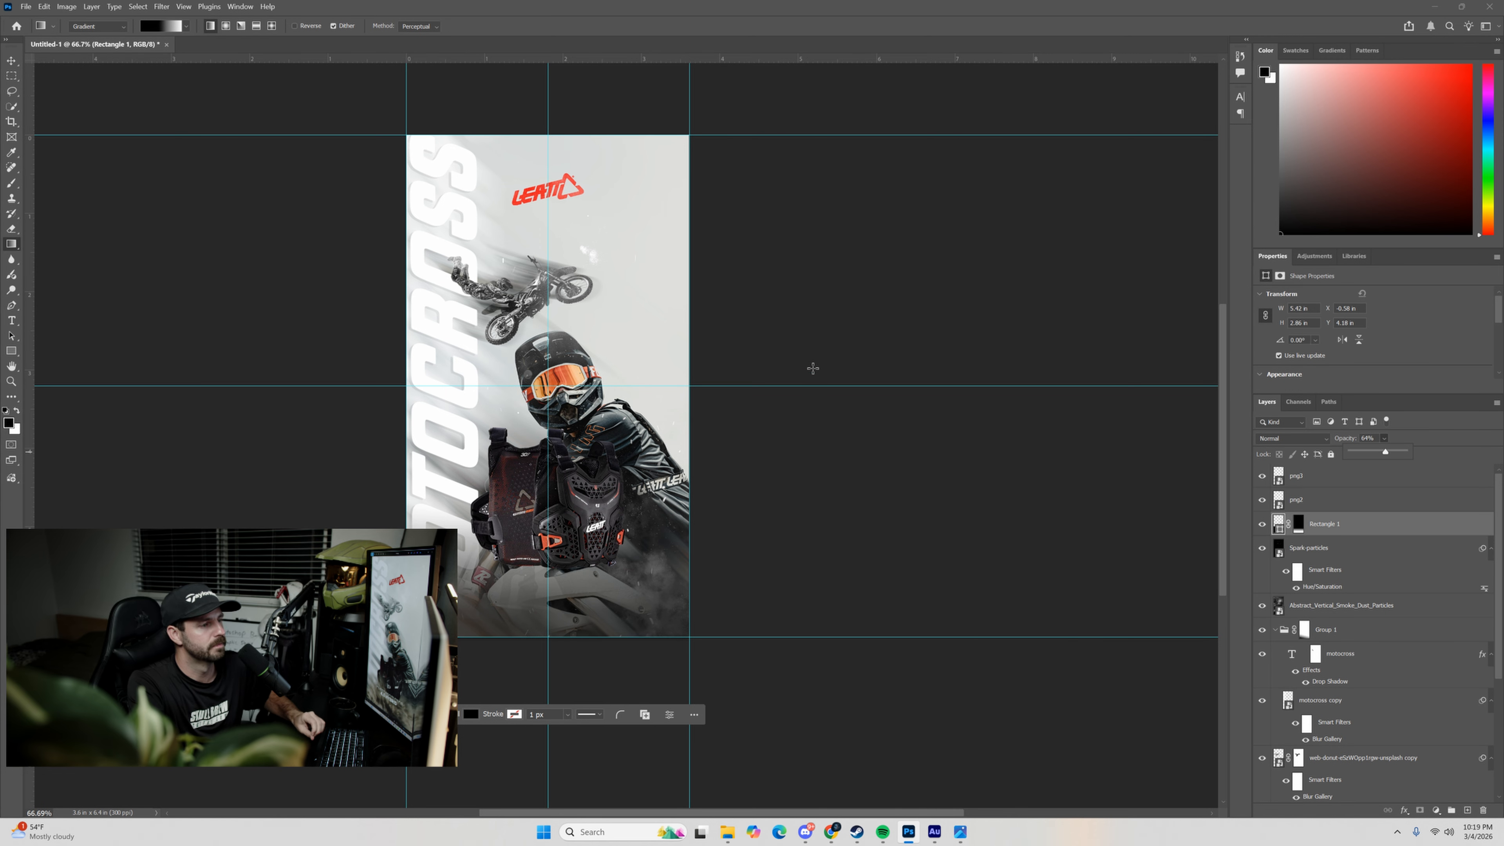
# Place dirt_explosion_overlay above the rectangle layer, scaled to about 125% and positioned across the poster's lower third, extending past its edges.
pyautogui.scroll(1, 681, 285)
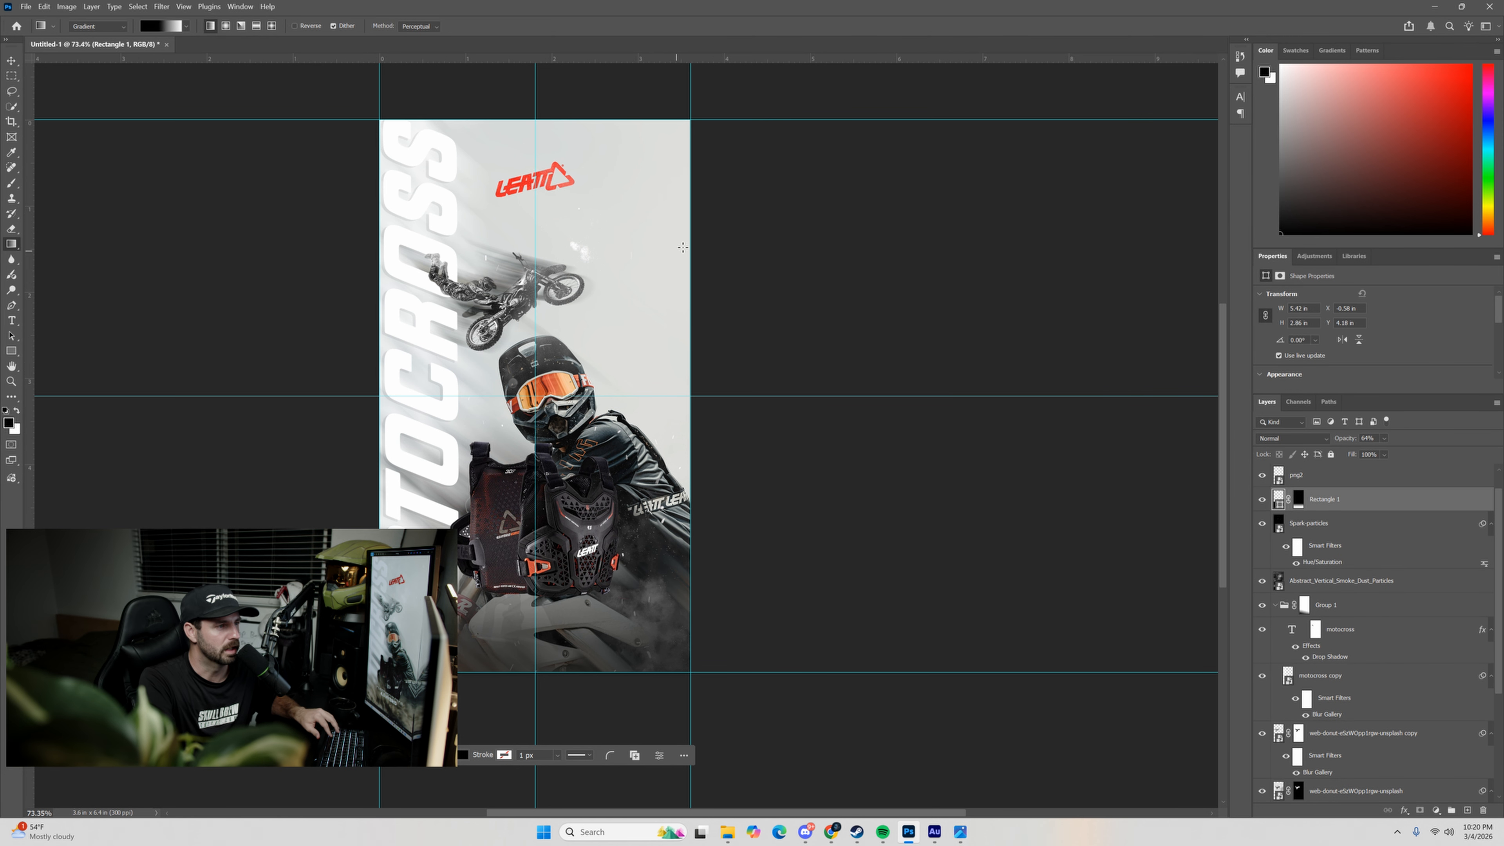
pyautogui.click(729, 832)
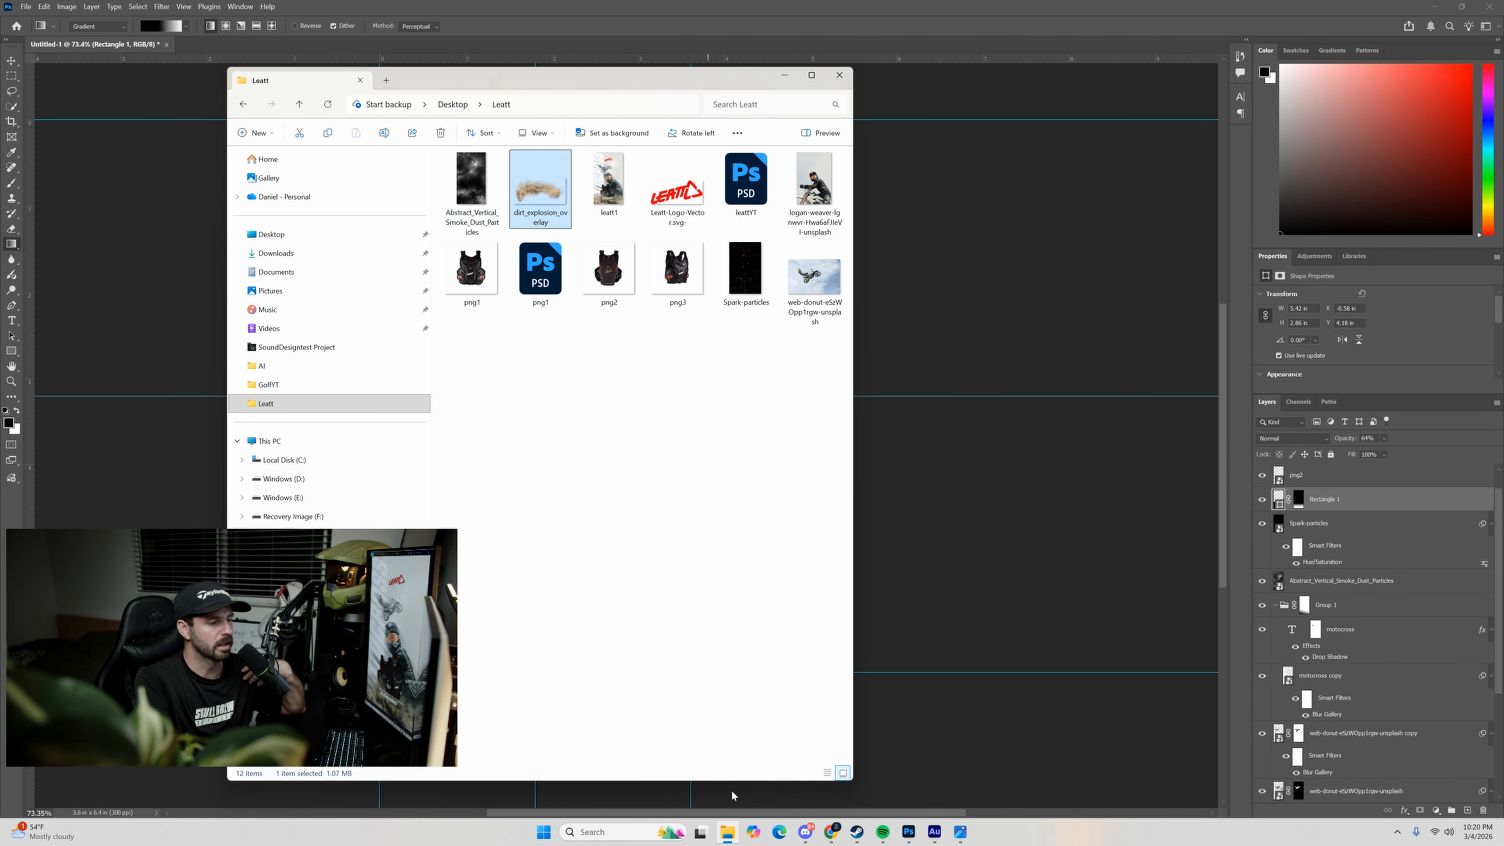
pyautogui.moveTo(565, 193); pyautogui.dragTo(987, 525)
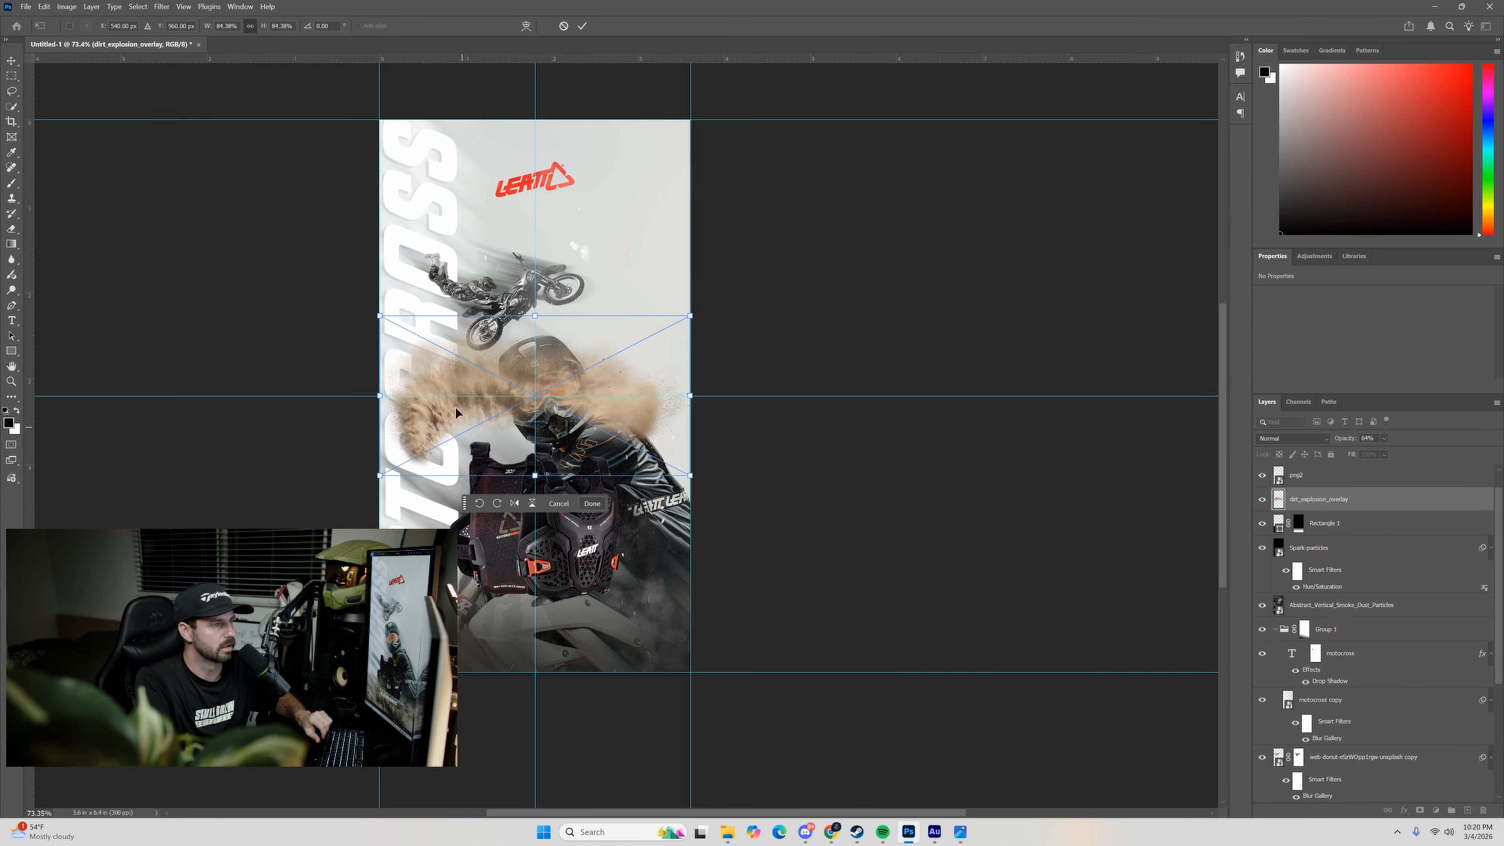
pyautogui.moveTo(616, 382); pyautogui.dragTo(713, 598)
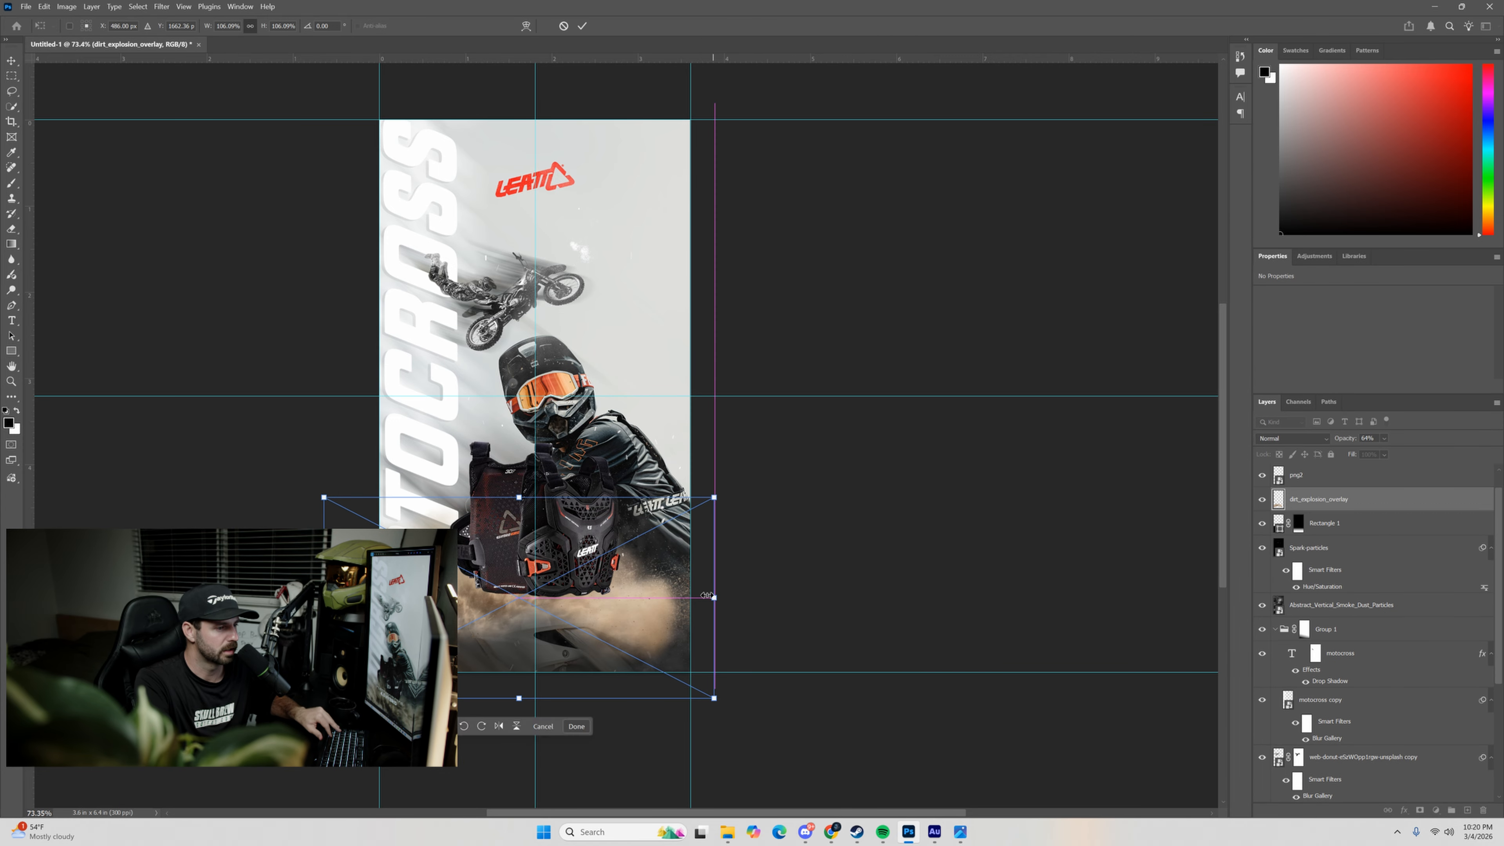
pyautogui.moveTo(605, 601); pyautogui.dragTo(664, 638)
pyautogui.moveTo(774, 634); pyautogui.dragTo(796, 625)
pyautogui.moveTo(638, 618); pyautogui.dragTo(645, 608)
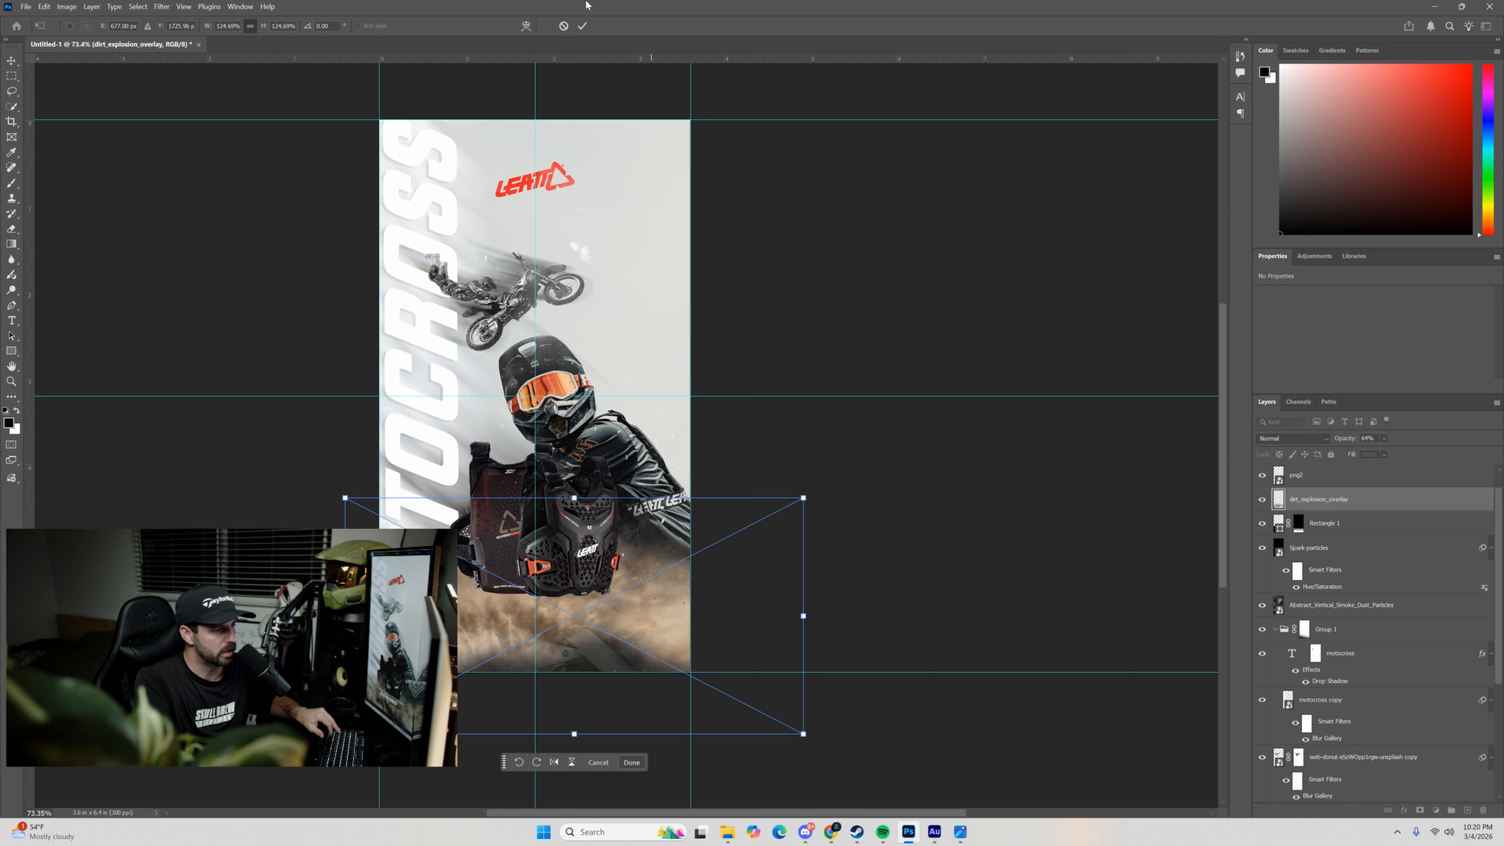
pyautogui.click(582, 26)
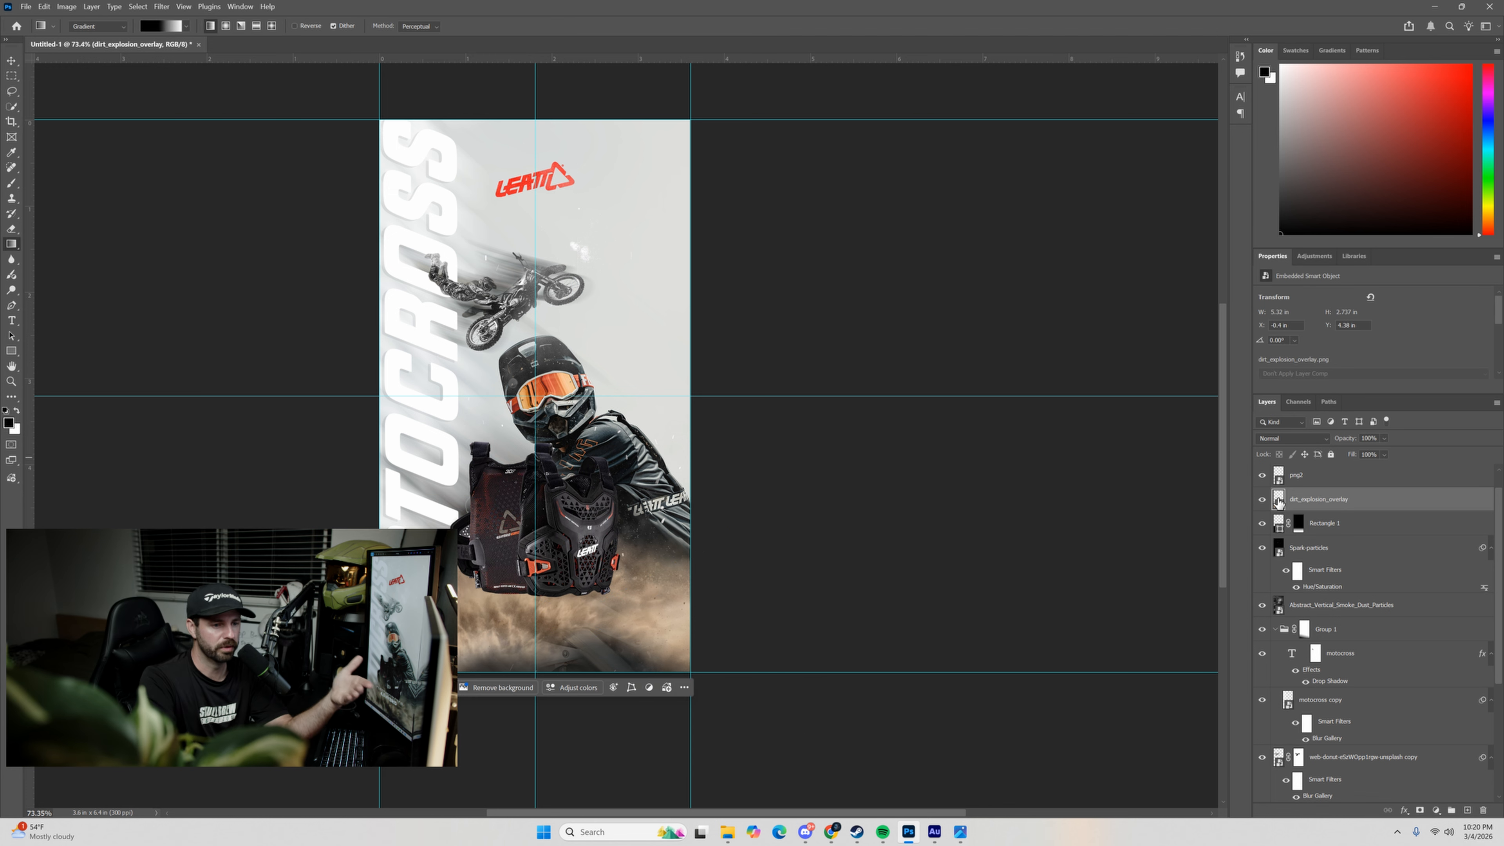
# Move the dirt_explosion_overlay layer between png3 and png2, and shift the dust down to about Y 4.61 in.
pyautogui.scroll(1, 1289, 510)
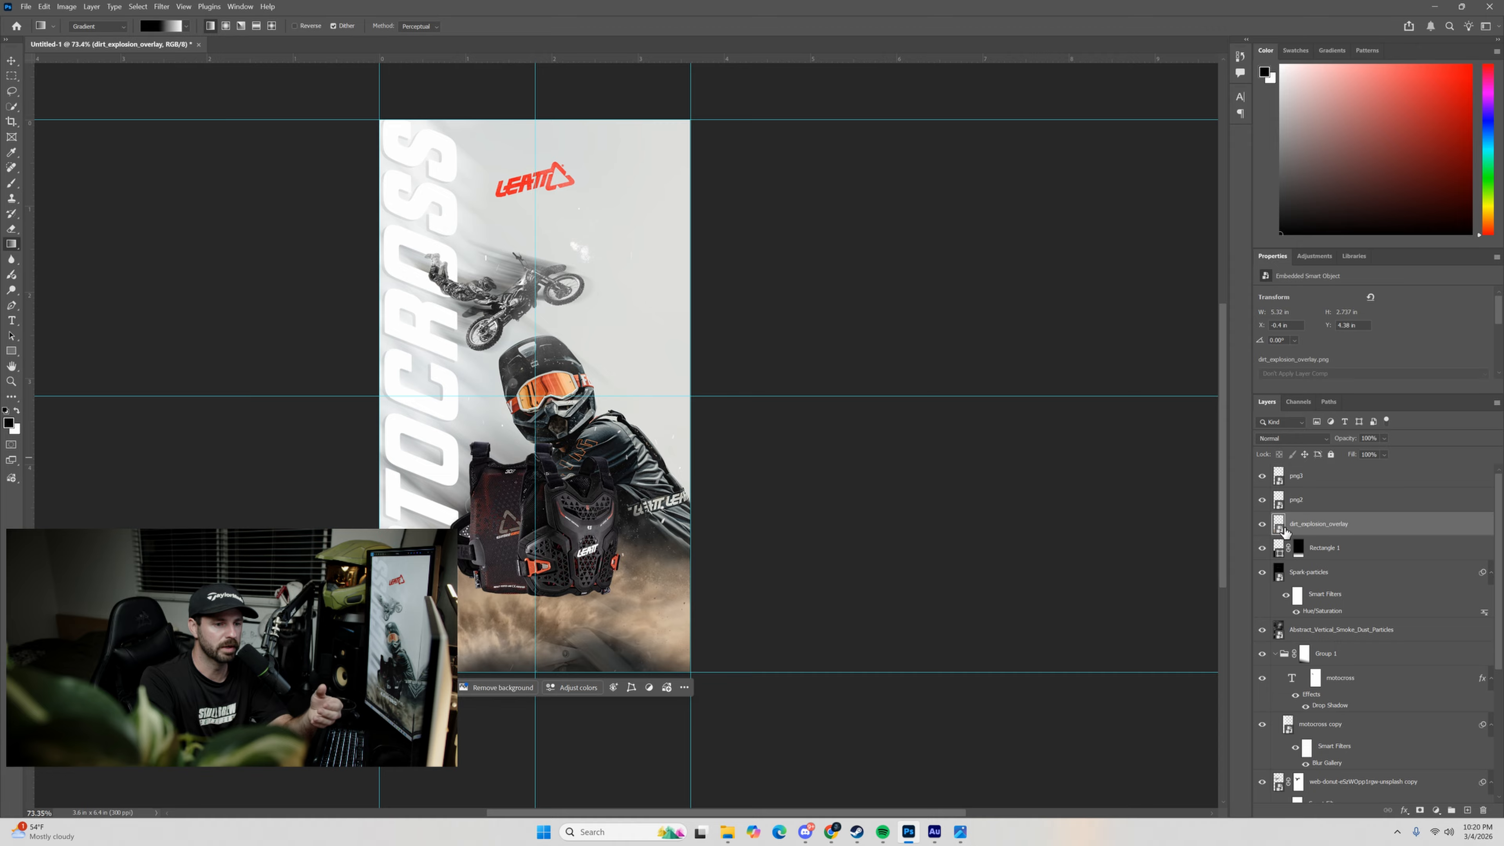
pyautogui.moveTo(1275, 529); pyautogui.dragTo(1278, 493)
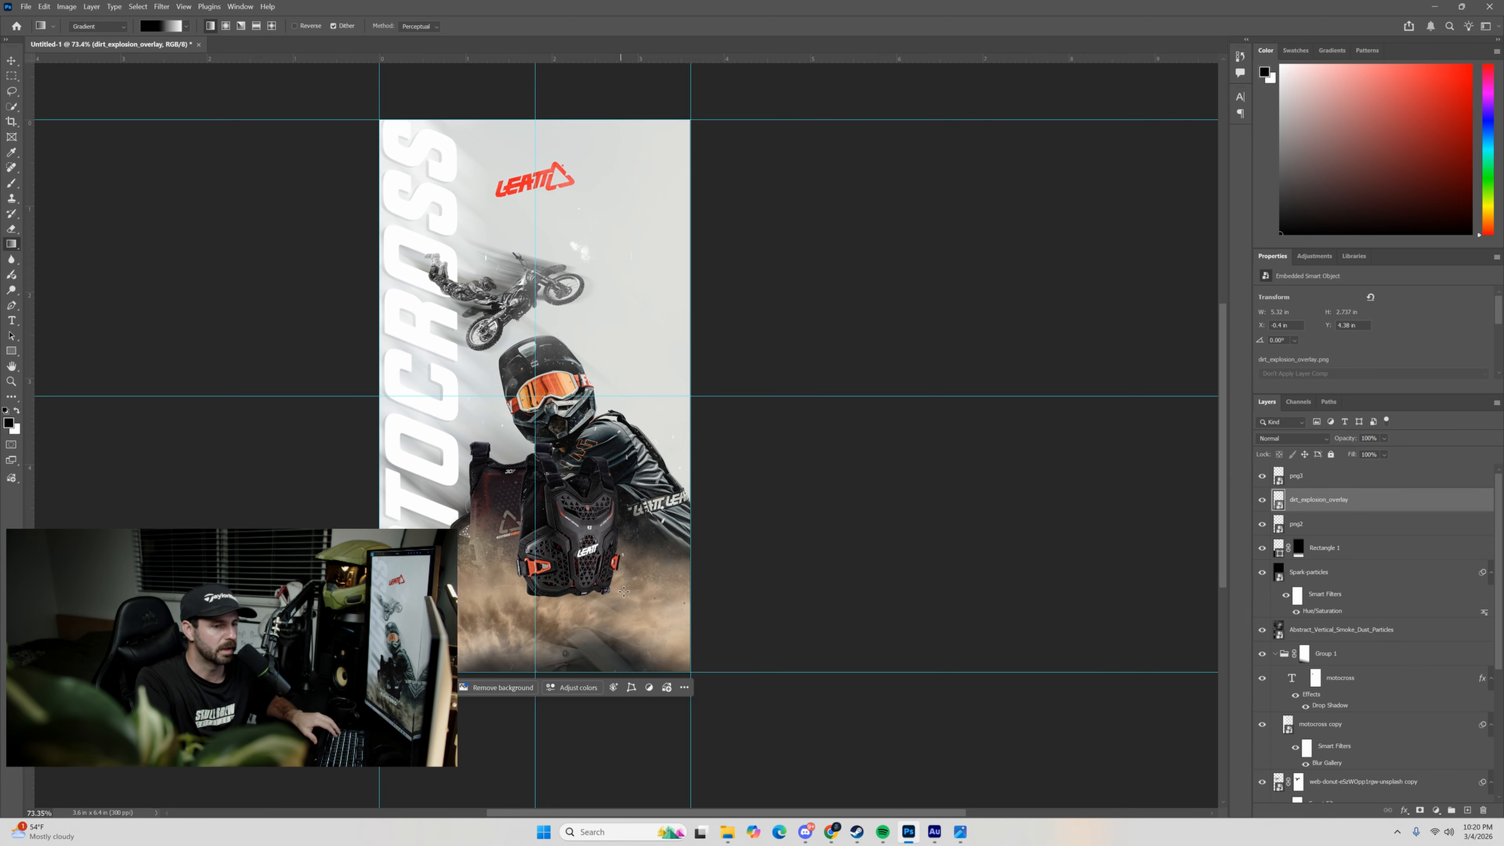
pyautogui.click(13, 58)
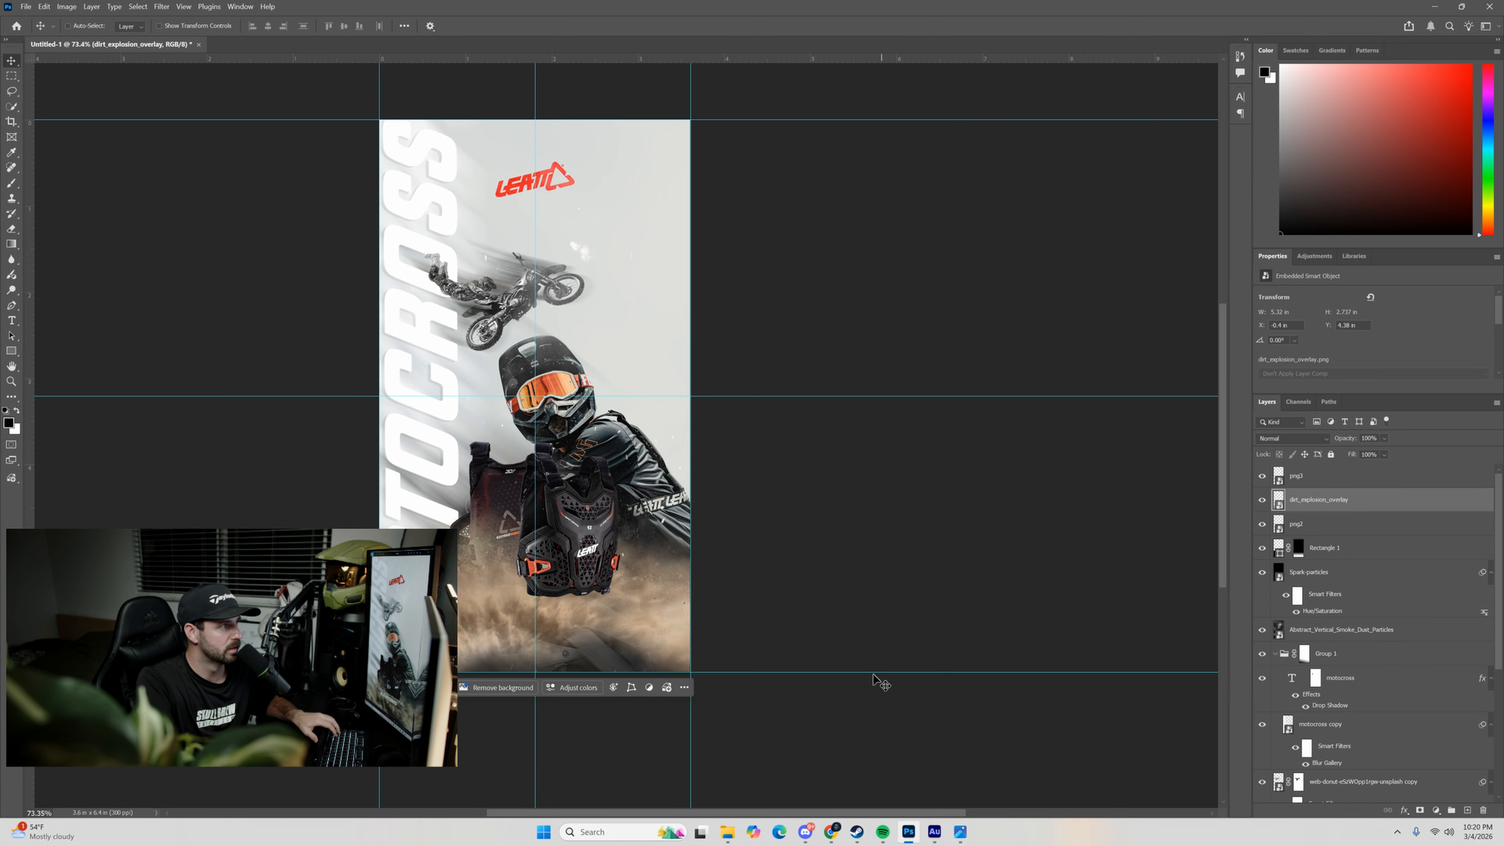
pyautogui.moveTo(678, 613); pyautogui.dragTo(658, 629)
# Add a Hue/Saturation adjustment layer above png3 and clip it to that front chest protector.
pyautogui.keyDown('ctrl'); pyautogui.click(563, 530); pyautogui.keyUp('ctrl')
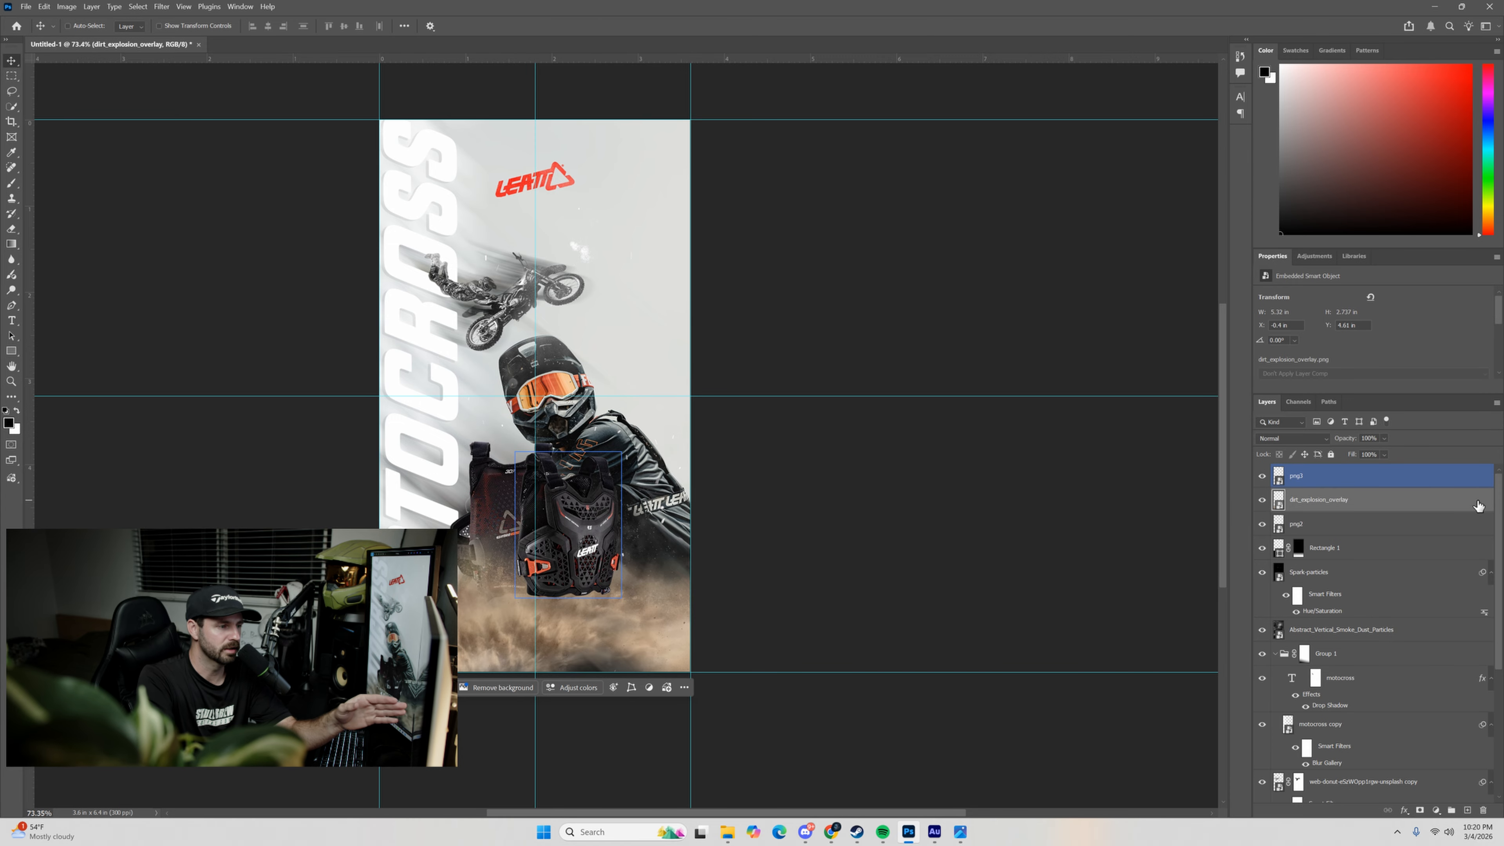
pyautogui.click(1261, 476)
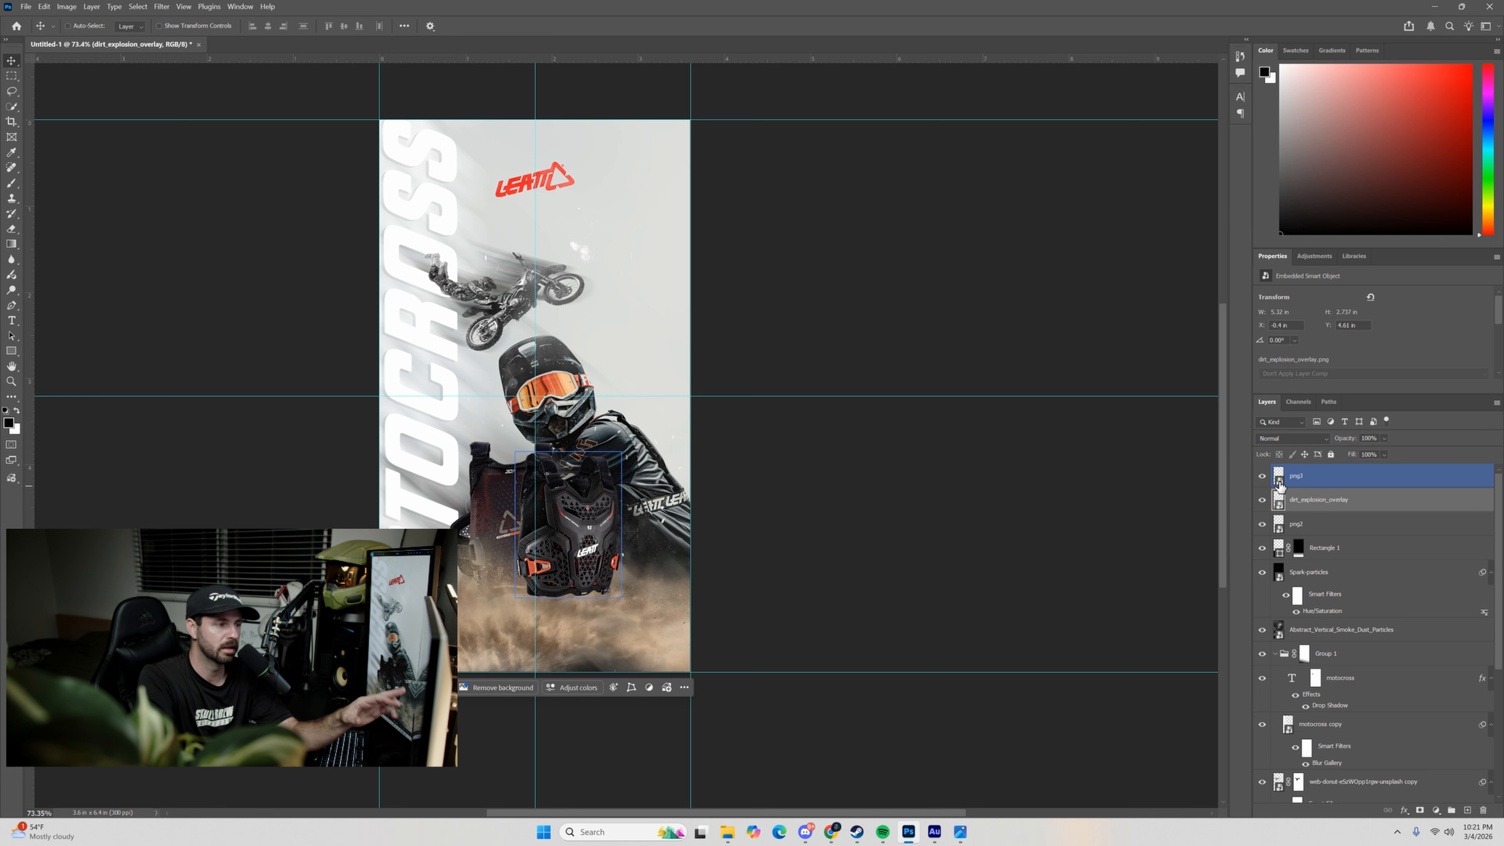
pyautogui.click(1278, 483)
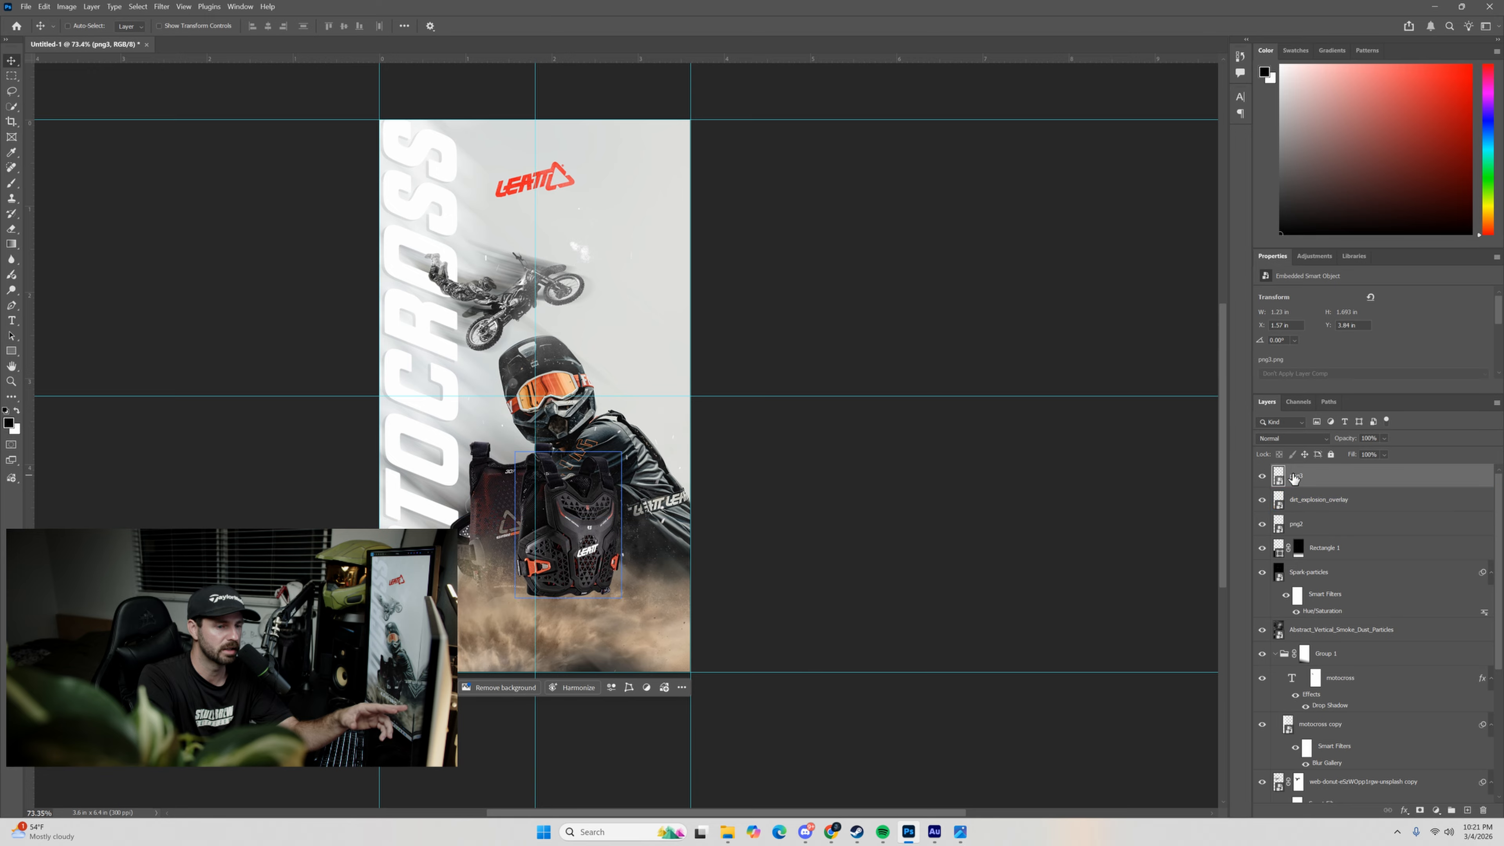
pyautogui.click(1436, 810)
pyautogui.click(1435, 810)
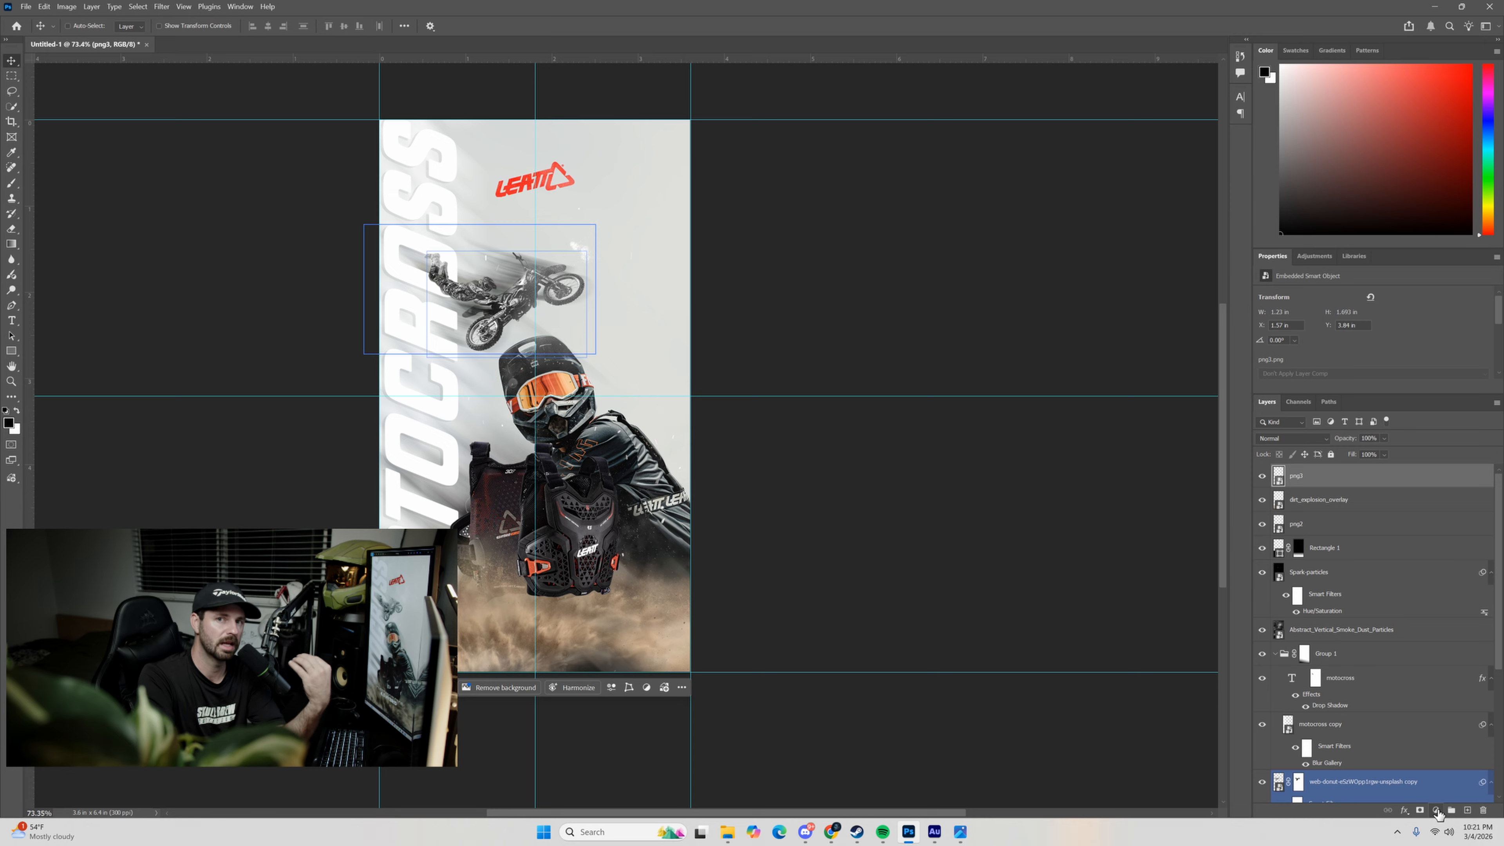
pyautogui.click(1438, 811)
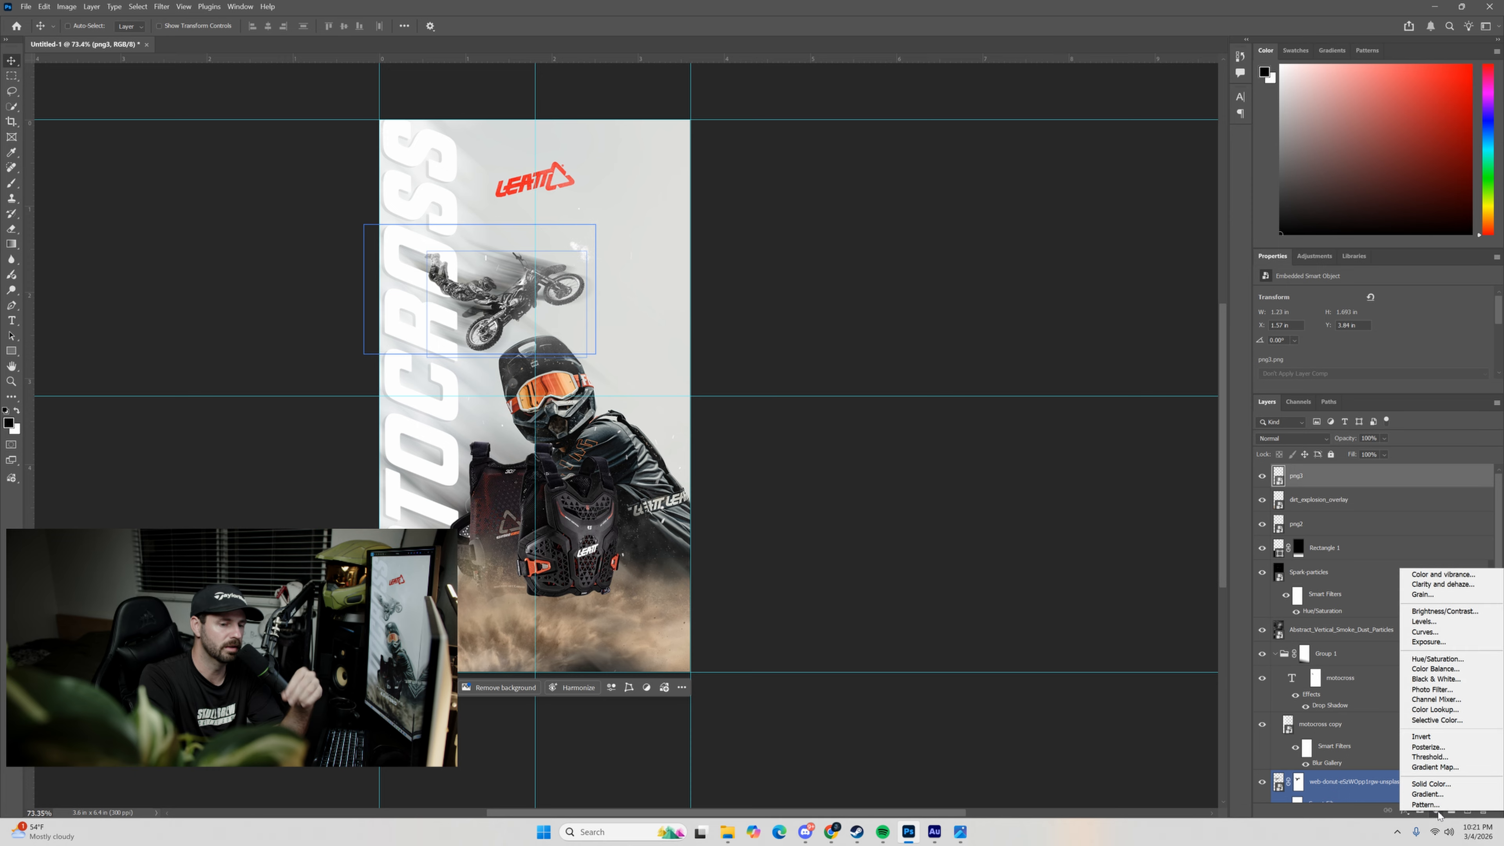
pyautogui.click(1437, 812)
pyautogui.click(1438, 812)
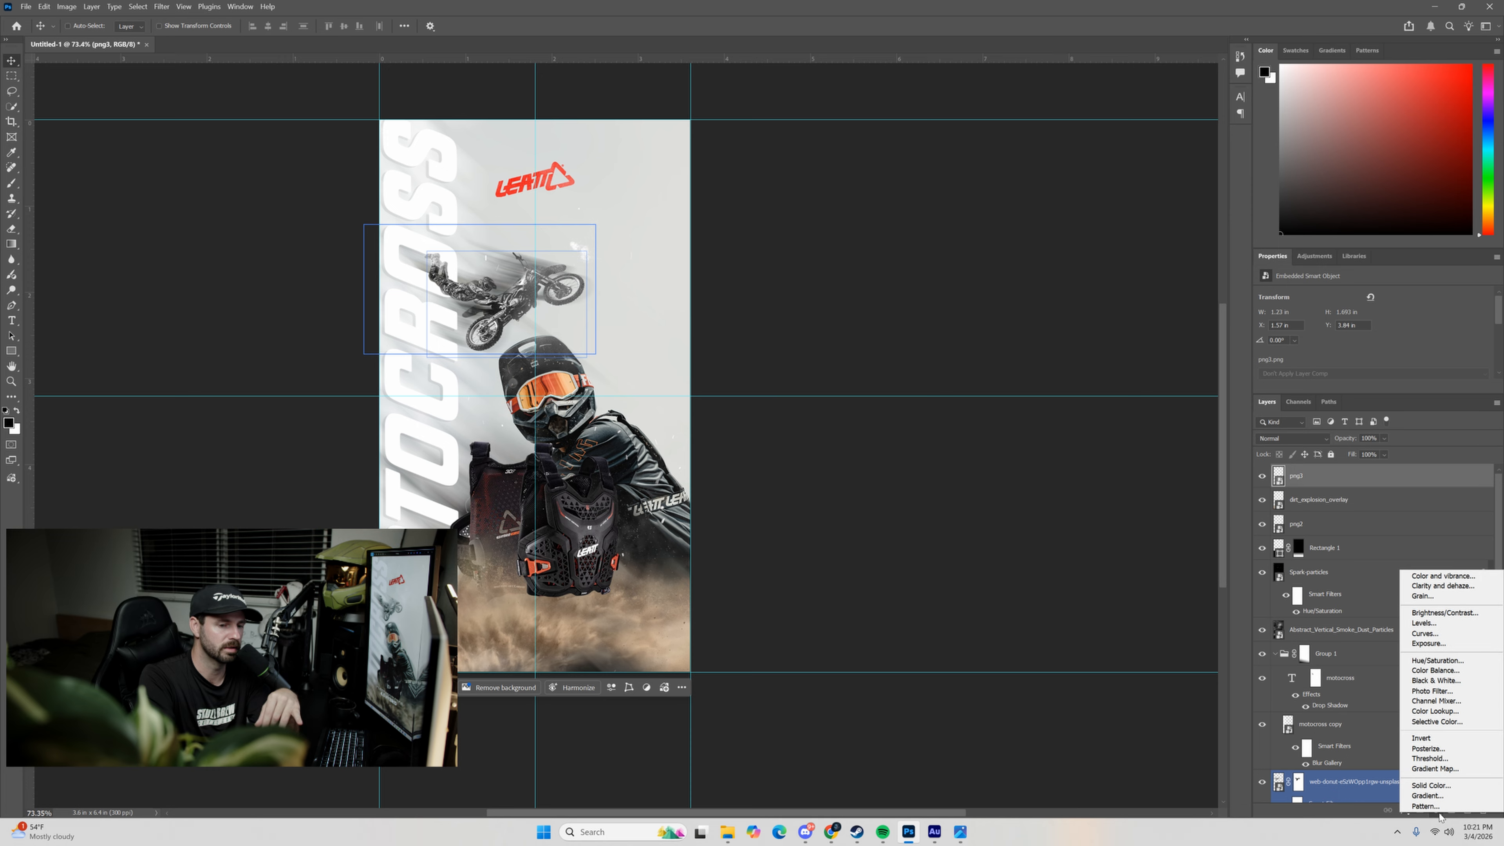
pyautogui.click(1436, 659)
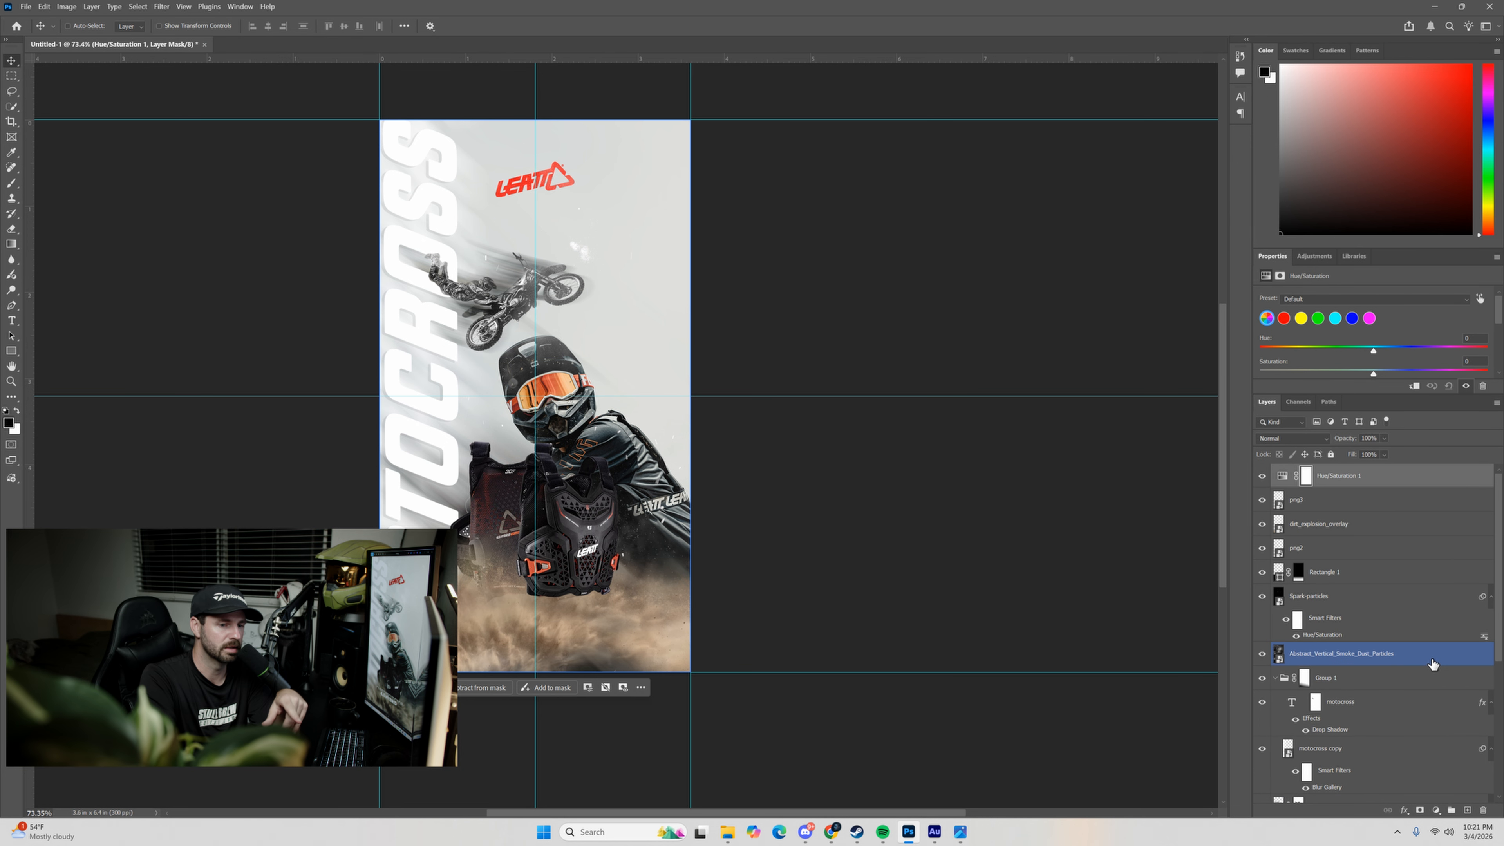
pyautogui.click(1281, 477)
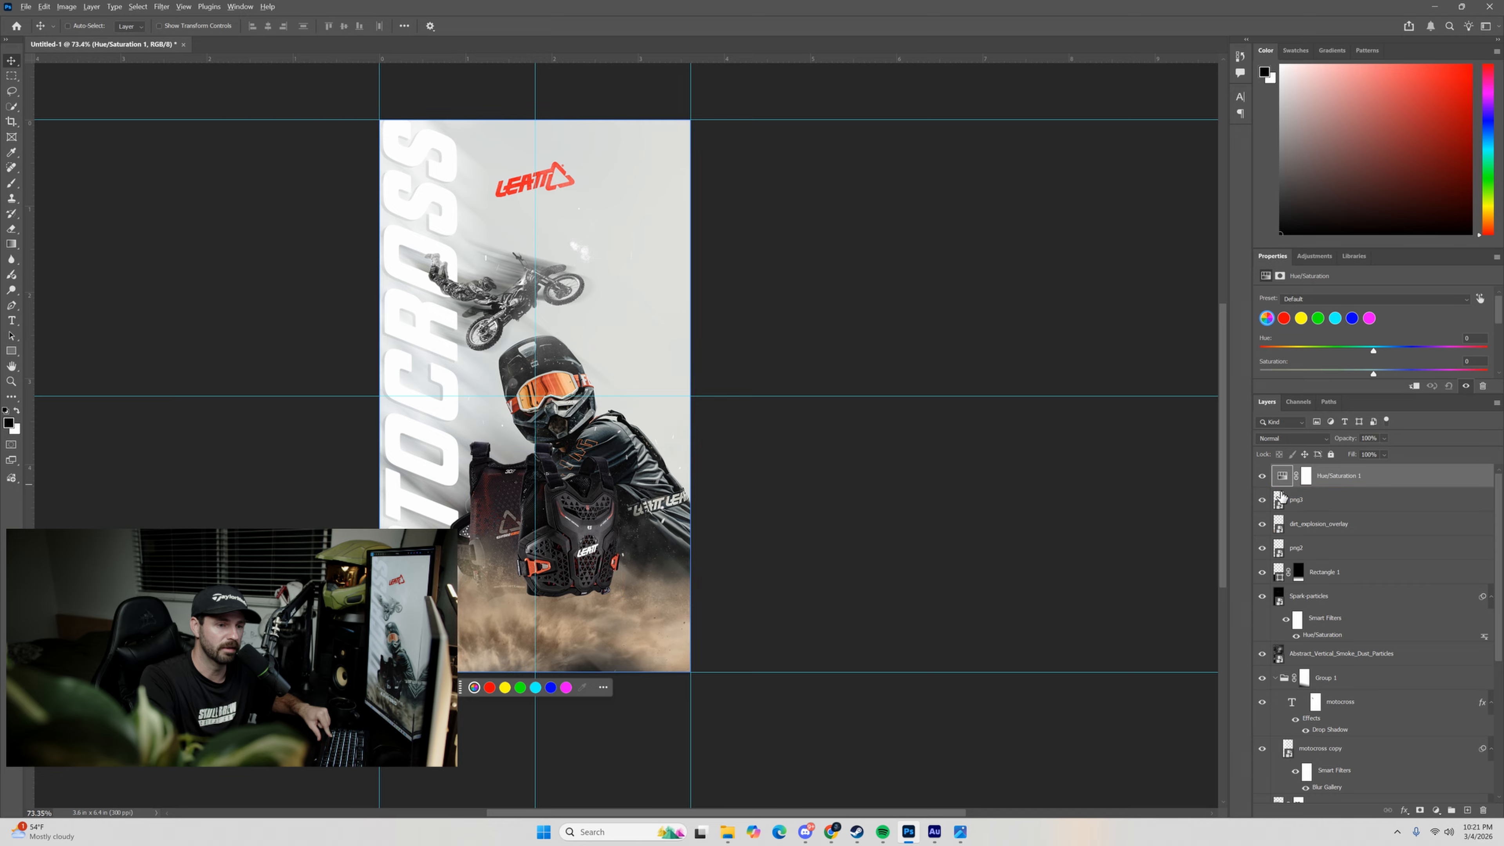
pyautogui.click(1276, 489)
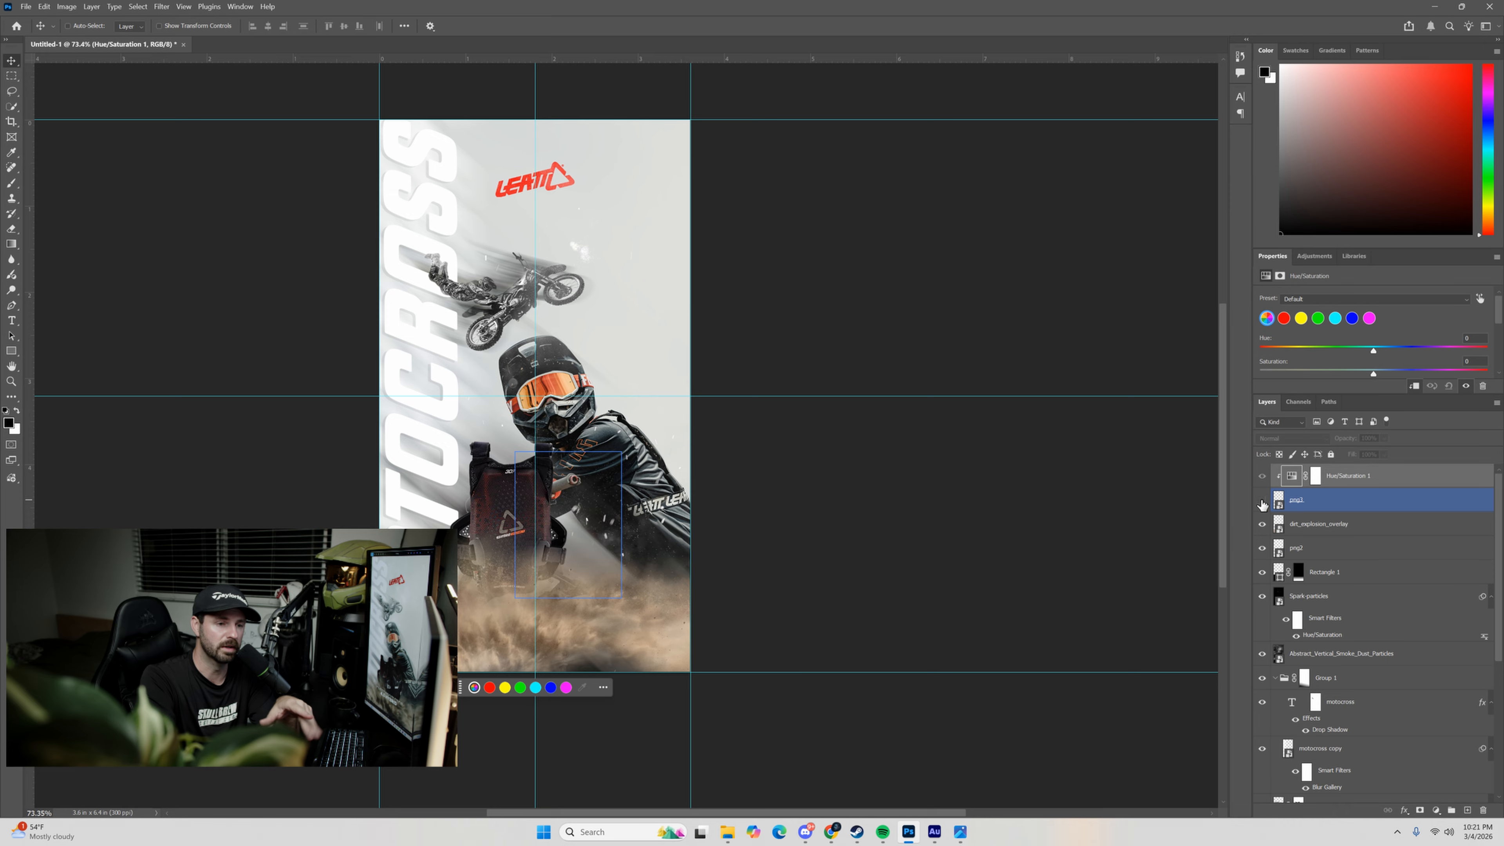
pyautogui.click(1279, 485)
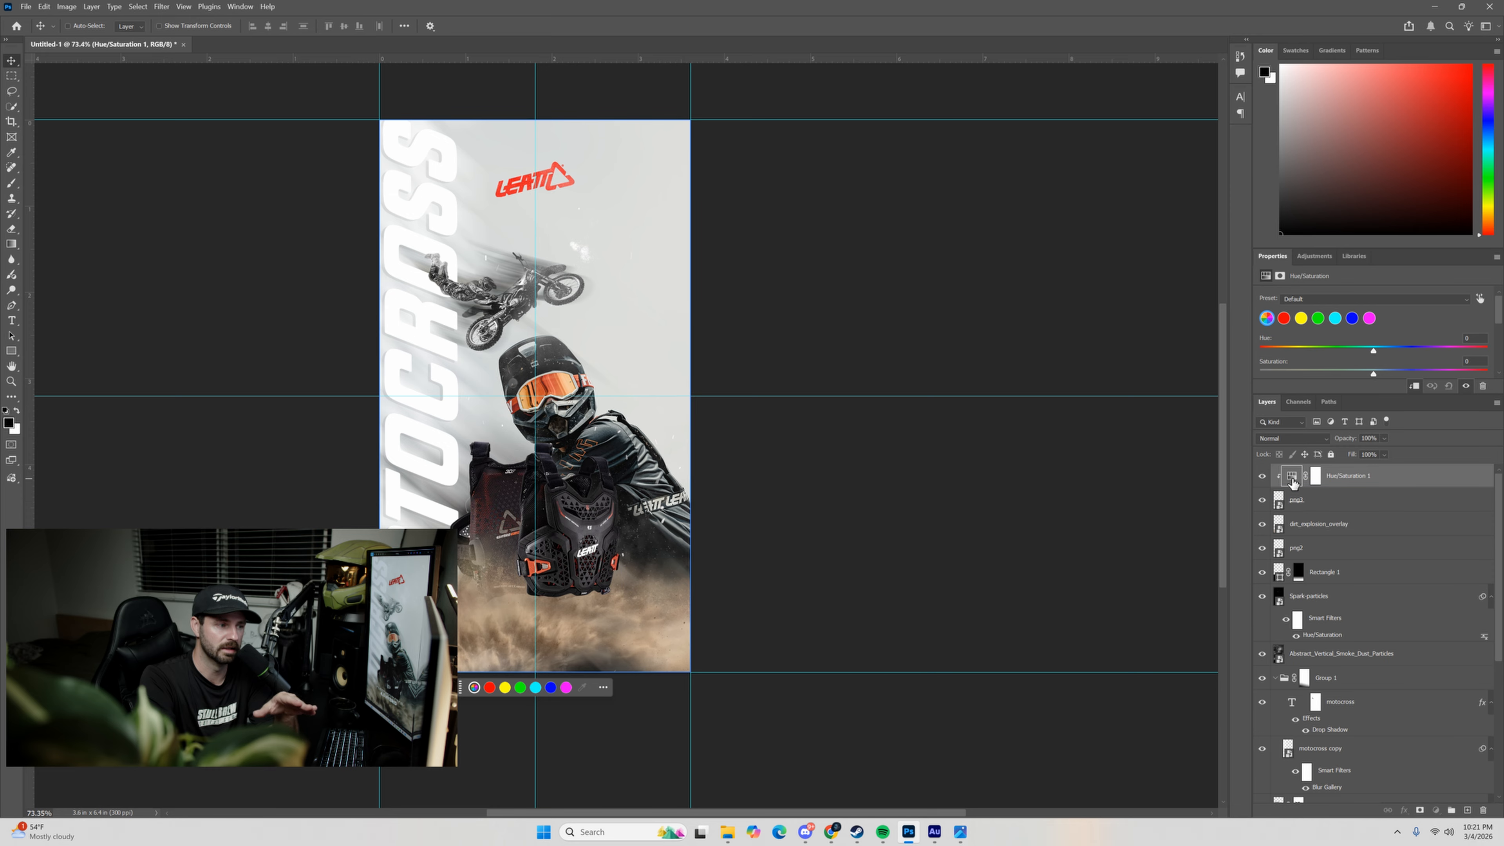
# Set the Reds saturation to -100 and lightness to about +91 in the clipped Hue/Saturation adjustment.
pyautogui.click(1284, 319)
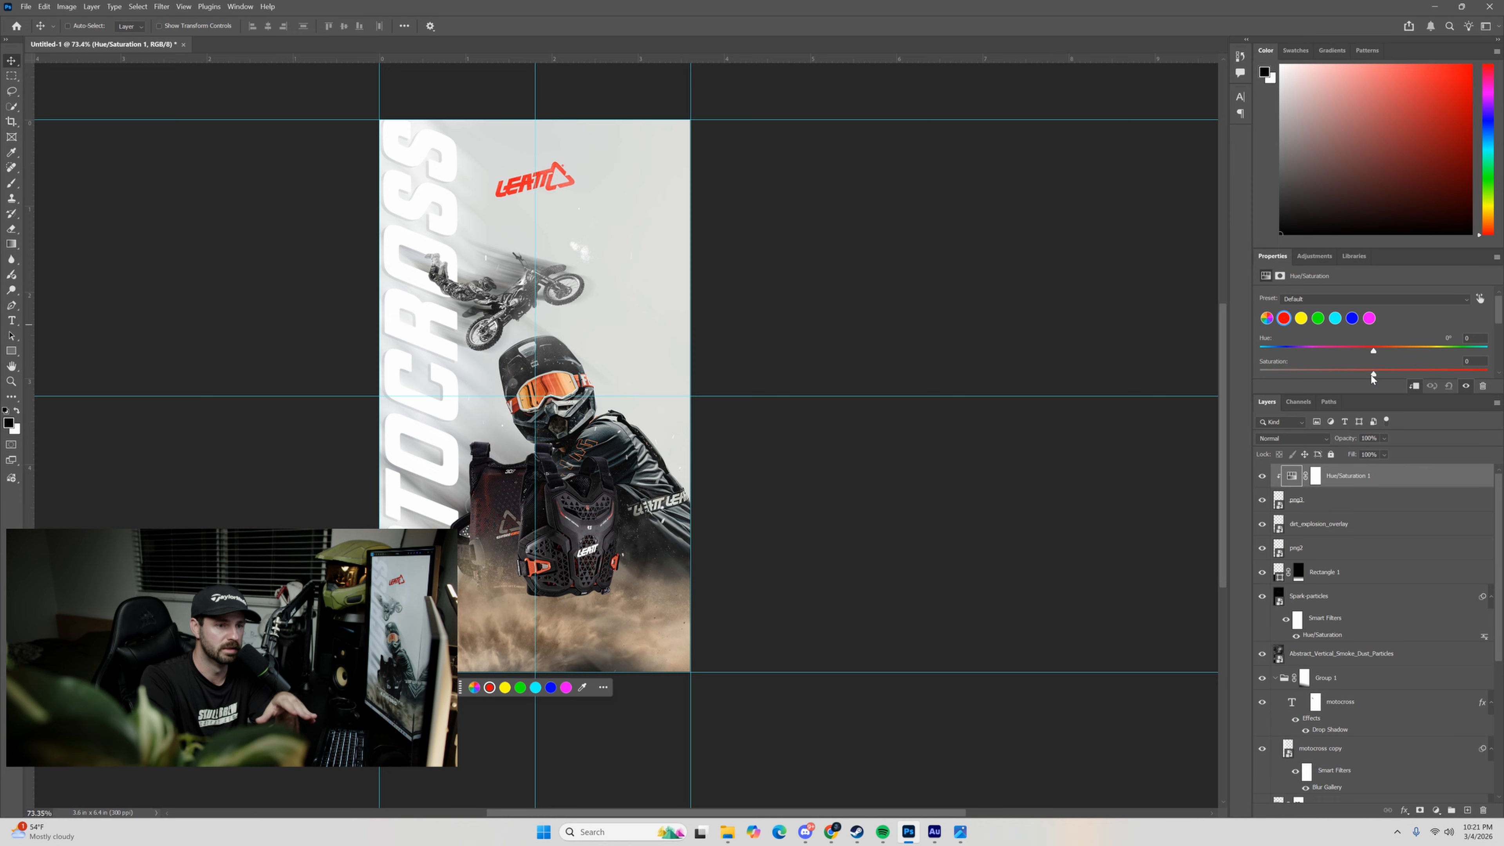
pyautogui.moveTo(1372, 375); pyautogui.dragTo(1257, 376)
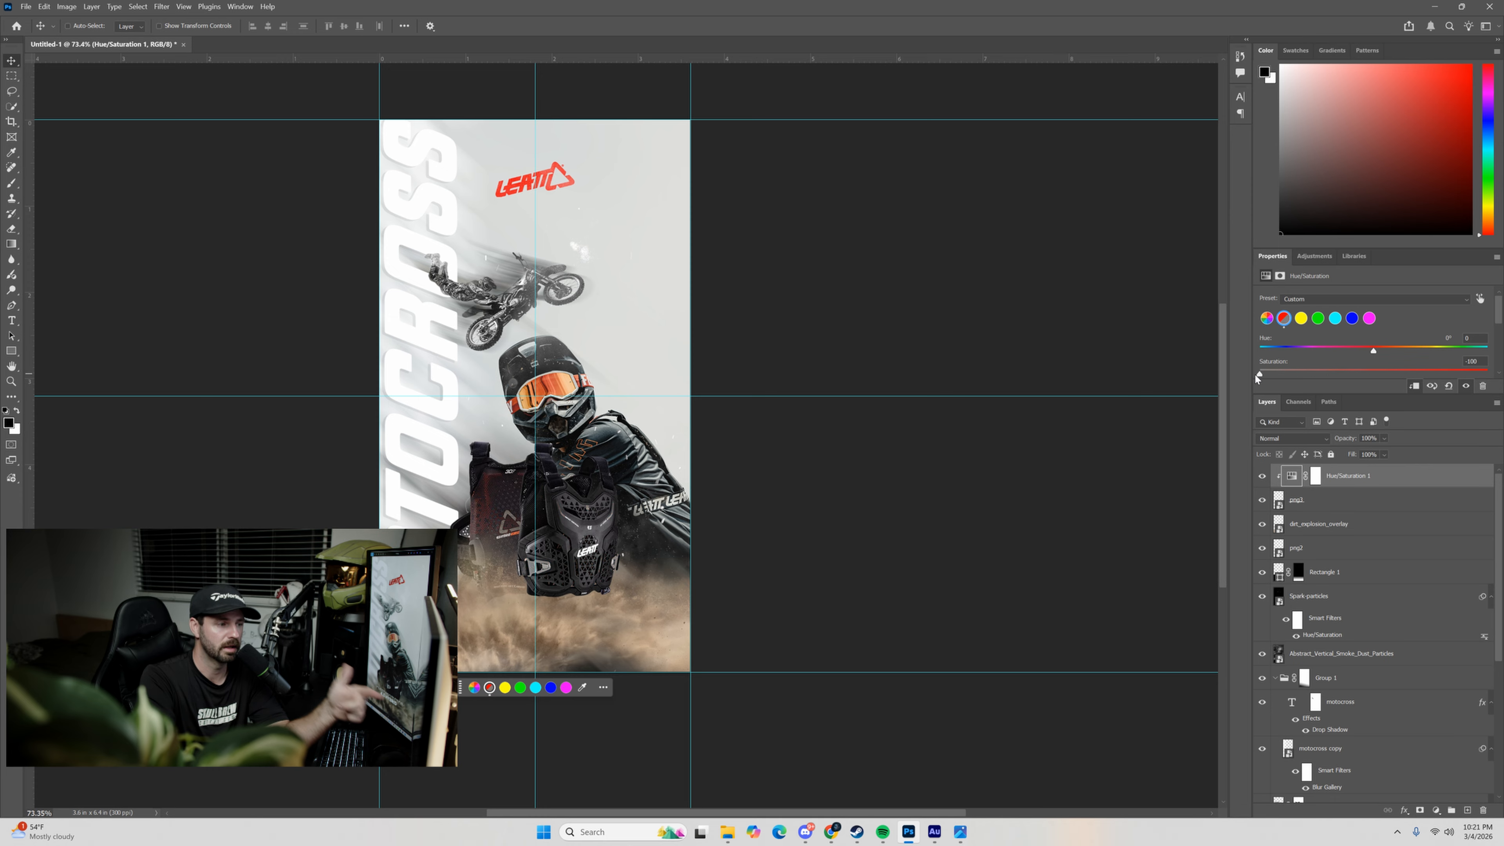
pyautogui.scroll(-1, 1368, 353)
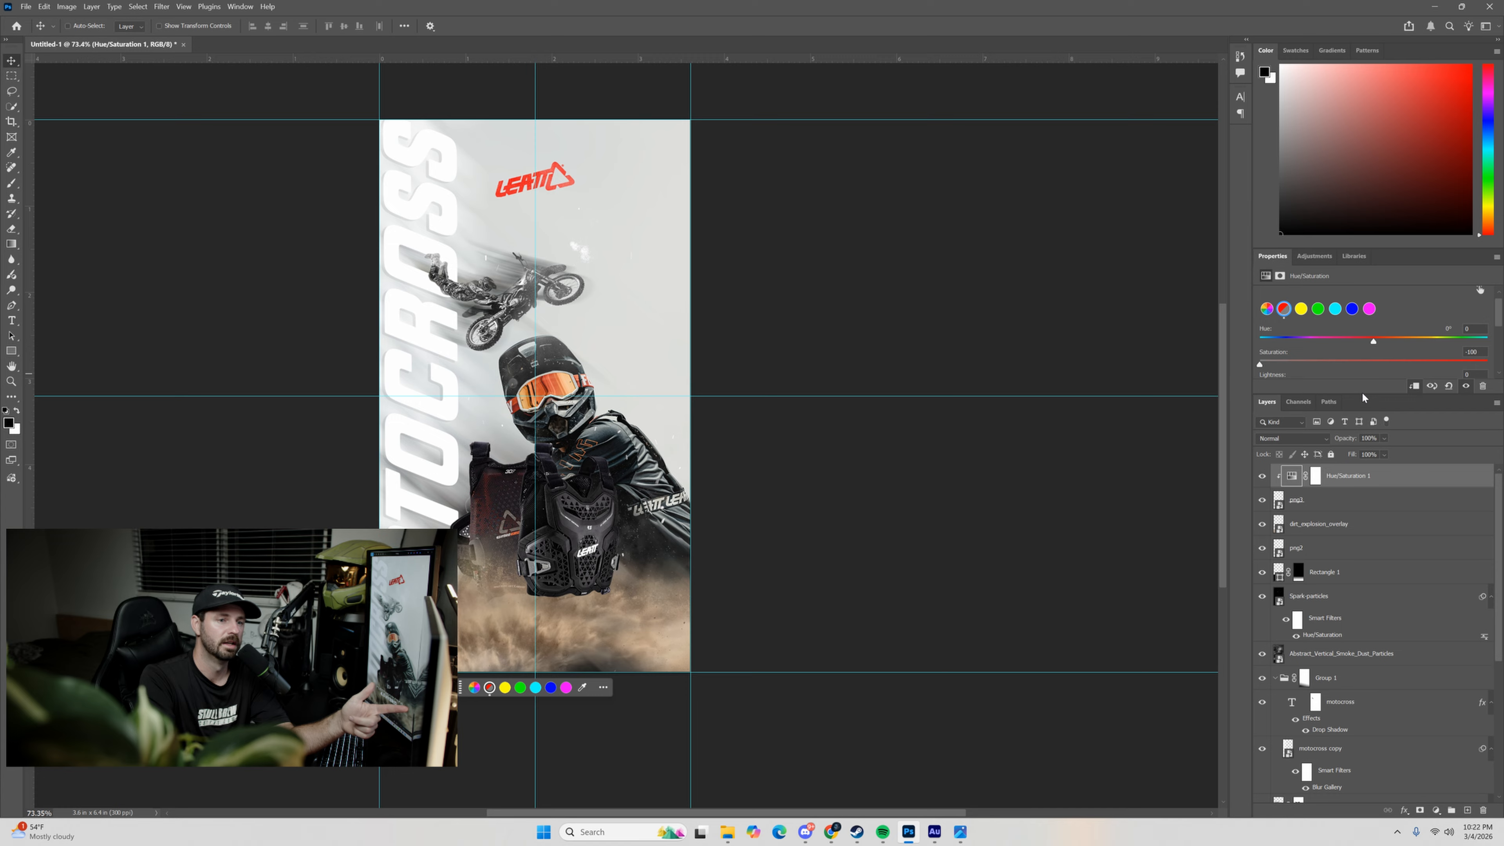
pyautogui.moveTo(1361, 394); pyautogui.dragTo(1360, 441)
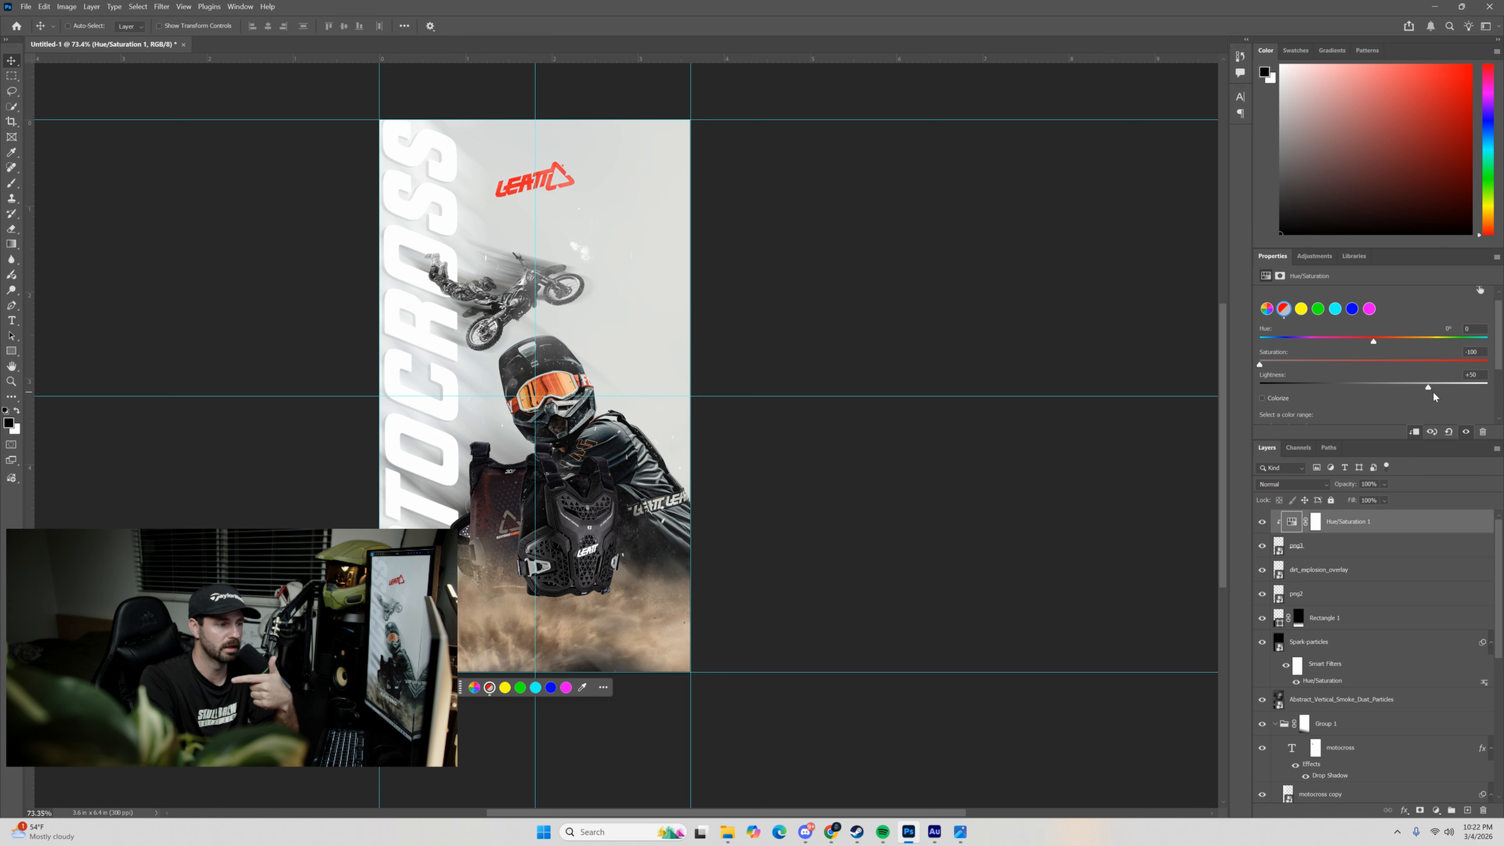
pyautogui.moveTo(1433, 393); pyautogui.dragTo(1468, 394)
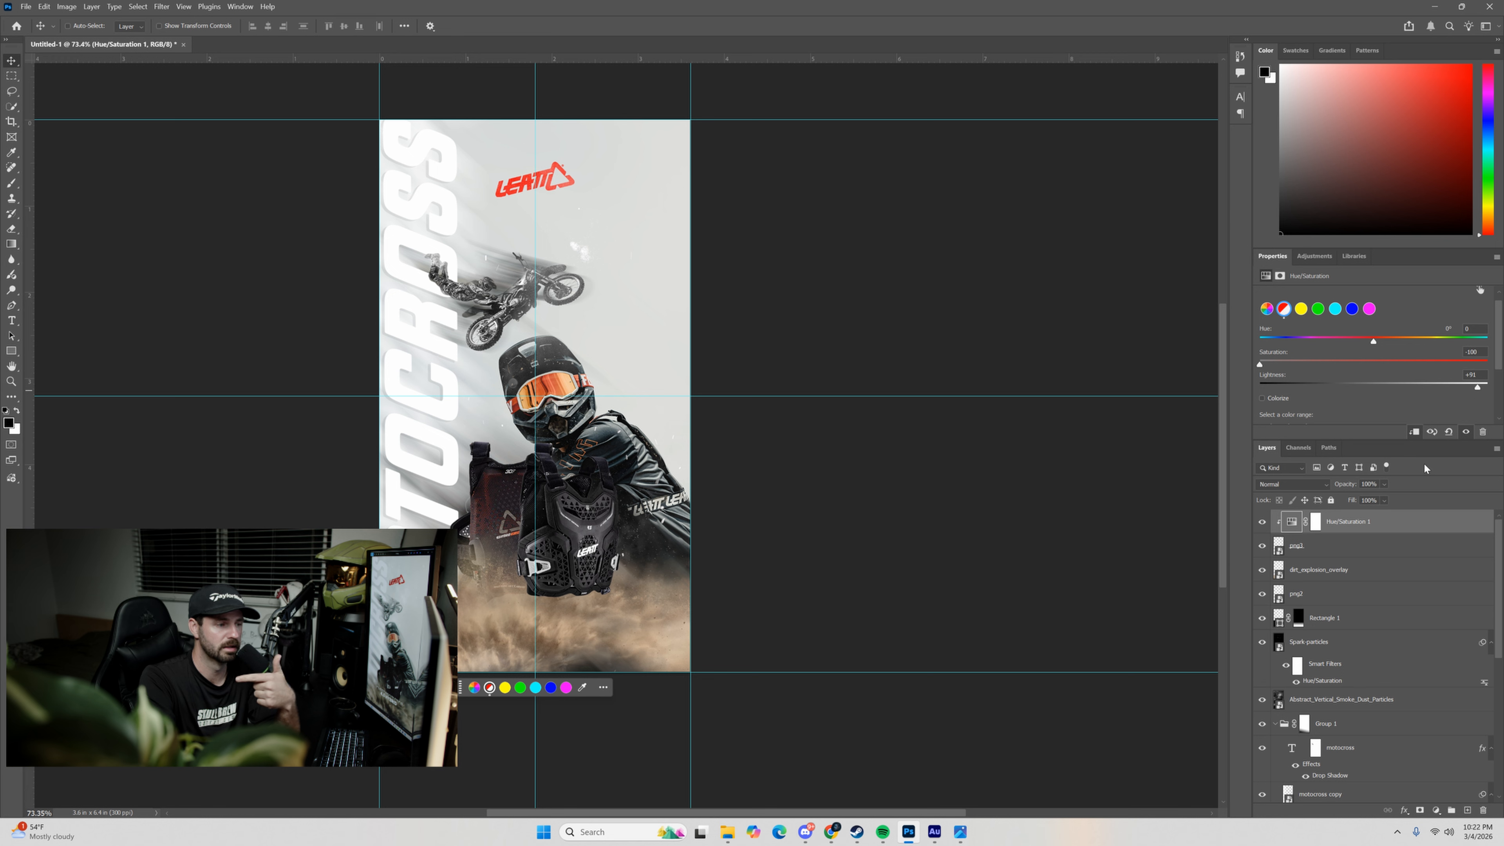
# Paint black on the Hue/Saturation mask over the front protector's central area, using a 95 px brush at 65% hardness.
pyautogui.click(1315, 524)
pyautogui.click(13, 184)
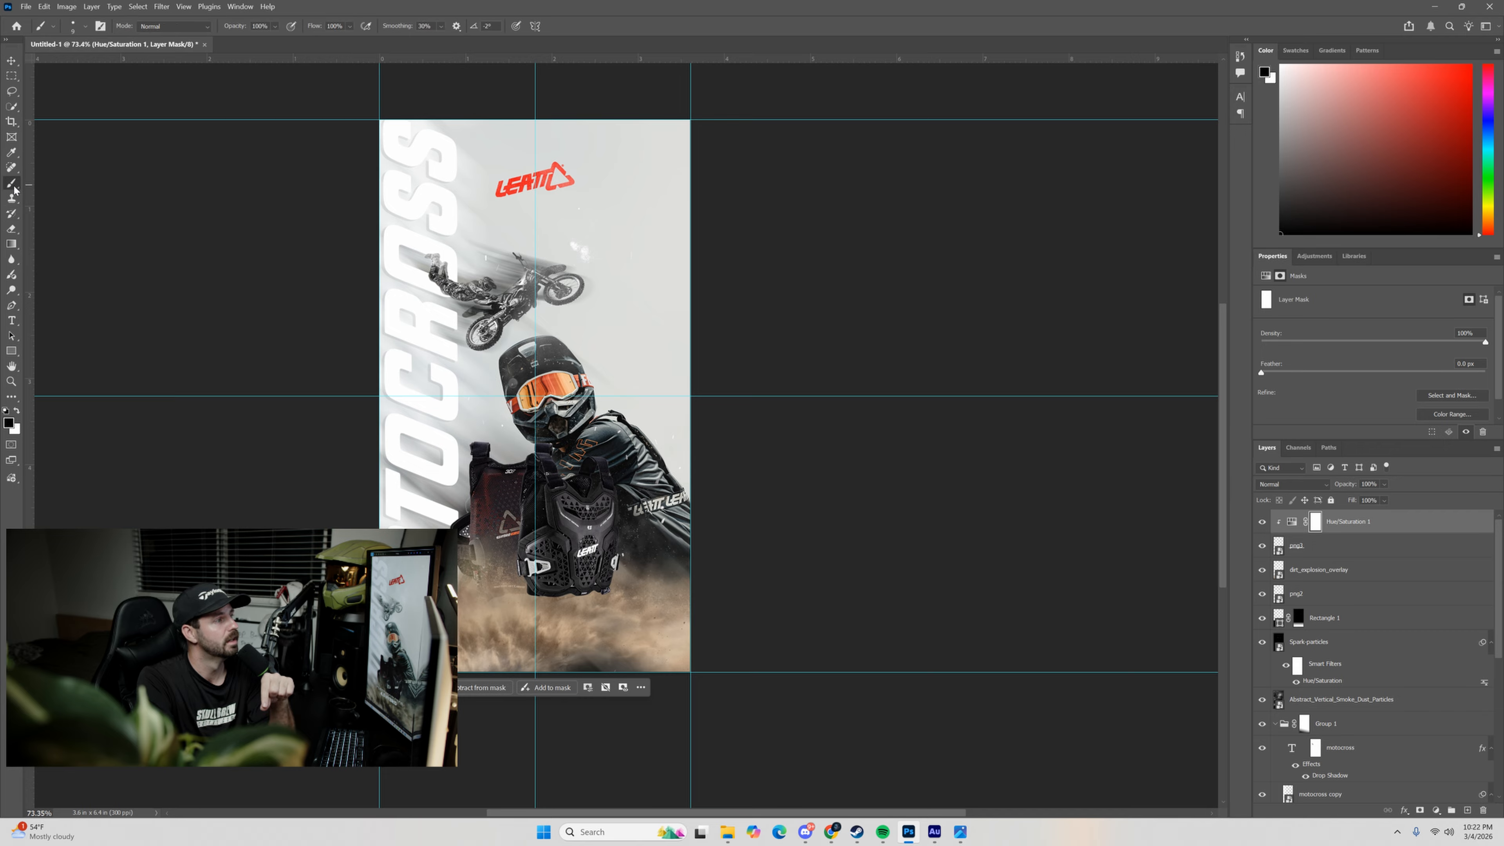
pyautogui.click(73, 26)
pyautogui.moveTo(73, 64)
pyautogui.mouseDown()
pyautogui.moveTo(134, 94)
pyautogui.moveTo(114, 93)
pyautogui.mouseUp()
pyautogui.click(90, 67)
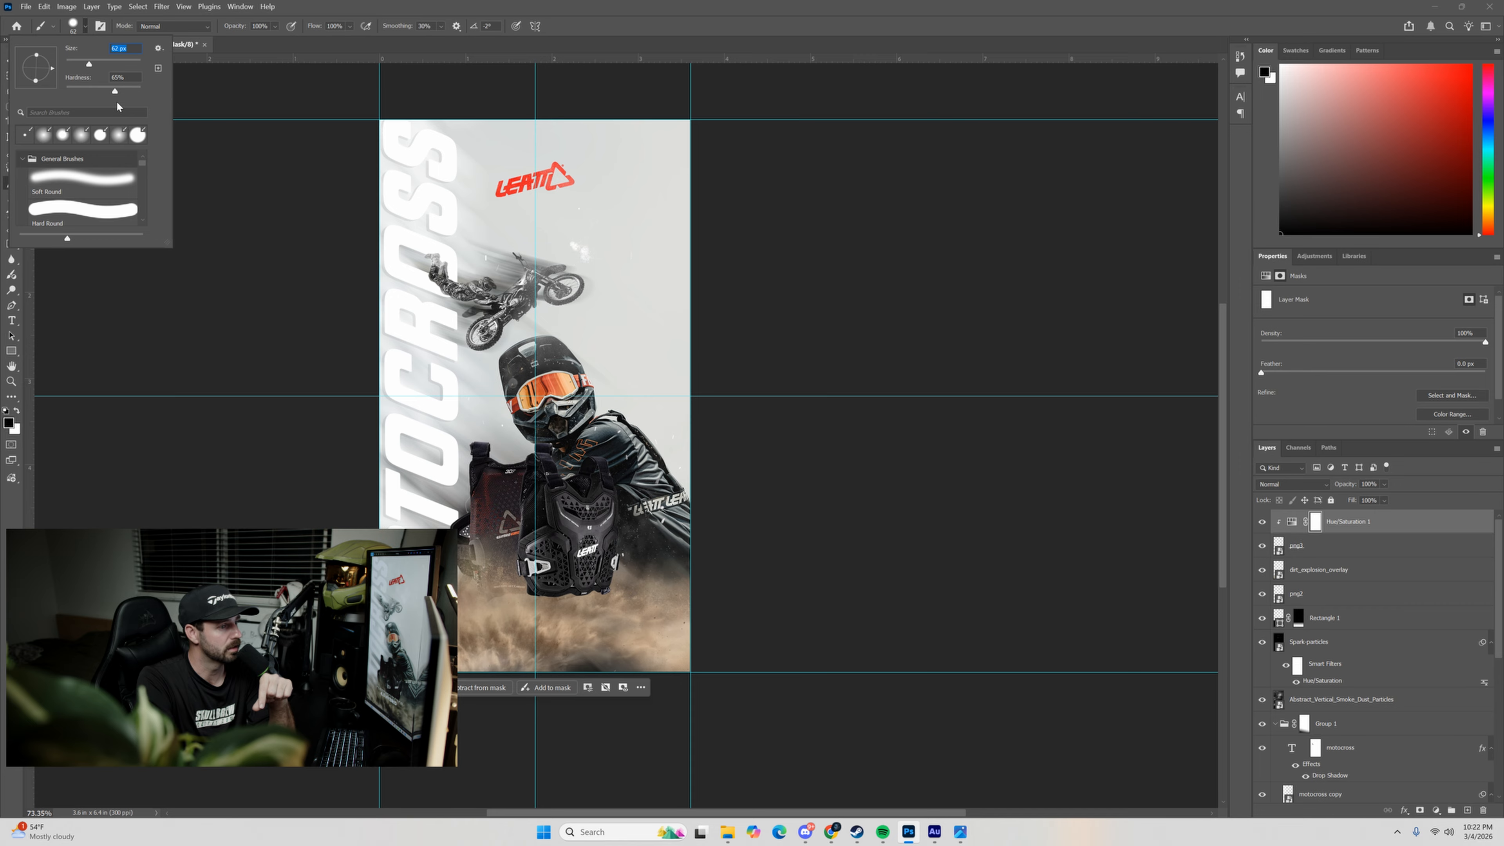
pyautogui.write('95')
pyautogui.click(16, 410)
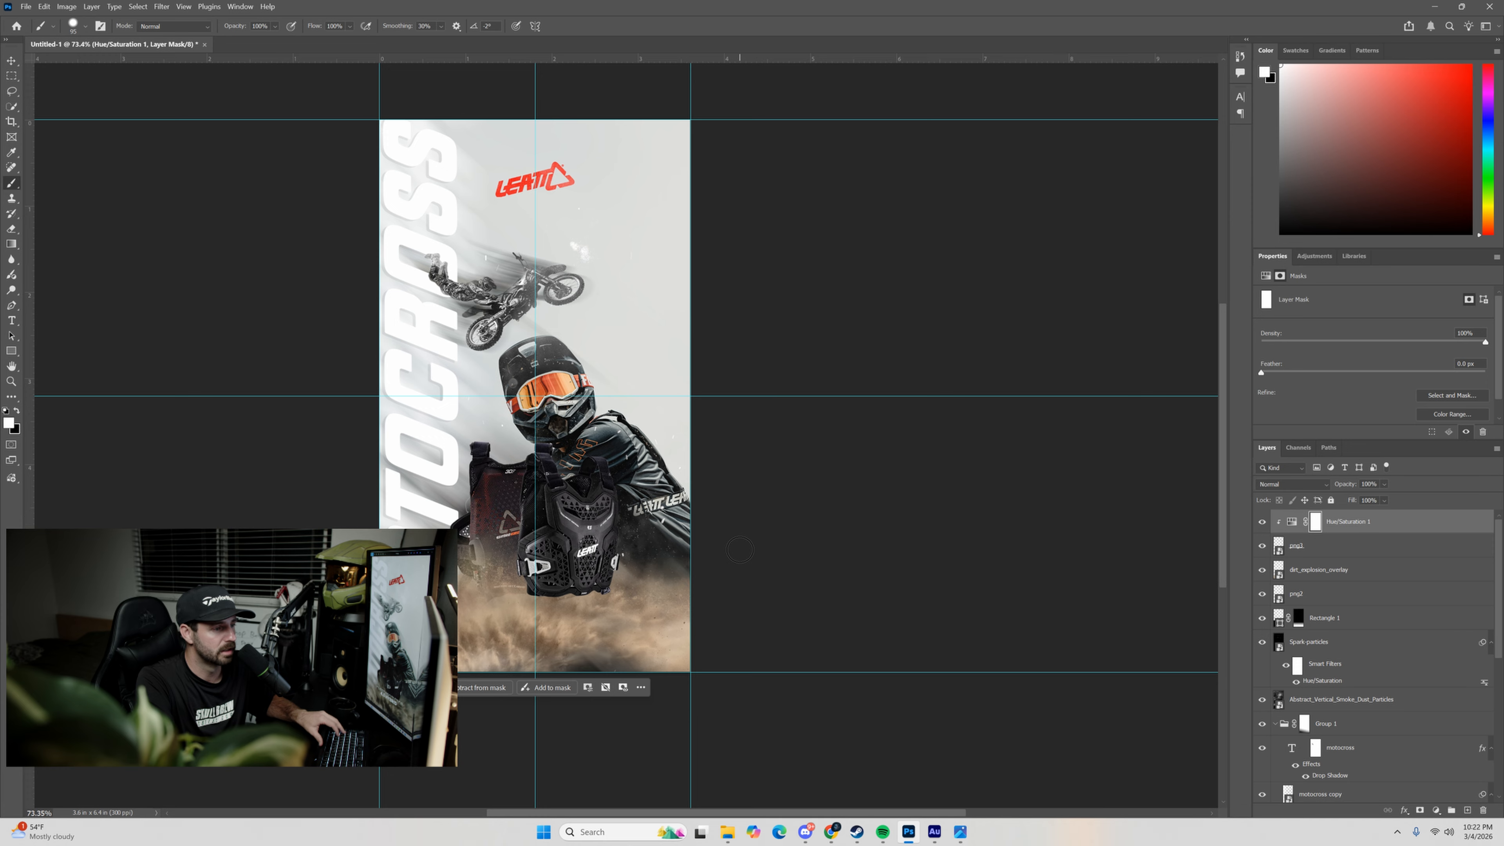
pyautogui.click(16, 411)
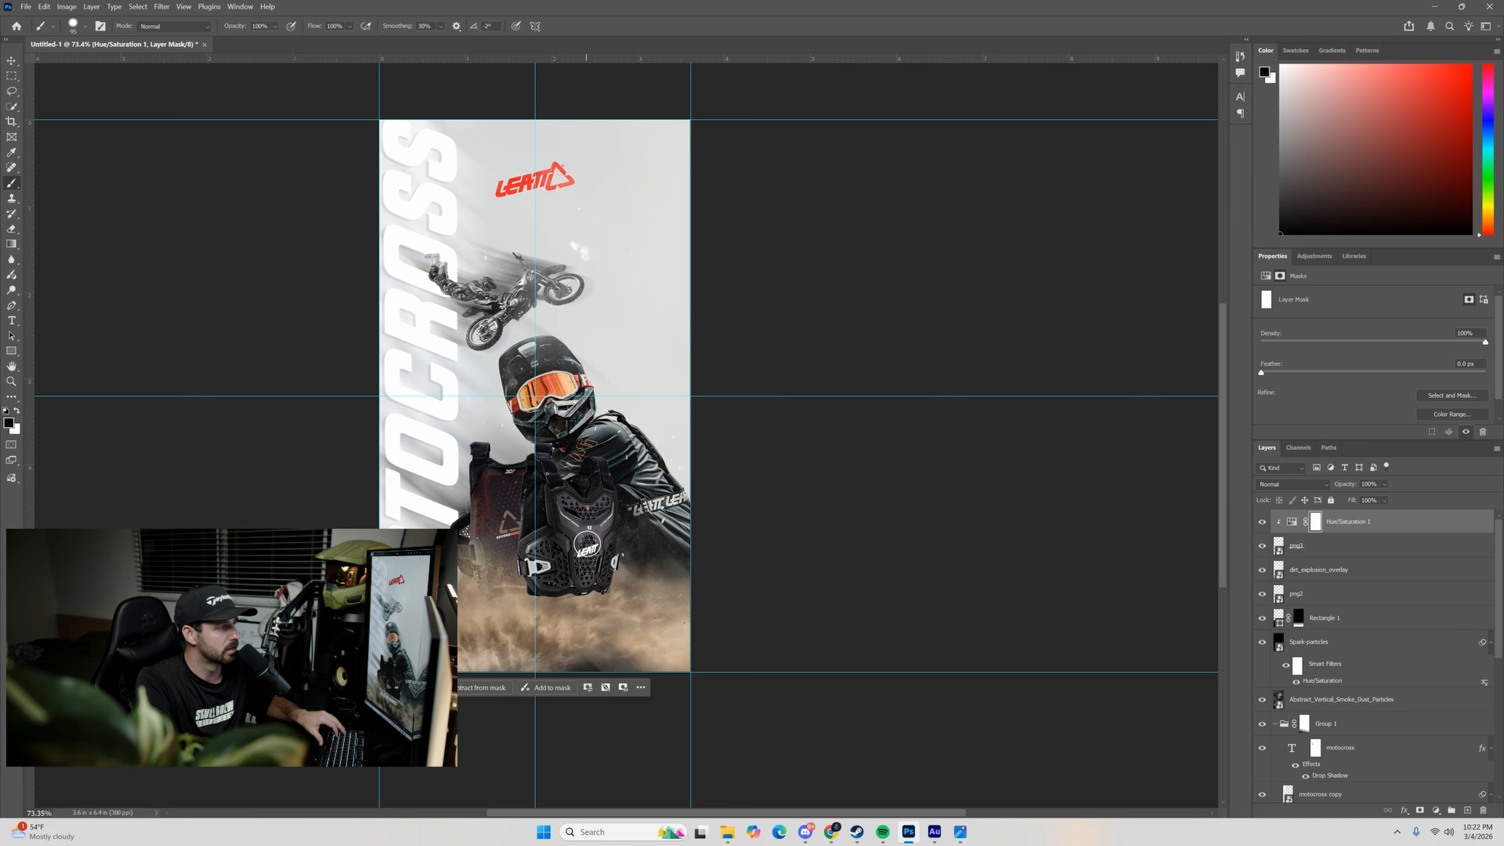
pyautogui.moveTo(573, 517); pyautogui.dragTo(600, 526)
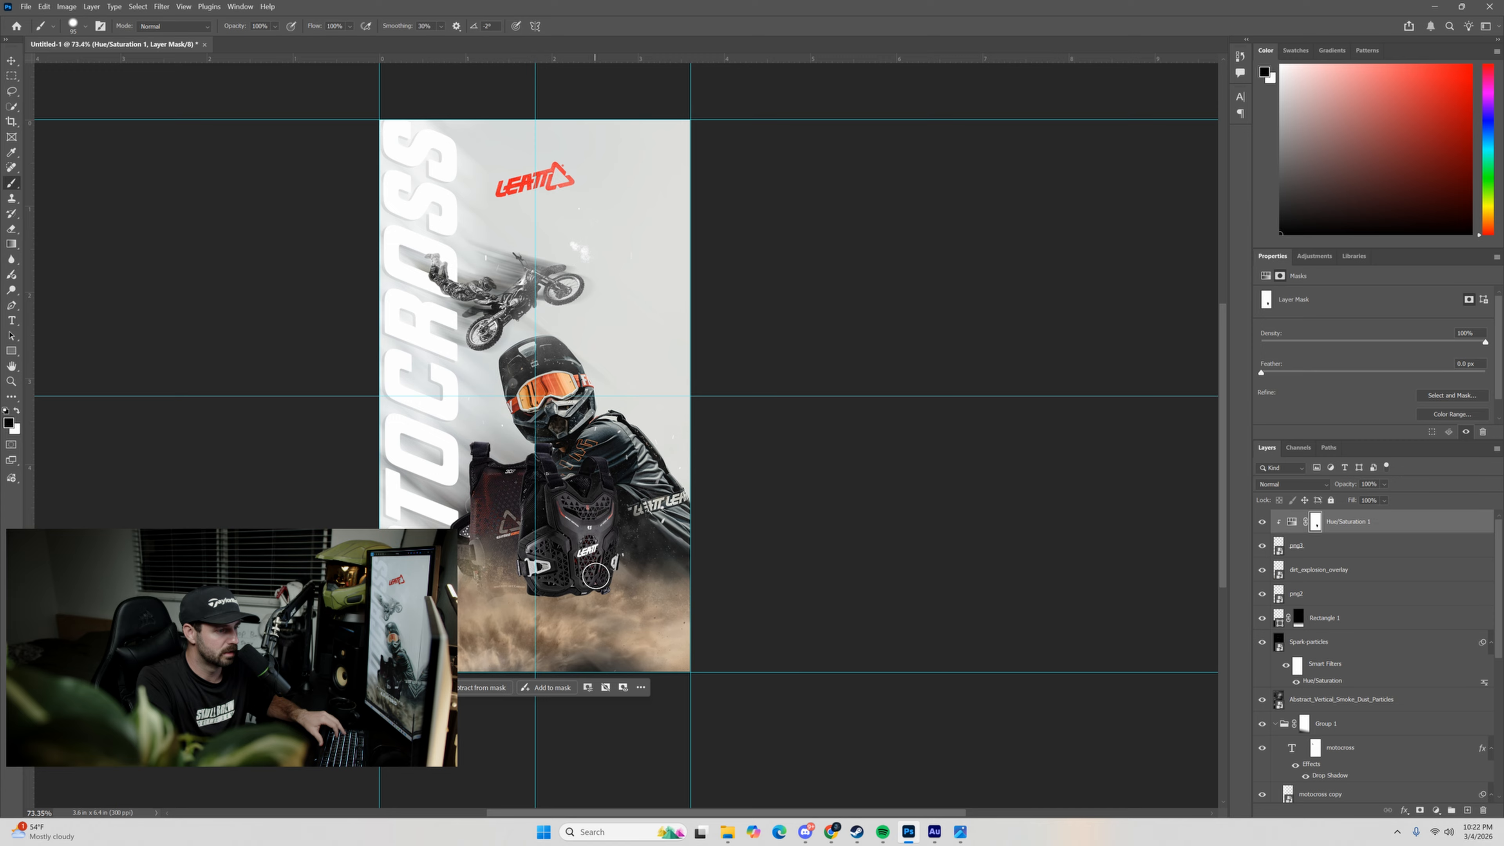
pyautogui.moveTo(599, 544)
pyautogui.mouseDown()
pyautogui.moveTo(596, 575)
pyautogui.moveTo(550, 590)
pyautogui.mouseUp()
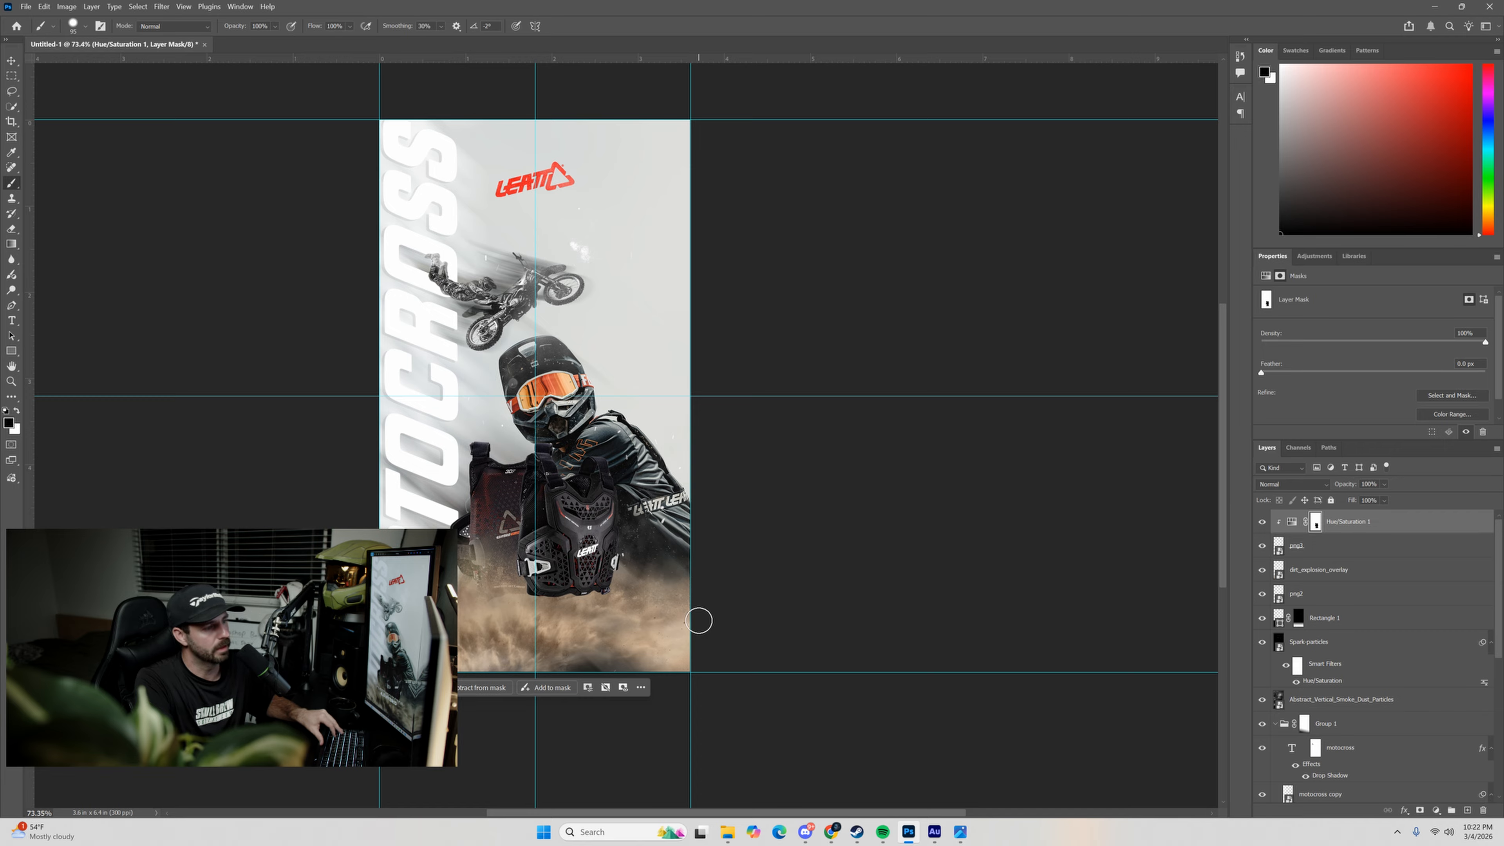
# Release the Hue/Saturation clipping mask, compare its unclipped effect on and off, and clip it back onto png3.
pyautogui.keyDown('alt'); pyautogui.click(1275, 531); pyautogui.keyUp('alt')
pyautogui.click(1261, 522)
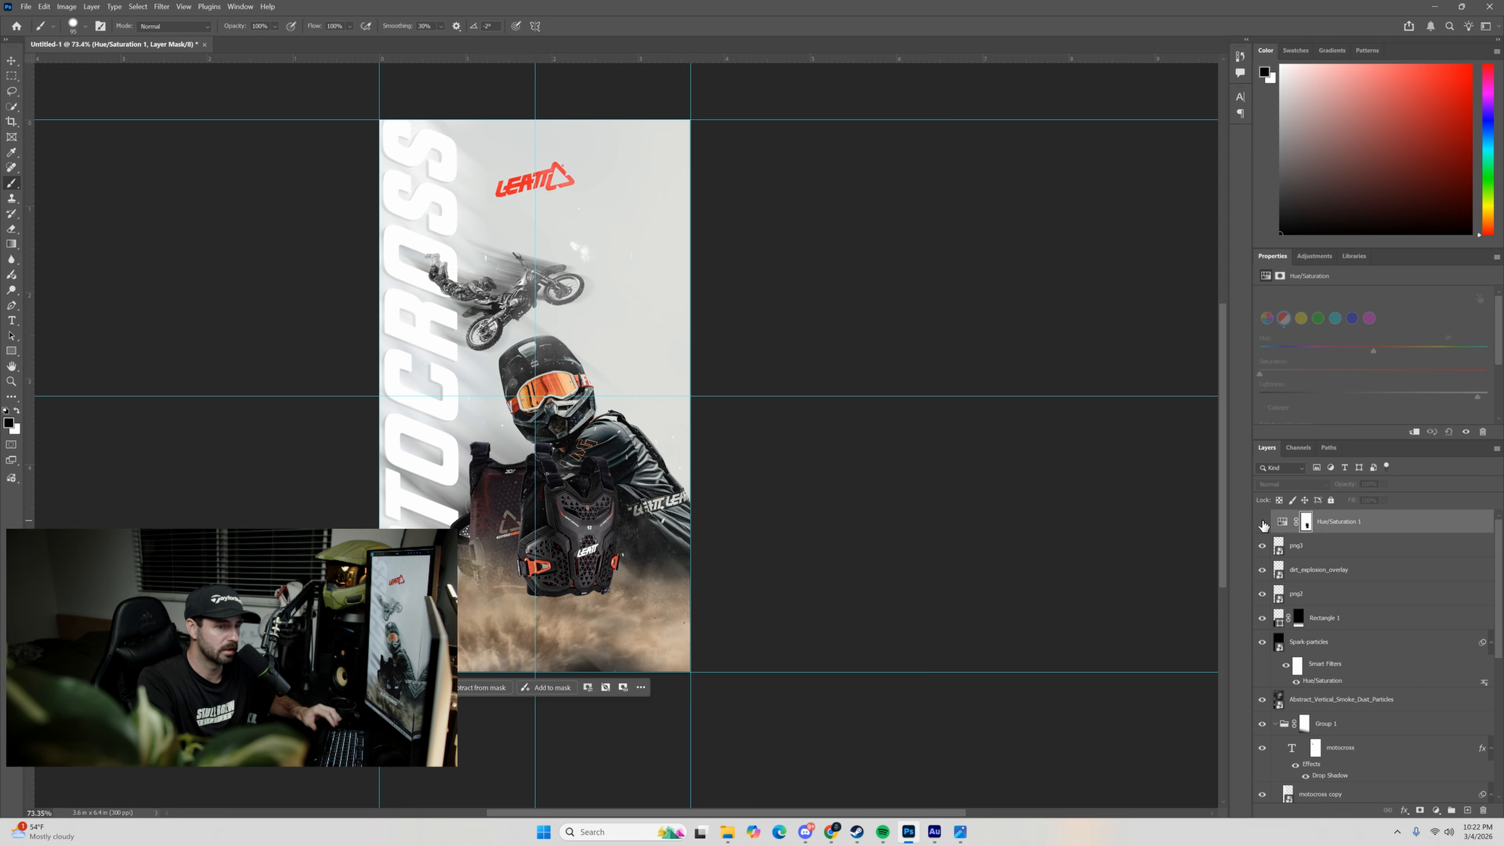
pyautogui.click(1262, 522)
pyautogui.click(1261, 523)
pyautogui.click(1262, 523)
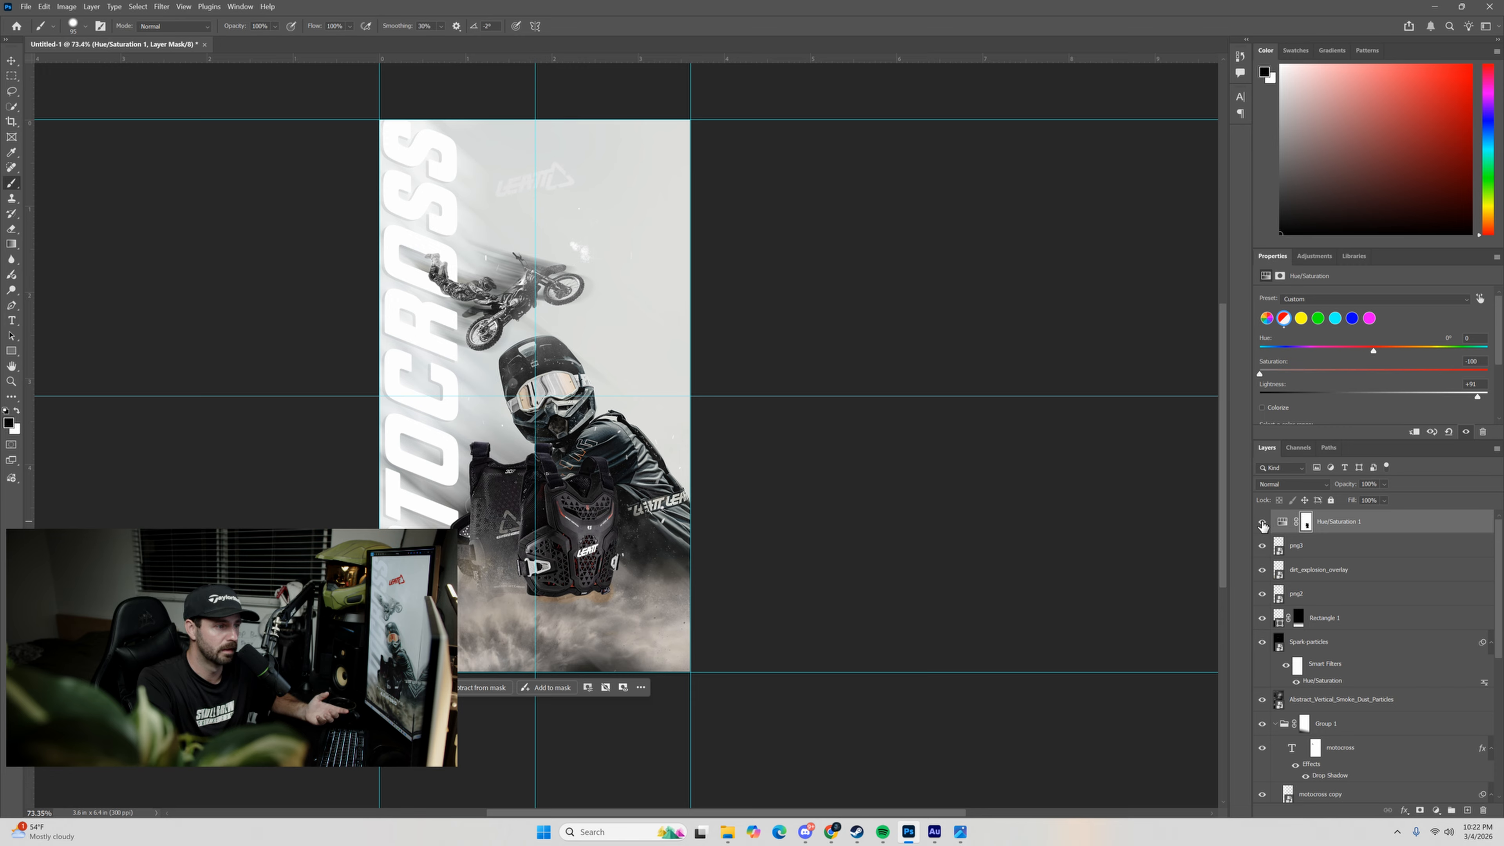
pyautogui.click(1261, 522)
pyautogui.click(1262, 523)
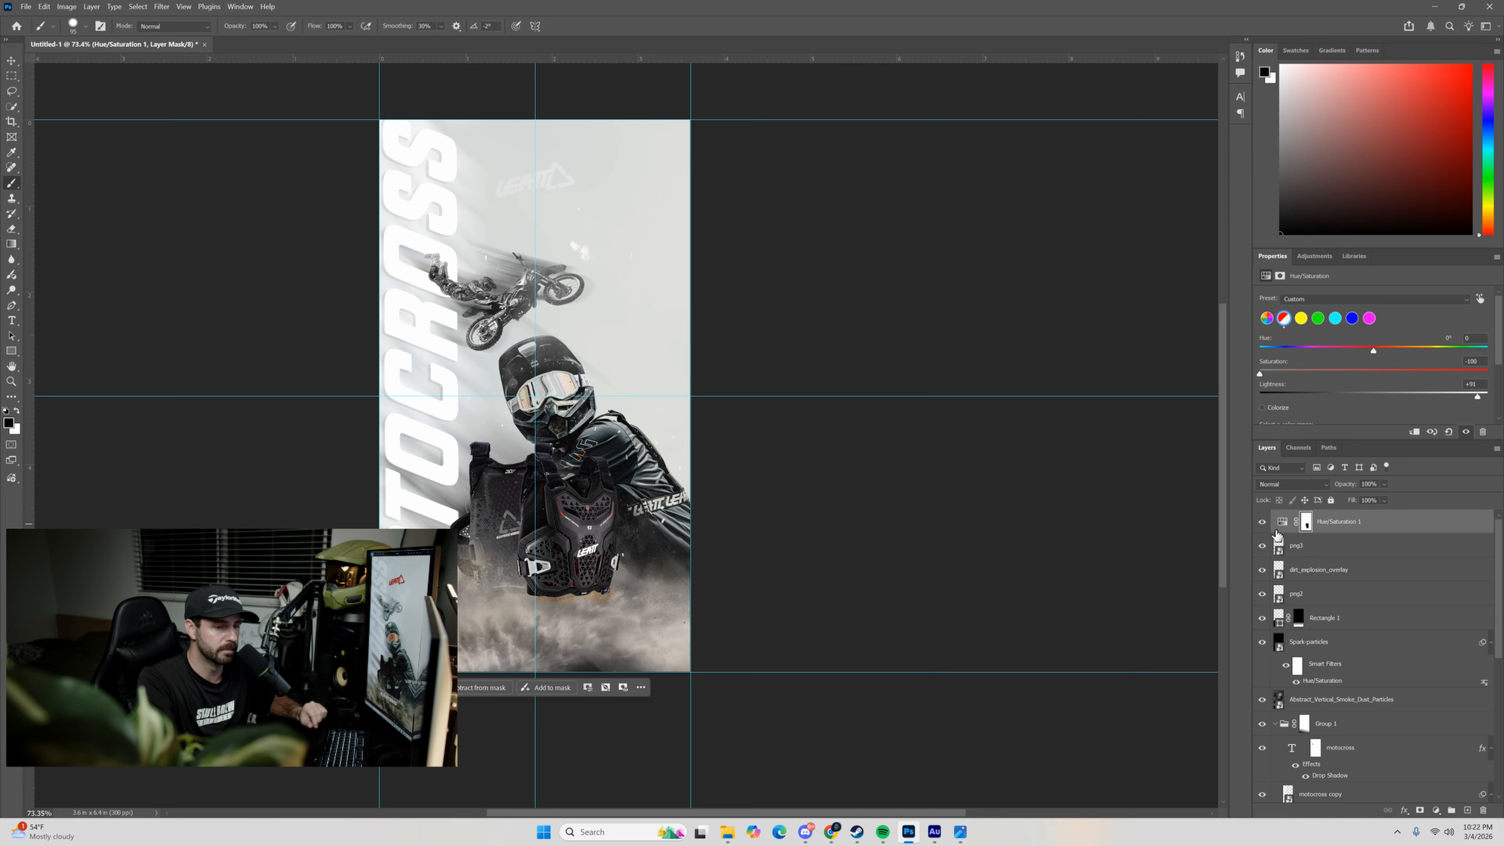
pyautogui.click(1262, 522)
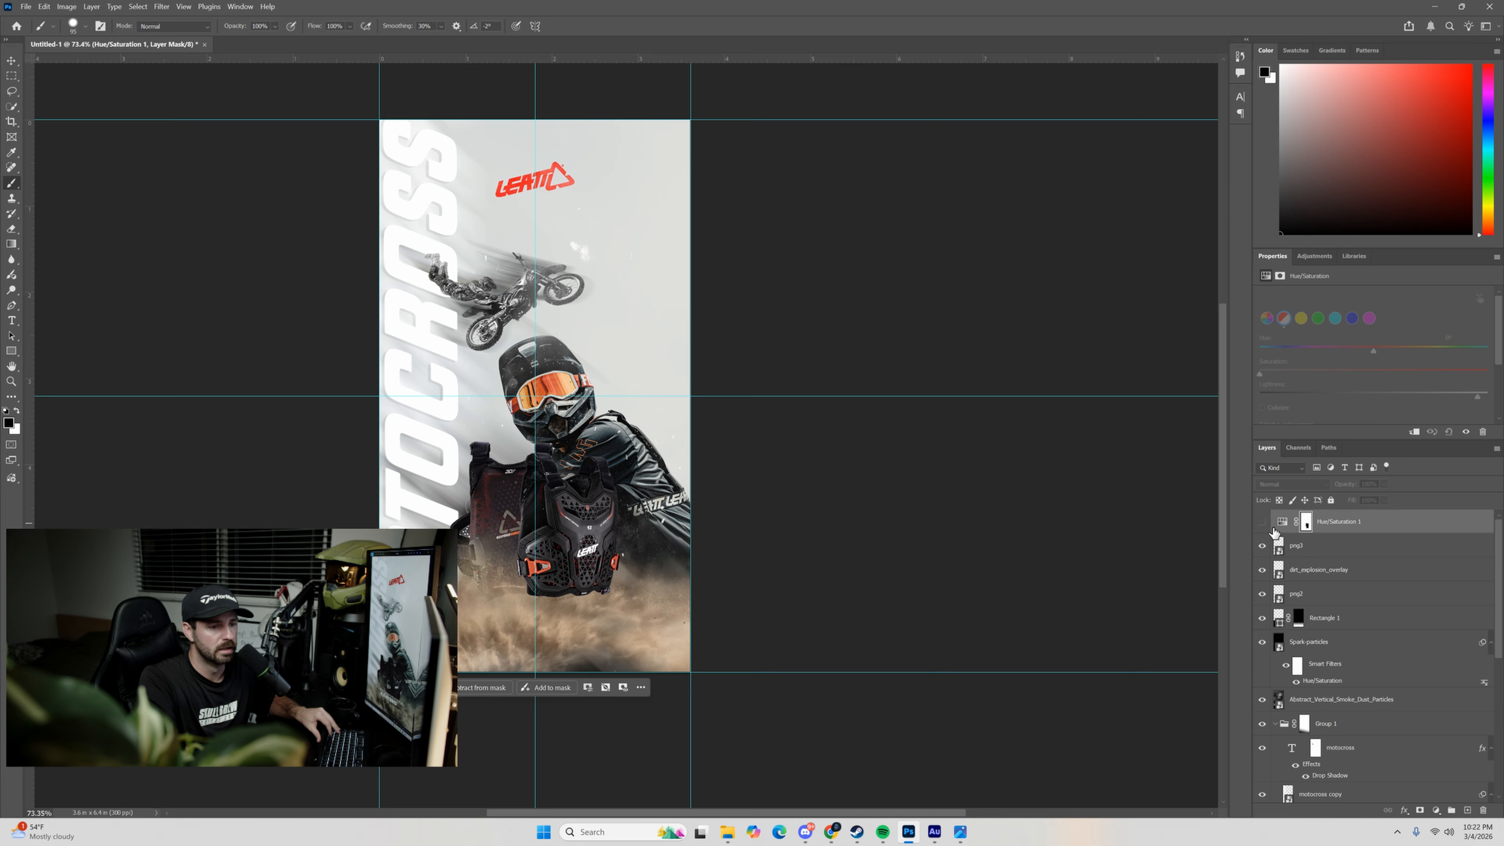
pyautogui.click(1280, 524)
pyautogui.click(1262, 523)
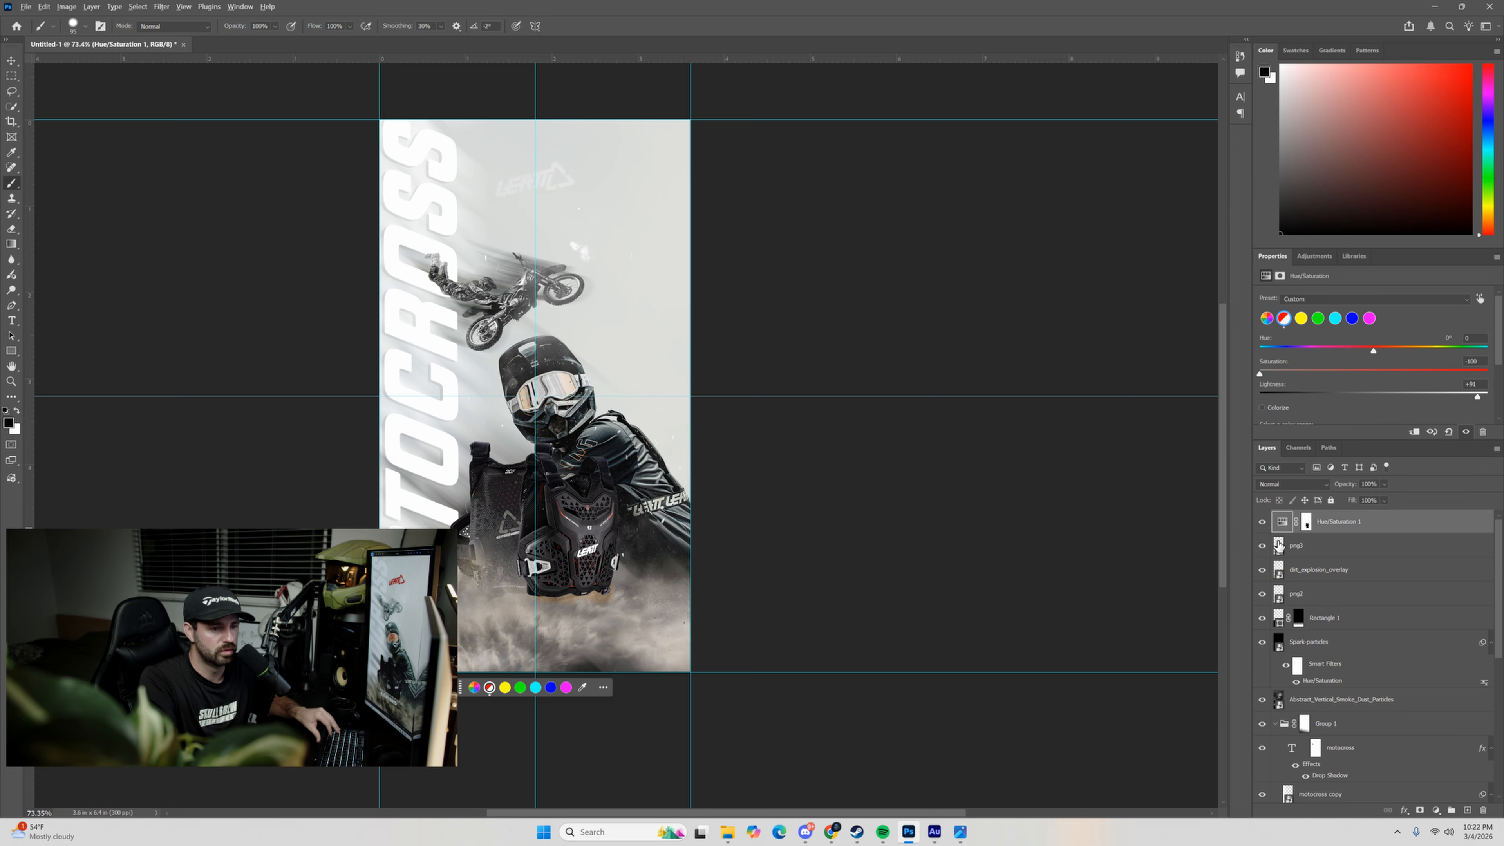
pyautogui.keyDown('alt'); pyautogui.click(1279, 534); pyautogui.keyUp('alt')
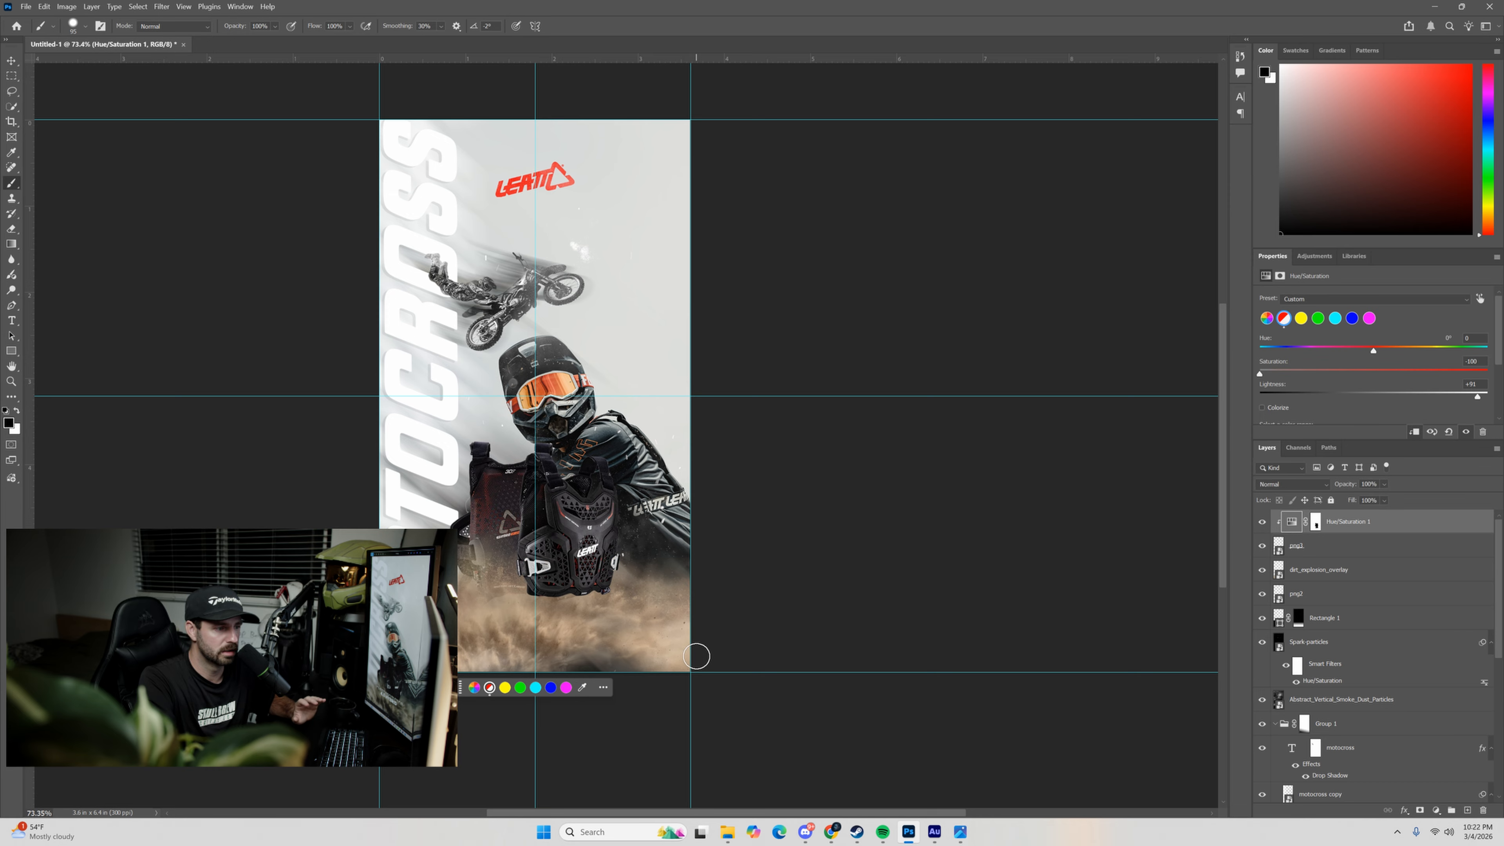
# Add a Selective Color adjustment layer at the top of the layer stack, above the clipped Hue/Saturation.
pyautogui.press('v')
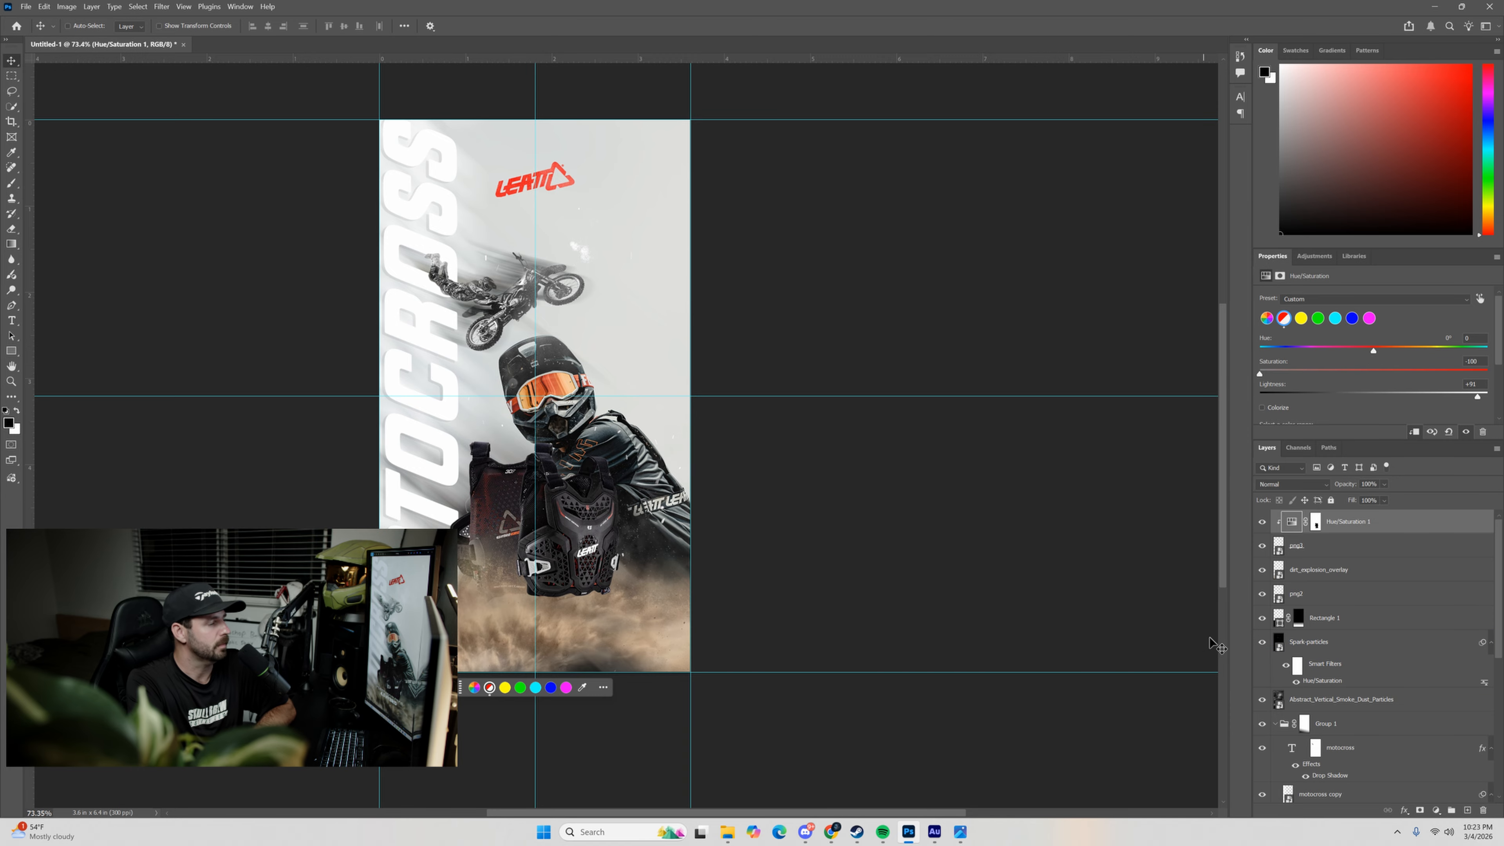
pyautogui.click(1319, 642)
pyautogui.click(1305, 579)
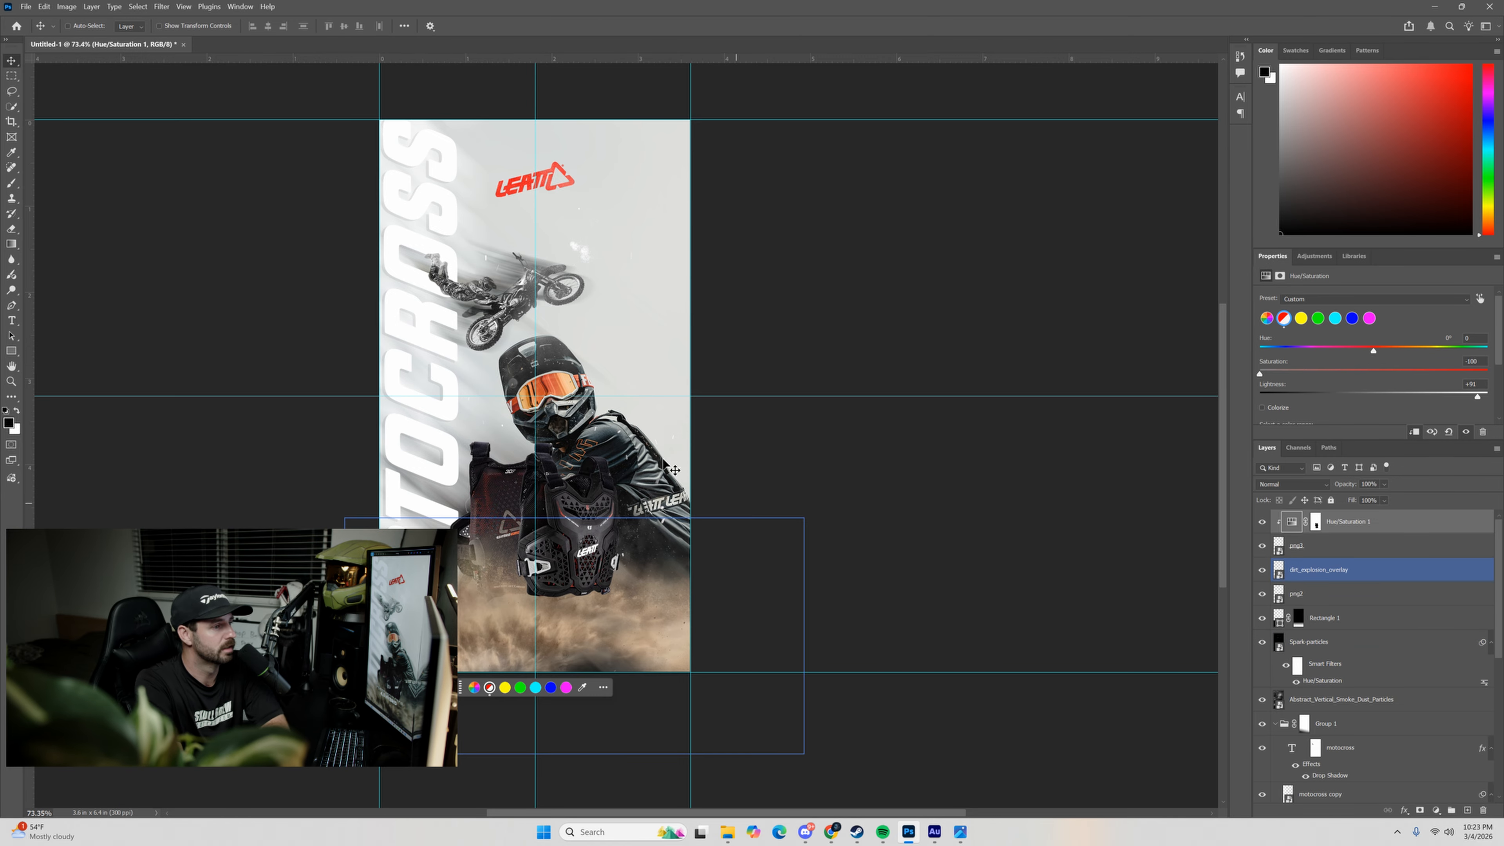
pyautogui.click(1377, 636)
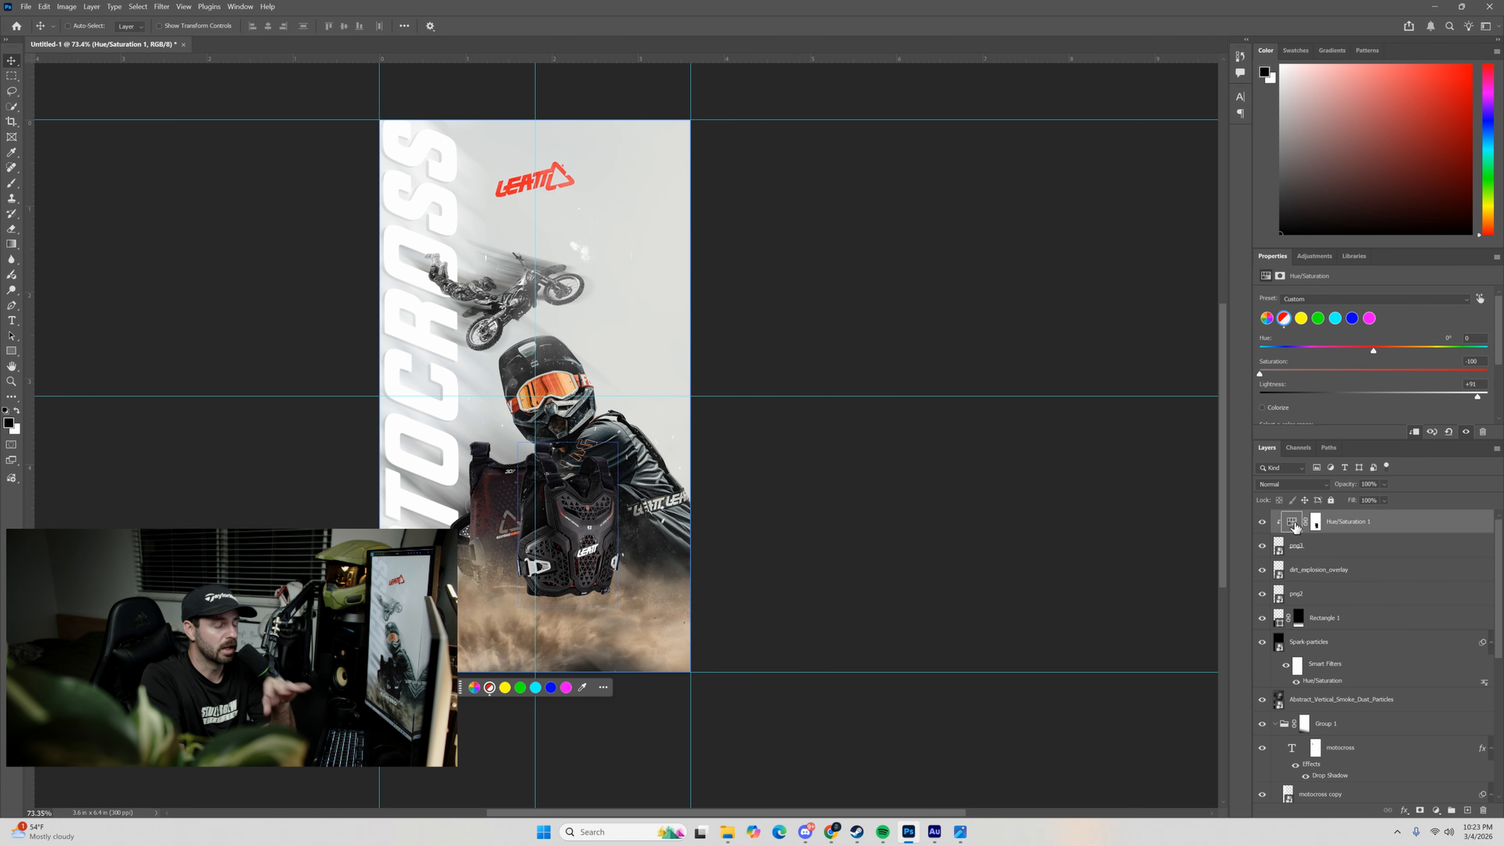
pyautogui.click(1435, 810)
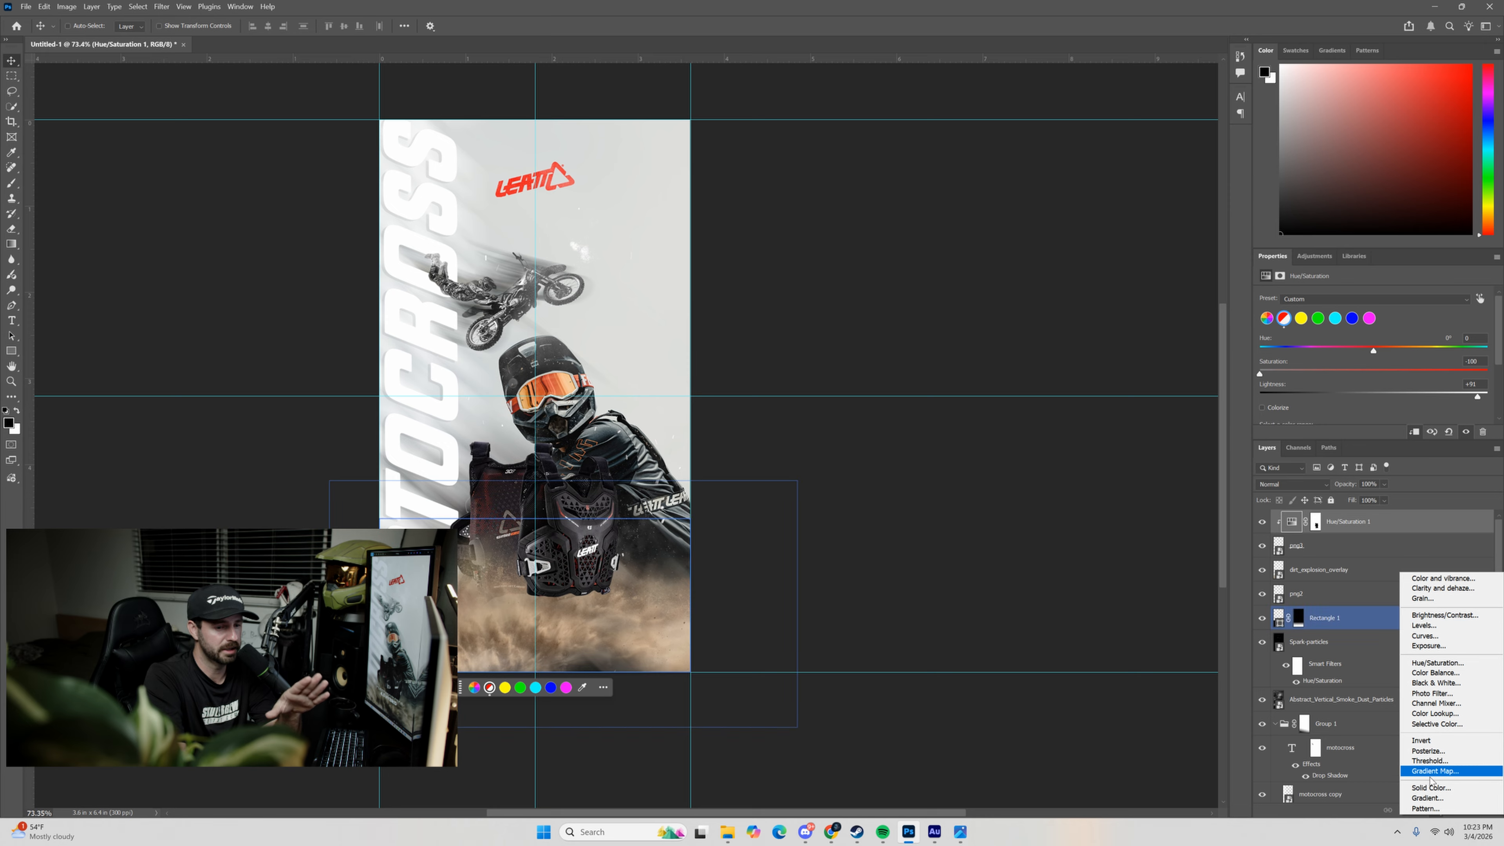
pyautogui.press('Escape')
pyautogui.click(1436, 811)
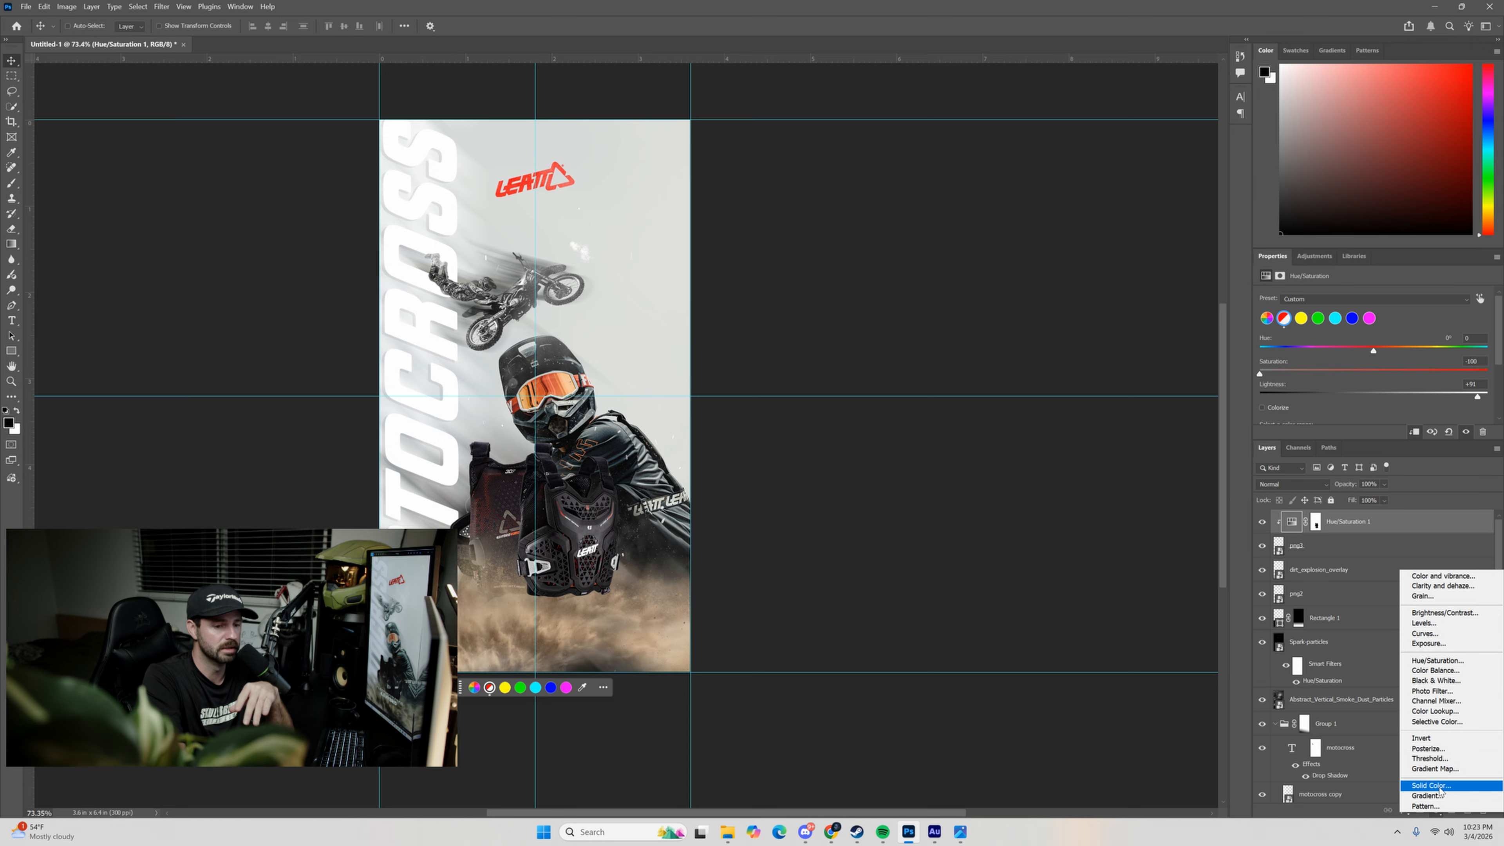
pyautogui.click(1438, 723)
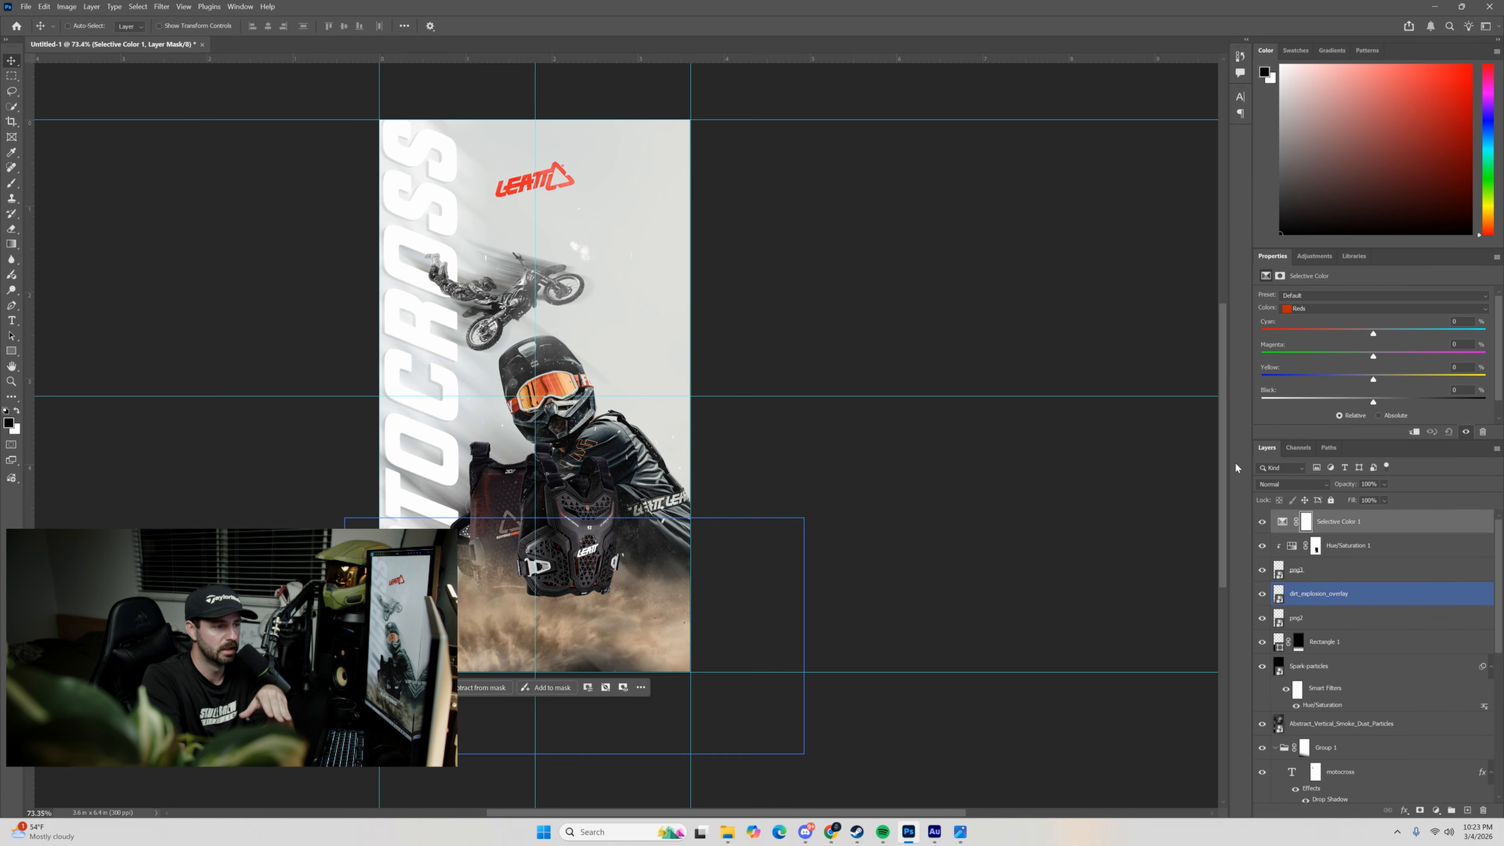
pyautogui.click(1306, 523)
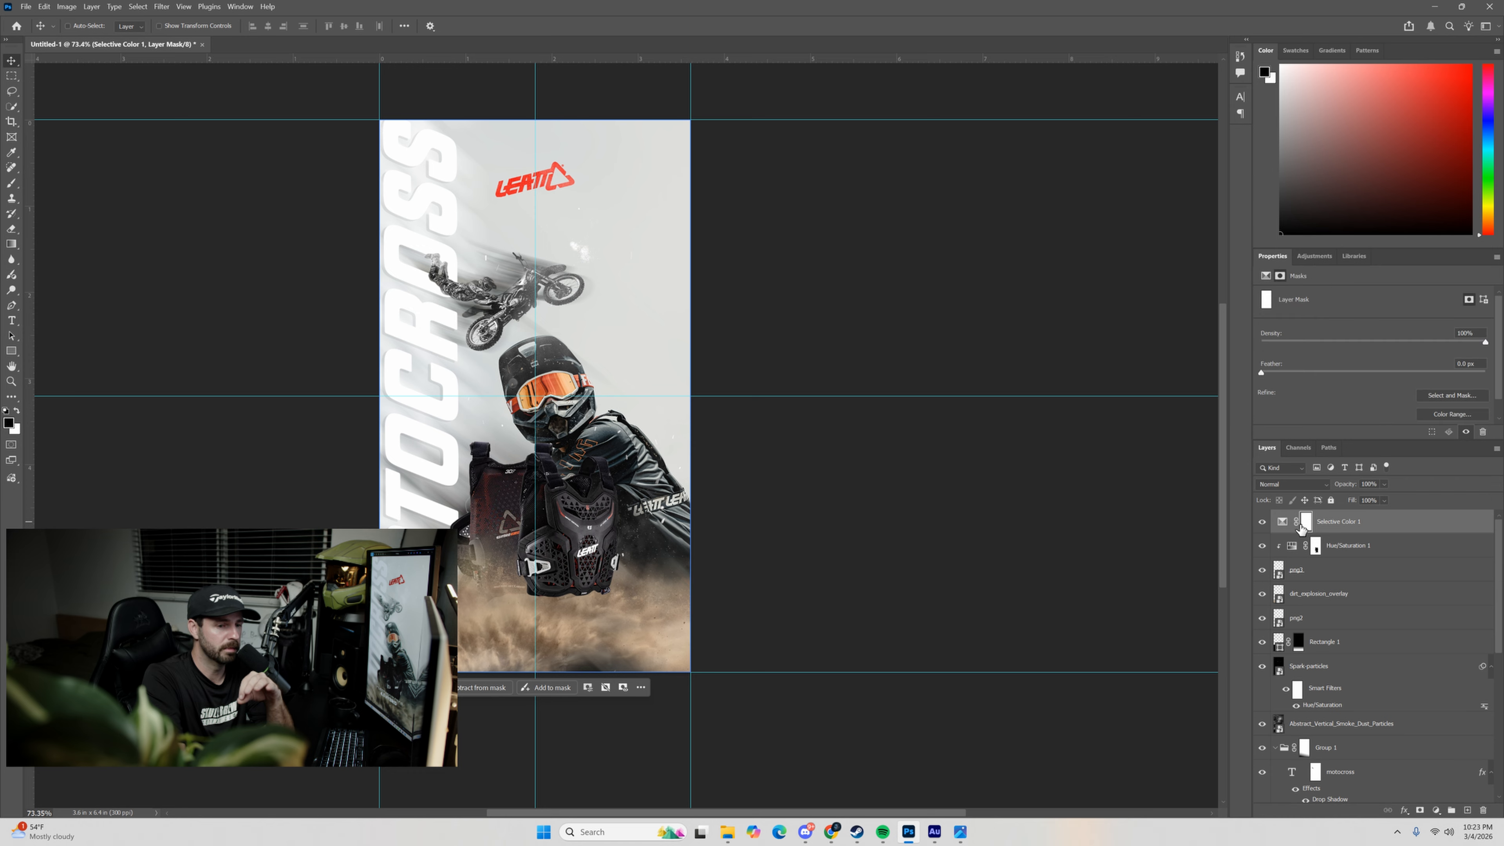
pyautogui.click(1282, 521)
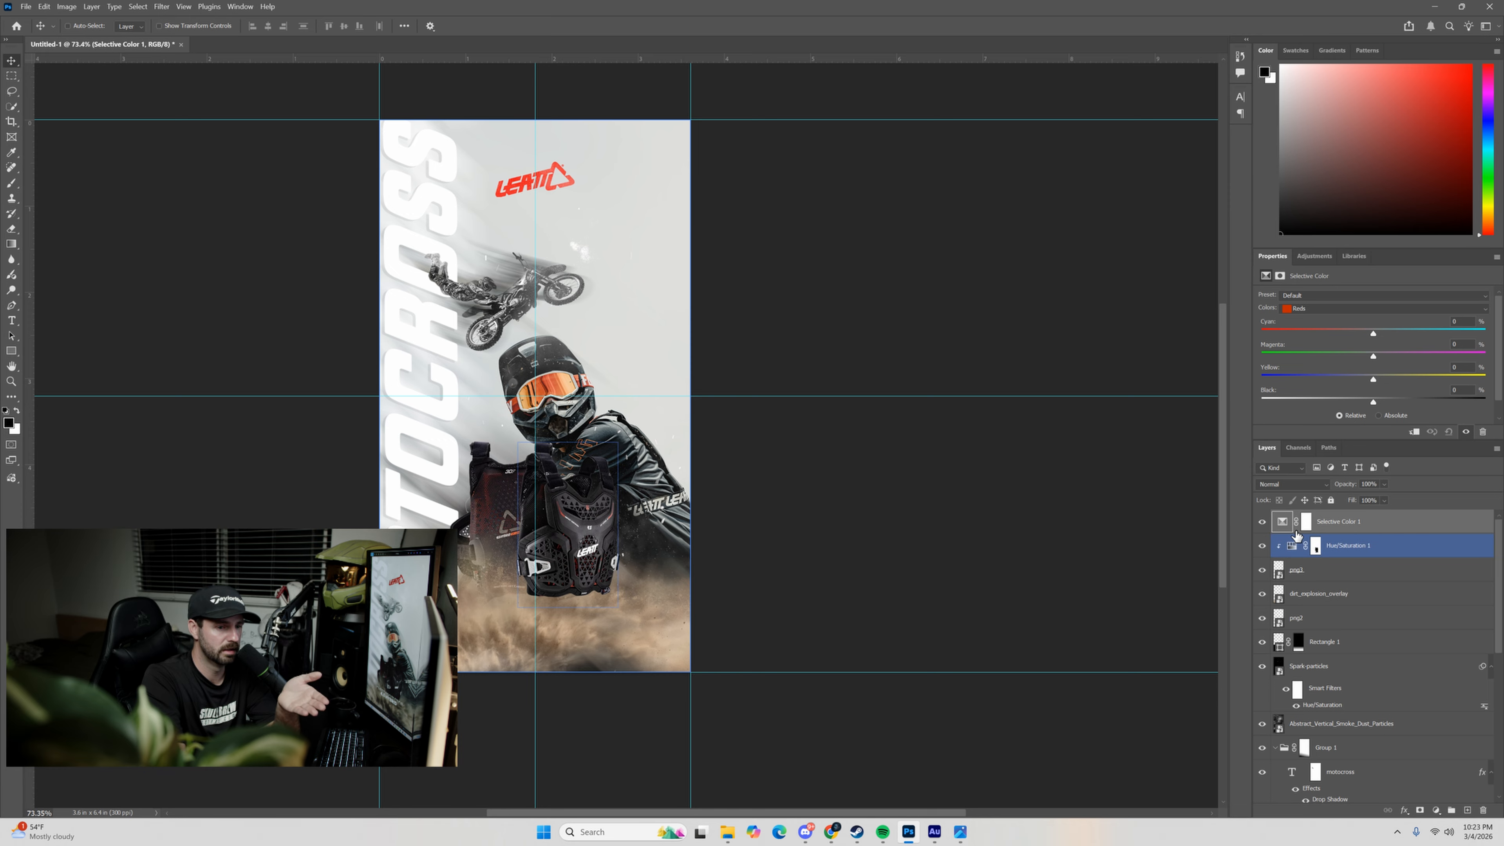
# Set the Selective Color Neutrals to Cyan +4, Magenta -4, Yellow +2 and Black +7.
pyautogui.click(1314, 310)
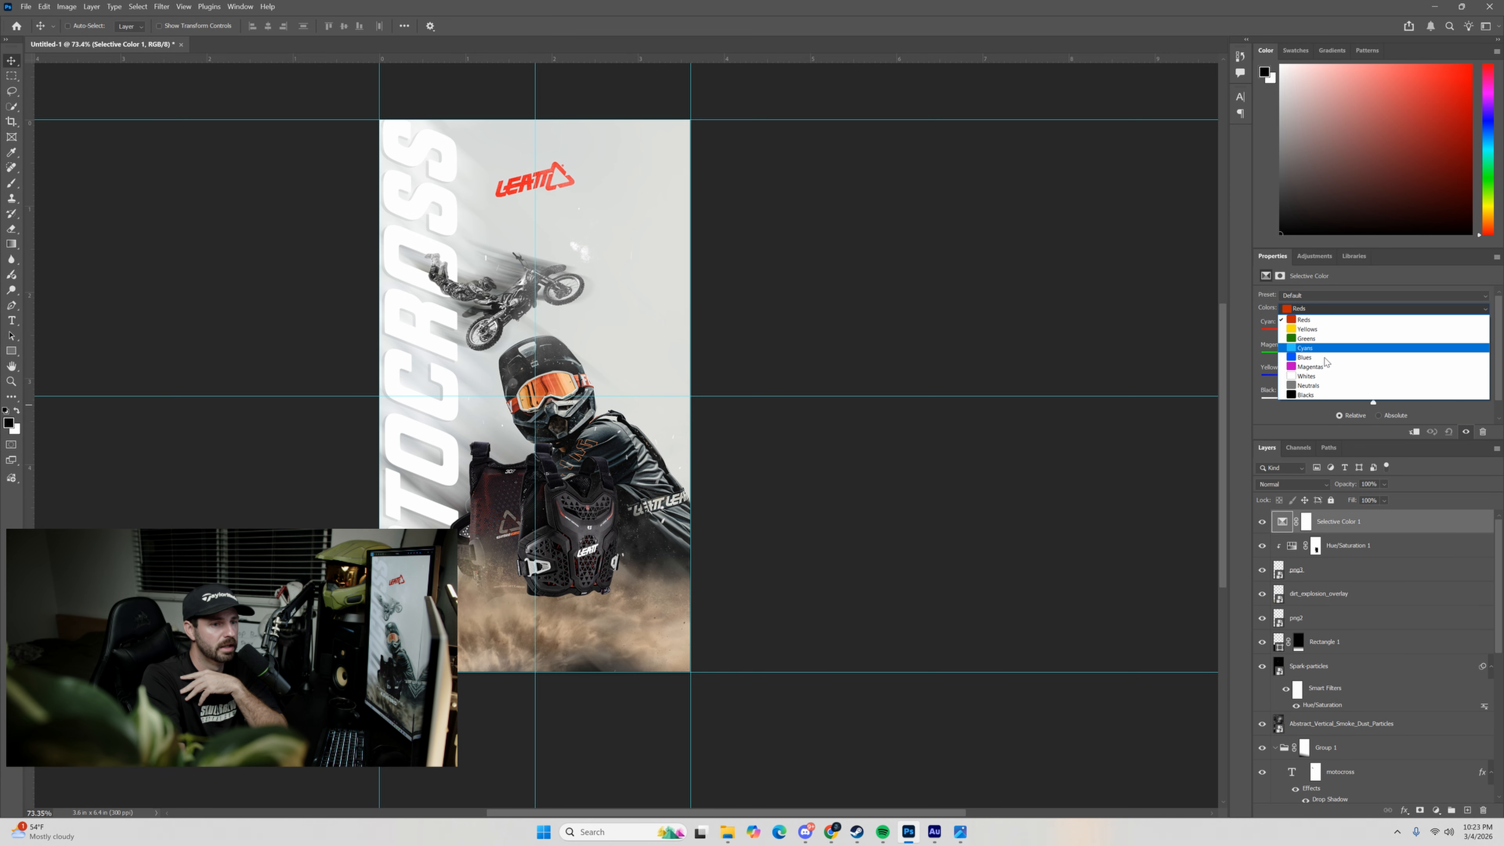
pyautogui.click(1319, 386)
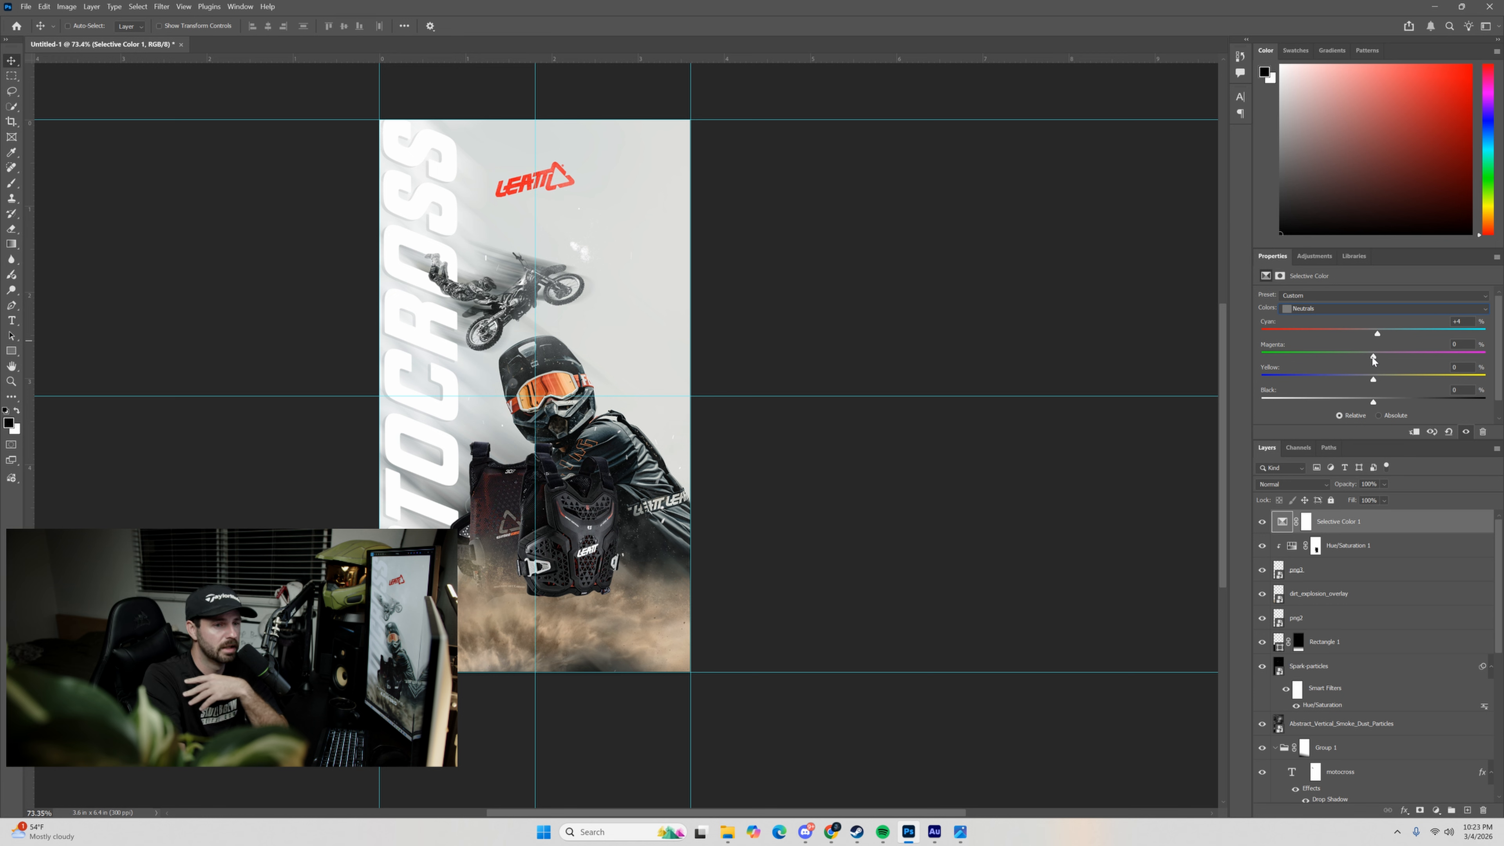
pyautogui.moveTo(1373, 356); pyautogui.dragTo(1360, 358)
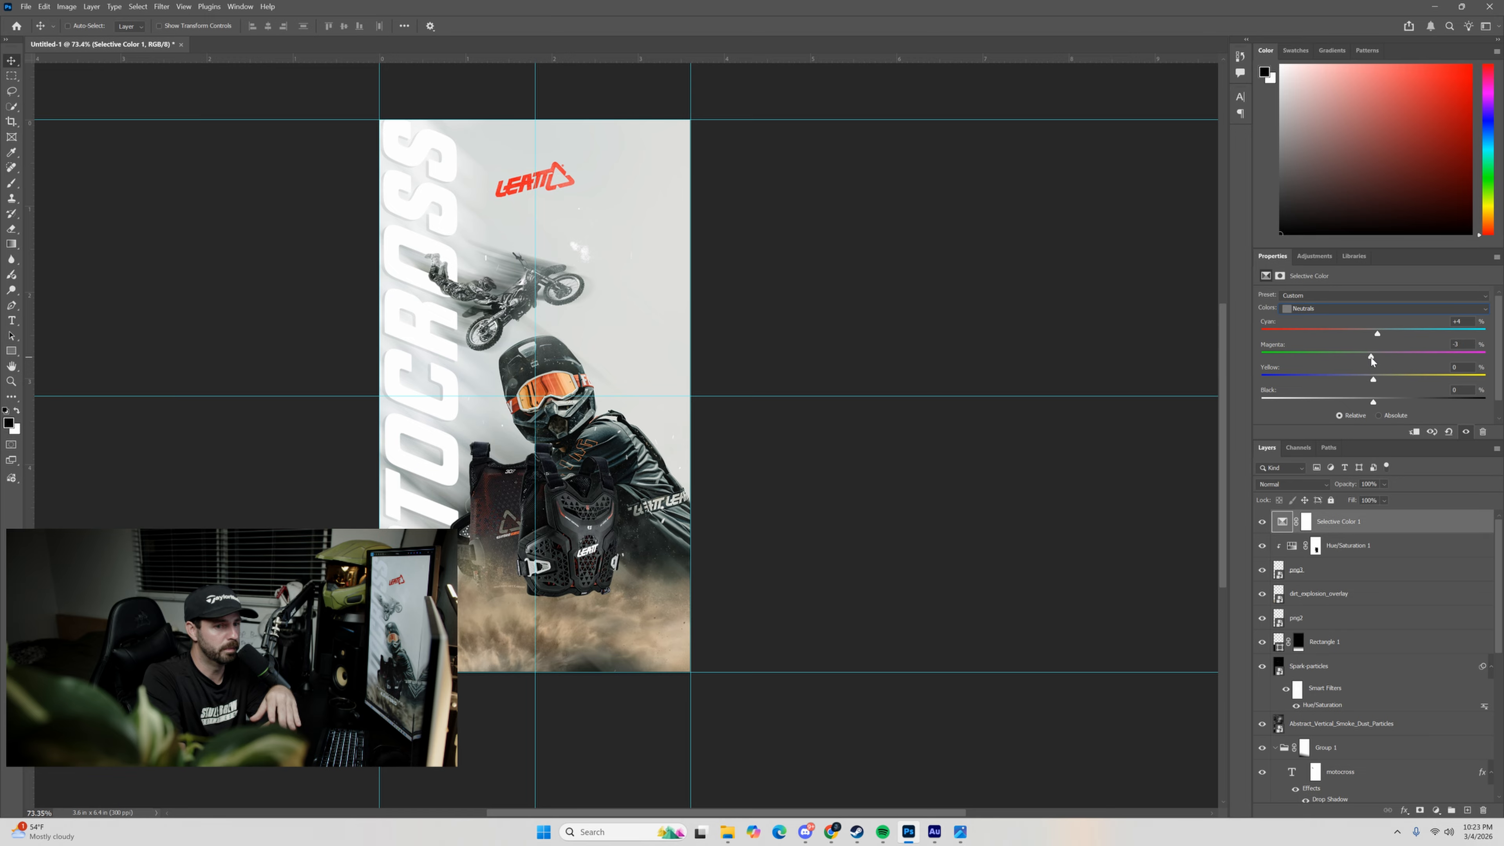
pyautogui.moveTo(1374, 379); pyautogui.dragTo(1363, 378)
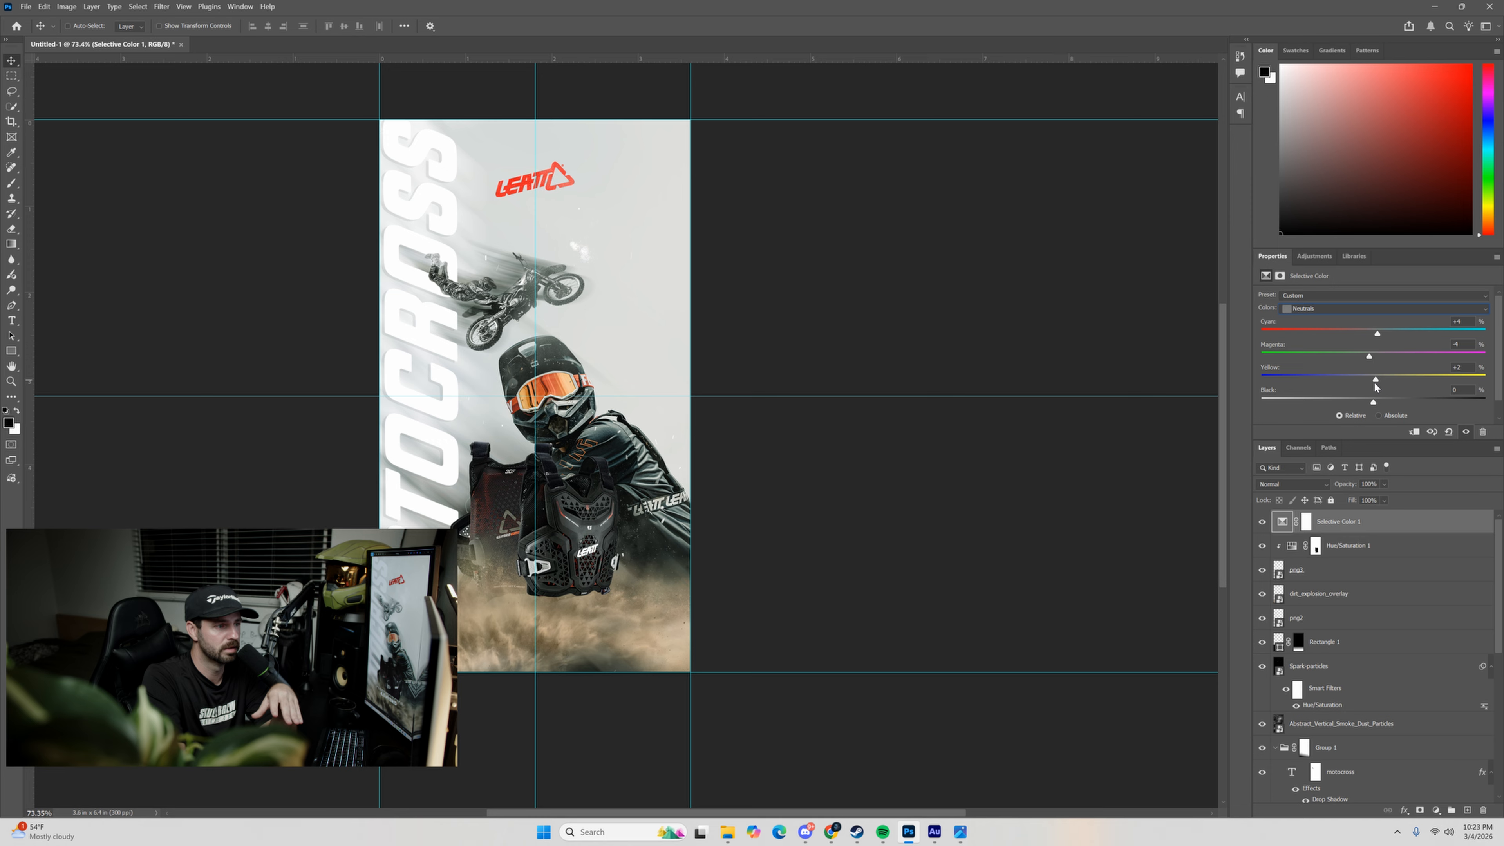
pyautogui.moveTo(1371, 401); pyautogui.dragTo(1380, 401)
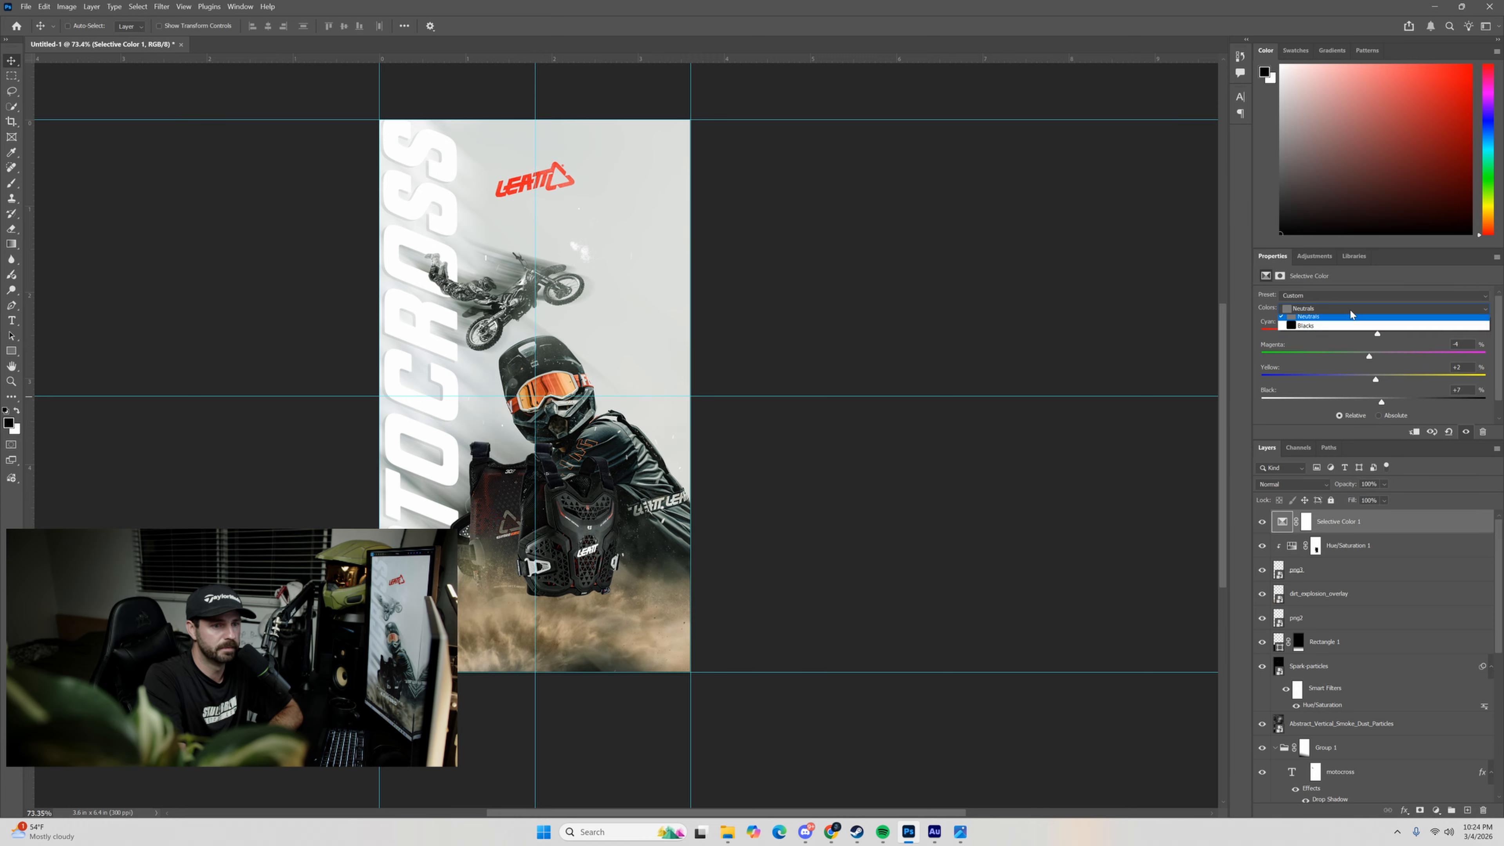
# Set the Selective Color Blacks to Cyan +12, Magenta +4, Yellow +7 and Black -2.
pyautogui.click(1350, 309)
pyautogui.click(1346, 394)
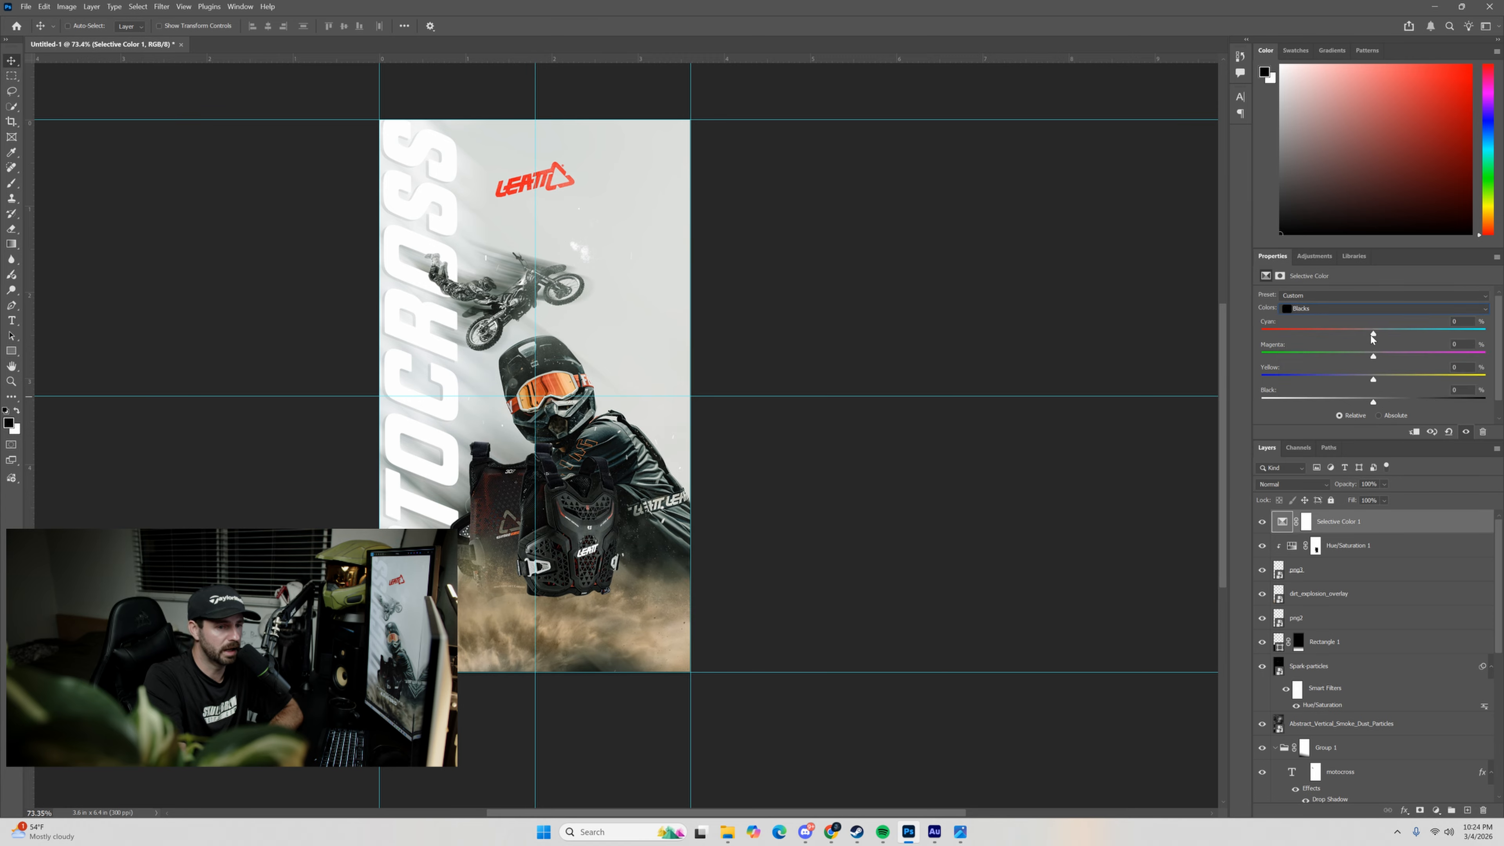
pyautogui.moveTo(1372, 337)
pyautogui.mouseDown()
pyautogui.moveTo(1390, 339)
pyautogui.moveTo(1364, 358)
pyautogui.moveTo(1380, 361)
pyautogui.mouseUp()
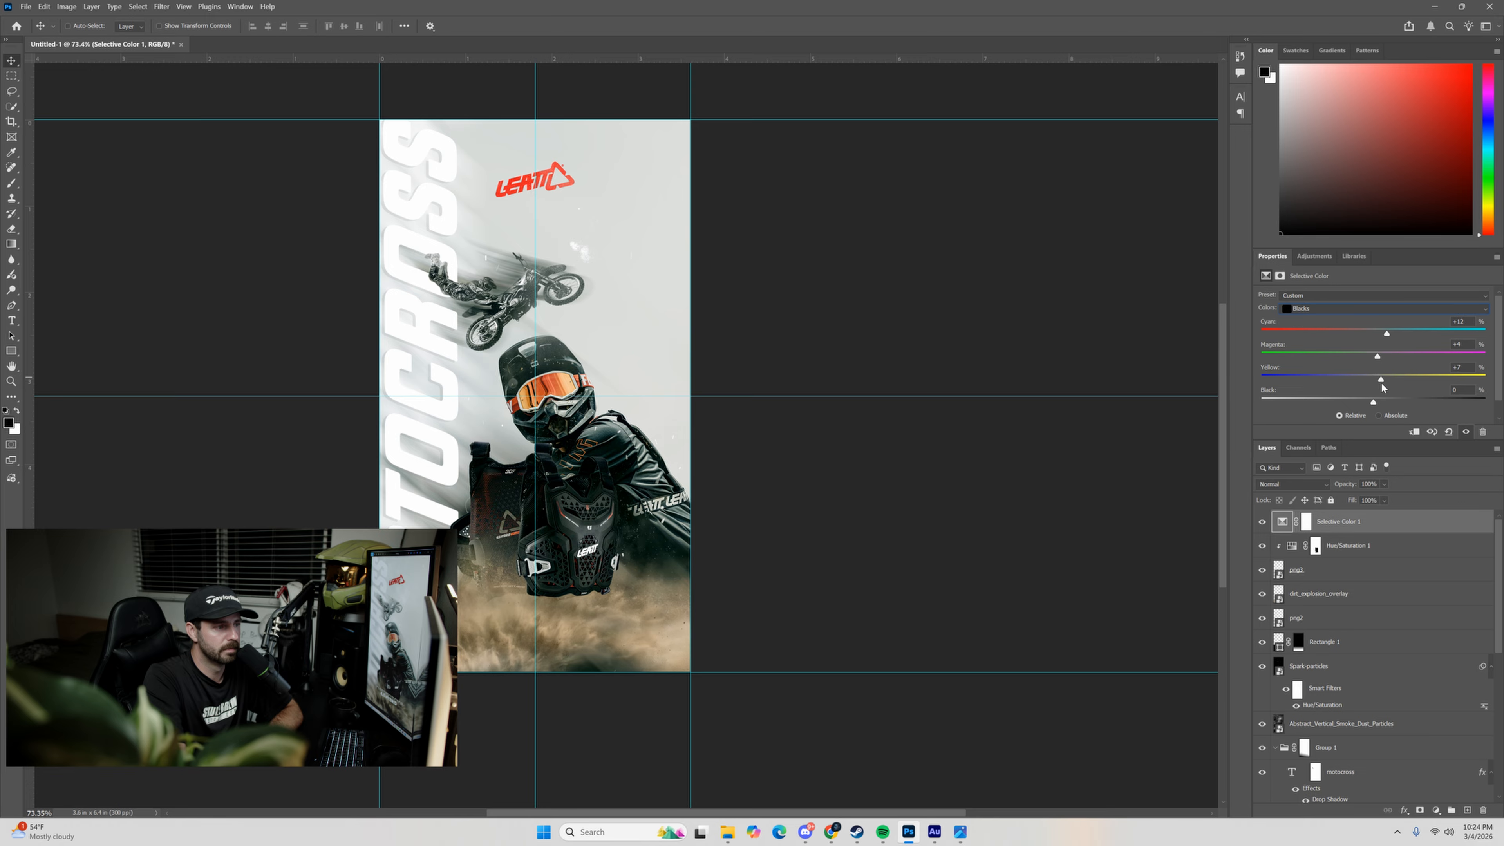
pyautogui.moveTo(1374, 403); pyautogui.dragTo(1368, 403)
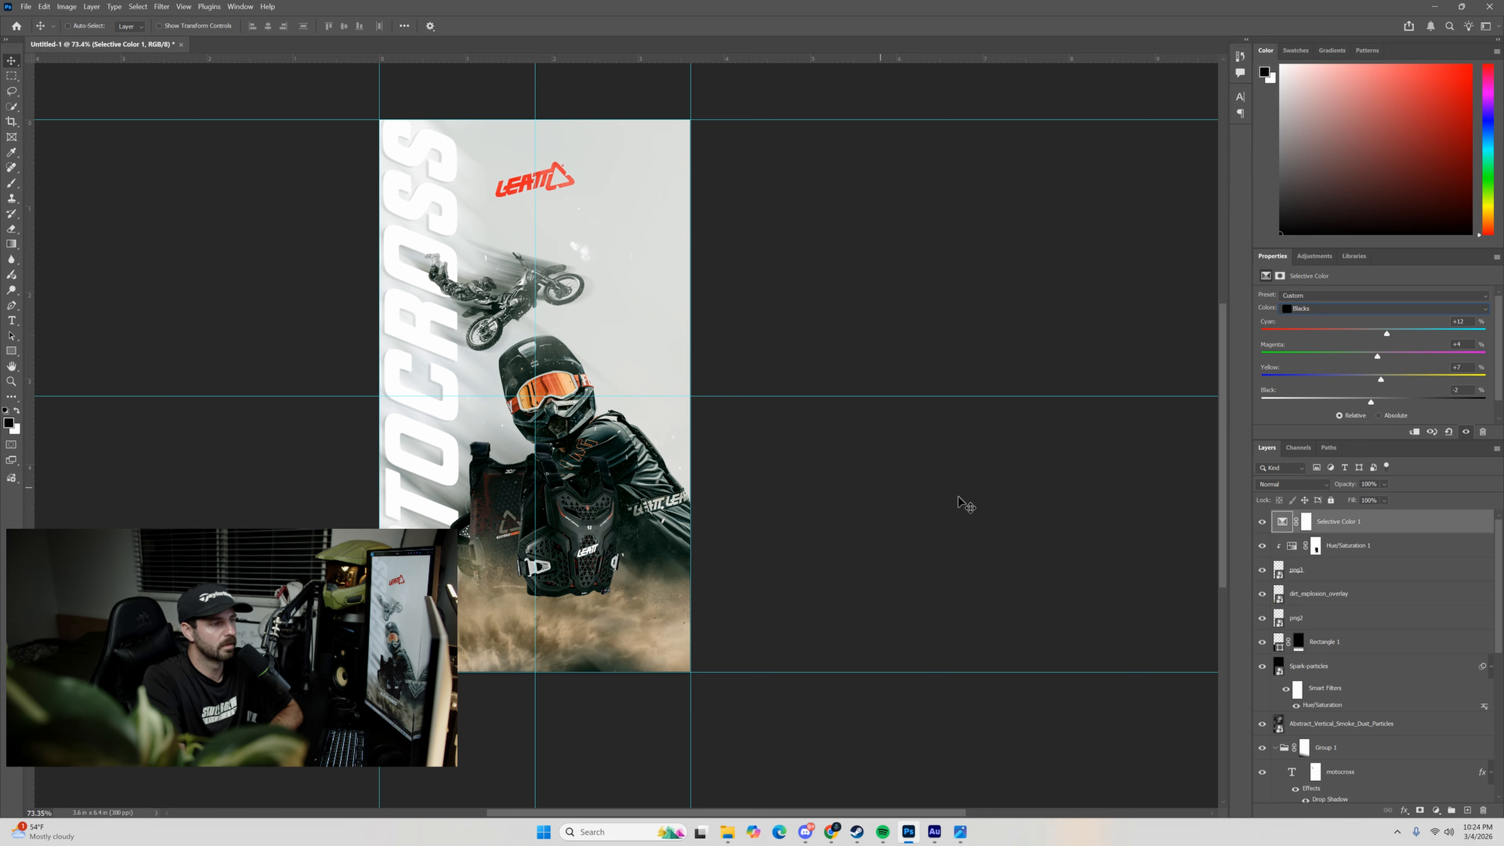
# Hide the Selective Color adjustment layer and select the dirt_explosion_overlay layer.
pyautogui.click(1282, 569)
pyautogui.click(1261, 521)
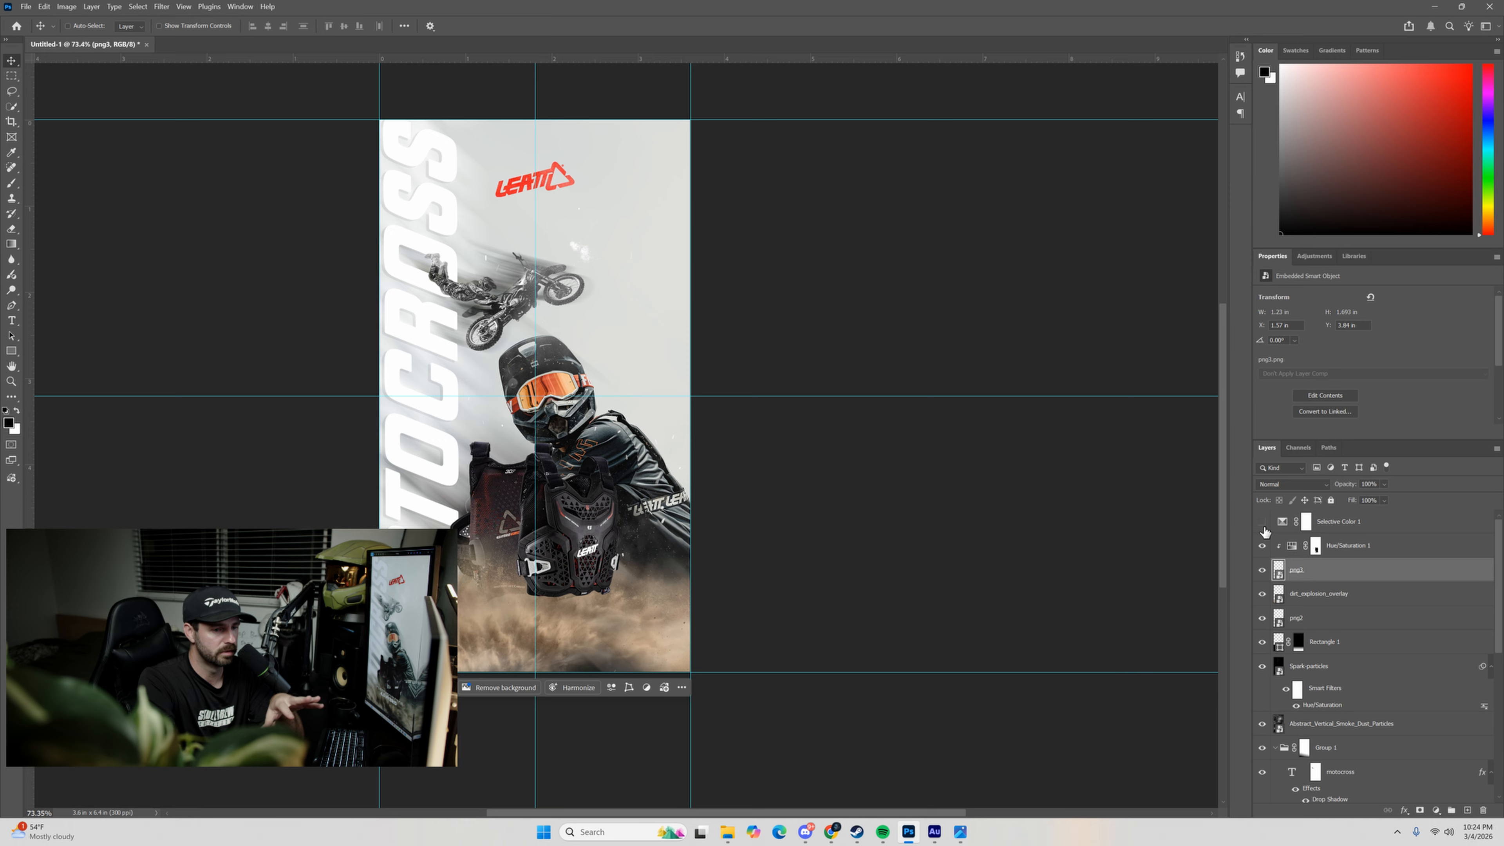
pyautogui.click(1285, 643)
pyautogui.scroll(-1, 1287, 675)
pyautogui.scroll(-1, 1285, 680)
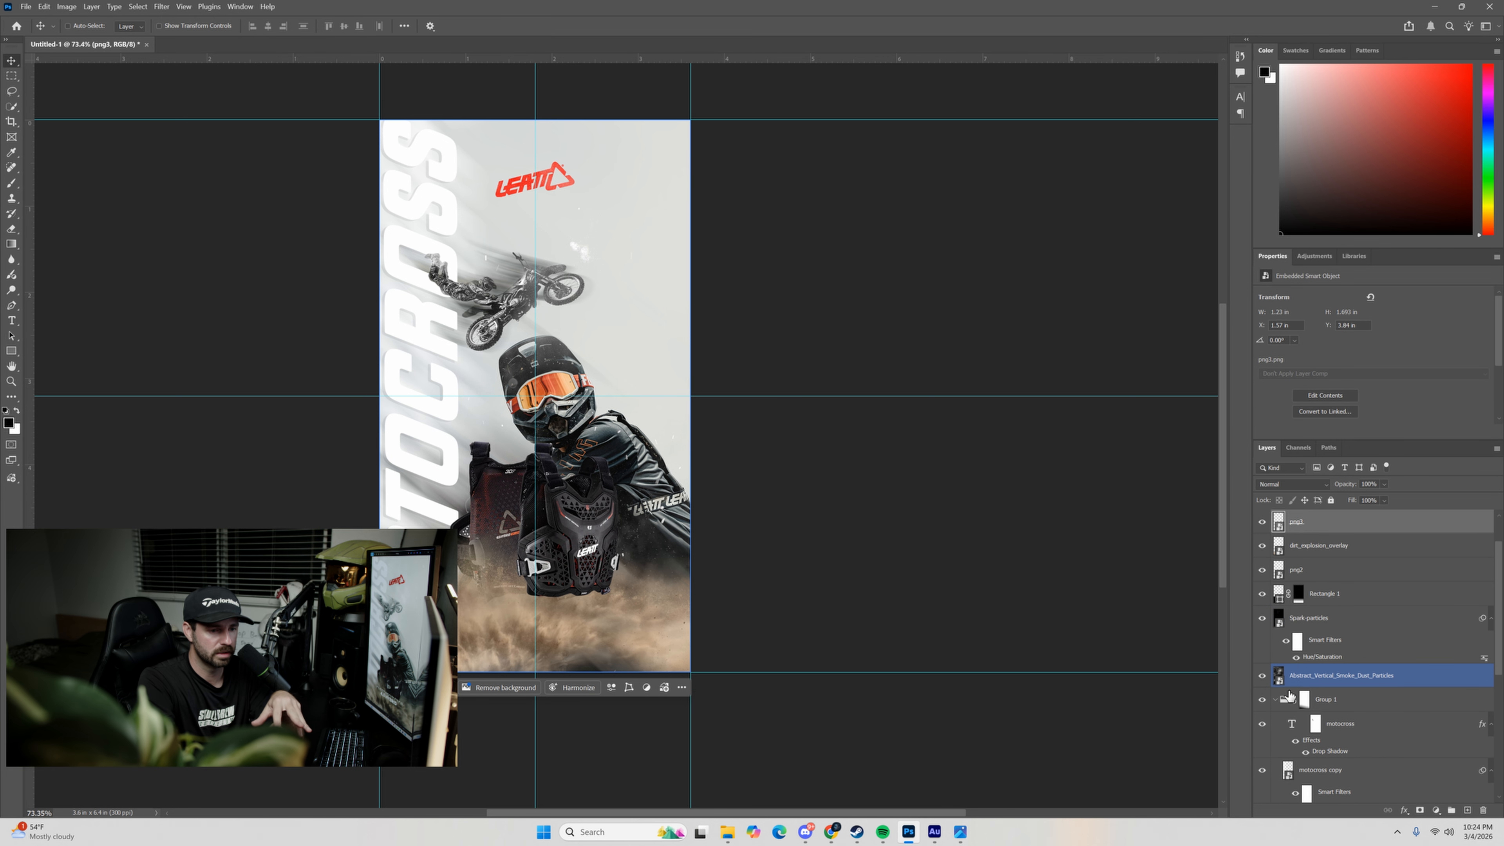
pyautogui.click(1278, 550)
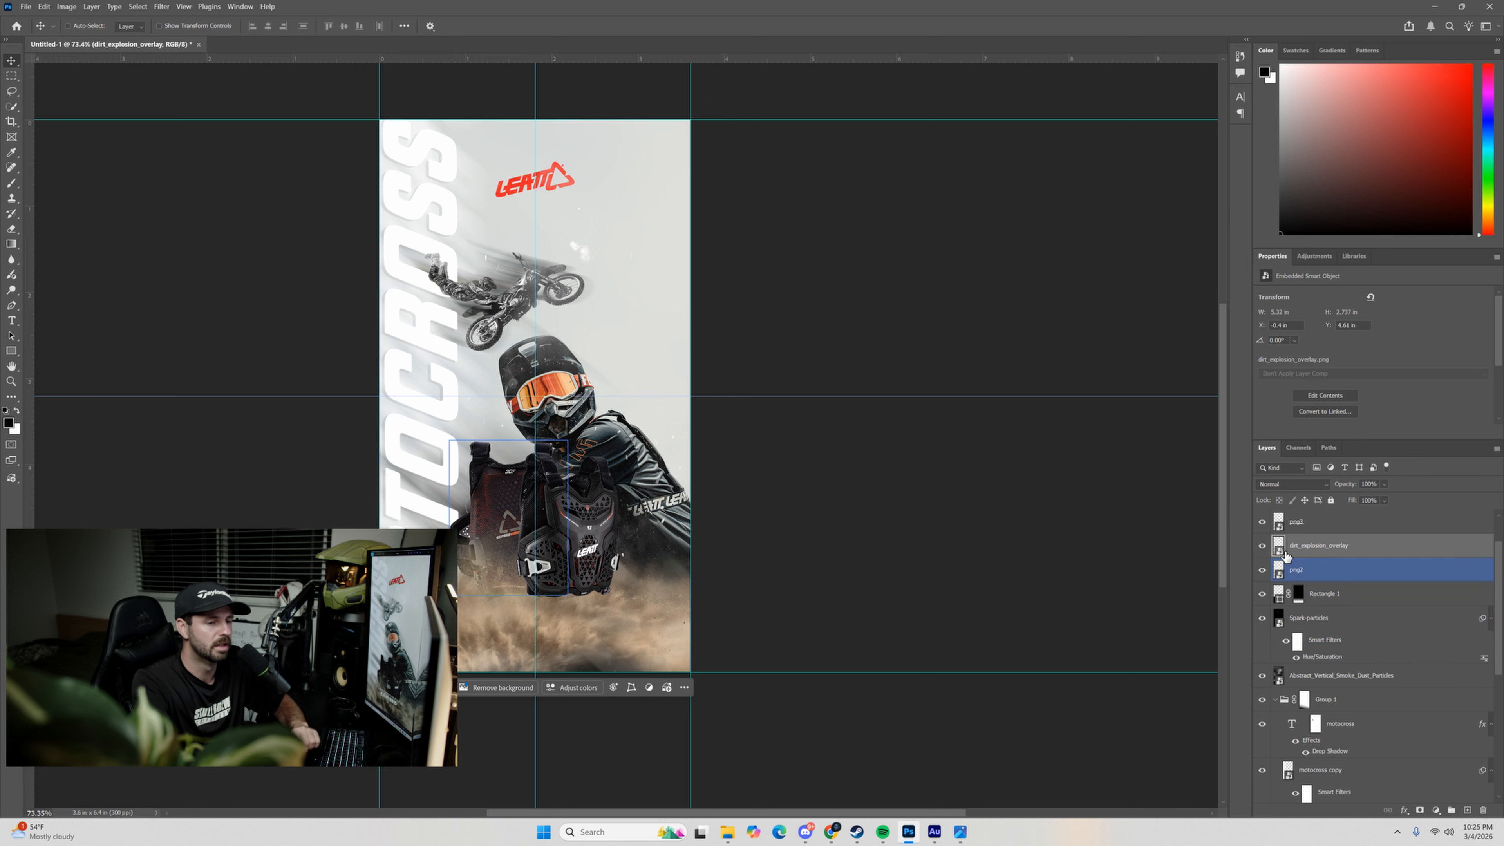
# Apply a Hue/Saturation adjustment directly to dirt_explosion_overlay, with Yellows saturation -58 and lightness -40.
pyautogui.click(67, 6)
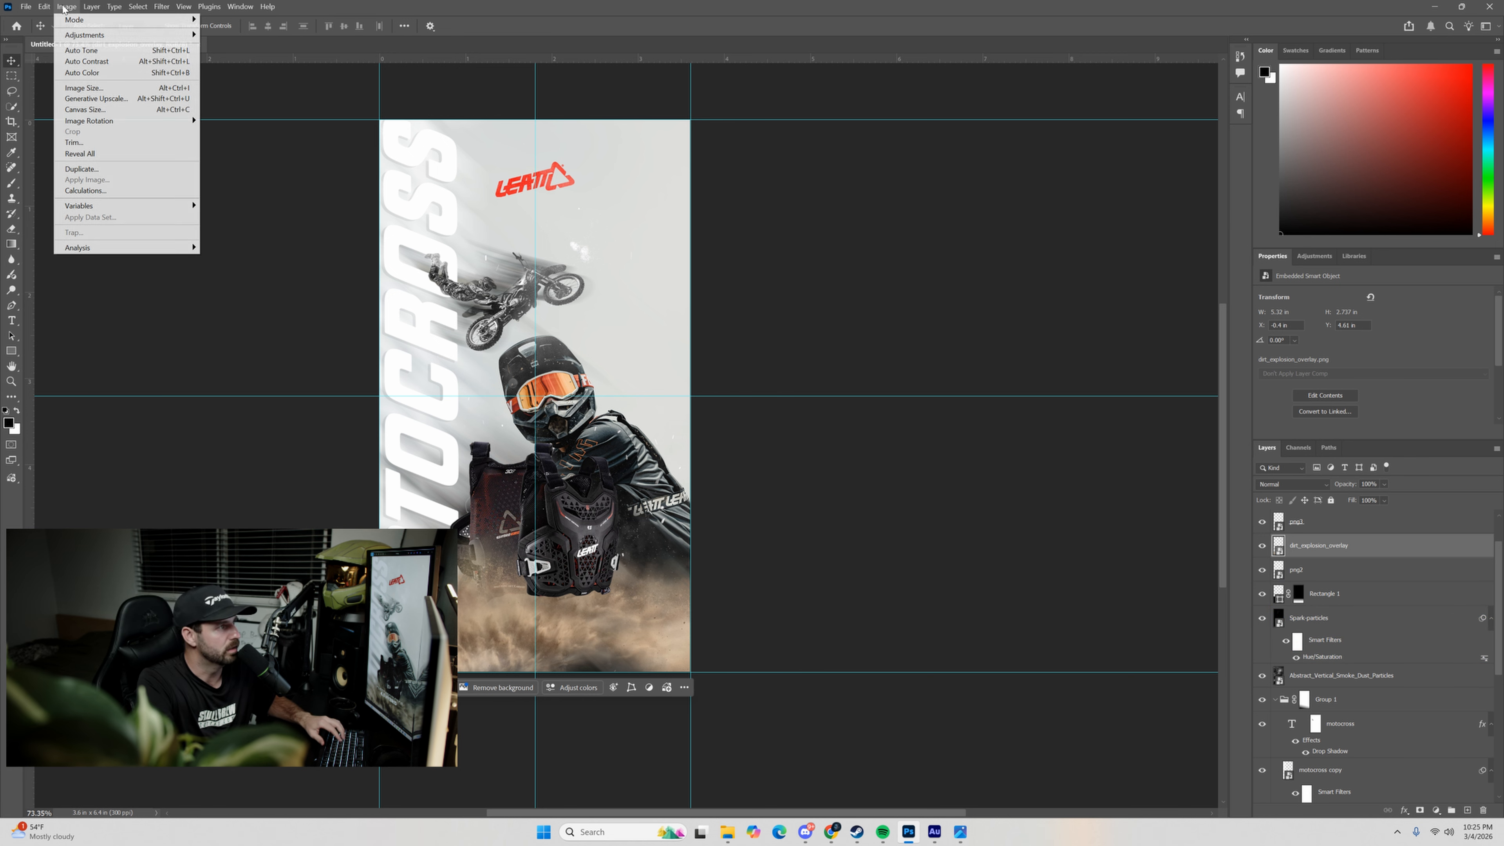
pyautogui.click(1277, 546)
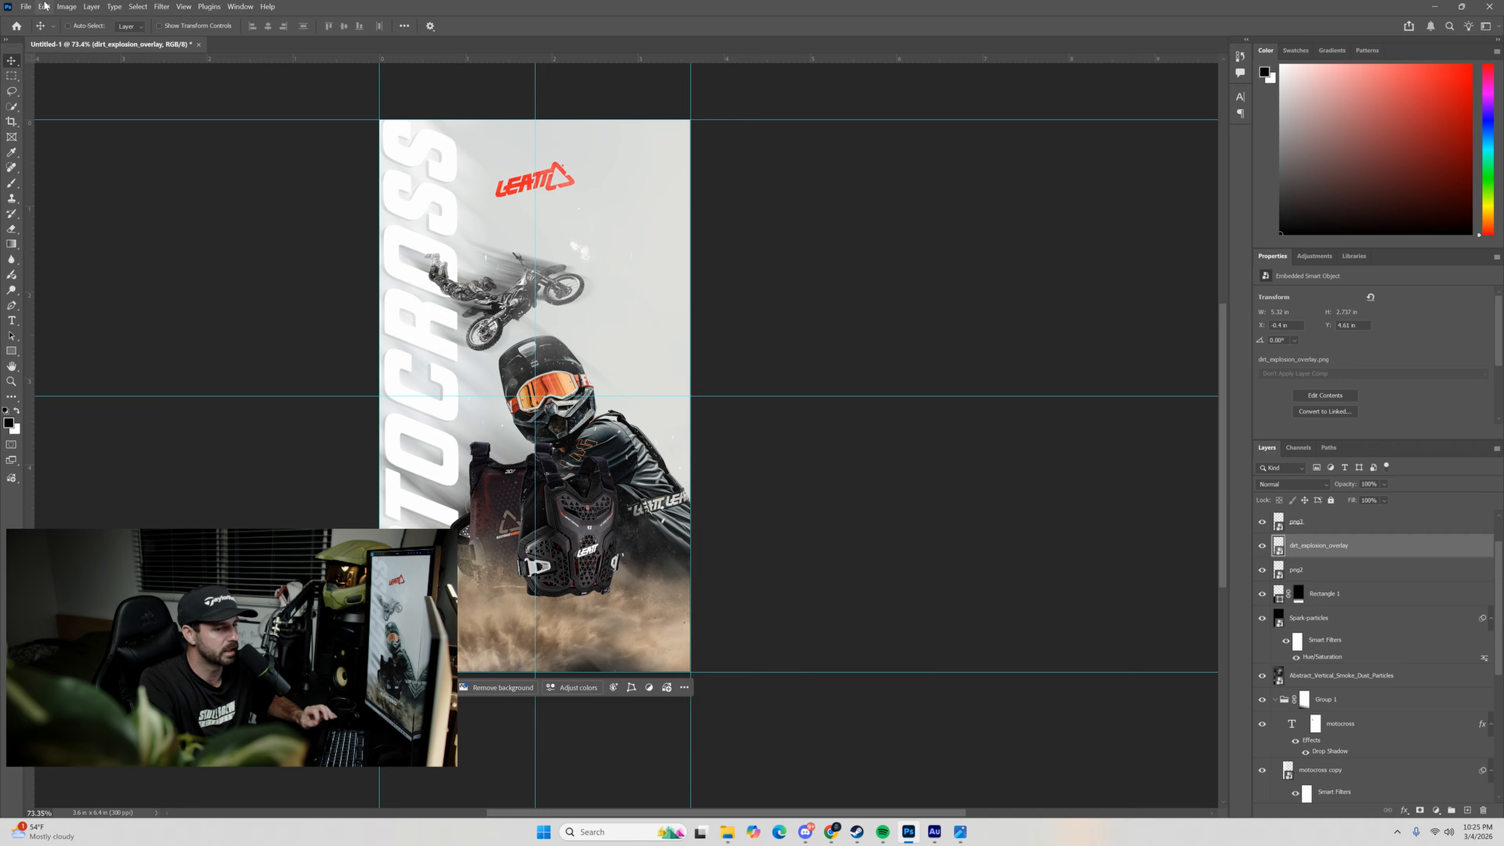
pyautogui.click(67, 7)
pyautogui.moveTo(118, 35)
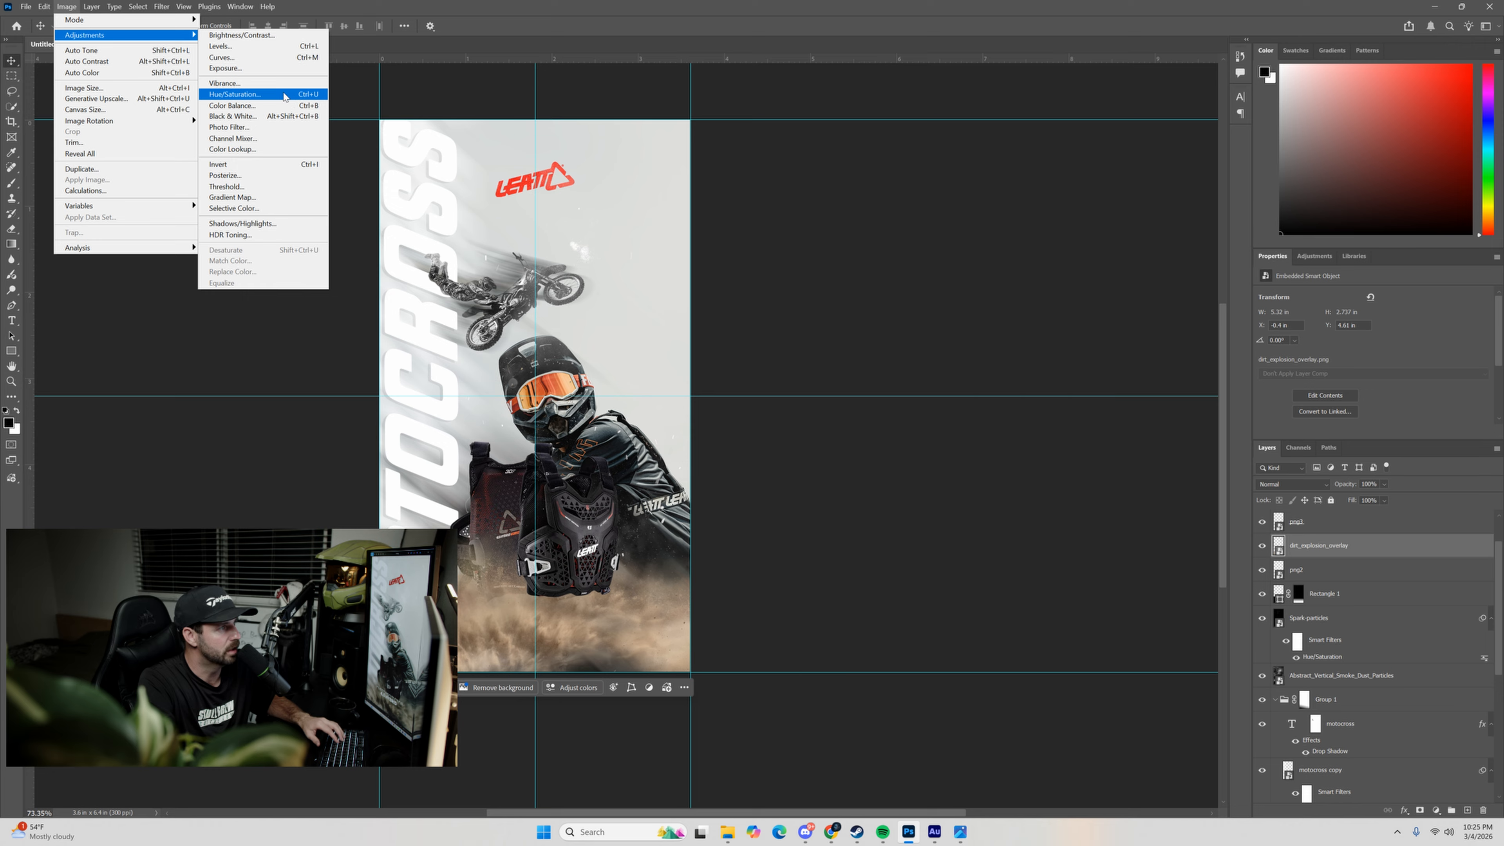
pyautogui.click(264, 98)
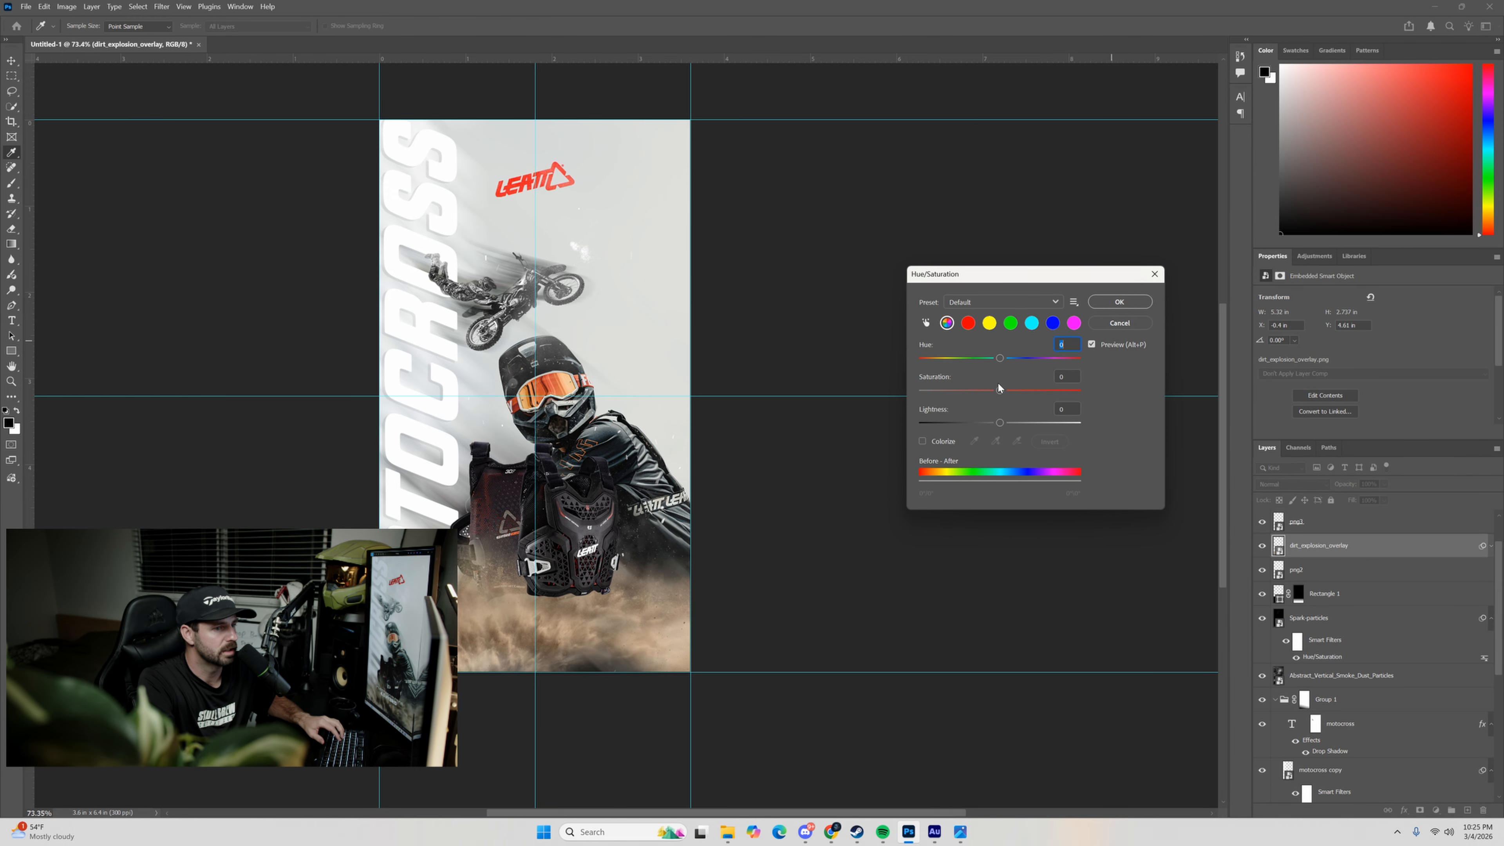
pyautogui.click(988, 323)
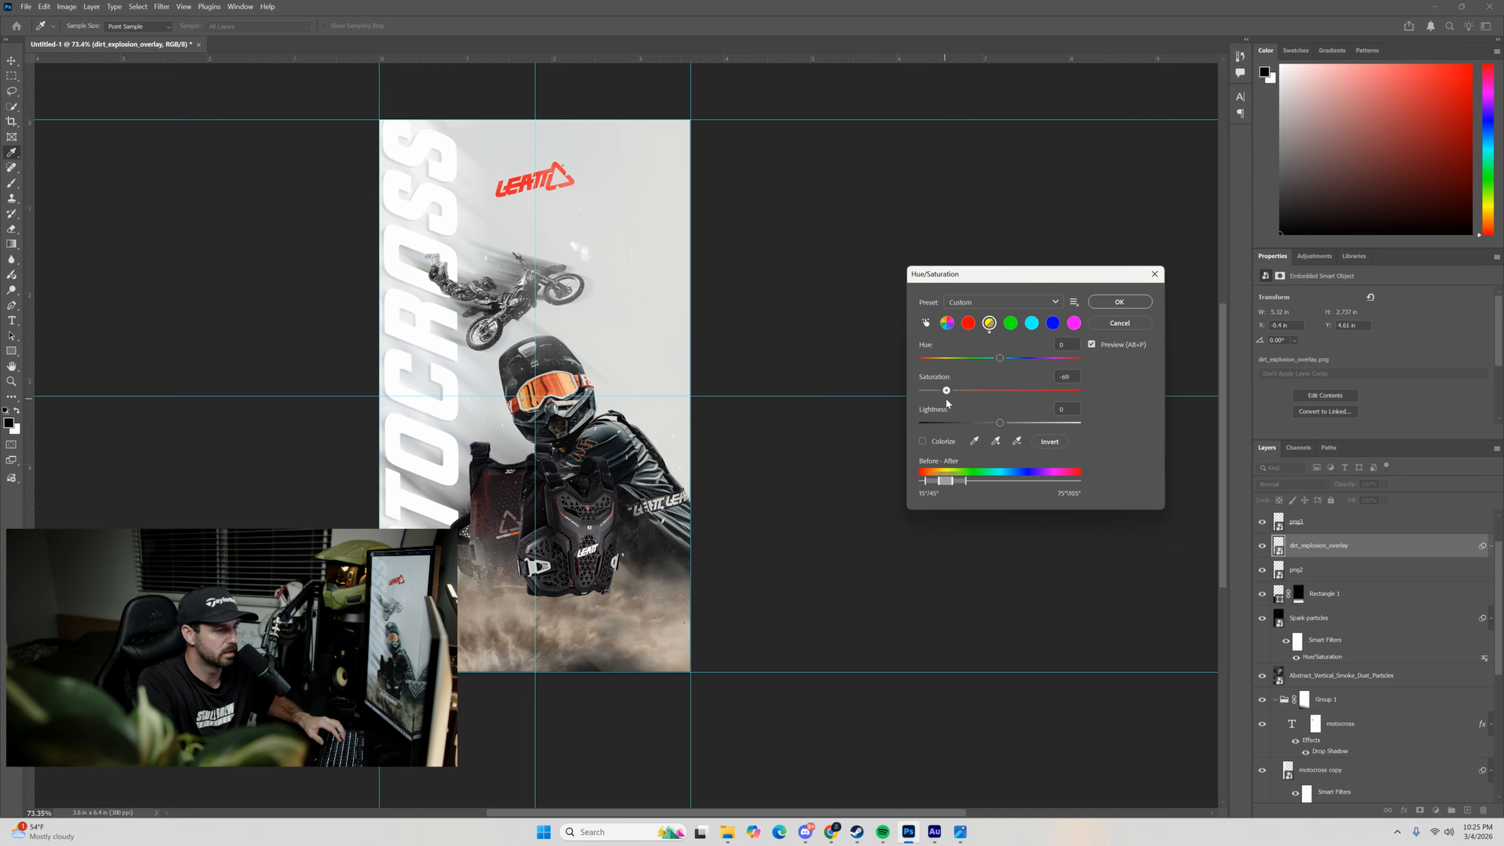
pyautogui.moveTo(946, 391); pyautogui.dragTo(969, 424)
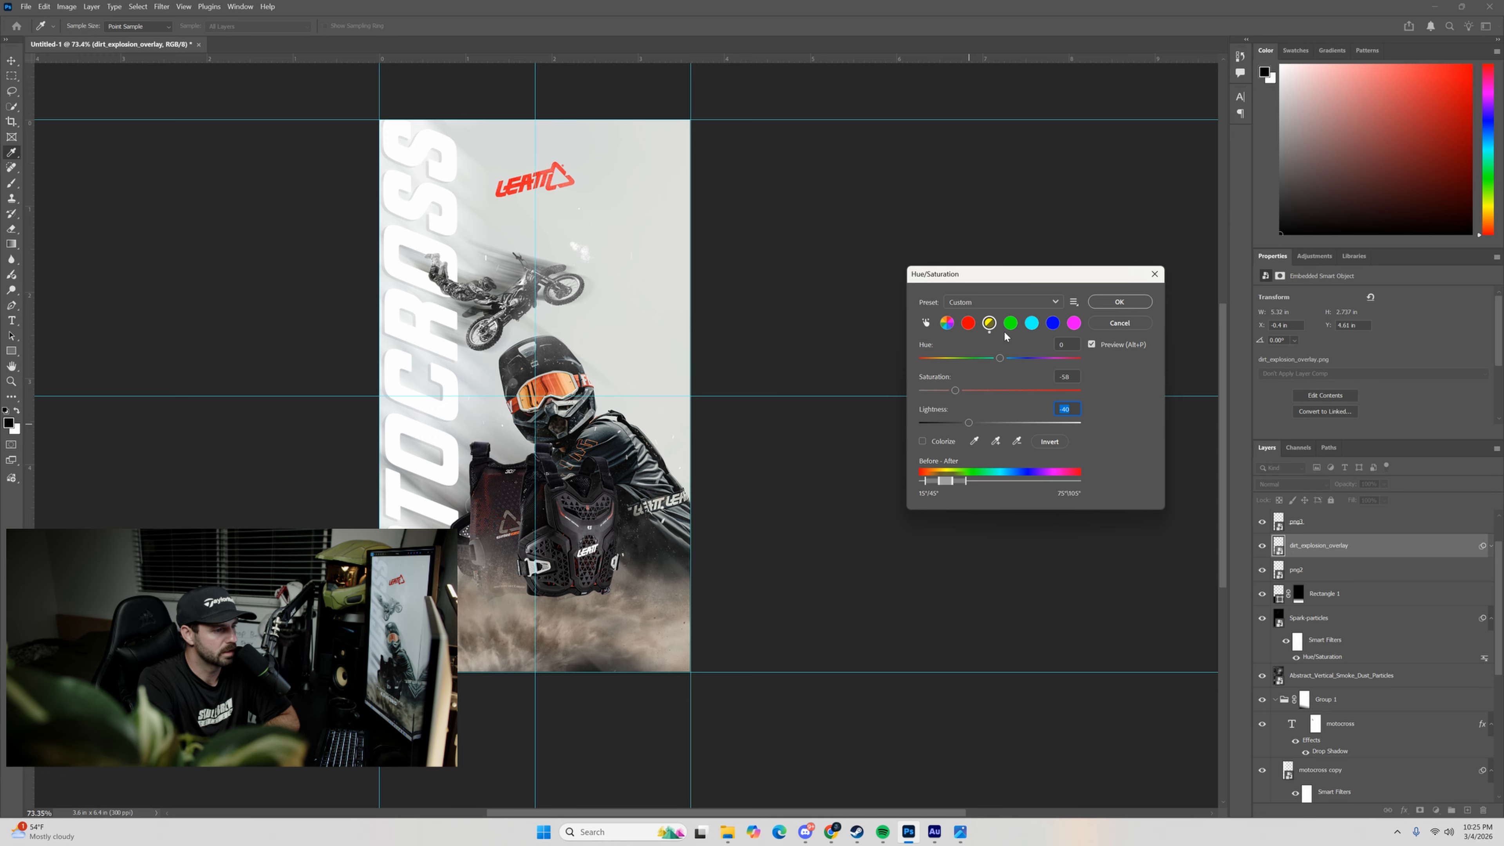
pyautogui.click(1119, 302)
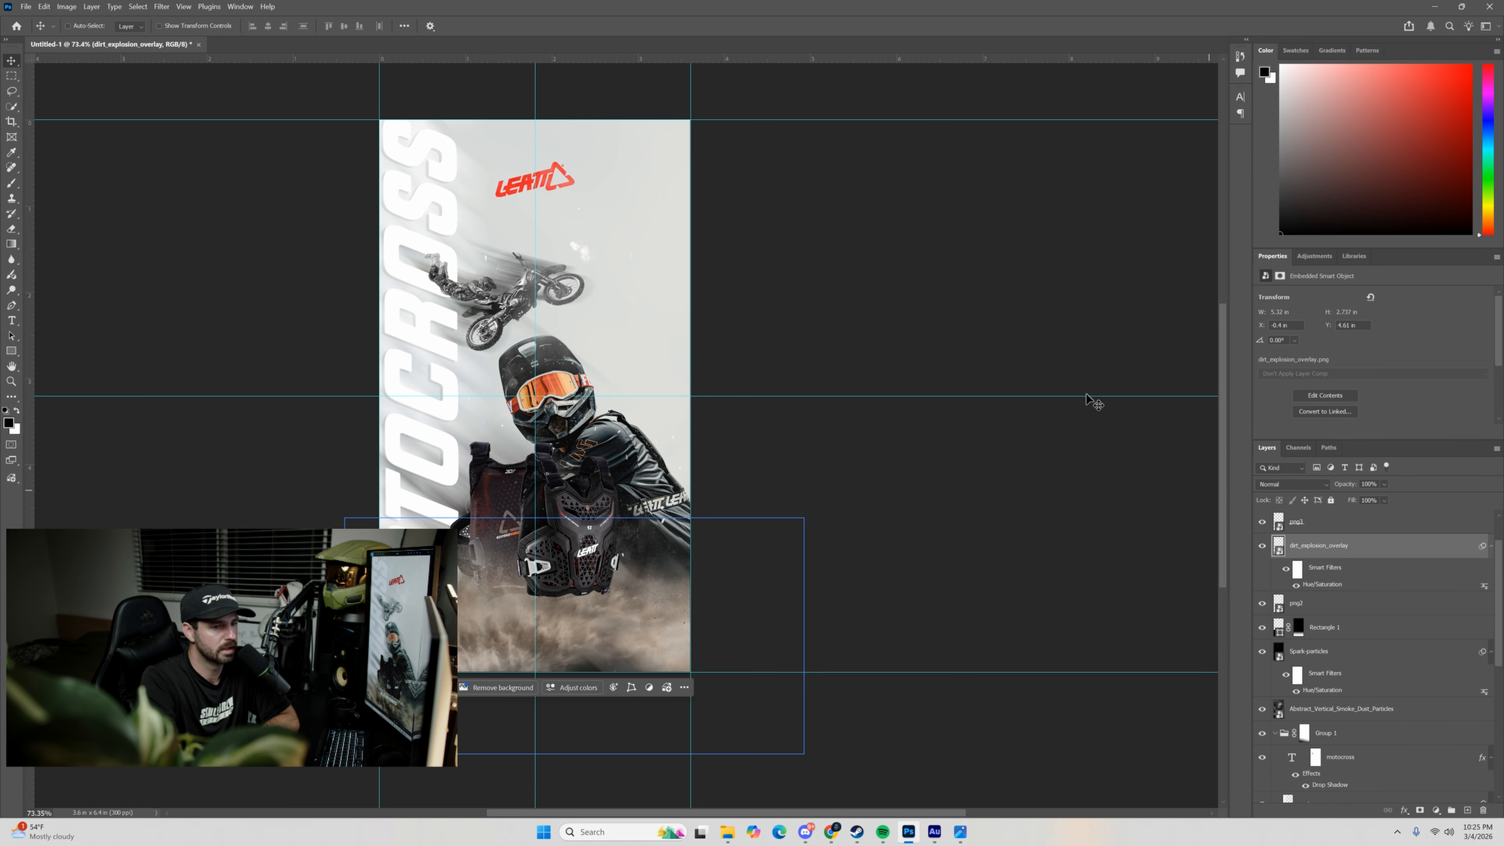
# Apply Selective Color to dirt_explosion_overlay, setting the Neutrals to Cyan +9, Magenta +3 and Yellow -4, and adjusting their Black.
pyautogui.click(66, 7)
pyautogui.moveTo(106, 34)
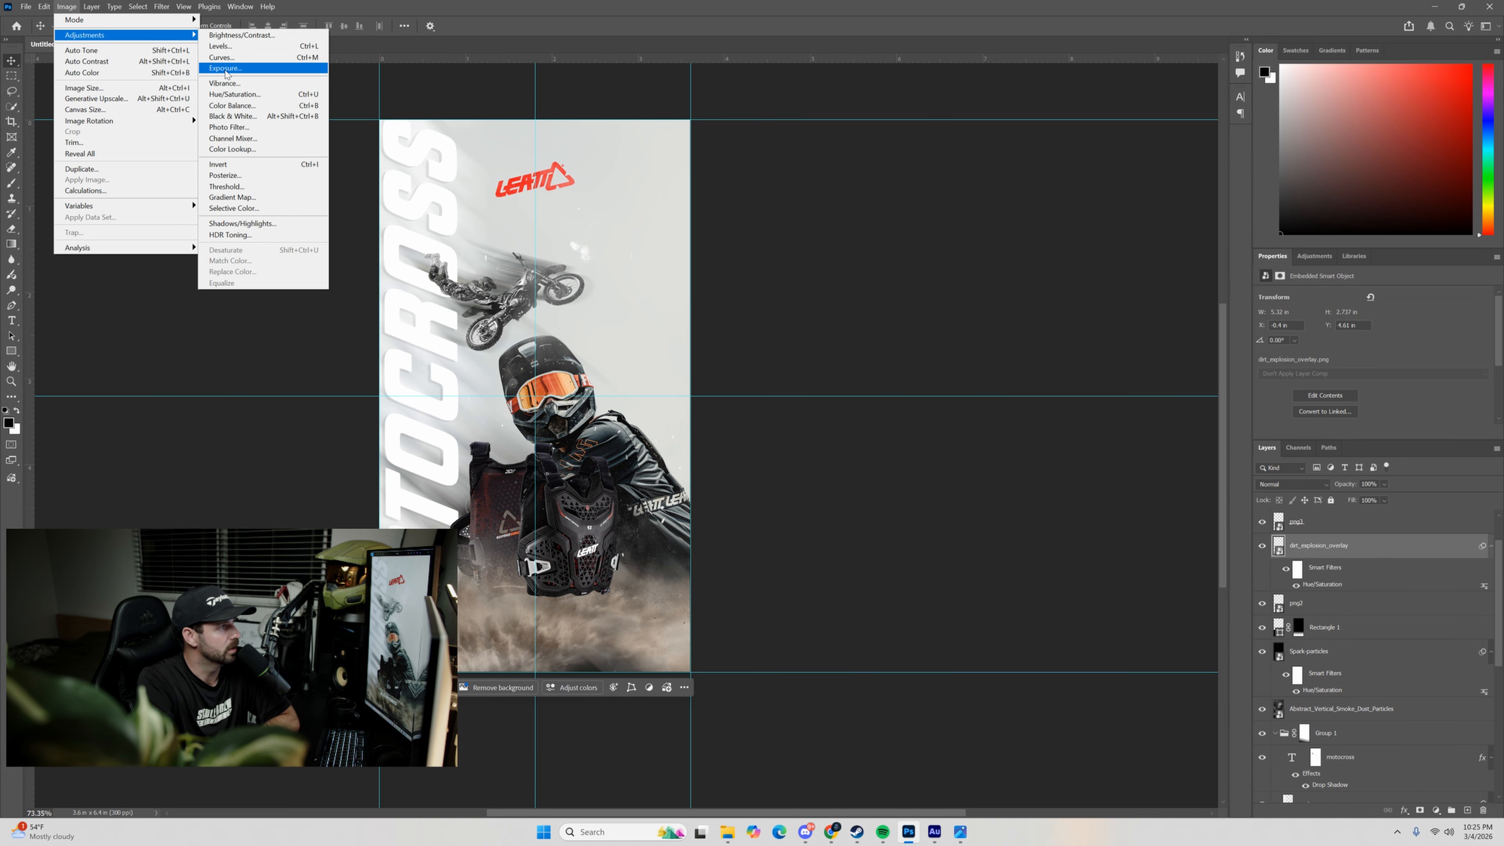
pyautogui.click(253, 208)
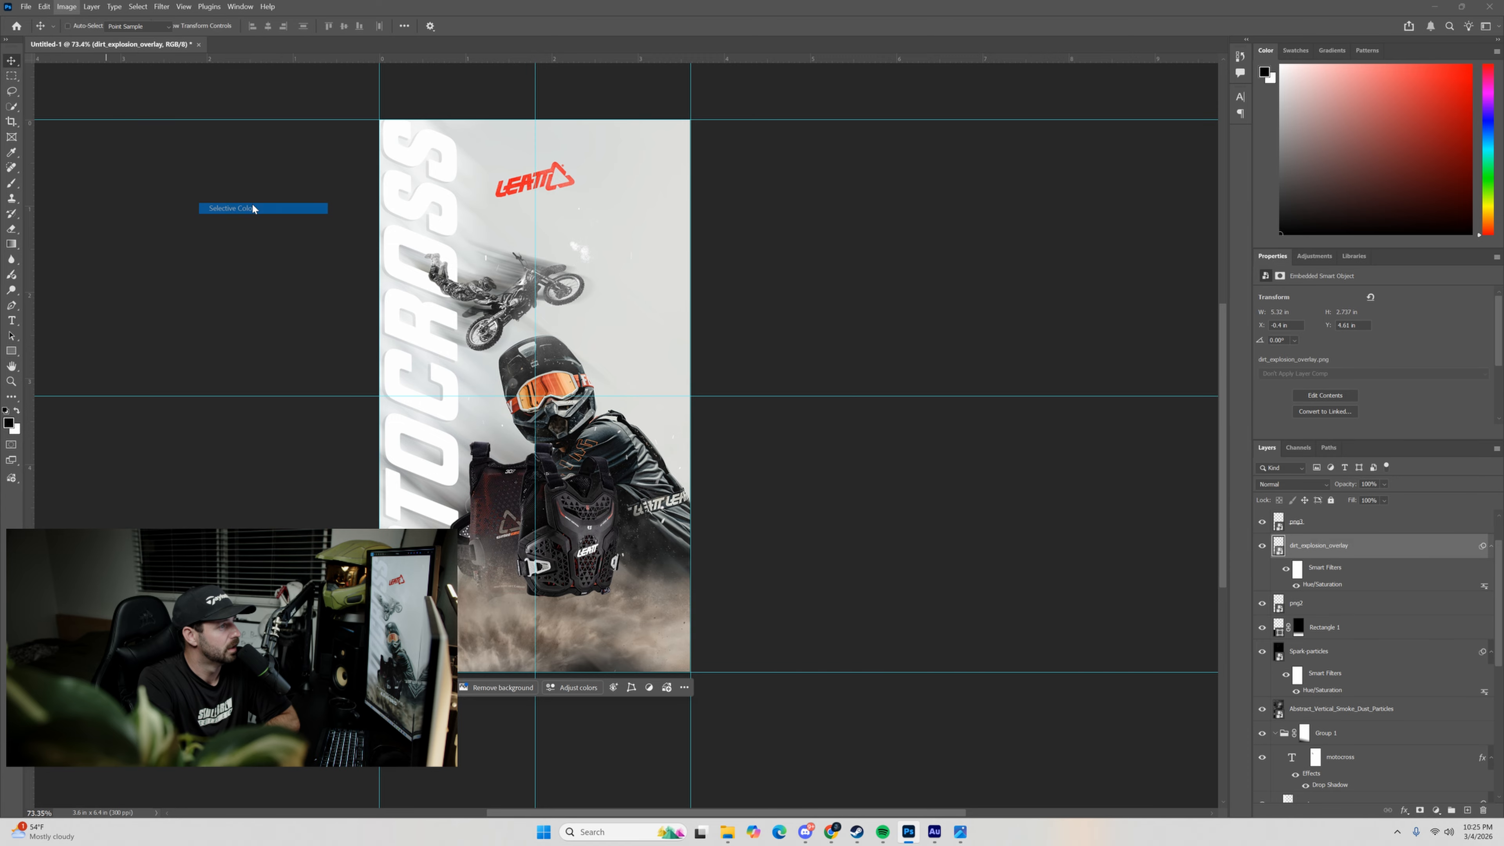
pyautogui.moveTo(762, 297); pyautogui.dragTo(993, 340)
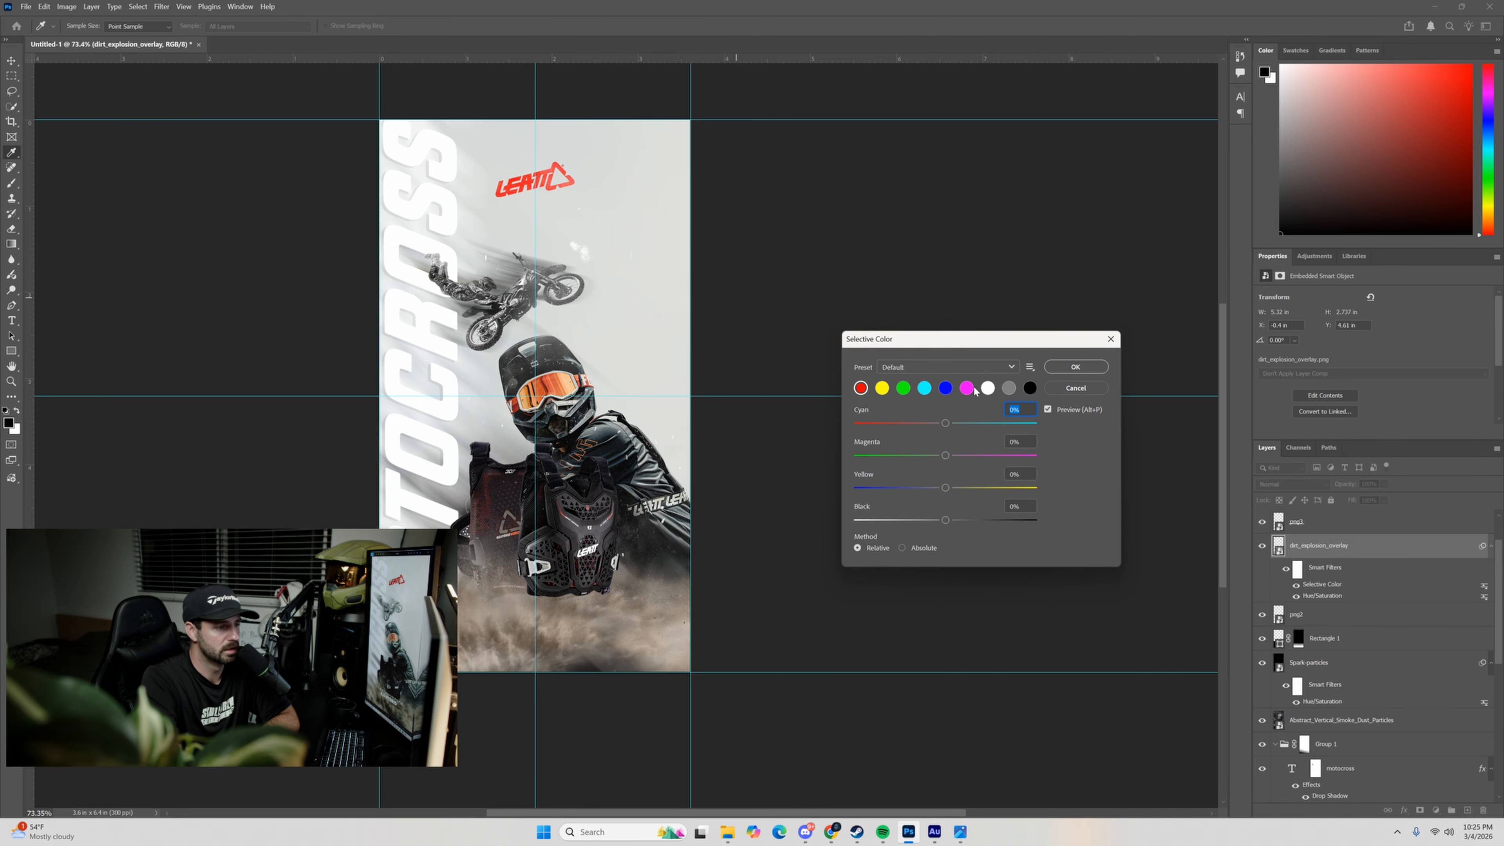
pyautogui.click(1008, 389)
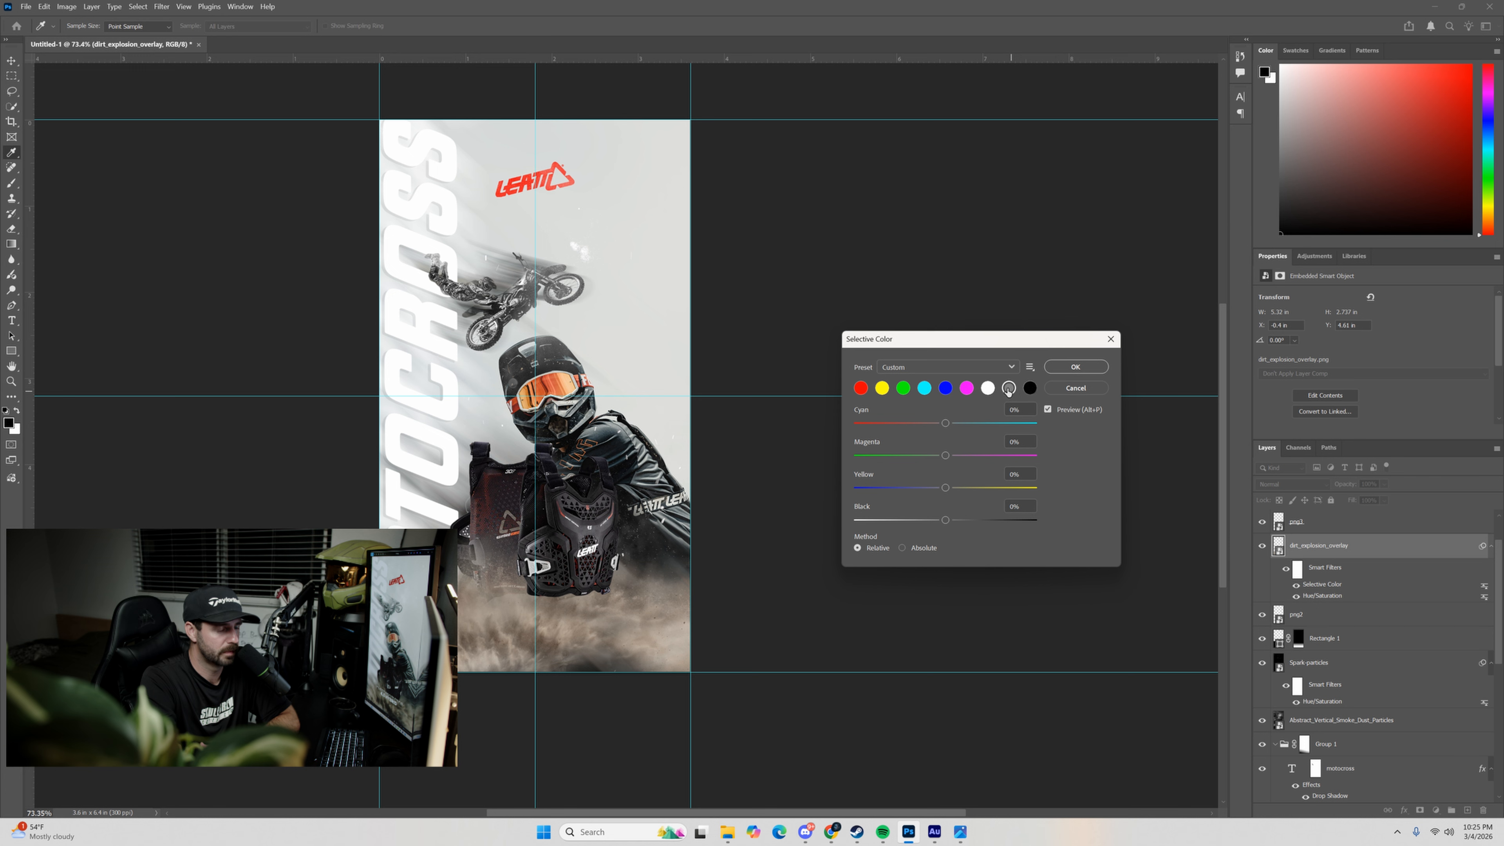
pyautogui.moveTo(945, 423); pyautogui.dragTo(944, 456)
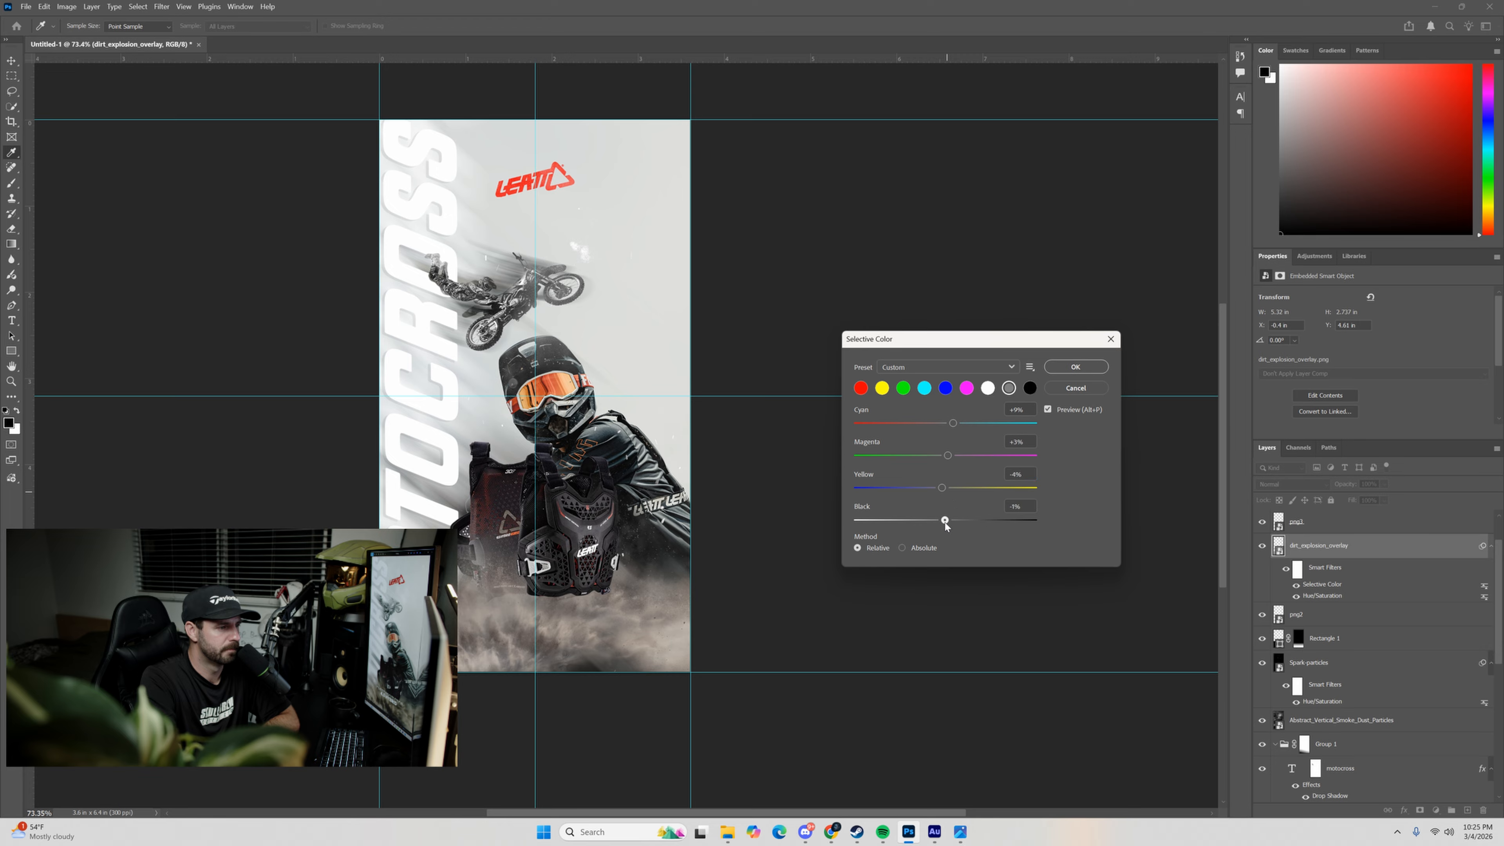
pyautogui.moveTo(946, 525); pyautogui.dragTo(969, 520)
pyautogui.click(1073, 369)
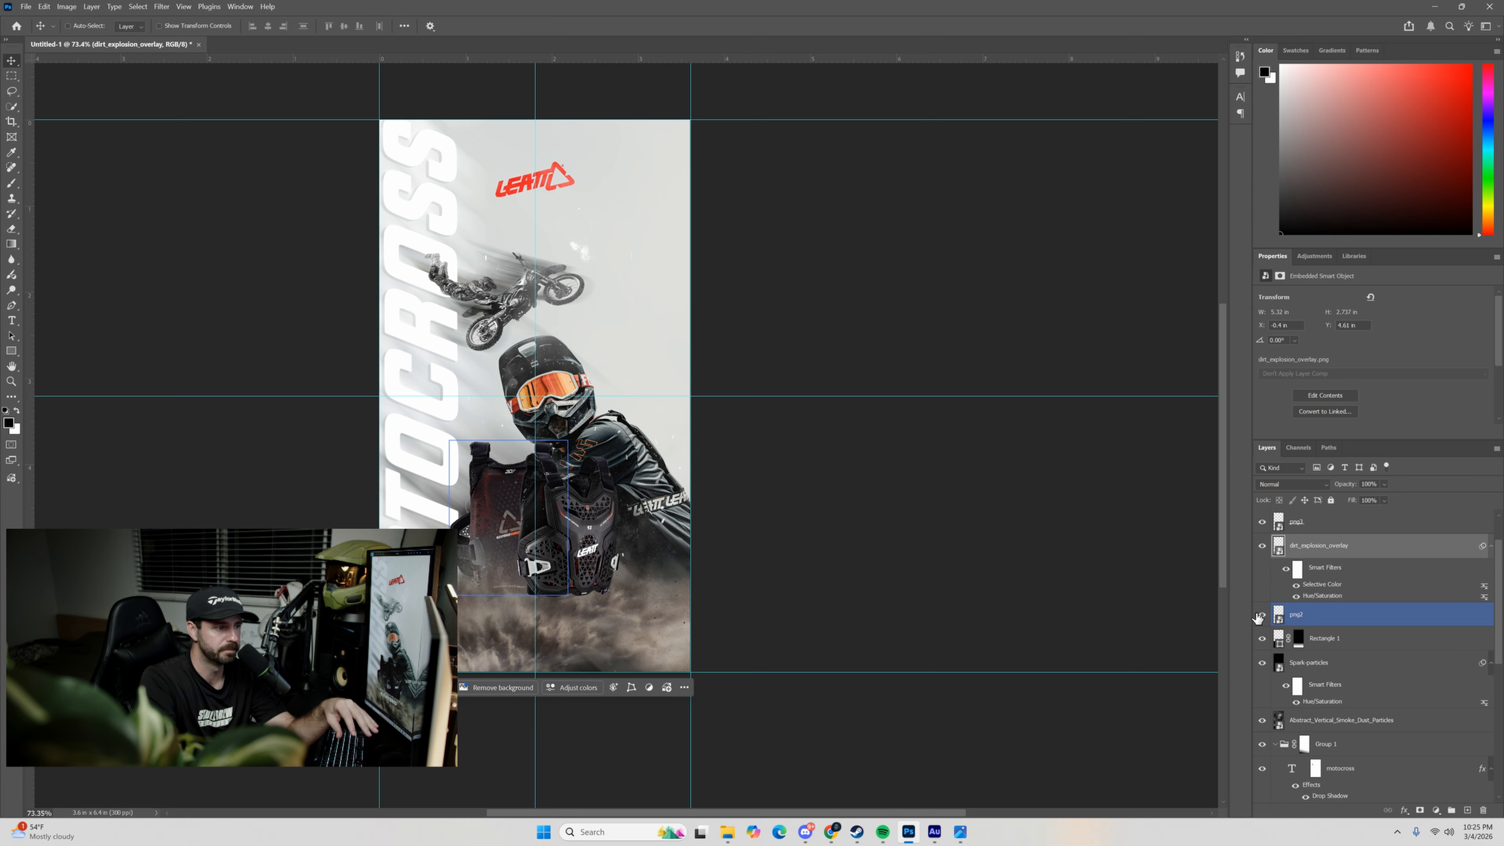
# Apply Selective Color to the png2 protector layer, setting the Neutrals to Cyan +10 and Black -5.
pyautogui.click(1277, 619)
pyautogui.moveTo(1277, 619); pyautogui.dragTo(1297, 572)
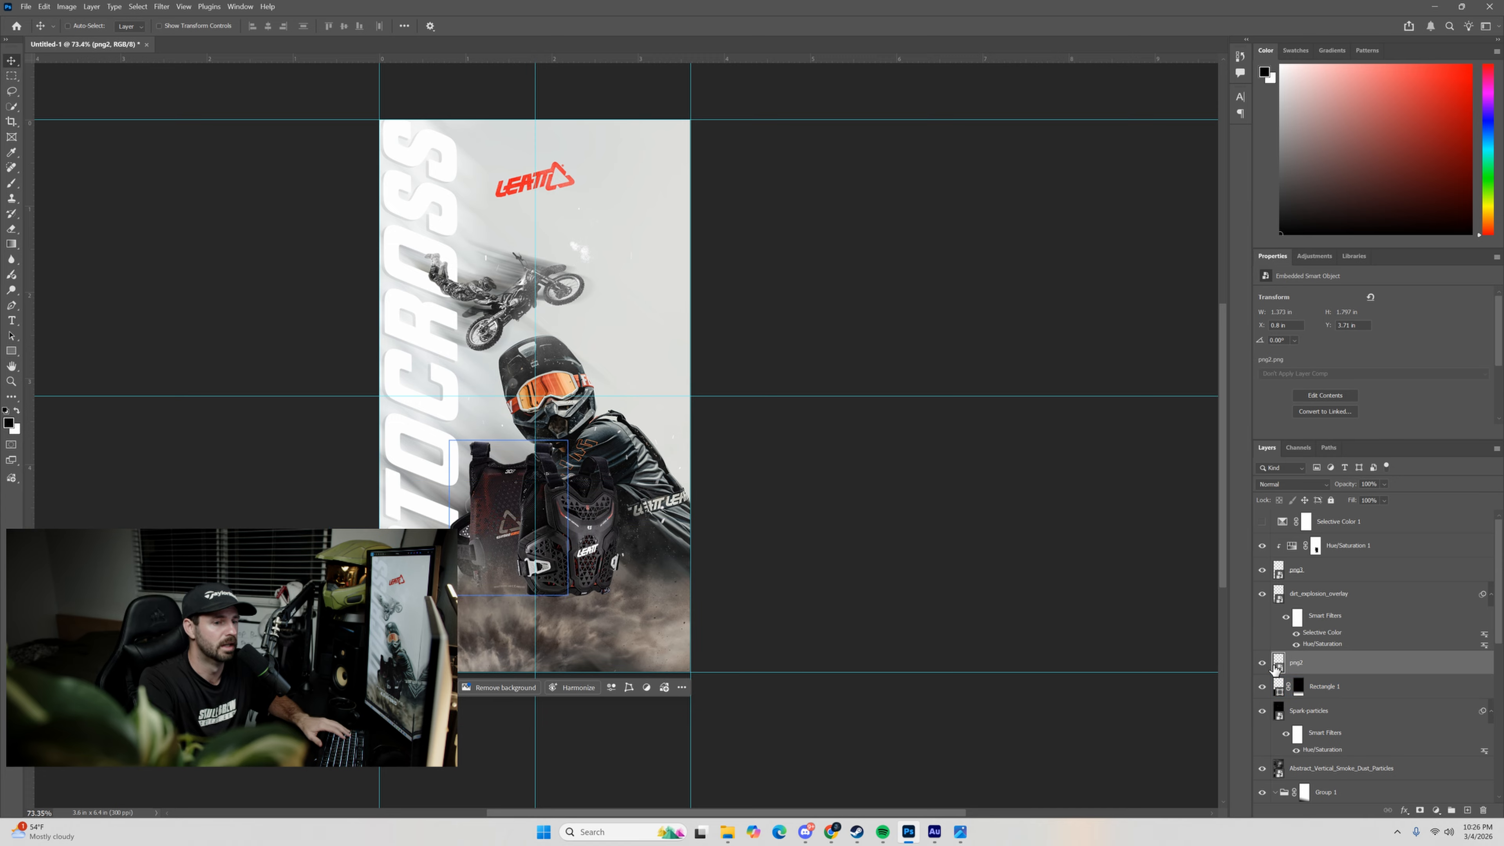
pyautogui.click(66, 7)
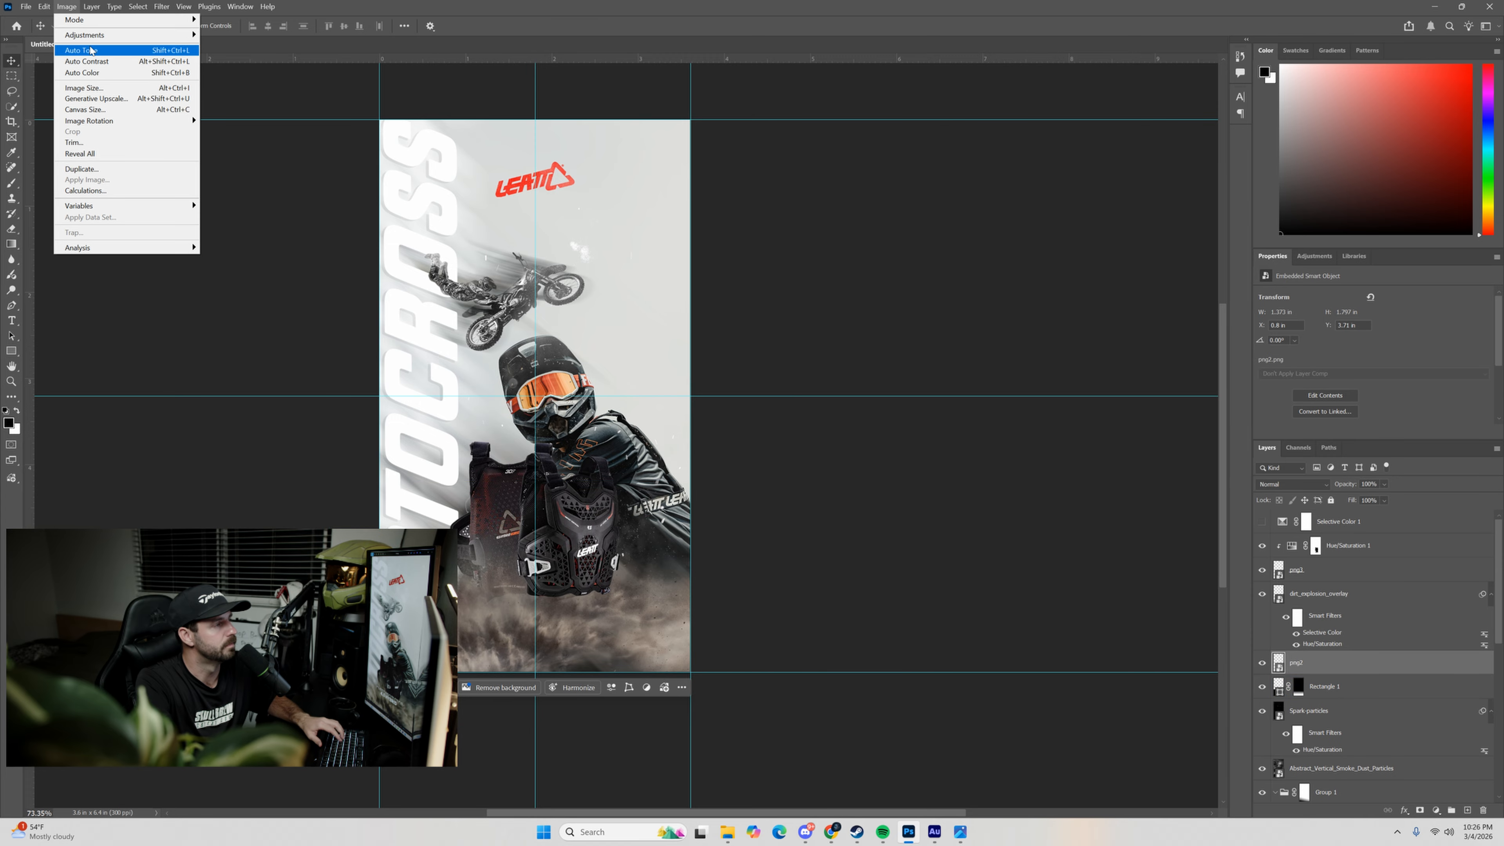
pyautogui.moveTo(89, 34)
pyautogui.click(234, 208)
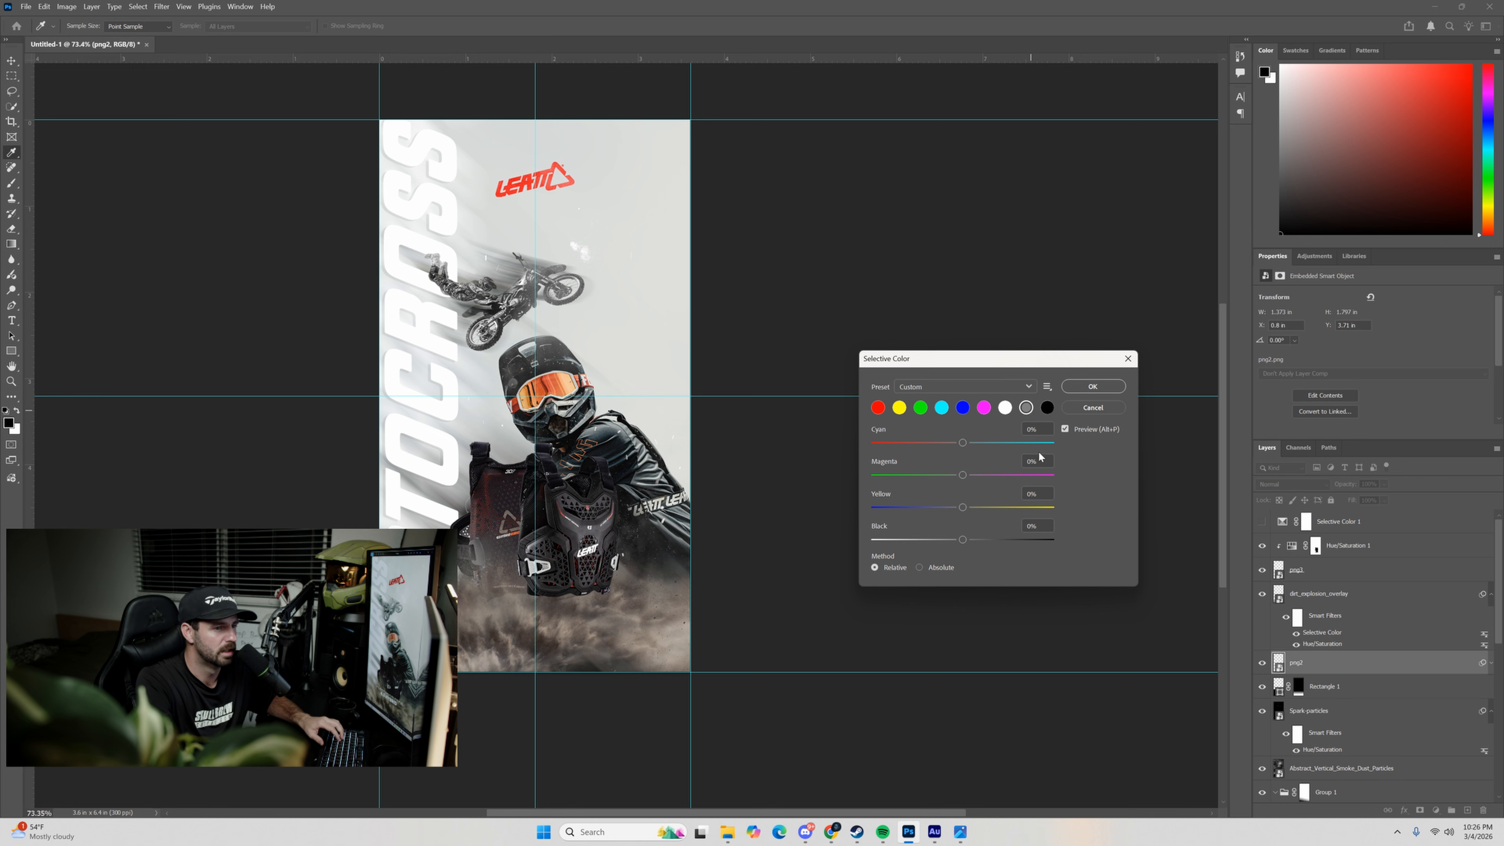
pyautogui.moveTo(963, 442); pyautogui.dragTo(970, 444)
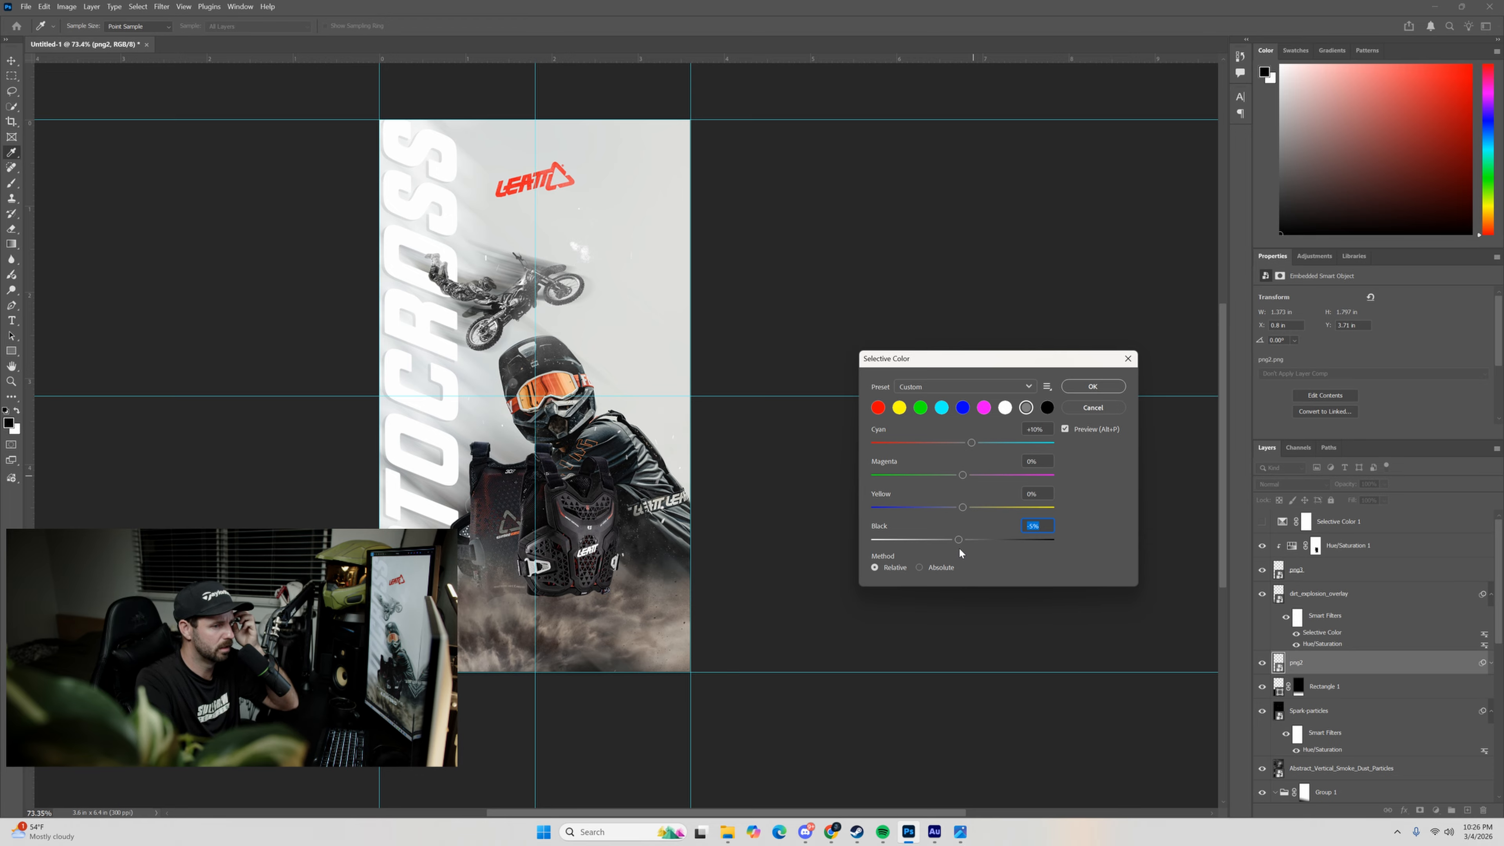
pyautogui.click(967, 541)
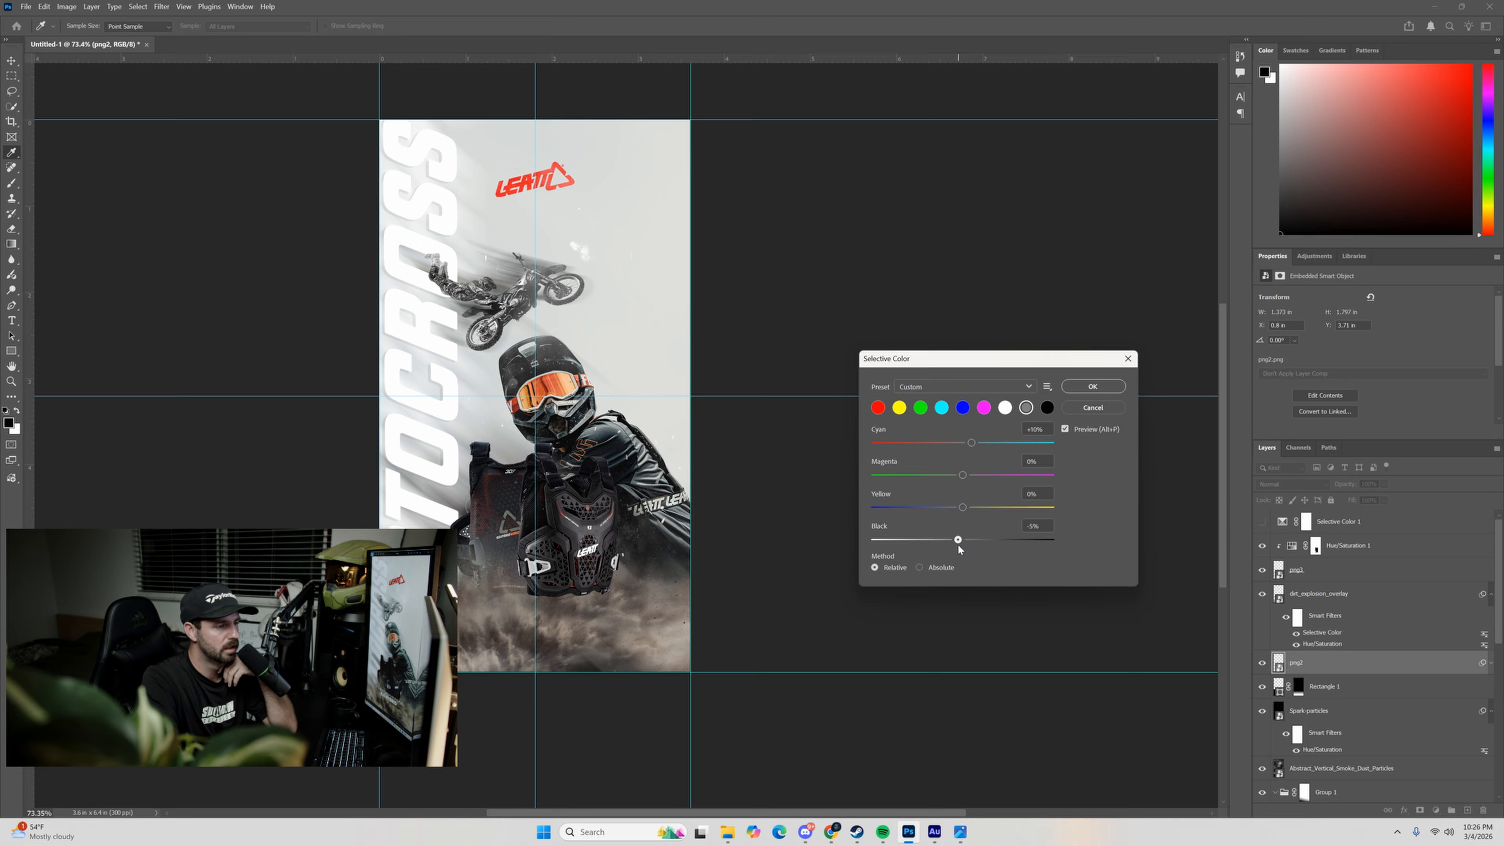
pyautogui.click(1091, 388)
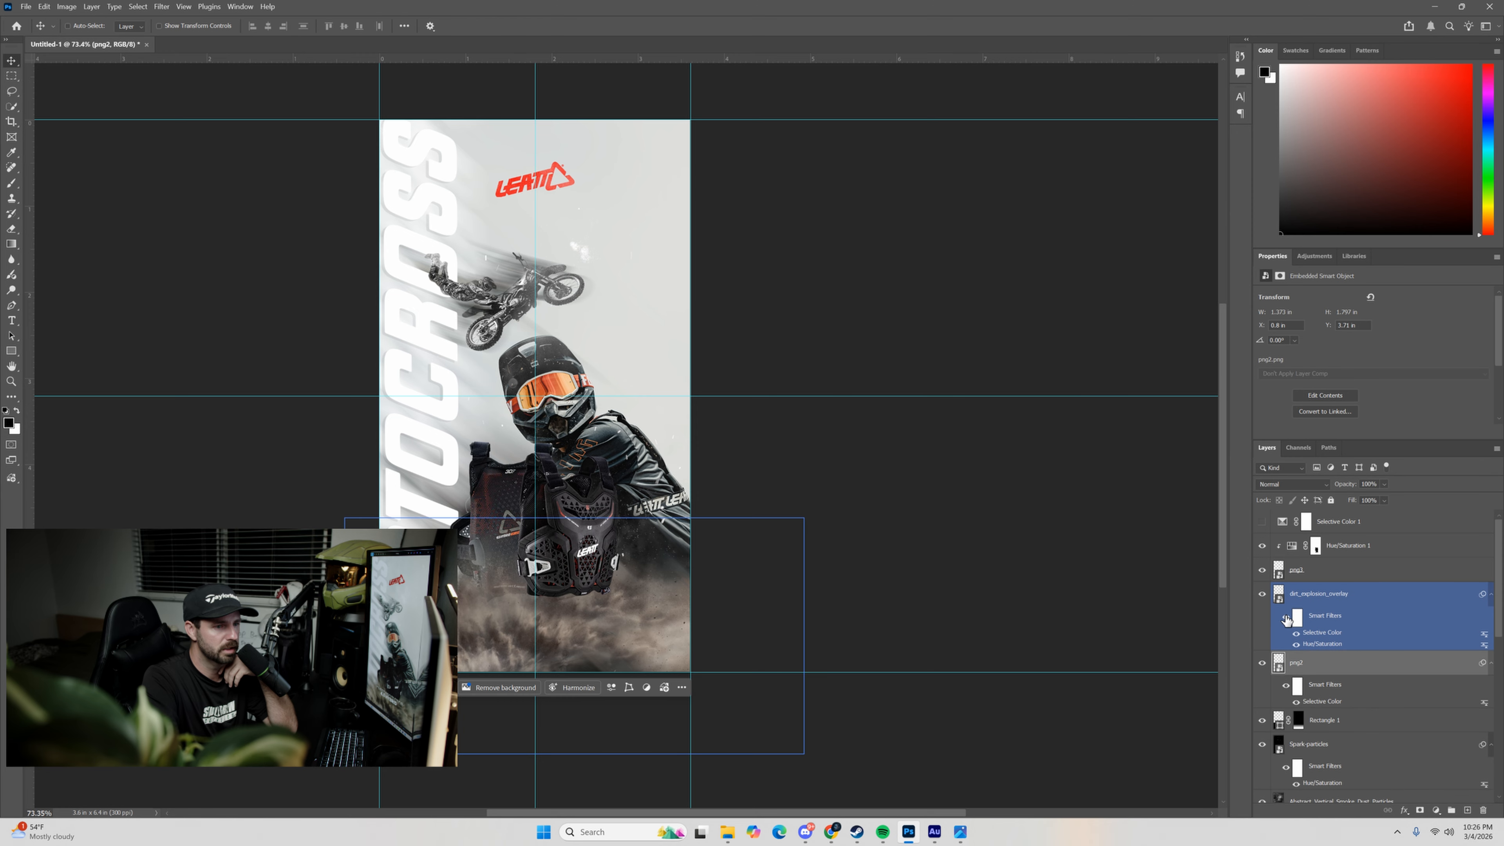
# Start a Selective Color adjustment on the png3 protector layer and raise Cyan in the Reds to about +9.
pyautogui.click(1277, 572)
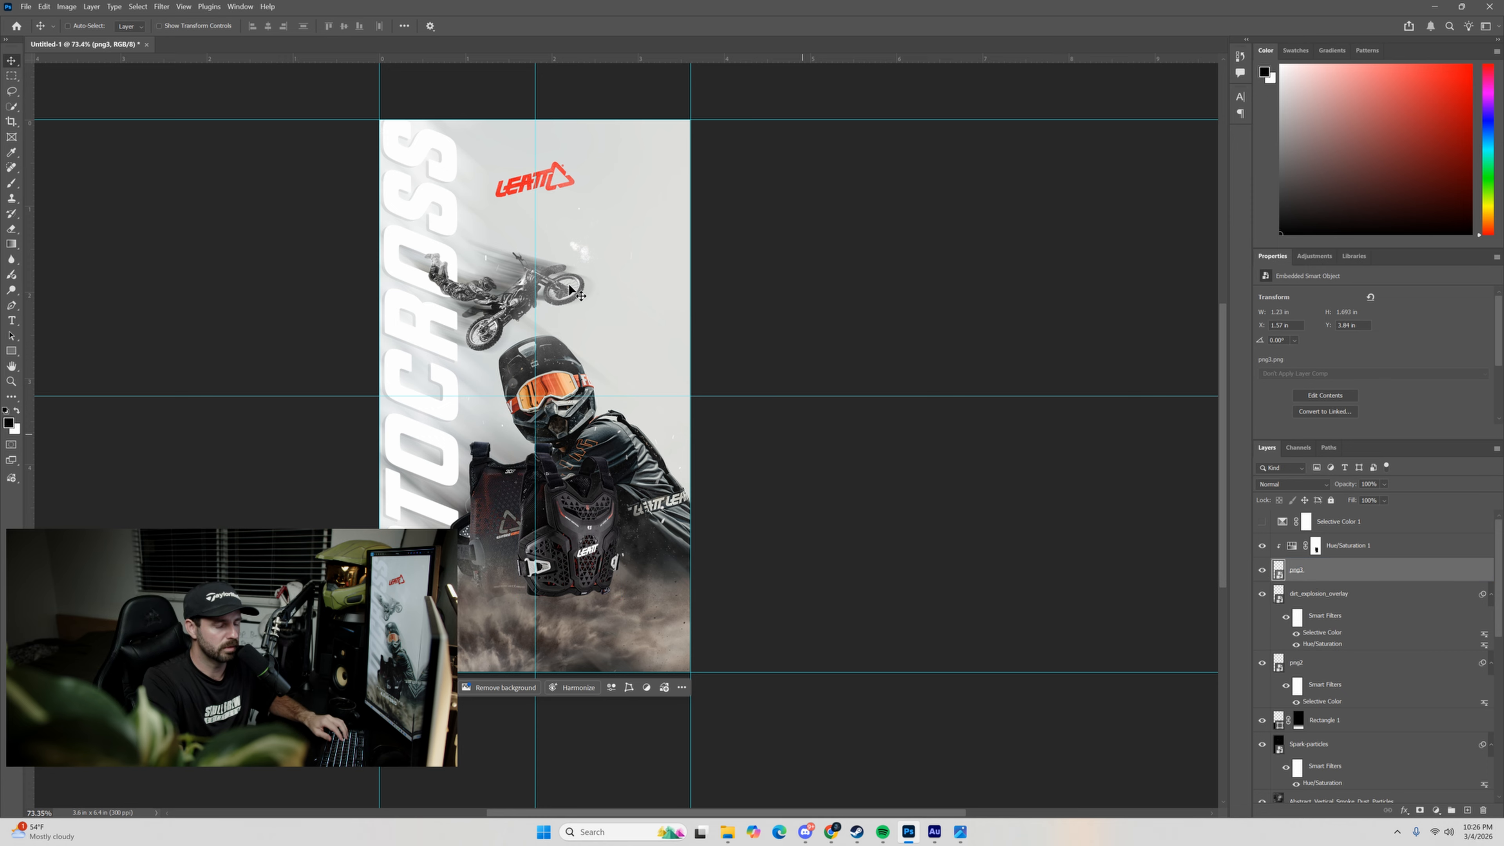
pyautogui.click(66, 7)
pyautogui.moveTo(106, 35)
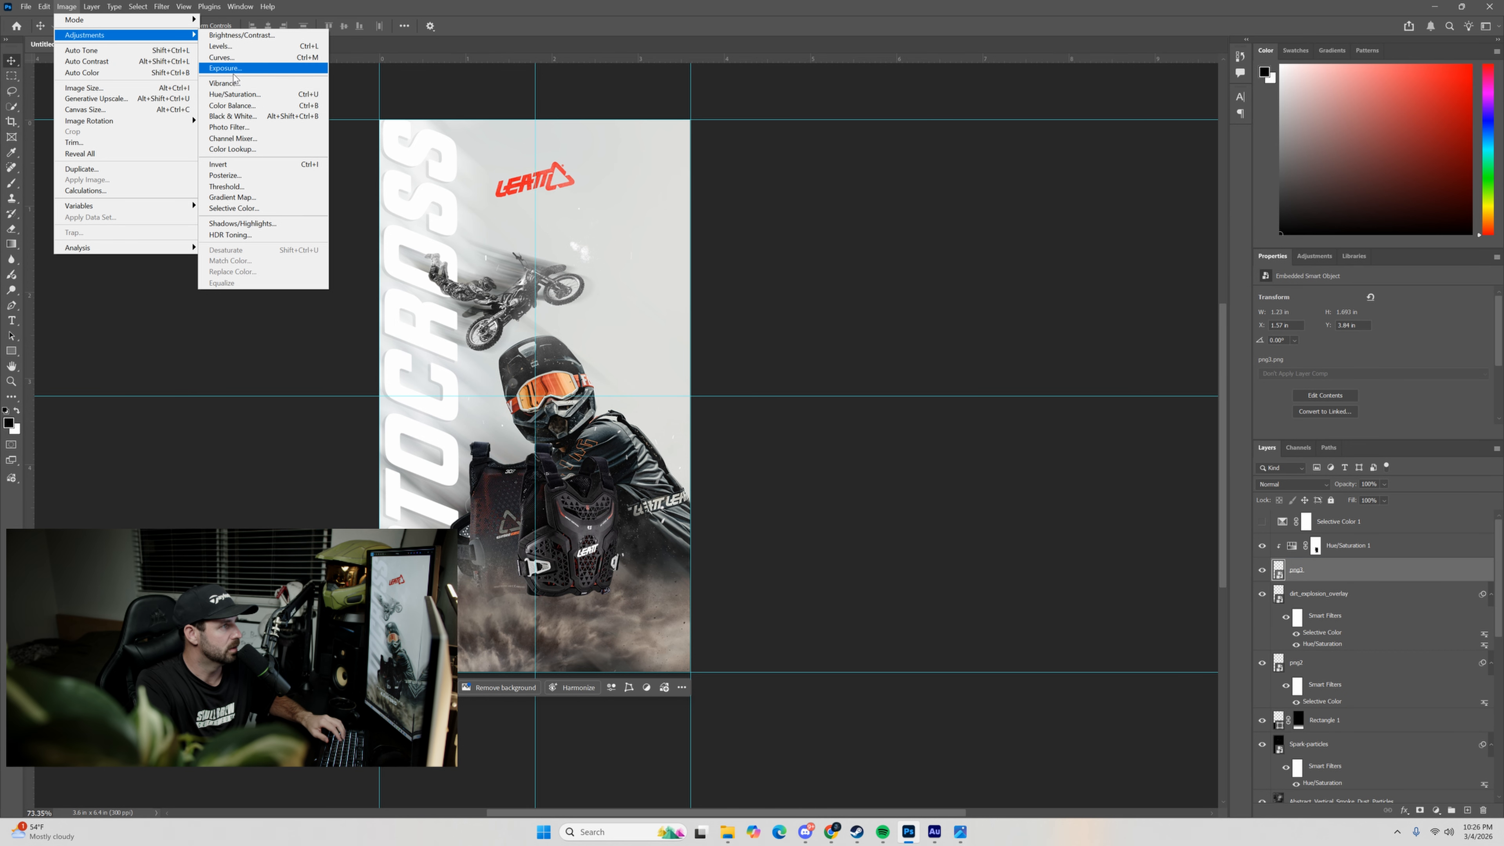
pyautogui.click(233, 208)
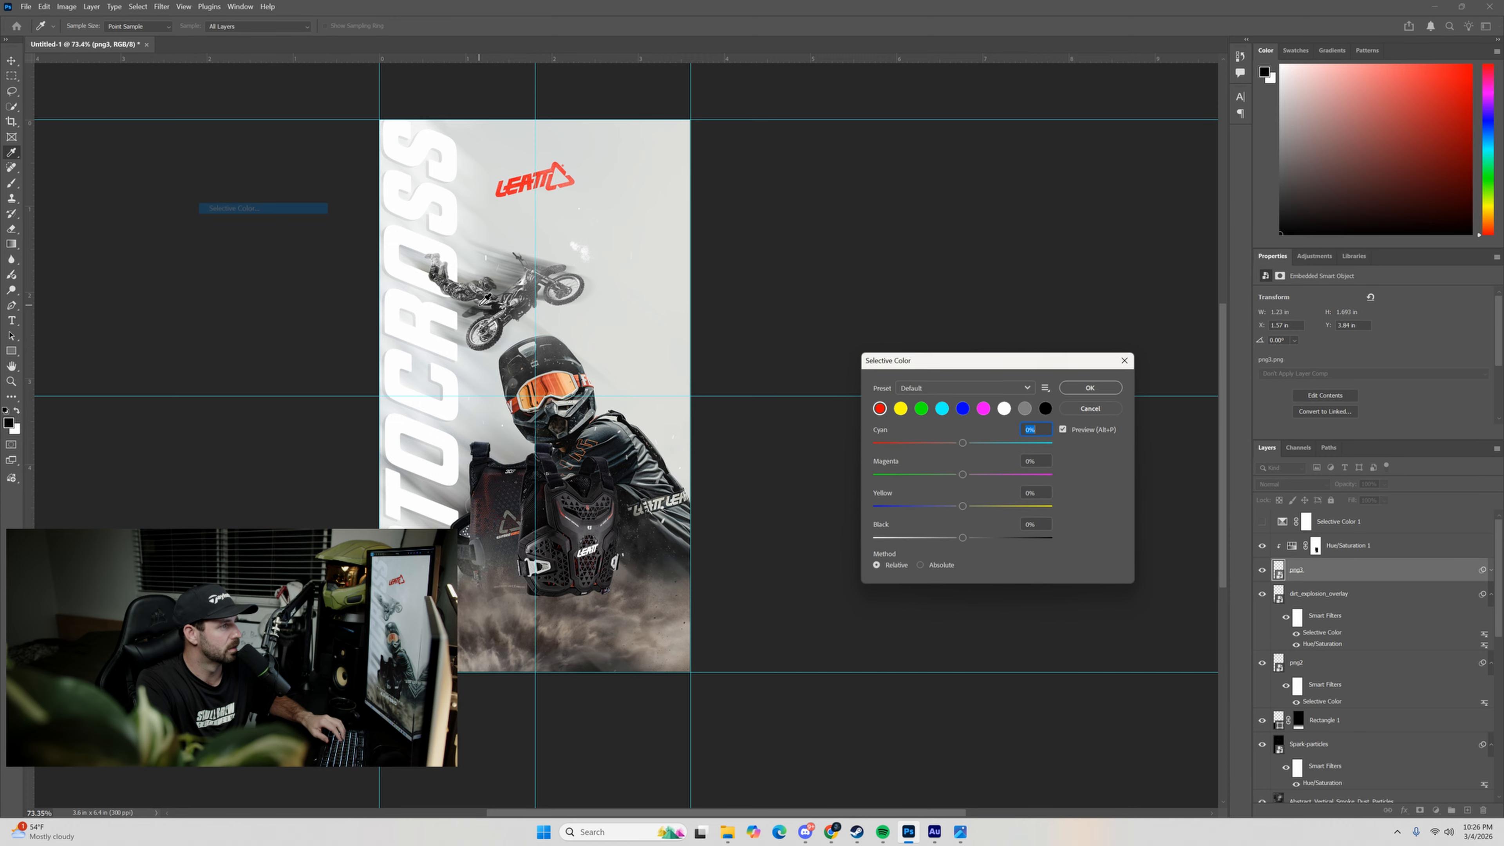
pyautogui.moveTo(964, 441)
pyautogui.mouseDown()
pyautogui.moveTo(930, 445)
pyautogui.moveTo(967, 454)
pyautogui.mouseUp()
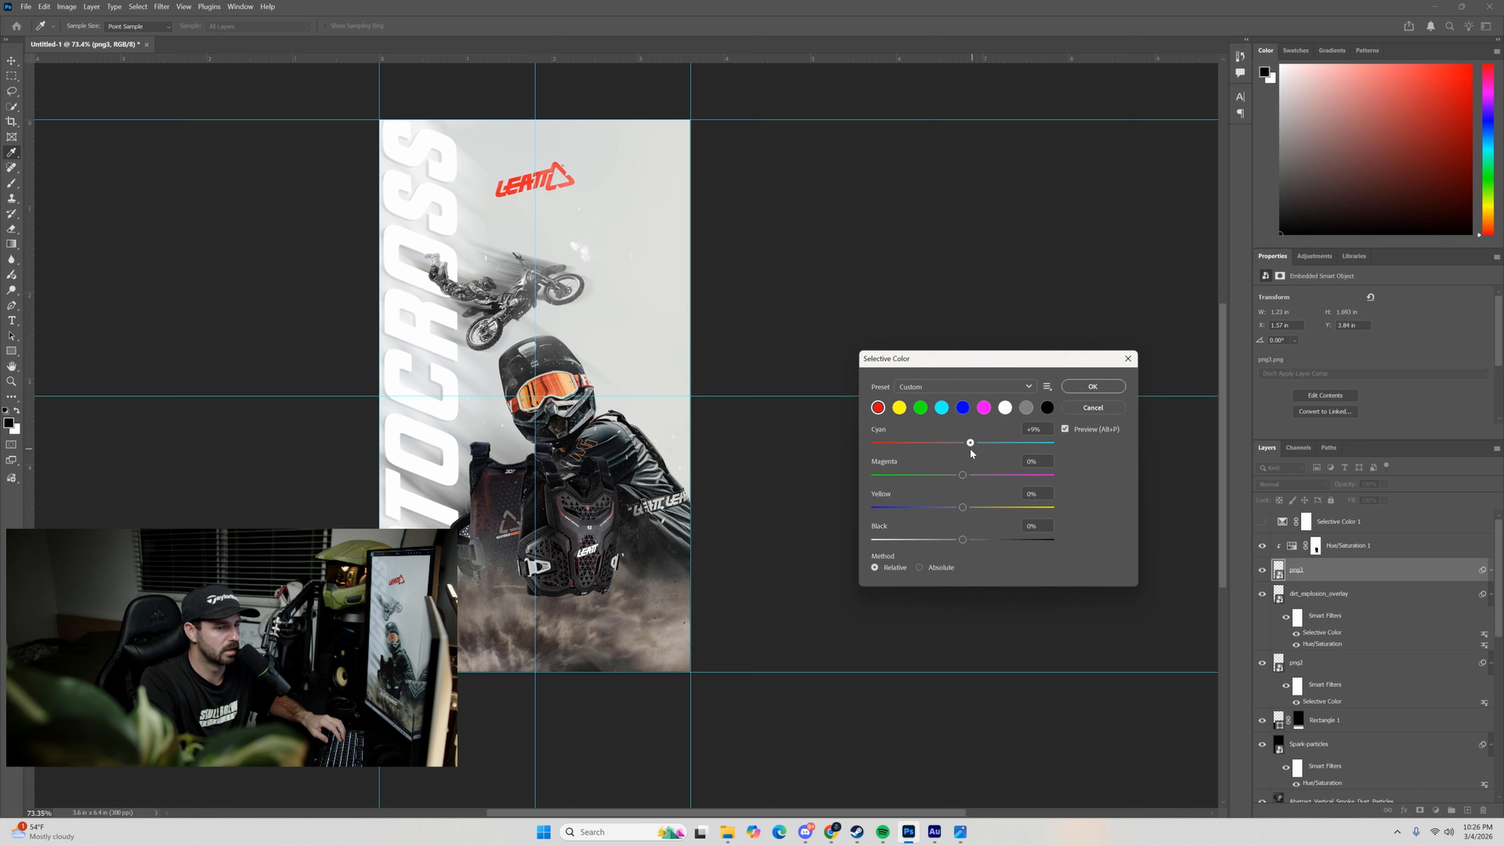
pyautogui.moveTo(973, 453); pyautogui.dragTo(973, 468)
# Set the Selective Color Neutrals for png3 to Cyan +6 and Yellow +1, and apply the adjustment.
pyautogui.click(1024, 410)
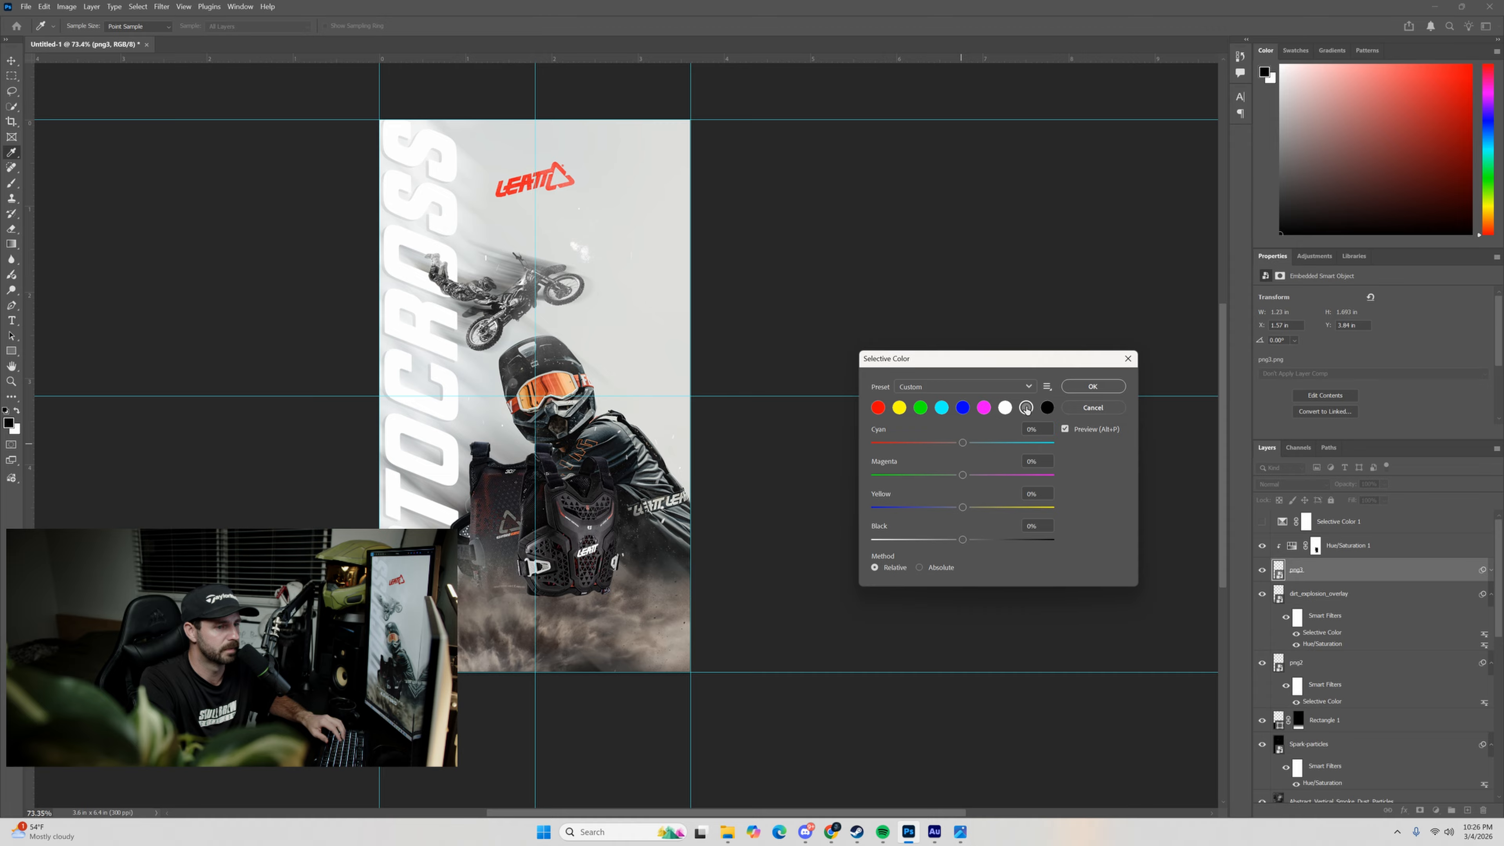
pyautogui.moveTo(957, 448); pyautogui.dragTo(972, 451)
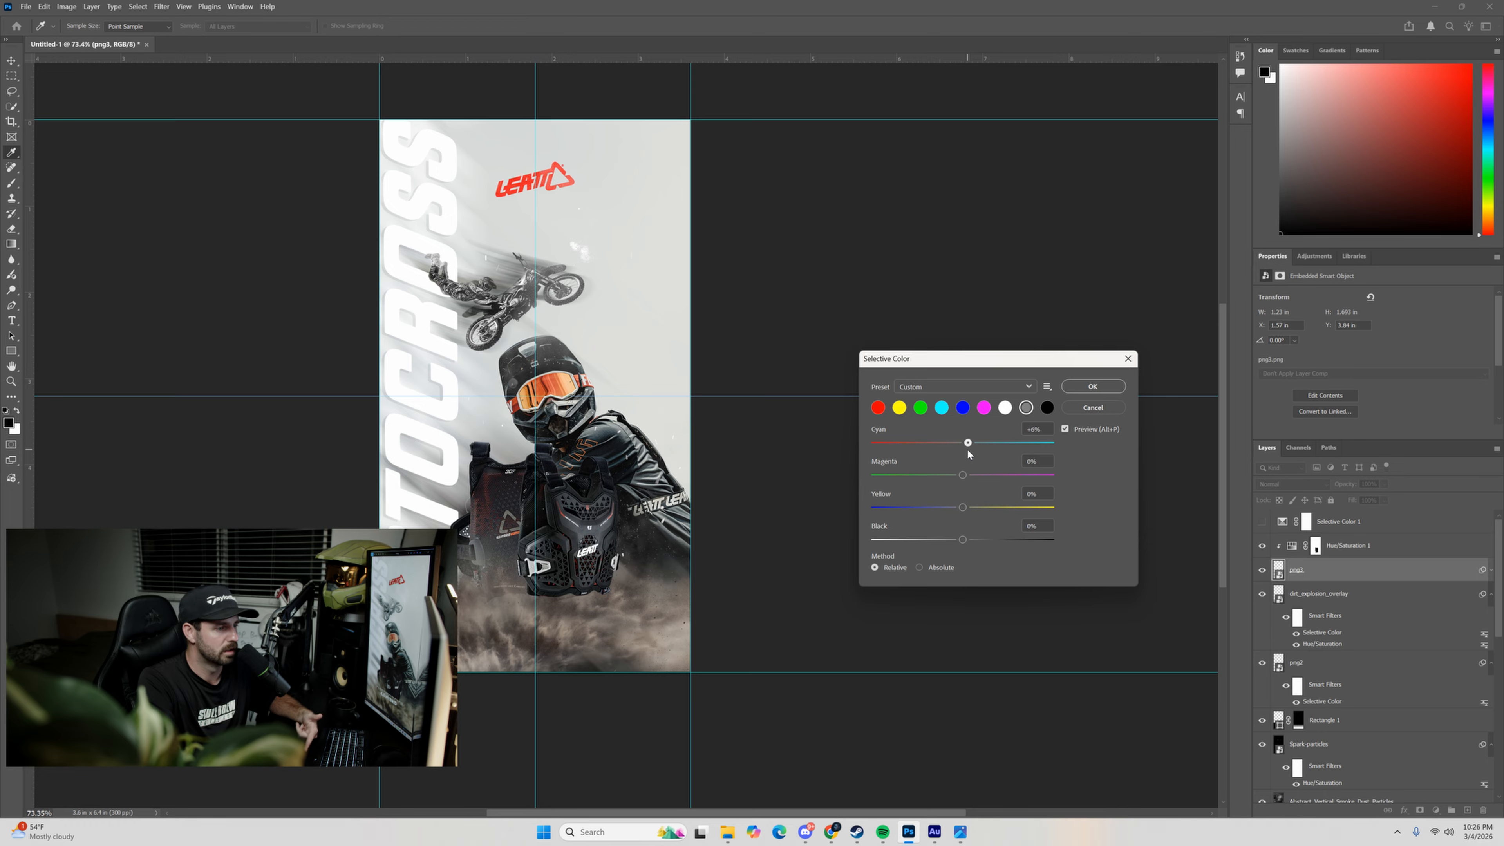
pyautogui.click(967, 448)
pyautogui.moveTo(967, 482)
pyautogui.mouseDown()
pyautogui.moveTo(983, 481)
pyautogui.moveTo(916, 496)
pyautogui.moveTo(1000, 497)
pyautogui.moveTo(971, 491)
pyautogui.mouseUp()
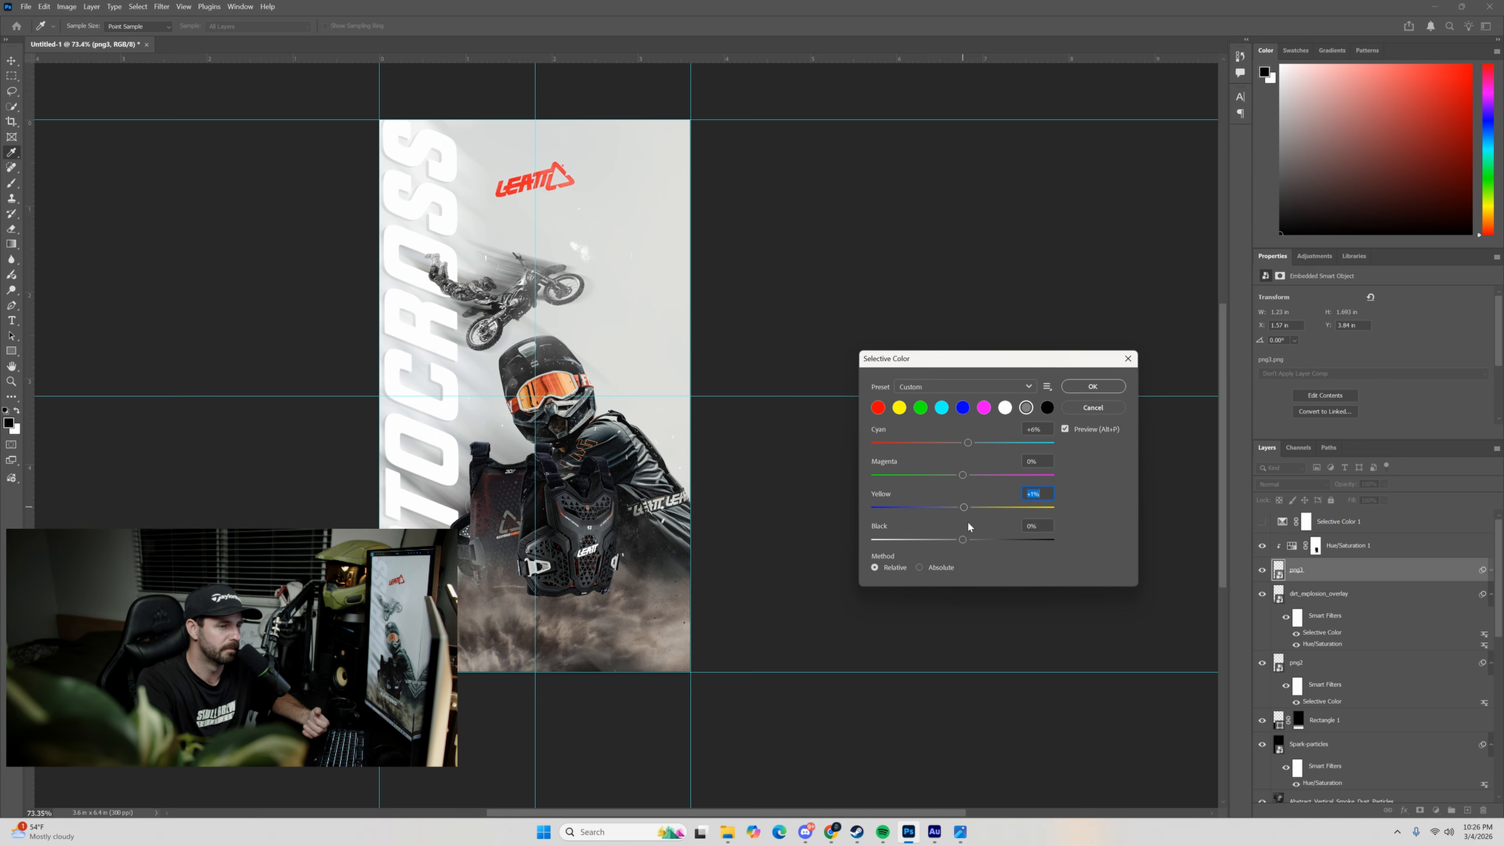
pyautogui.moveTo(962, 539)
pyautogui.mouseDown()
pyautogui.moveTo(949, 538)
pyautogui.moveTo(962, 541)
pyautogui.mouseUp()
pyautogui.click(1101, 386)
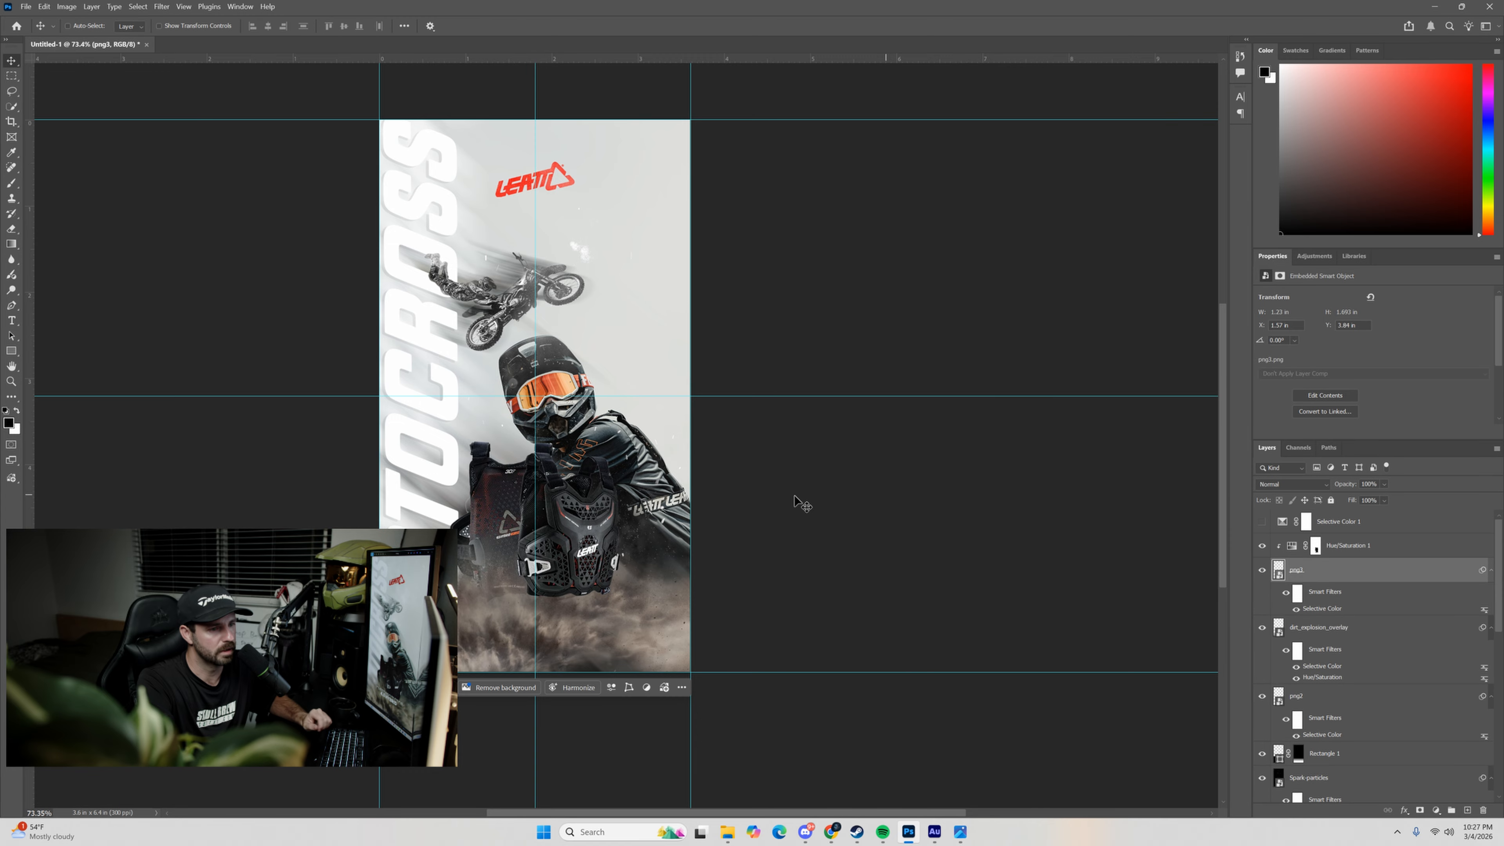
# Compare the bottom of the poster with the Rectangle 1 layer hidden and shown.
pyautogui.click(1300, 710)
pyautogui.click(1291, 753)
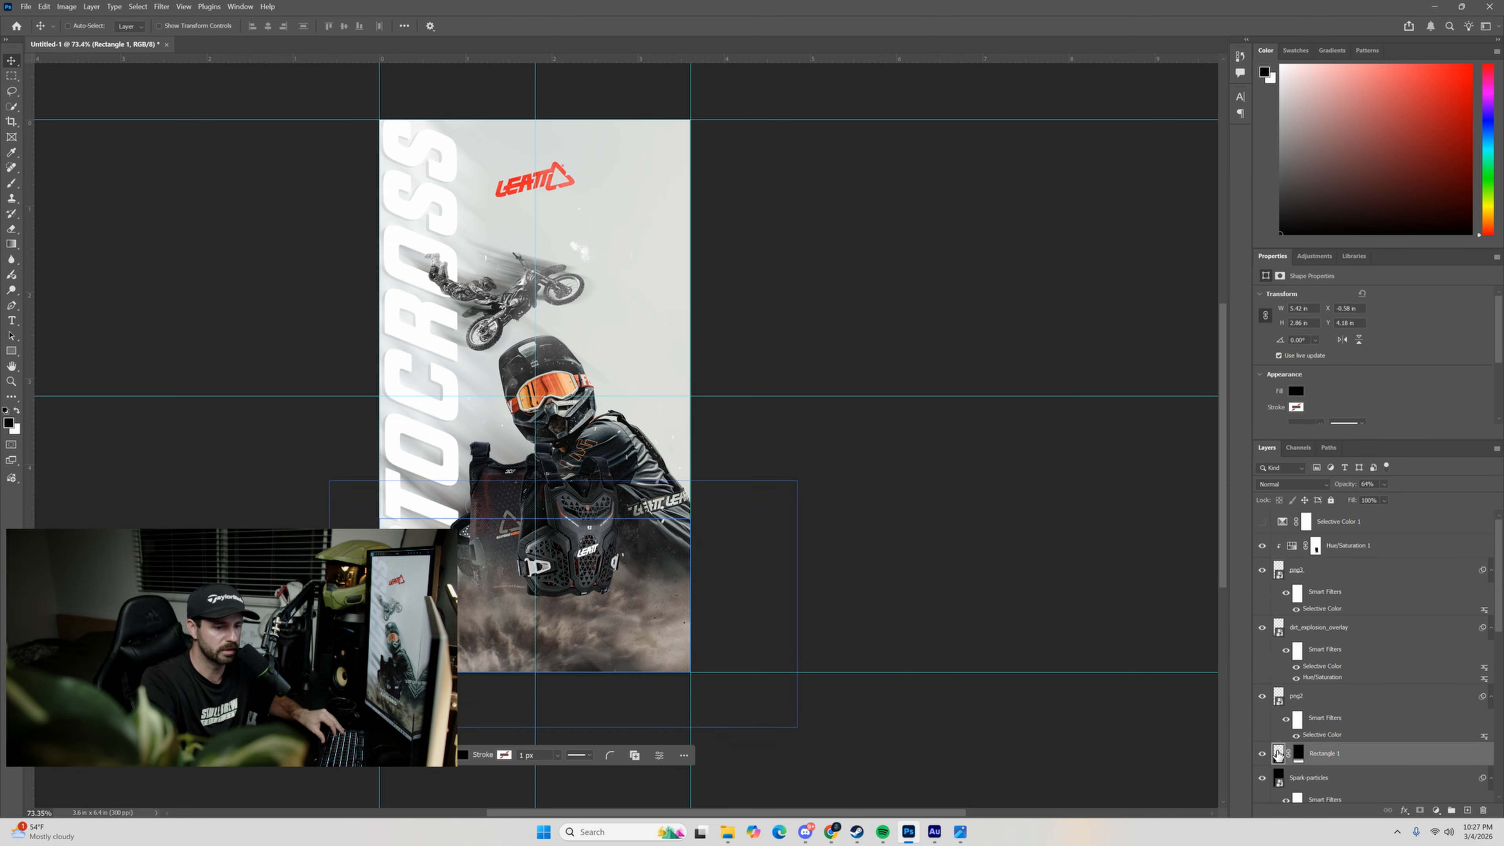
pyautogui.scroll(-1, 1296, 714)
pyautogui.click(1295, 712)
pyautogui.click(1274, 729)
pyautogui.click(1261, 733)
pyautogui.click(1261, 734)
pyautogui.click(1261, 733)
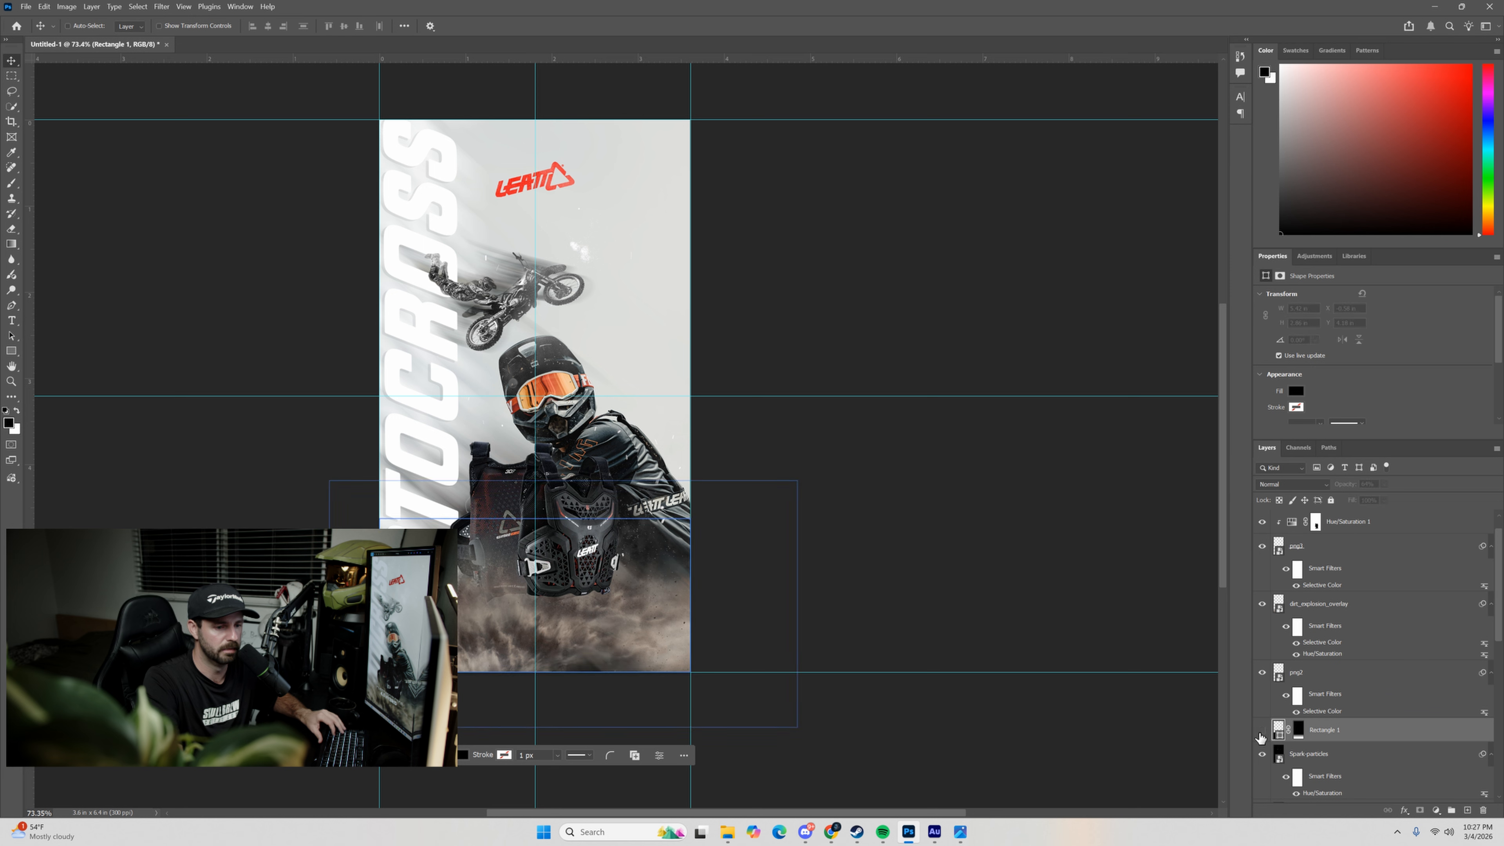
pyautogui.click(1260, 734)
pyautogui.click(1260, 733)
pyautogui.click(1260, 734)
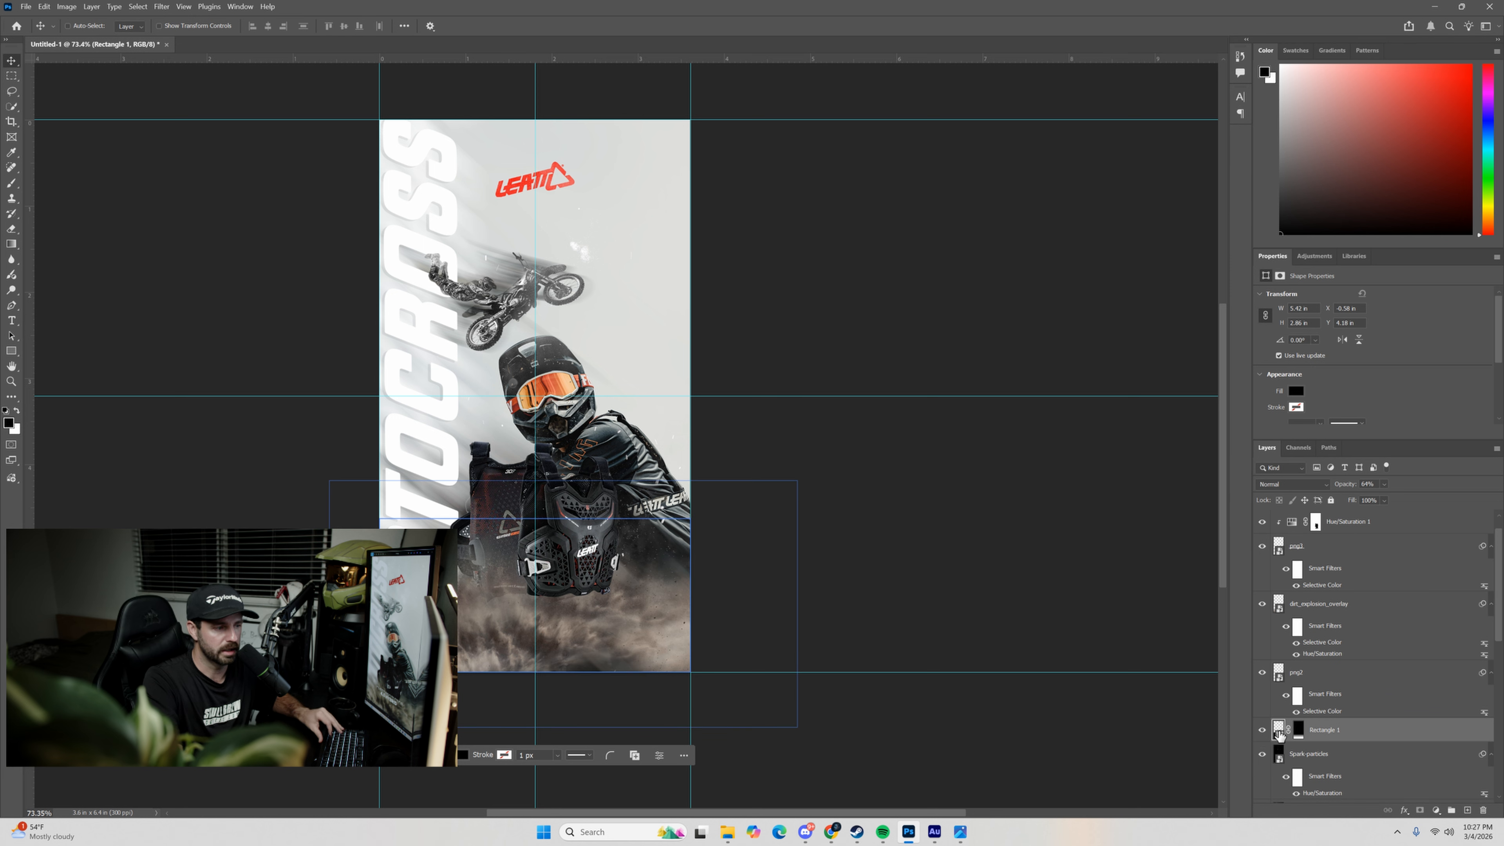
# Try placing the Rectangle 1 layer above dirt_explosion_overlay, and put it back below png2.
pyautogui.moveTo(1279, 735); pyautogui.dragTo(1299, 620)
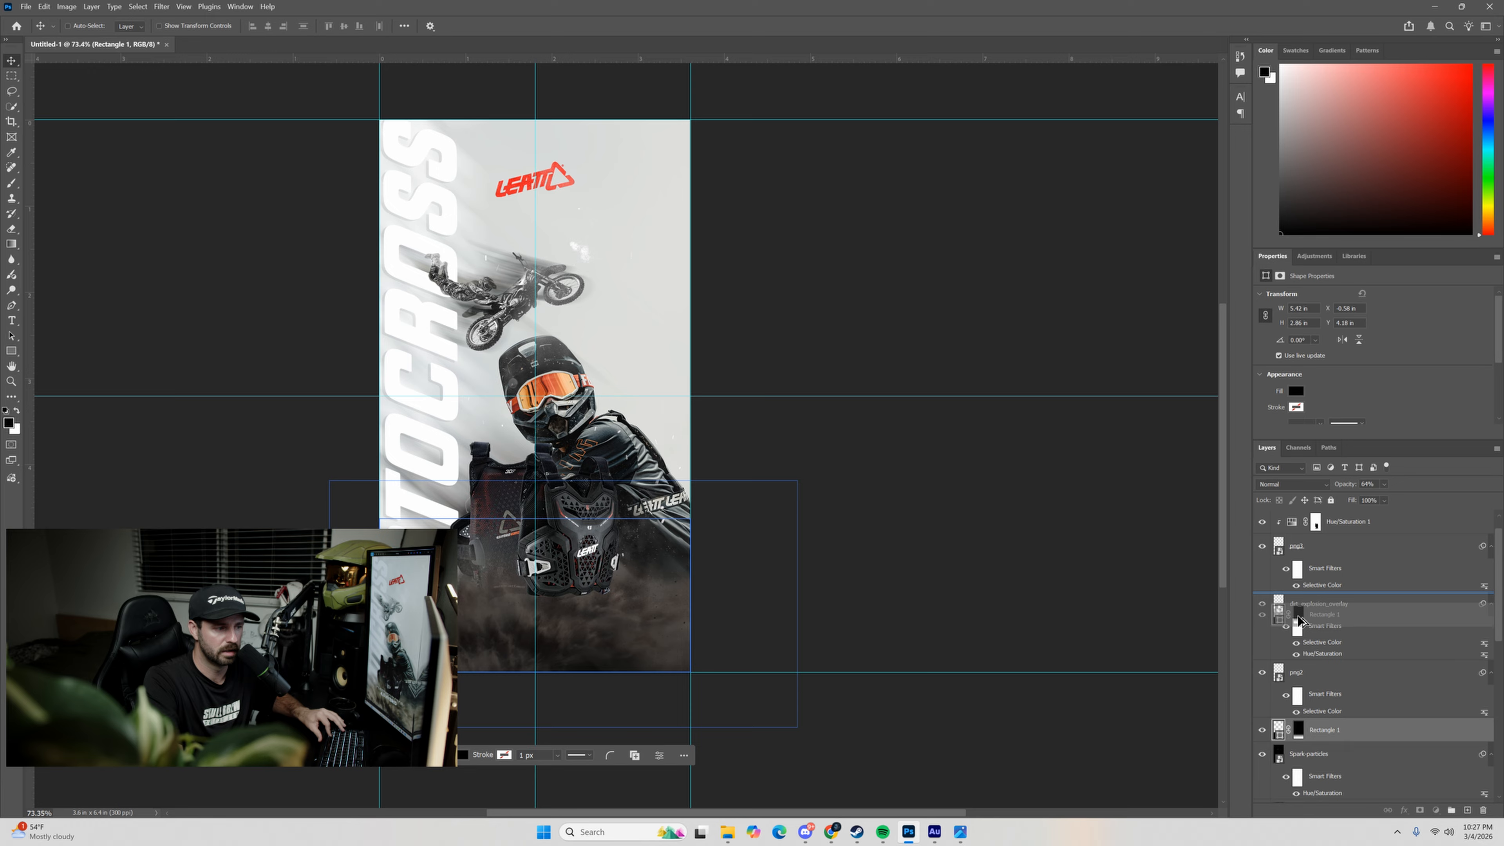
pyautogui.moveTo(1300, 620)
pyautogui.mouseDown()
pyautogui.moveTo(1286, 693)
pyautogui.moveTo(1291, 616)
pyautogui.mouseUp()
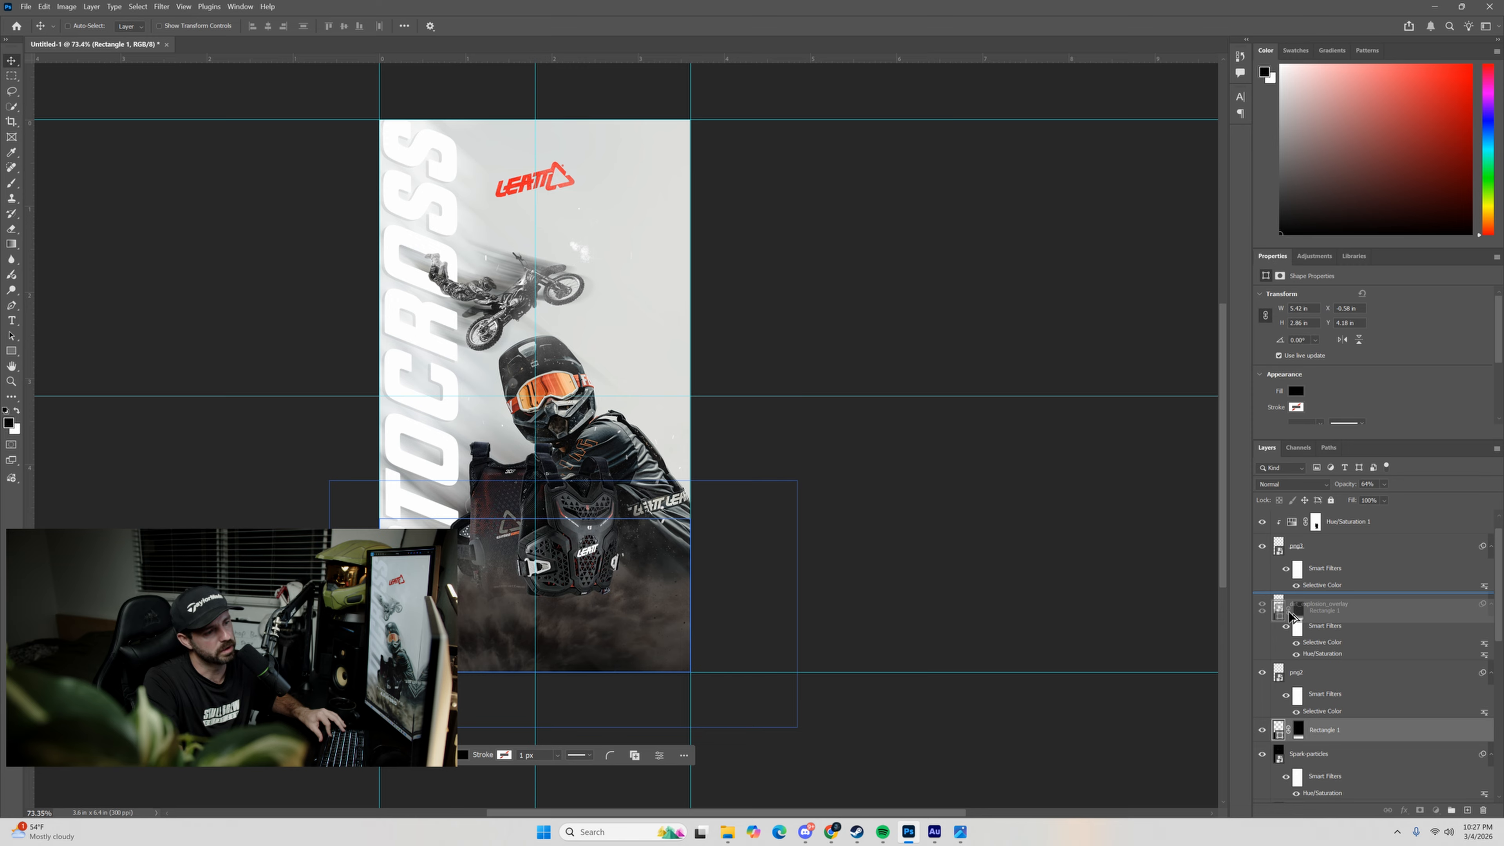
pyautogui.moveTo(1291, 616); pyautogui.dragTo(1483, 810)
pyautogui.scroll(1, 1298, 652)
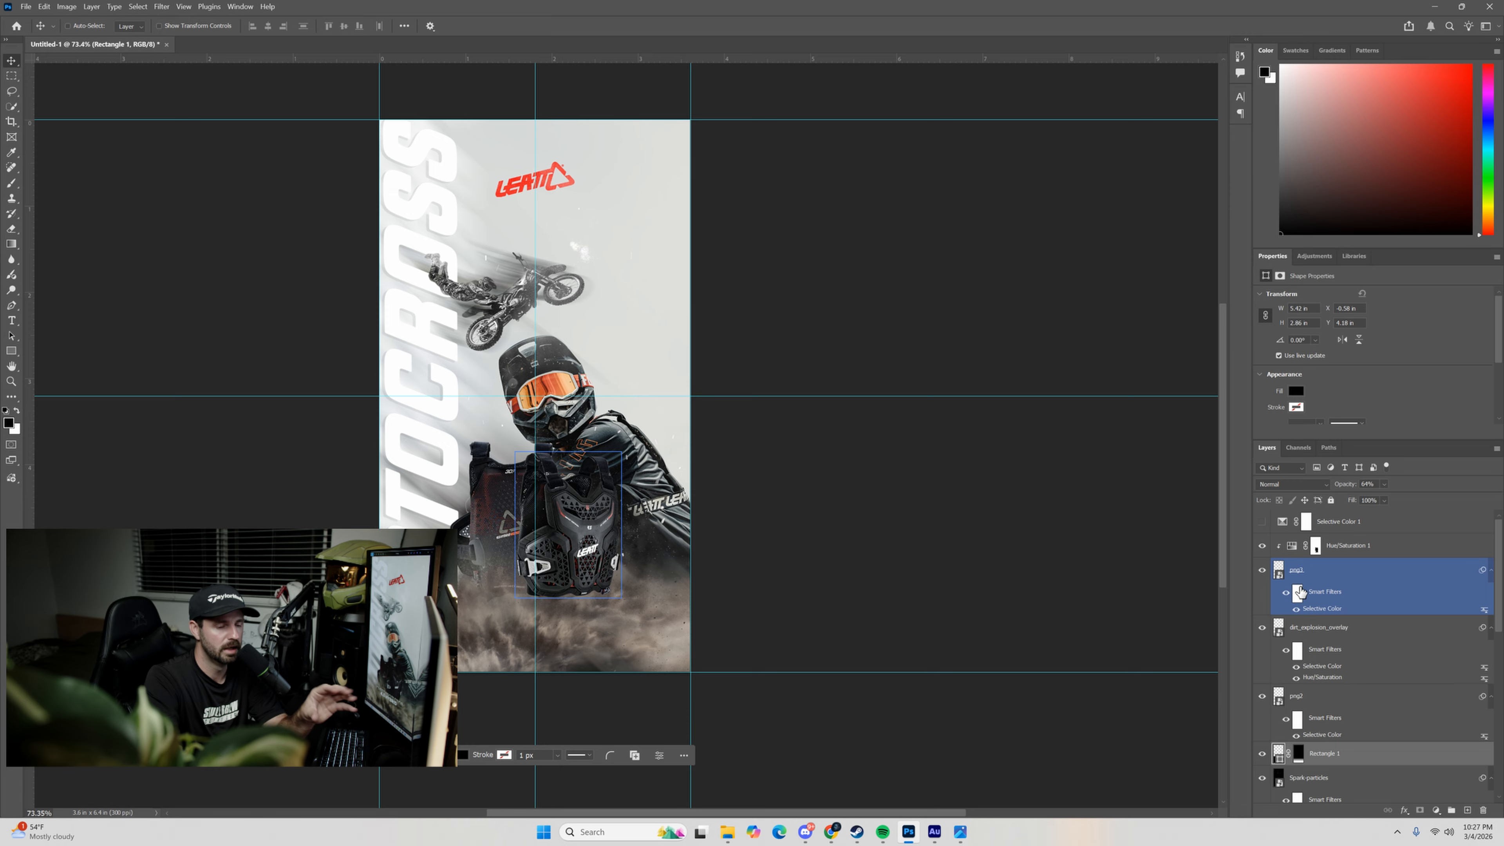
# Try a Drop Shadow on the png3 layer with 70% opacity, 15 px distance and 62 px size, and hide the effect.
pyautogui.doubleClick(1398, 586)
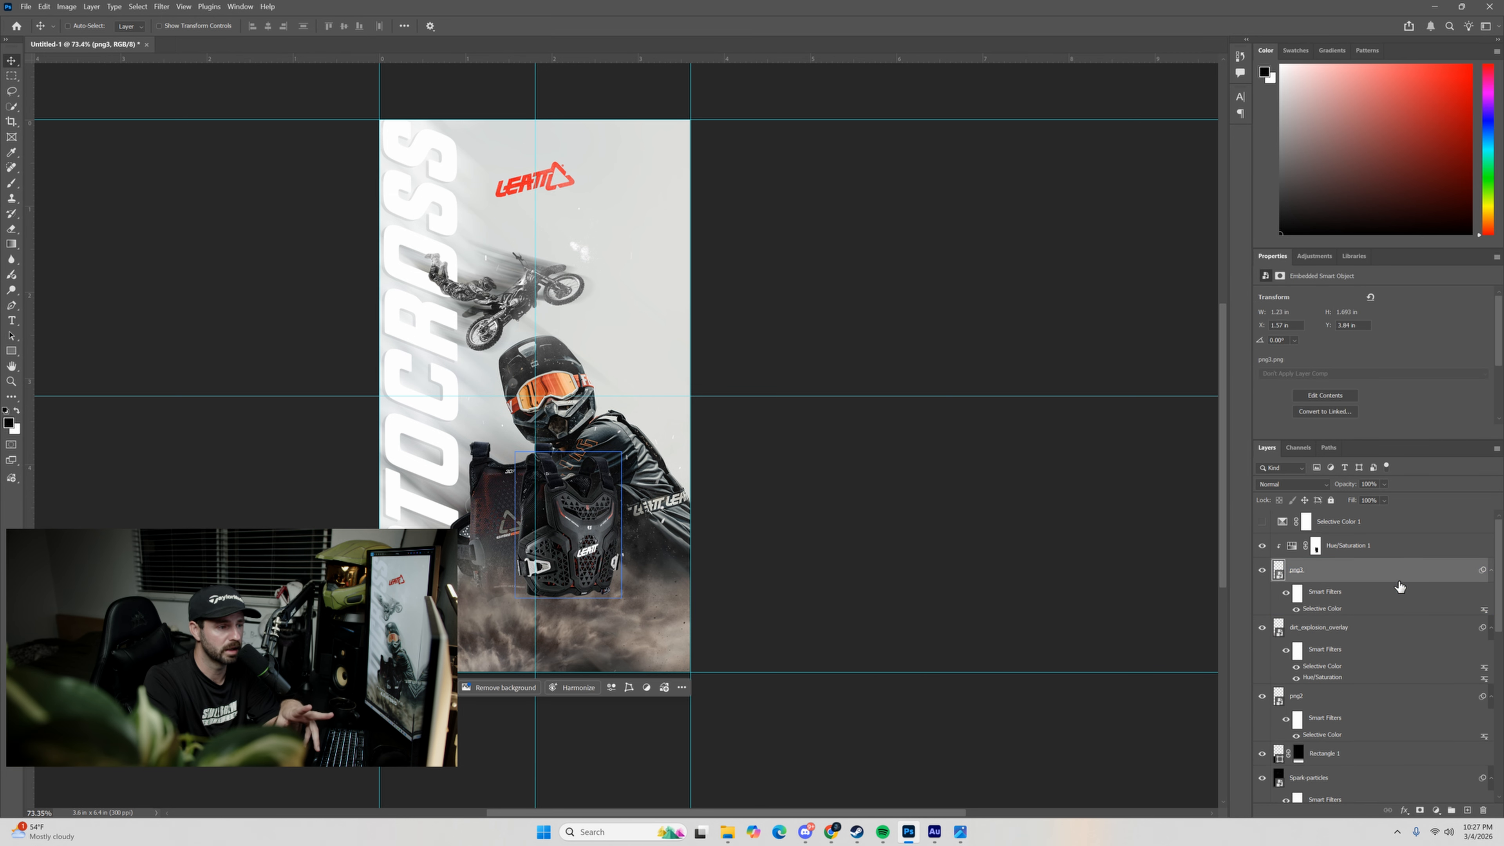
pyautogui.click(856, 479)
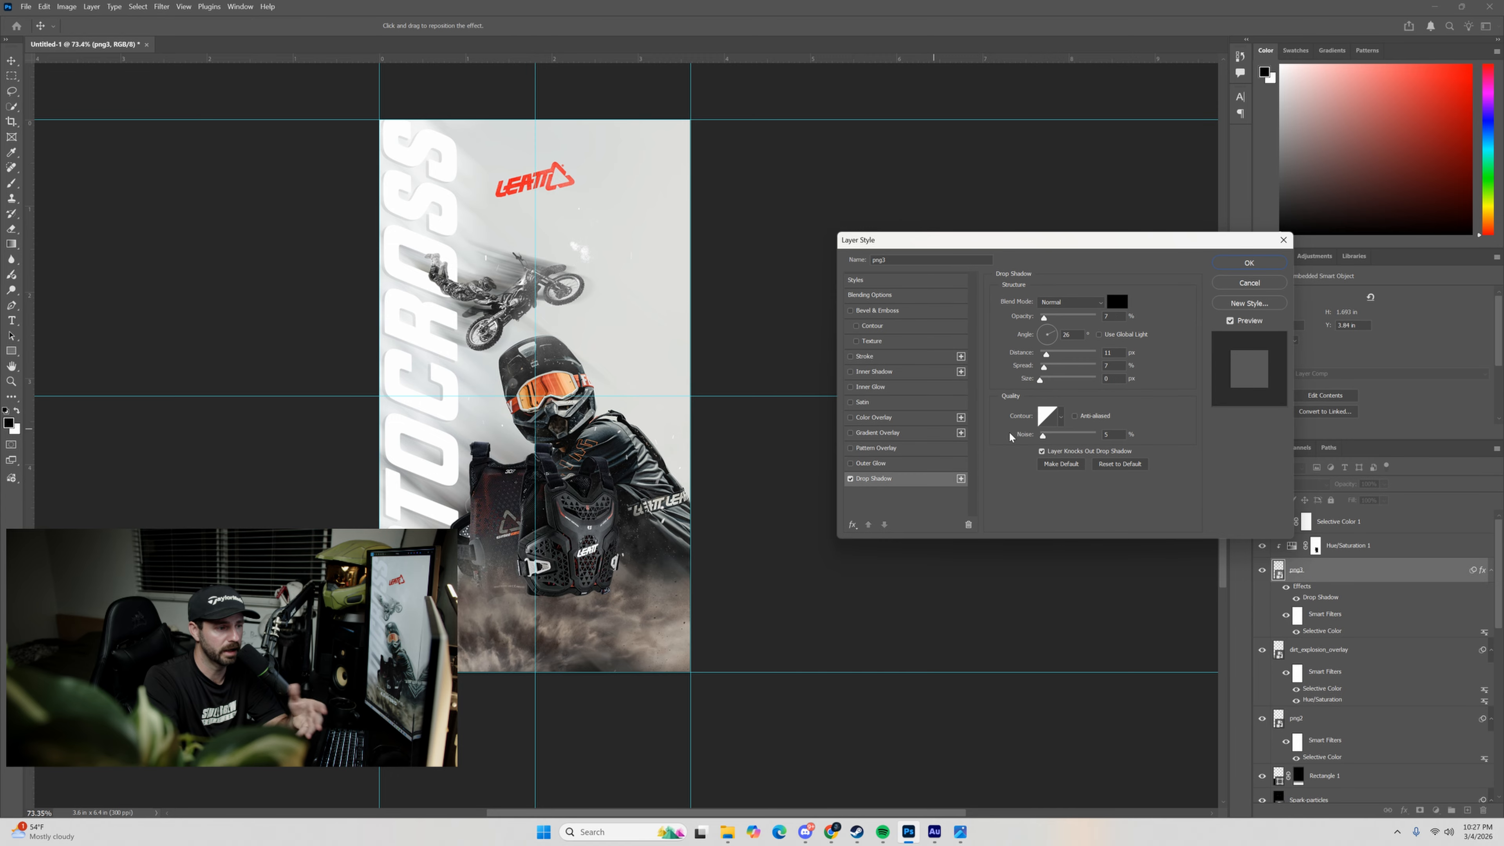
pyautogui.moveTo(1043, 319); pyautogui.dragTo(1071, 318)
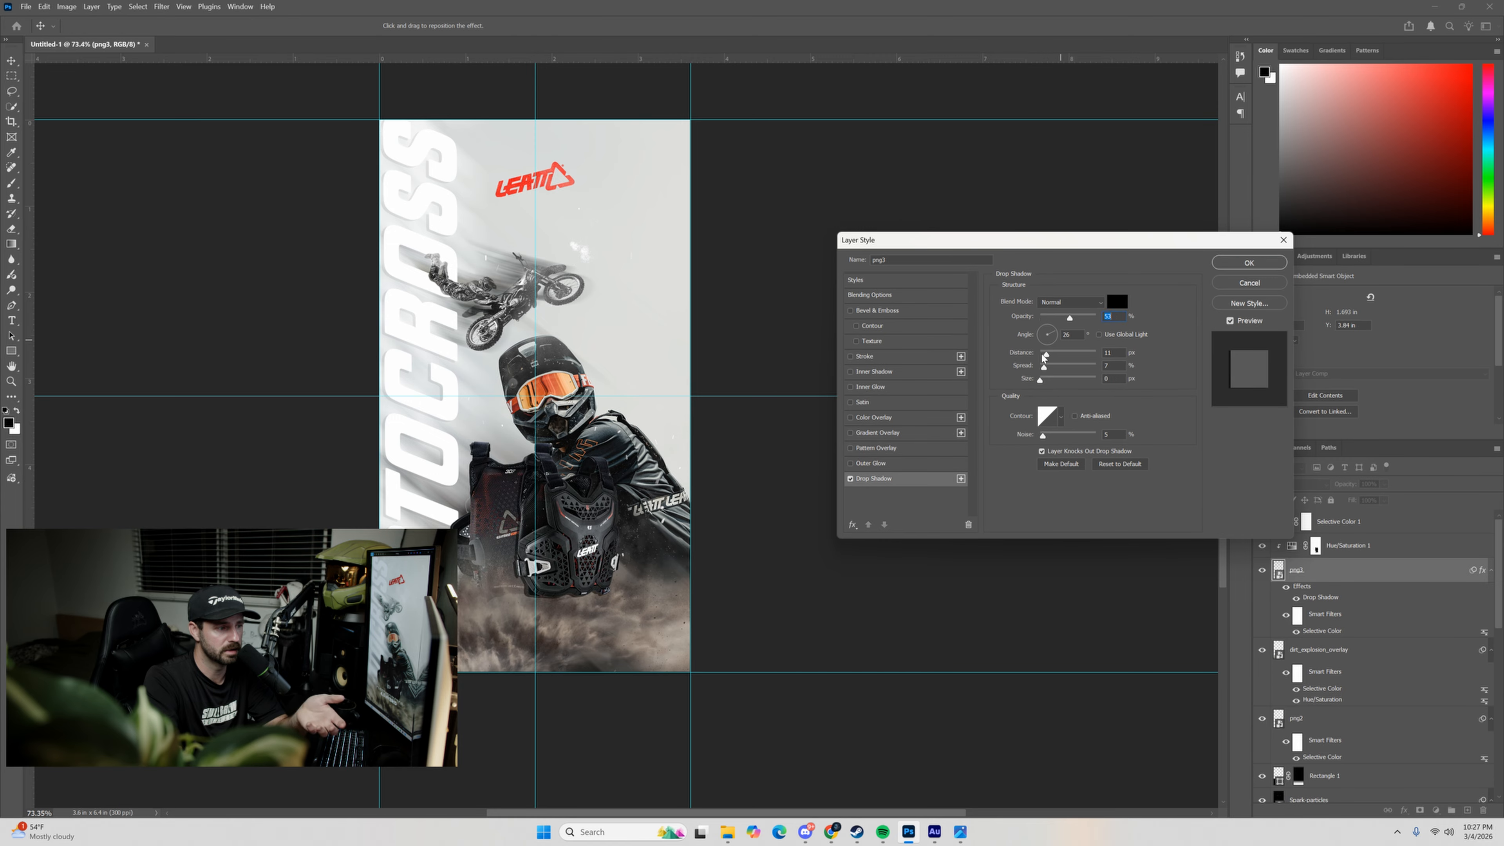
pyautogui.moveTo(1044, 354); pyautogui.dragTo(1086, 325)
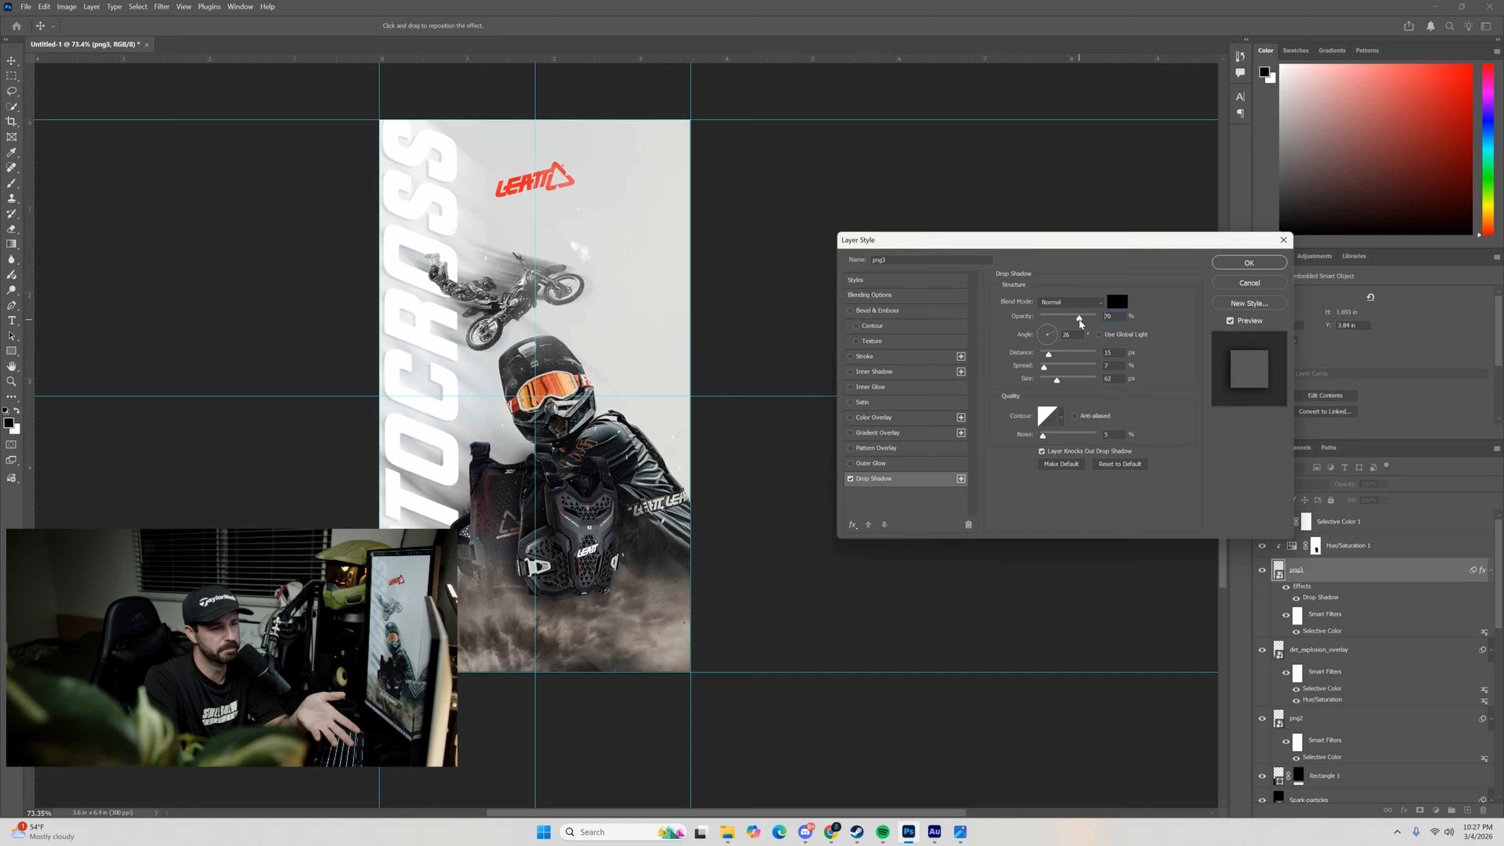
pyautogui.click(1259, 264)
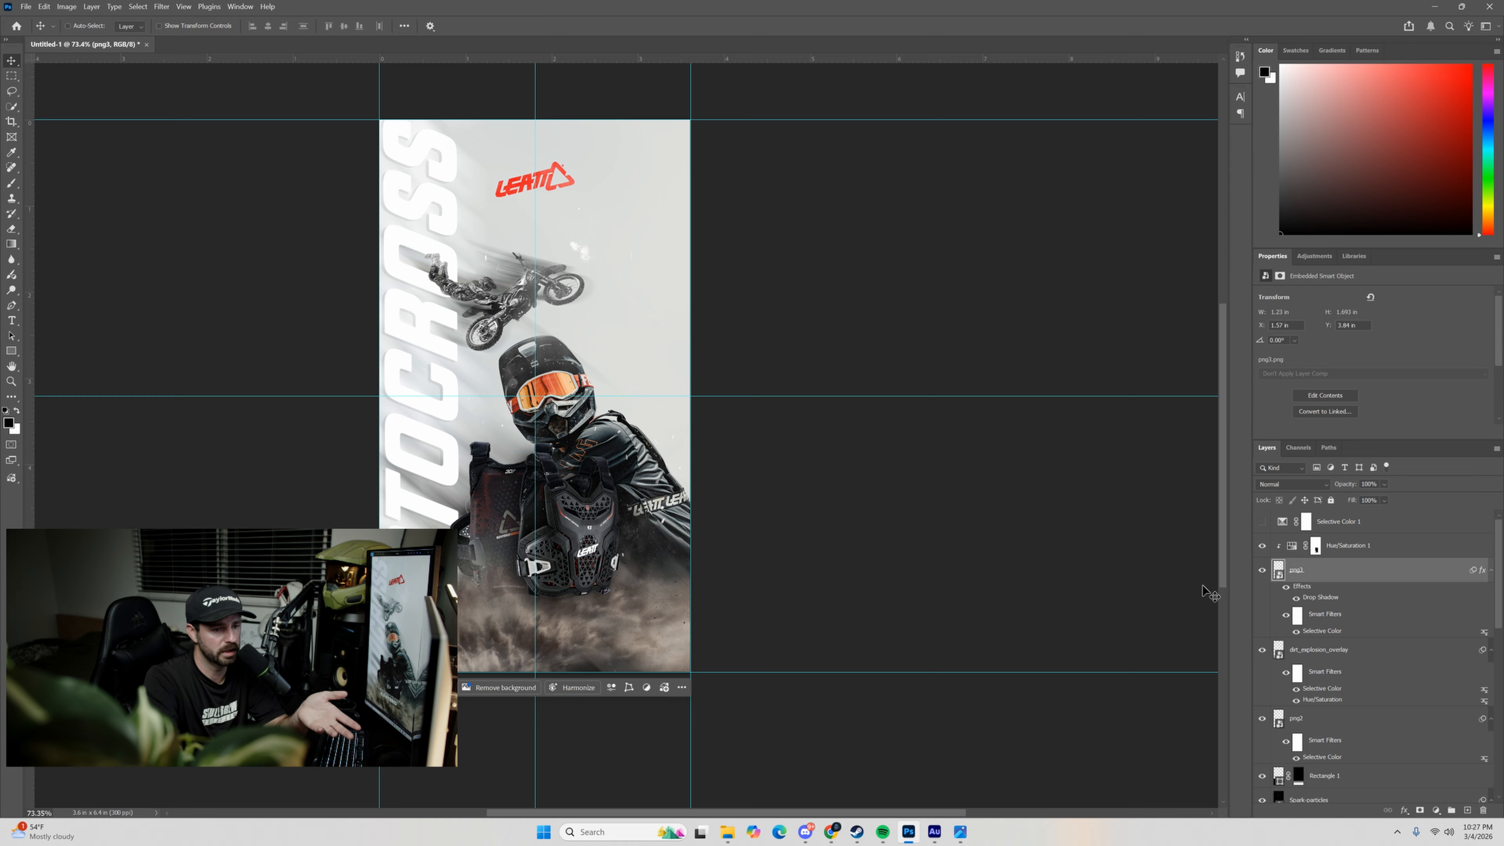
pyautogui.click(1296, 597)
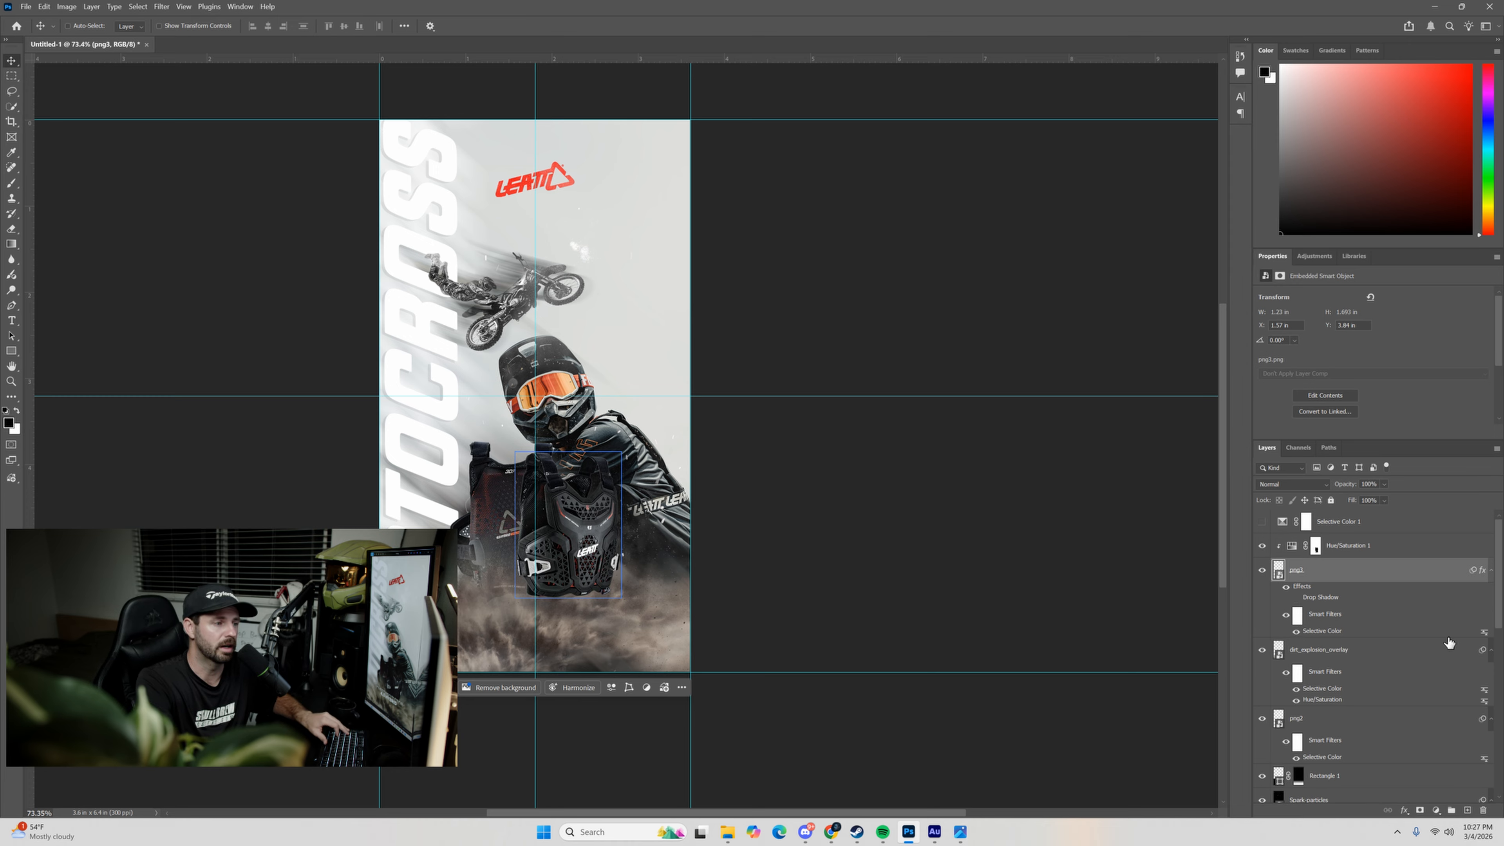
# Create a layer above dirt_explosion_overlay and paint a soft black spot about 1.1 in wide behind the front protector with an enlarged brush.
pyautogui.click(1361, 649)
pyautogui.click(1467, 809)
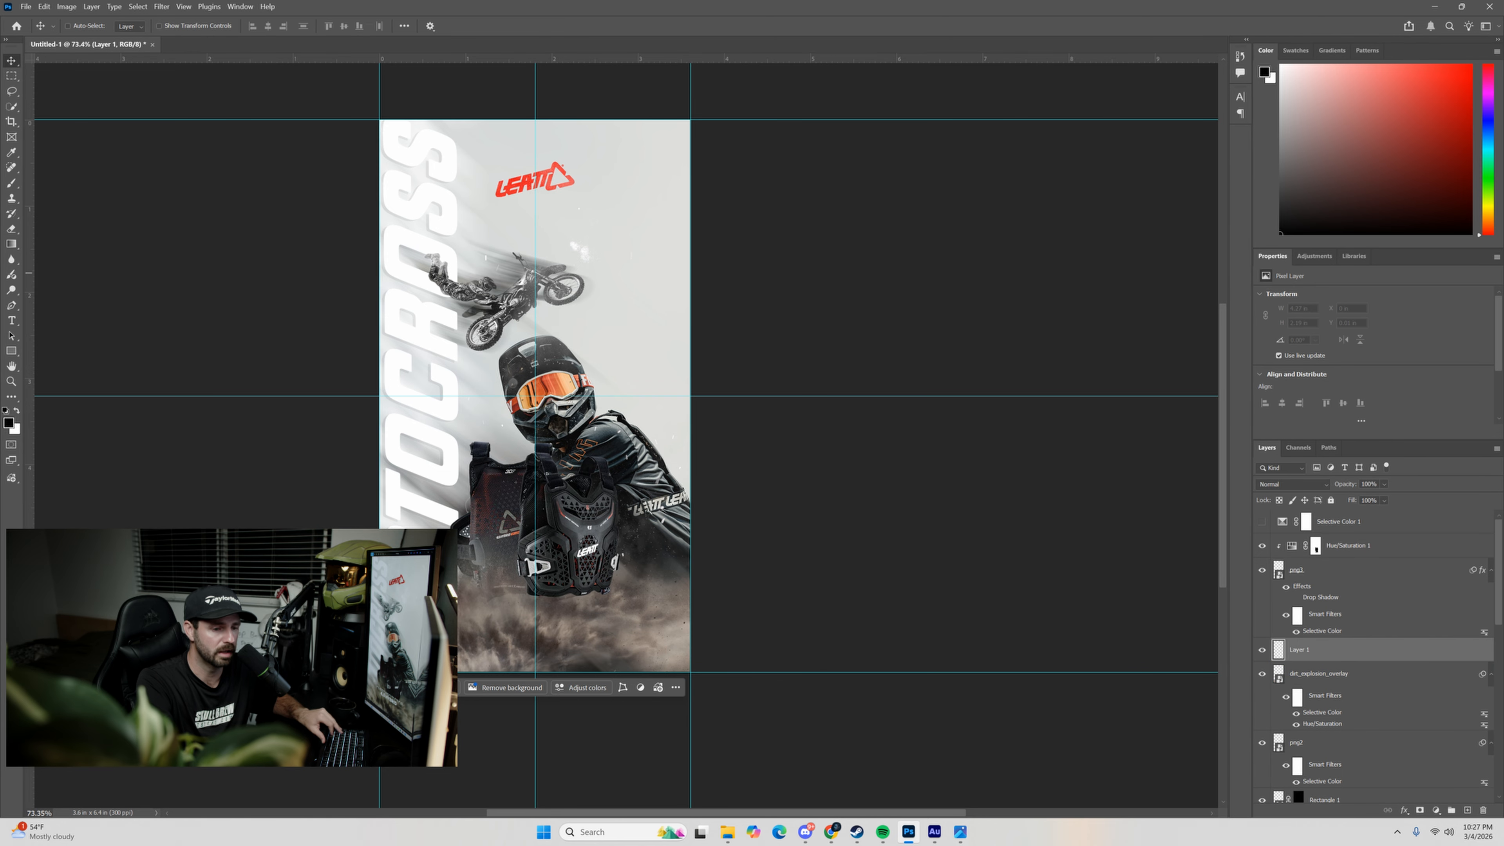
pyautogui.click(12, 183)
pyautogui.click(75, 27)
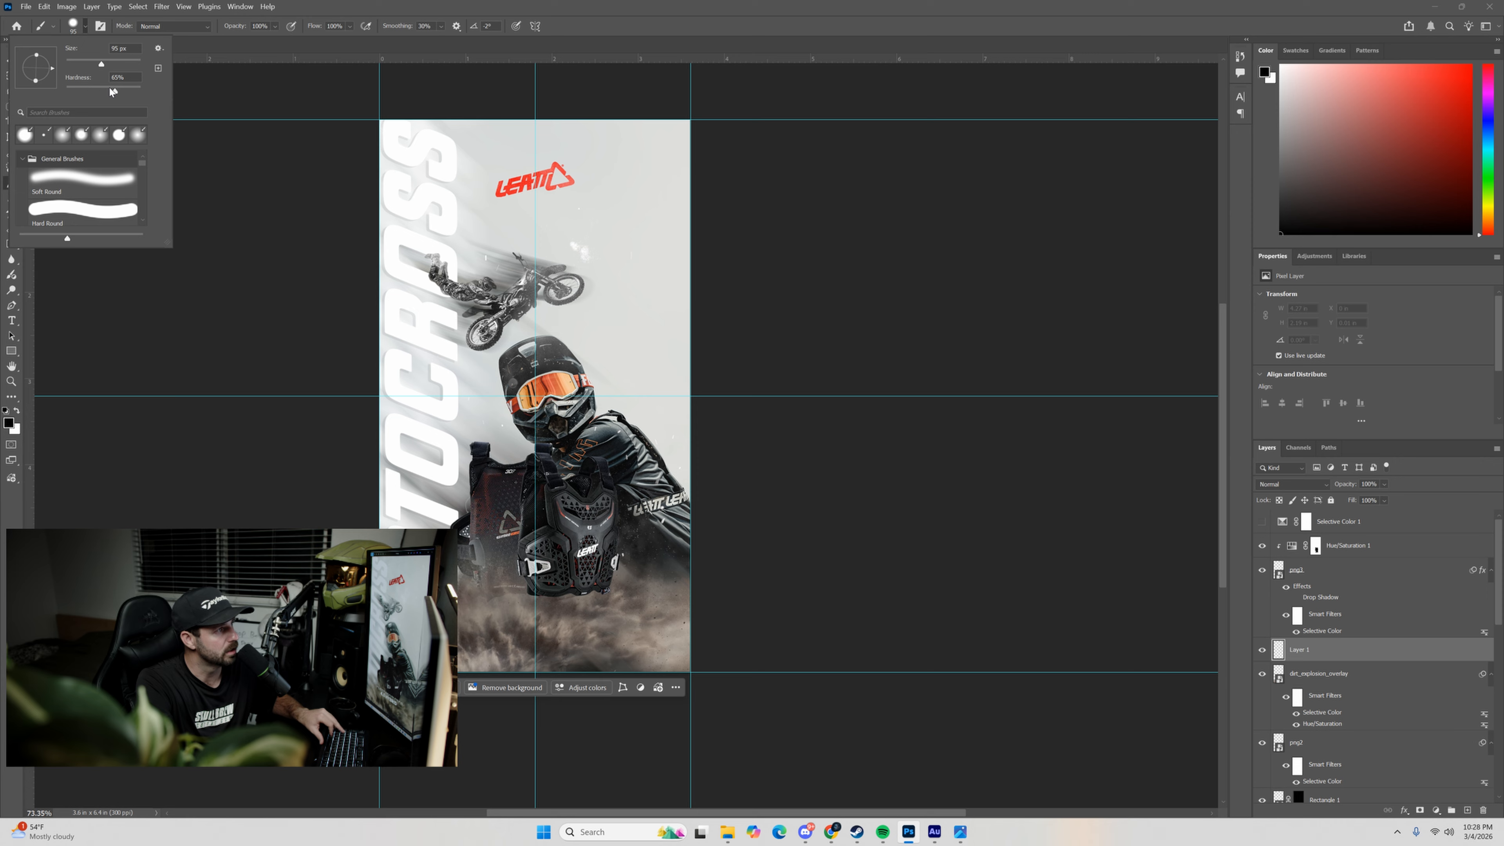
pyautogui.moveTo(119, 69); pyautogui.dragTo(124, 70)
pyautogui.click(530, 541)
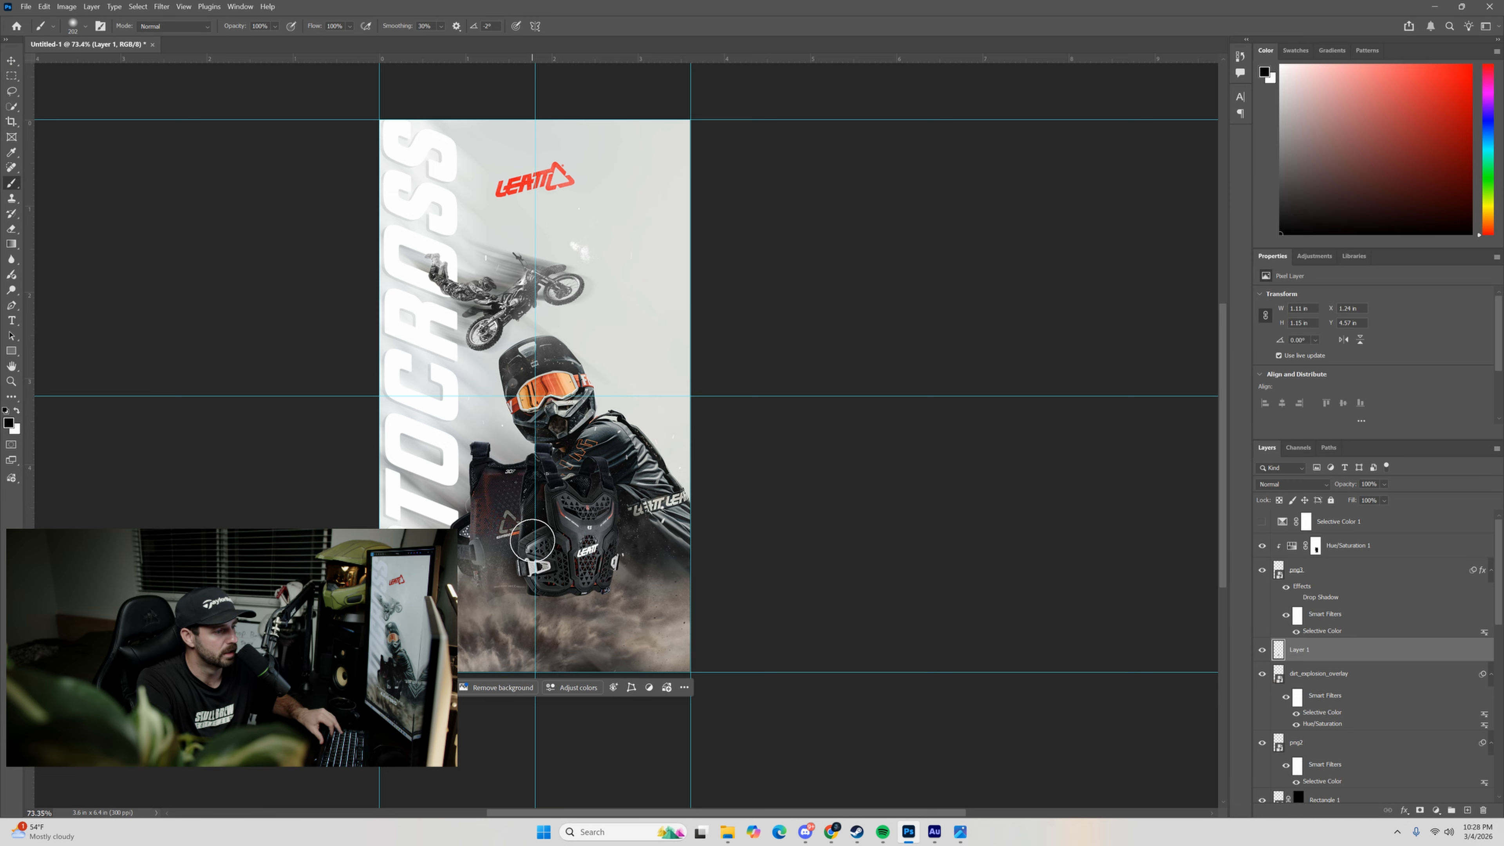
# Extend the soft black shadow on Layer 1 around the front protector to about 1.8 × 2.2 in, and set the layer's opacity to 76%.
pyautogui.moveTo(531, 541)
pyautogui.mouseDown()
pyautogui.moveTo(538, 486)
pyautogui.moveTo(538, 582)
pyautogui.moveTo(549, 556)
pyautogui.moveTo(565, 555)
pyautogui.moveTo(546, 571)
pyautogui.moveTo(580, 573)
pyautogui.moveTo(588, 487)
pyautogui.moveTo(558, 494)
pyautogui.moveTo(543, 579)
pyautogui.mouseUp()
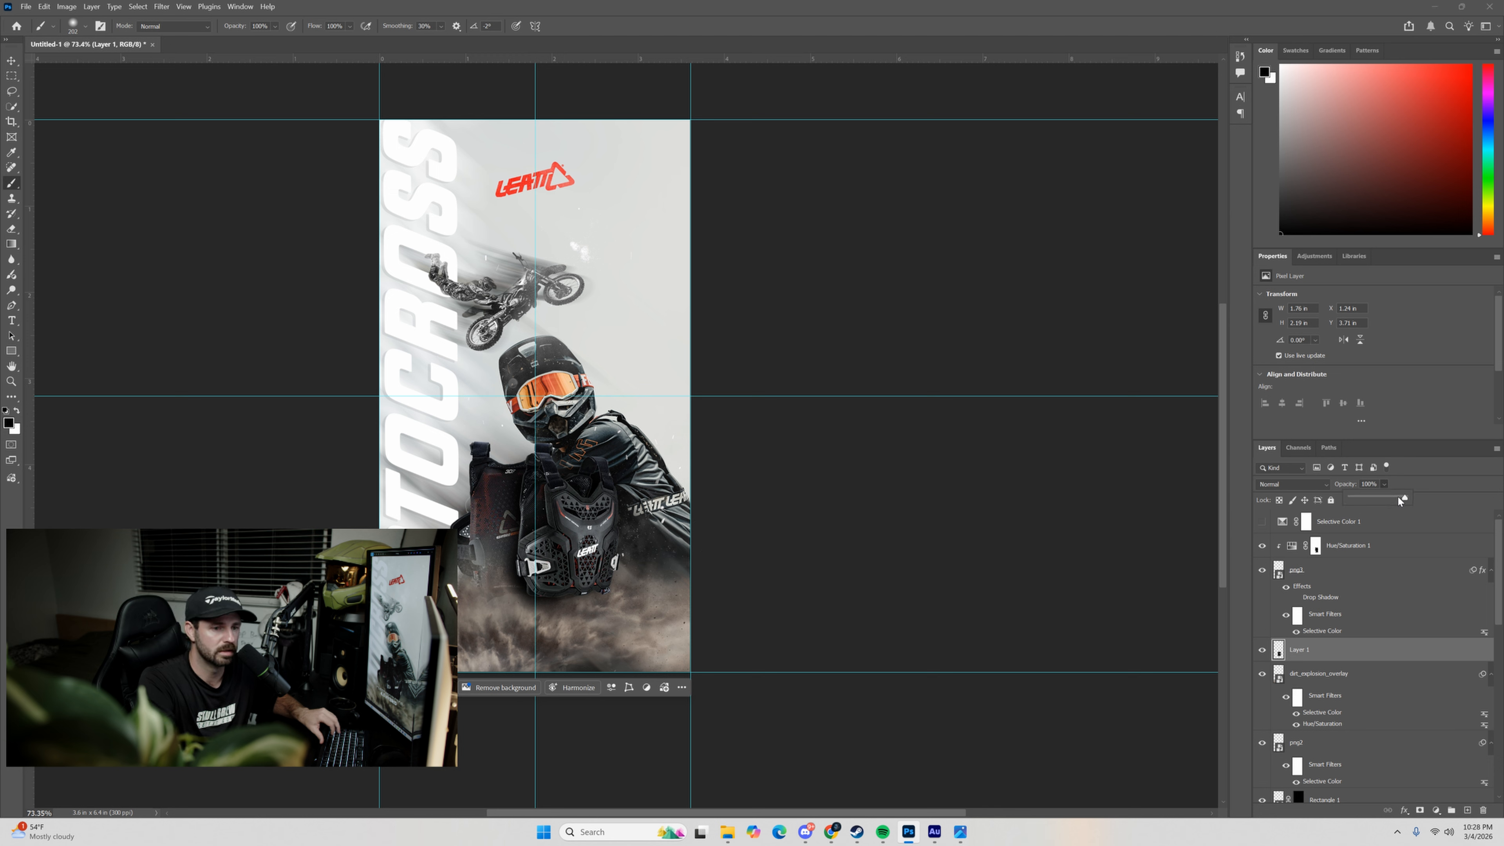
pyautogui.moveTo(1398, 497); pyautogui.dragTo(1387, 495)
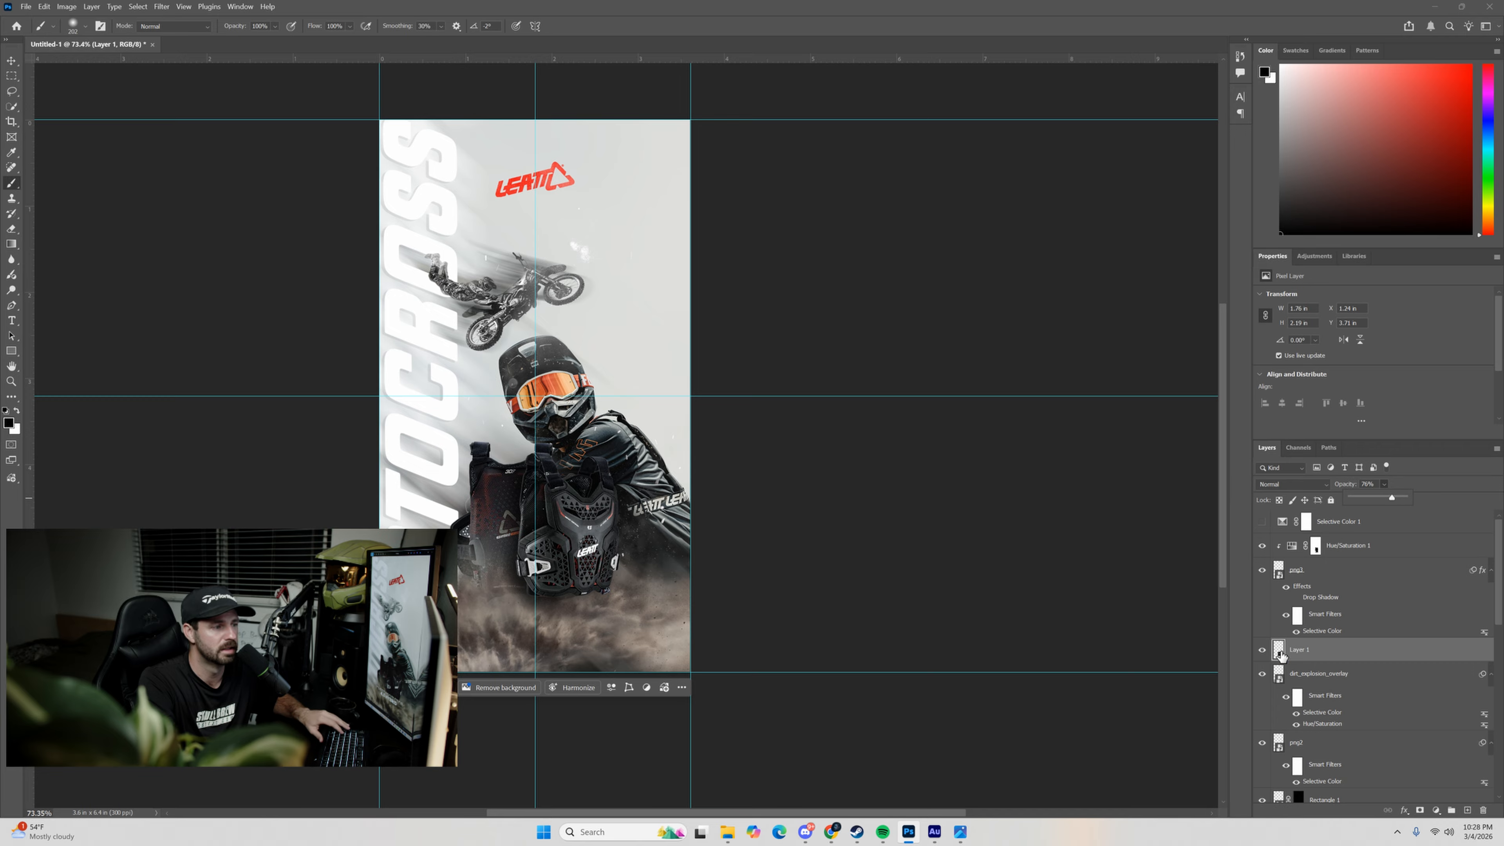
# Create a layer above Rectangle 1 and paint a soft black shadow about 2.2 in wide behind the rear protector.
pyautogui.click(1280, 739)
pyautogui.scroll(-3, 1283, 705)
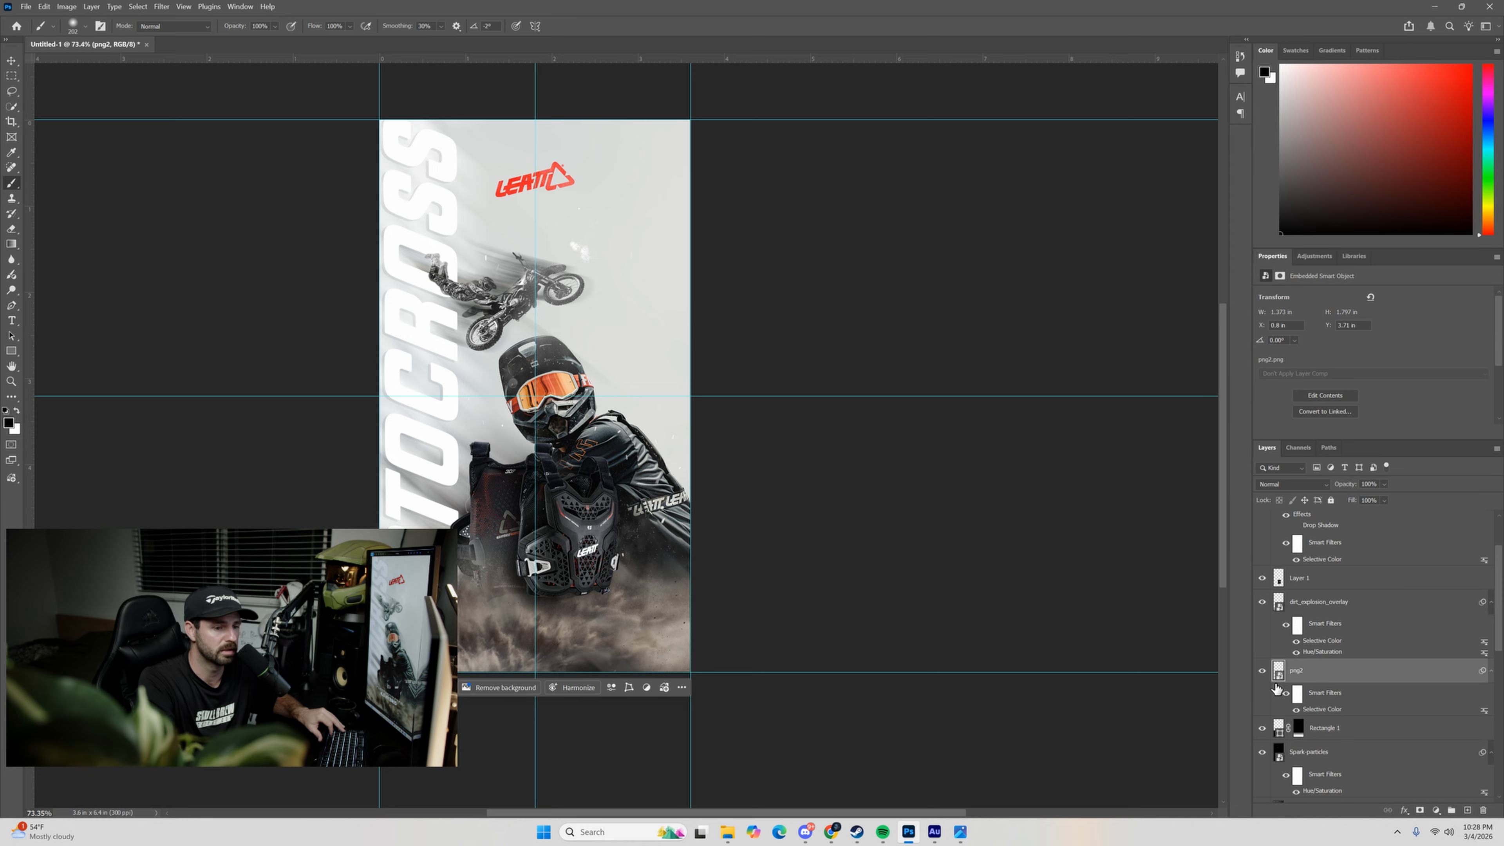
pyautogui.click(1281, 729)
pyautogui.click(1469, 810)
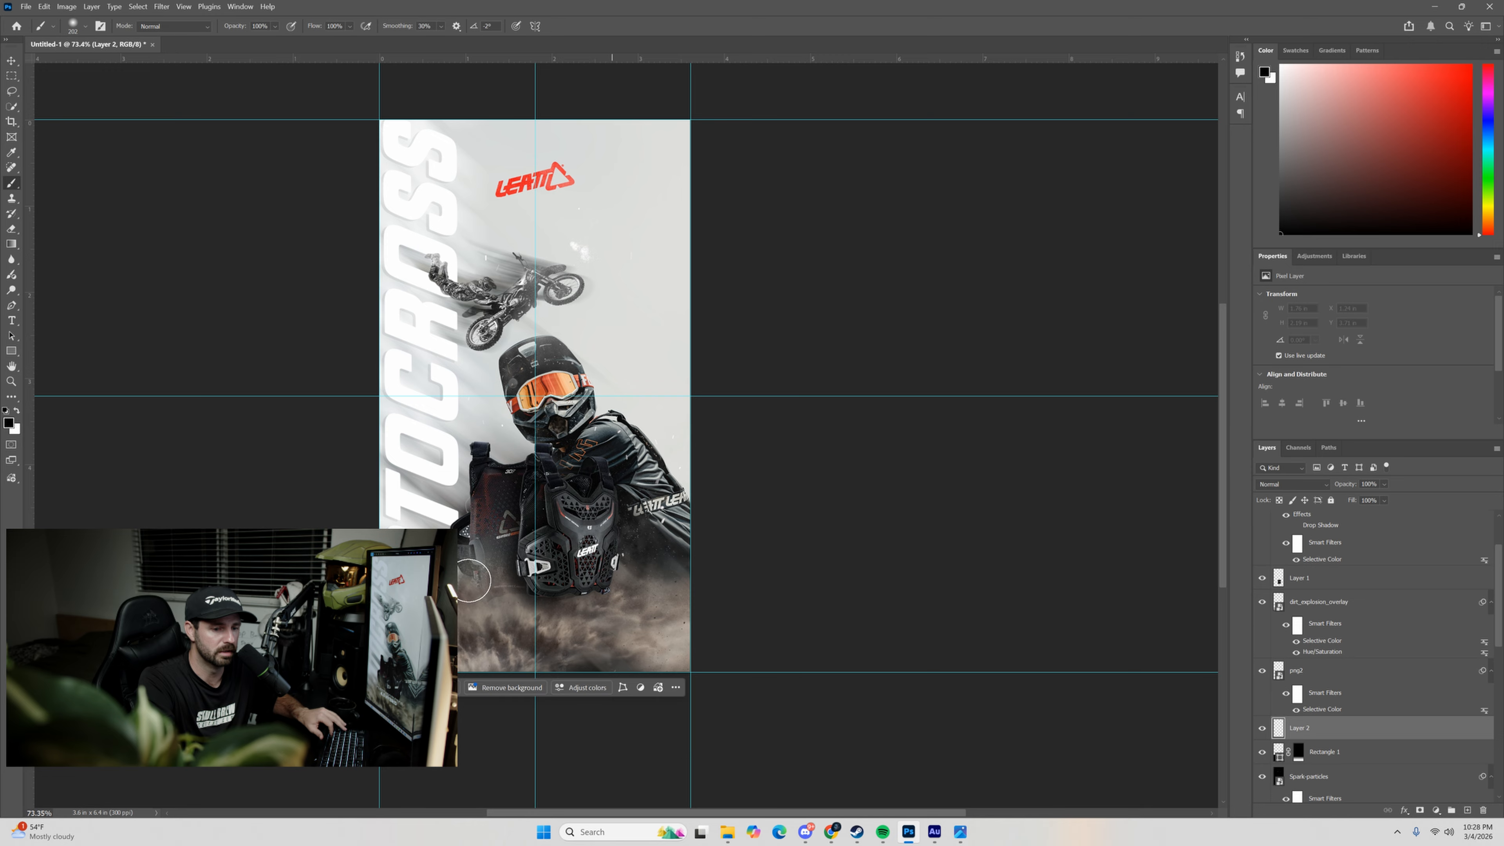
pyautogui.moveTo(477, 559)
pyautogui.mouseDown()
pyautogui.moveTo(500, 471)
pyautogui.moveTo(533, 513)
pyautogui.moveTo(562, 515)
pyautogui.moveTo(515, 572)
pyautogui.moveTo(615, 570)
pyautogui.mouseUp()
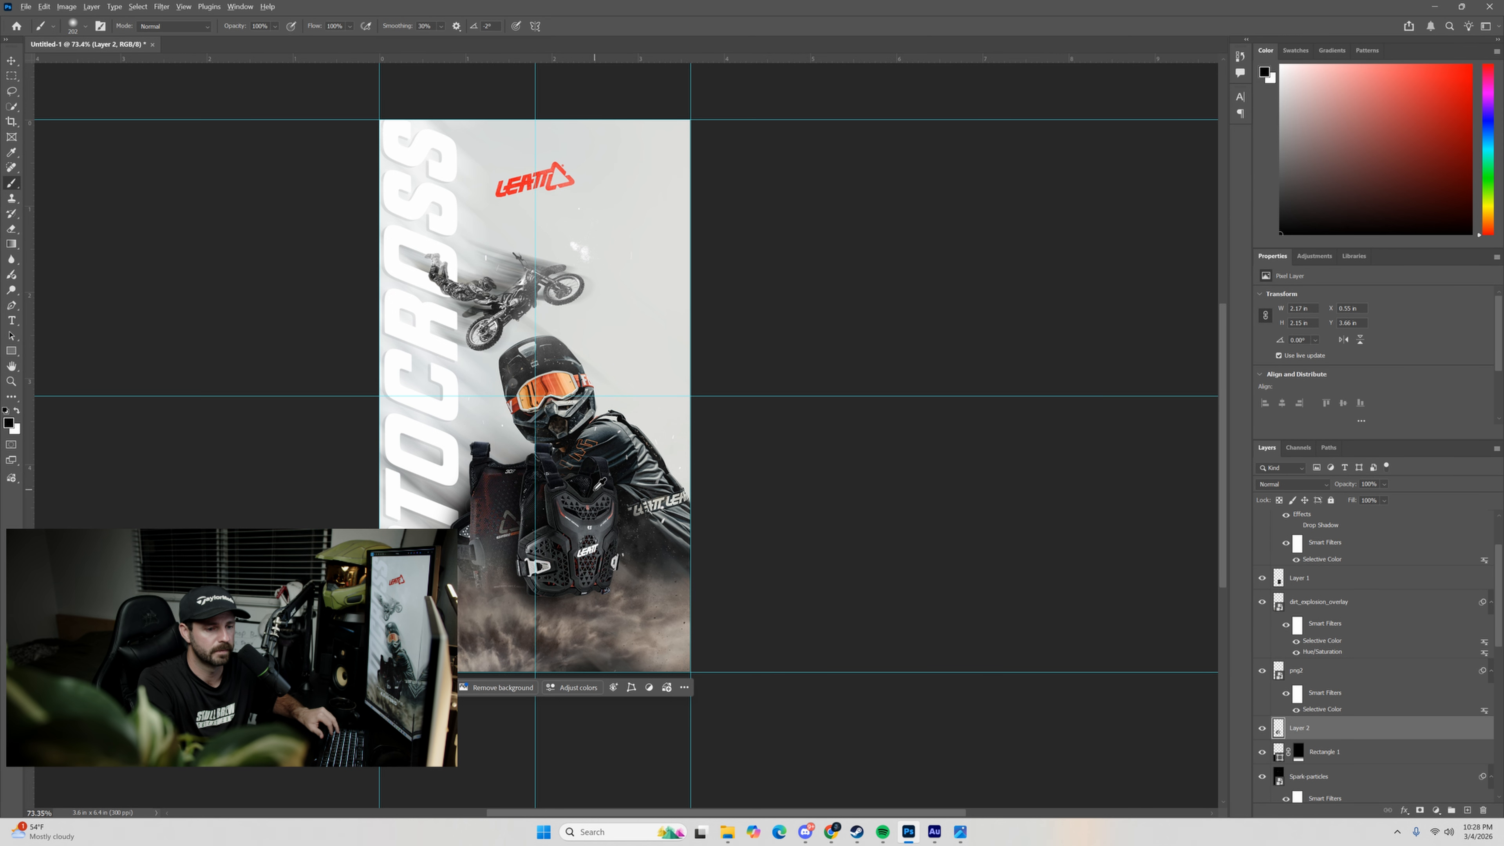
# Show the Selective Color 1 adjustment layer and set Magenta to +1% for its Neutrals.
pyautogui.scroll(-2, 596, 484)
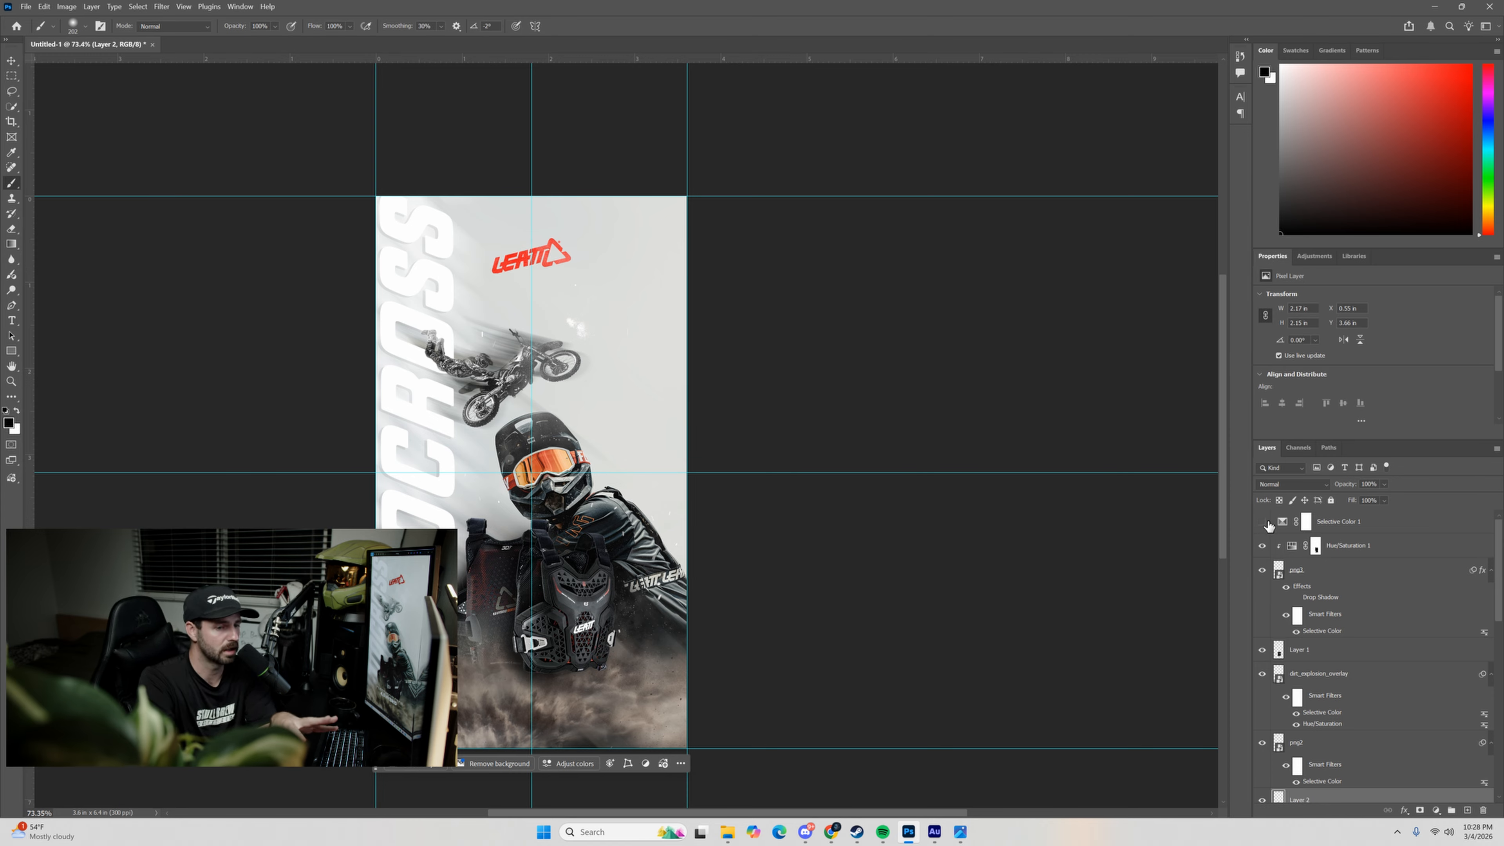
pyautogui.click(1263, 523)
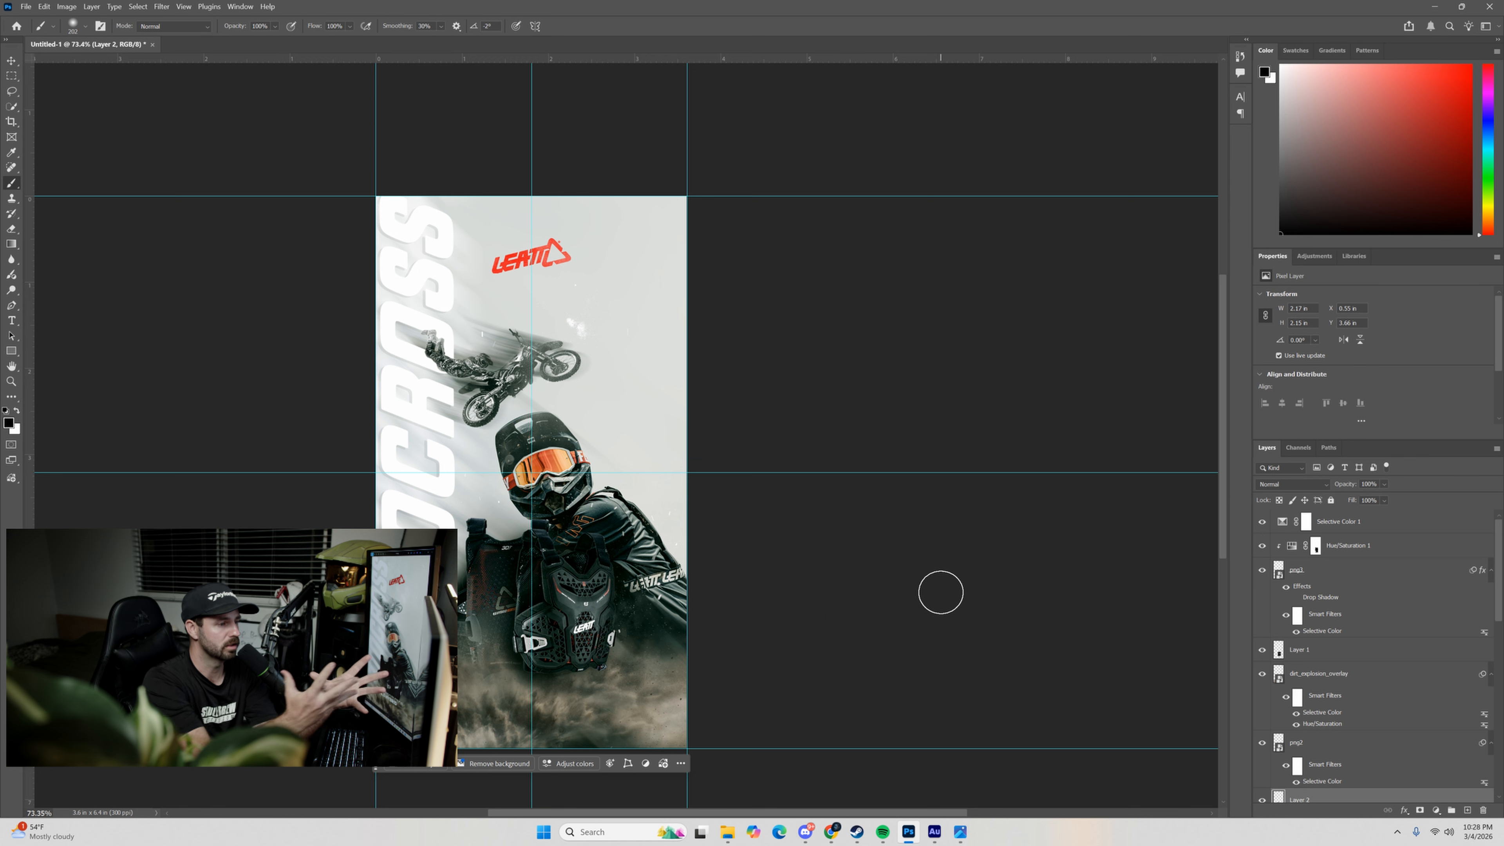
pyautogui.click(1282, 524)
pyautogui.click(1361, 309)
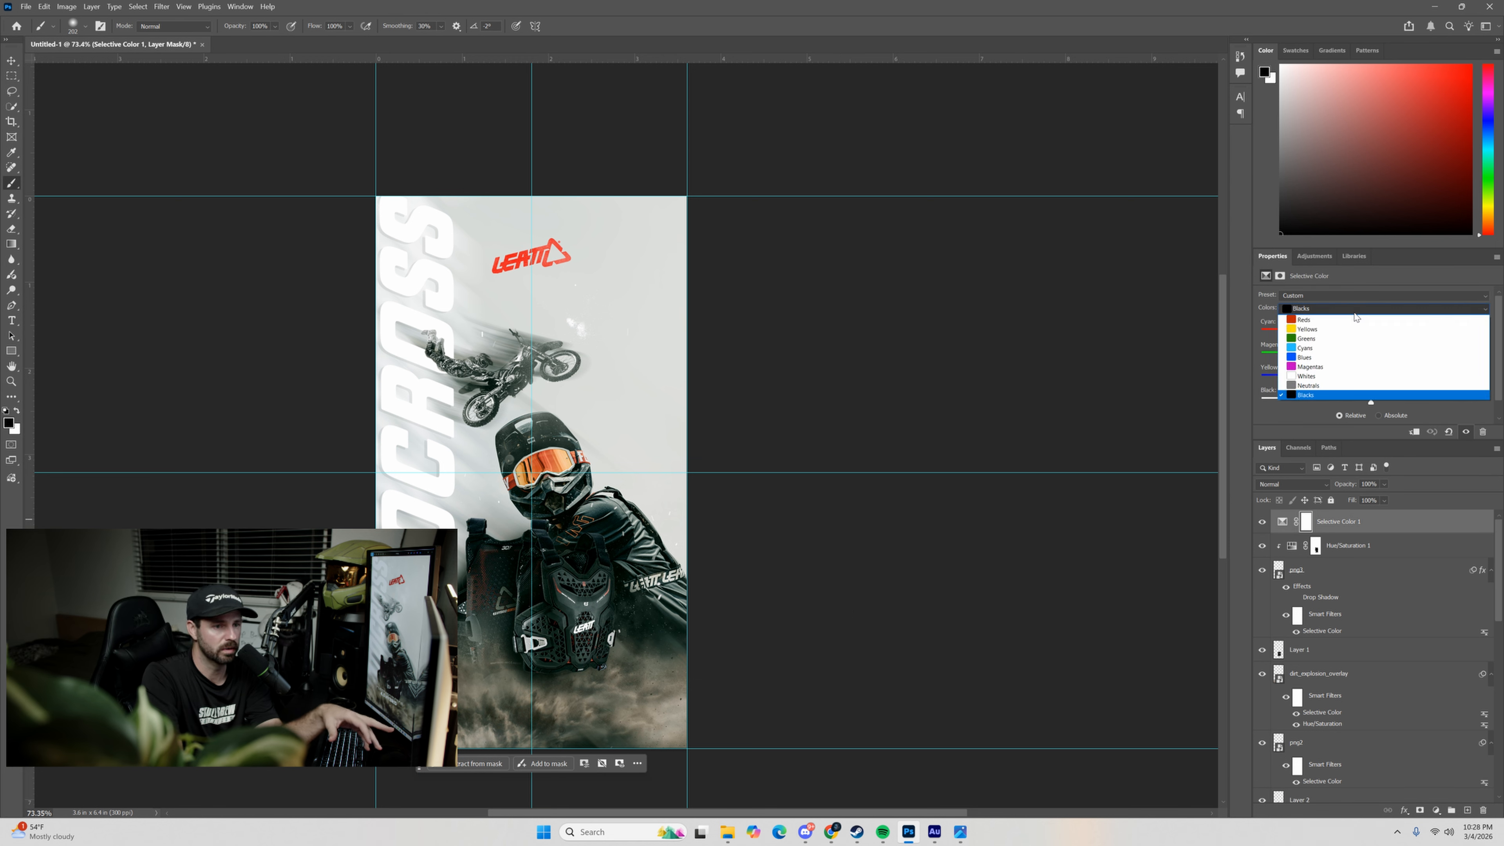
pyautogui.click(1340, 382)
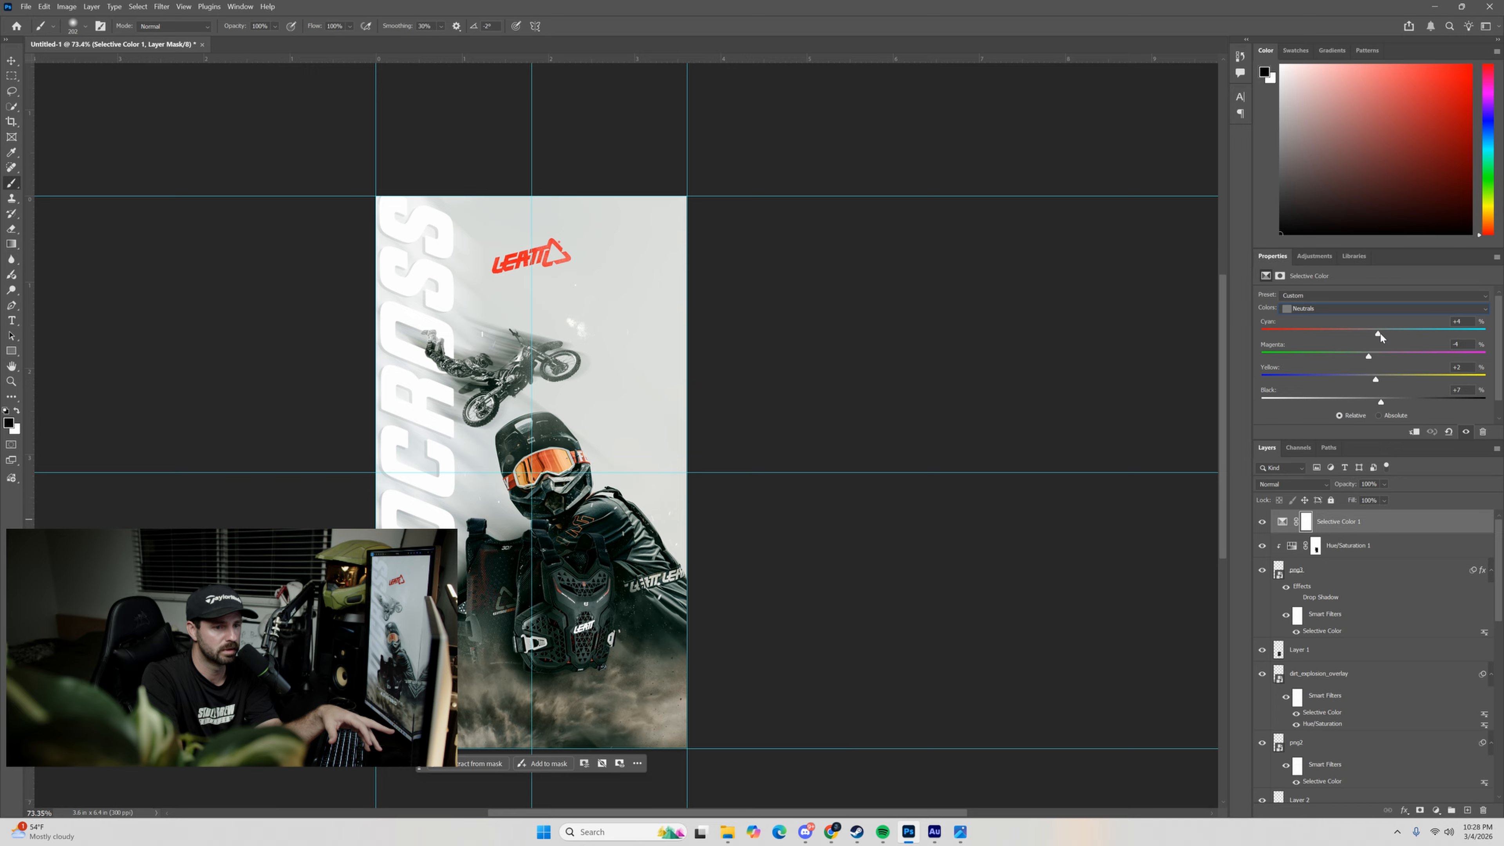
pyautogui.moveTo(1368, 356); pyautogui.dragTo(1375, 357)
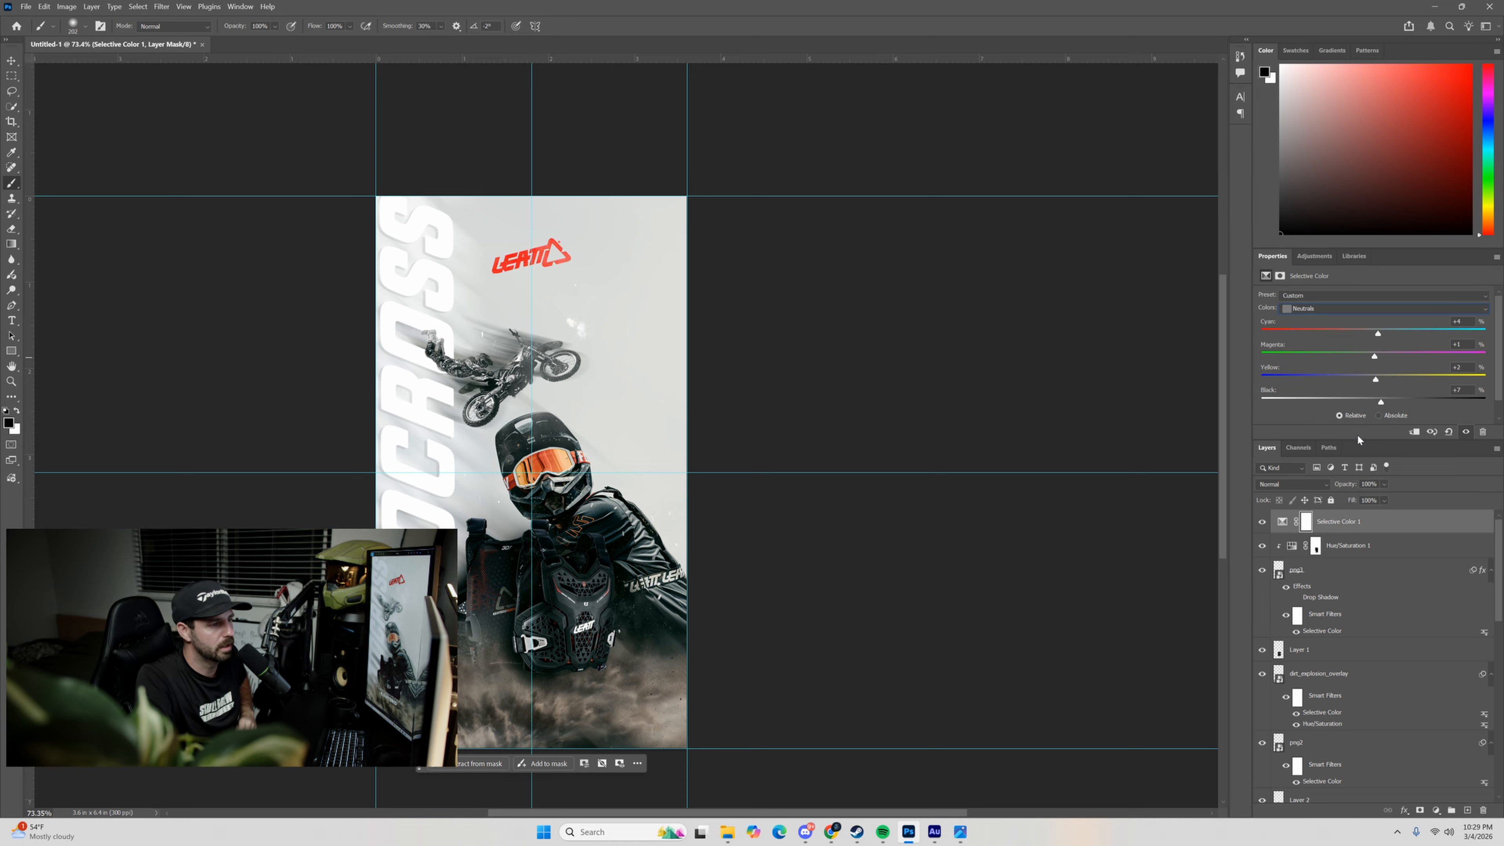
# Add a Curves adjustment above Selective Color 1, raising the highlights and adding a shadow point with a slightly lifted black point.
pyautogui.click(1284, 522)
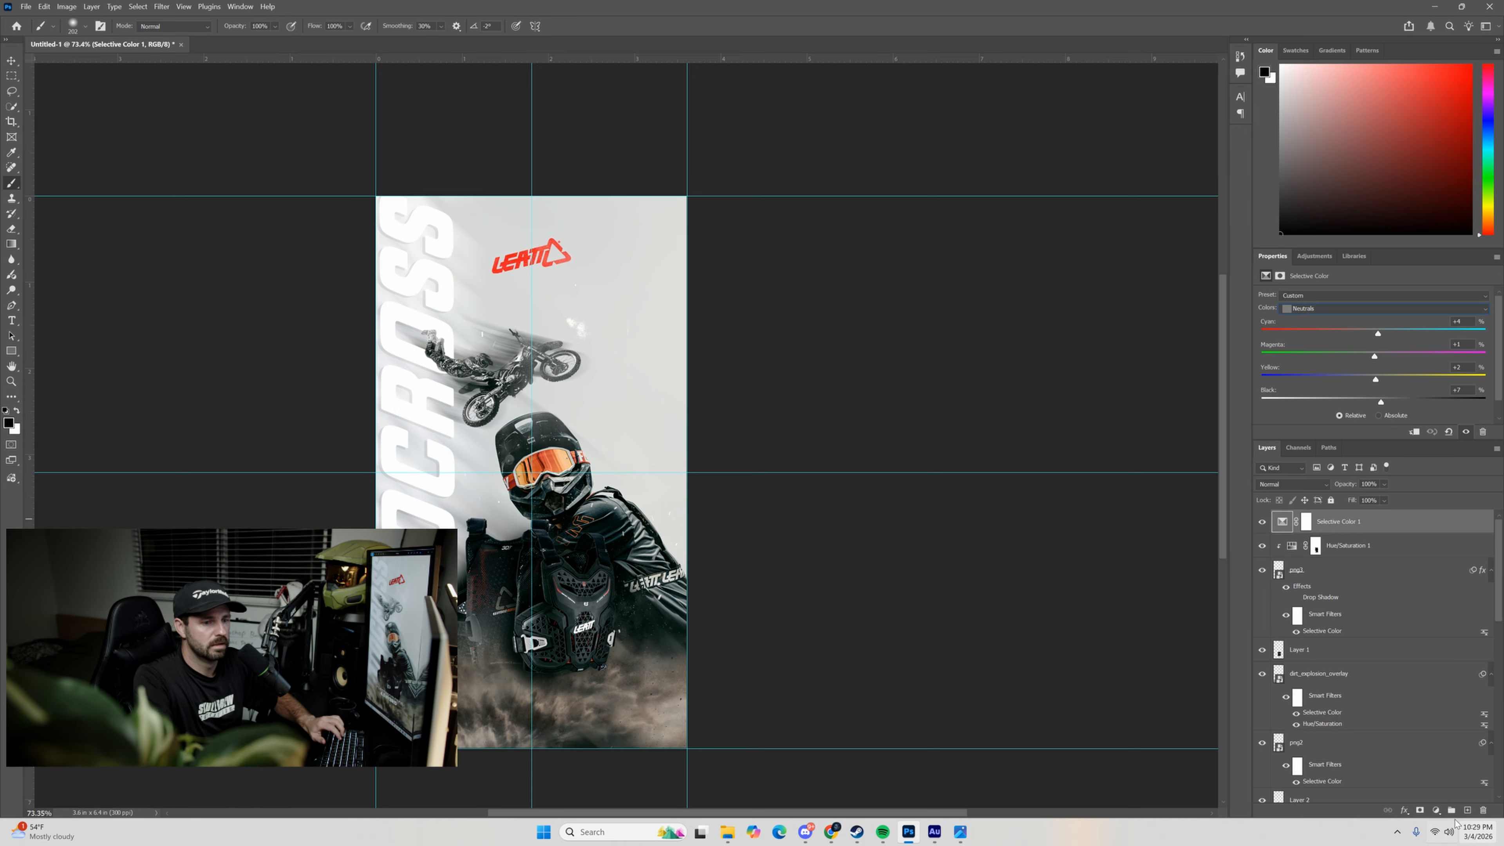
pyautogui.click(1436, 811)
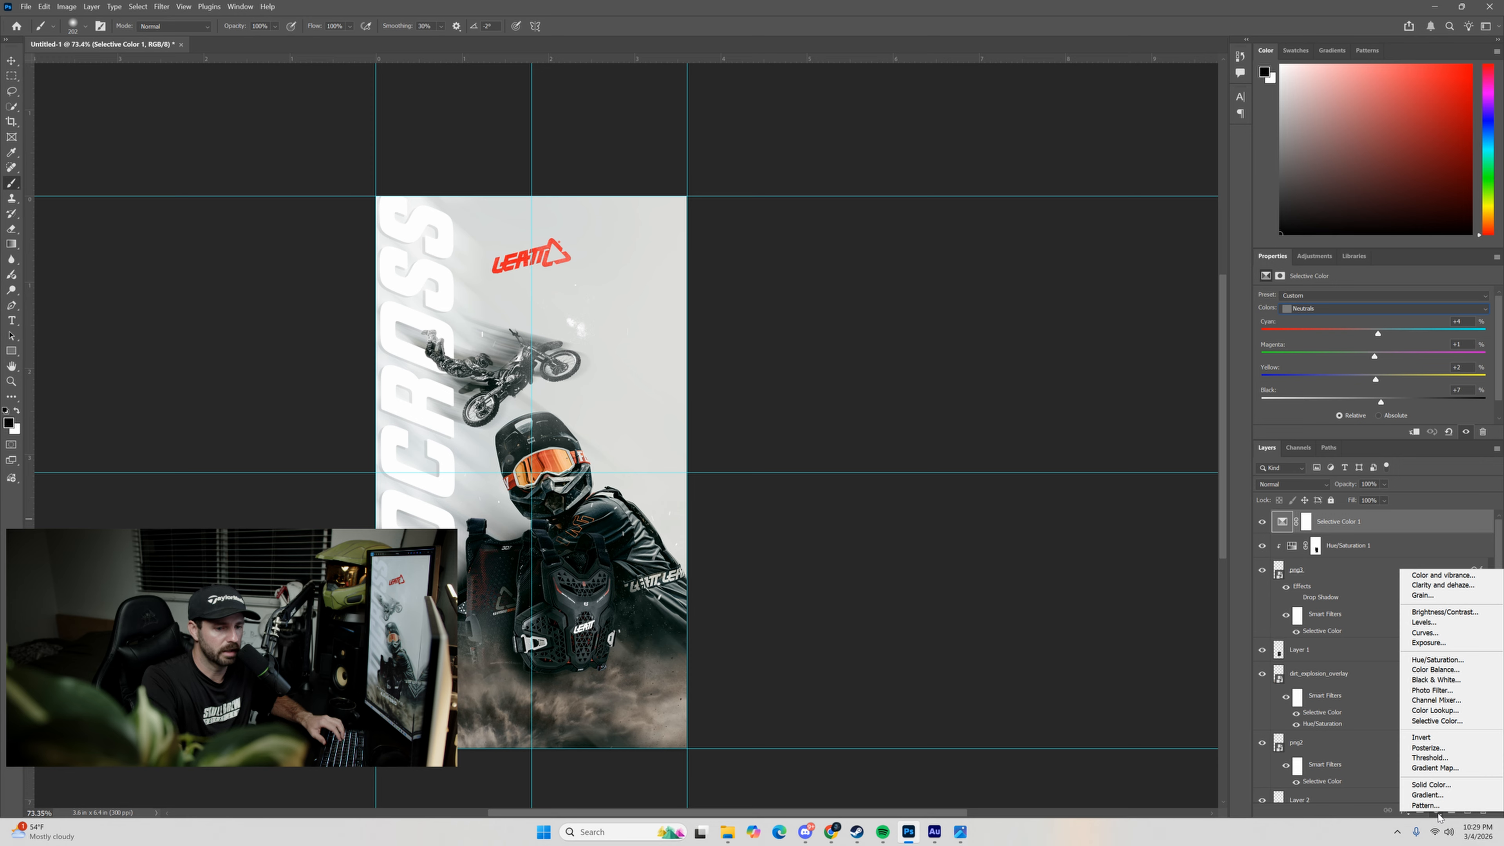
pyautogui.click(1442, 633)
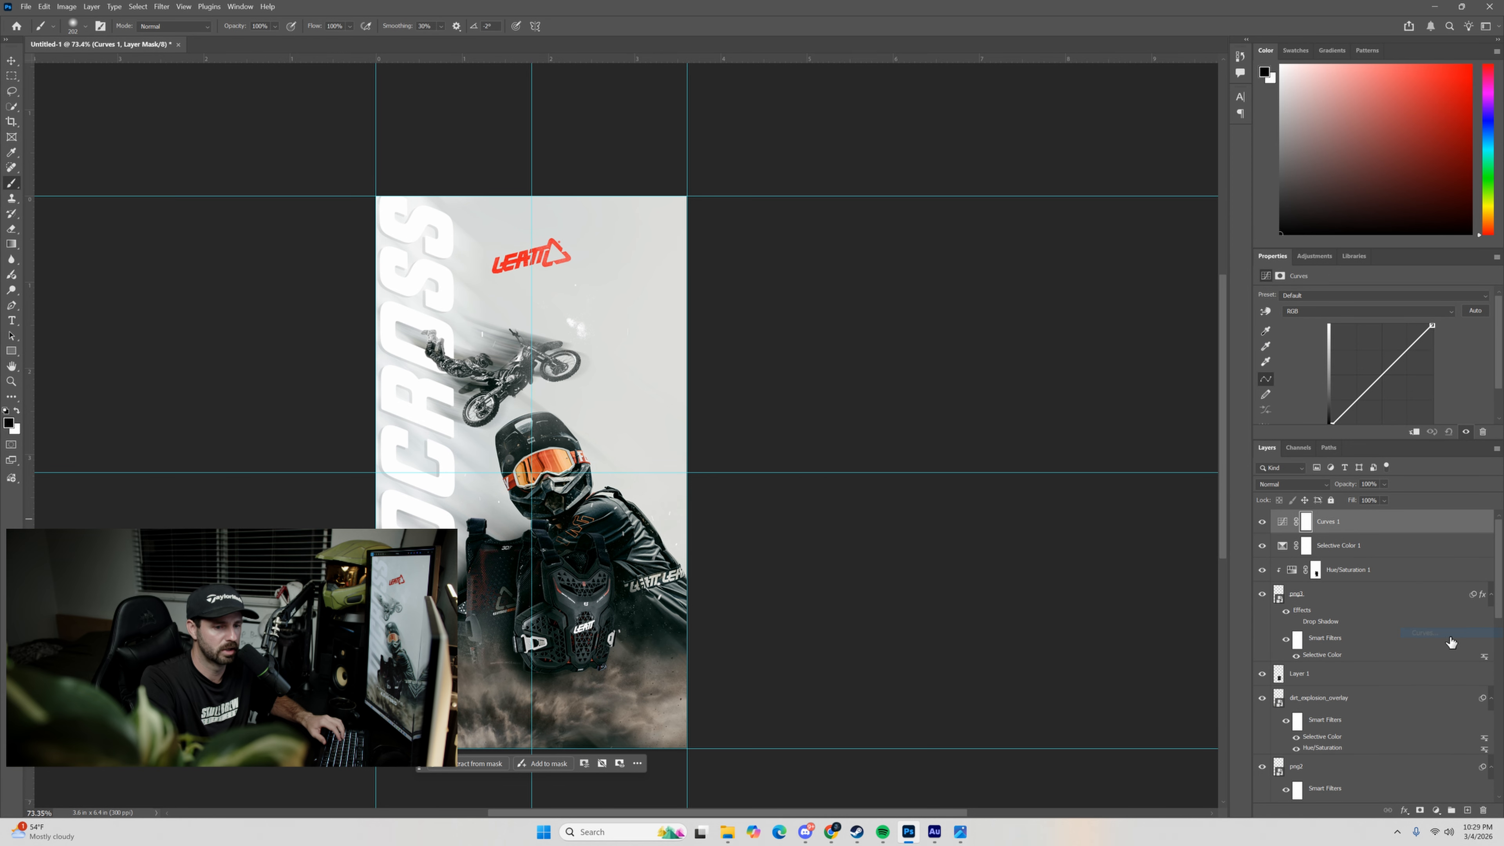
pyautogui.click(1281, 521)
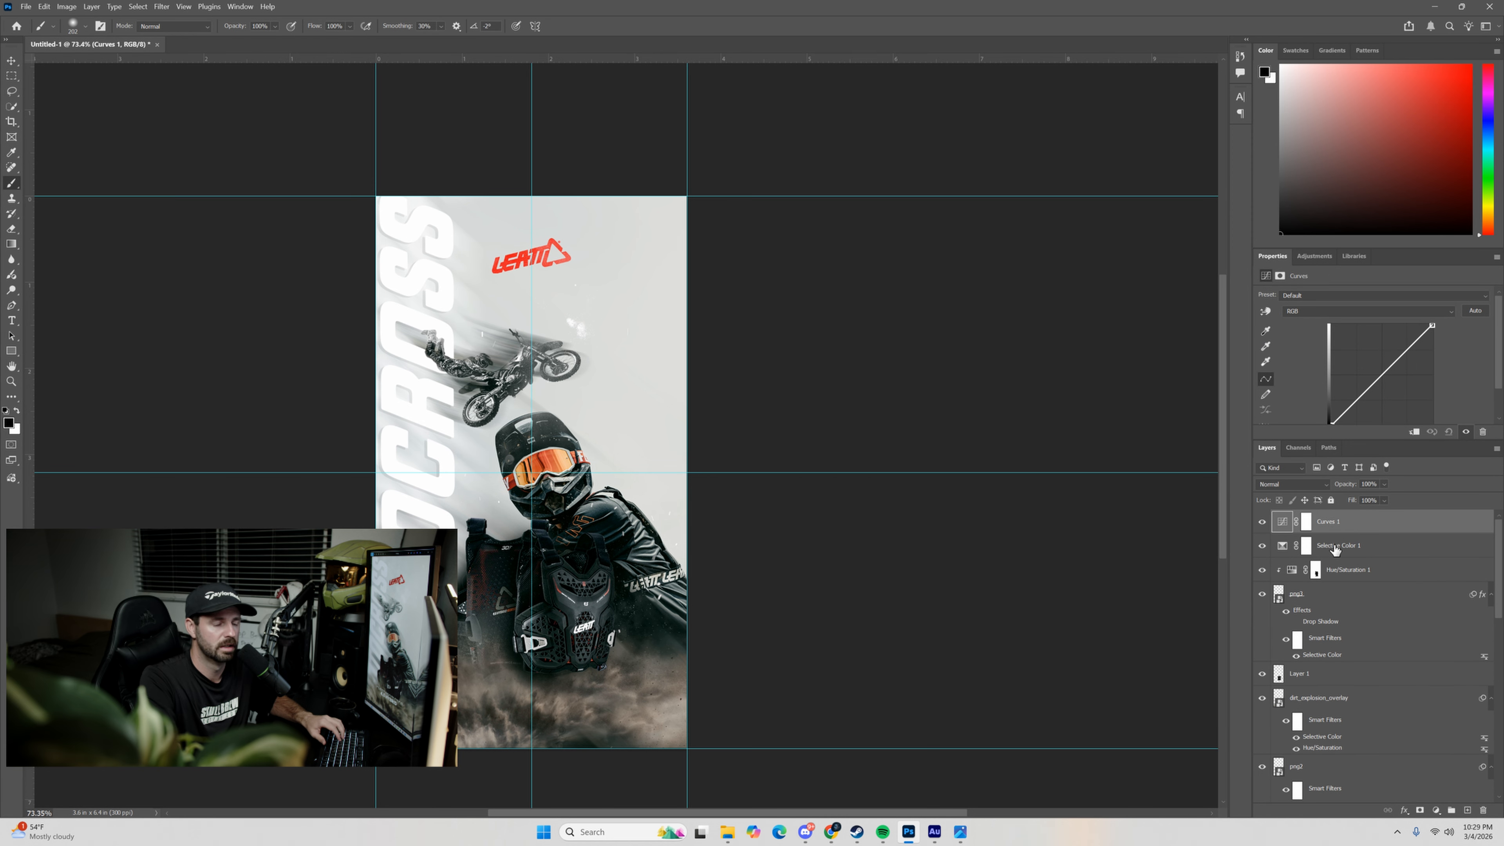
pyautogui.moveTo(1409, 342); pyautogui.dragTo(1410, 339)
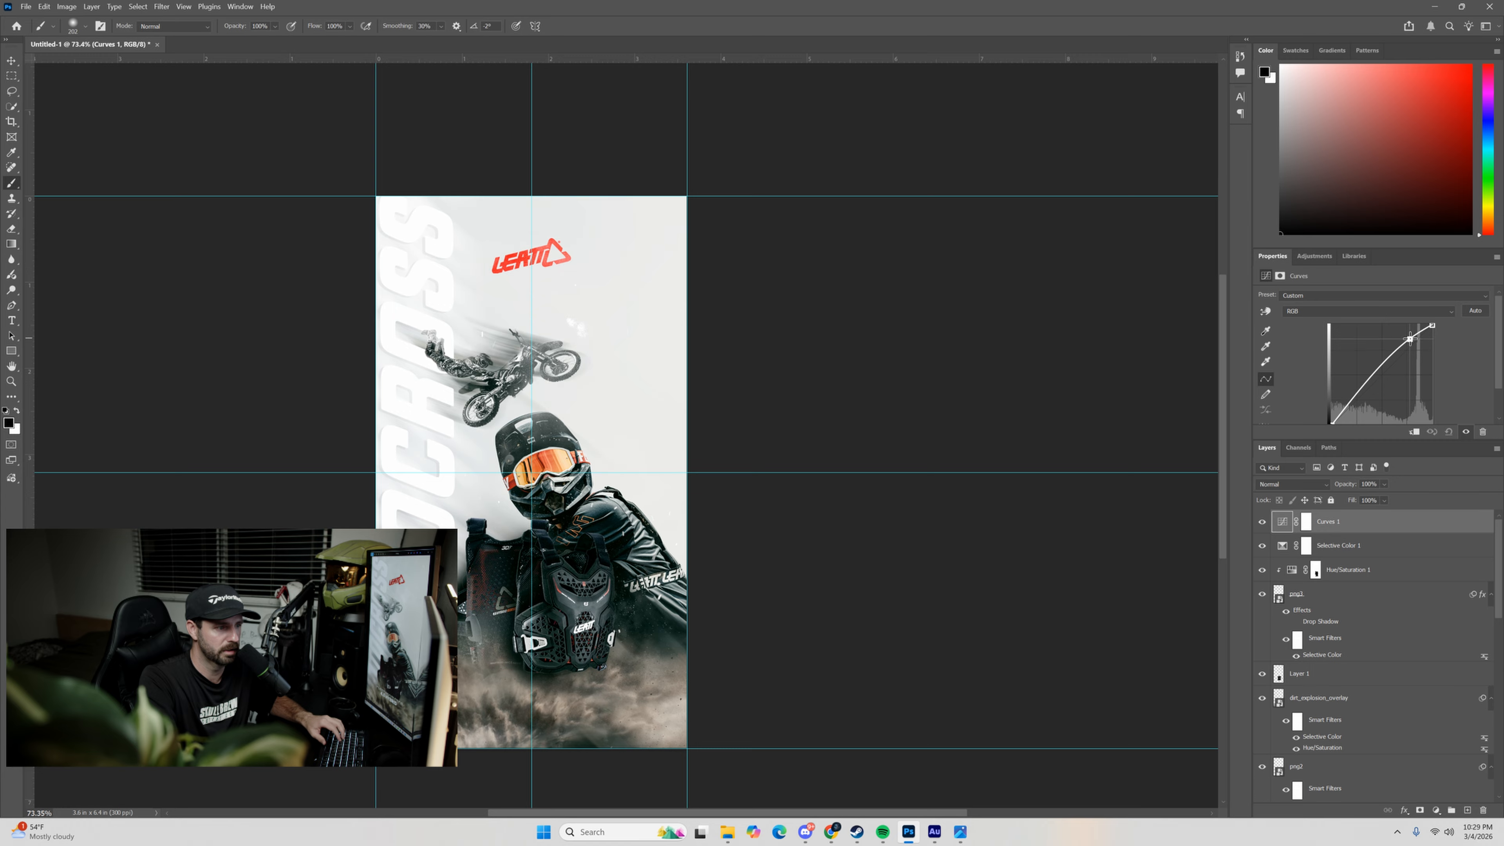
pyautogui.click(1350, 364)
pyautogui.moveTo(1351, 369); pyautogui.dragTo(1328, 386)
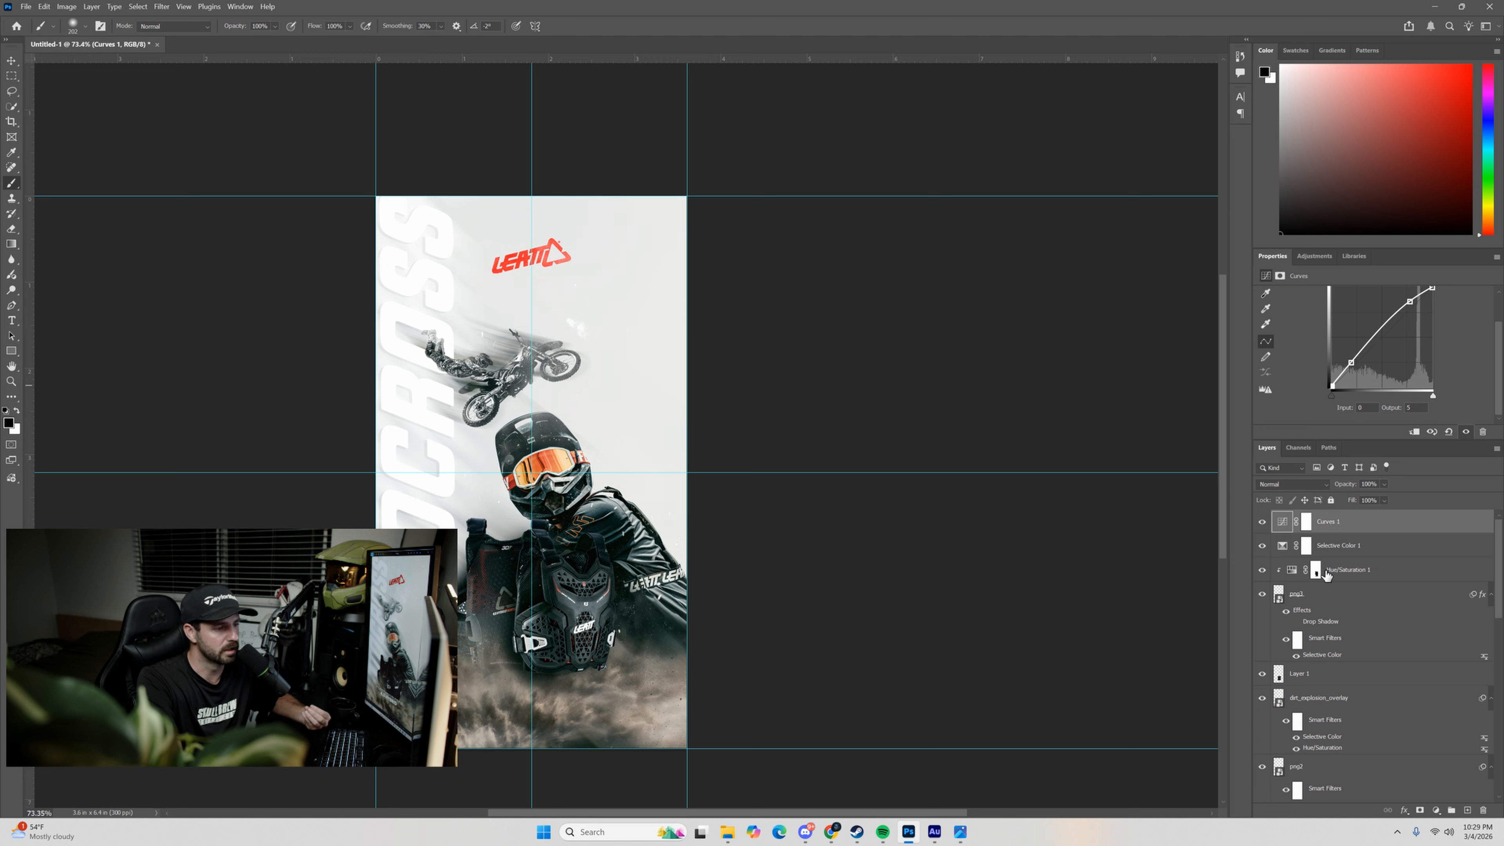
# Try a duplicate of the Rectangle 1 layer above dirt_explosion_overlay, and undo it.
pyautogui.scroll(-5, 1325, 692)
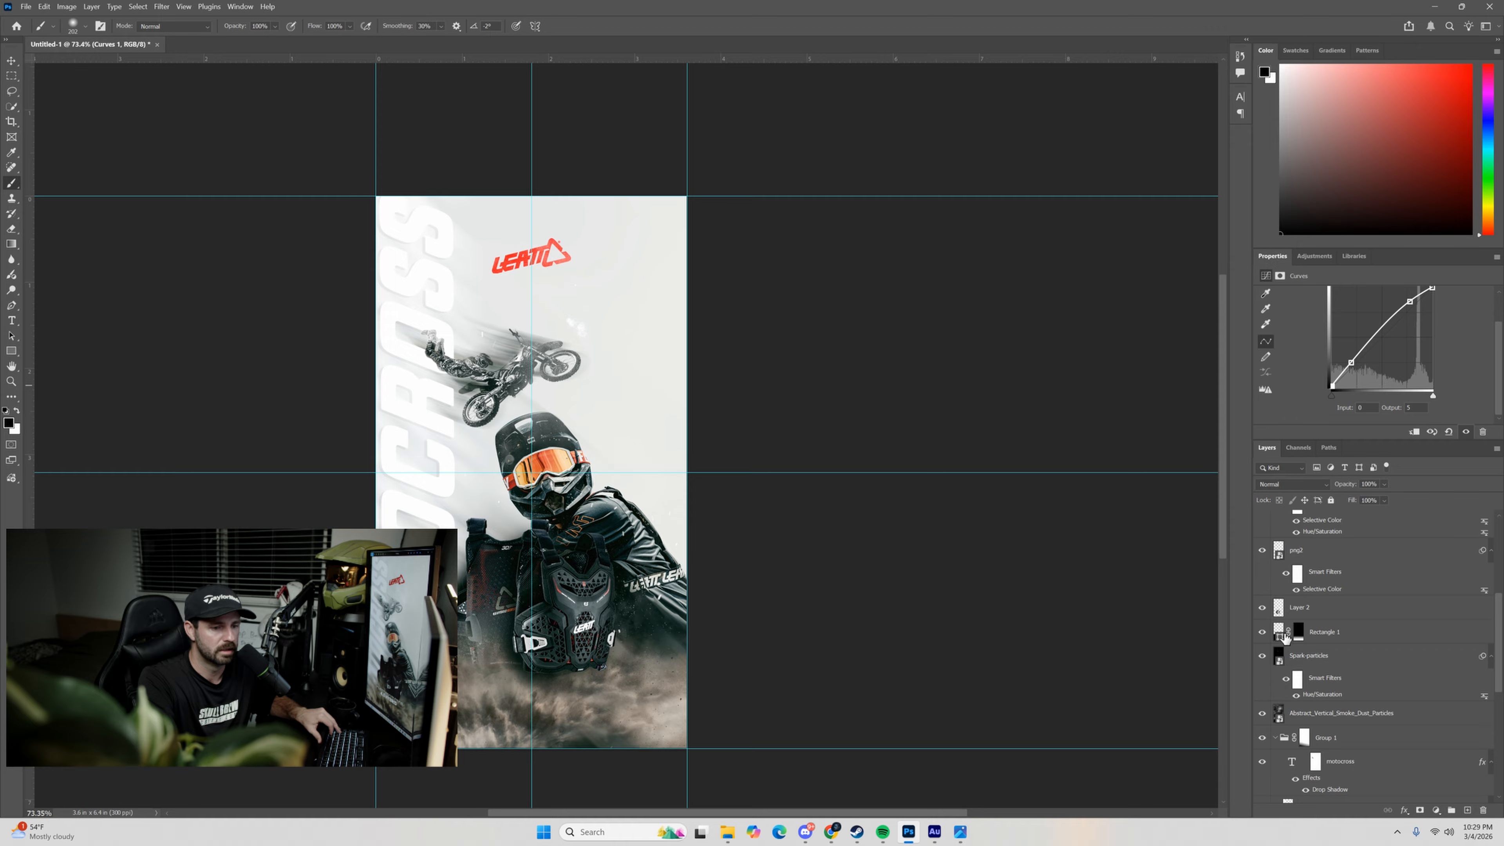
pyautogui.moveTo(1278, 638); pyautogui.dragTo(1278, 549)
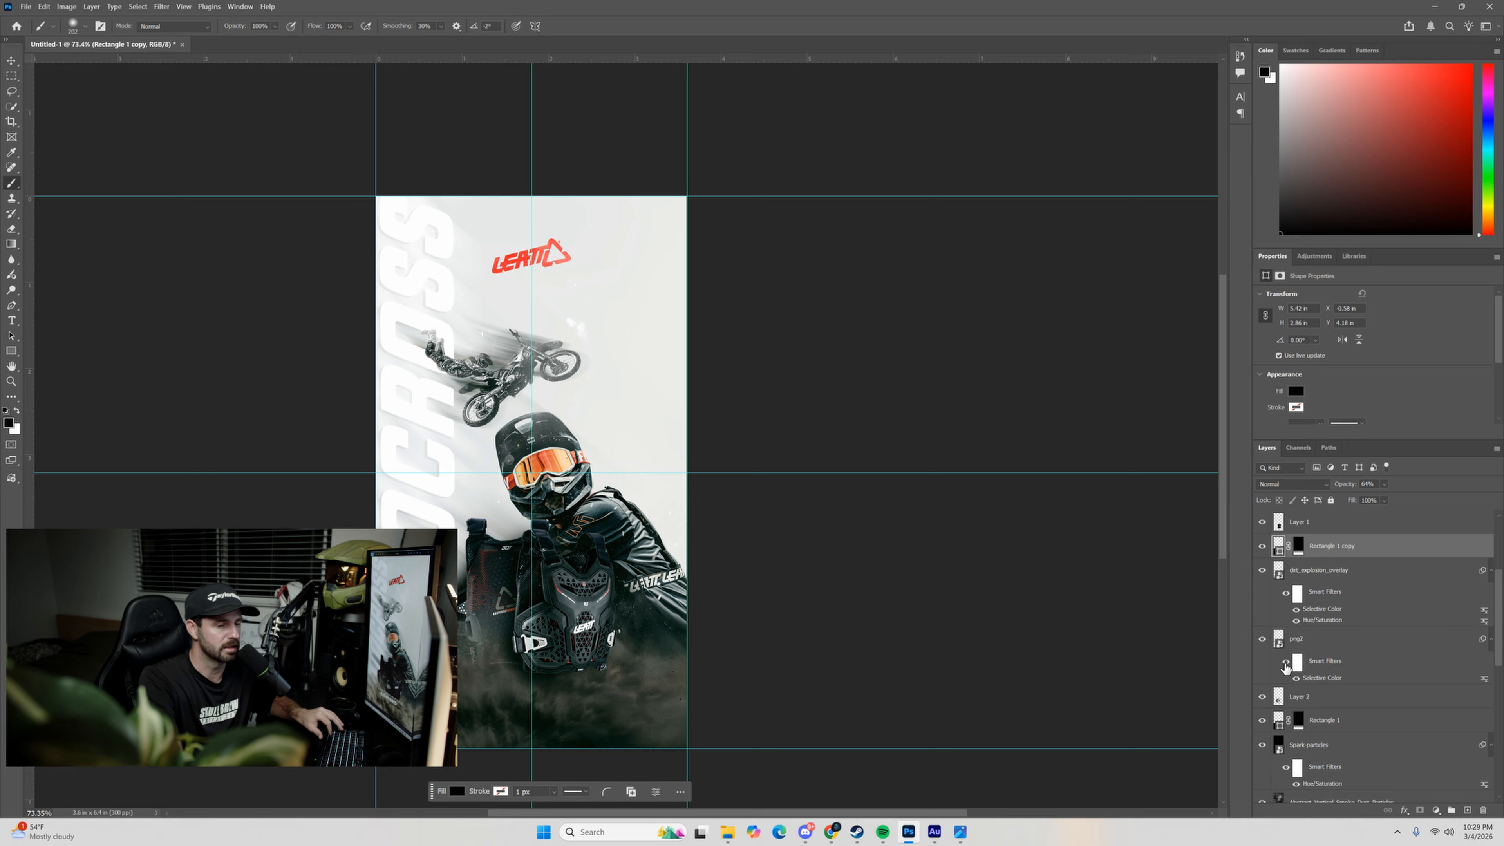
pyautogui.hotkey('ctrl', 'z')
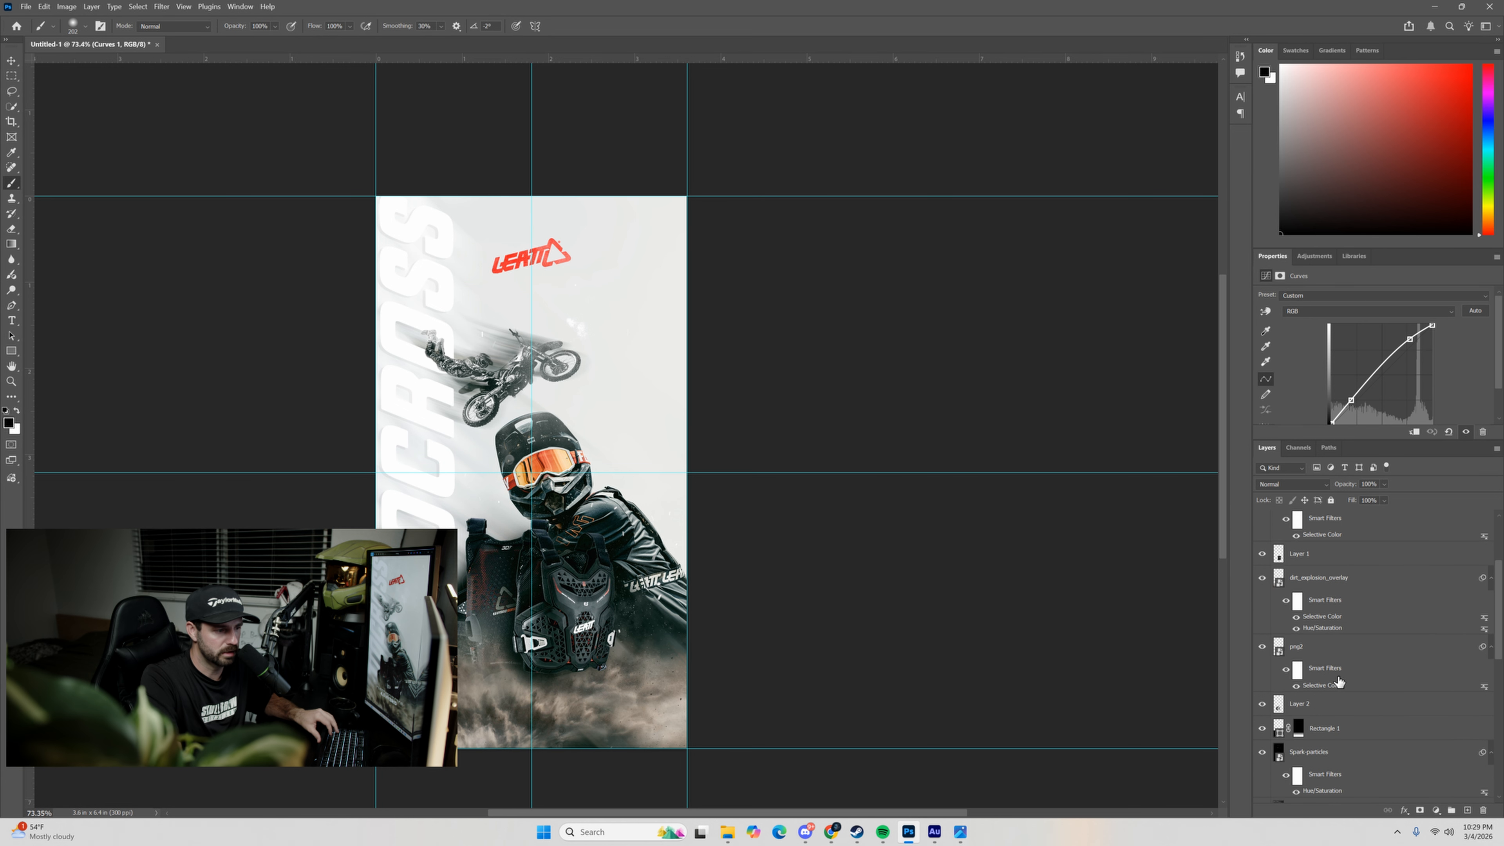
# Check Rectangle 1's effect by toggling its visibility, duplicate it above dirt_explosion_overlay, and set the copy's opacity to 34%.
pyautogui.click(1280, 727)
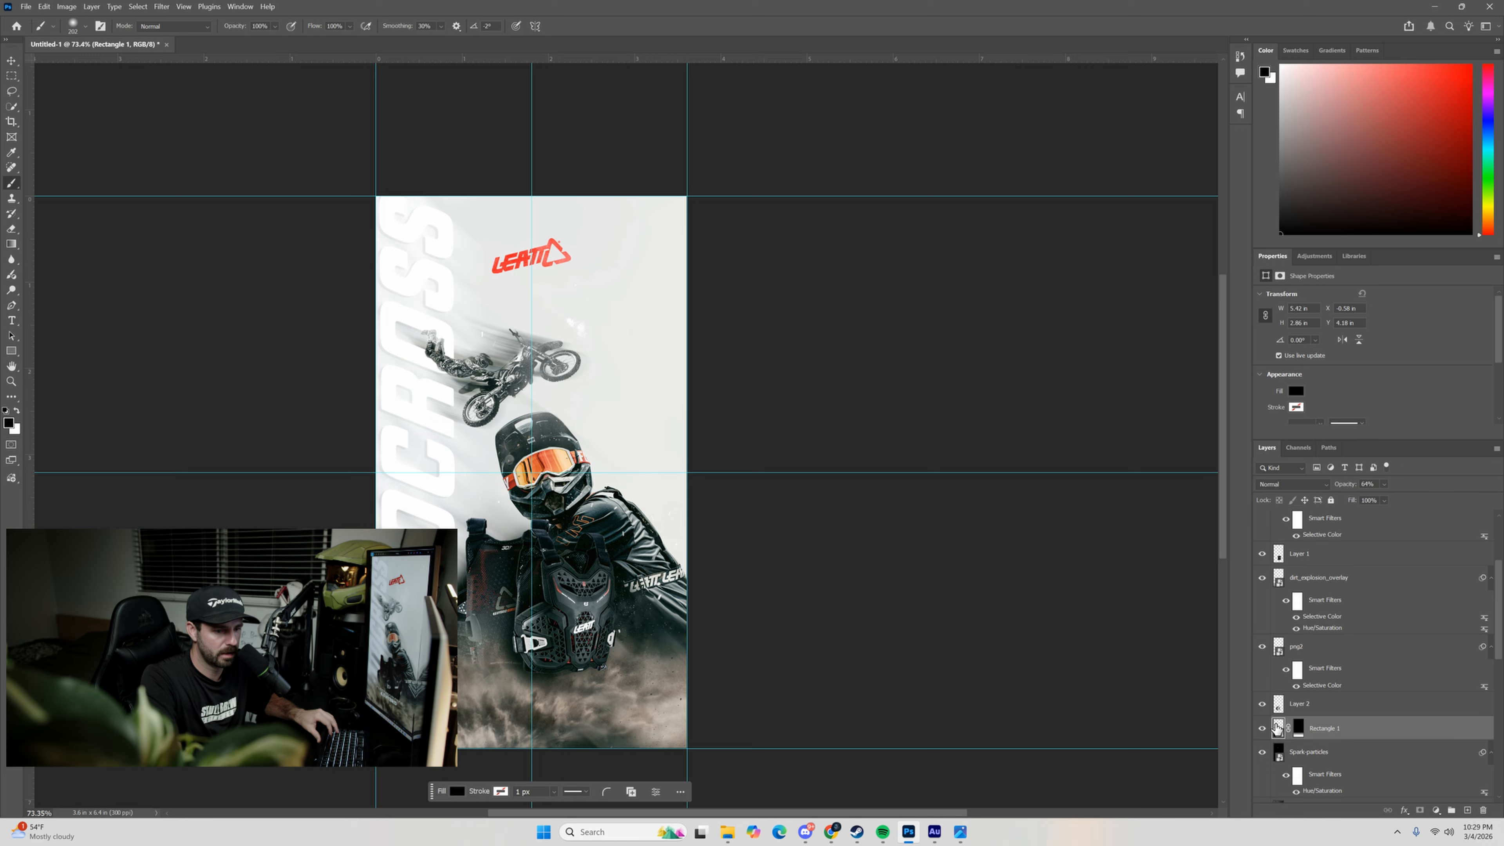
pyautogui.click(1262, 730)
pyautogui.click(1261, 730)
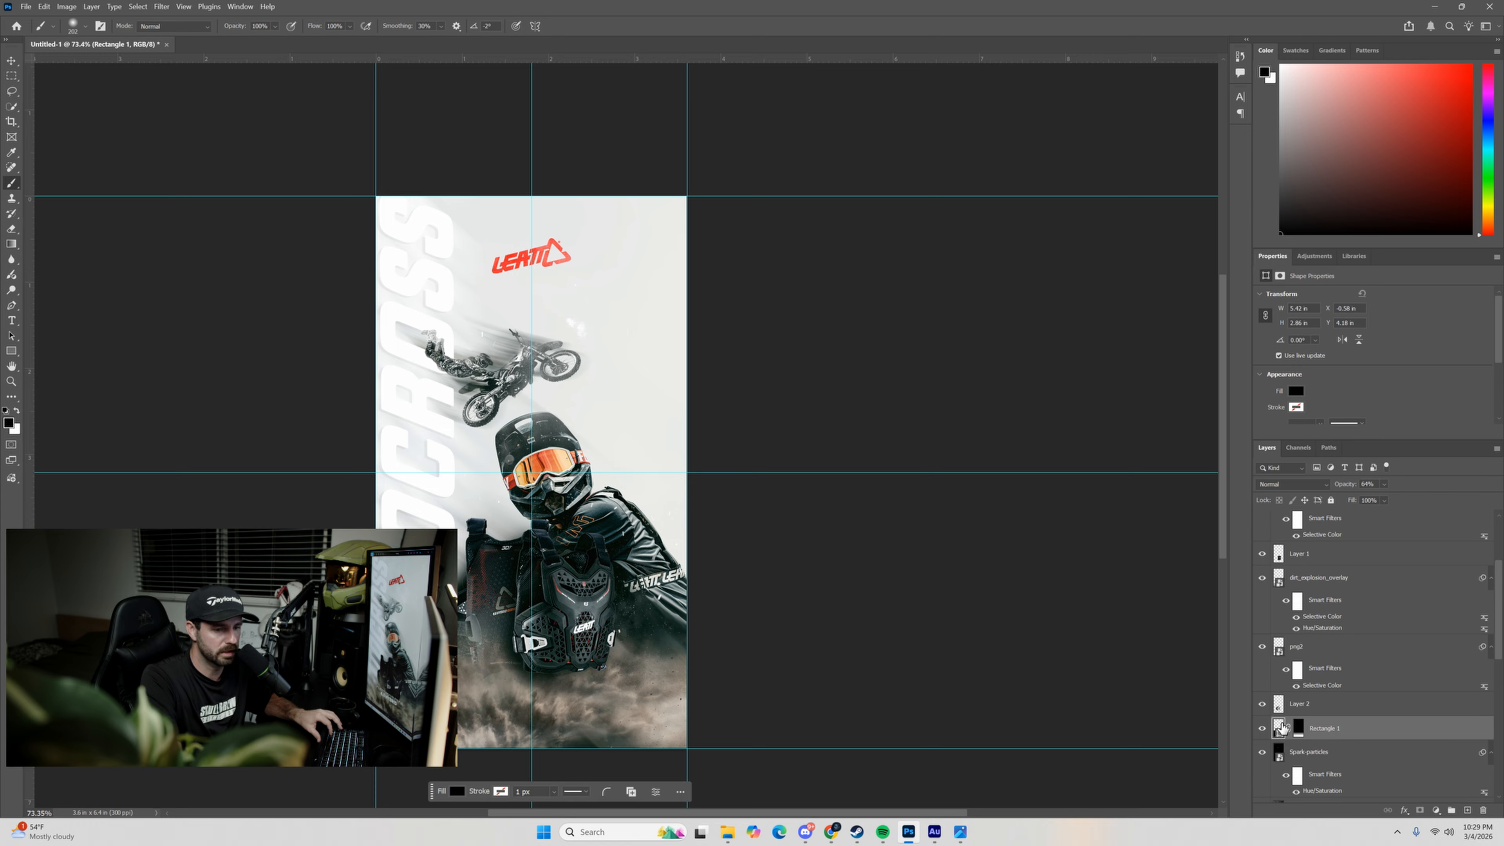
pyautogui.moveTo(1278, 733); pyautogui.dragTo(1294, 573)
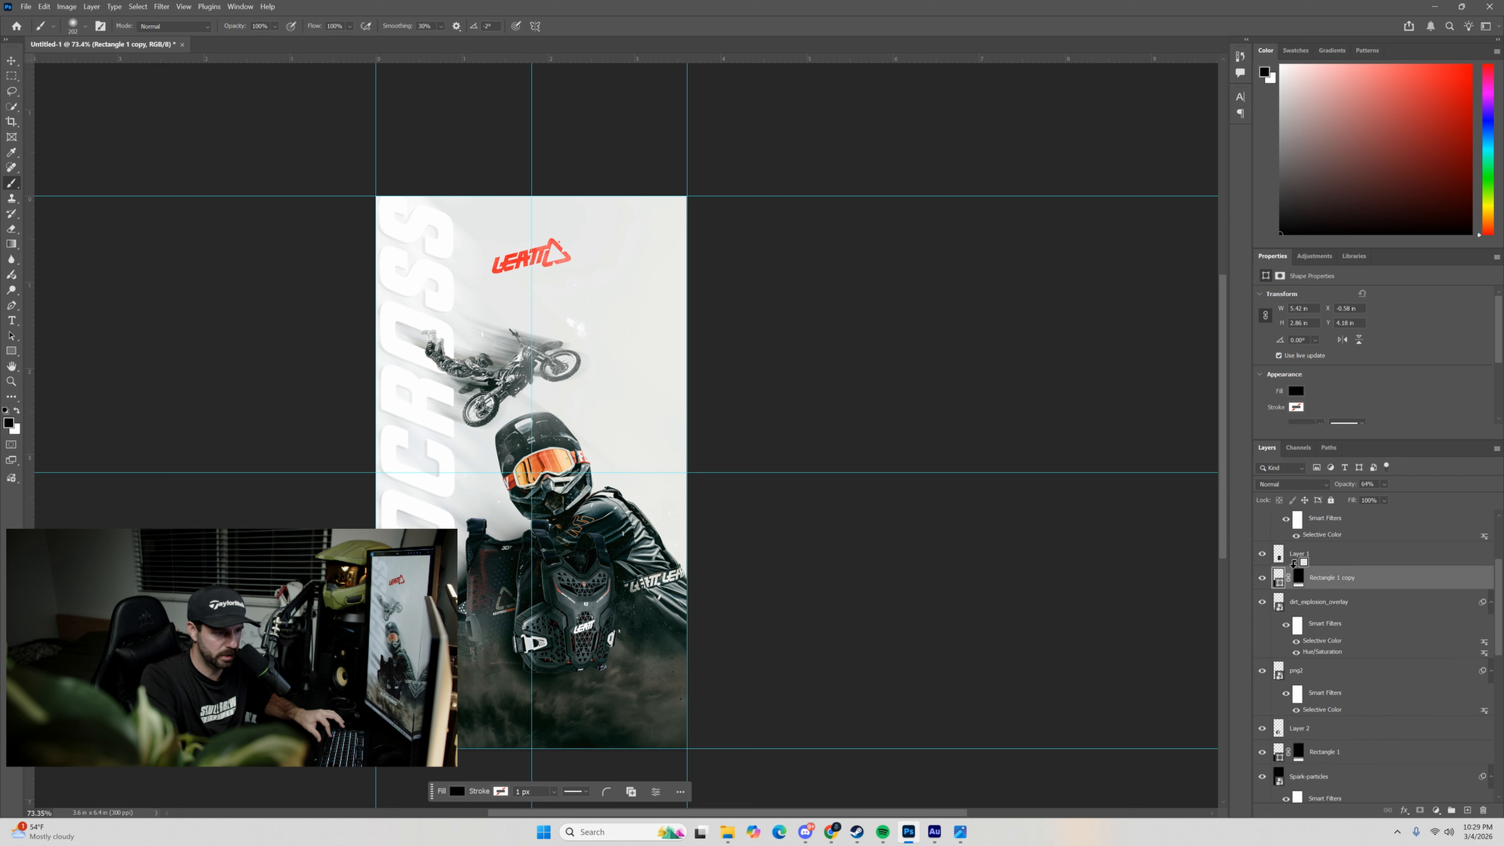
pyautogui.click(1383, 484)
pyautogui.moveTo(1398, 497); pyautogui.dragTo(1384, 499)
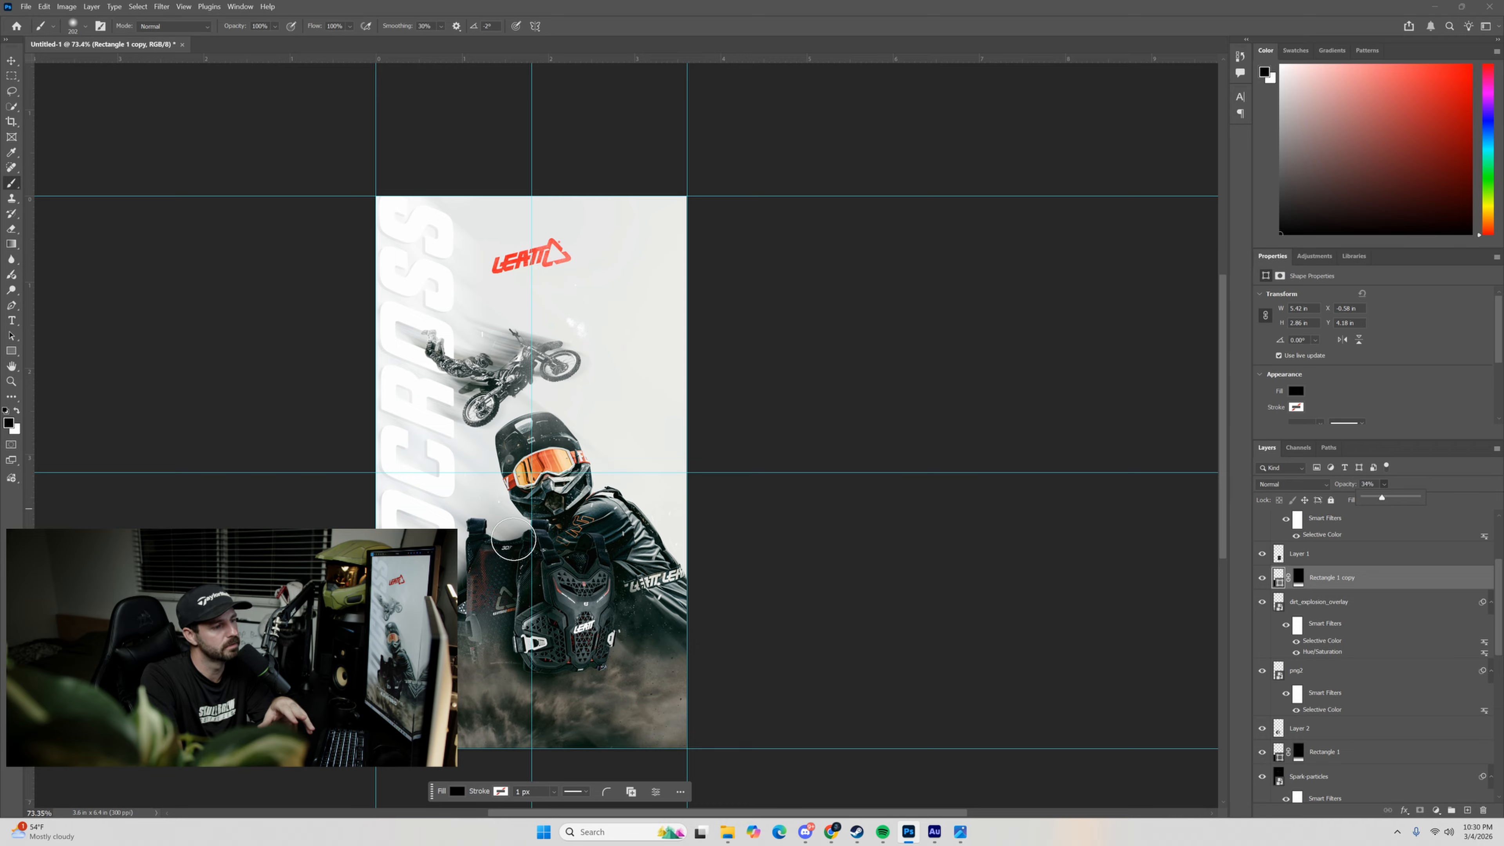
# Add the white text "CHEST PROTECTOR", scale it to 159.84%, and centre it on the vertical guide just below the protectors.
pyautogui.hotkey('ctrl', '-')
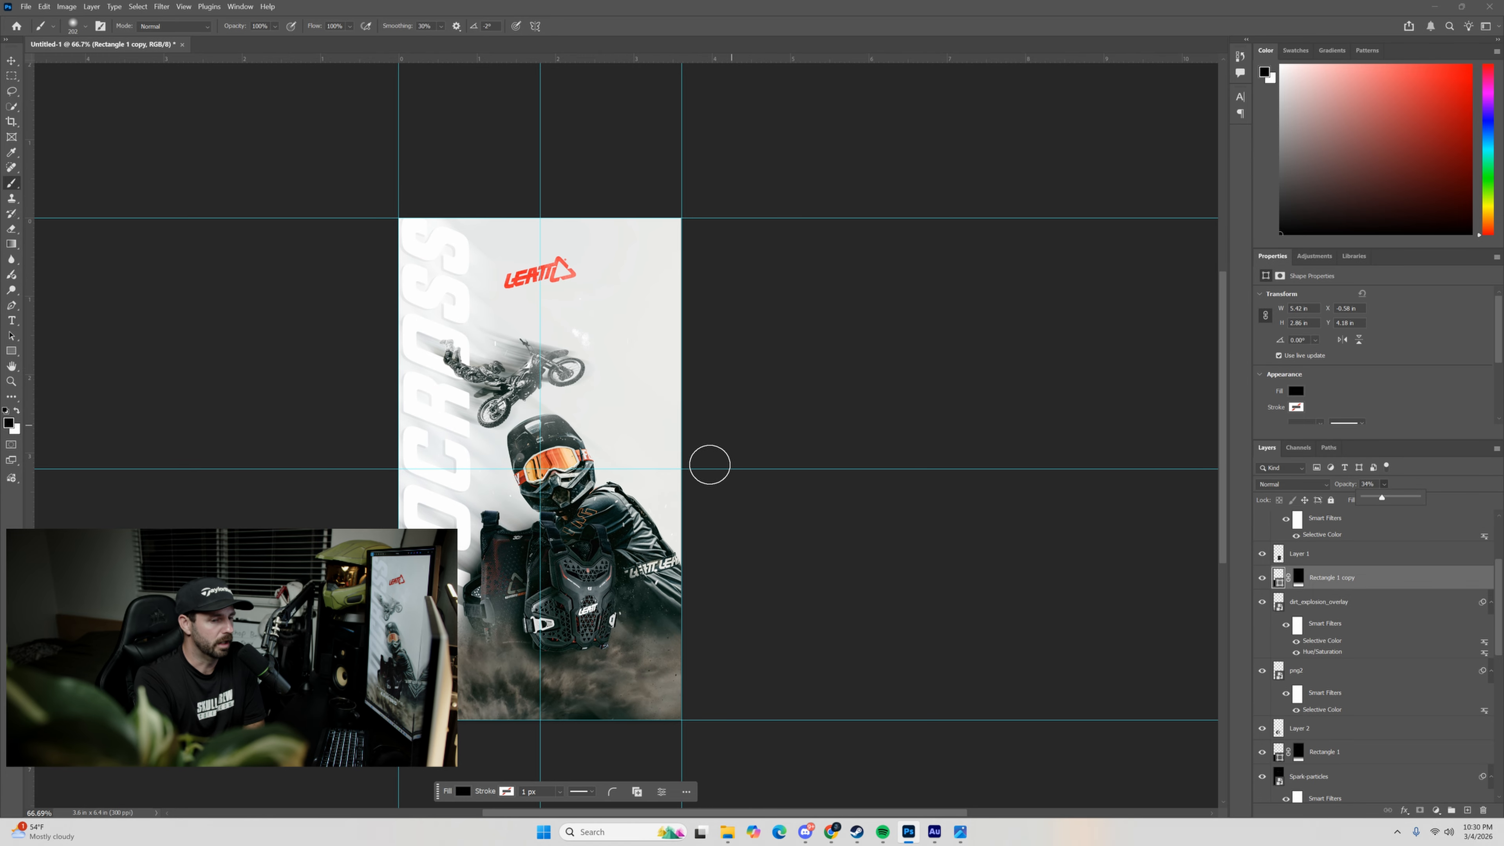
pyautogui.click(12, 320)
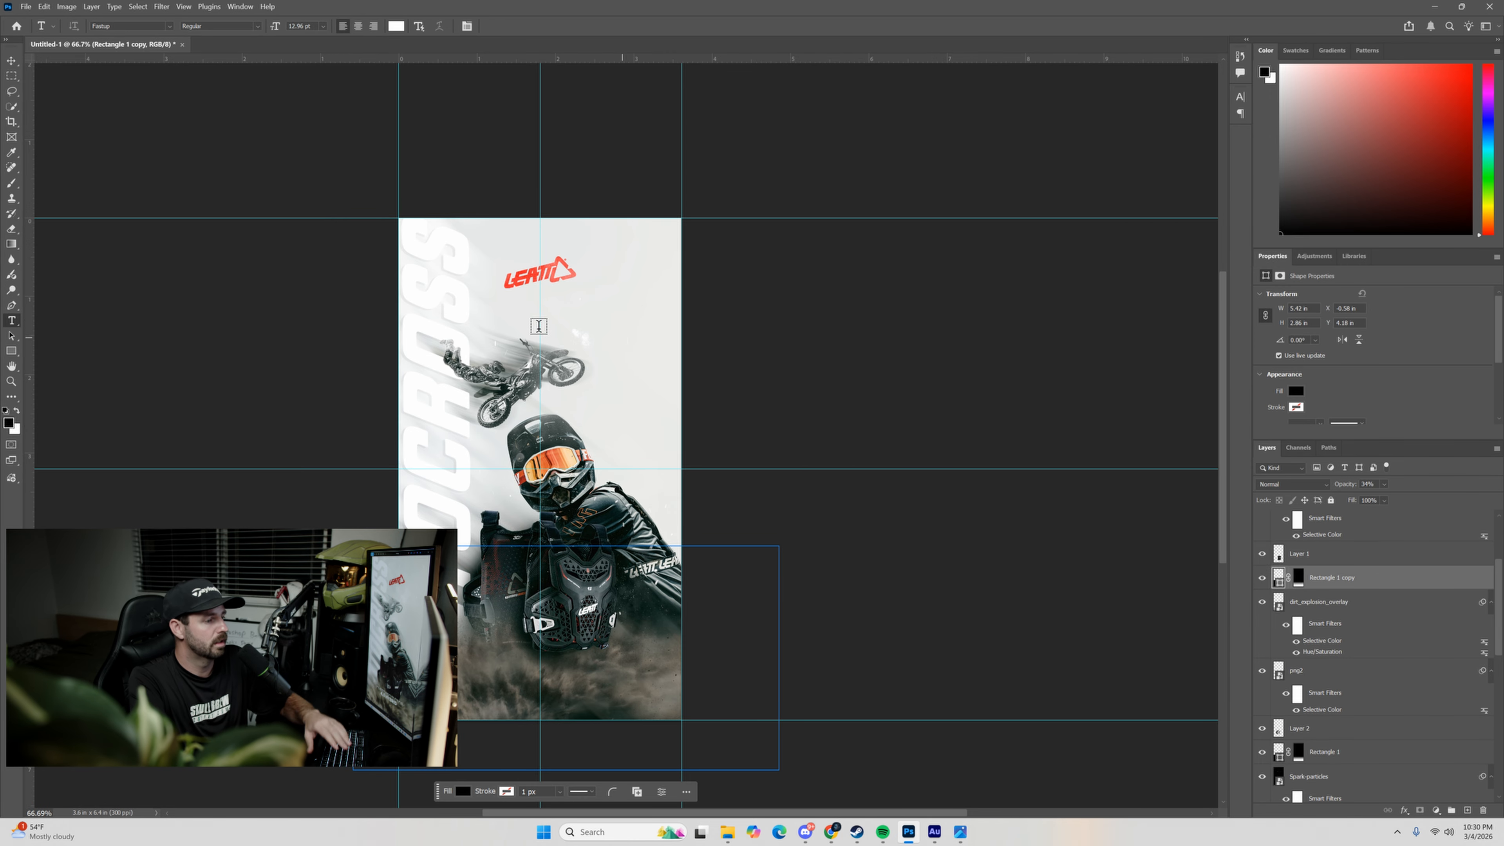
pyautogui.click(572, 436)
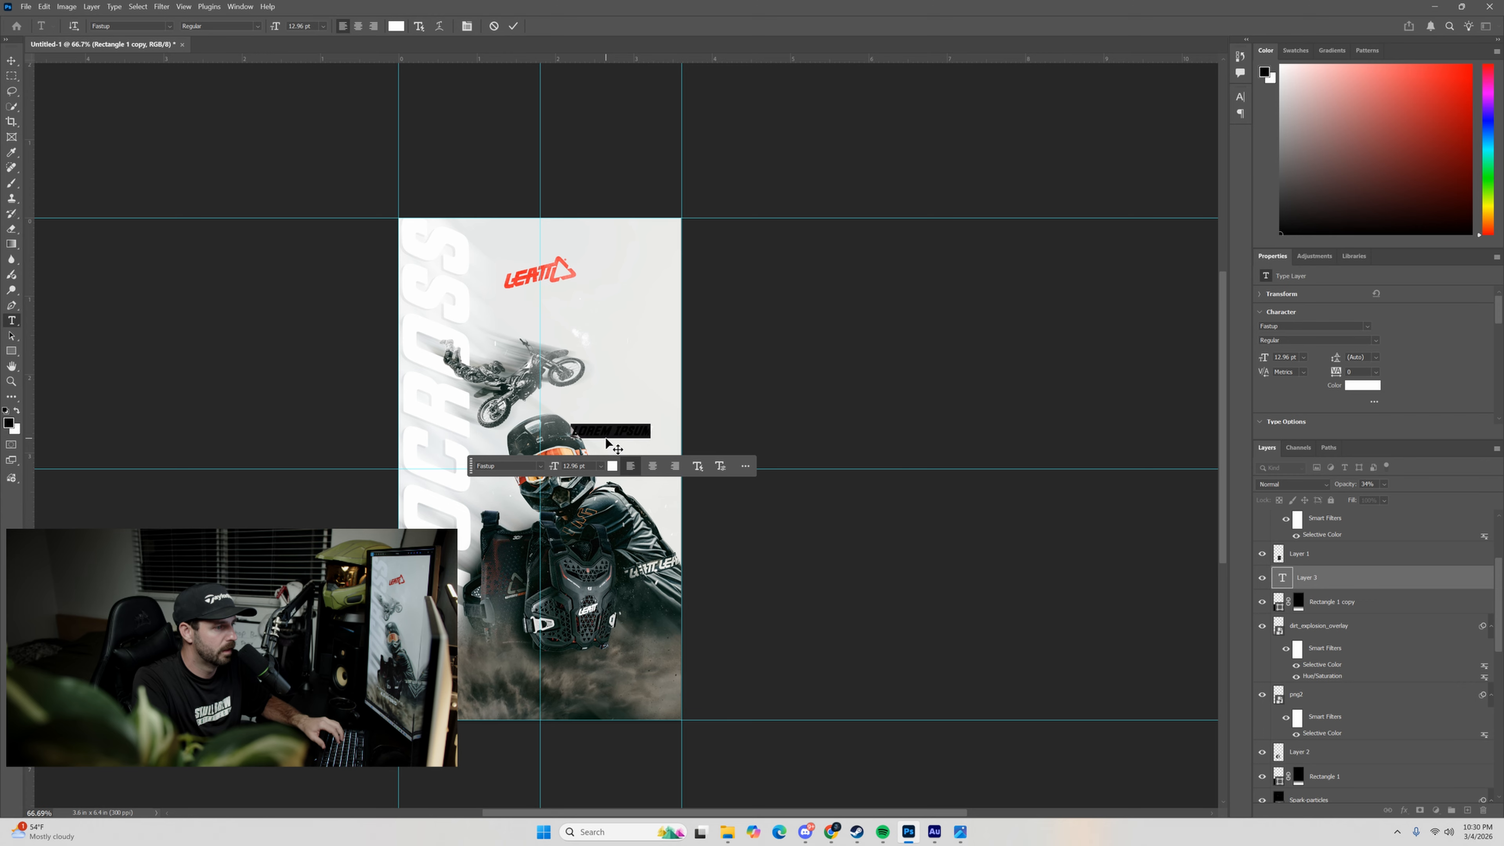
pyautogui.write('CH')
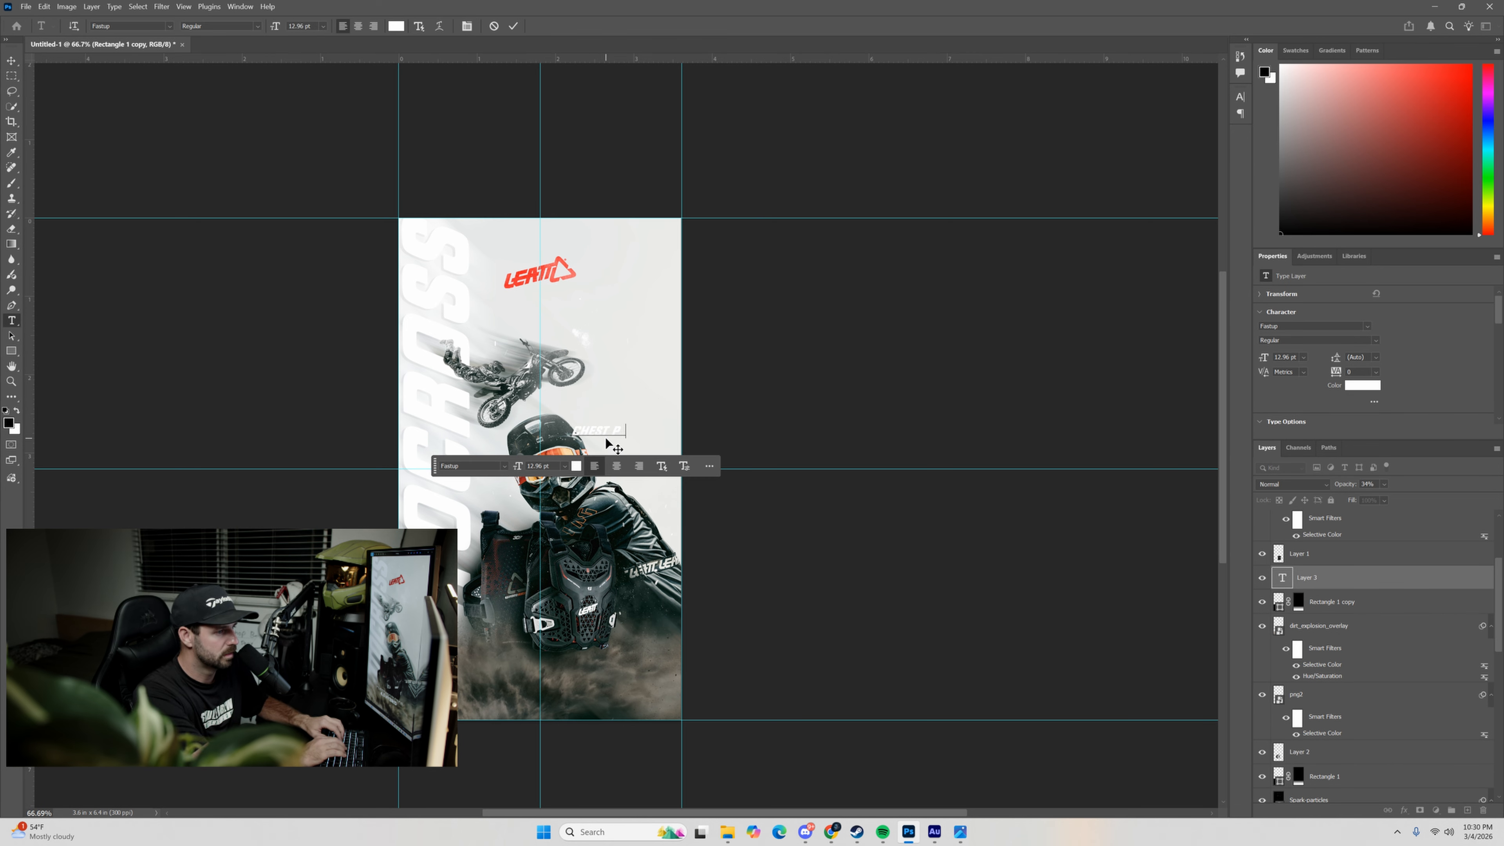
pyautogui.write('EST P')
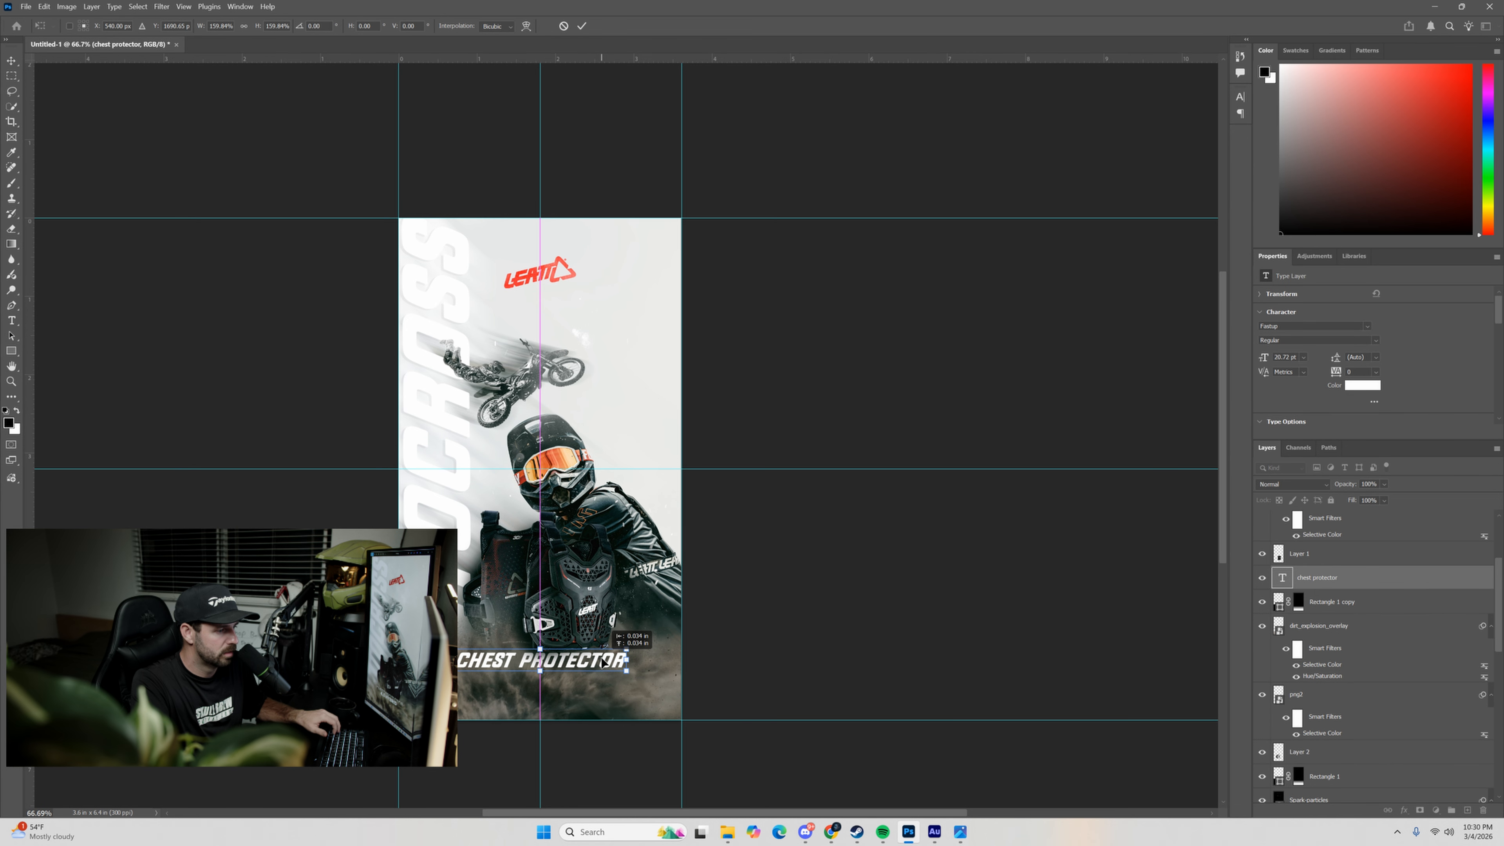
pyautogui.hotkey('ctrl', 't')
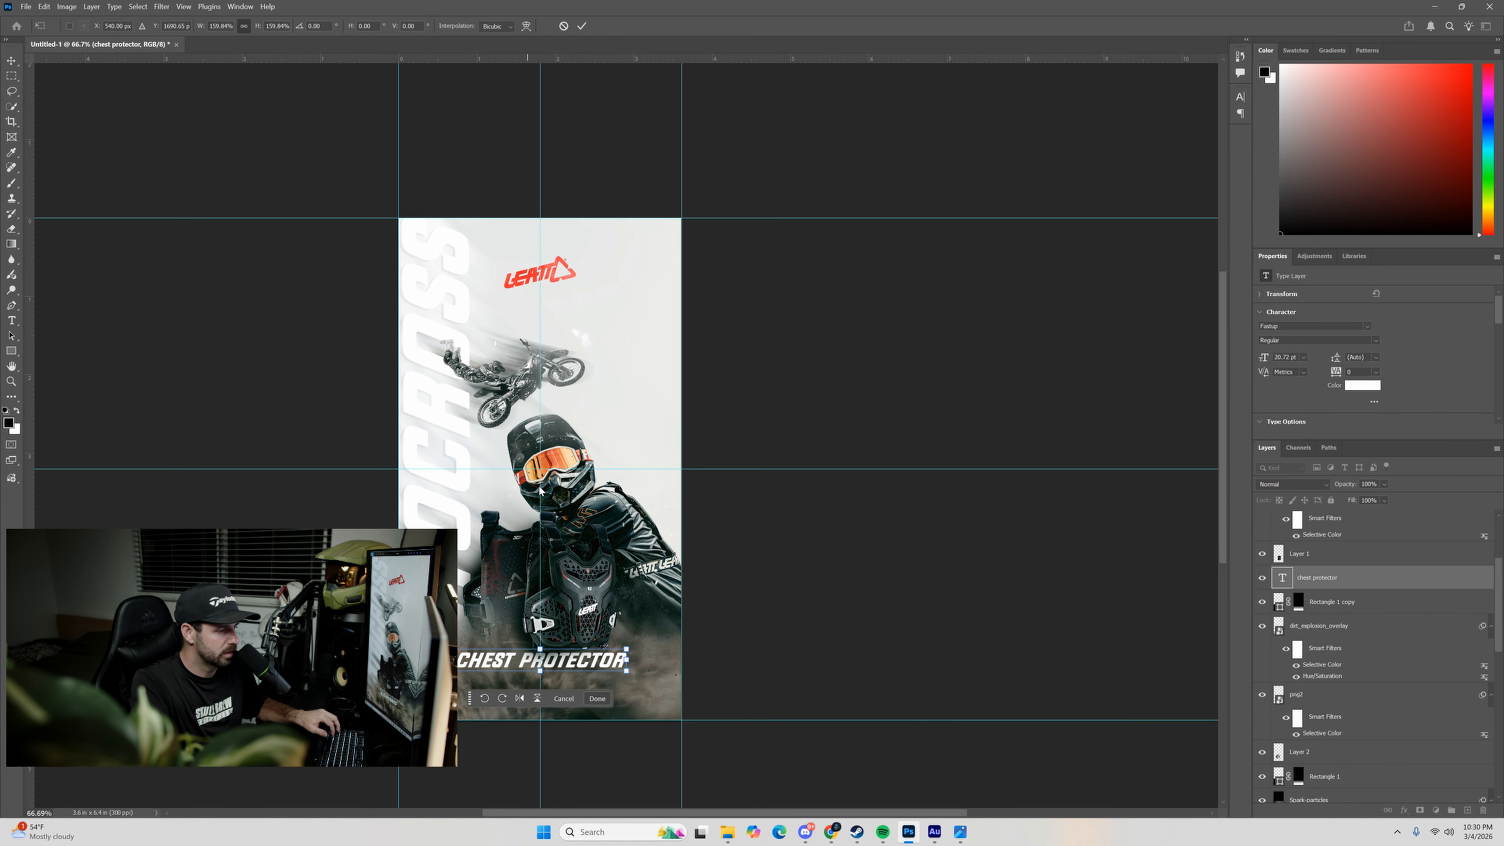
pyautogui.moveTo(577, 658); pyautogui.dragTo(585, 662)
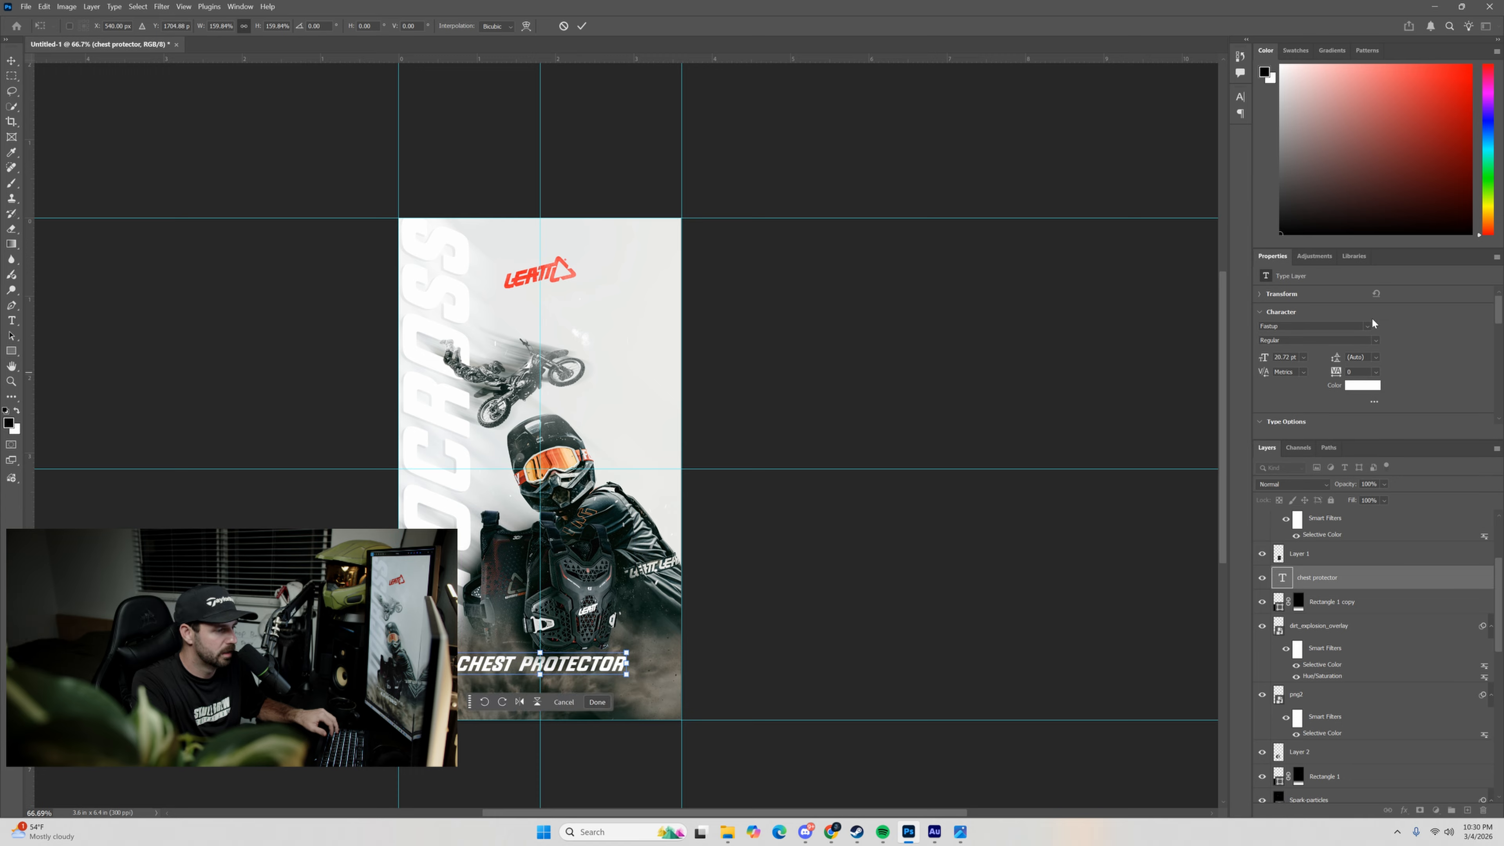
pyautogui.click(582, 26)
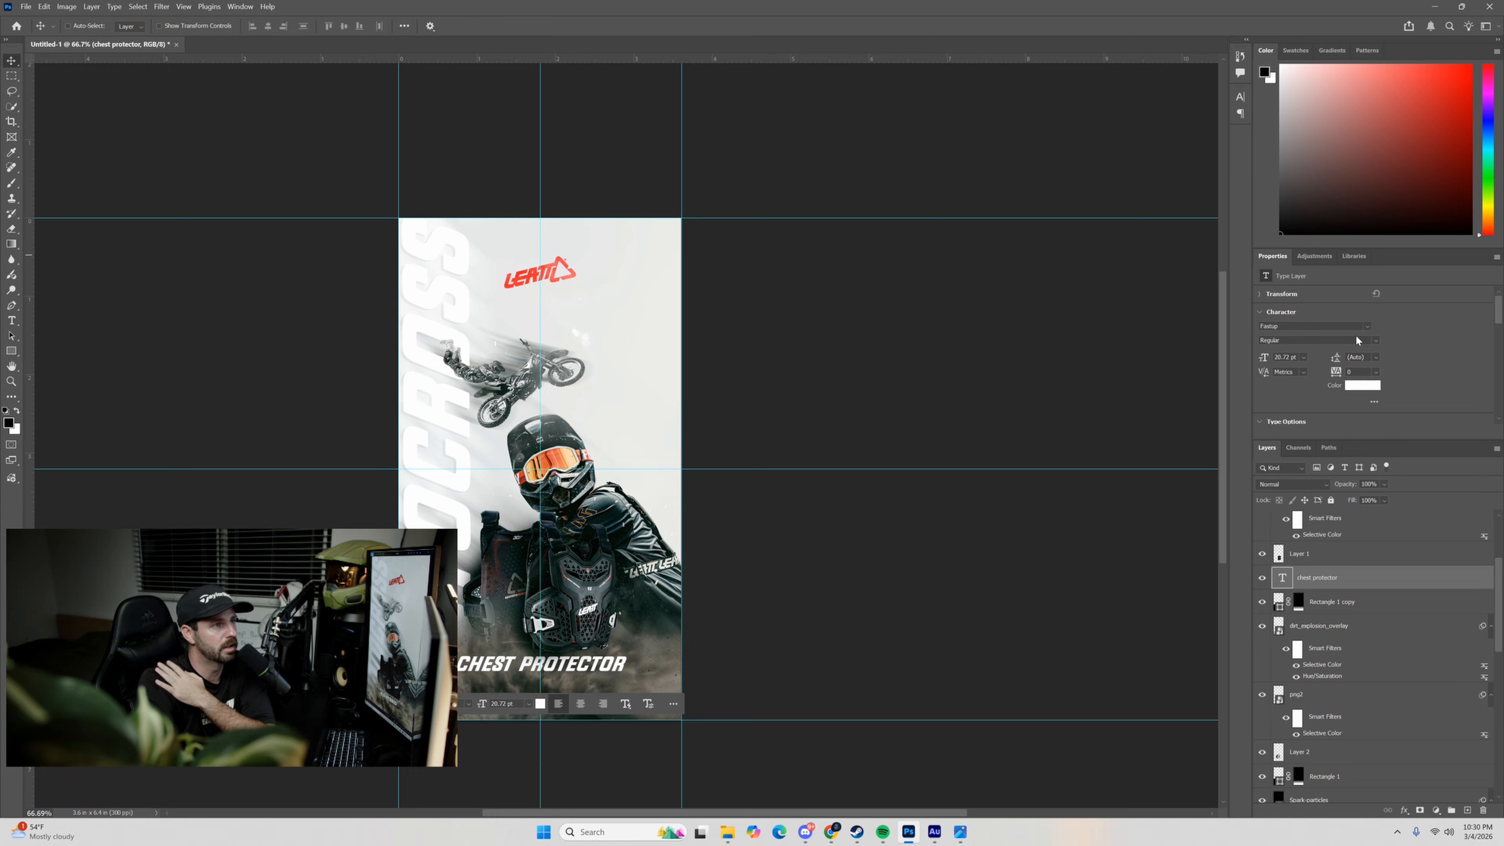
# Change the CHEST PROTECTOR text's font to Poppins in the Medium weight.
pyautogui.click(1364, 326)
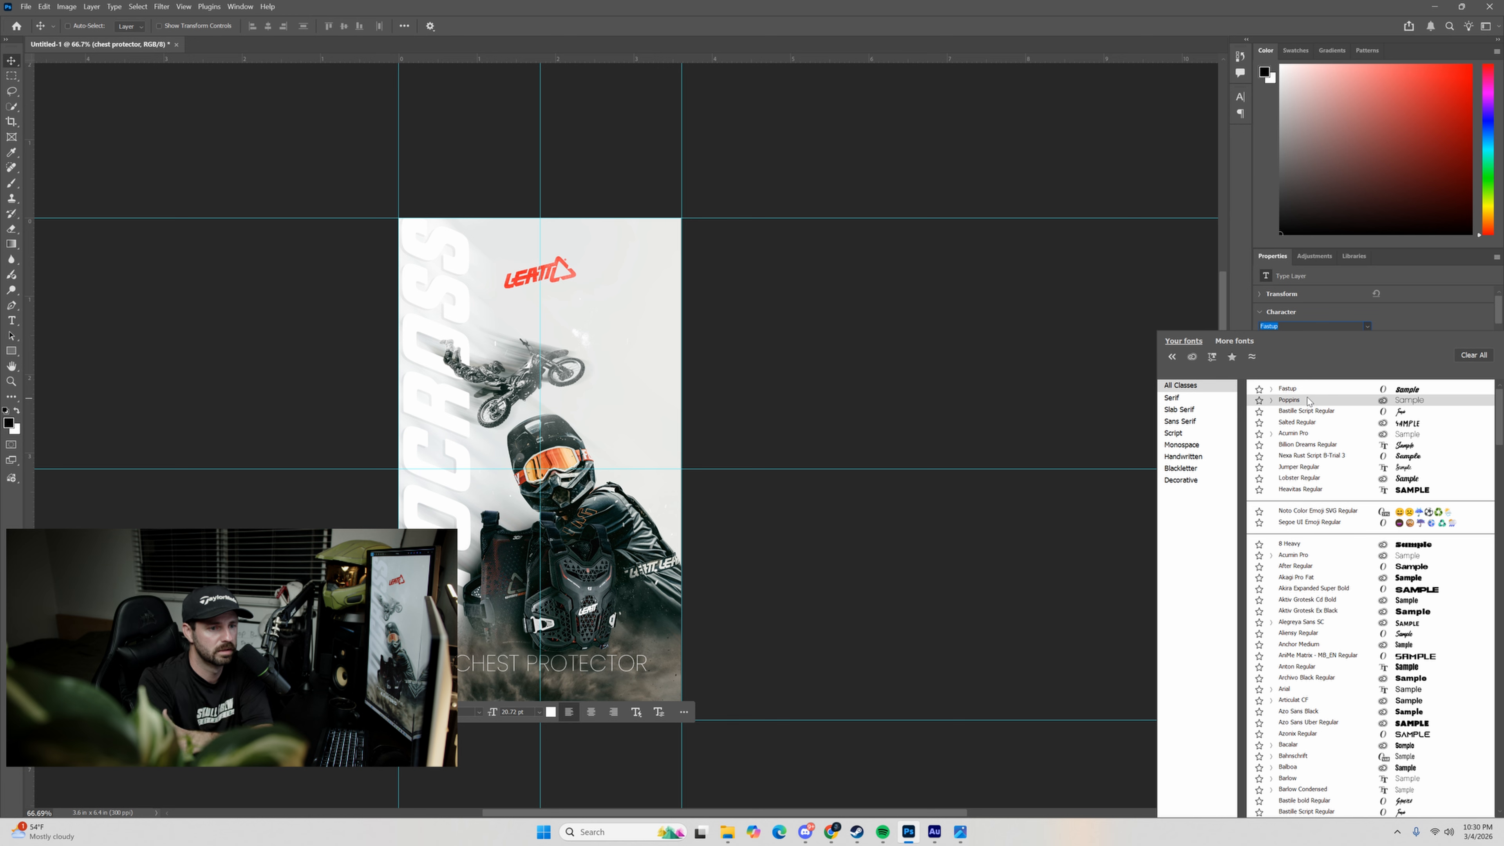
pyautogui.click(1301, 398)
pyautogui.click(1365, 341)
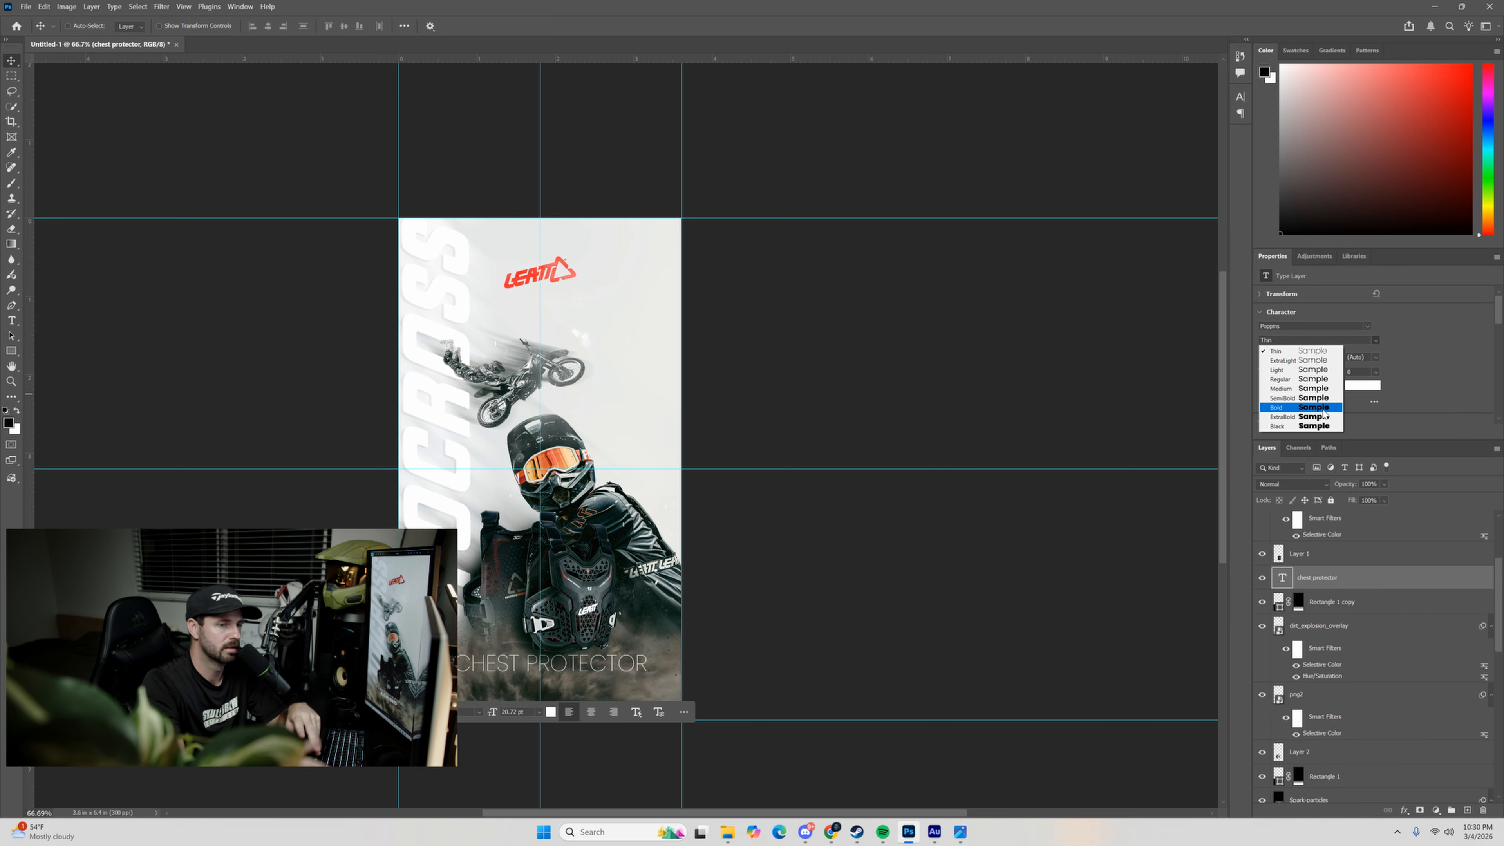
pyautogui.click(1312, 388)
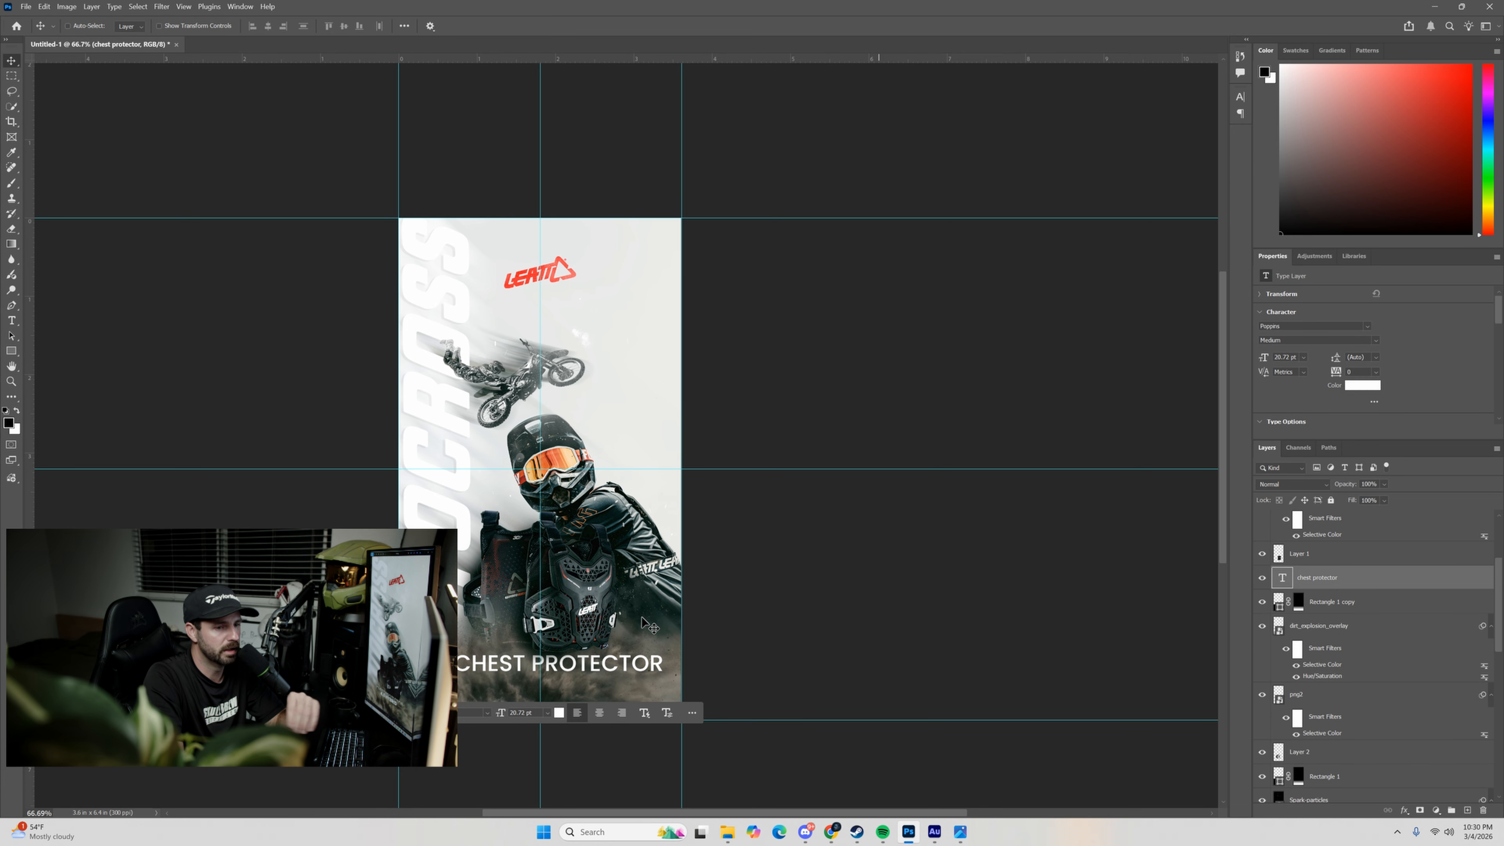
# Scale the CHEST PROTECTOR text to 75.07%, keeping it centred on the vertical guide.
pyautogui.keyDown('ctrl'); pyautogui.click(586, 623); pyautogui.keyUp('ctrl')
pyautogui.keyDown('ctrl'); pyautogui.click(572, 657); pyautogui.keyUp('ctrl')
pyautogui.hotkey('ctrl', 't')
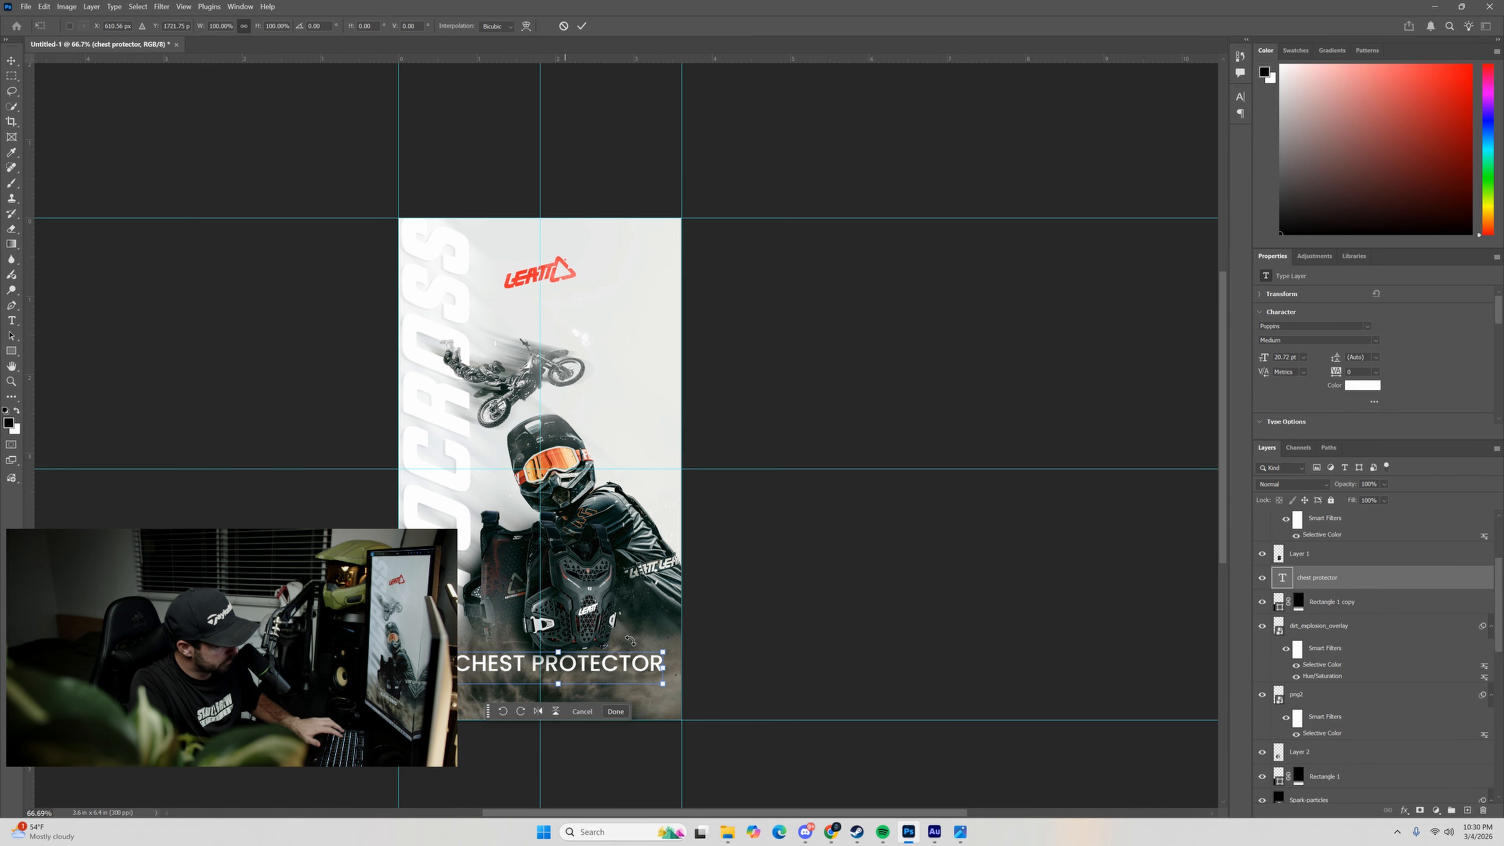
pyautogui.moveTo(666, 651); pyautogui.dragTo(554, 658)
pyautogui.scroll(5, 555, 656)
pyautogui.scroll(1, 1297, 584)
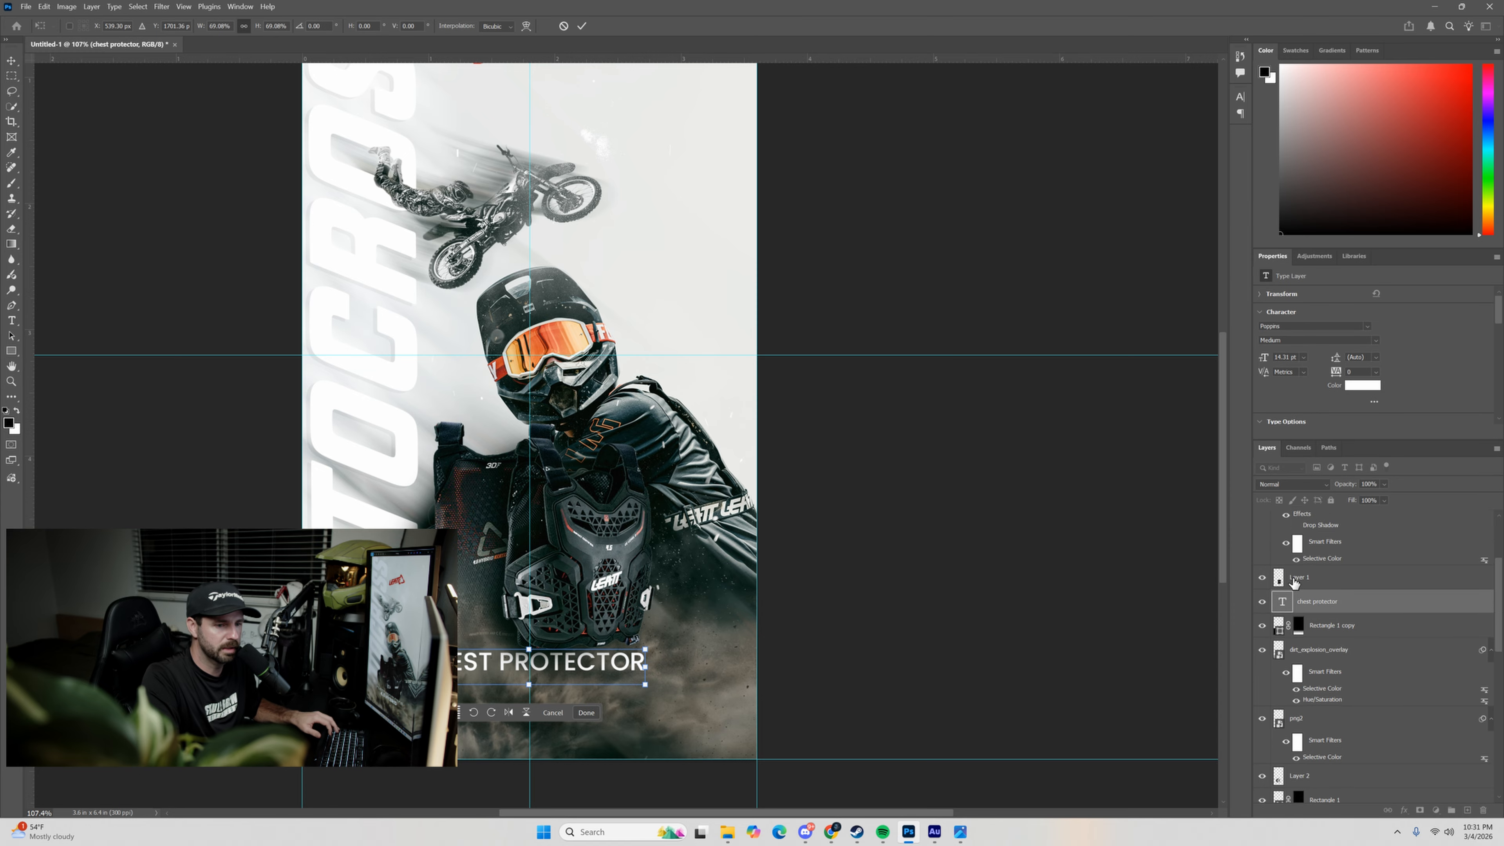
pyautogui.scroll(-1, 1295, 592)
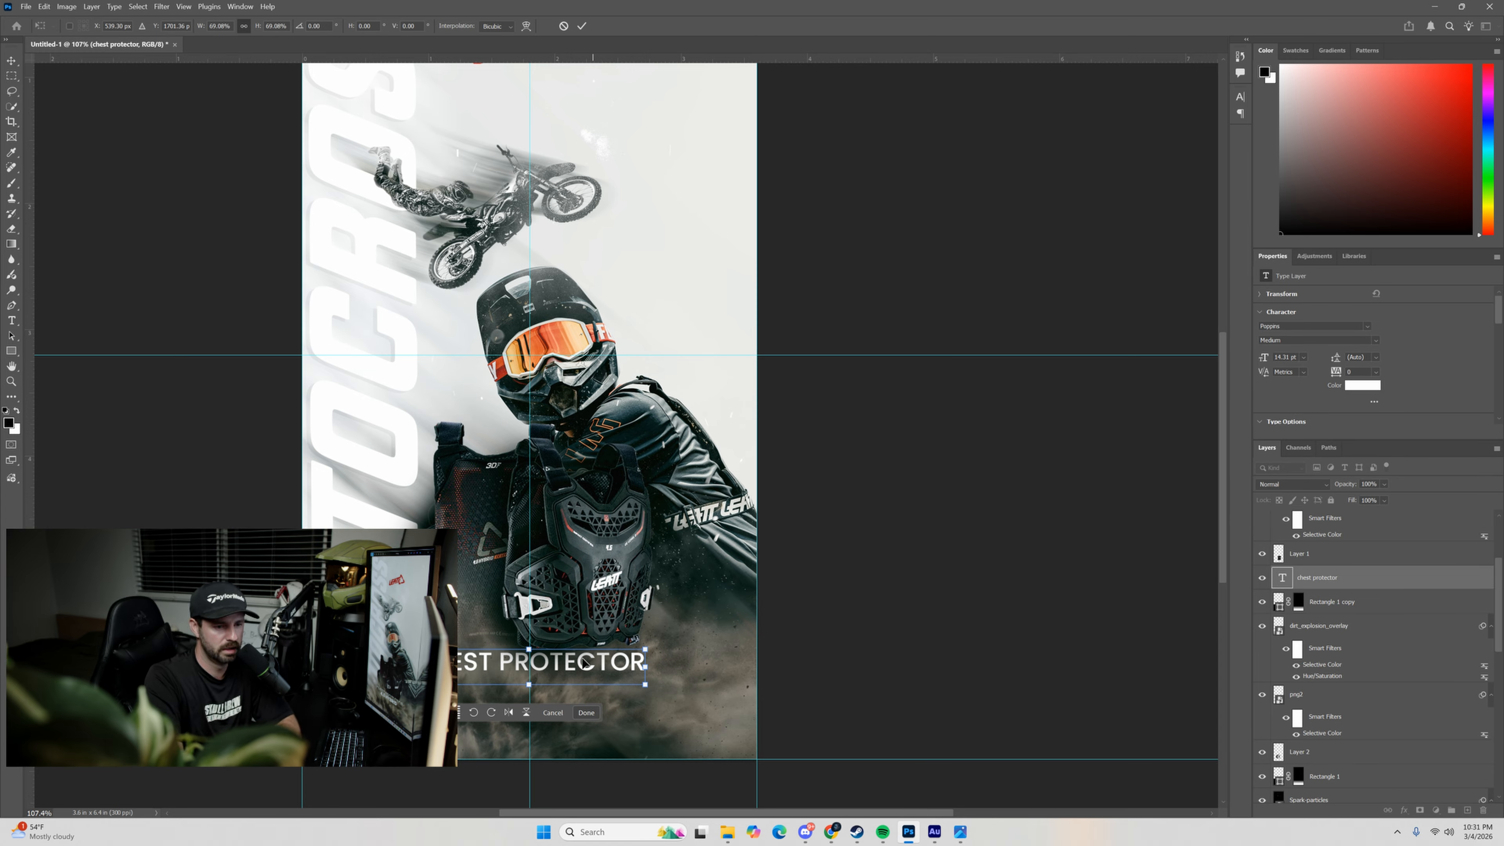
pyautogui.moveTo(584, 662); pyautogui.dragTo(655, 664)
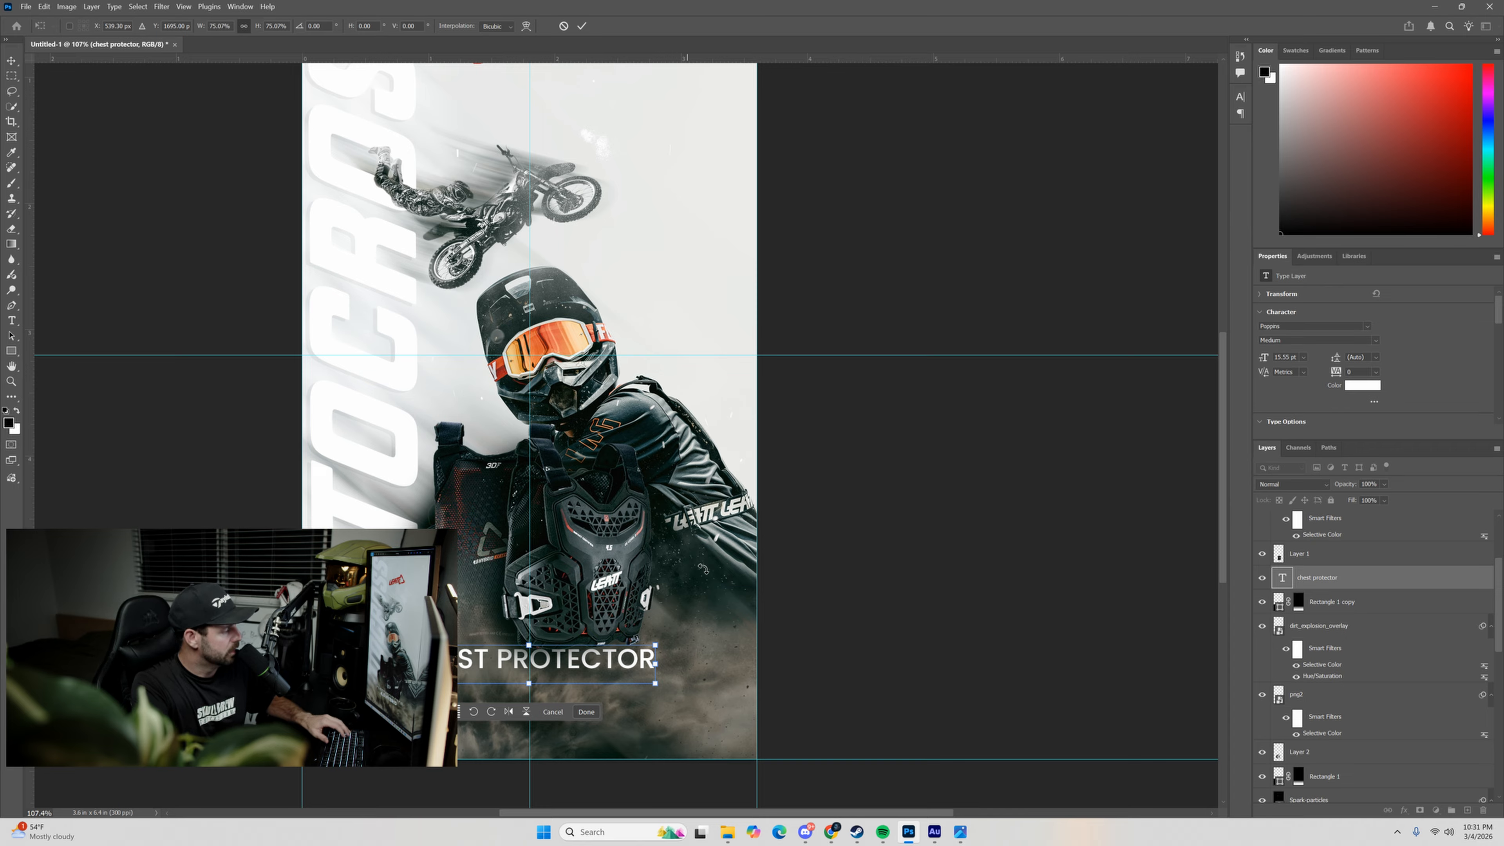
pyautogui.click(582, 26)
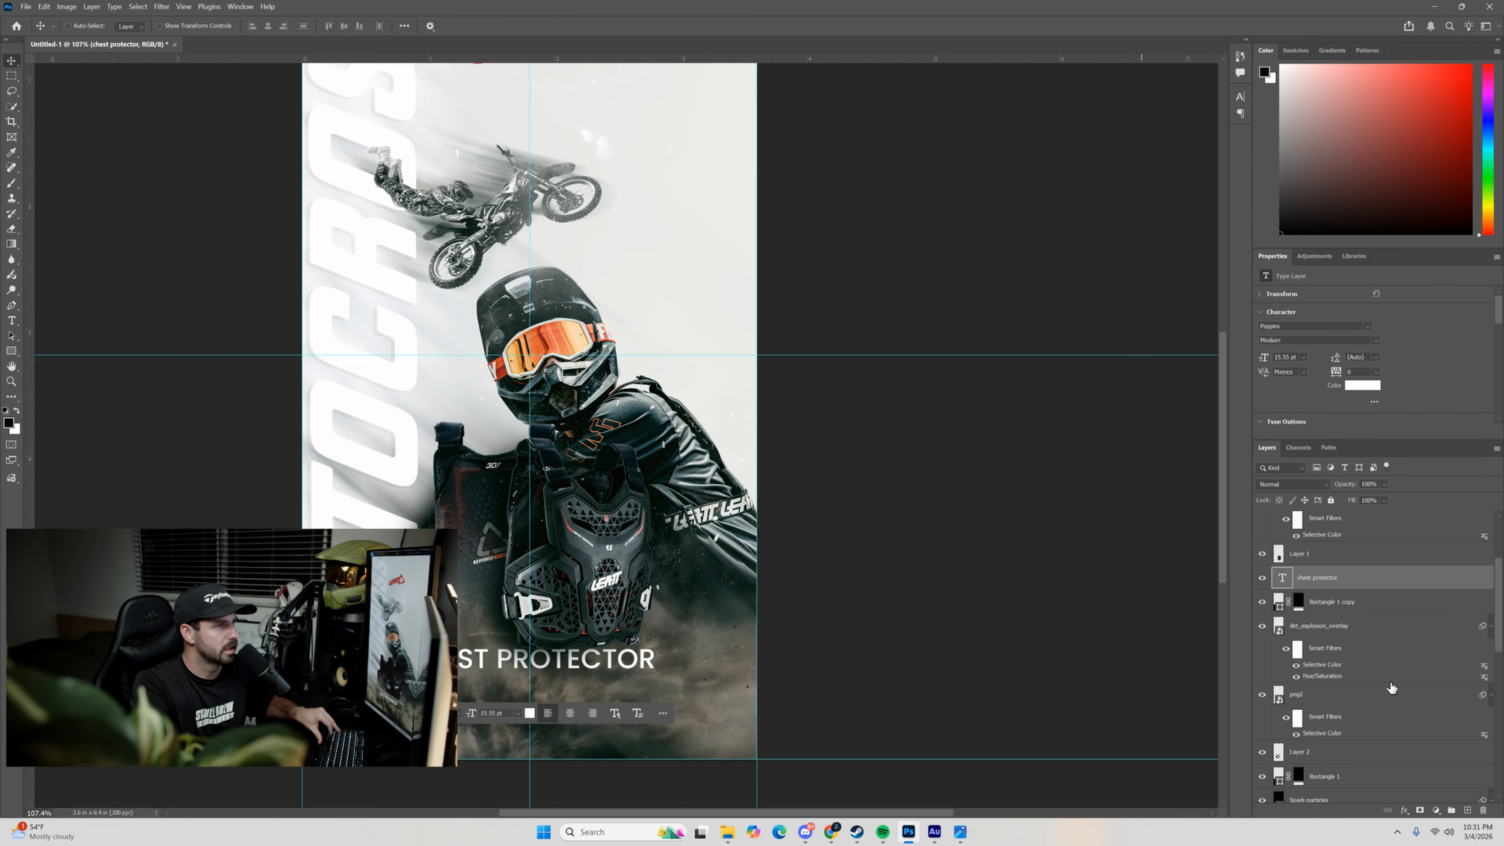
# Duplicate the CHEST PROTECTOR text layer, move the copy just below the original, and change its wording to "4.5 HYBRID".
pyautogui.click(1332, 601)
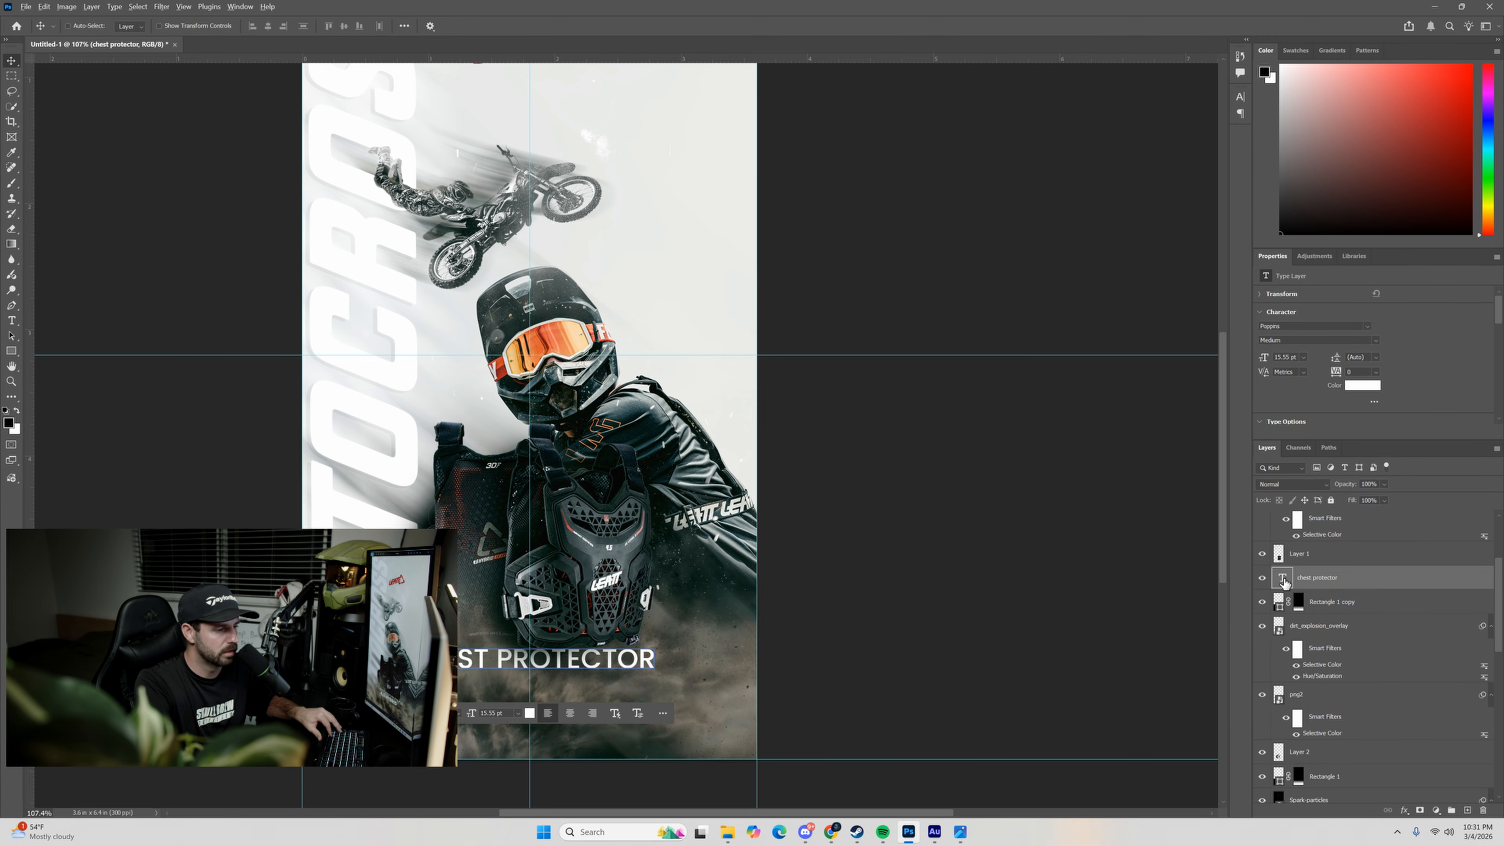
pyautogui.moveTo(1286, 580); pyautogui.dragTo(1285, 565)
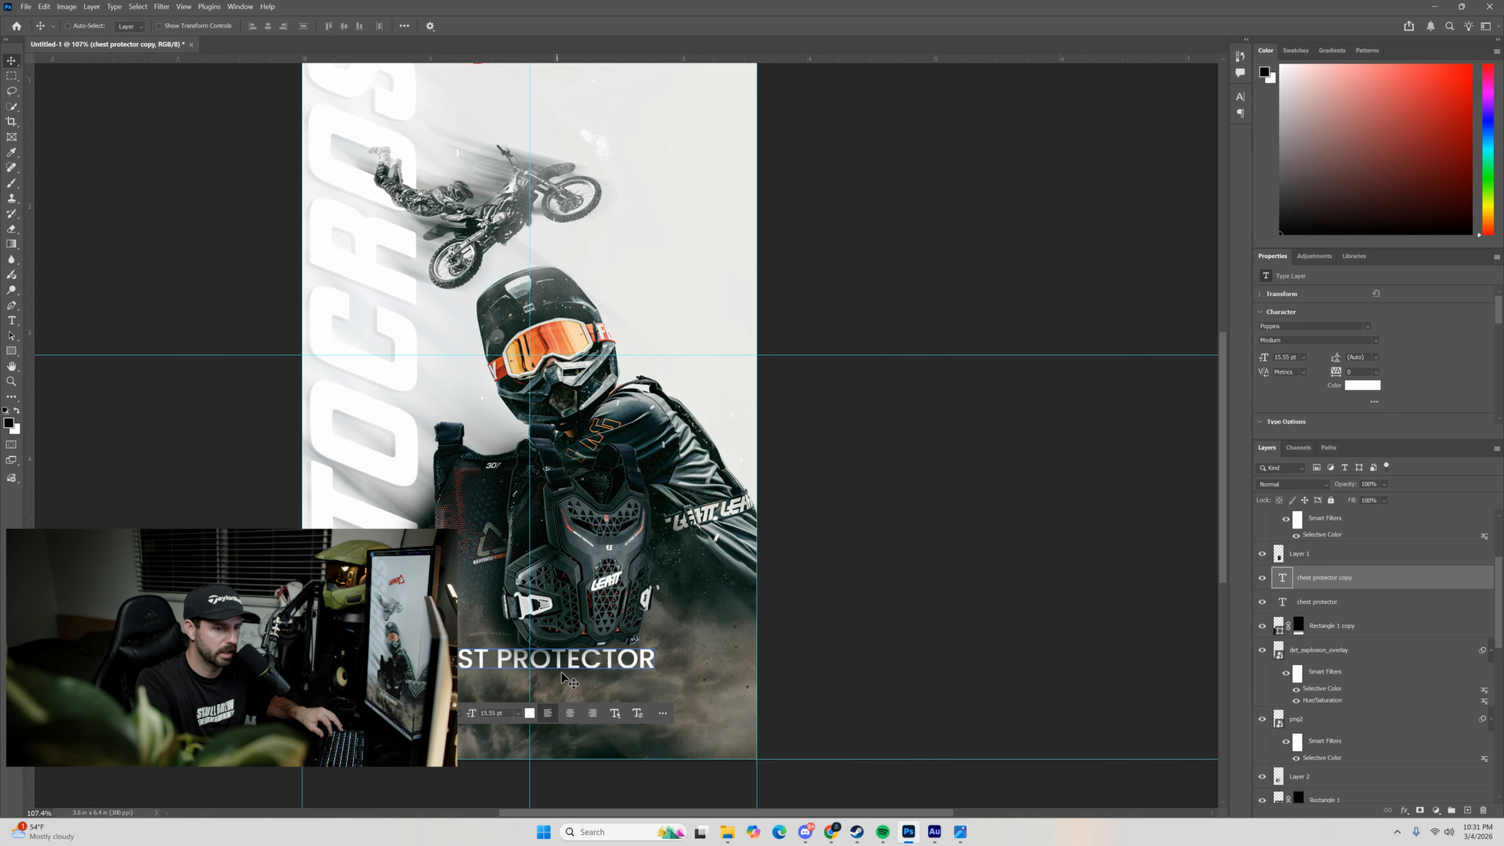
pyautogui.moveTo(557, 656); pyautogui.dragTo(555, 678)
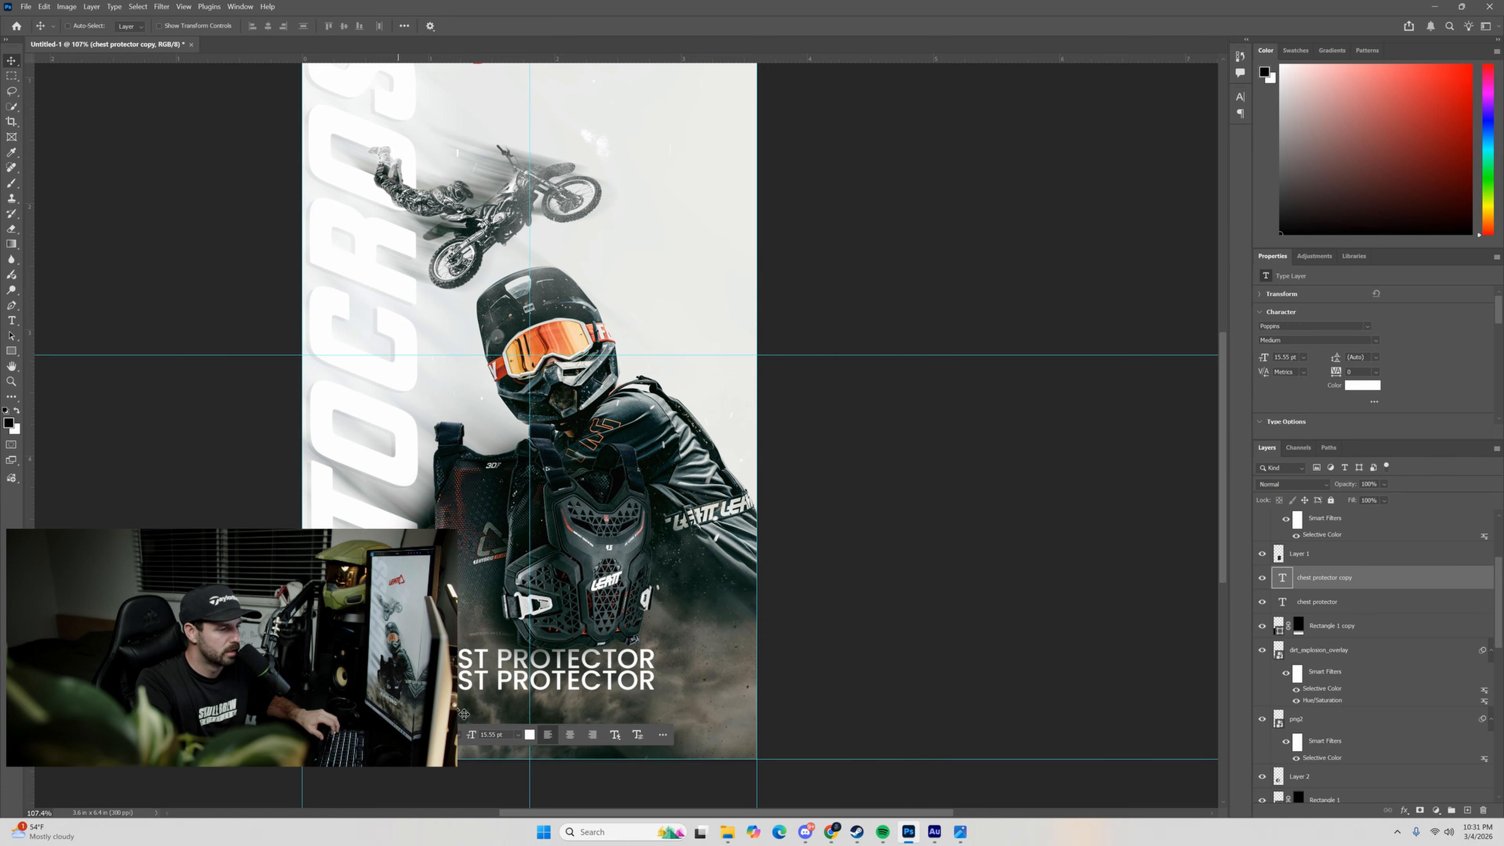
pyautogui.doubleClick(573, 678)
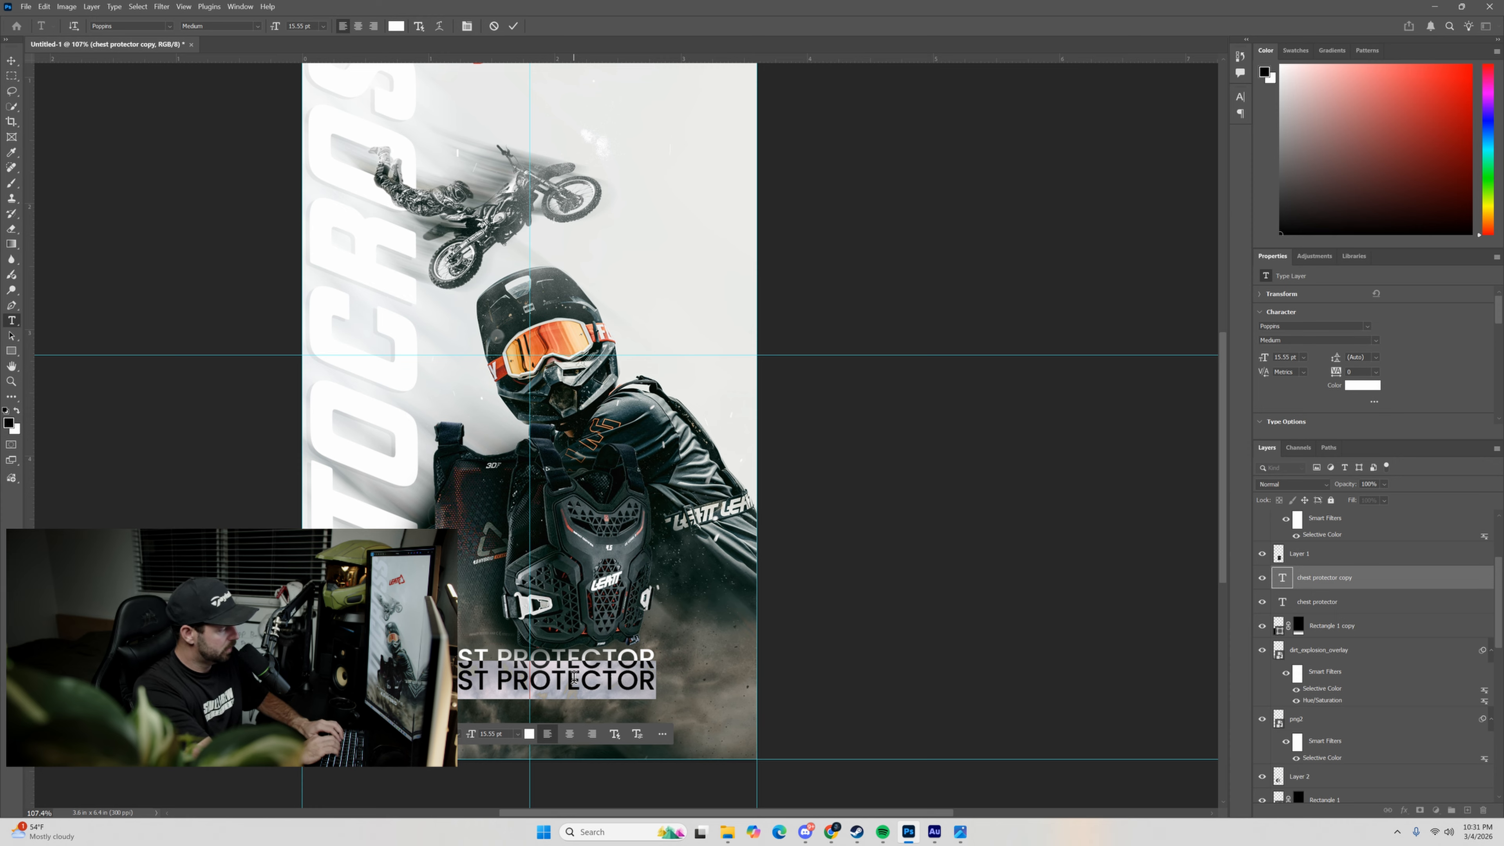
pyautogui.press('BackSpace')
pyautogui.write('HYBRID')
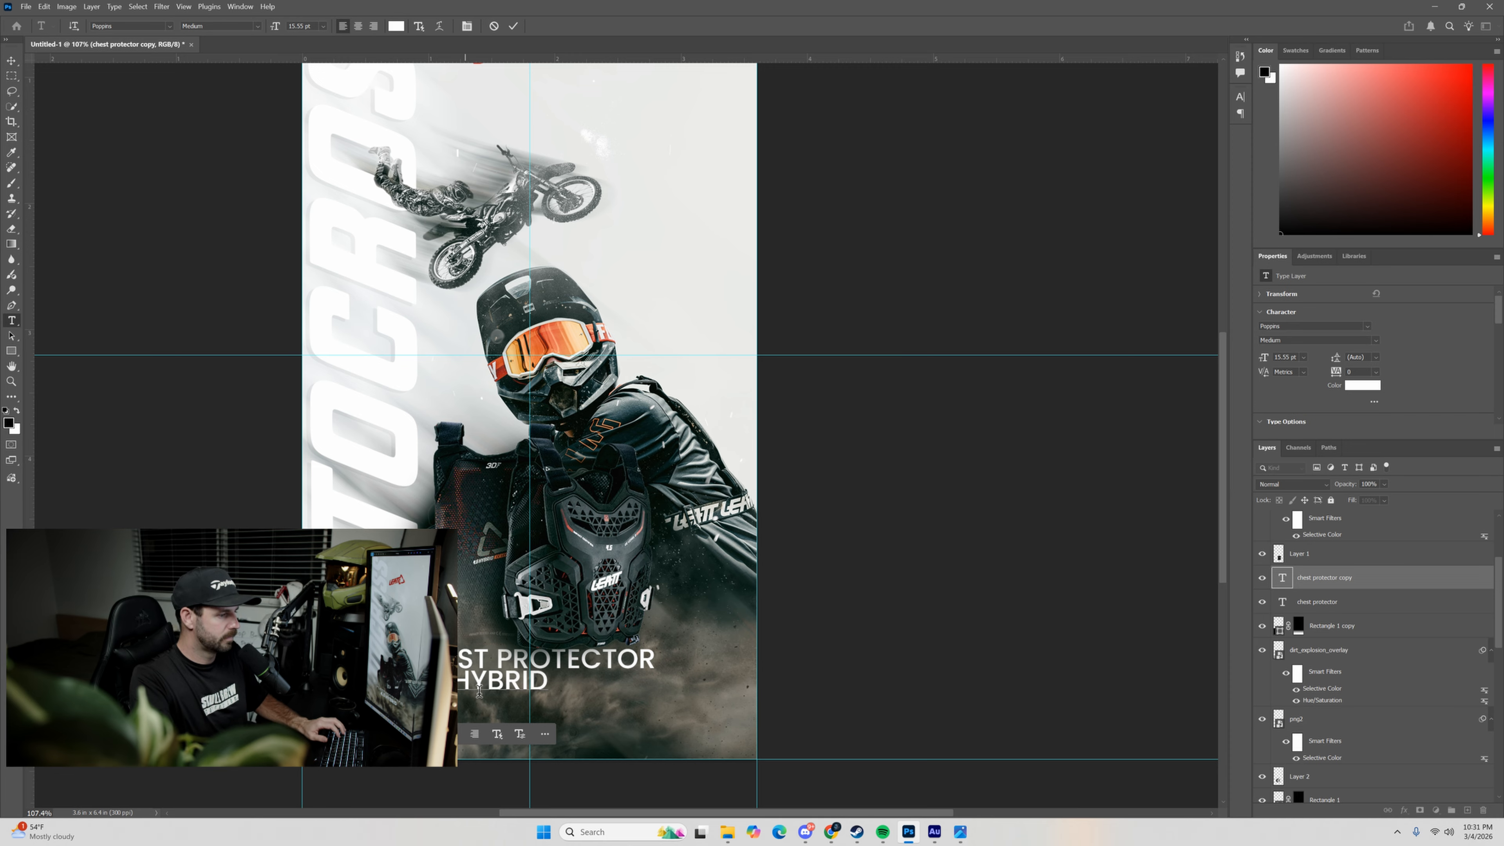
pyautogui.hotkey('ctrl', 'Return')
pyautogui.press('v')
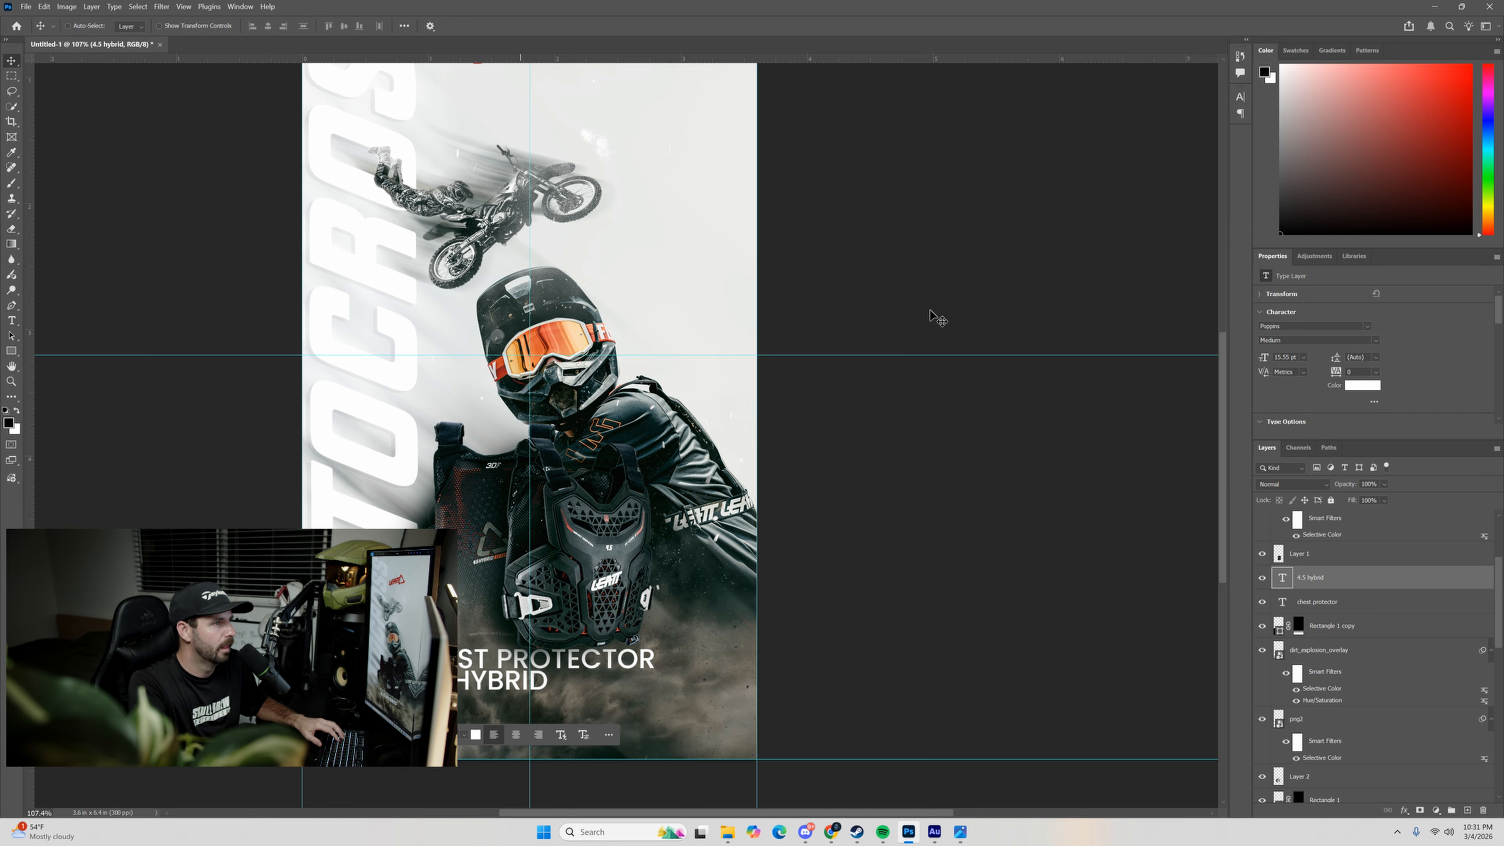
# Set the 4.5 HYBRID text to ExtraBold, scale it to 117.26%, and centre it on the vertical guide slightly closer to CHEST PROTECTOR.
pyautogui.click(1377, 347)
pyautogui.click(1274, 427)
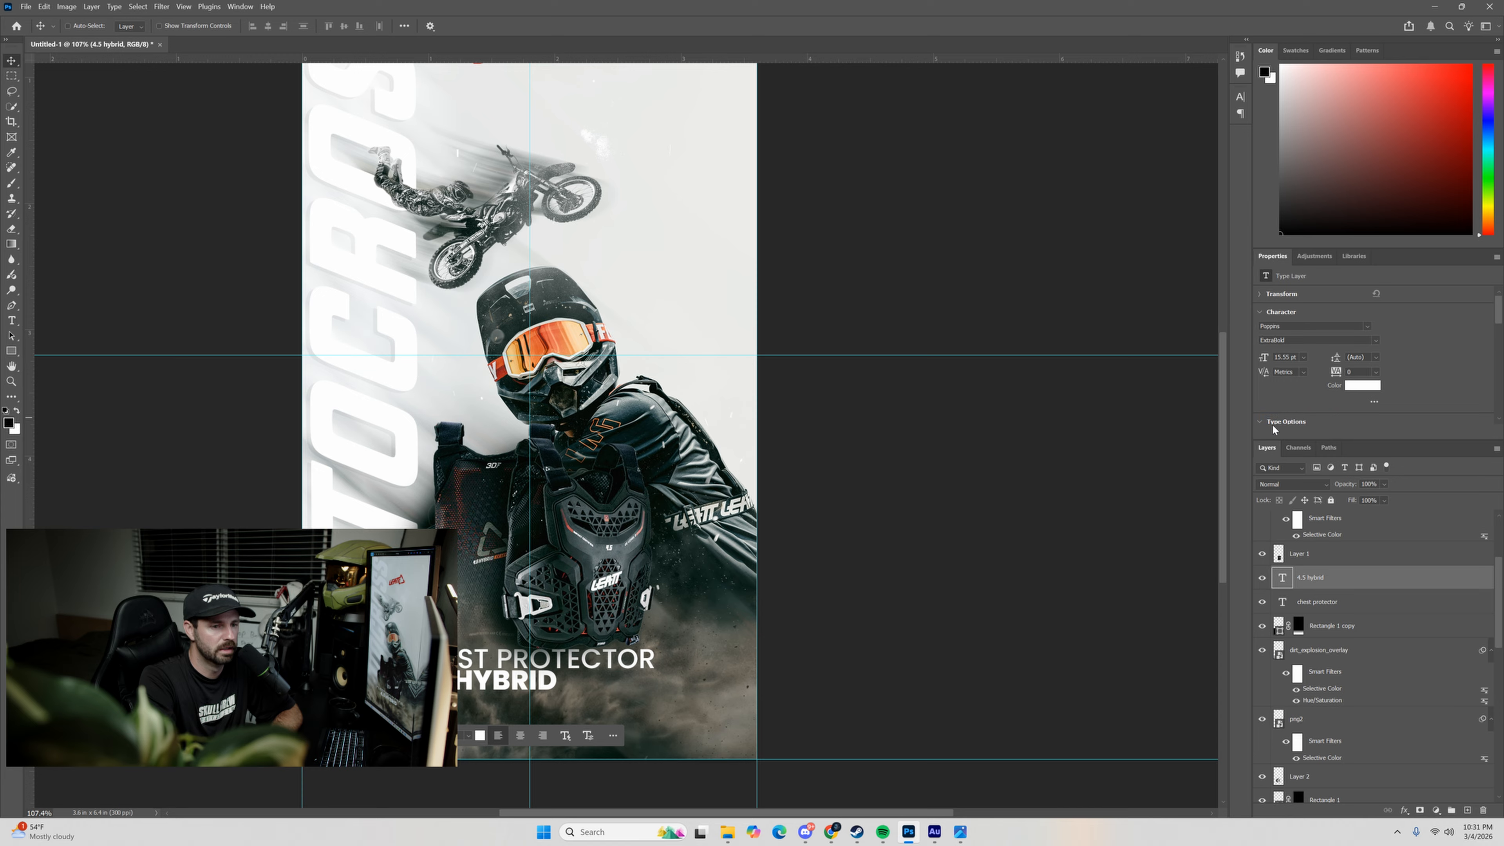
pyautogui.hotkey('ctrl', 't')
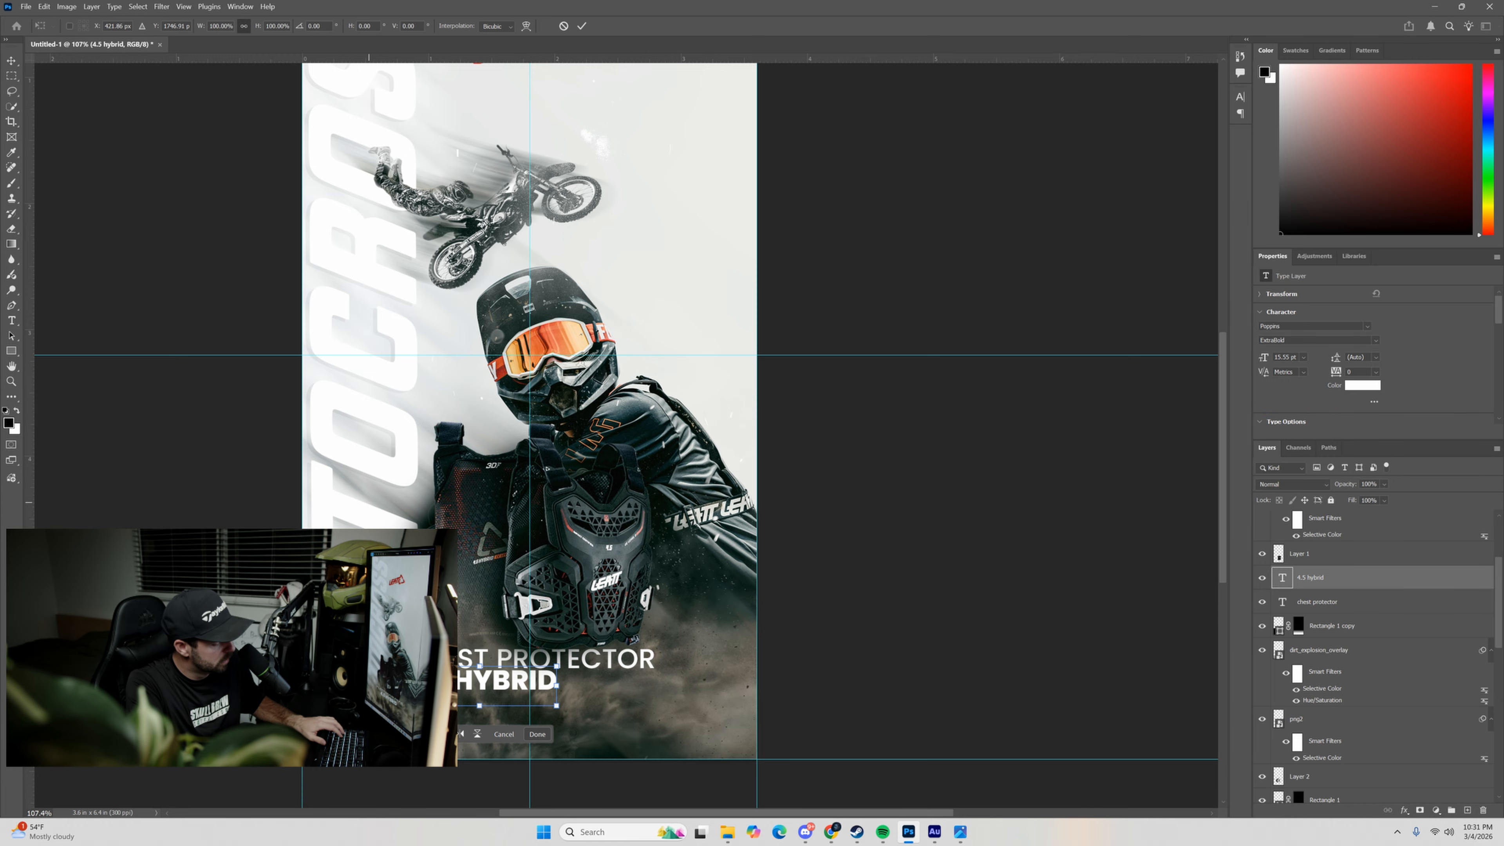
pyautogui.moveTo(556, 666); pyautogui.dragTo(581, 659)
pyautogui.moveTo(503, 679); pyautogui.dragTo(589, 680)
pyautogui.press('Up')
pyautogui.press('Up')
pyautogui.press('Up')
pyautogui.press('Up')
pyautogui.press('Up')
pyautogui.press('Up')
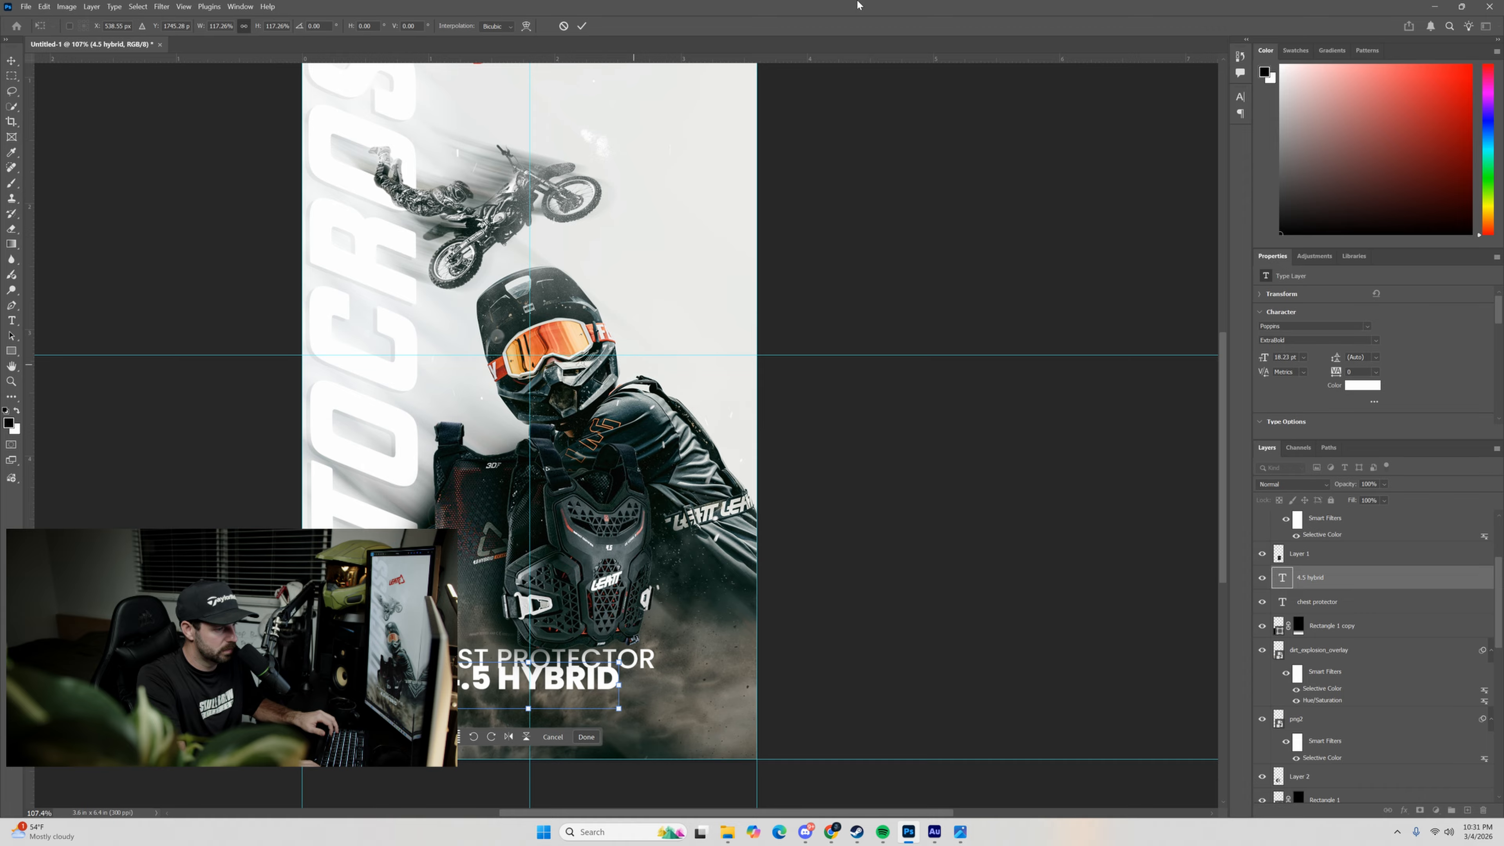
pyautogui.click(582, 27)
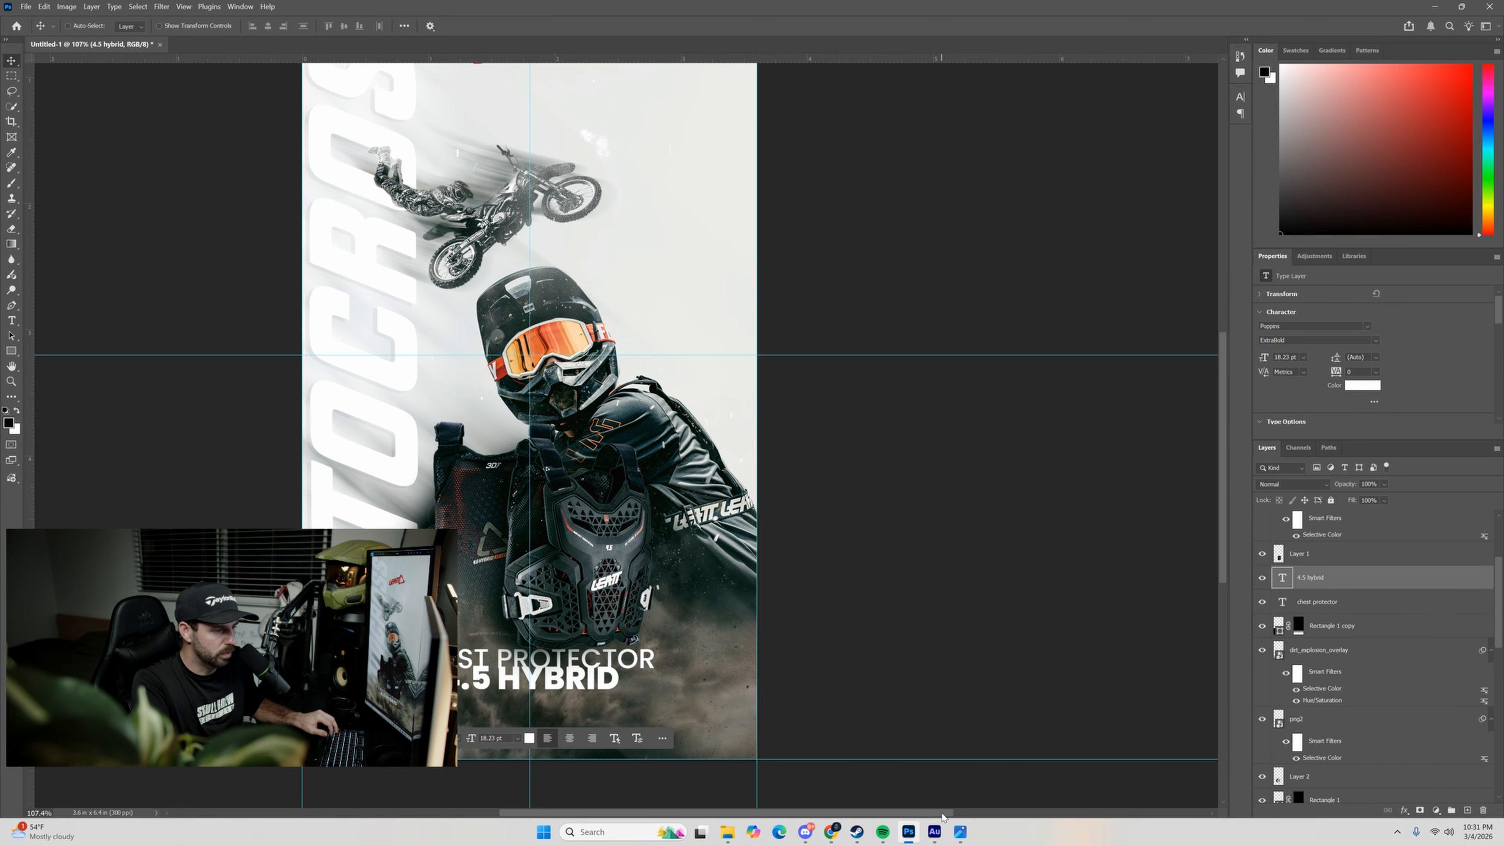
# Add a layer mask to the CHEST PROTECTOR text and fade its lower edge with a short black-to-white linear gradient.
pyautogui.scroll(3, 882, 608)
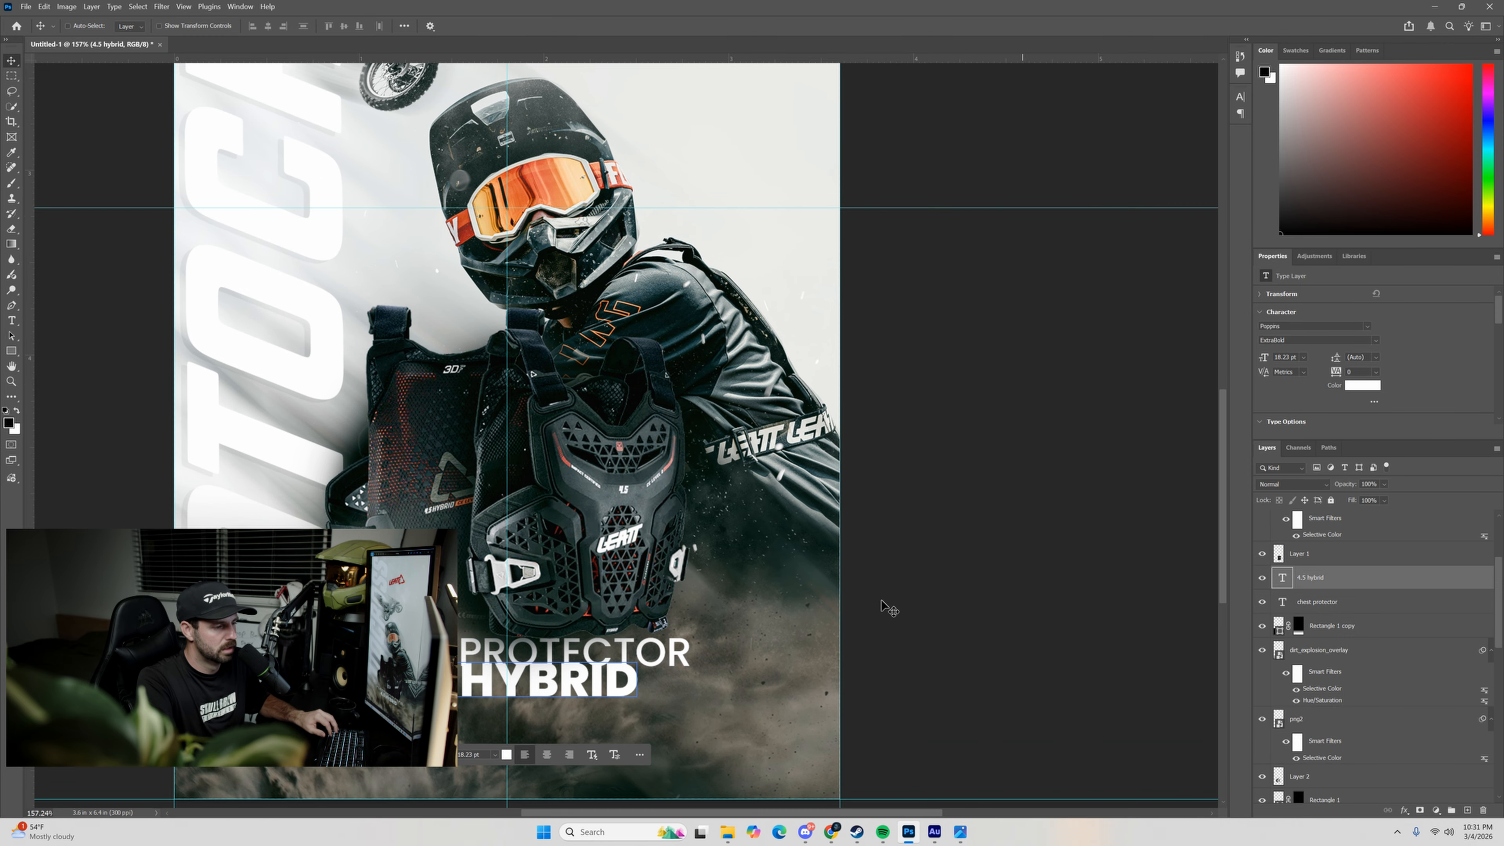
pyautogui.click(1381, 595)
pyautogui.click(1291, 606)
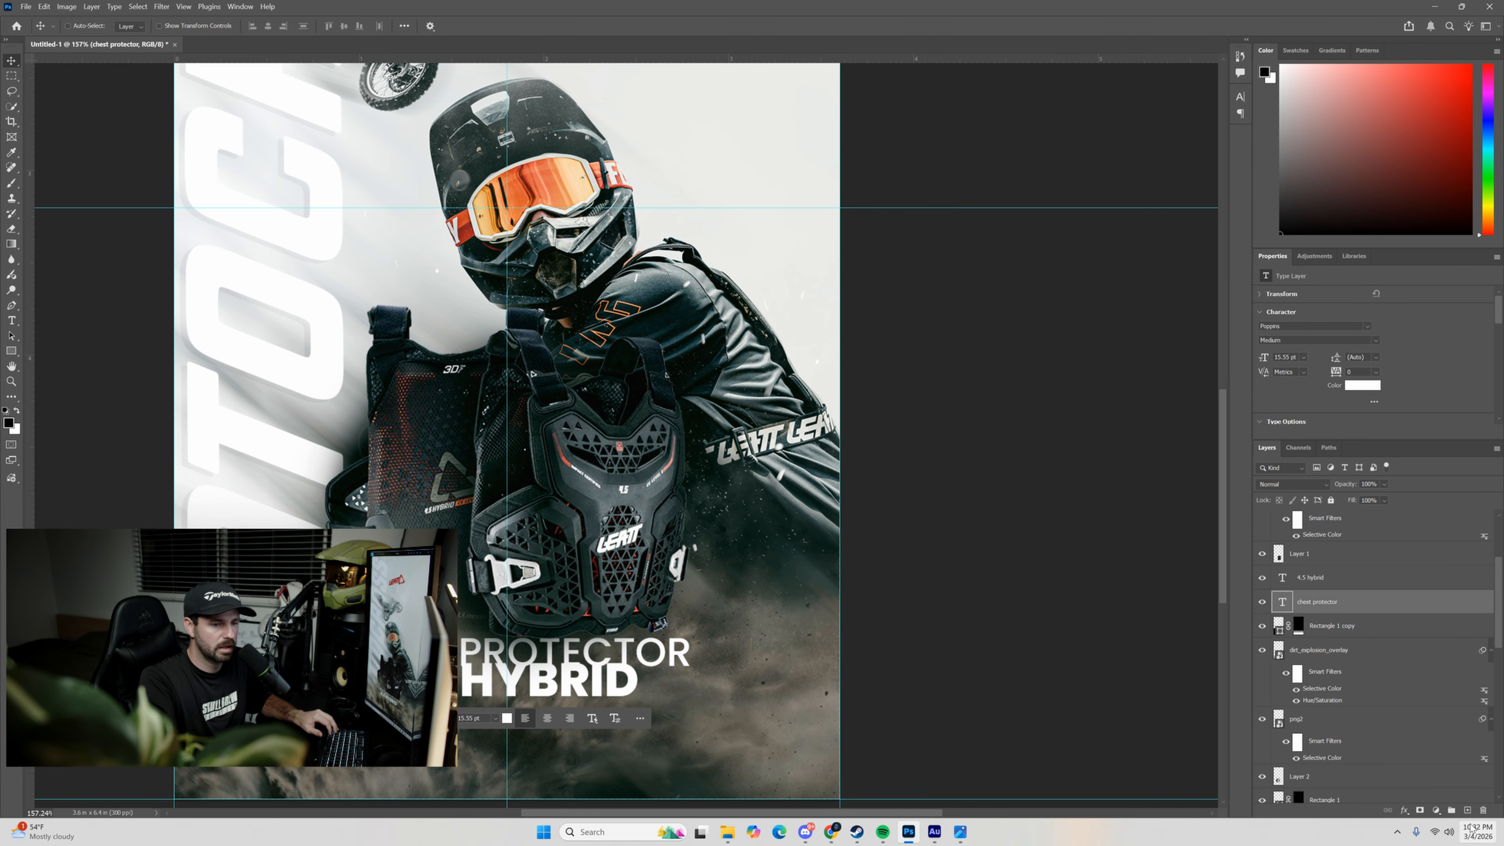
pyautogui.click(1419, 810)
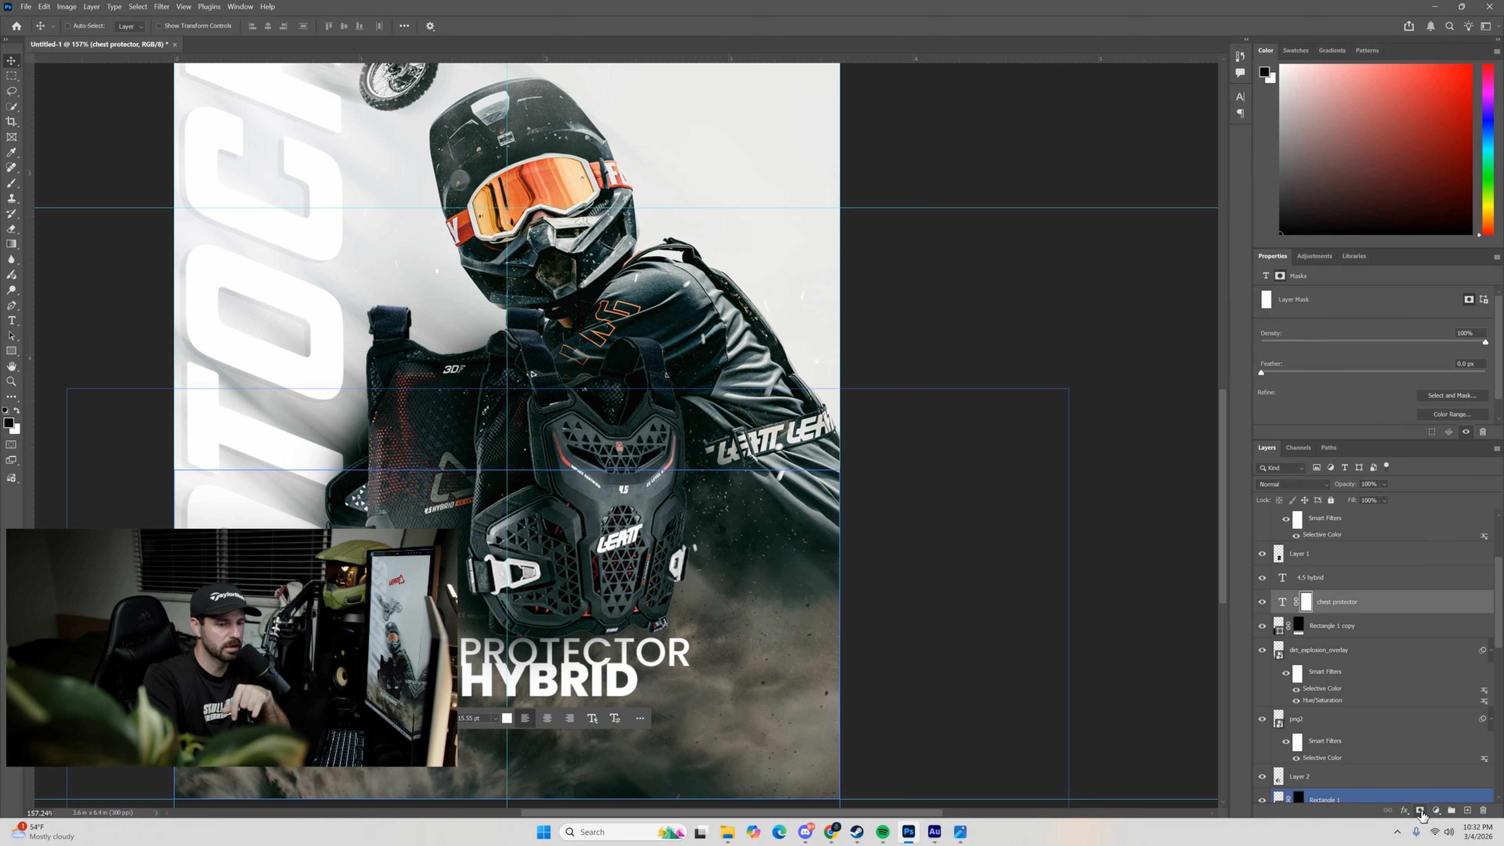
pyautogui.click(10, 245)
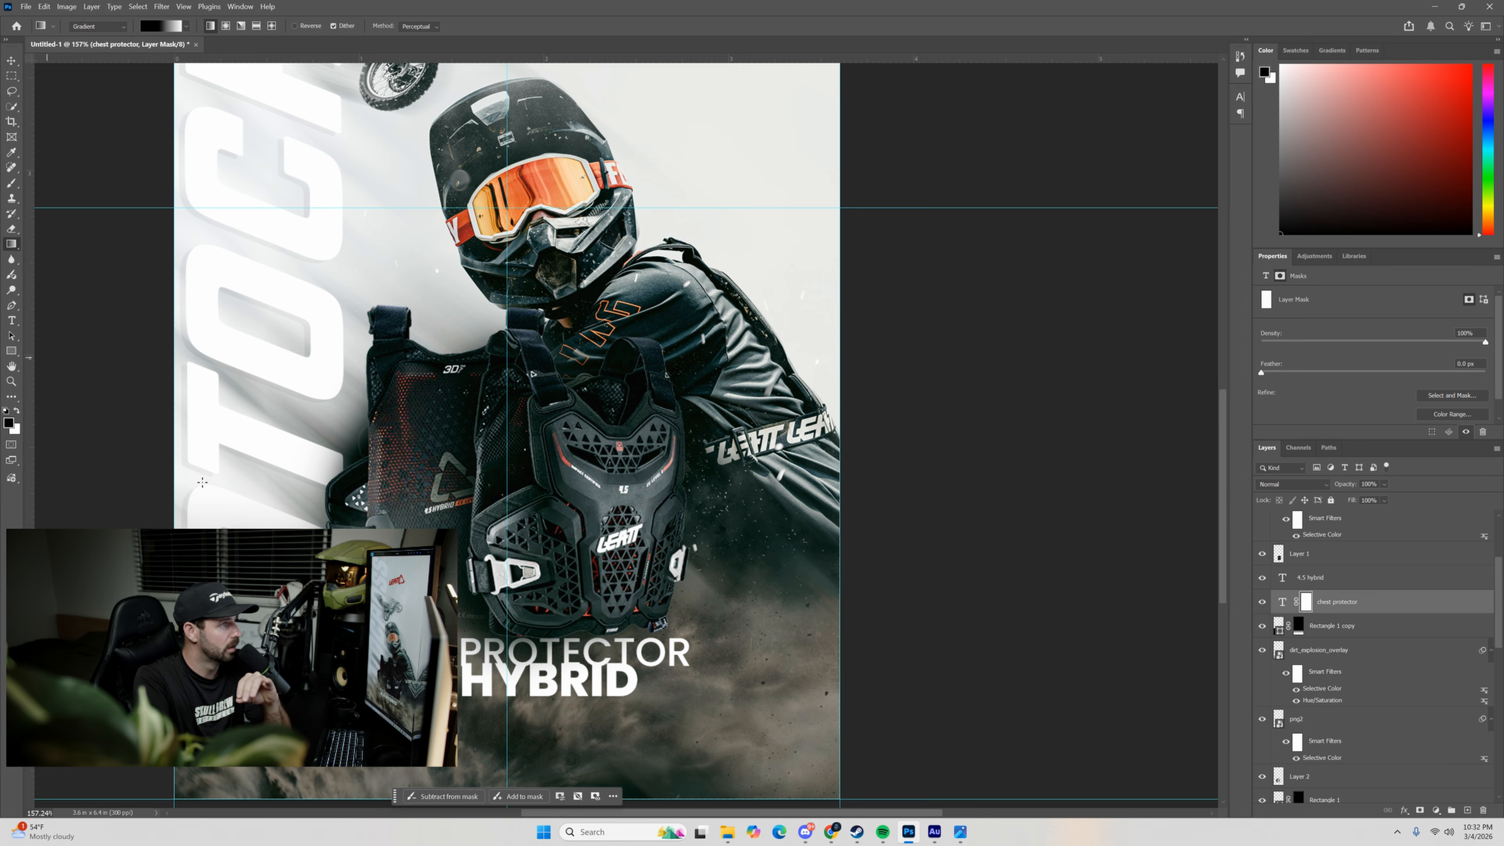
pyautogui.click(500, 663)
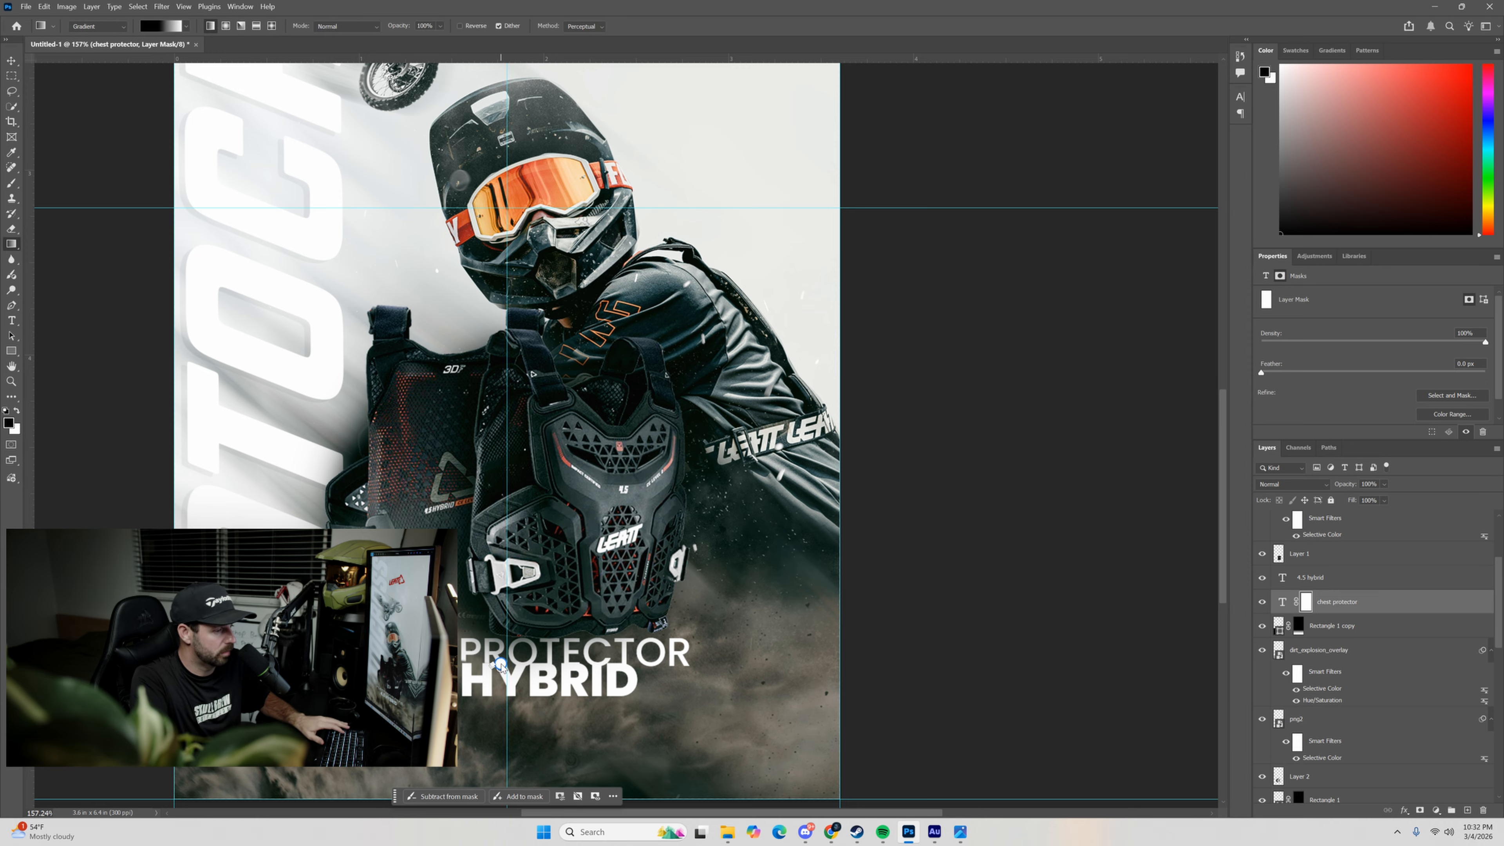
pyautogui.moveTo(499, 660); pyautogui.dragTo(502, 668)
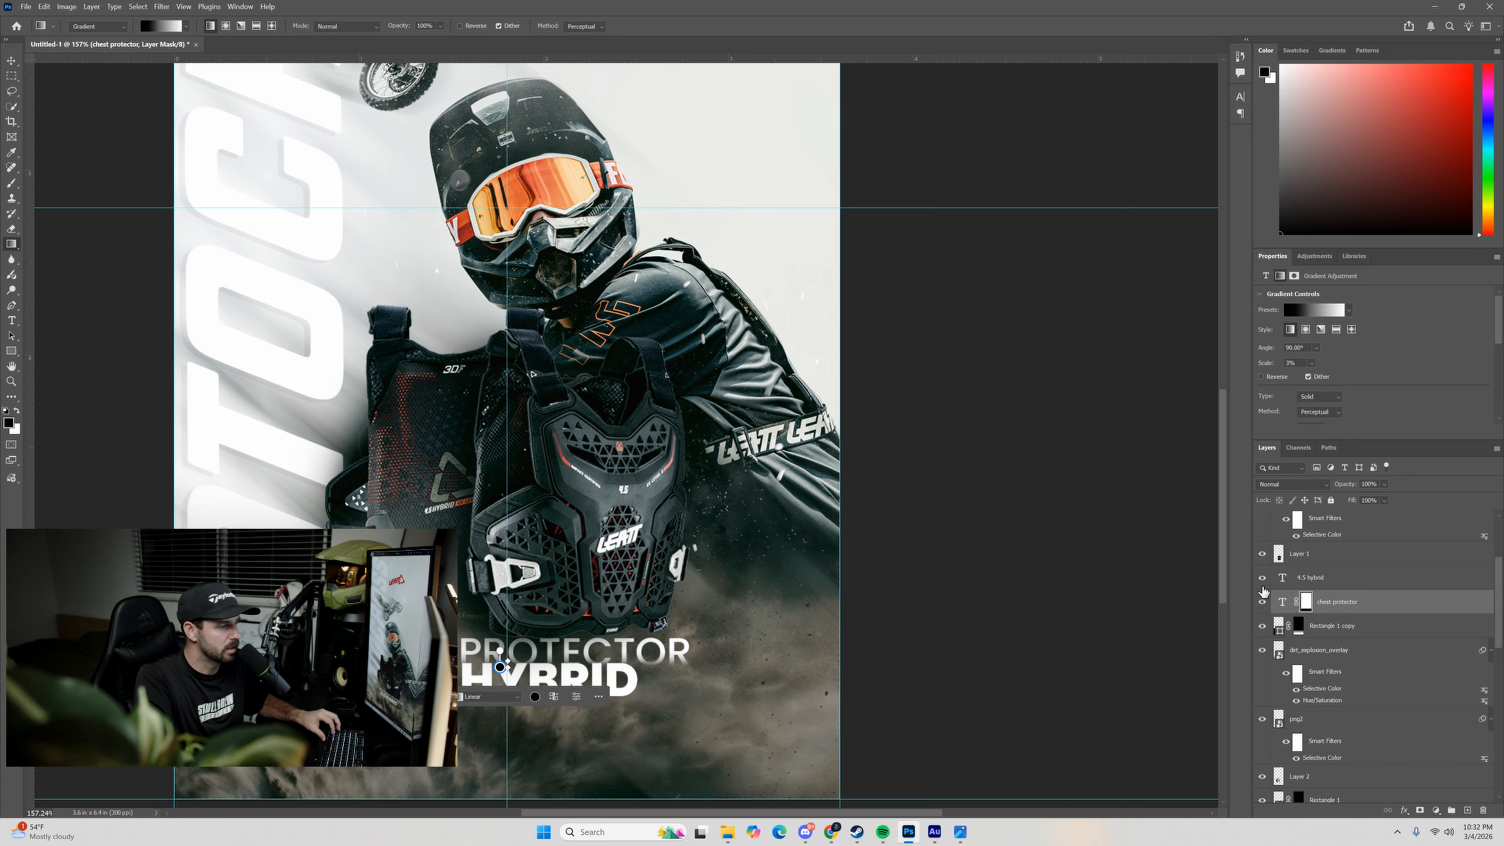
# Give the 4.5 HYBRID text a black drop shadow with 26% opacity, distance 2 px, spread 7% and size 8 px.
pyautogui.click(1302, 576)
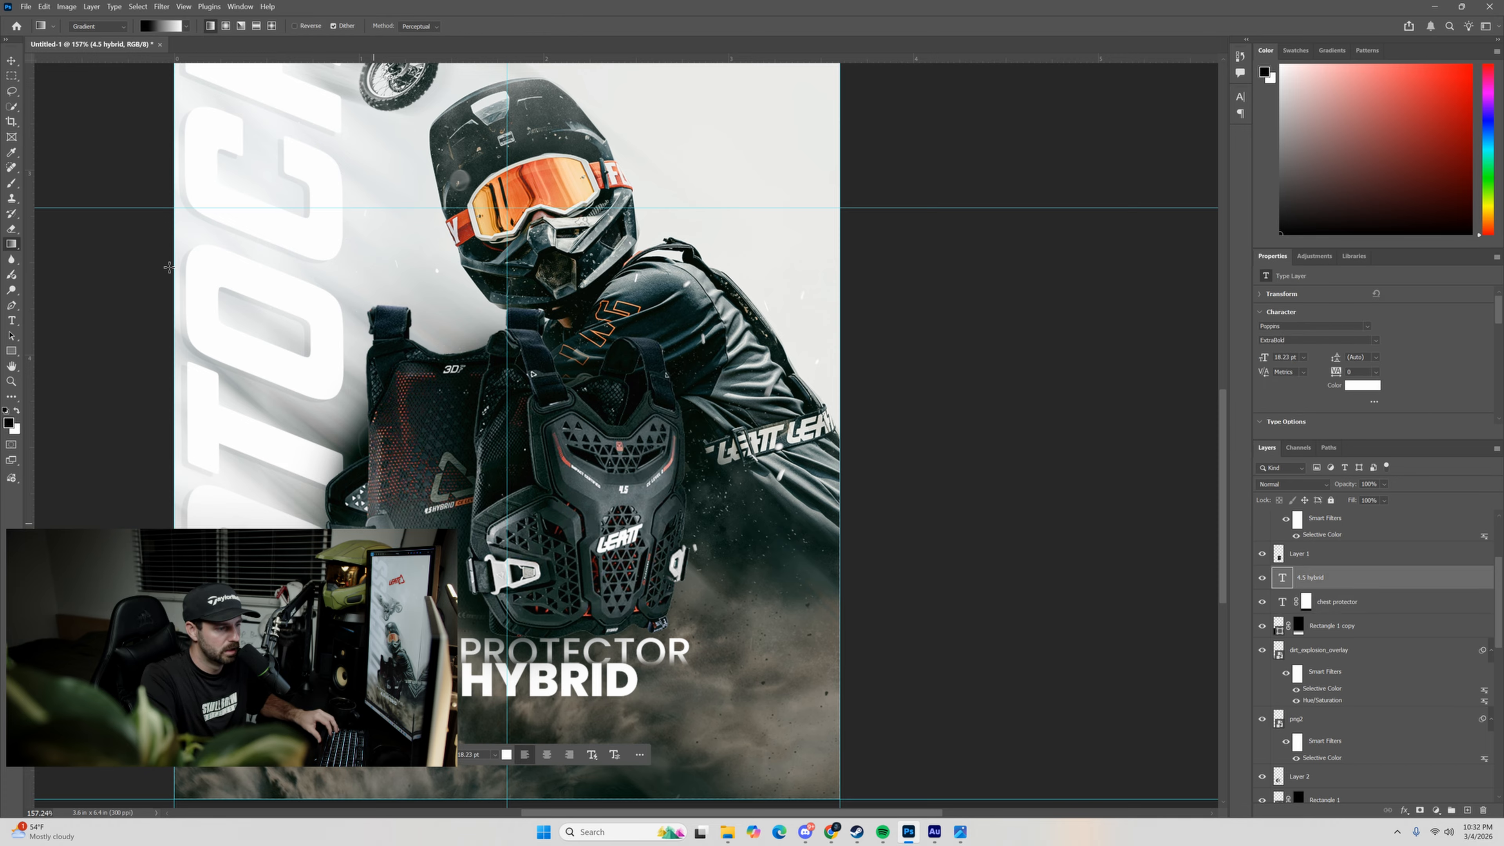
pyautogui.click(11, 60)
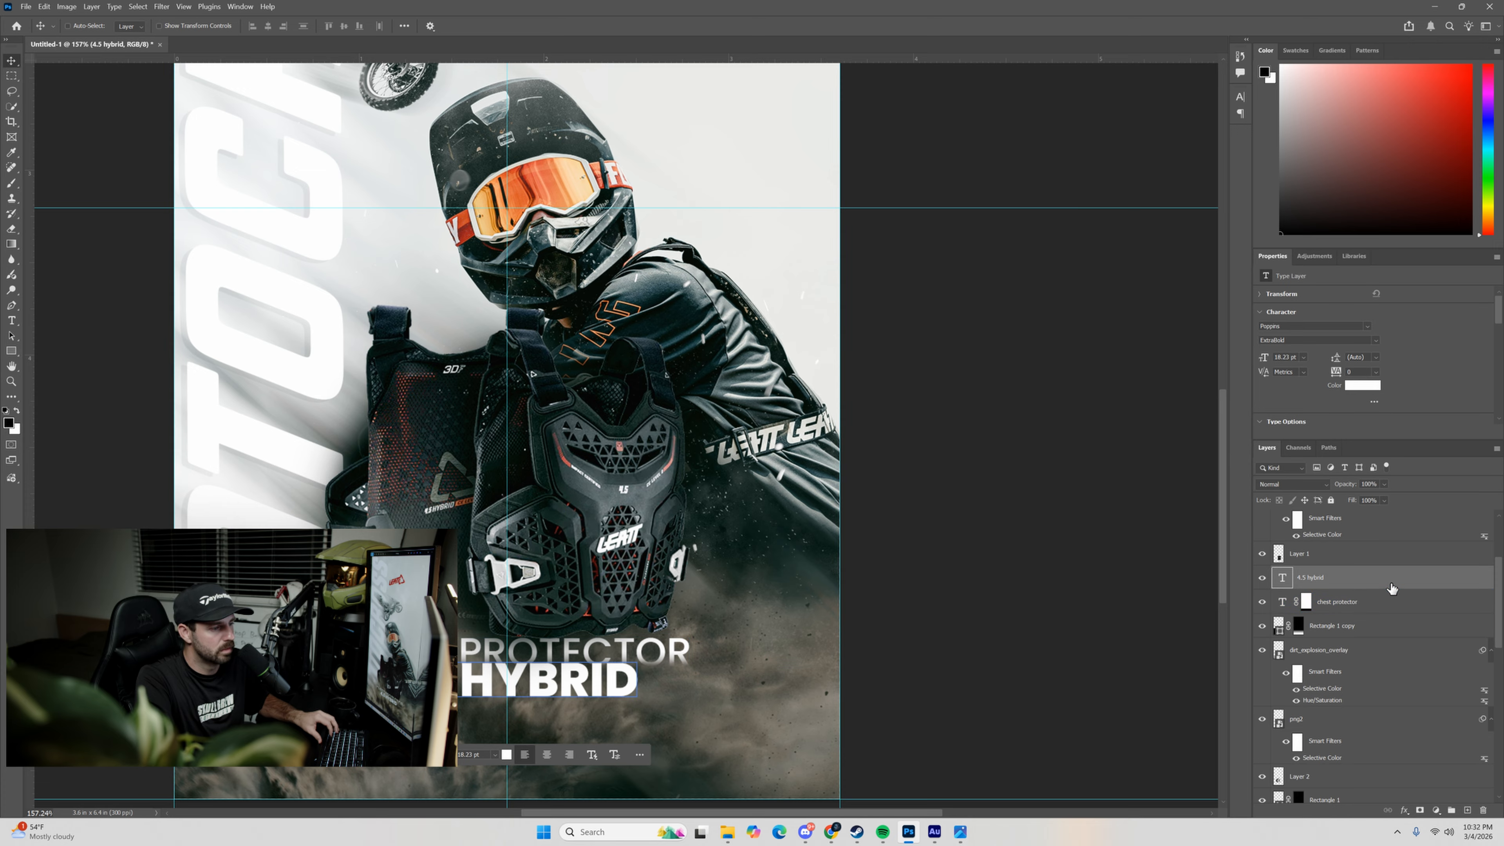
pyautogui.doubleClick(1377, 583)
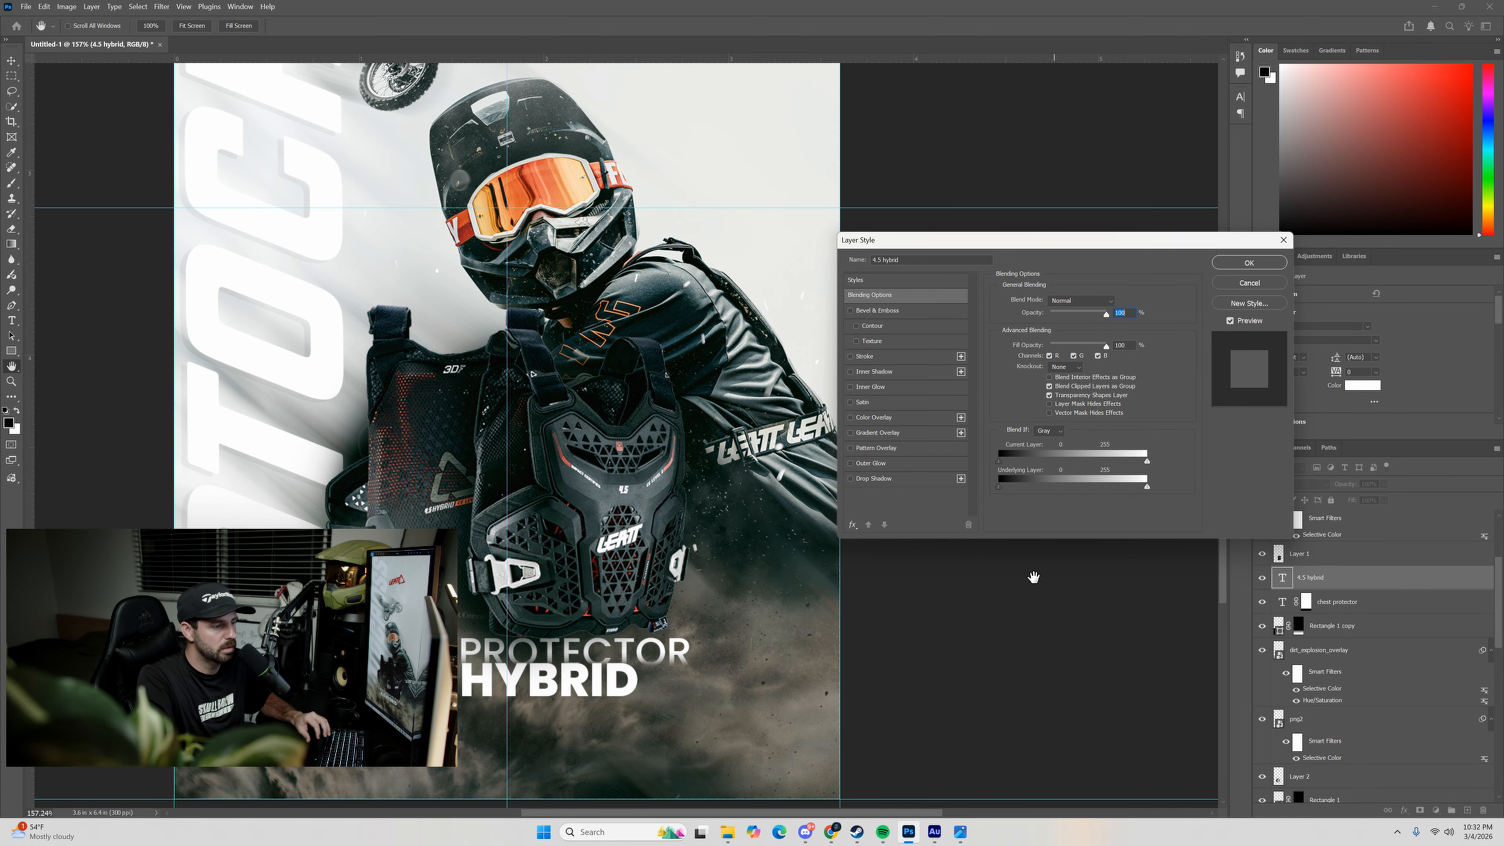
pyautogui.click(850, 478)
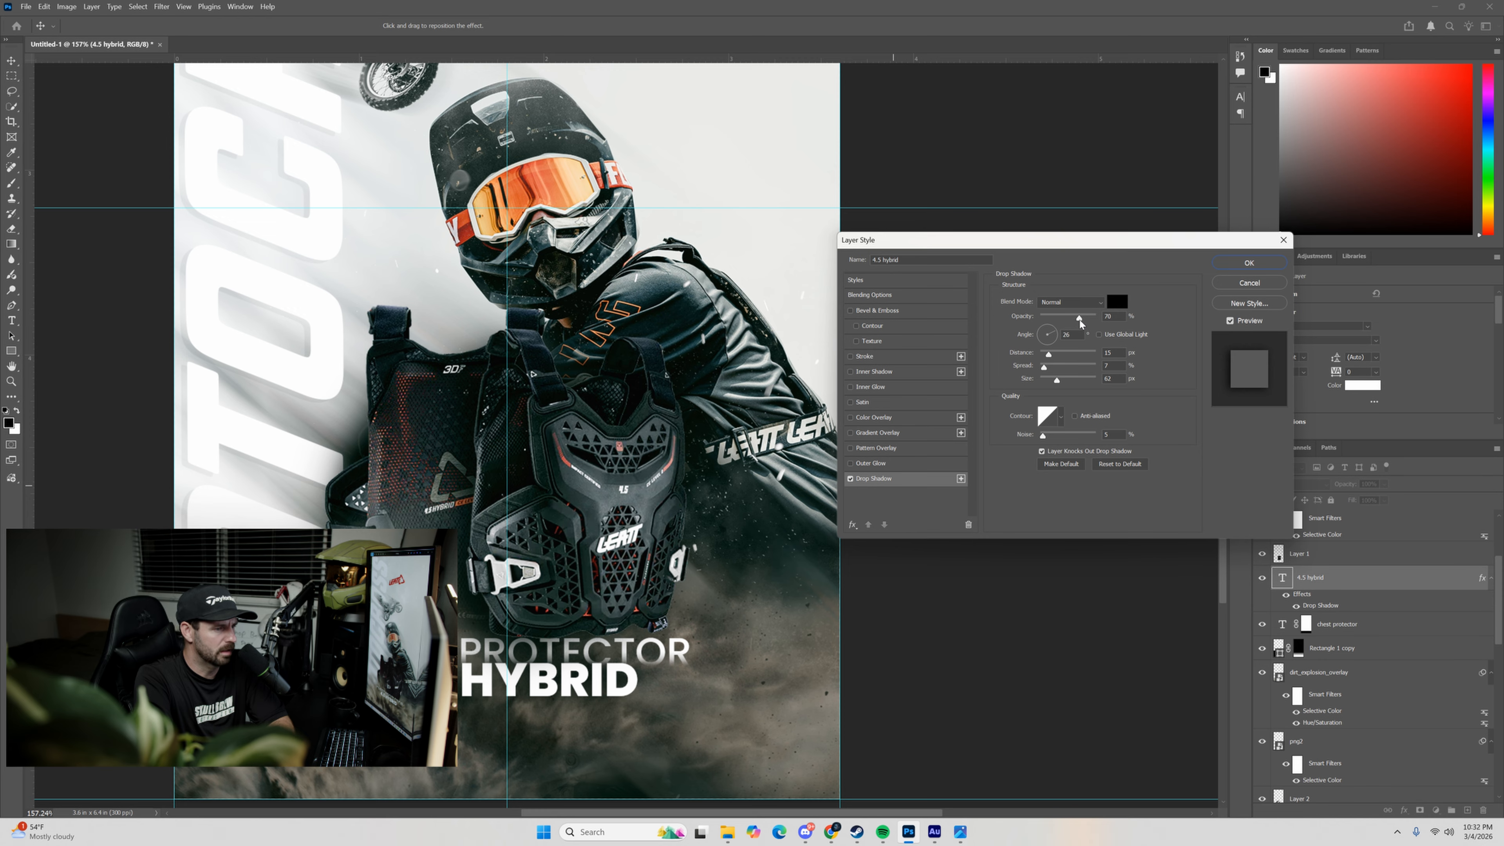
pyautogui.moveTo(1042, 355); pyautogui.dragTo(1046, 353)
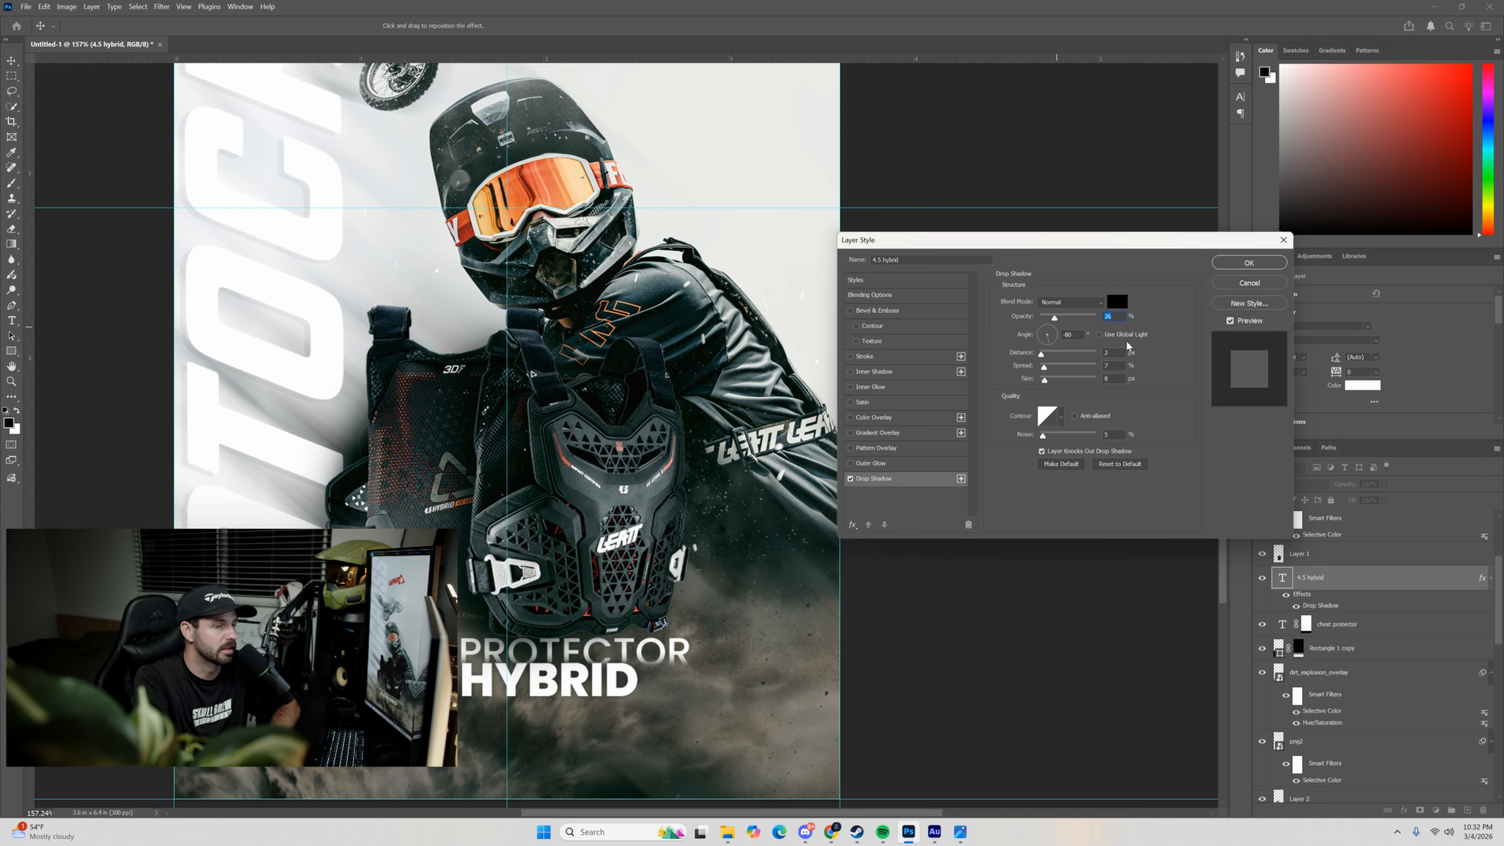
pyautogui.click(1249, 263)
# Select the front chest protector on the png3 layer with Select Subject and turn the selection into a layer mask.
pyautogui.keyDown('ctrl'); pyautogui.click(599, 362); pyautogui.keyUp('ctrl')
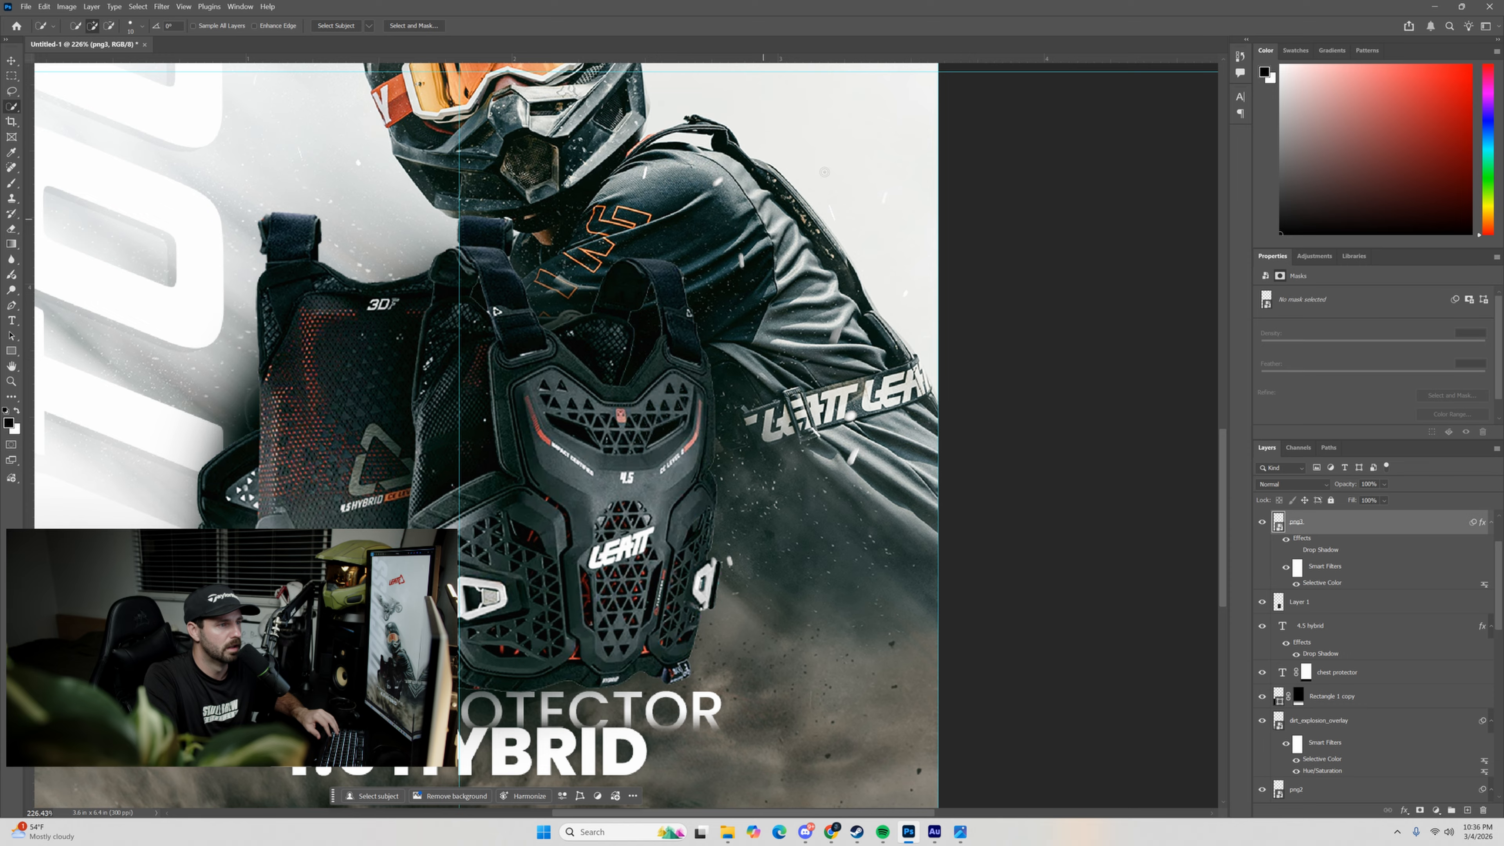
pyautogui.scroll(5, 824, 172)
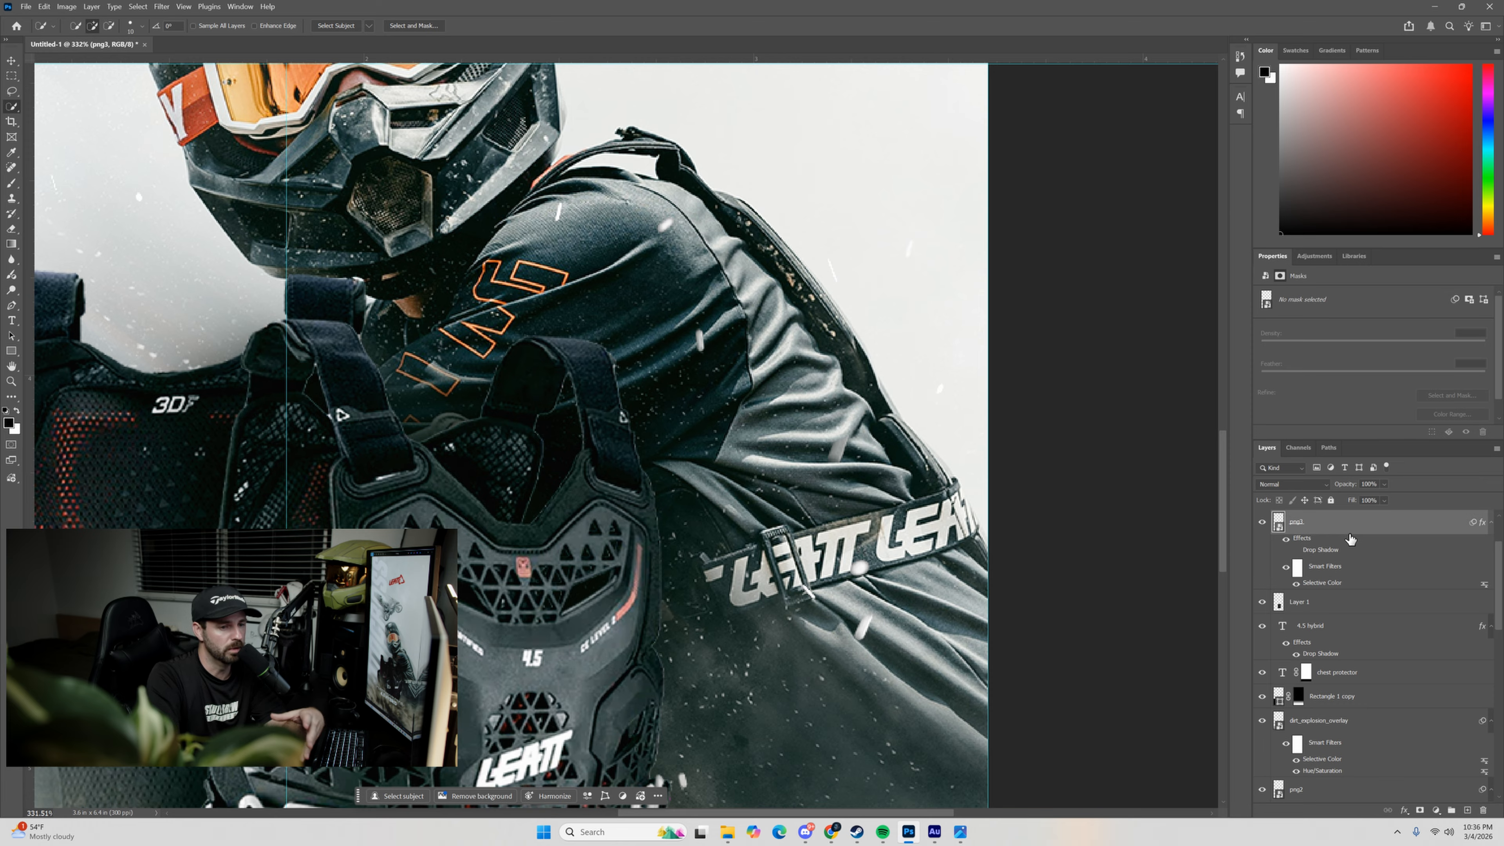
pyautogui.click(338, 27)
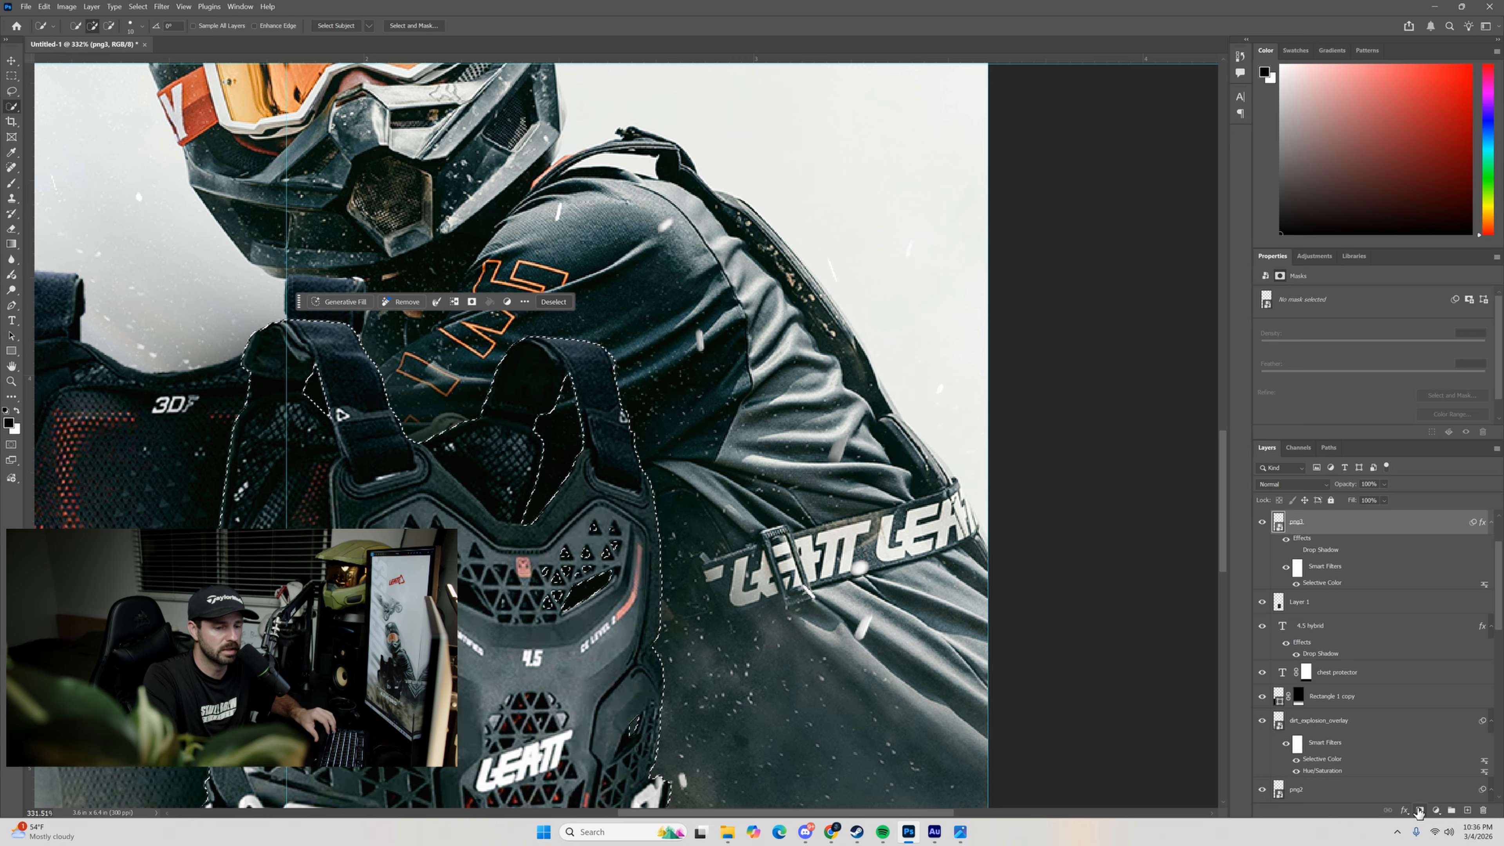
pyautogui.click(1419, 810)
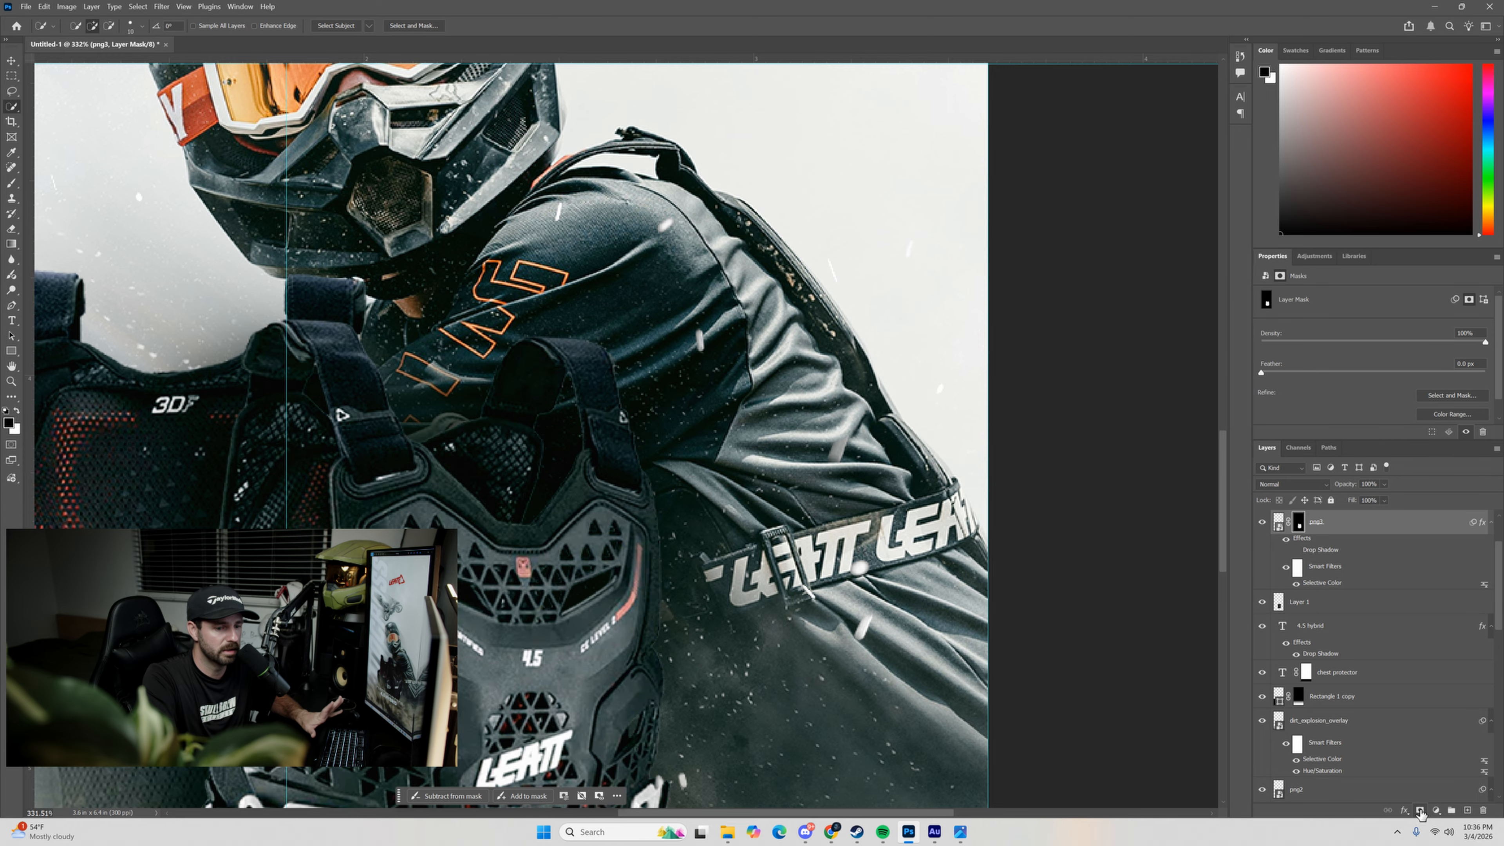
# Tighten the png3 layer mask around the front protector with the Minimum filter, radius 0.7 pixels, preserving Roundness.
pyautogui.moveTo(753, 510); pyautogui.dragTo(791, 422)
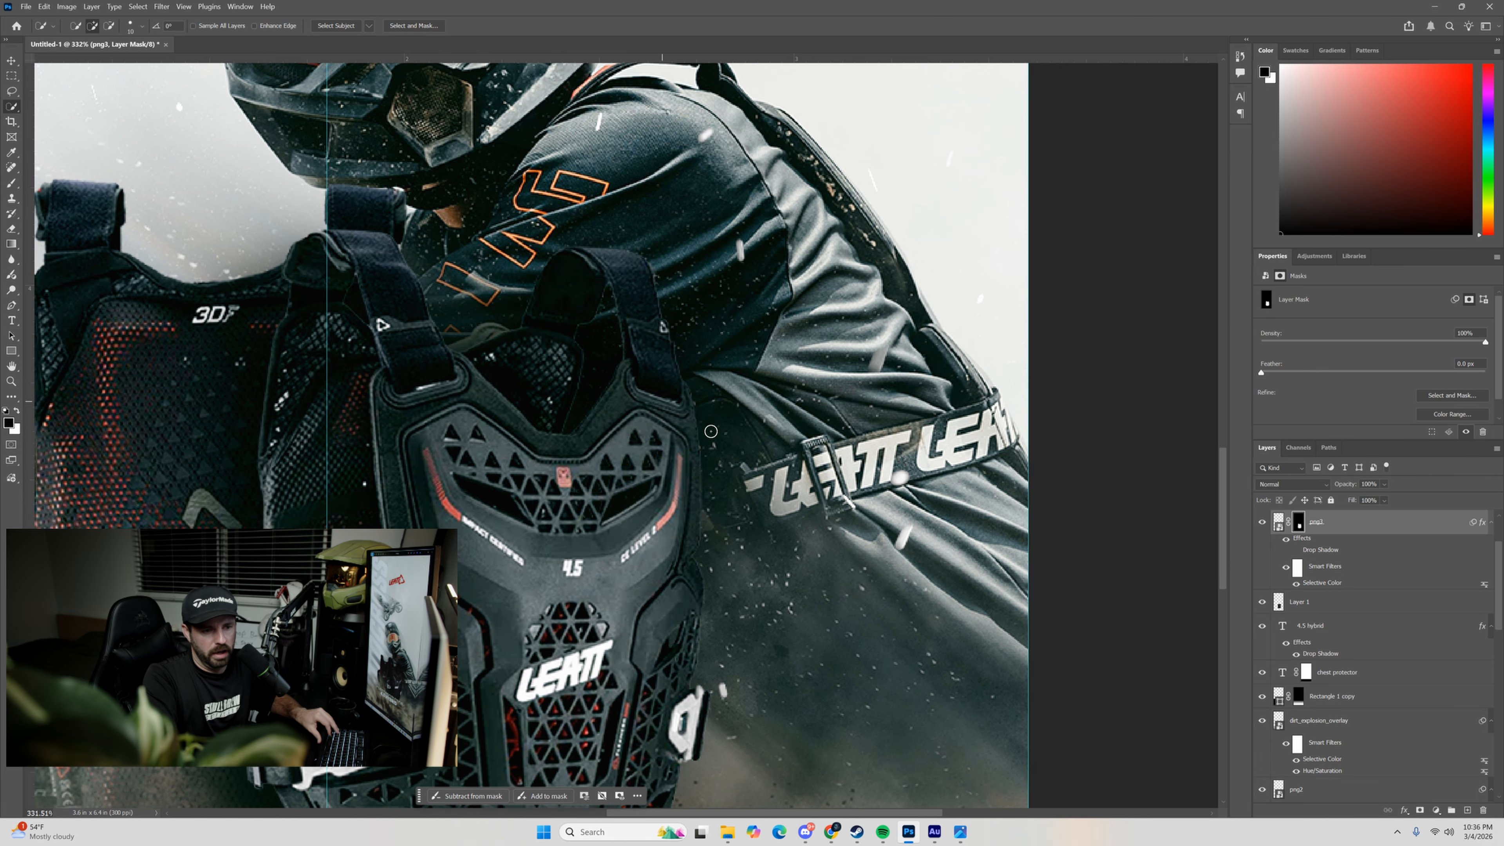
pyautogui.click(161, 7)
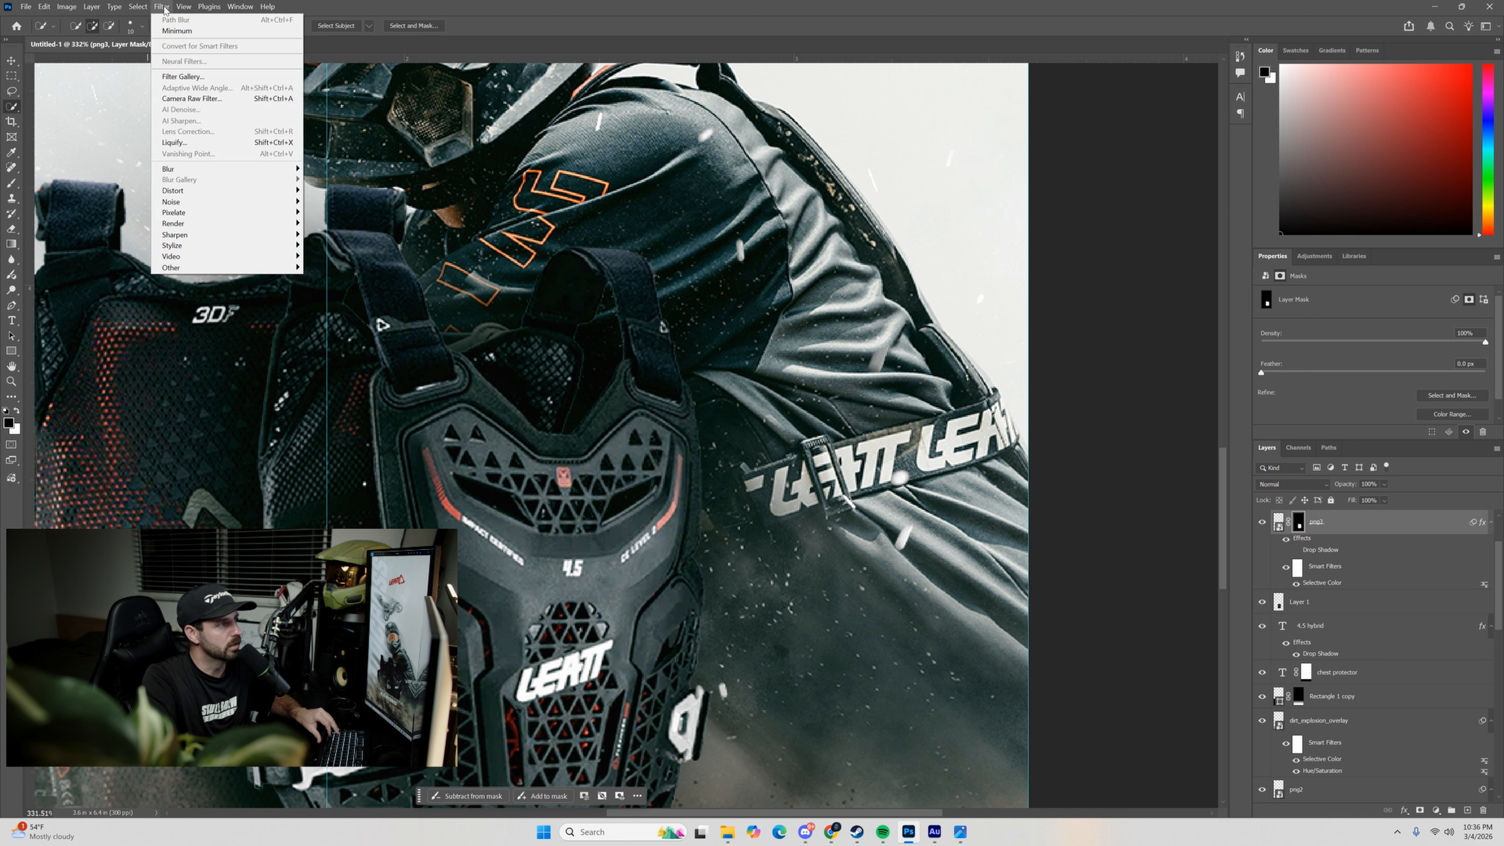
pyautogui.moveTo(284, 267)
pyautogui.click(327, 311)
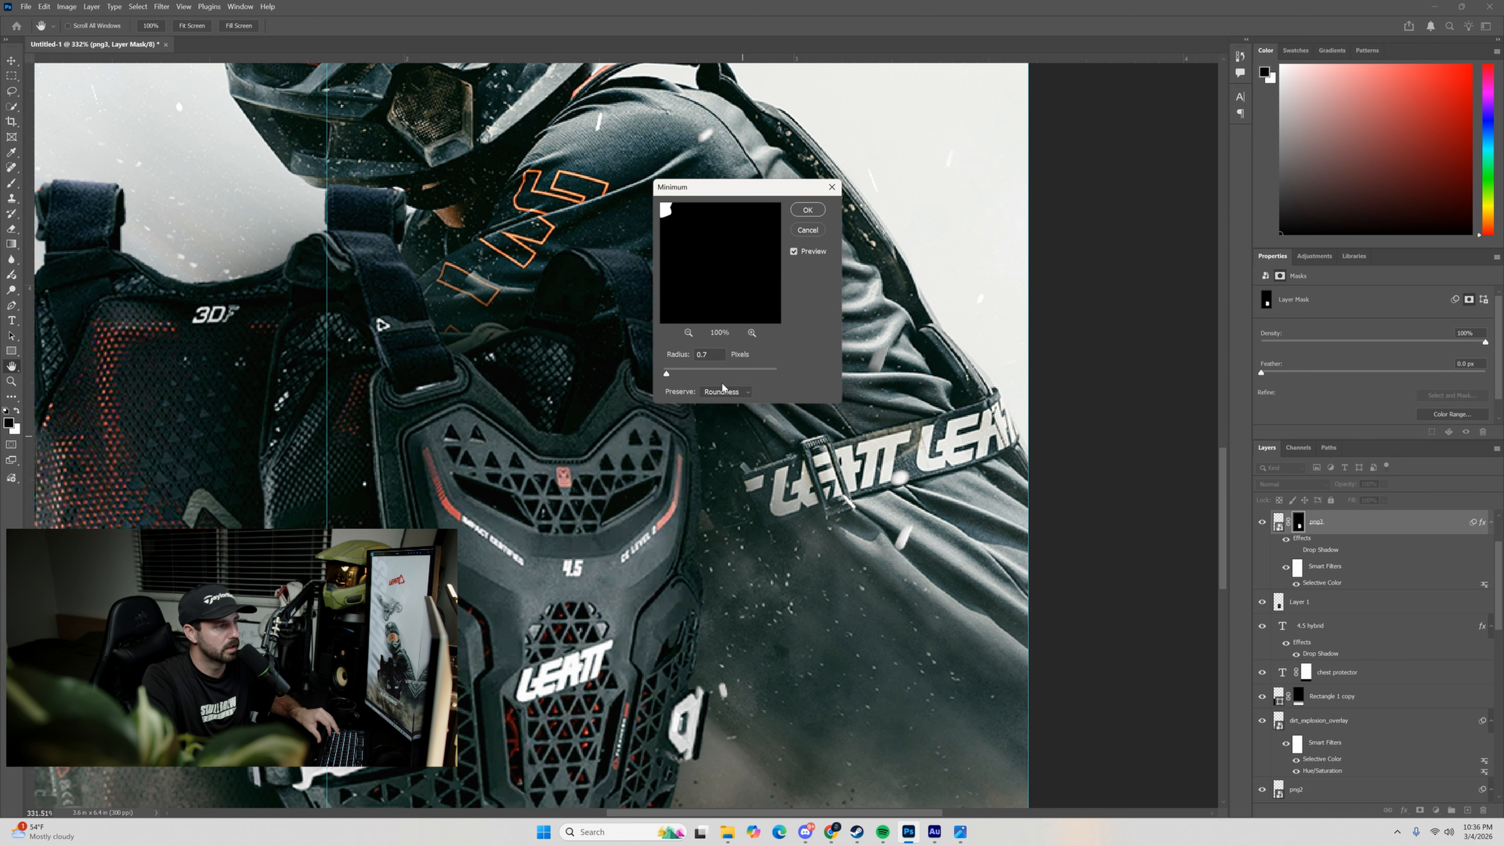
pyautogui.moveTo(741, 186); pyautogui.dragTo(944, 278)
pyautogui.click(995, 343)
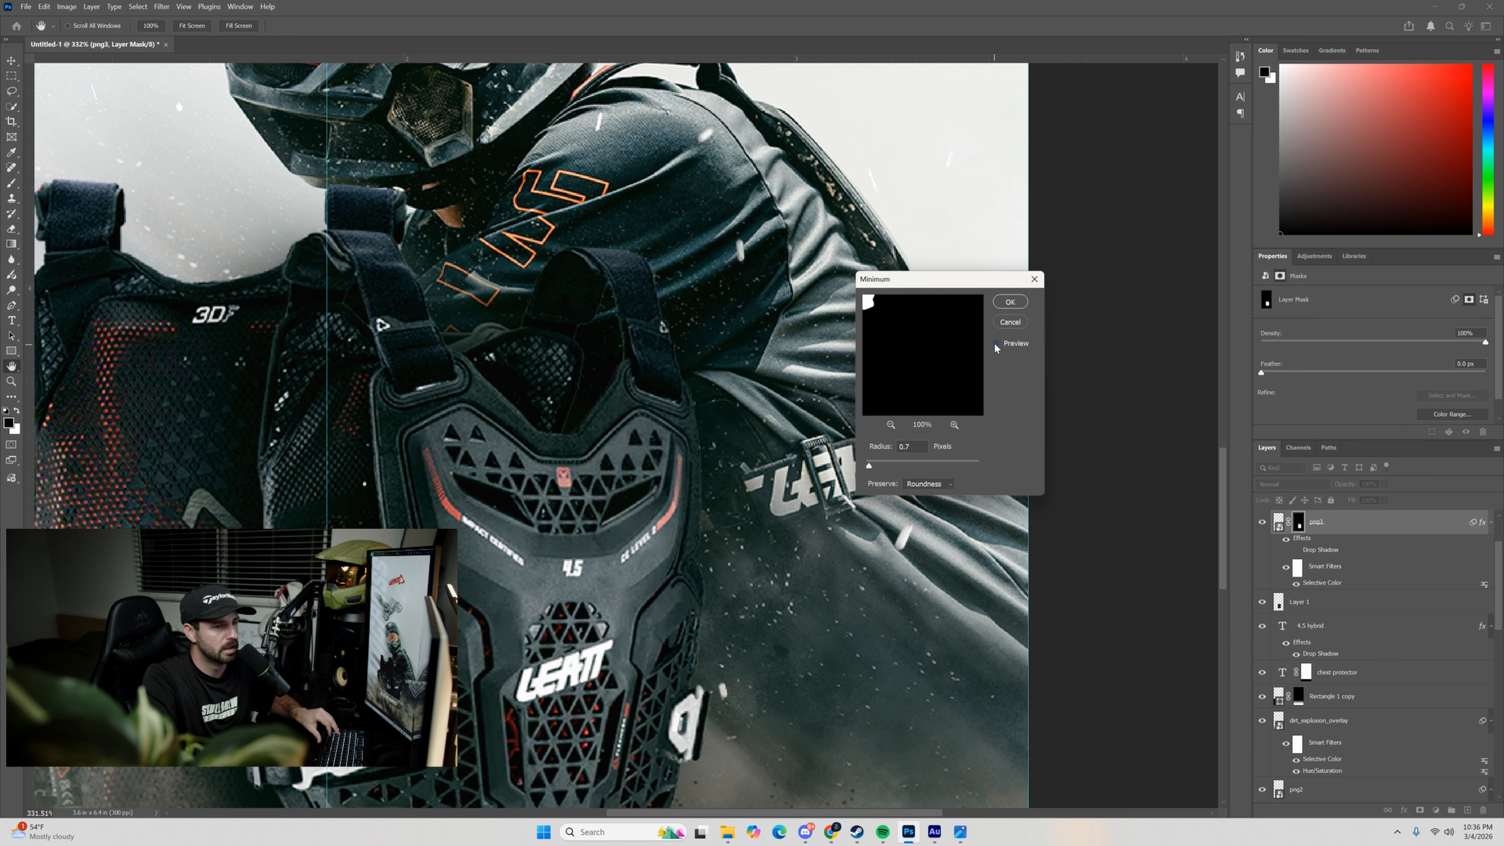
pyautogui.click(995, 343)
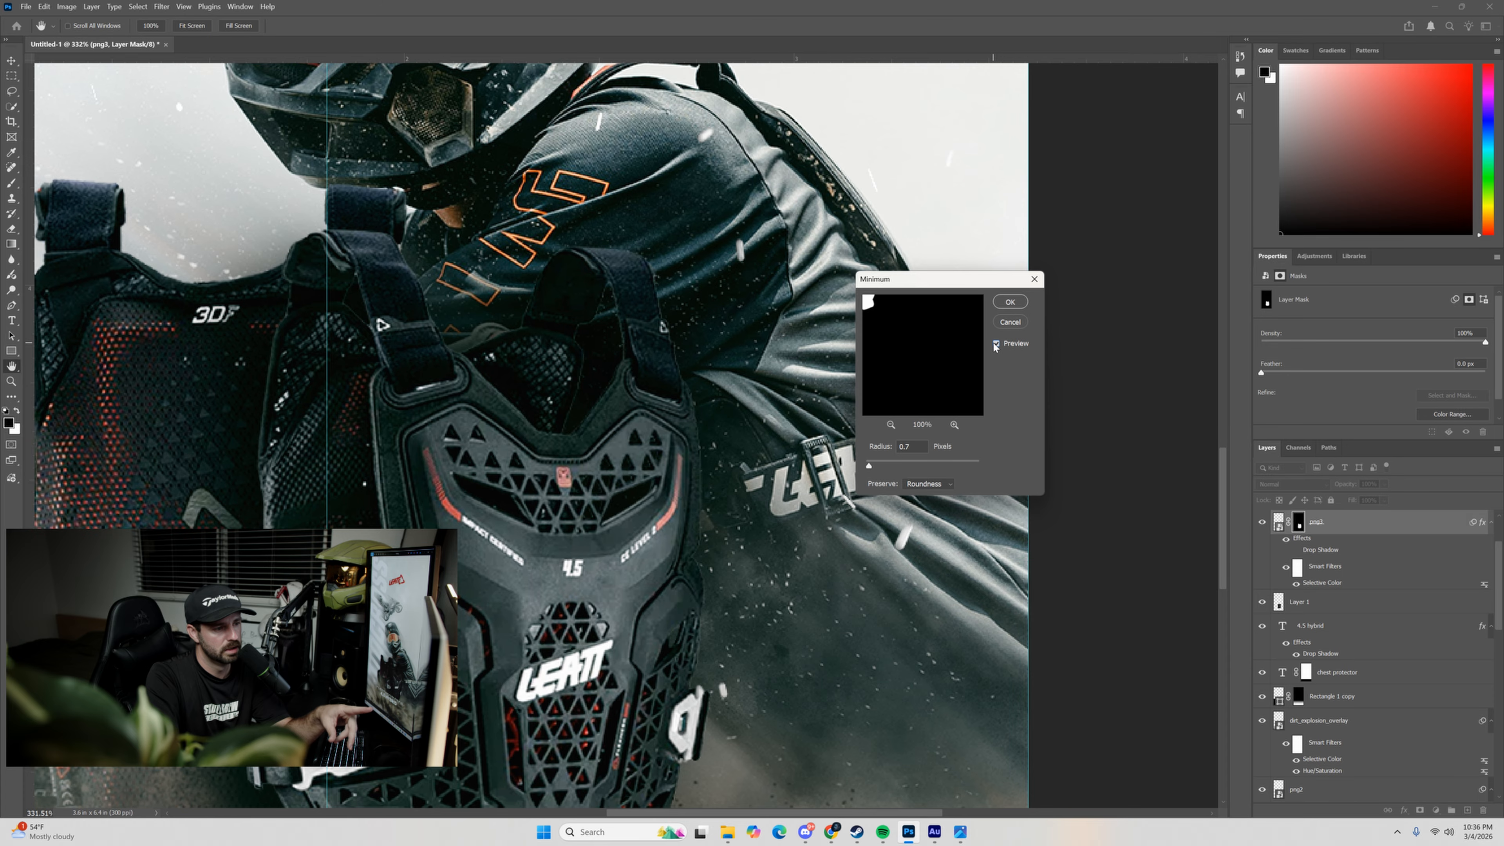
pyautogui.click(1010, 301)
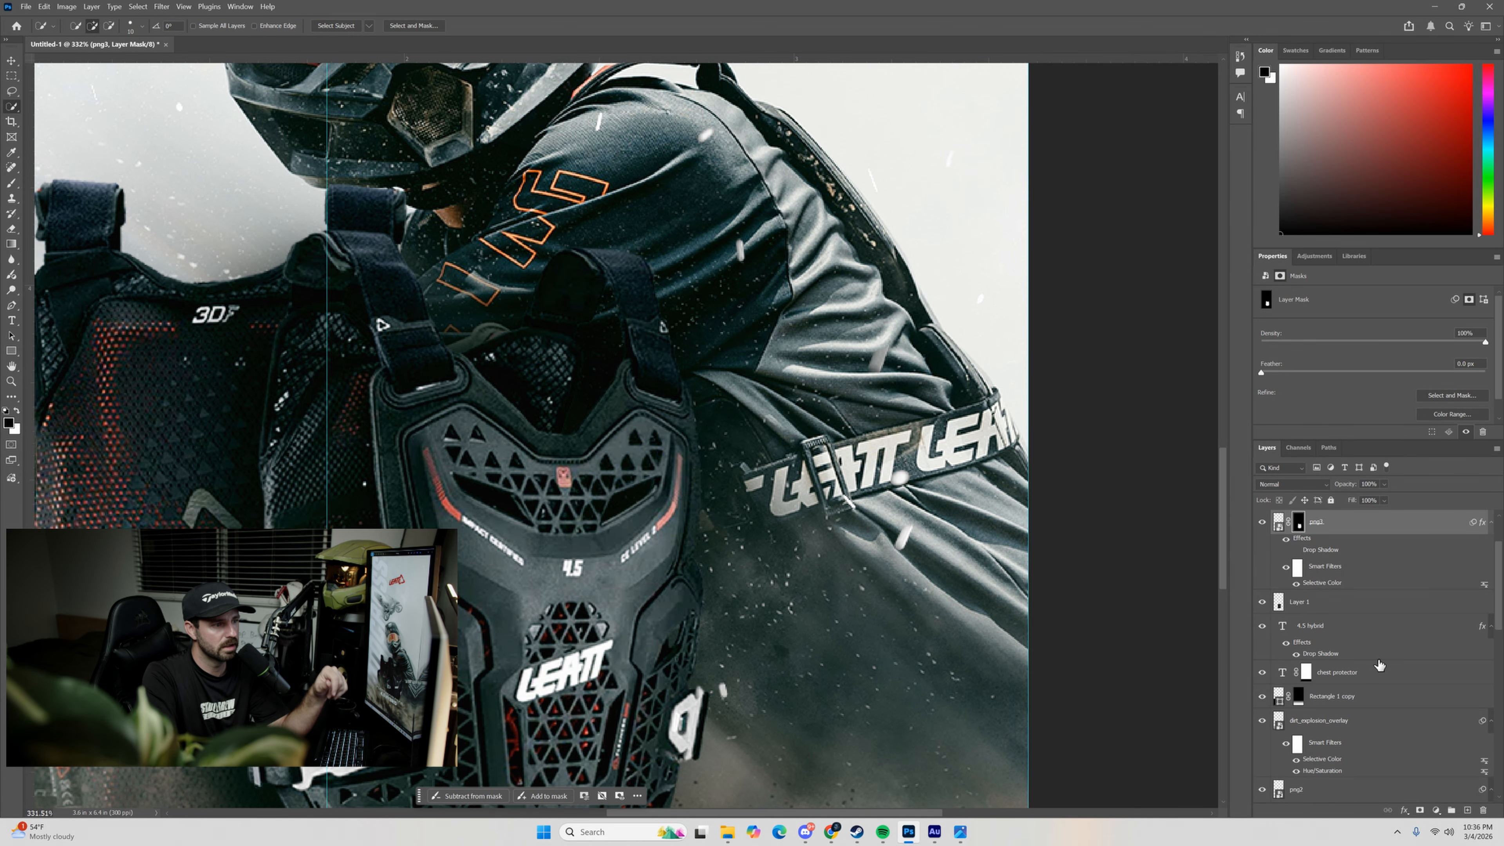
# Select the rear protector on the png2 layer with Select Subject and turn the selection into a layer mask.
pyautogui.moveTo(381, 285); pyautogui.dragTo(842, 239)
pyautogui.scroll(-3, 719, 305)
pyautogui.moveTo(919, 276); pyautogui.dragTo(835, 326)
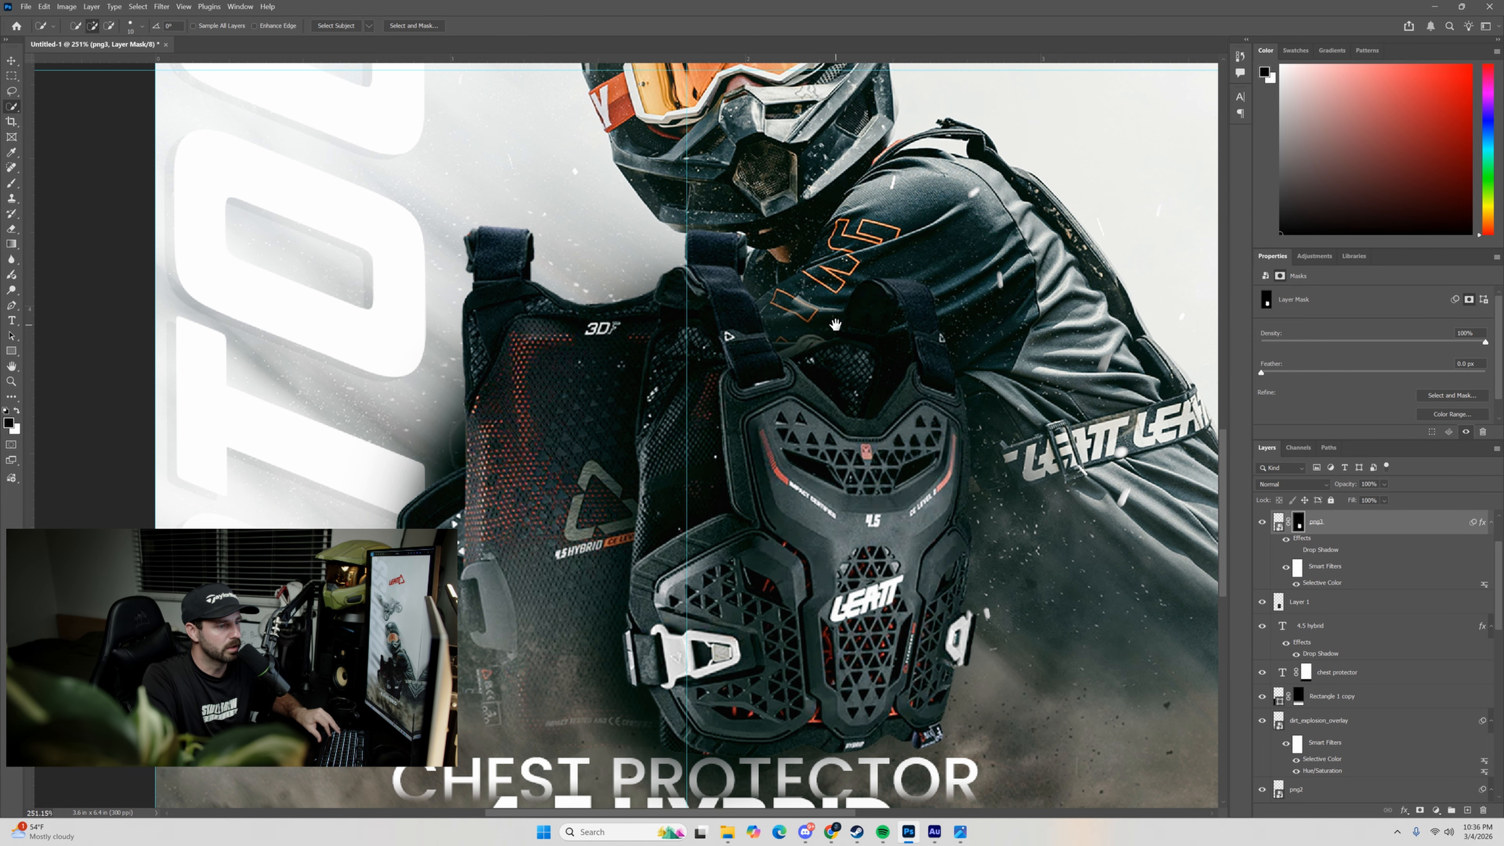
pyautogui.click(1295, 604)
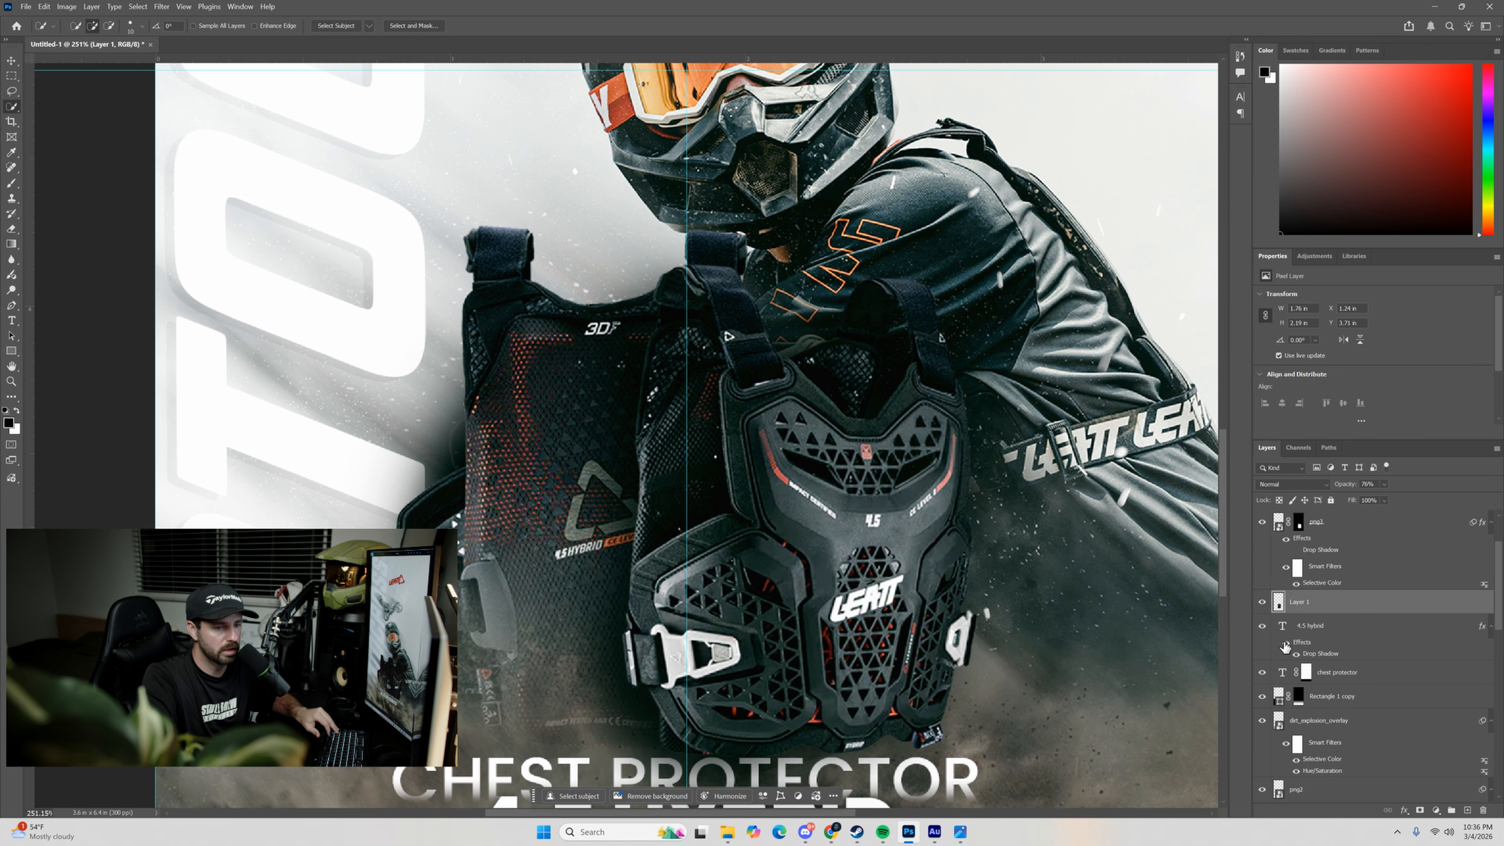
pyautogui.scroll(-3, 1303, 719)
pyautogui.click(1313, 724)
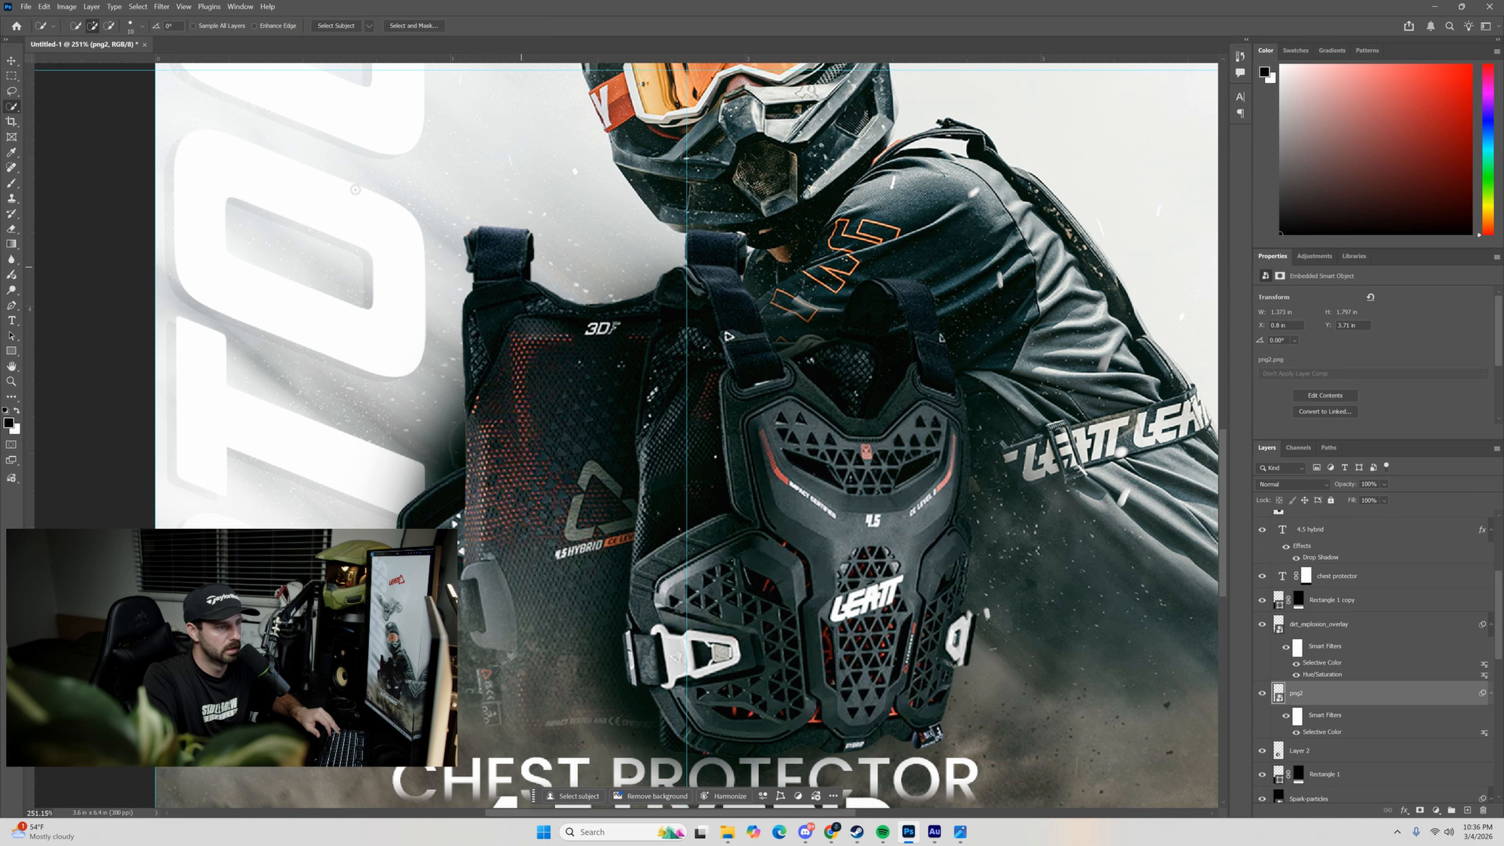
pyautogui.click(336, 26)
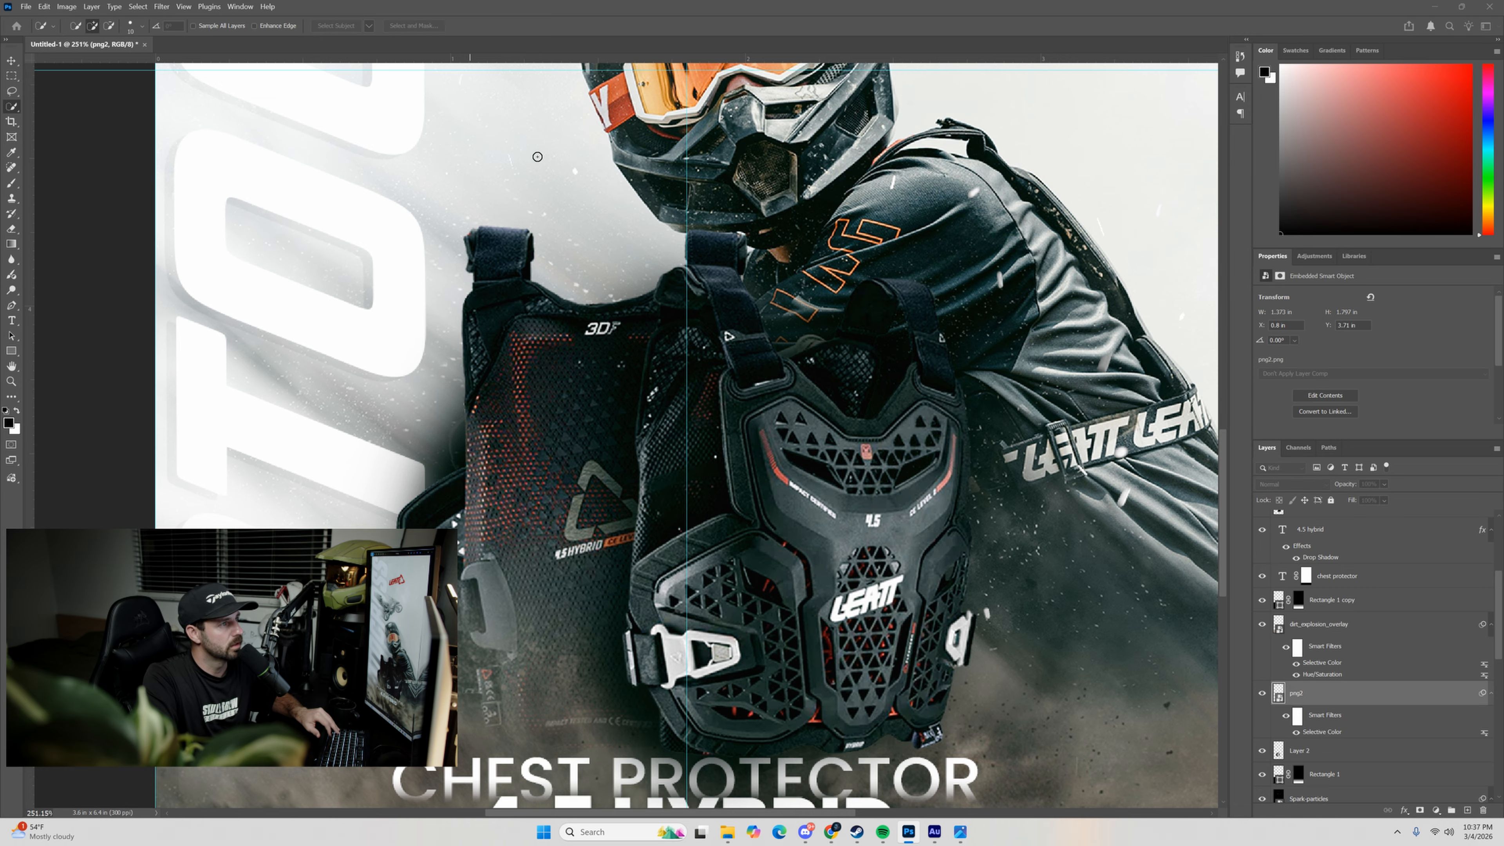
pyautogui.click(1419, 810)
# Contract the png2 layer mask with the Minimum filter, radius 0.7 pixels, preserving Roundness.
pyautogui.click(1295, 698)
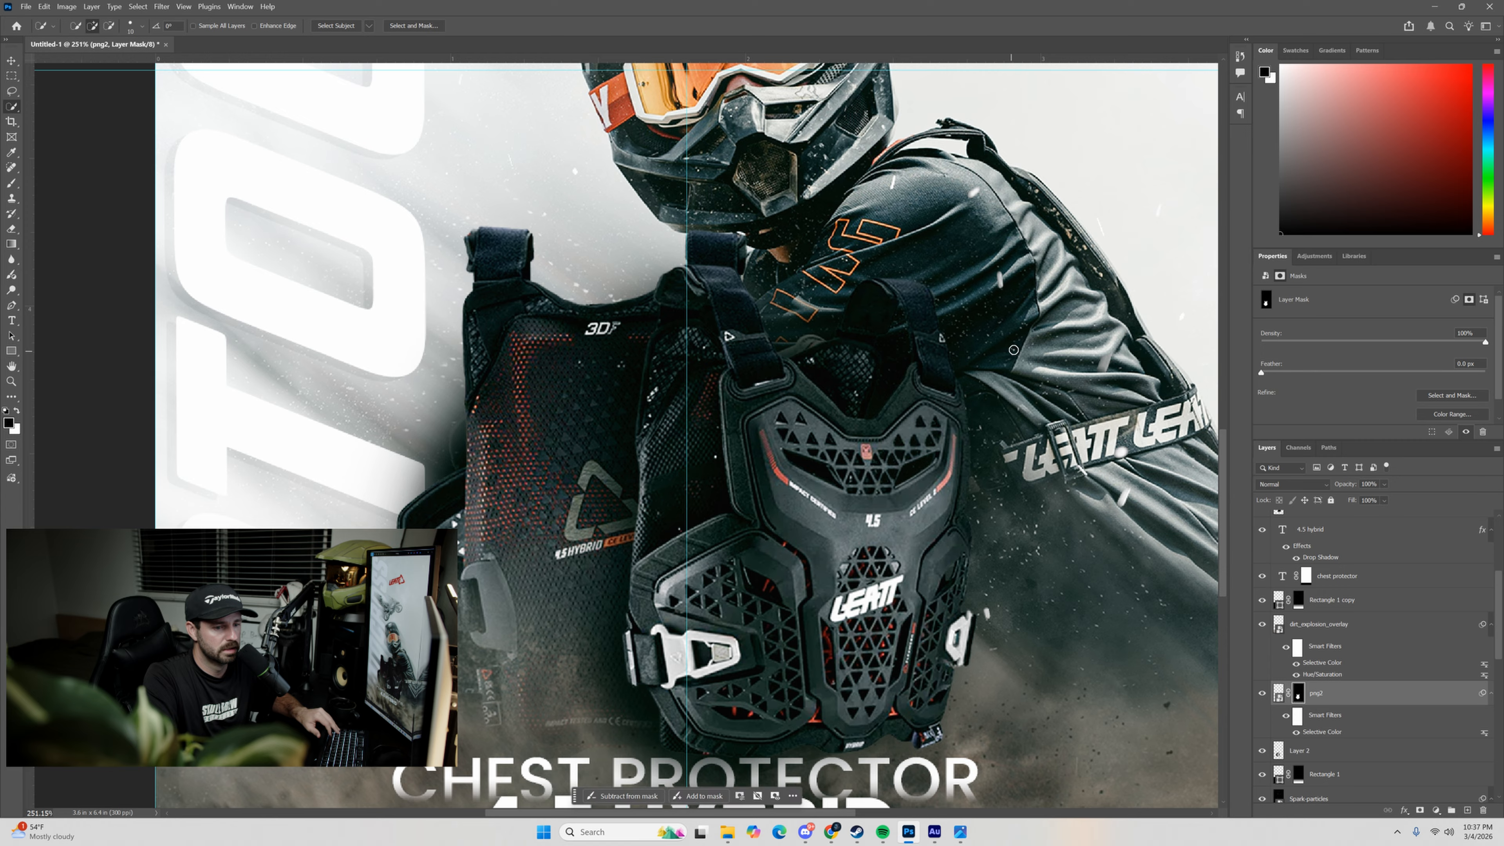
pyautogui.click(155, 8)
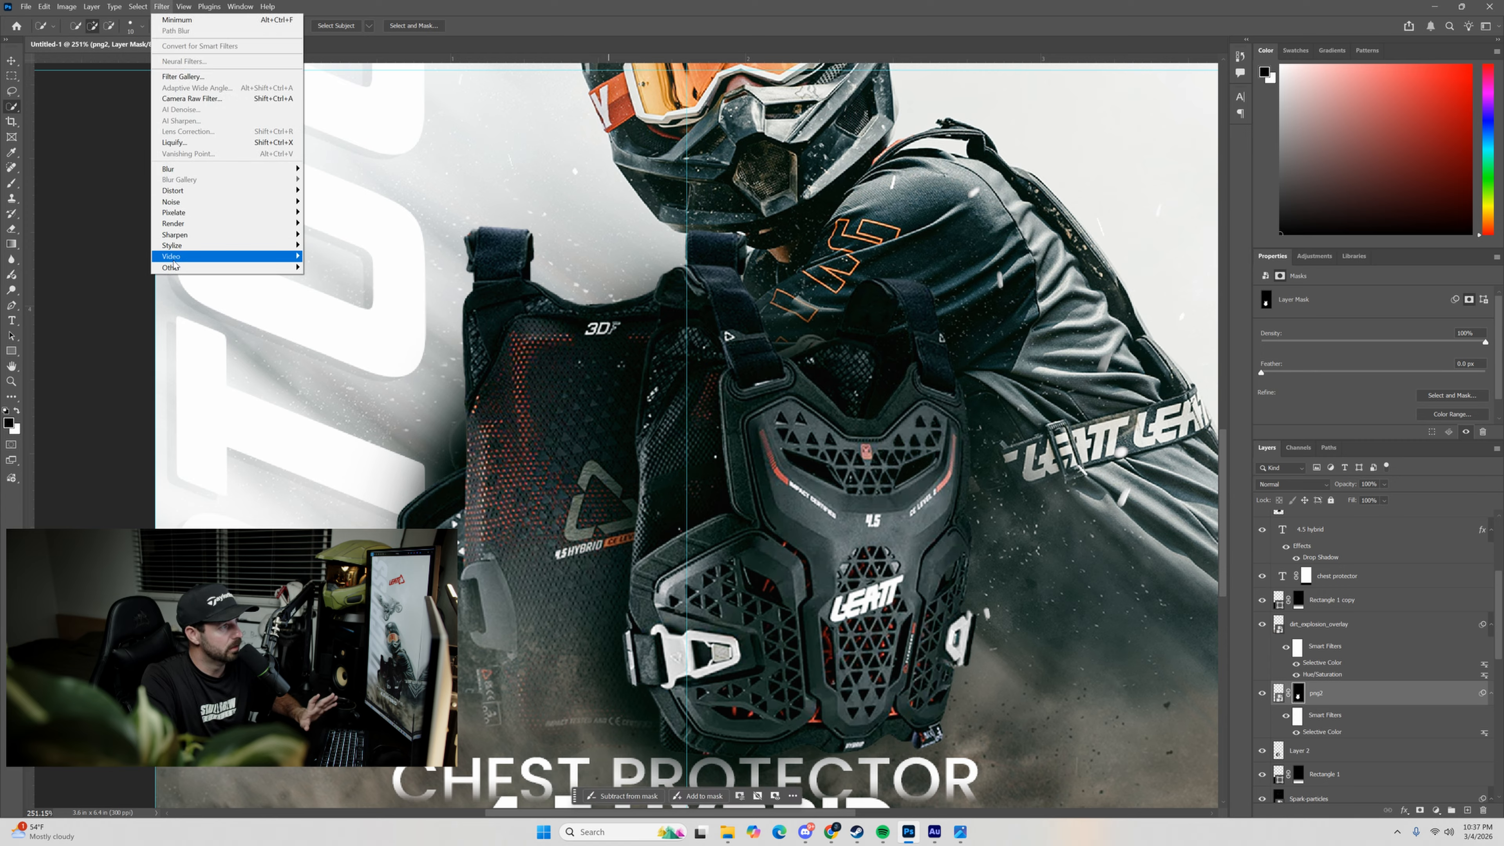
pyautogui.moveTo(183, 271)
pyautogui.click(328, 311)
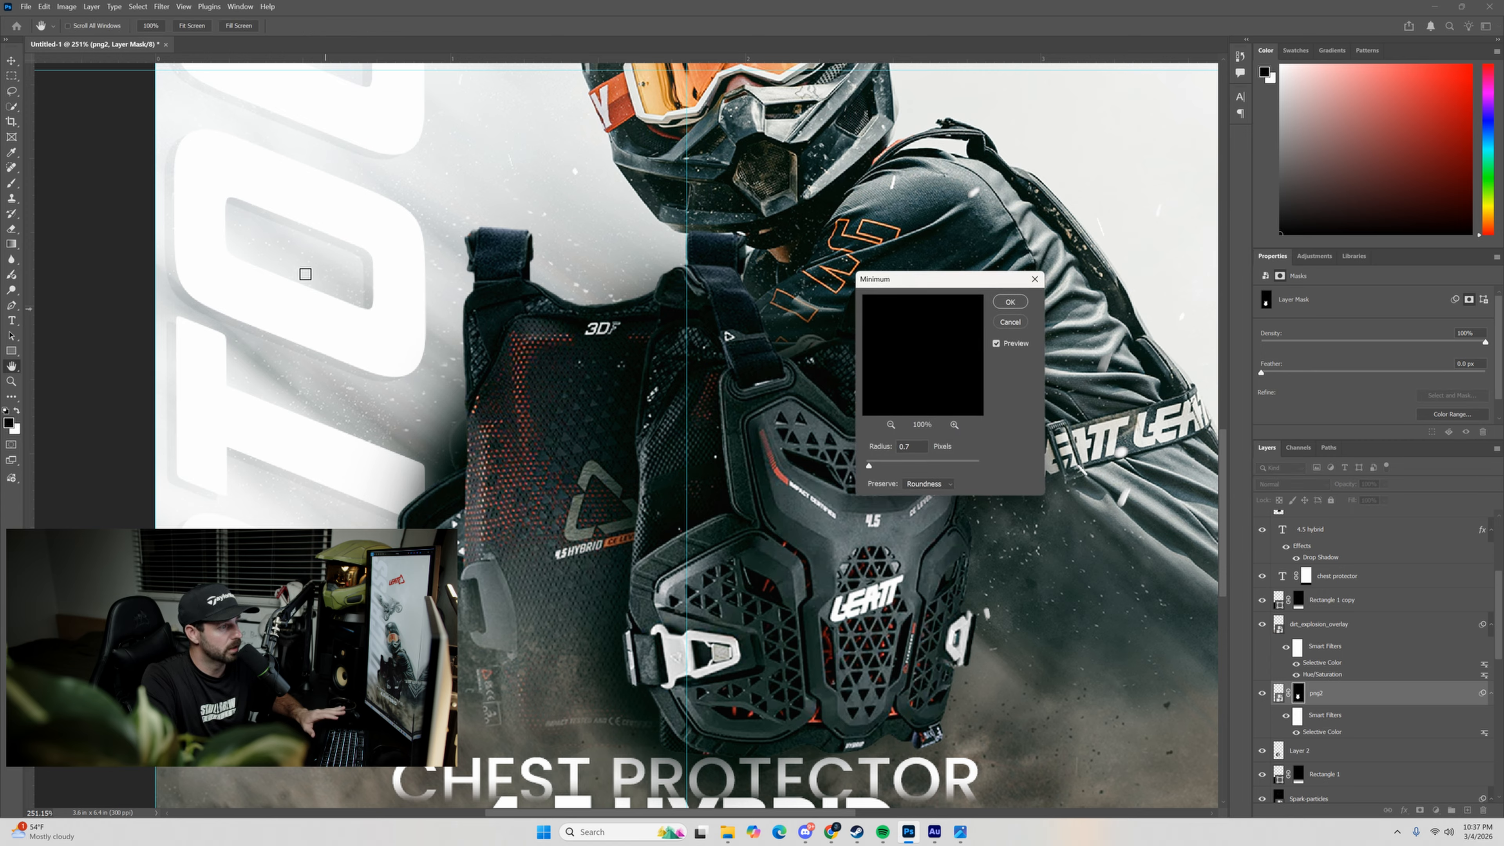
pyautogui.click(927, 484)
pyautogui.click(923, 506)
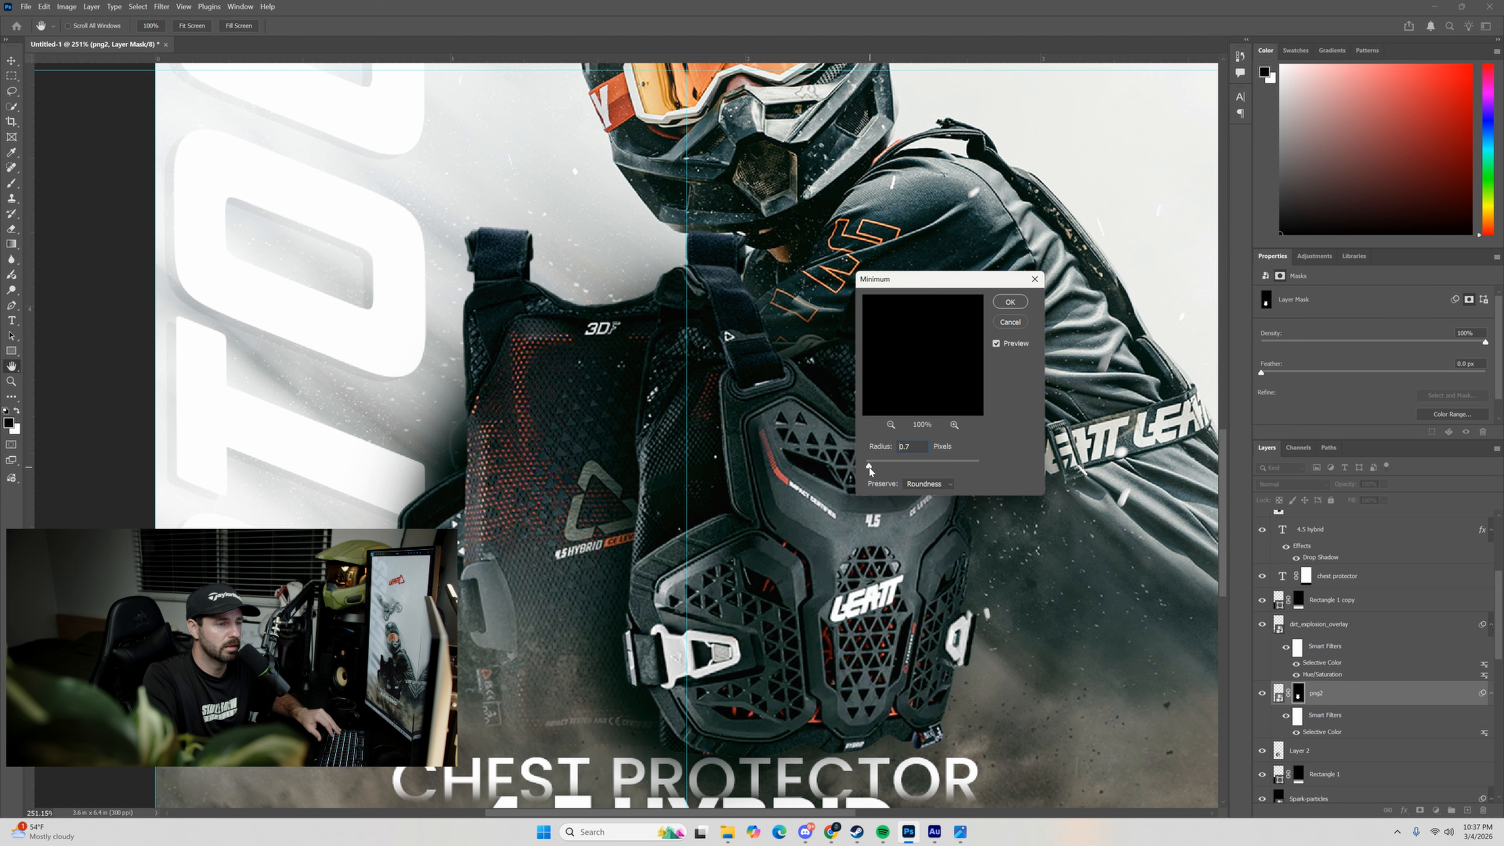
pyautogui.click(1009, 302)
# Compare the poster with and without the Abstract_Vertical_Smoke_Dust_Particles layer, then duplicate that layer.
pyautogui.scroll(-3, 917, 346)
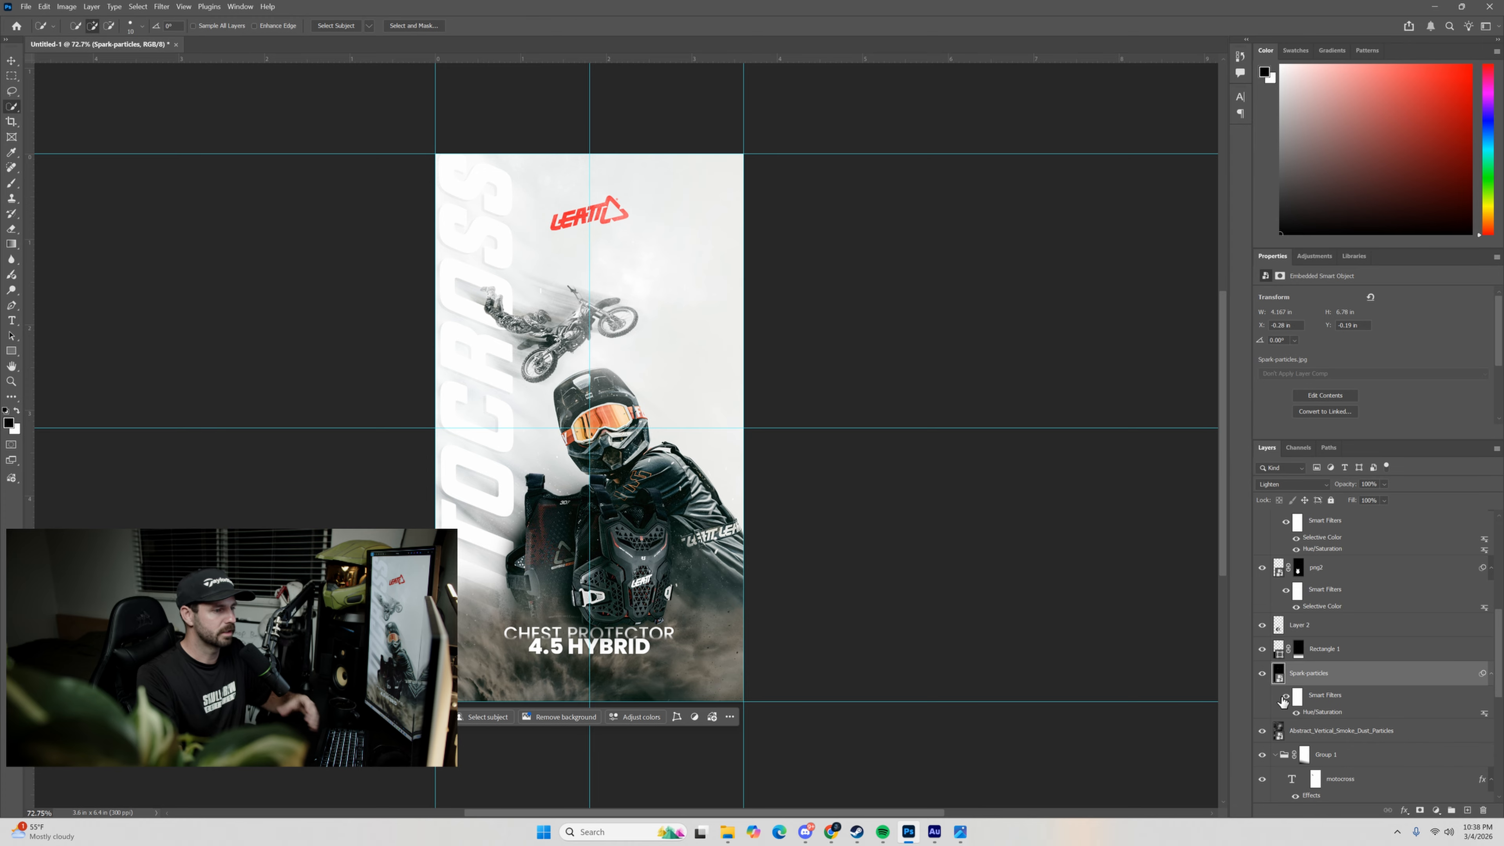
pyautogui.click(1279, 734)
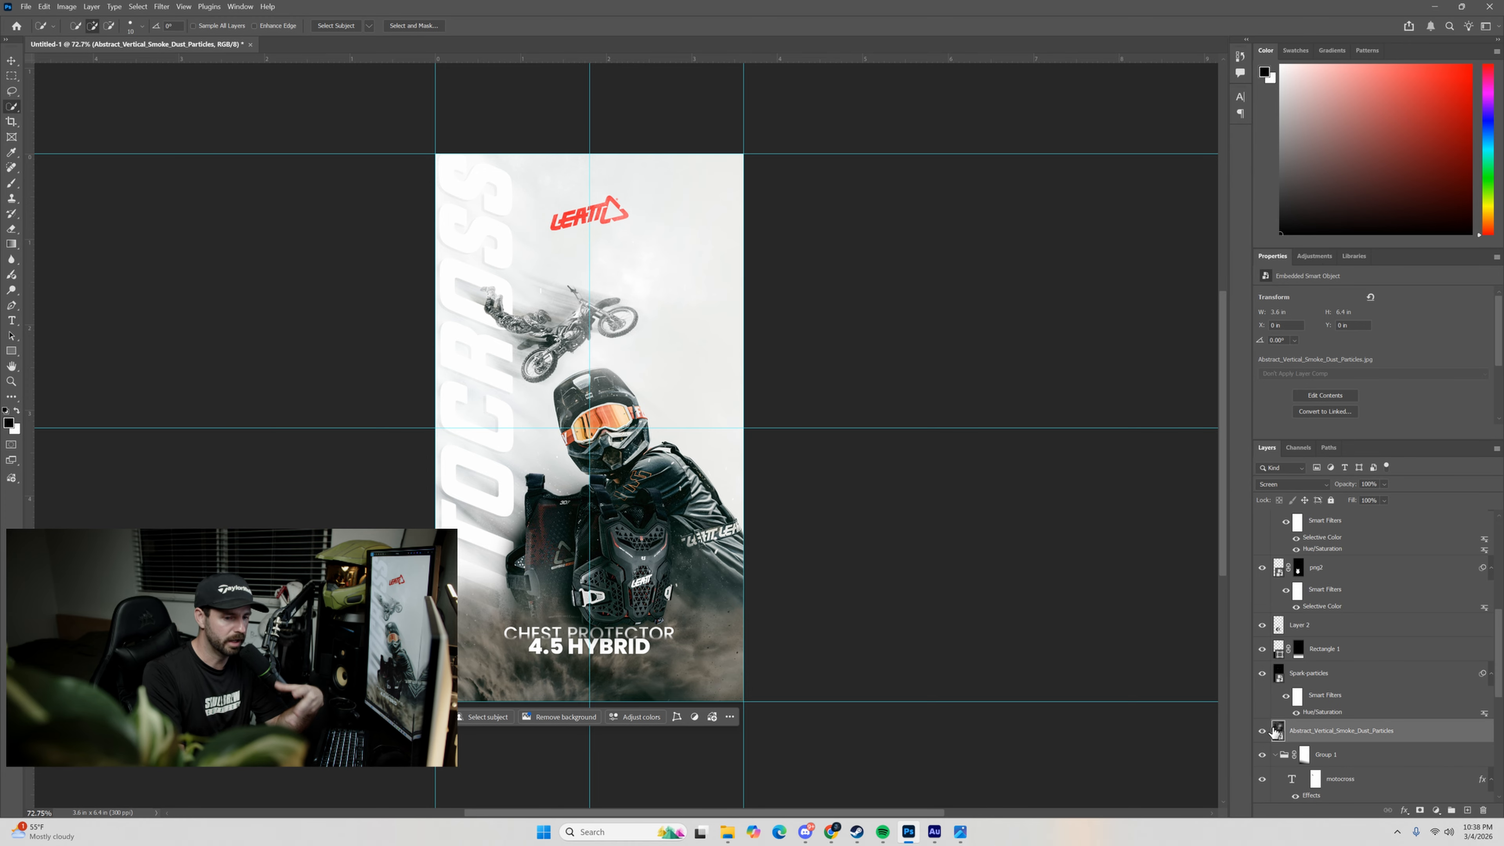
pyautogui.click(1262, 733)
pyautogui.click(1262, 734)
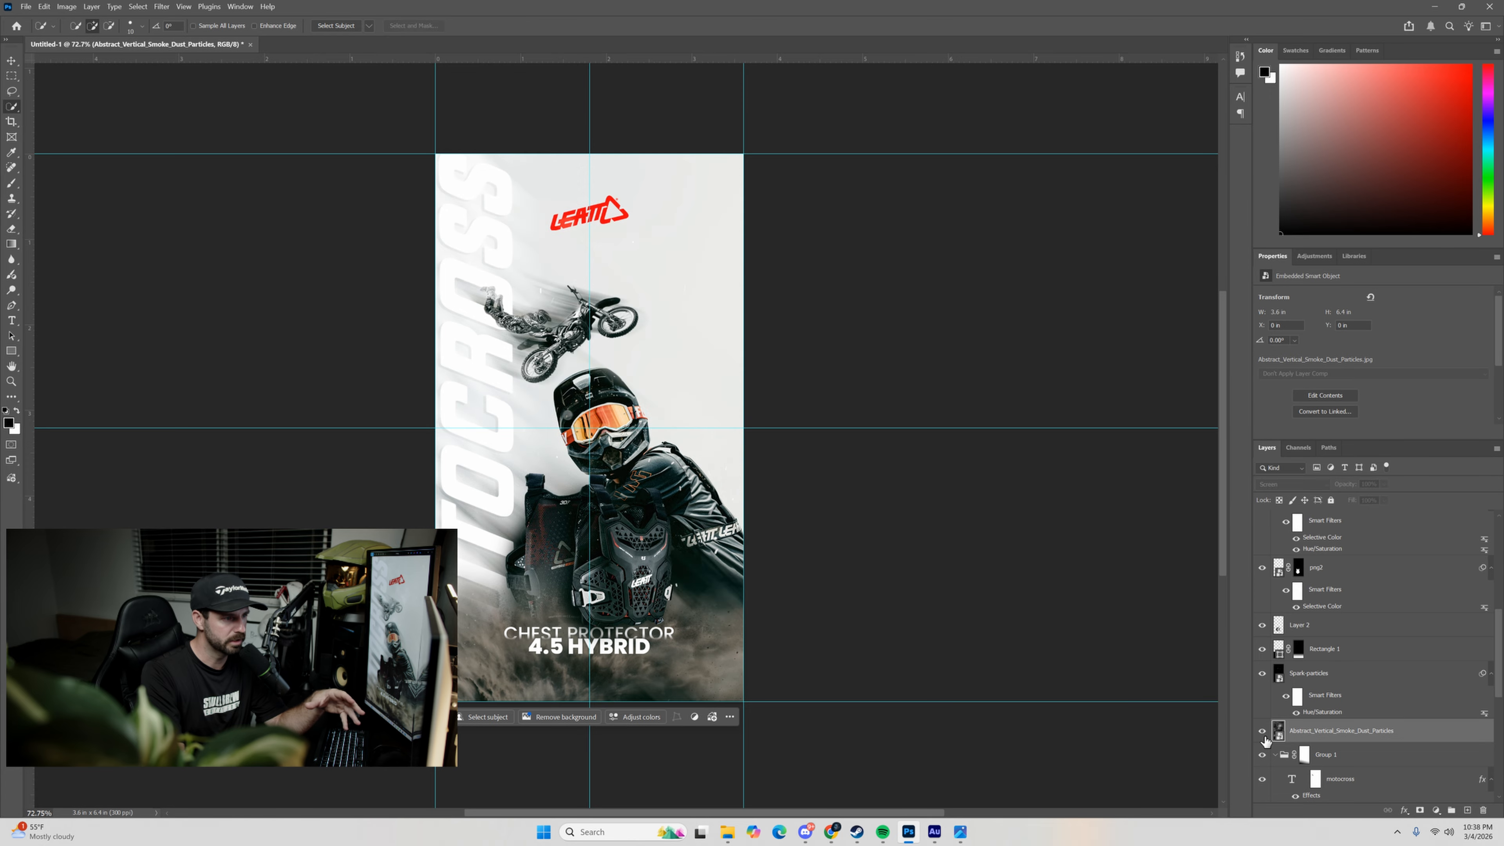
pyautogui.click(1262, 734)
pyautogui.hotkey('ctrl', 'j')
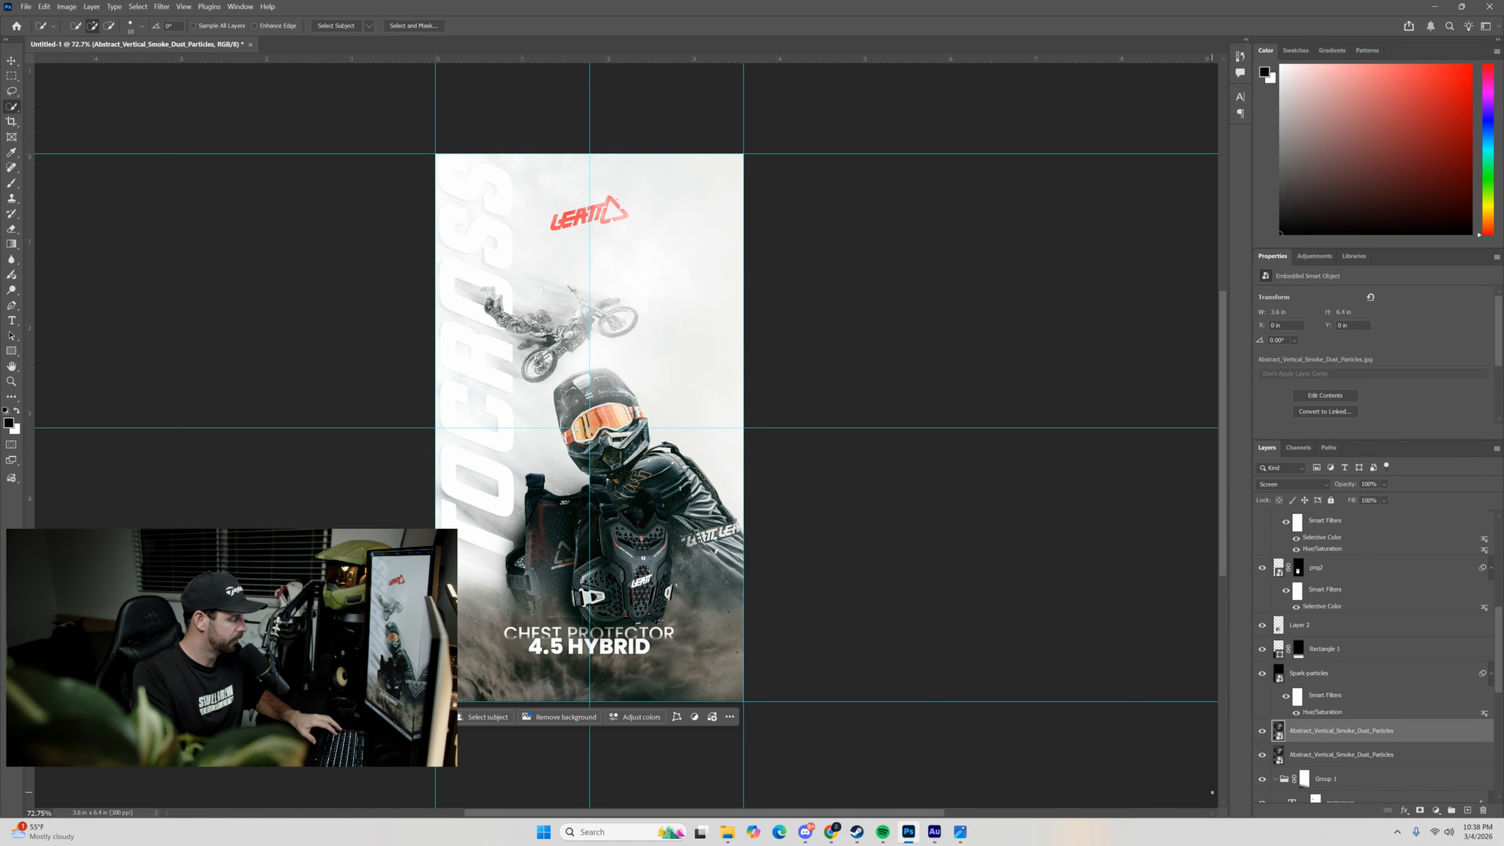
# Rotate the duplicated smoke layer to about -134.4° and shift it right and down so its haze crosses the poster diagonally.
pyautogui.hotkey('ctrl', 't')
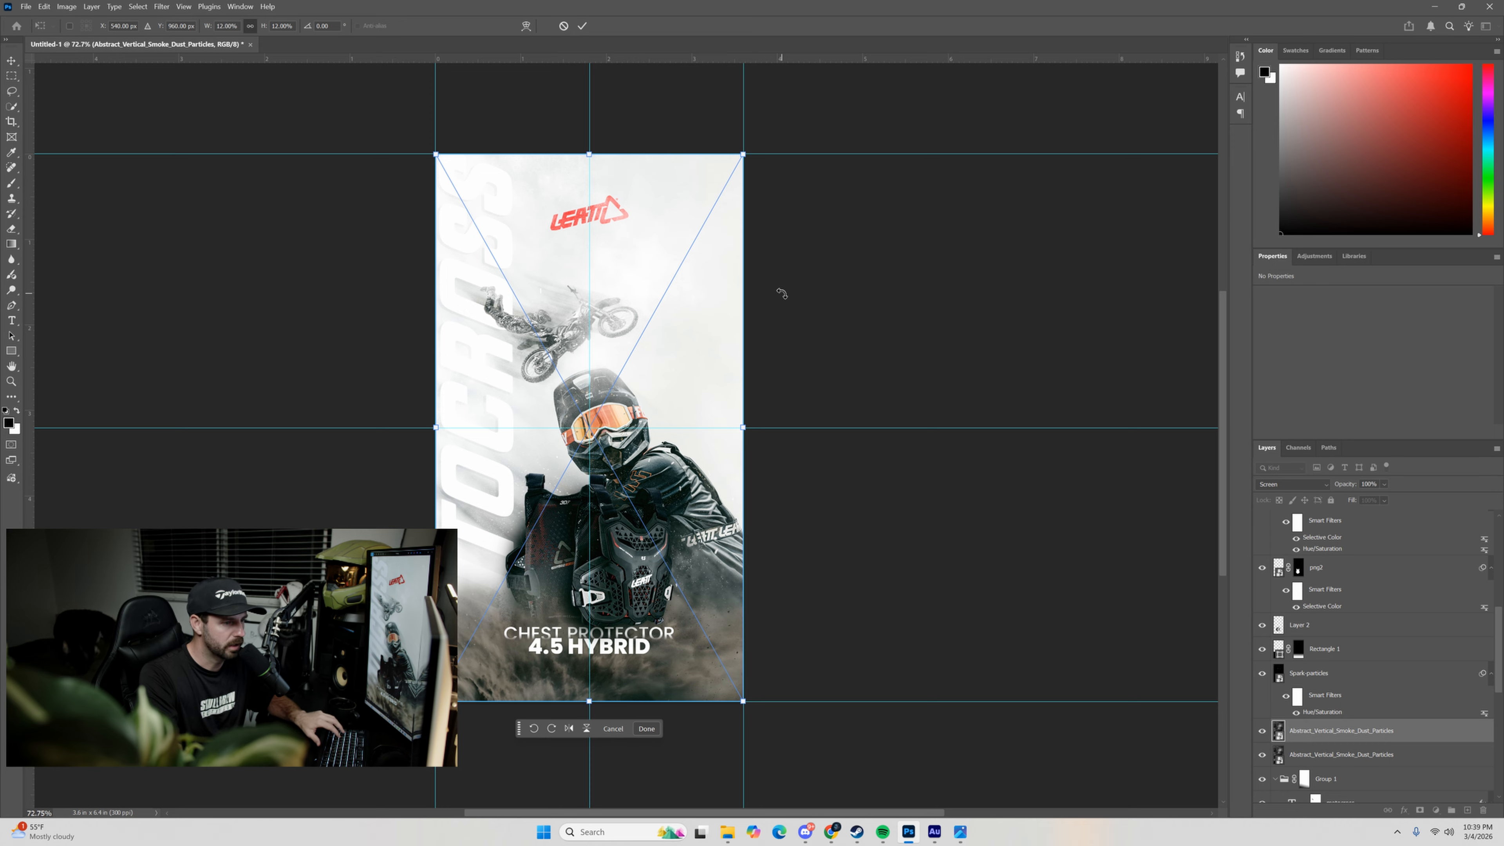
pyautogui.moveTo(792, 134); pyautogui.dragTo(503, 572)
pyautogui.moveTo(622, 391); pyautogui.dragTo(710, 447)
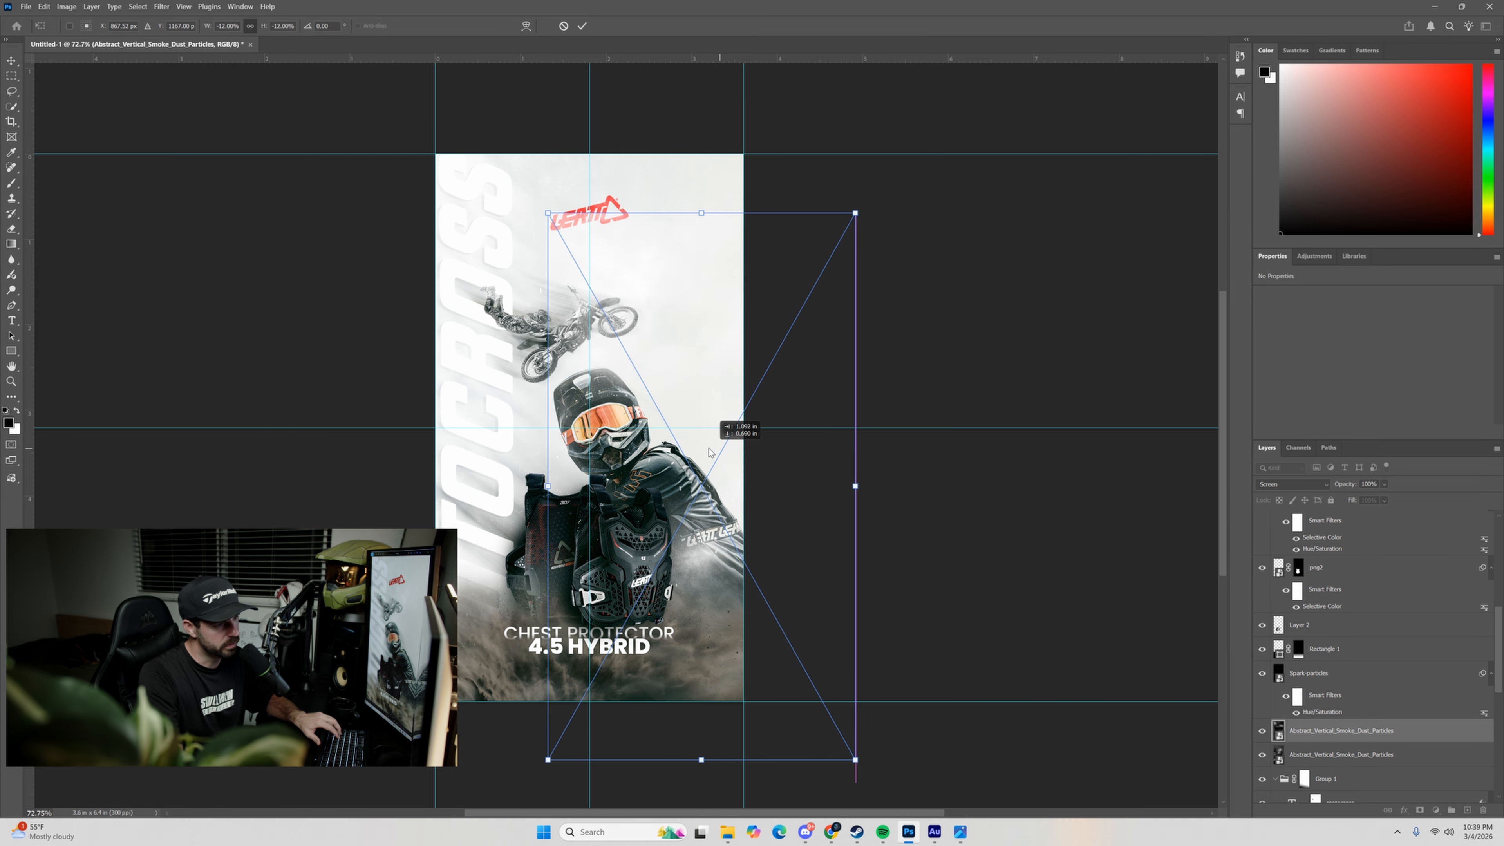
pyautogui.moveTo(923, 417); pyautogui.dragTo(900, 610)
pyautogui.moveTo(685, 534); pyautogui.dragTo(637, 508)
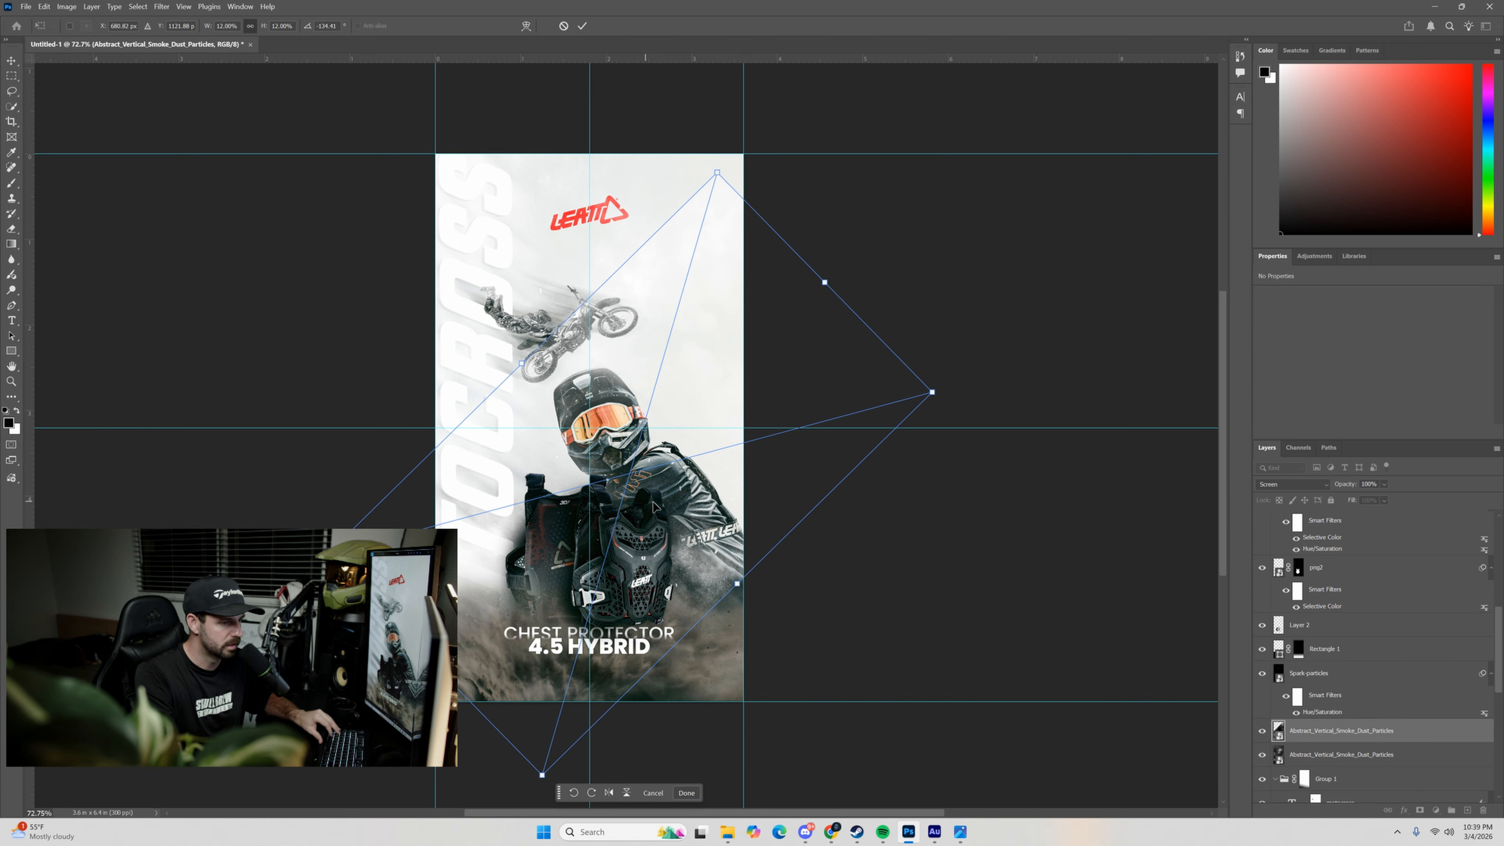
pyautogui.click(583, 27)
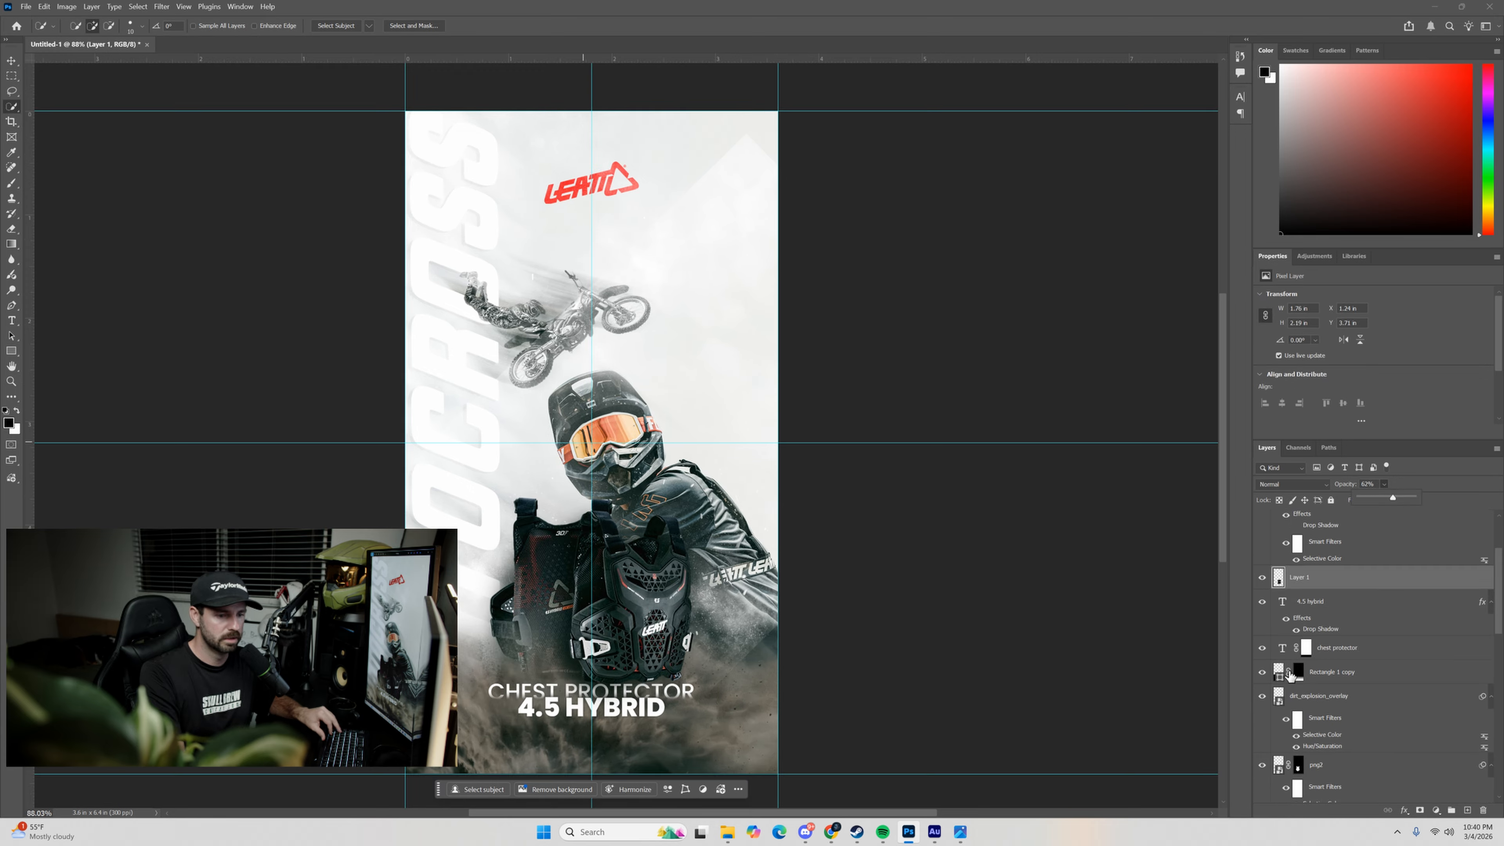
# Add a layer mask to the rotated Abstract_Vertical_Smoke_Dust_Particles duplicate.
pyautogui.scroll(-1, 1281, 671)
pyautogui.scroll(-5, 1280, 671)
pyautogui.click(1275, 647)
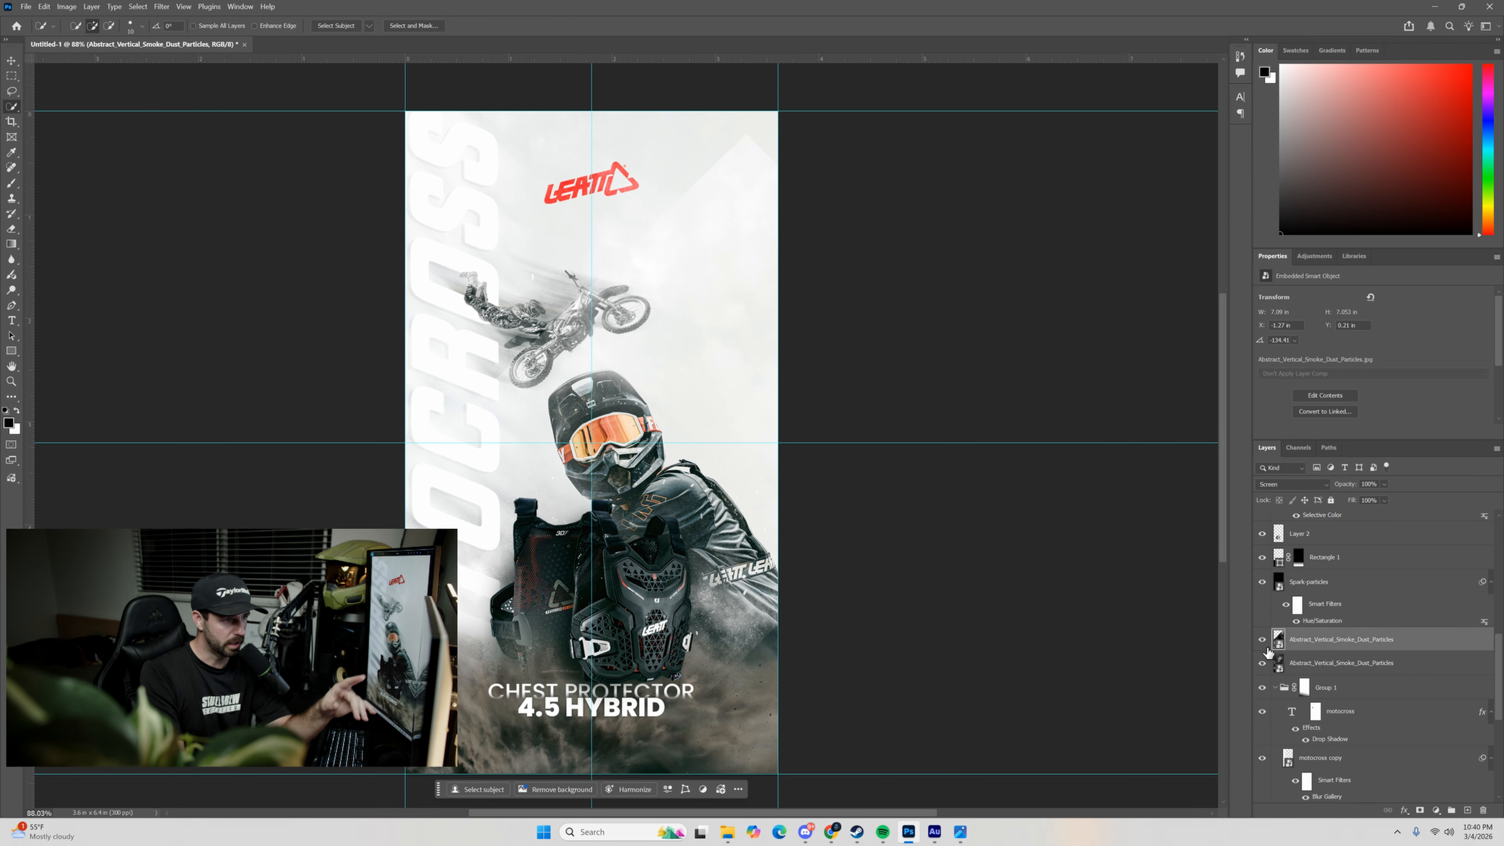
pyautogui.click(1419, 810)
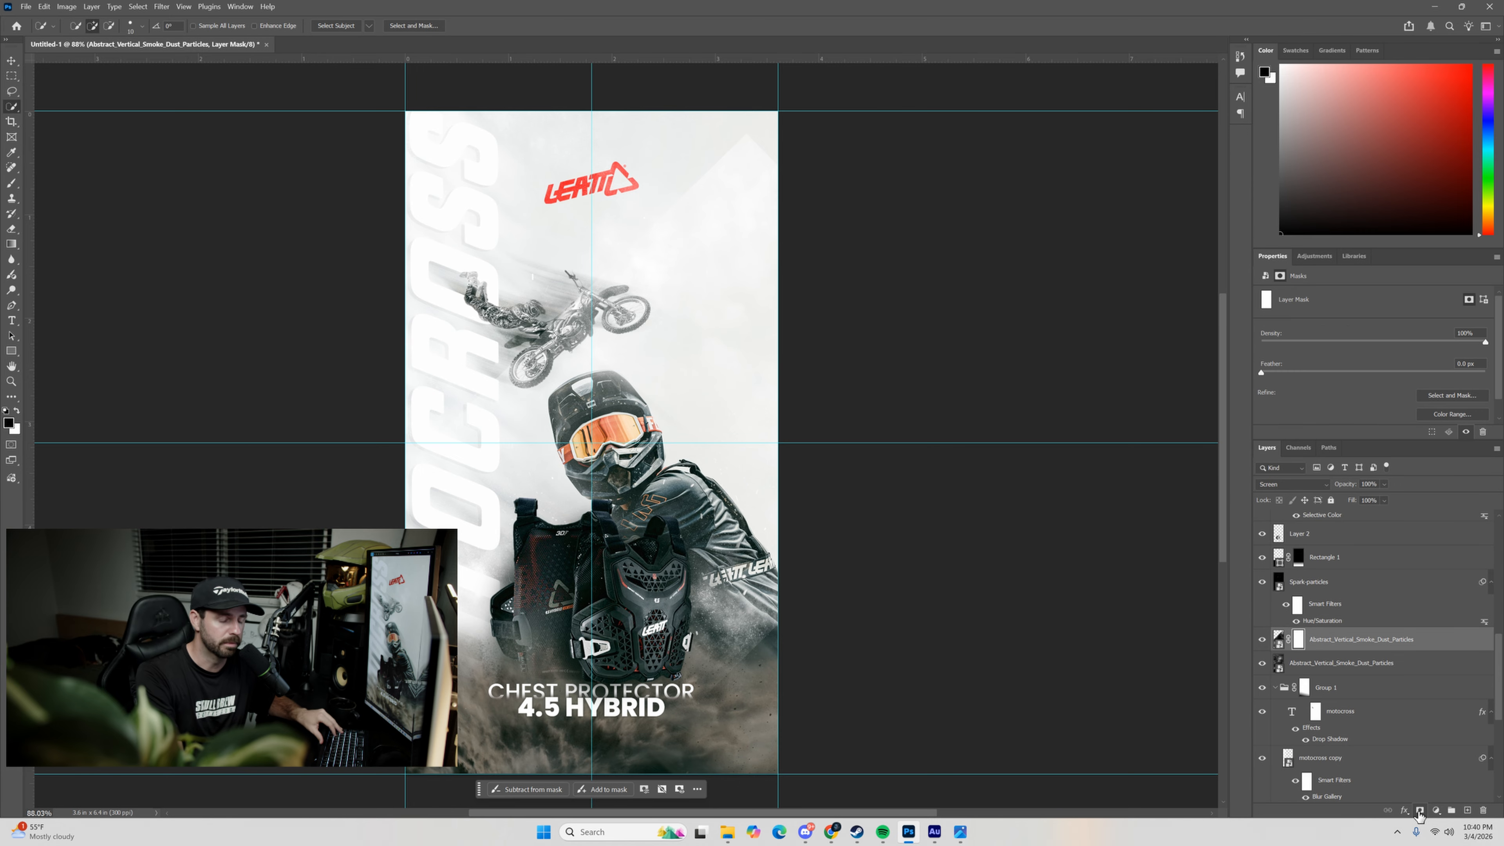
# Paint black on the smoke duplicate's mask with a 354 px, 0% hardness brush to hide its hard diagonal edges and soften the haze.
pyautogui.press('b')
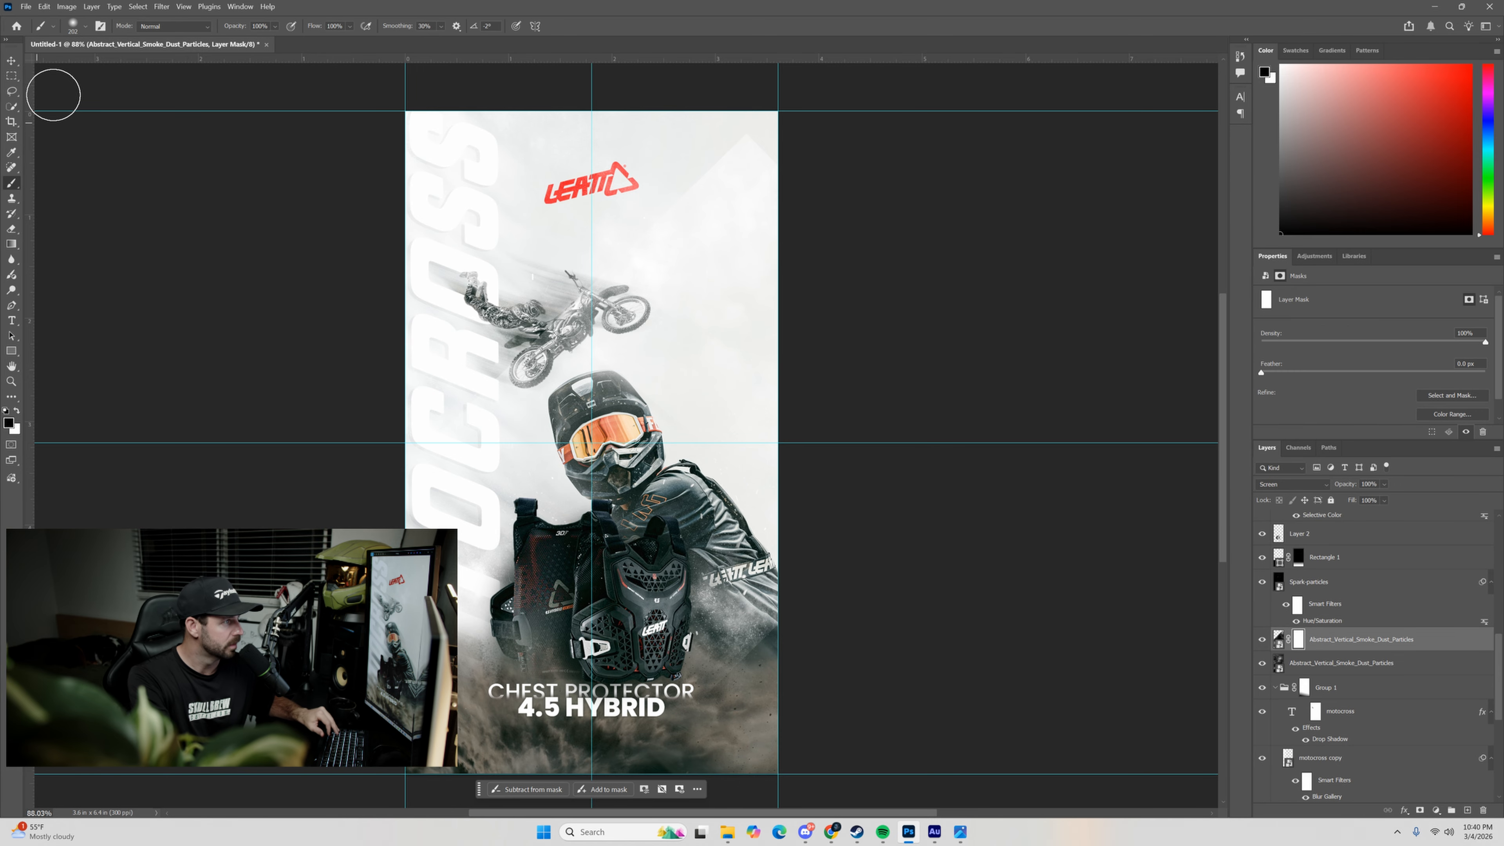
pyautogui.click(86, 27)
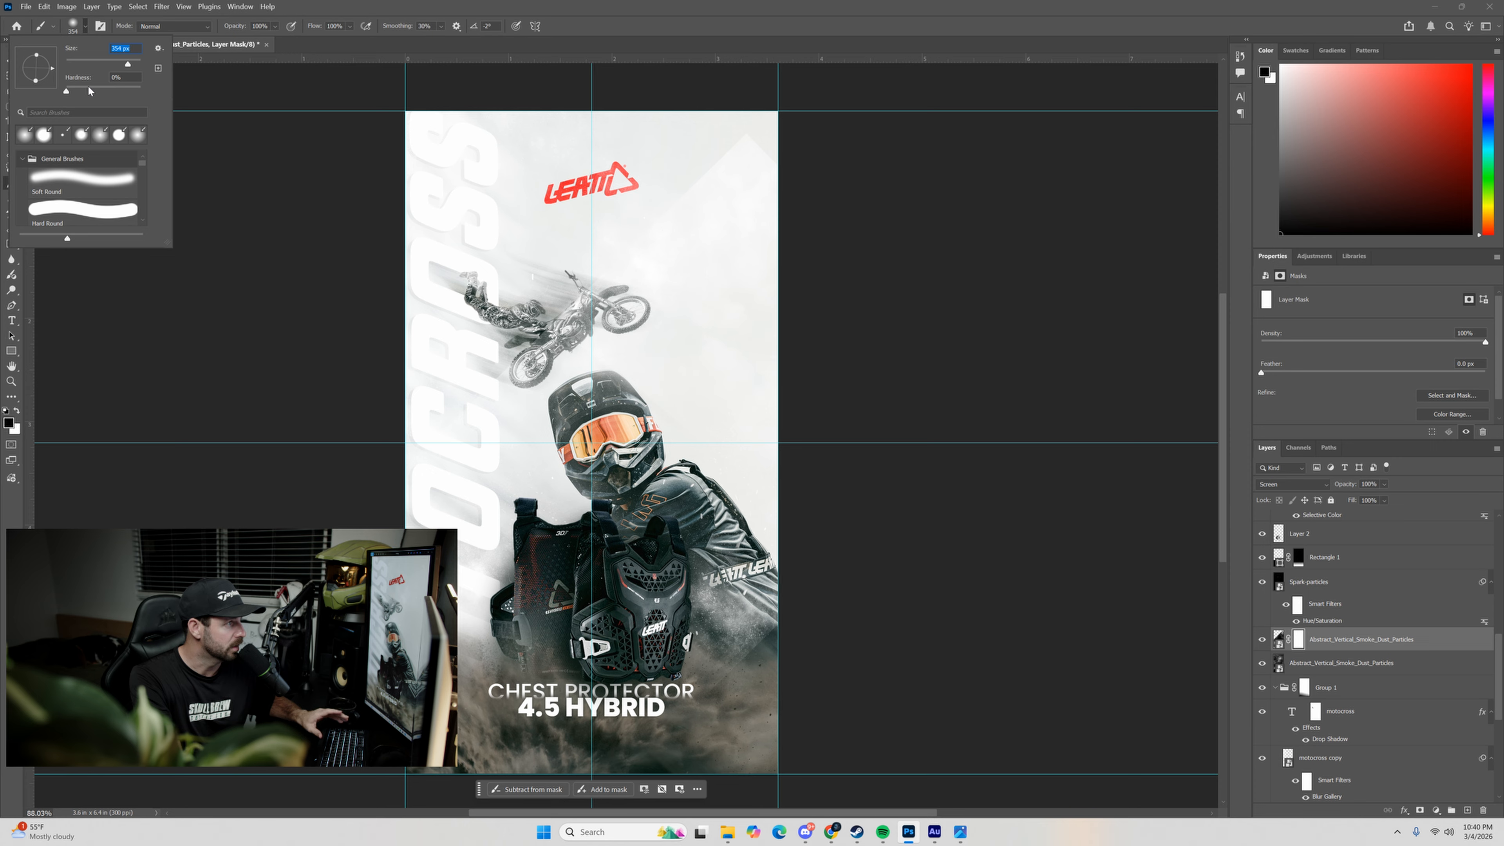
pyautogui.click(620, 276)
pyautogui.click(654, 222)
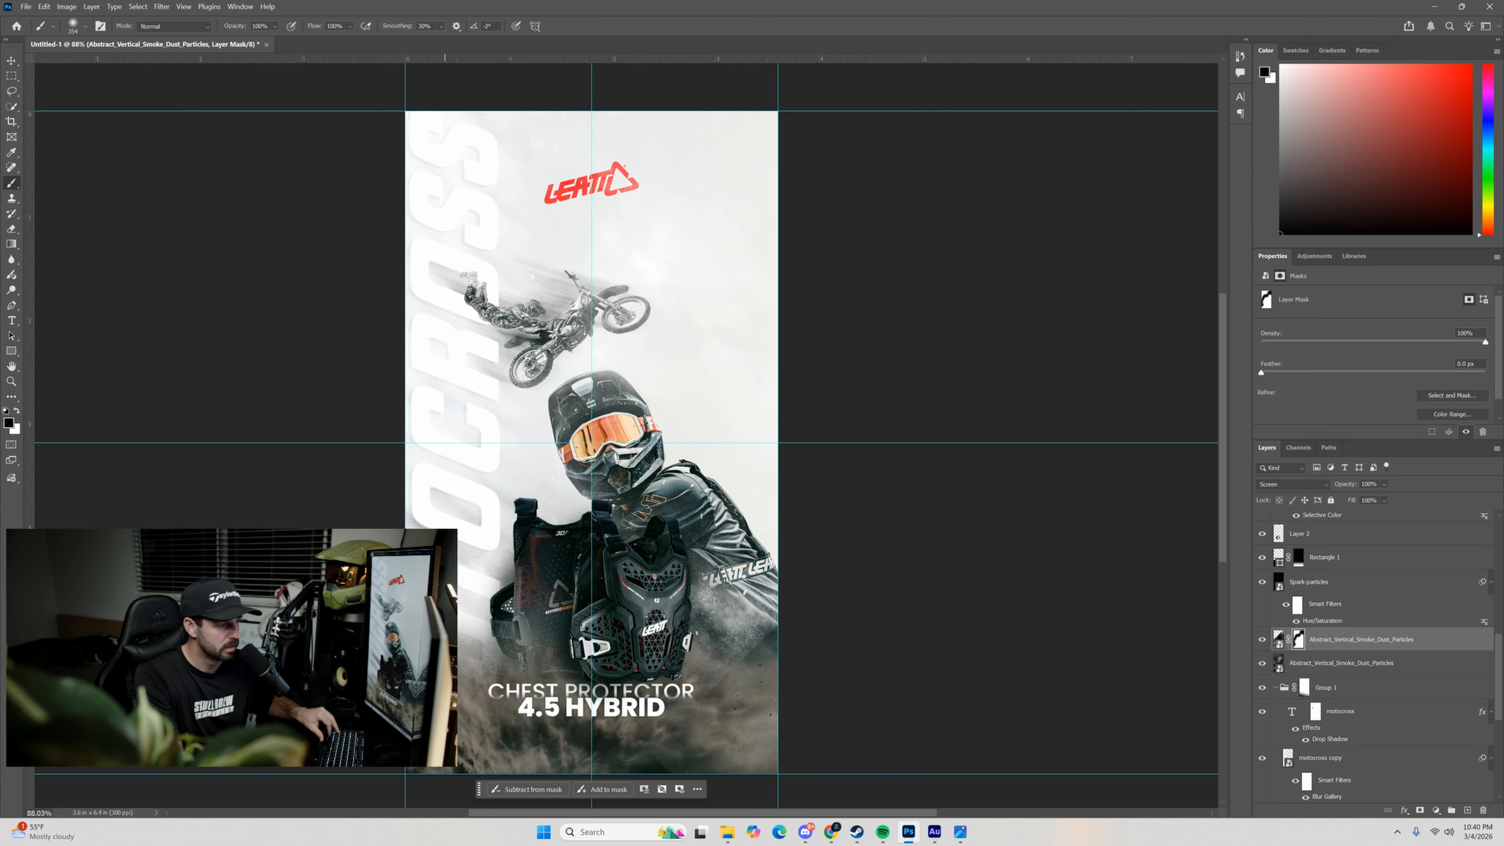
pyautogui.moveTo(444, 568); pyautogui.dragTo(479, 569)
pyautogui.scroll(-3, 455, 532)
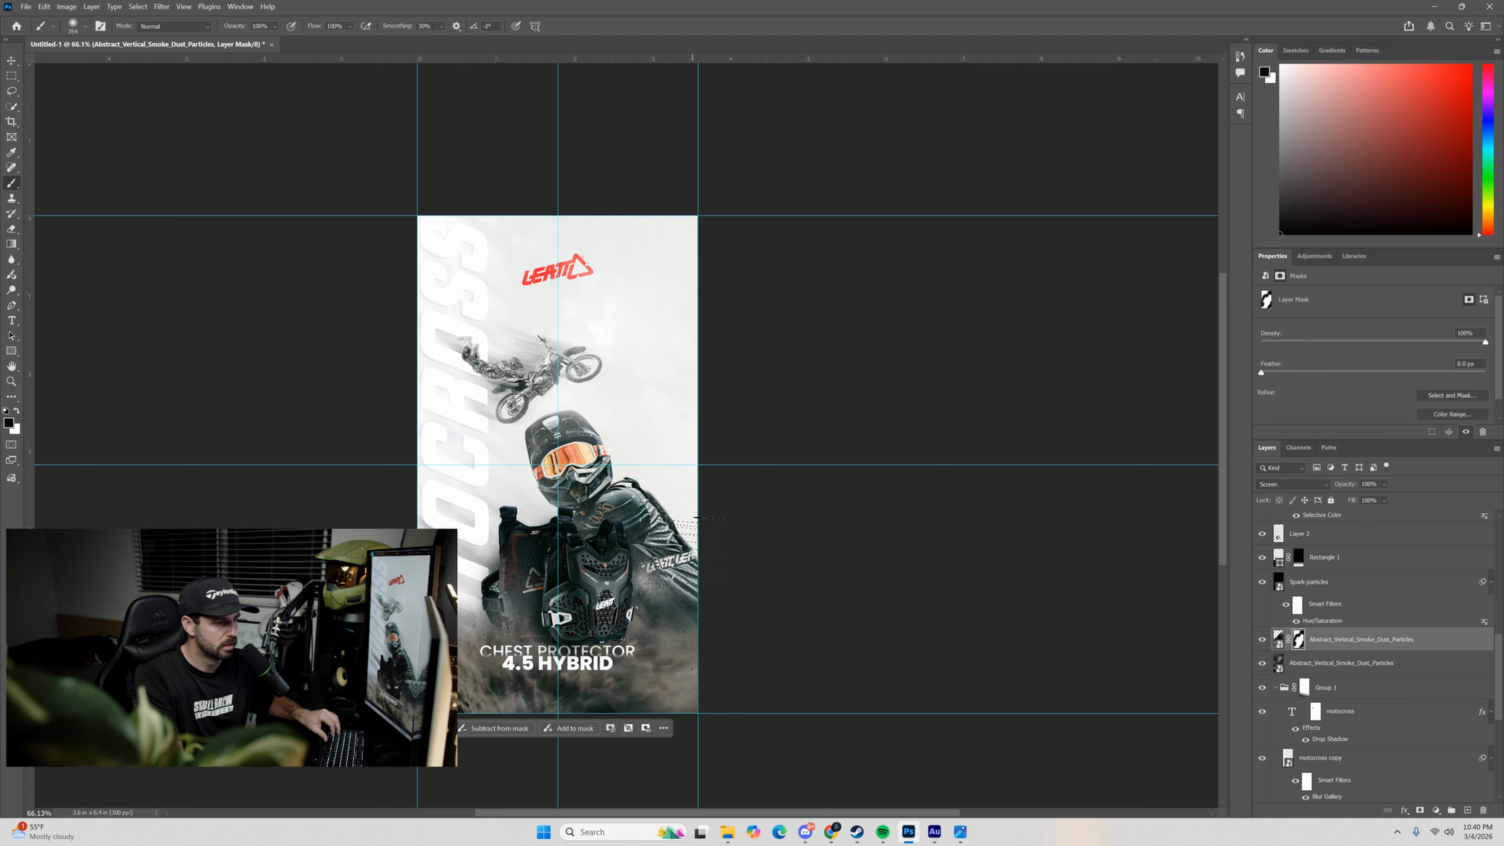
pyautogui.scroll(-3, 727, 527)
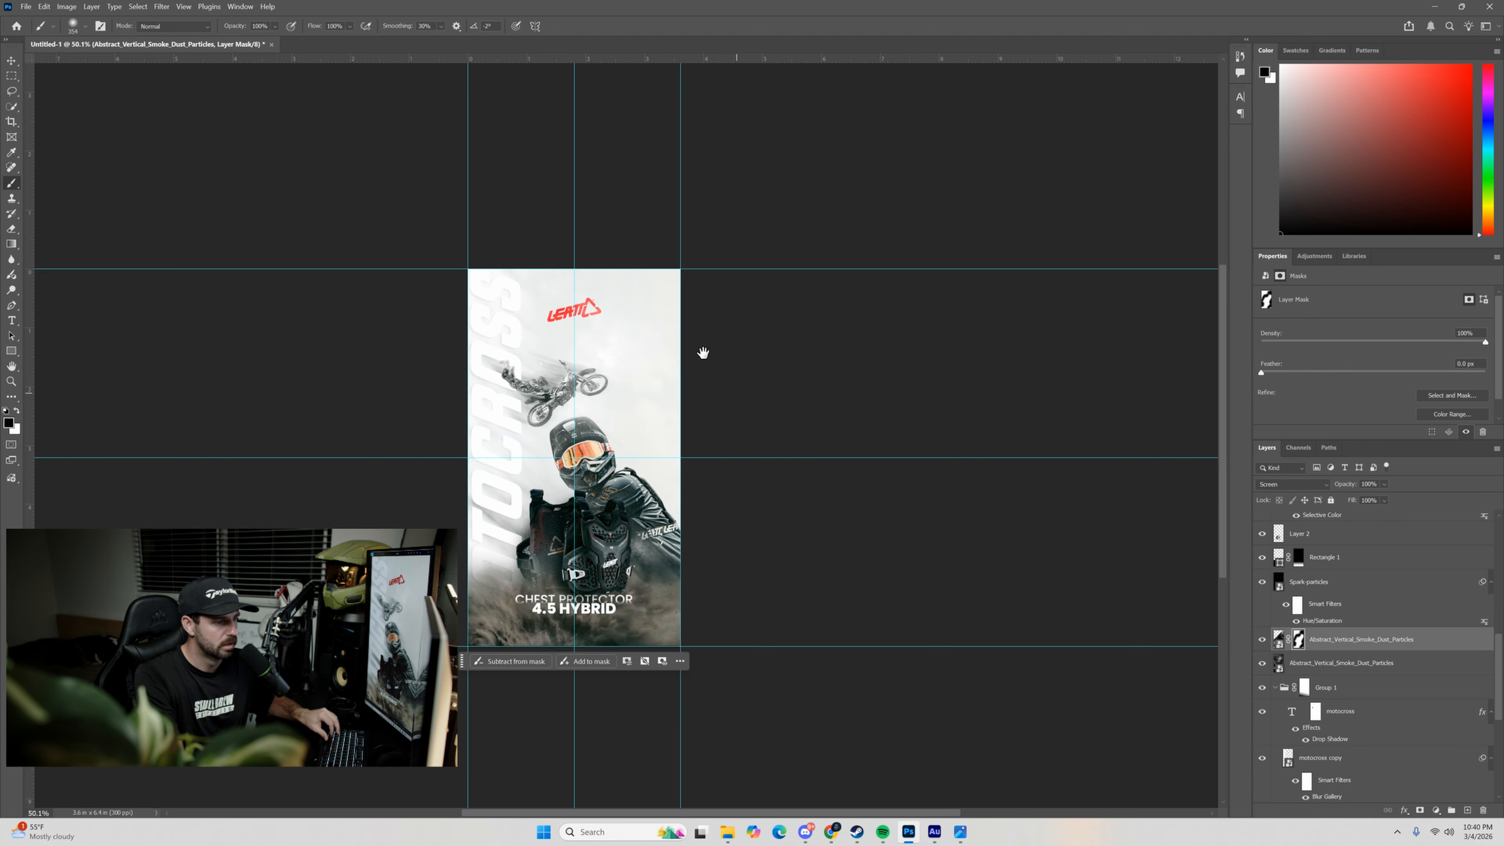
pyautogui.moveTo(703, 353); pyautogui.dragTo(687, 315)
pyautogui.scroll(4, 535, 382)
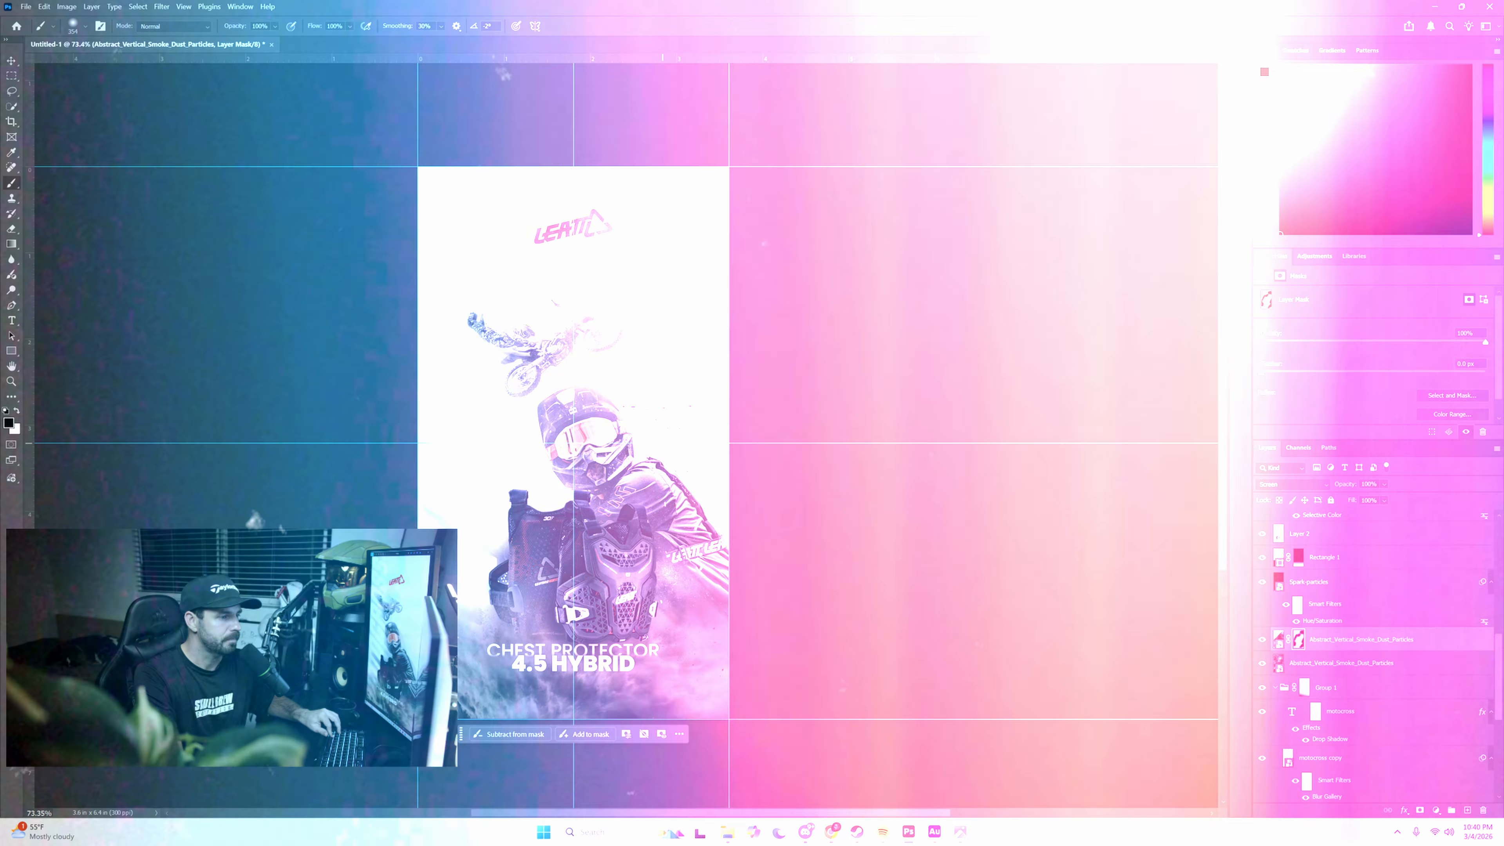